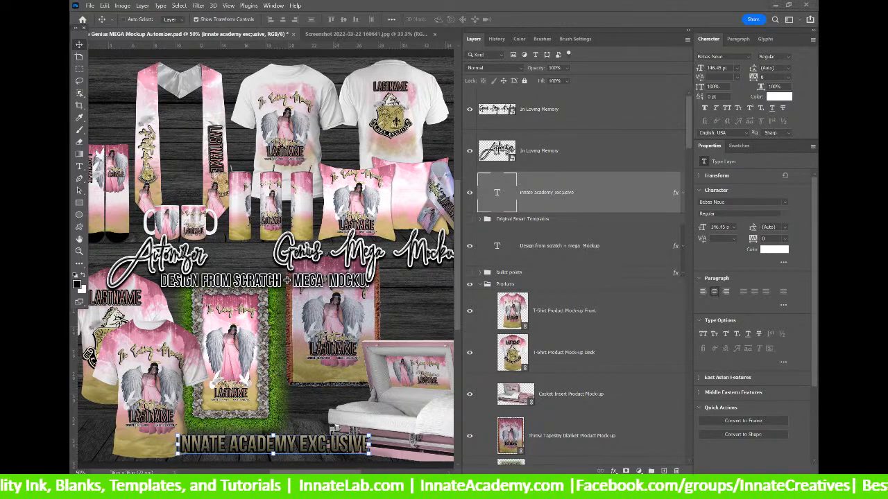
Bring the browser with the Innate Creatives Facebook group over the Photoshop mockup document.
left_click(768, 5)
key("alt+Tab")
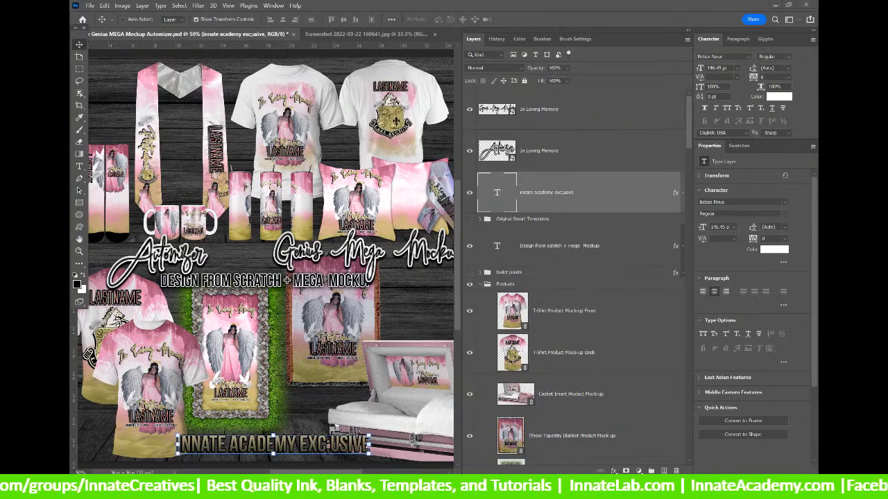
mouse_move(365, 2)
left_mouse_down()
mouse_move(358, 0)
mouse_move(368, 15)
mouse_move(368, 1)
left_mouse_up()
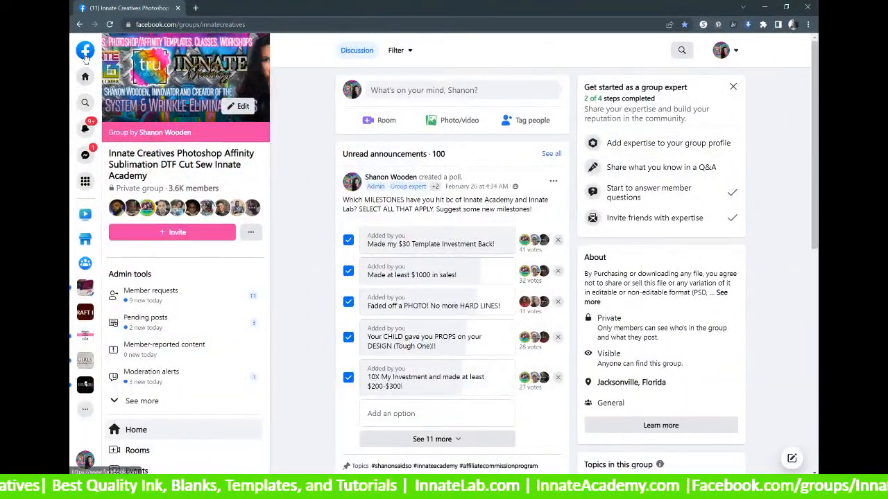
Go from the group page to the Facebook home feed, then open your own profile.
left_click(85, 51)
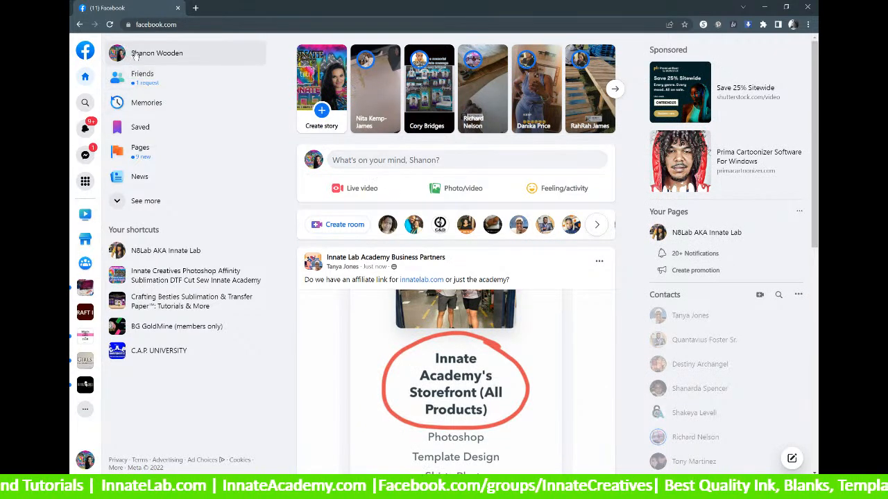
left_click(381, 163)
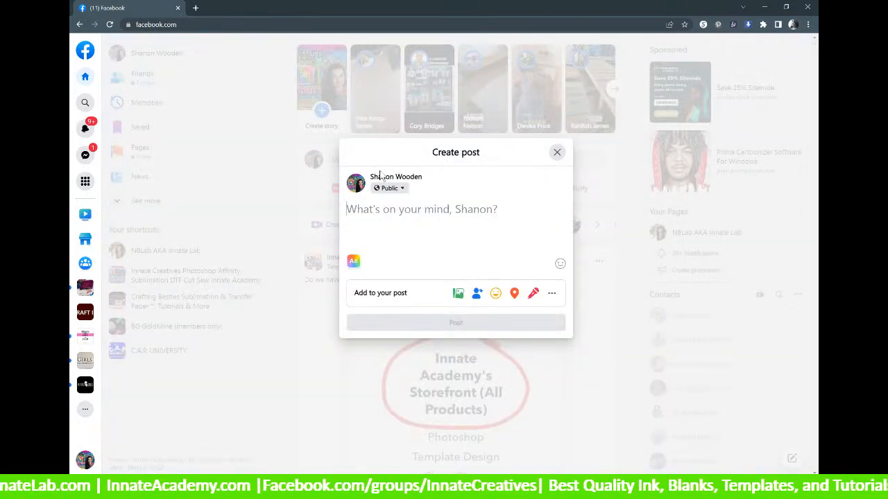
left_click(557, 152)
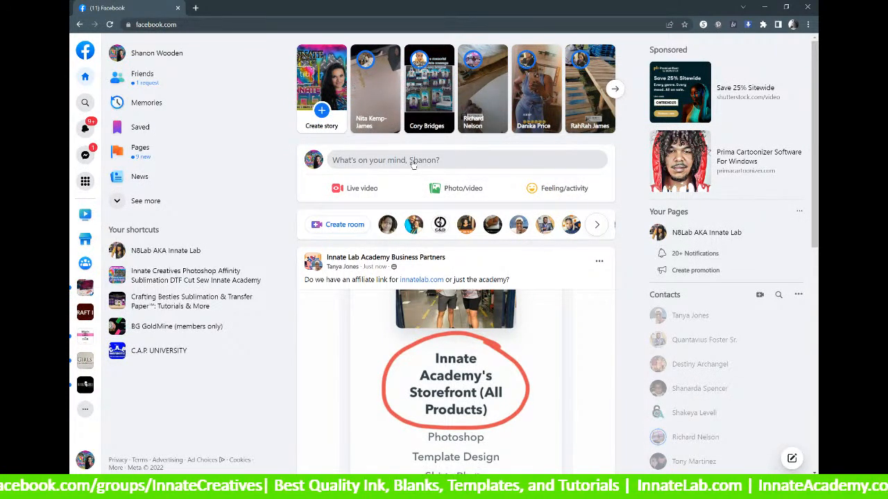
scroll(412, 164, "down", 10)
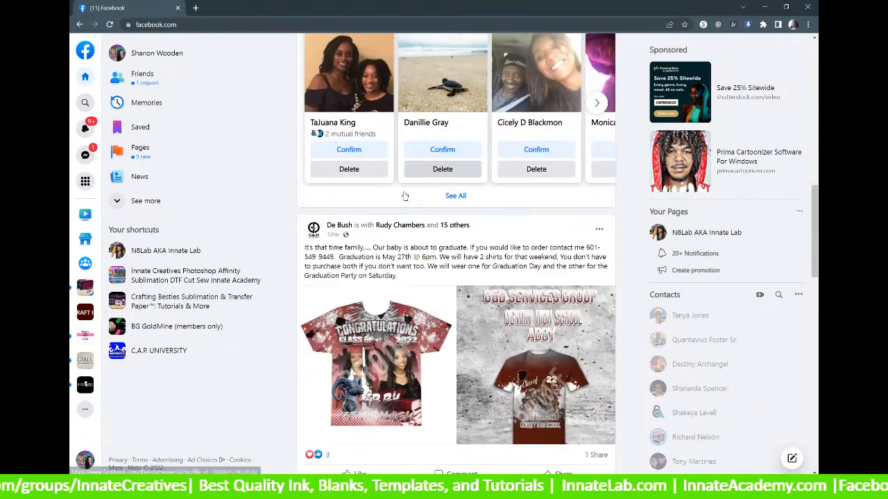
scroll(410, 182, "down", 4)
left_click(140, 50)
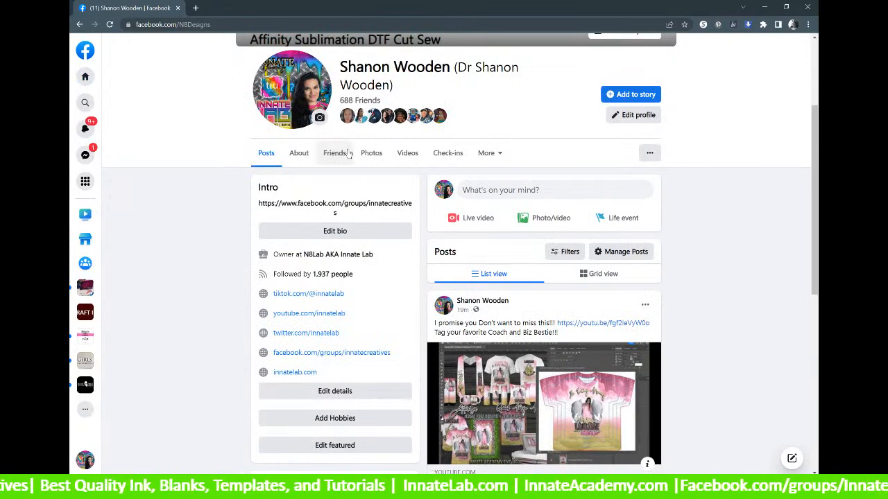
Post a '#Coach' comment tagging a friend on the FLASH SALE PRESALE post.
scroll(339, 151, "down", 3)
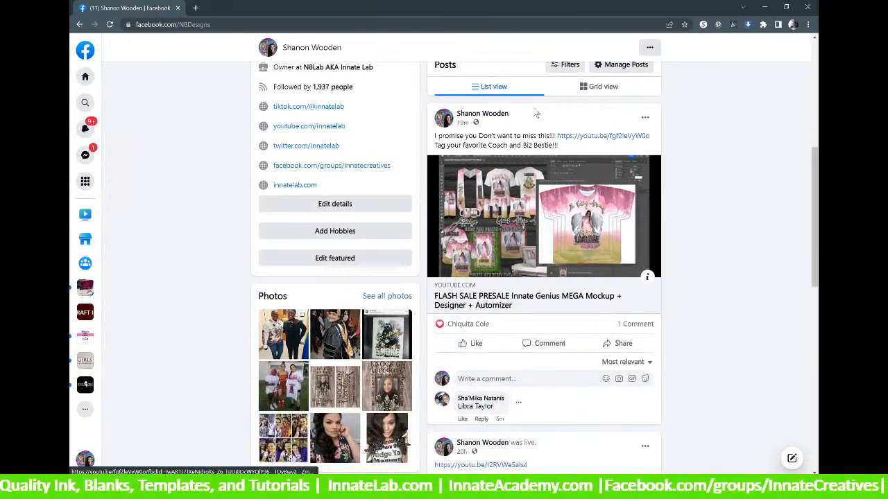
left_click(509, 379)
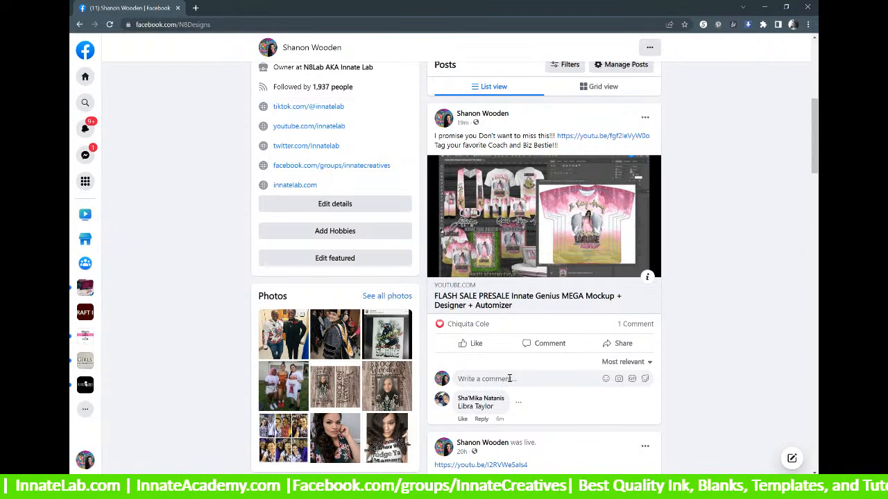
type("@Ch")
key("BackSpace")
key("BackSpace")
key("BackSpace")
type("#Coach")
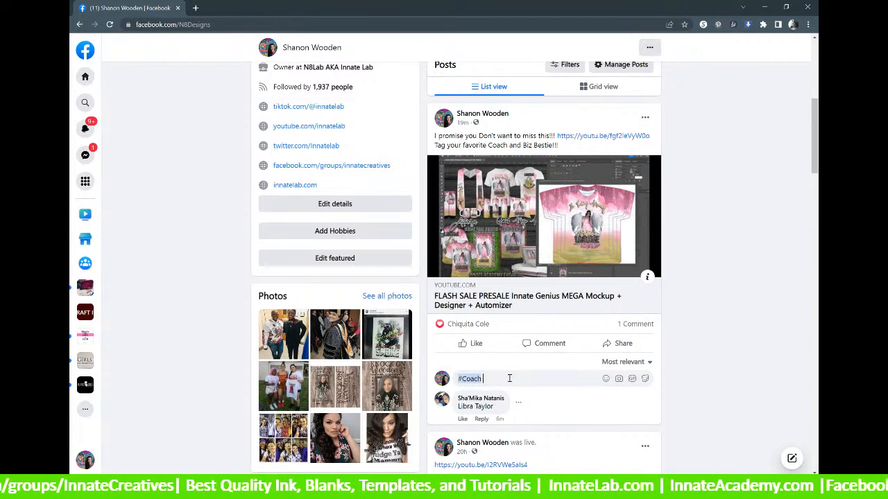
type(" @Chriss")
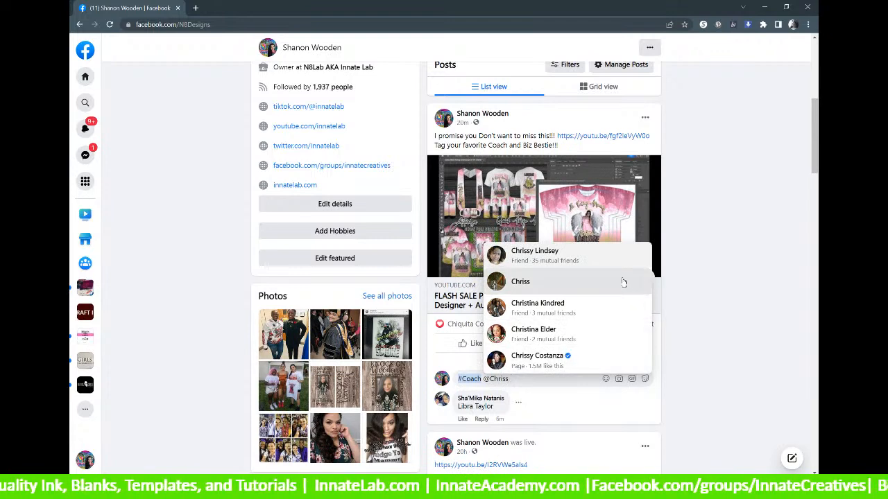
left_click(527, 255)
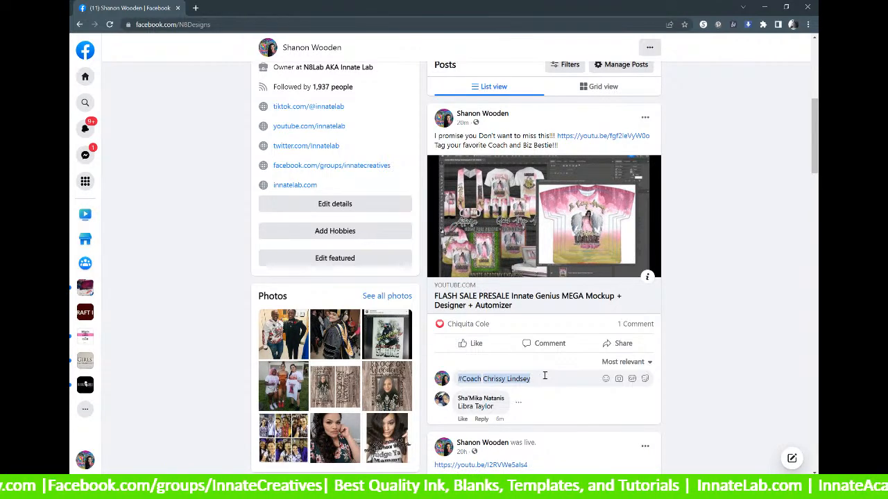
key("Return")
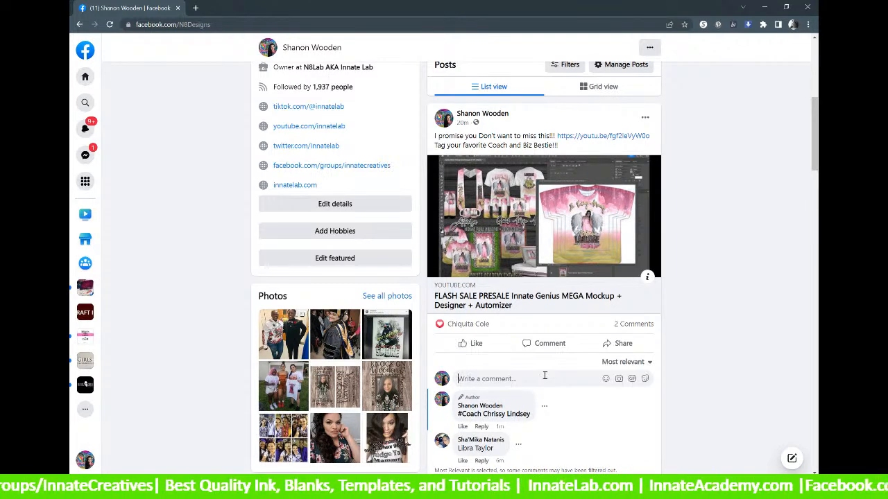
Start a new comment on the same post that @-mentions two friends.
left_click(544, 375)
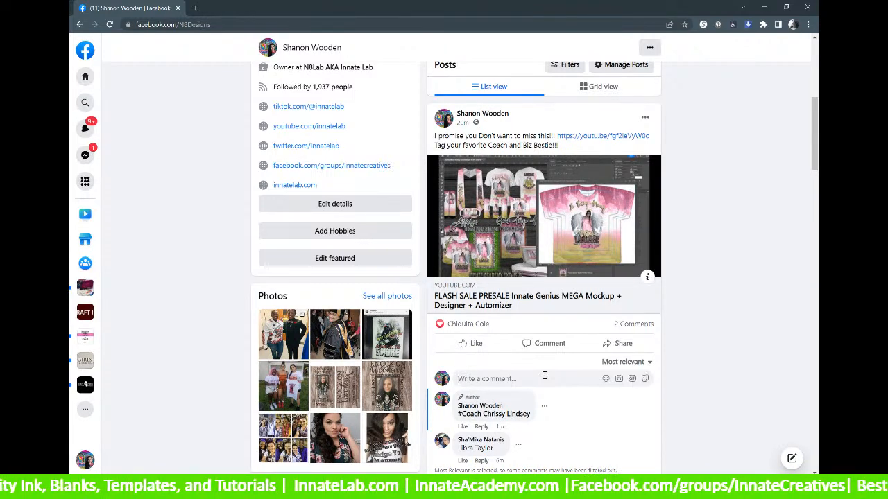
type("@")
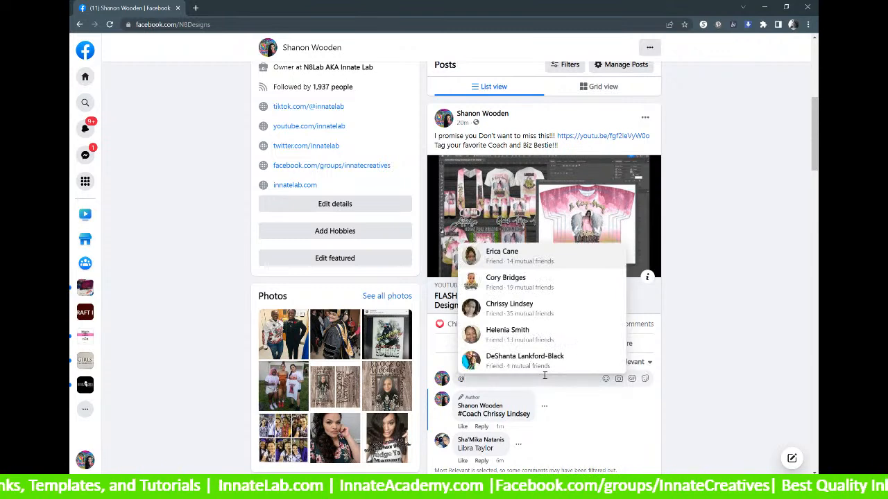
type("Eri")
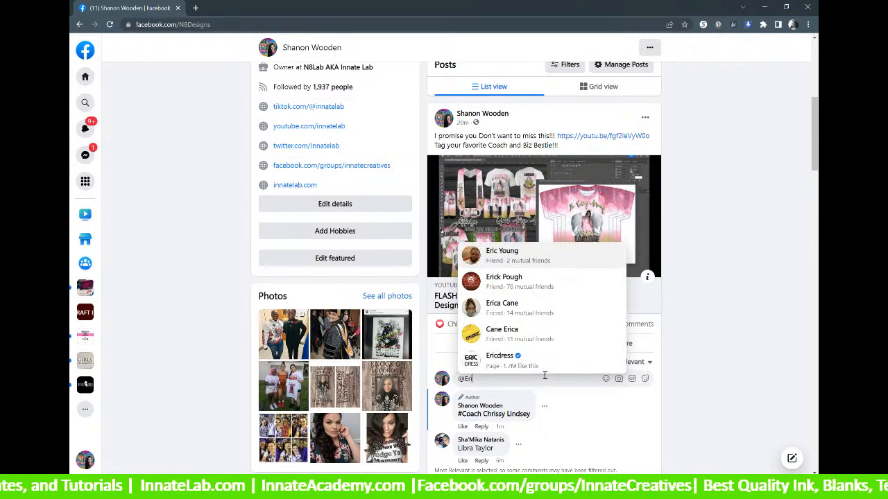
left_click(511, 309)
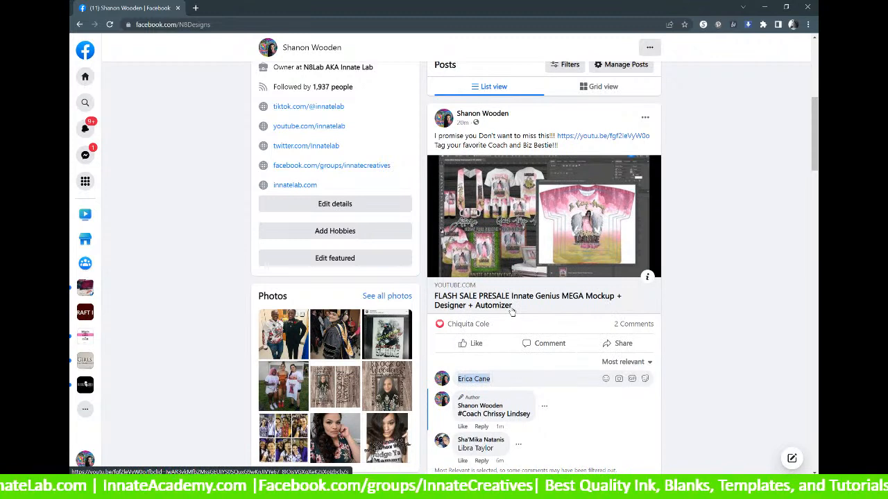
type("@Qu")
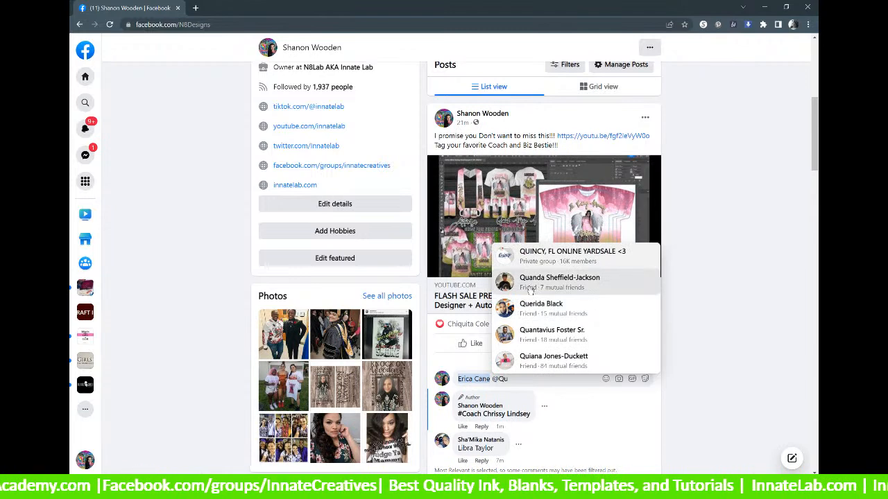
left_click(531, 310)
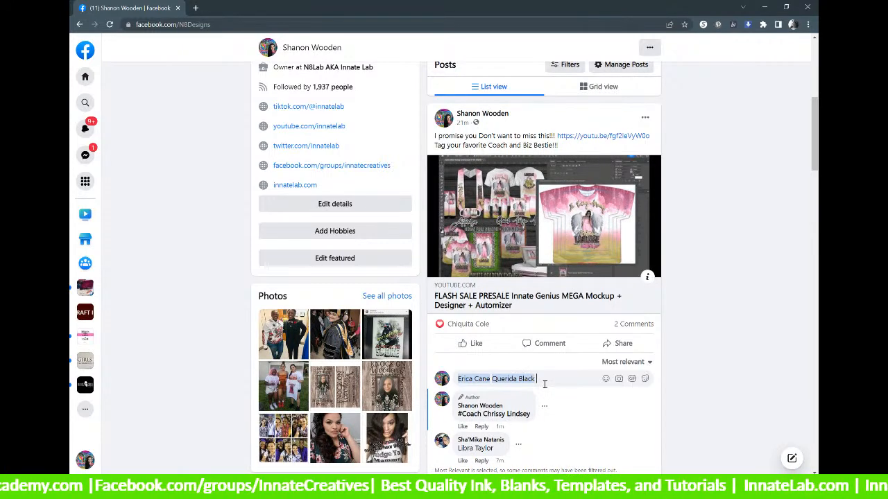
Finish the two-friend comment with 'Biz Bestie there is FLASH SALE!!!' and post it.
type("Biz B")
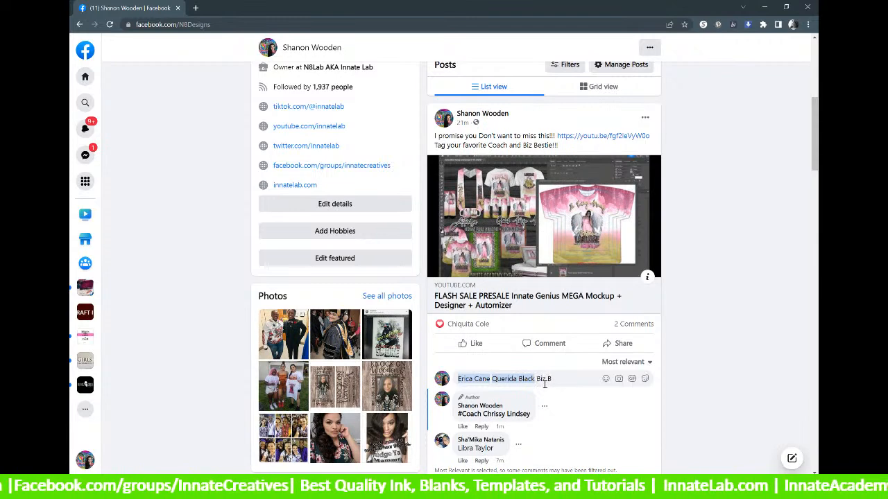
type("estie ")
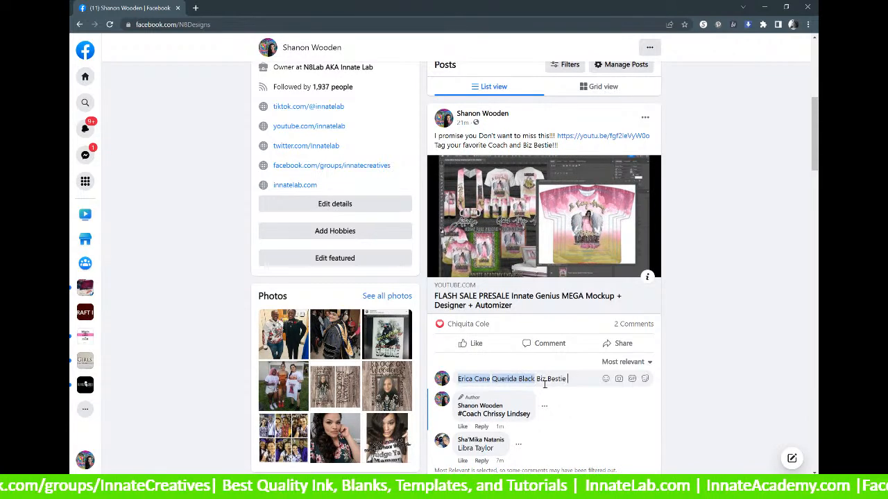
type("there ")
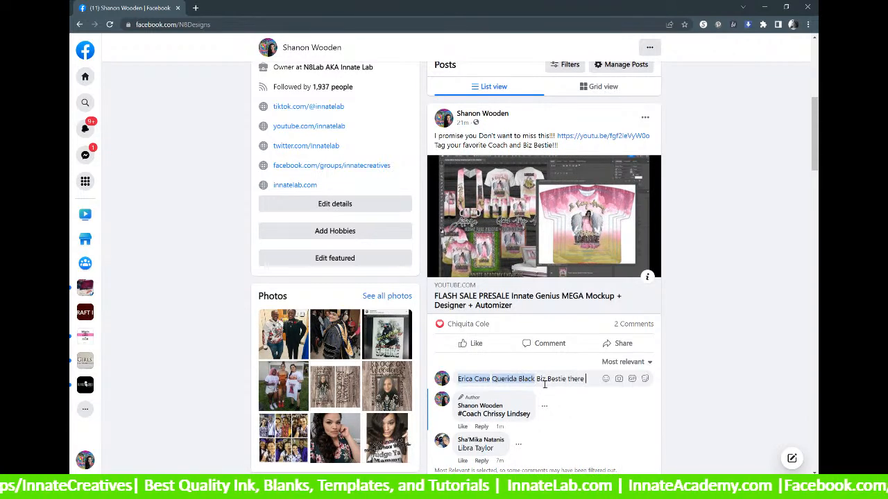
type("is")
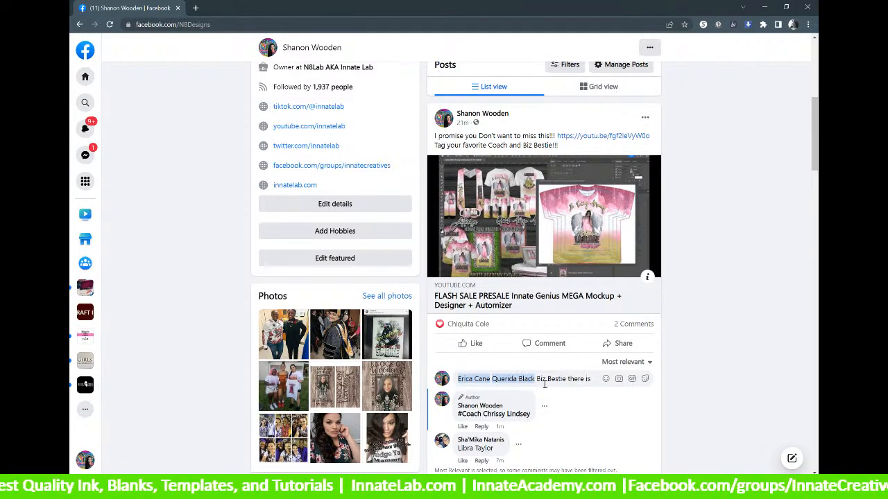
type(" aFLASH")
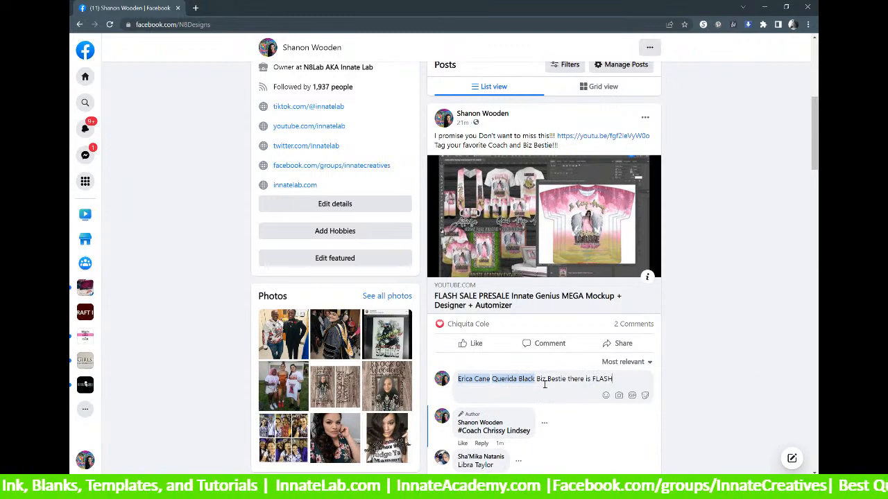
type(" SALE")
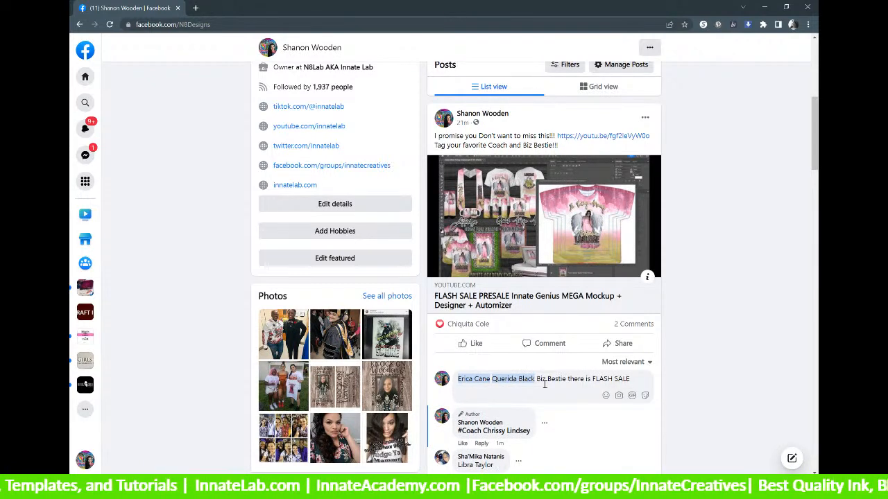
type("!!!")
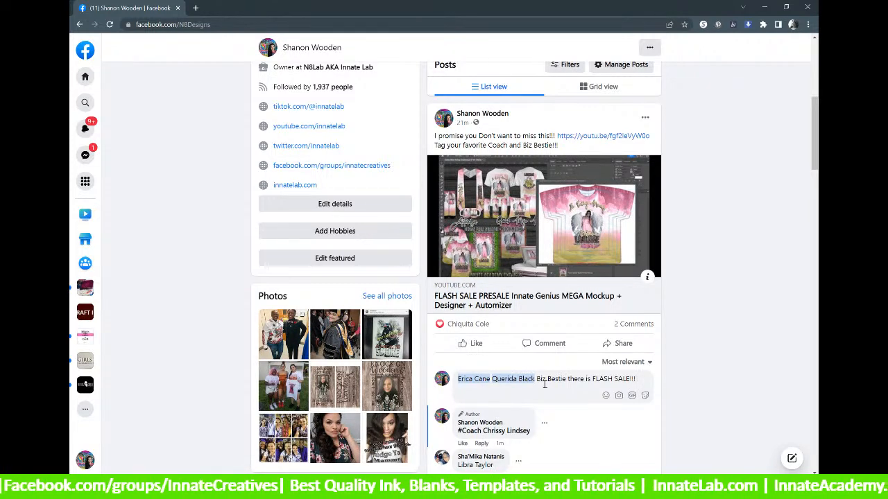
key("Return")
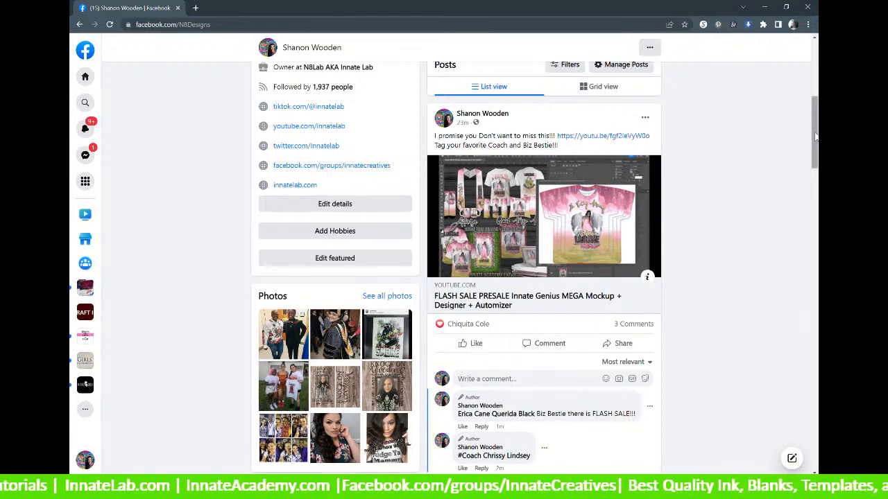
Scroll the profile timeline to show the FLASH SALE PRESALE post and its comments.
scroll(815, 137, "down", 8)
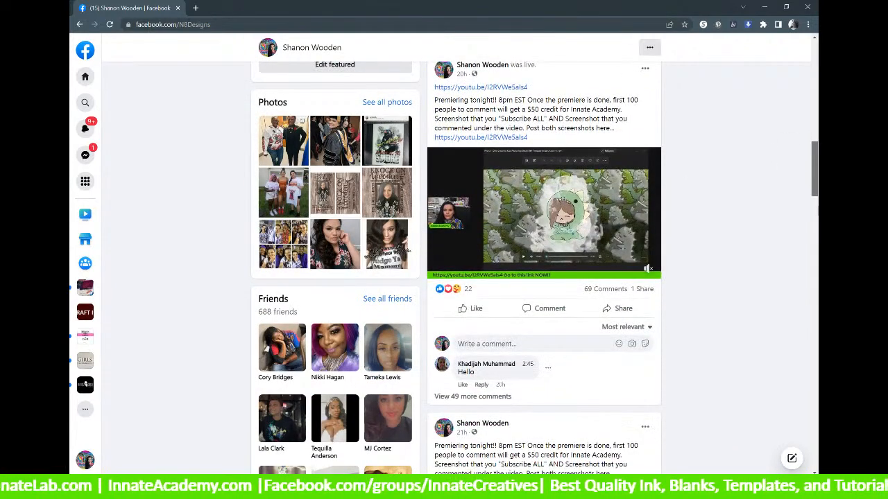
scroll(816, 137, "up", 4)
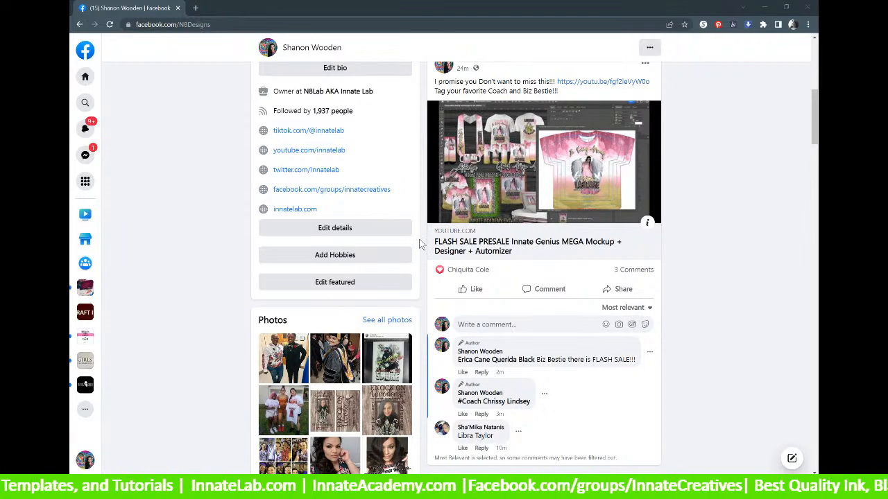
Draft a comment on the flash-sale post that starts with '#COACH' and tags three friends.
scroll(466, 291, "down", 1)
left_click(481, 276)
type("Bethan")
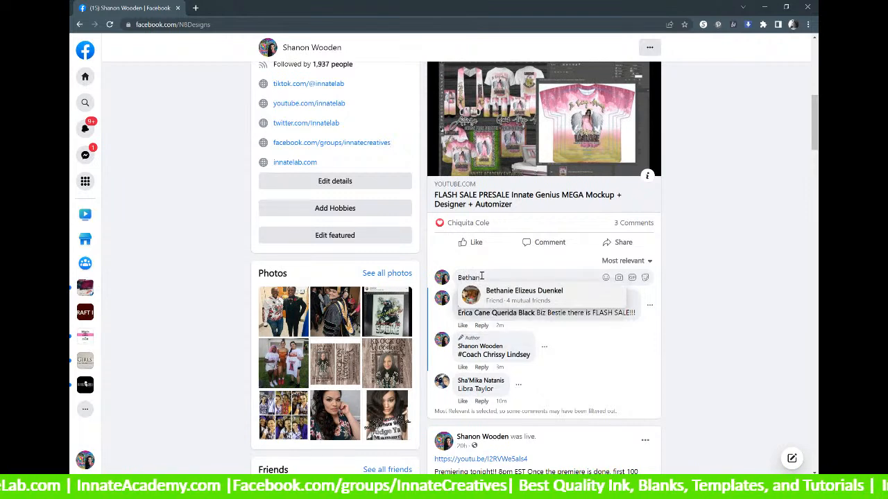
left_click(495, 296)
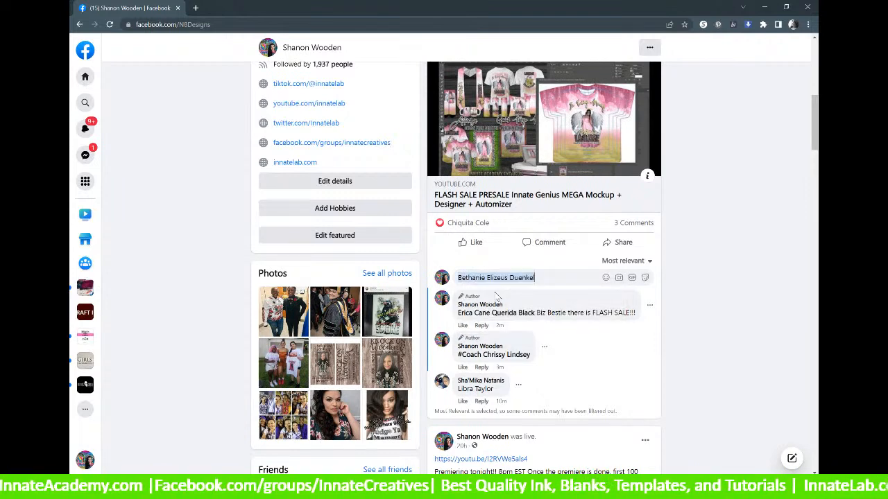
type(", Nita")
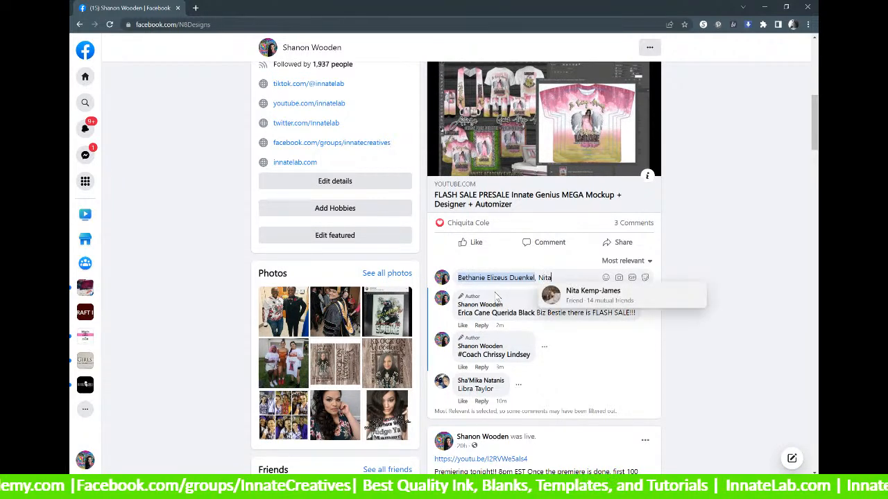
left_click(580, 298)
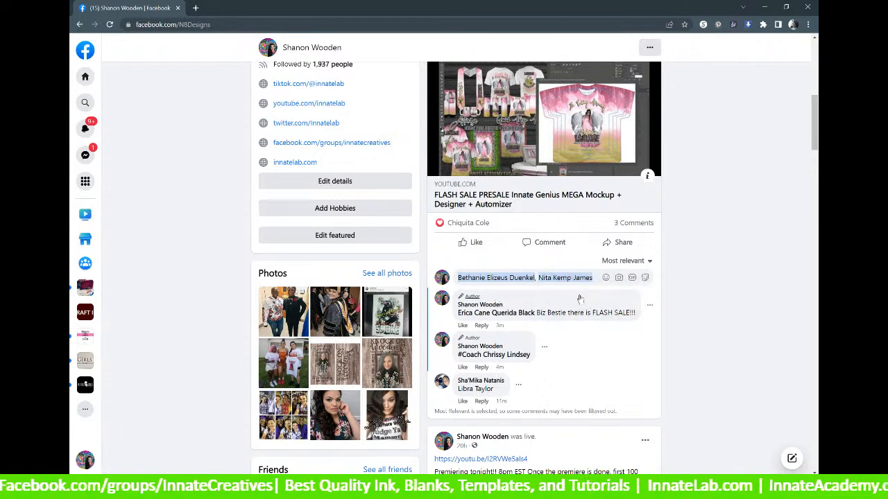
type(", Quan")
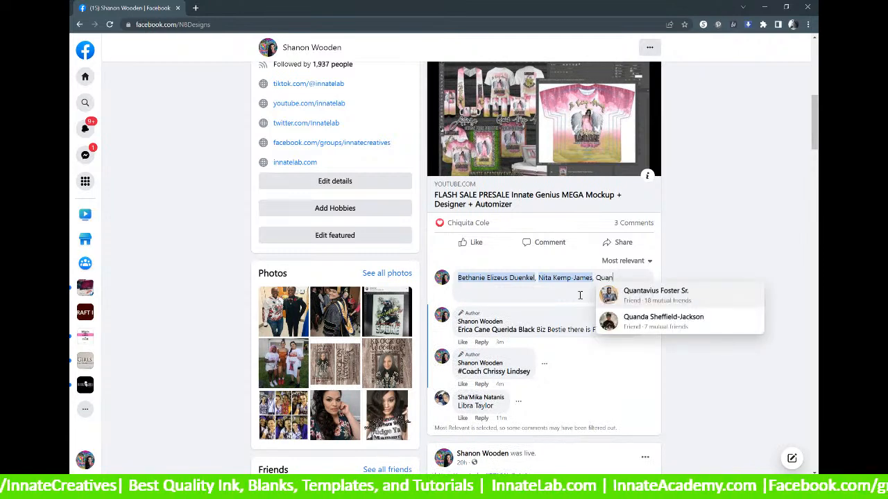
left_click(642, 293)
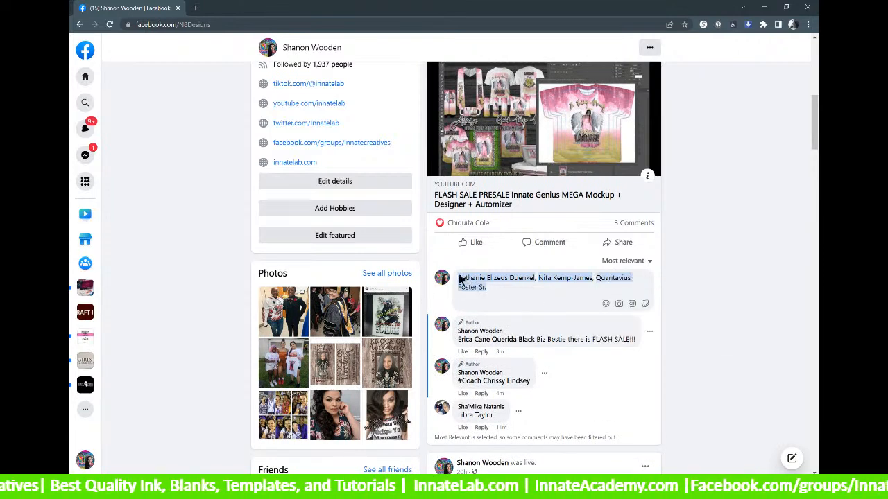
type("#CO")
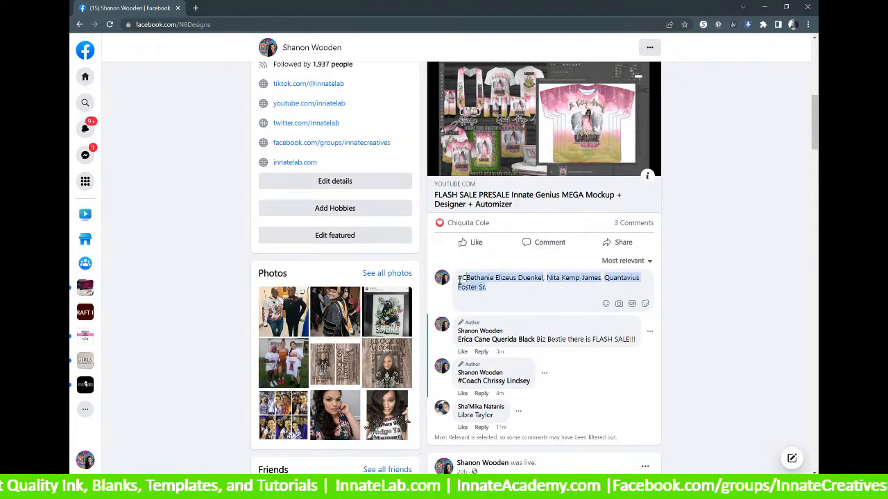
type("ACH ")
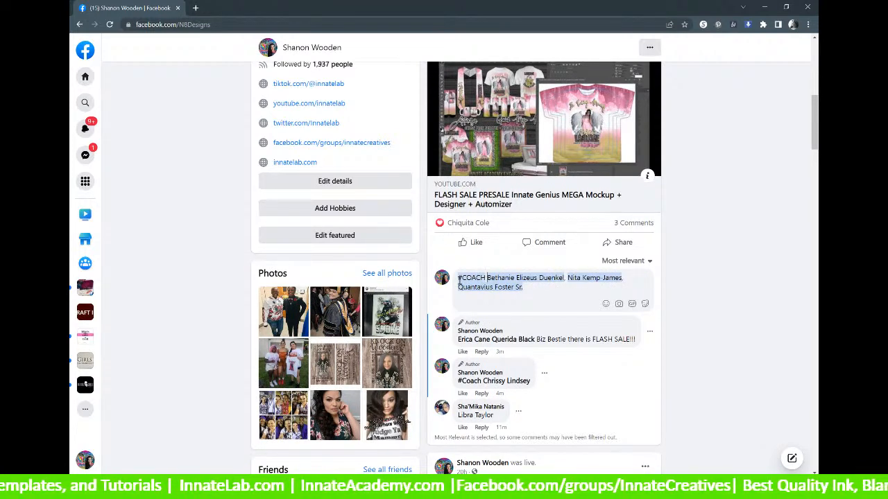
type(".")
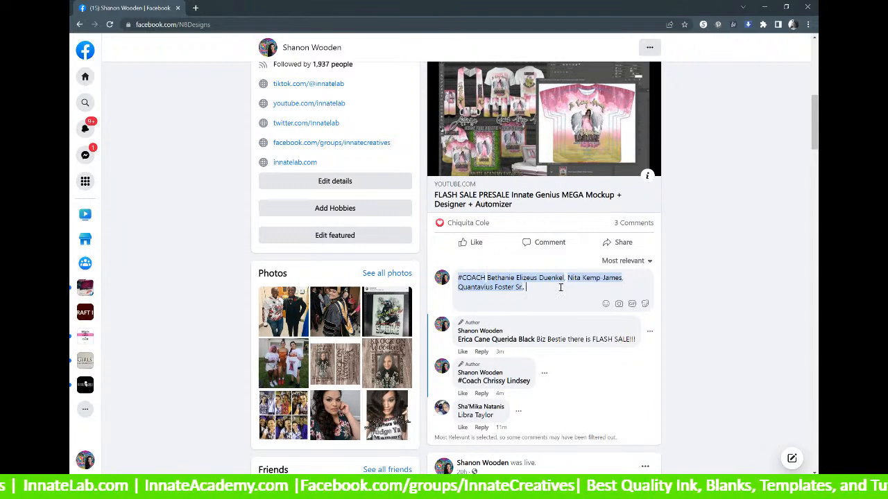
scroll(560, 287, "down", 1)
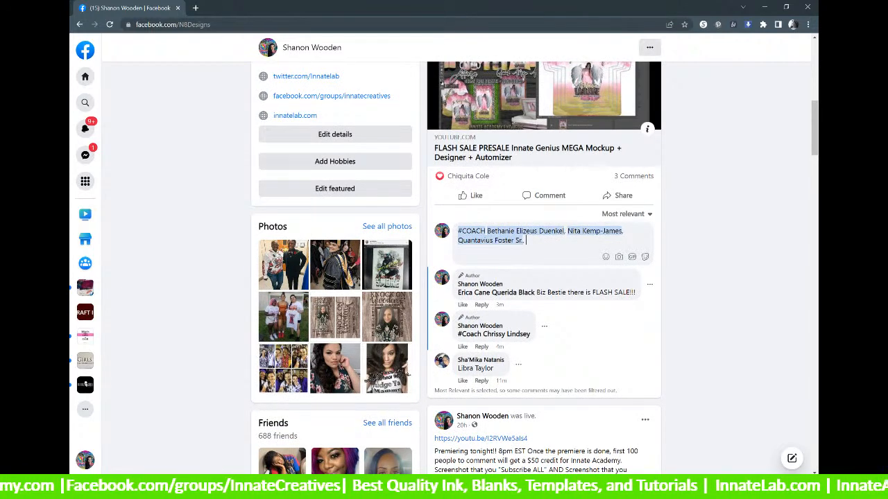
Remove the stray characters and tag a fourth friend in the #COACH comment.
mouse_move(454, 487)
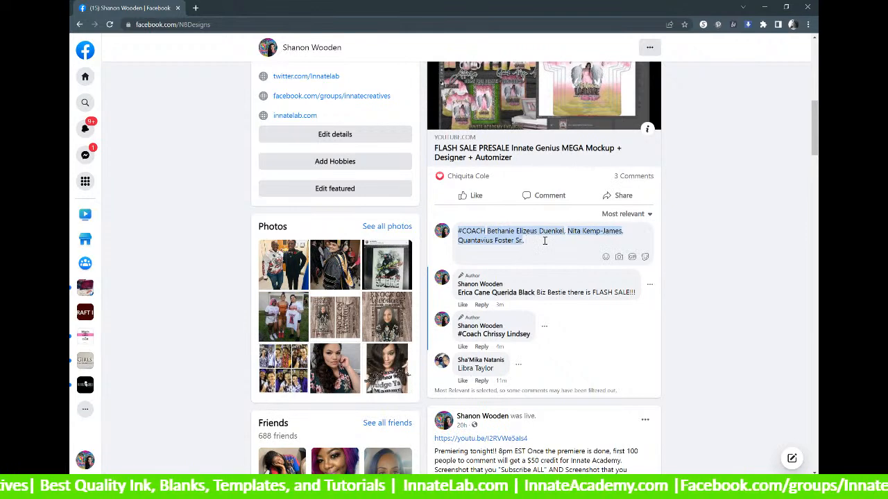
type("#")
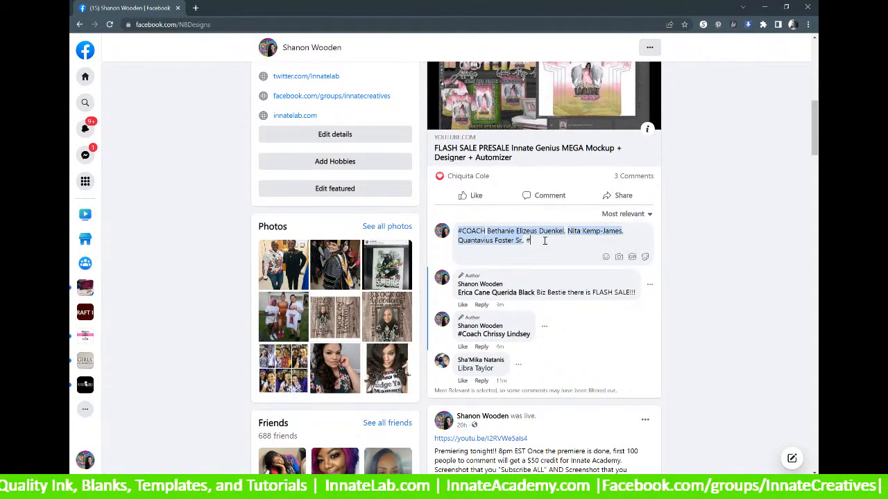
key("BackSpace")
type("Gar")
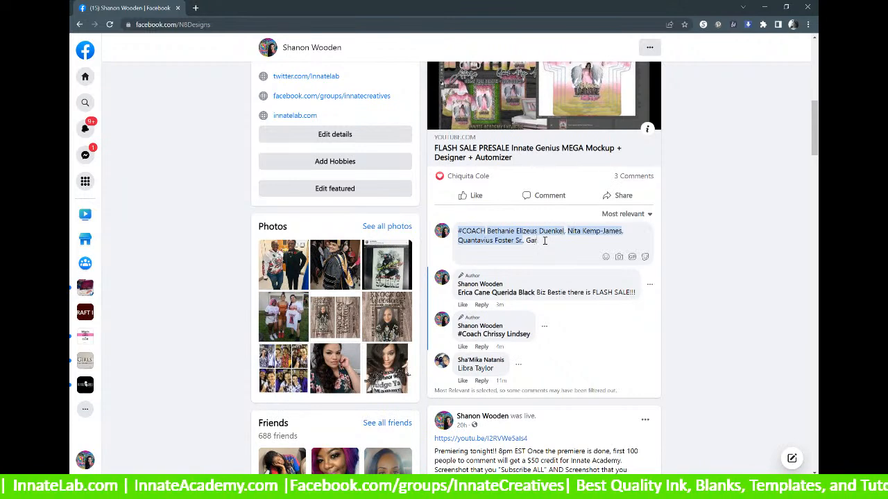
type("y")
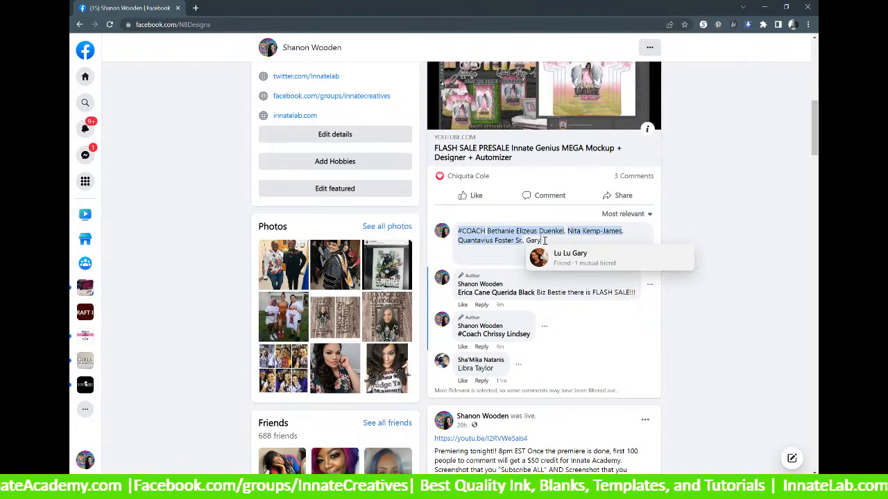
key("BackSpace")
key("BackSpace")
key("BackSpace")
key("BackSpace")
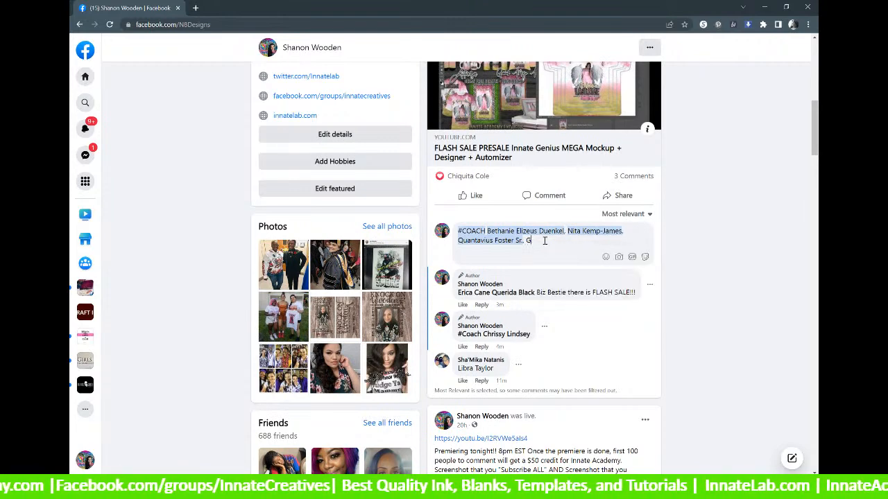
type("@D")
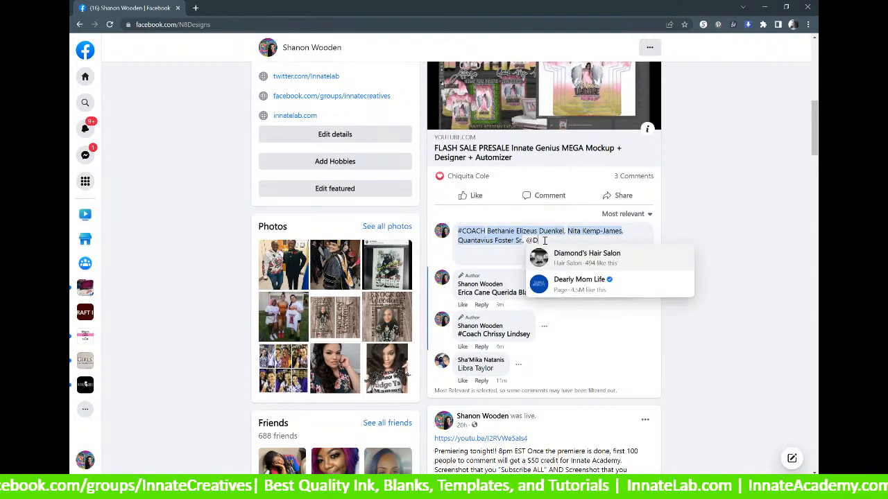
type("E")
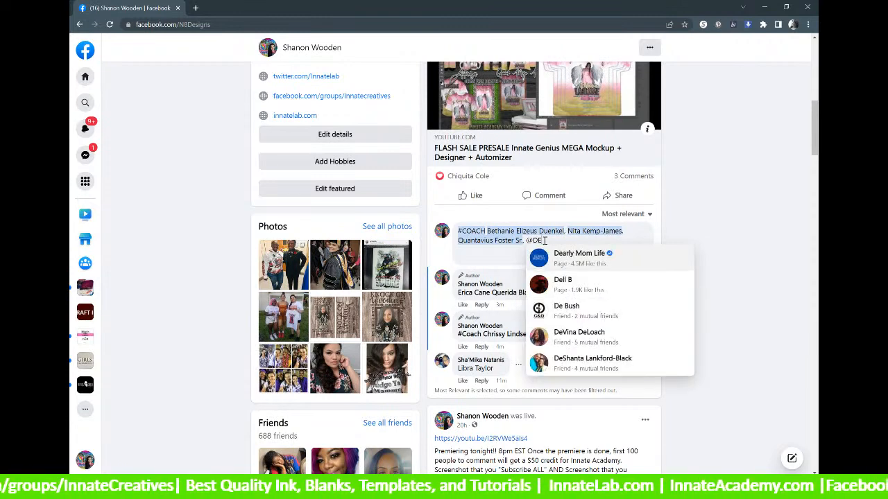
left_click(567, 310)
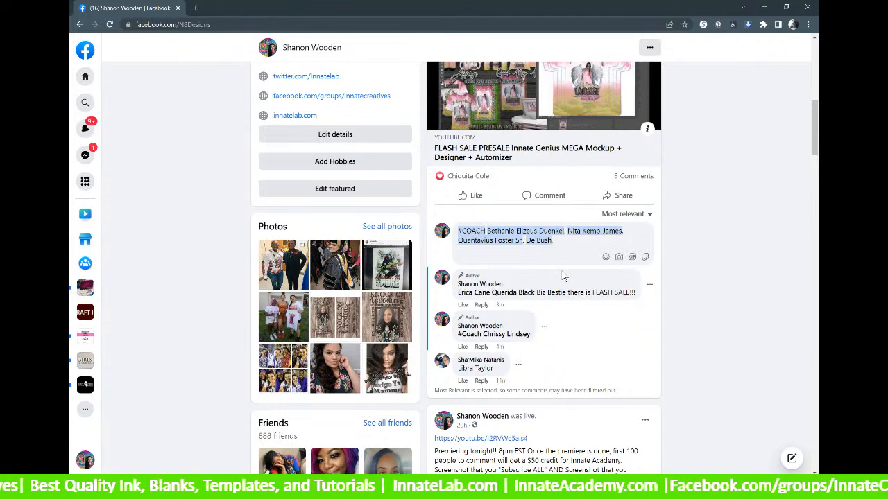
Tag two more friends from the suggestions, separating them with commas.
type(", Toya")
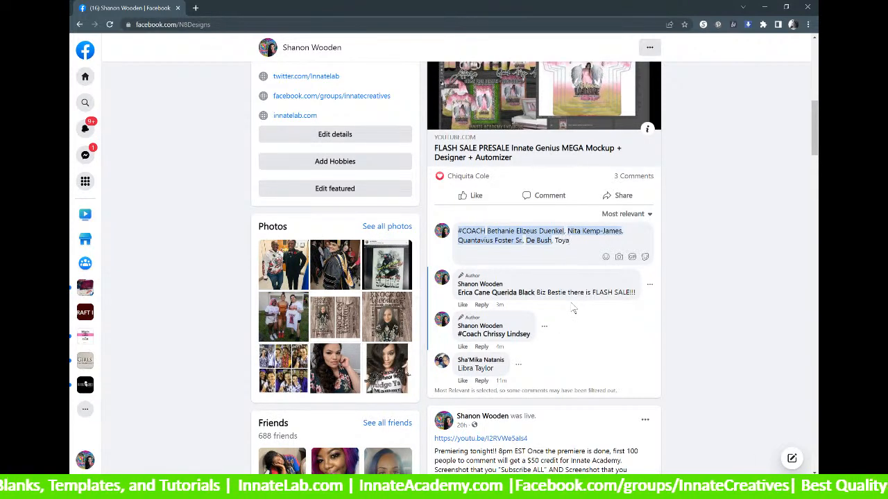
key("BackSpace")
key("BackSpace")
key("BackSpace")
key("BackSpace")
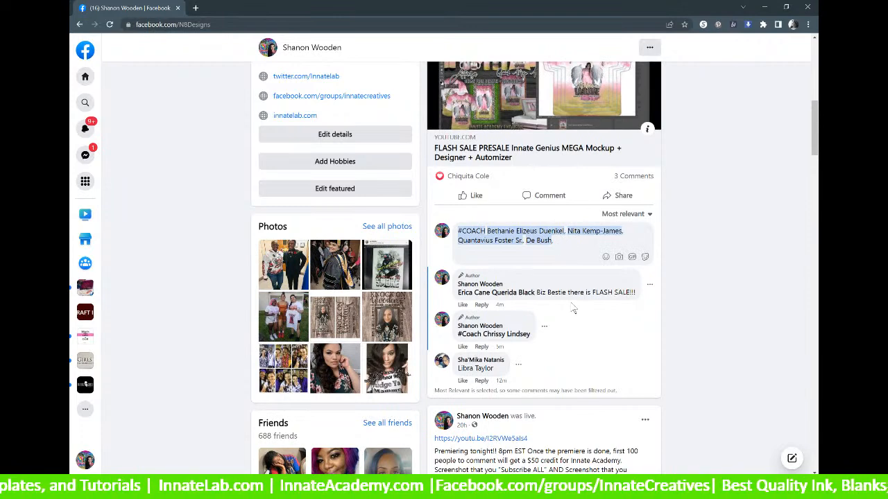
type("@Toya")
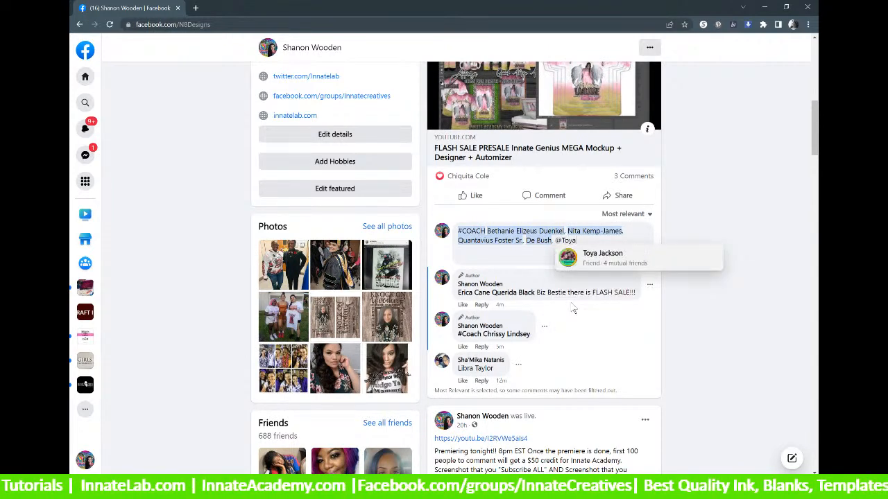
left_click(605, 256)
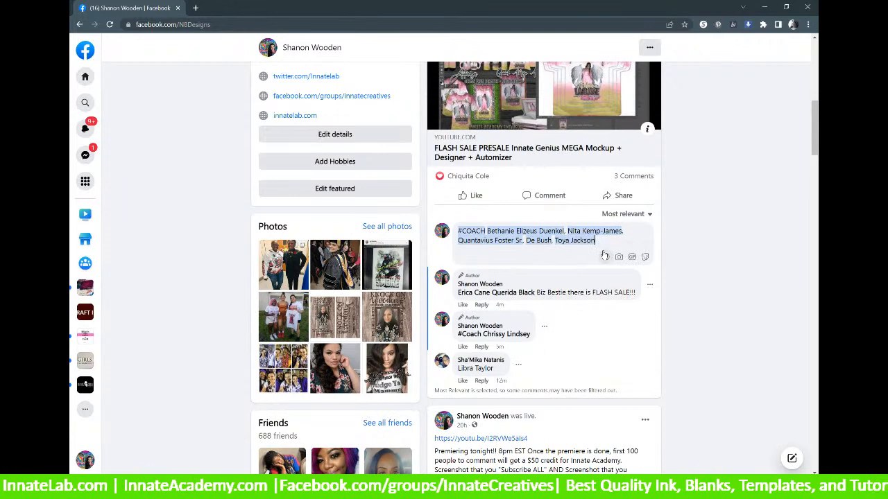
type(".")
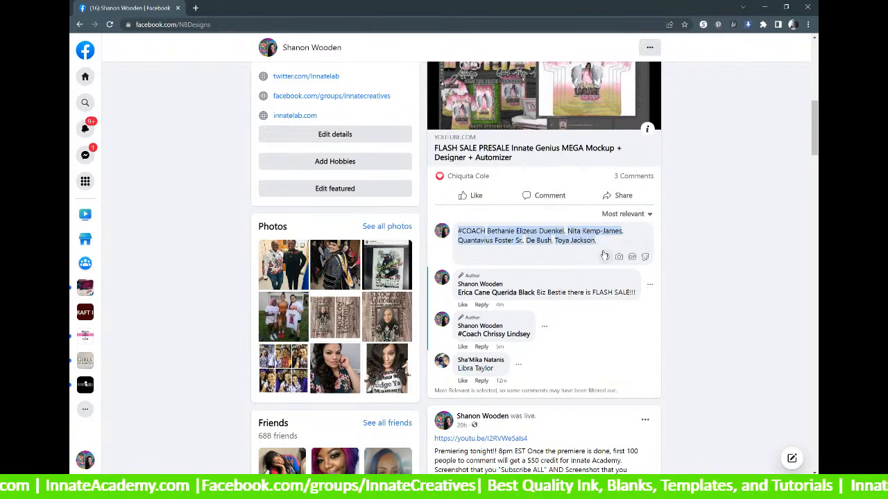
key("BackSpace")
type(", @C")
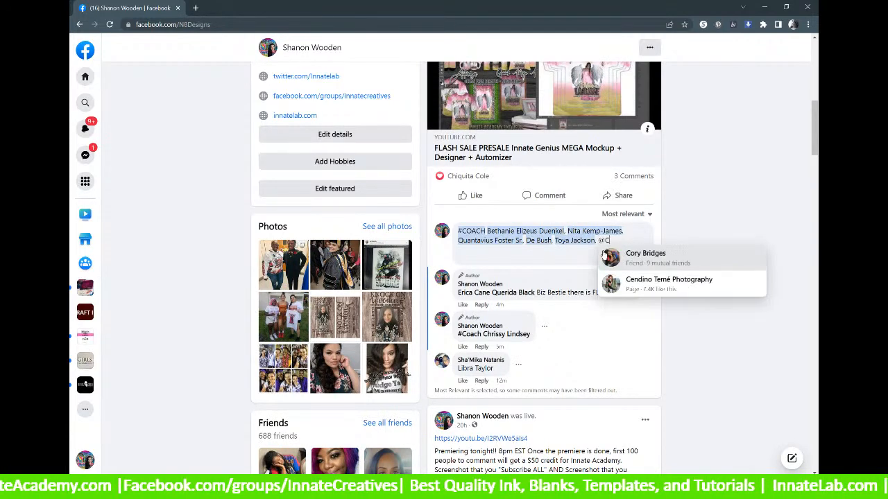
type("hriss")
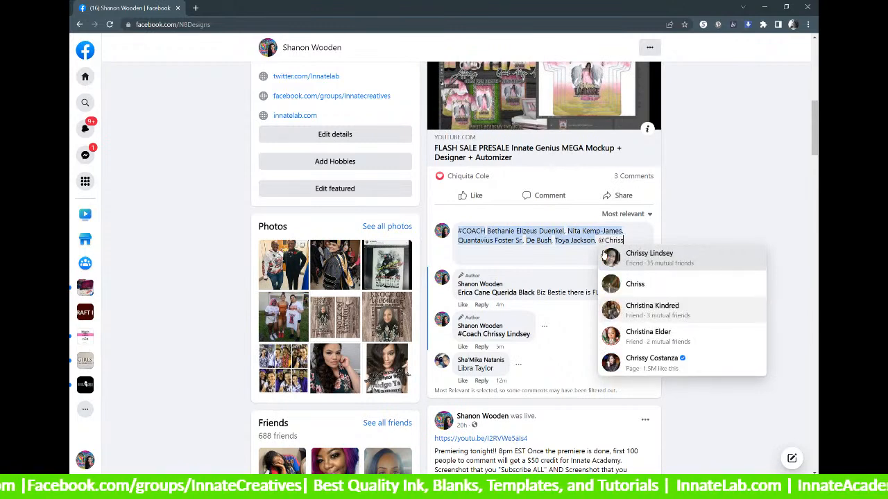
left_click(633, 262)
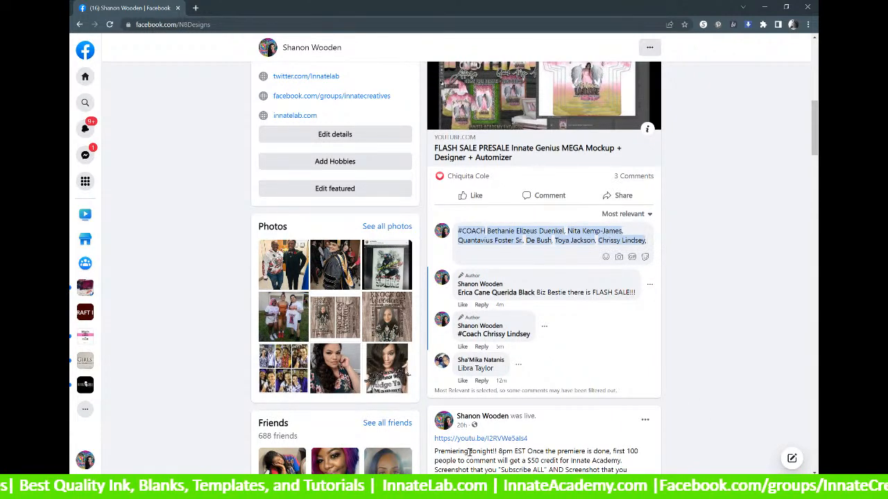
Add two more comma-separated friend tags to the #COACH comment.
type("Li")
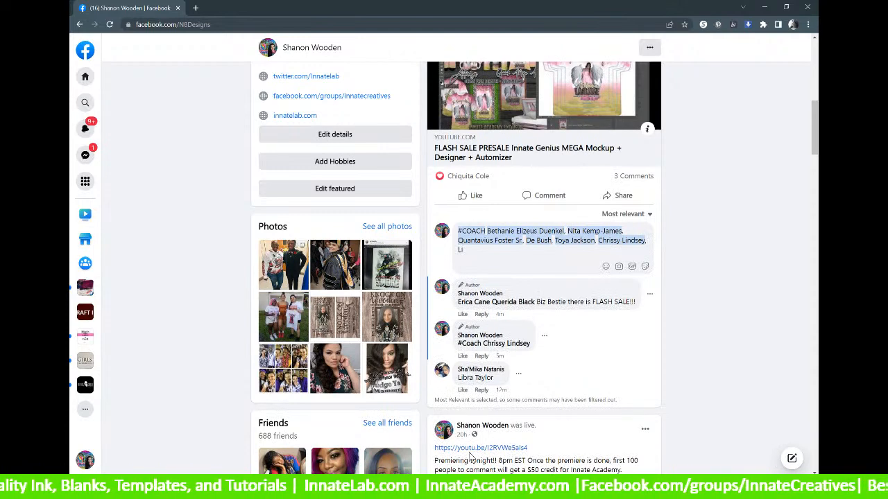
key("BackSpace")
key("BackSpace")
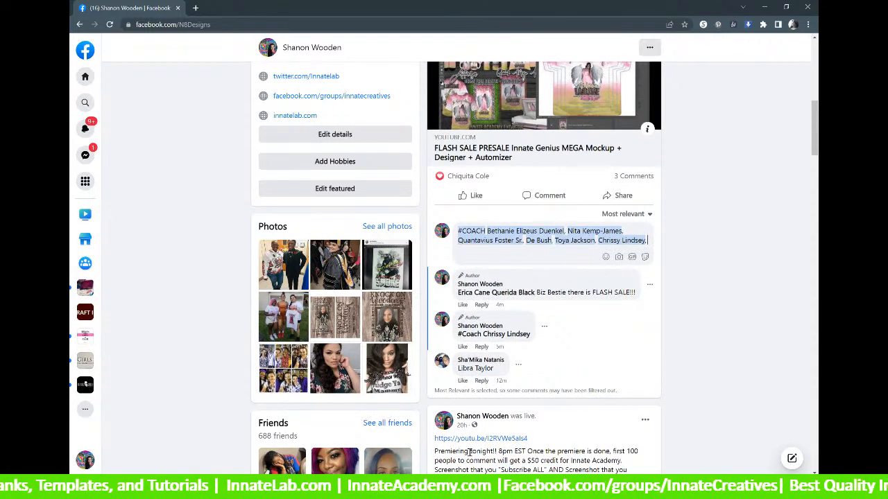
type("Libra")
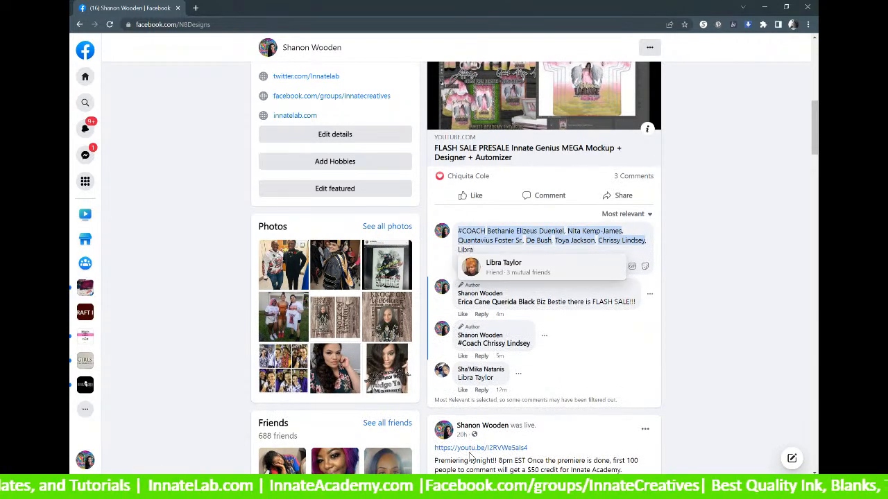
left_click(495, 264)
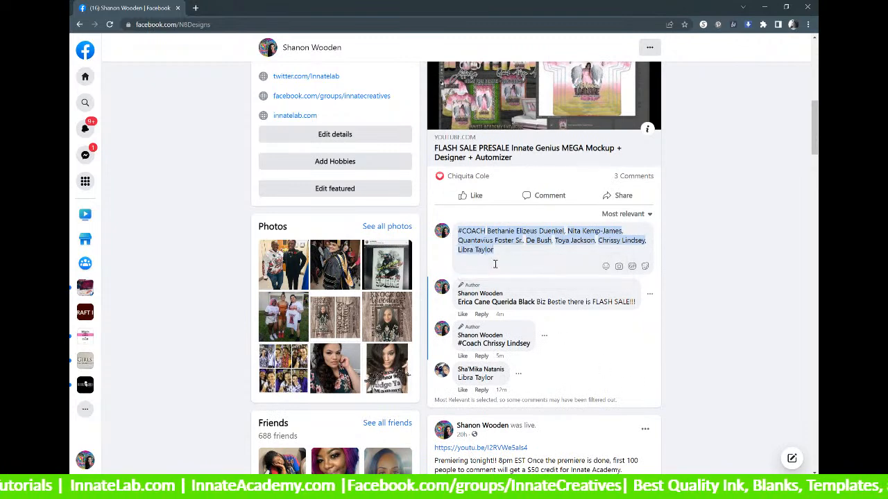
type(",")
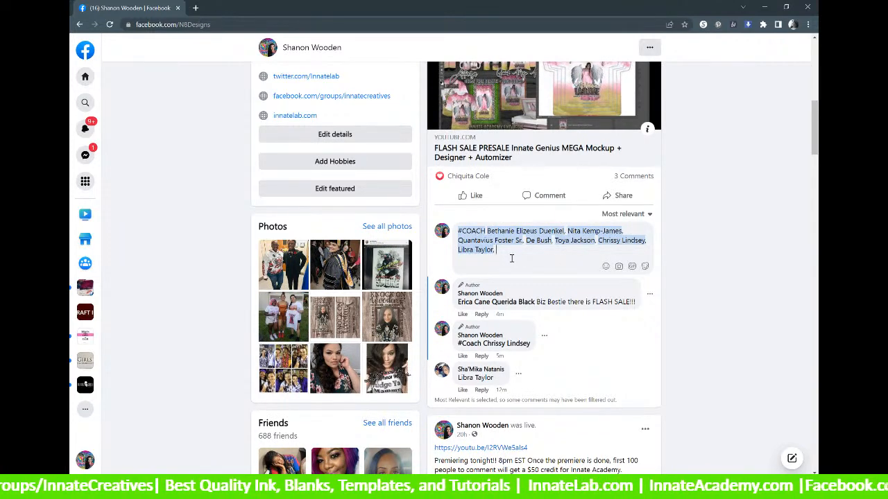
type("Tanya")
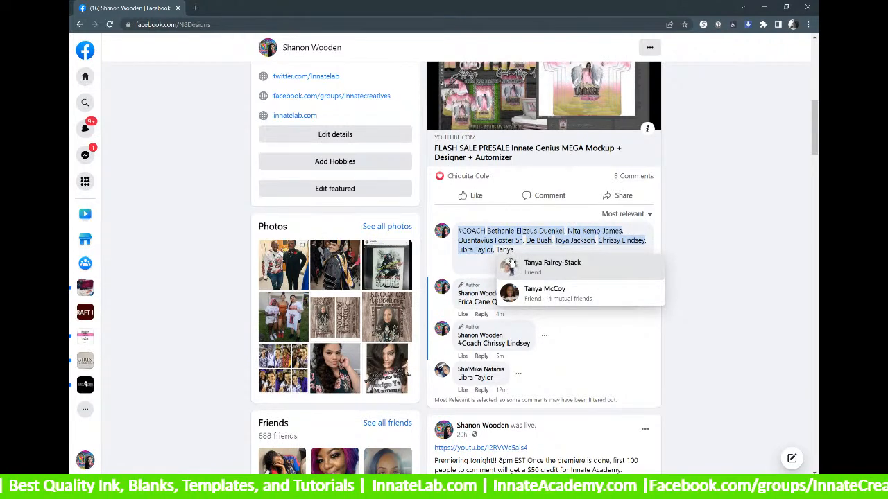
key("BackSpace")
key("BackSpace")
key("BackSpace")
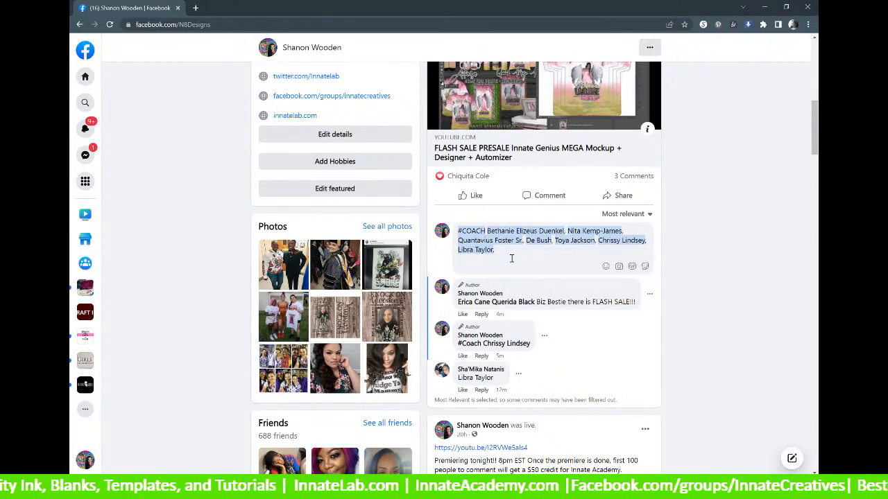
type("@Tanya")
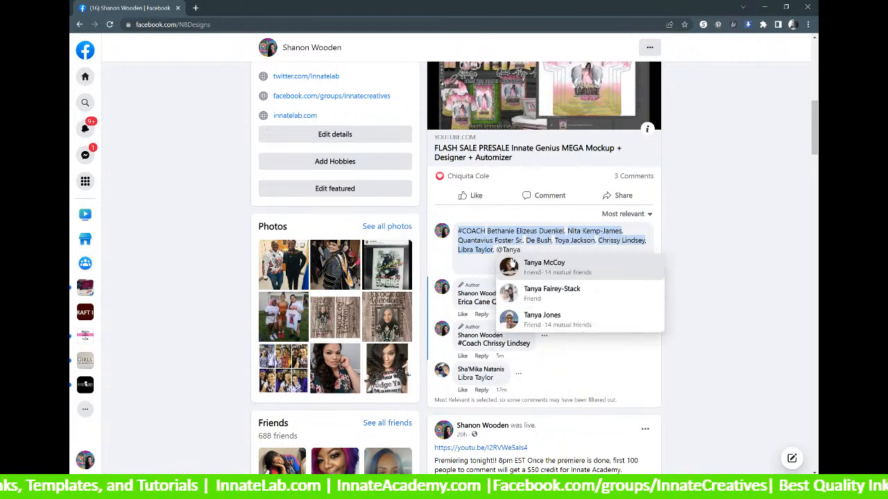
left_click(544, 329)
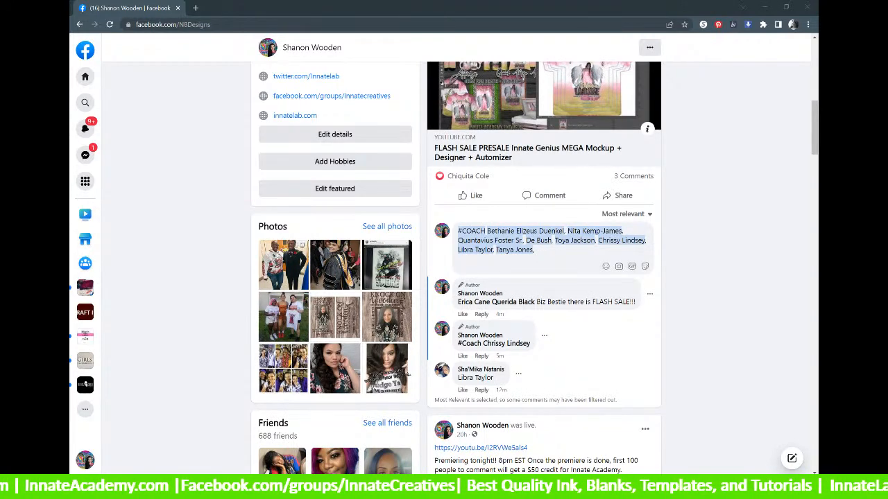
Refocus the comment box, delete the stray 'Coach' text, and tag another friend.
left_click(553, 249)
type("Coach")
key("BackSpace")
key("BackSpace")
key("BackSpace")
key("BackSpace")
key("BackSpace")
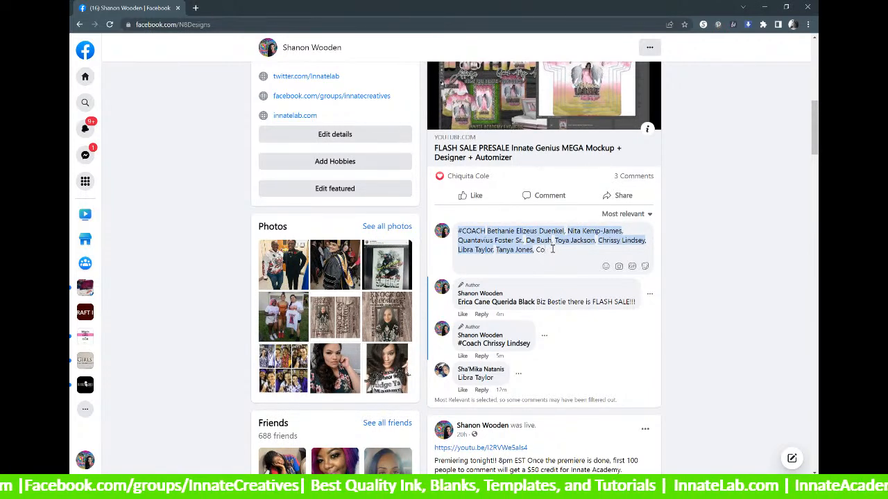
type("Sherr")
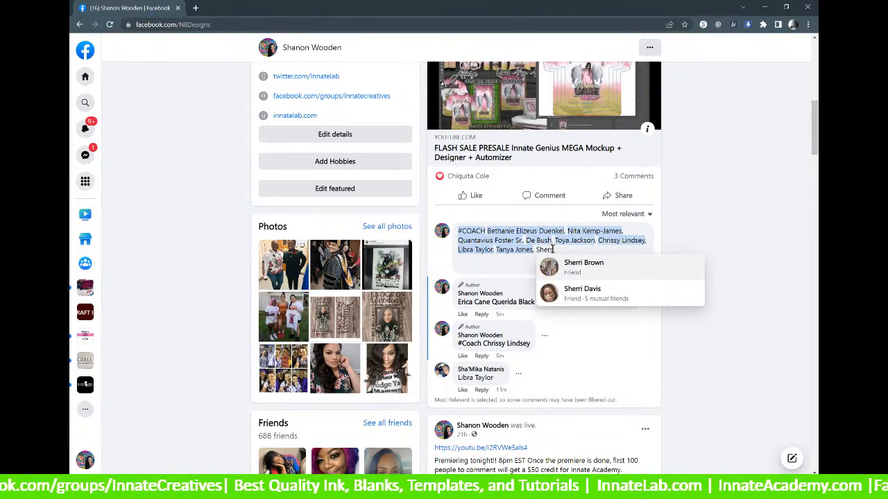
left_click(566, 268)
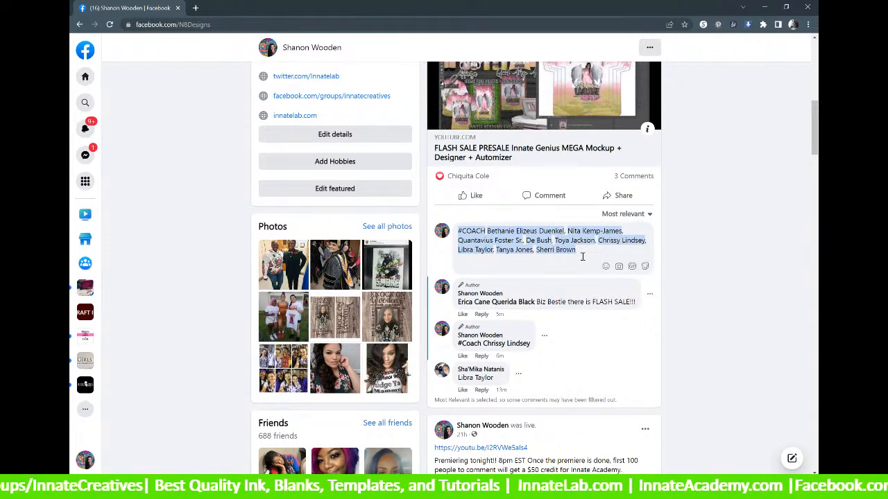
scroll(582, 256, "down", 5)
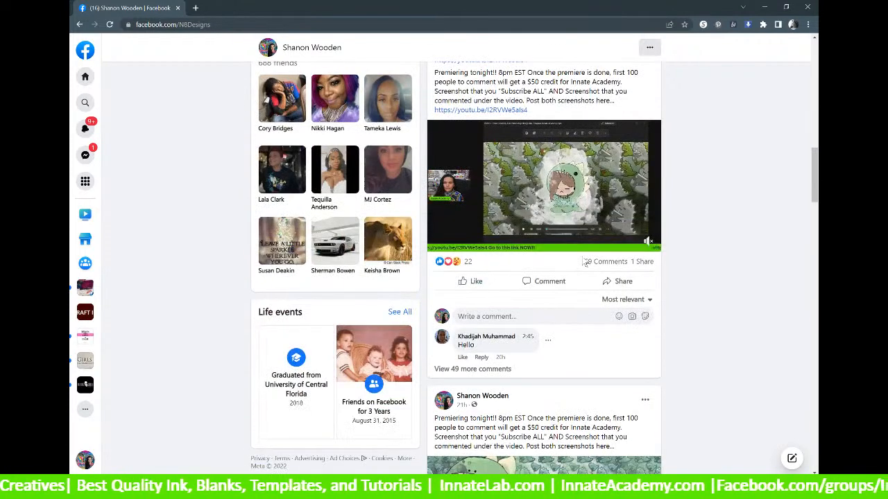
scroll(582, 256, "up", 1)
scroll(581, 255, "up", 2)
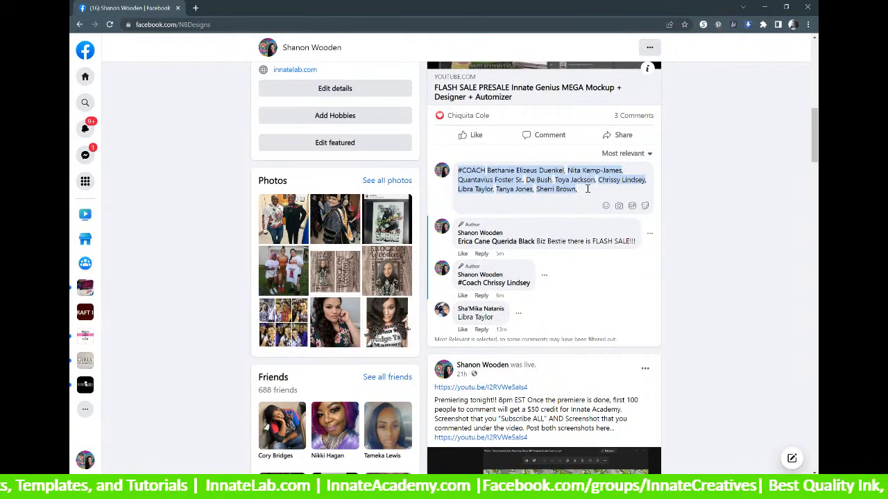
Tag three more friends, bringing the draft to twelve tags with a trailing comma.
type("DeShan")
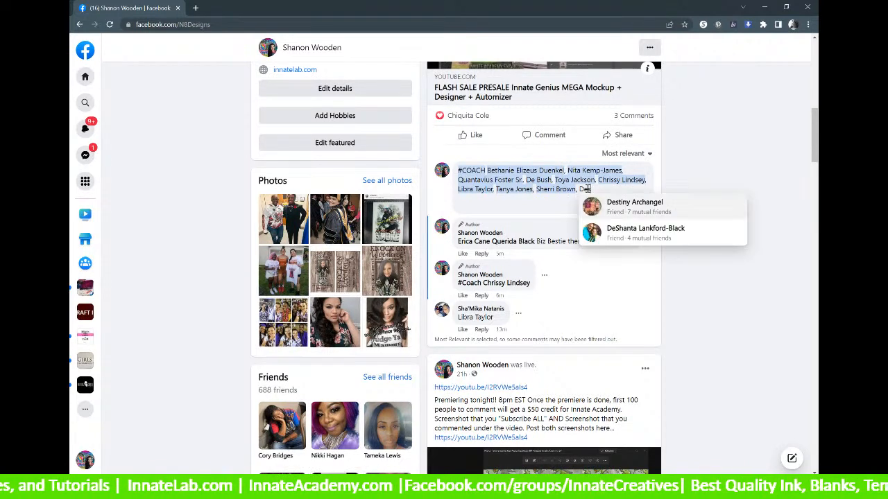
left_click(631, 203)
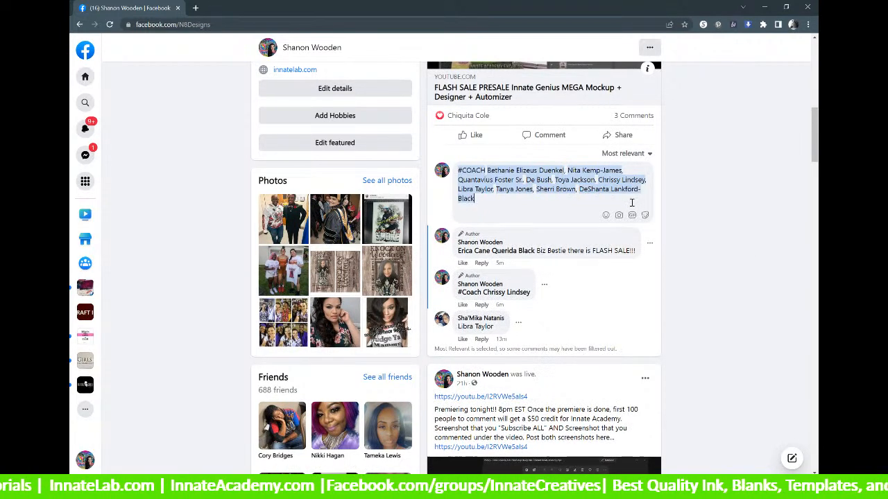
type(", Vant")
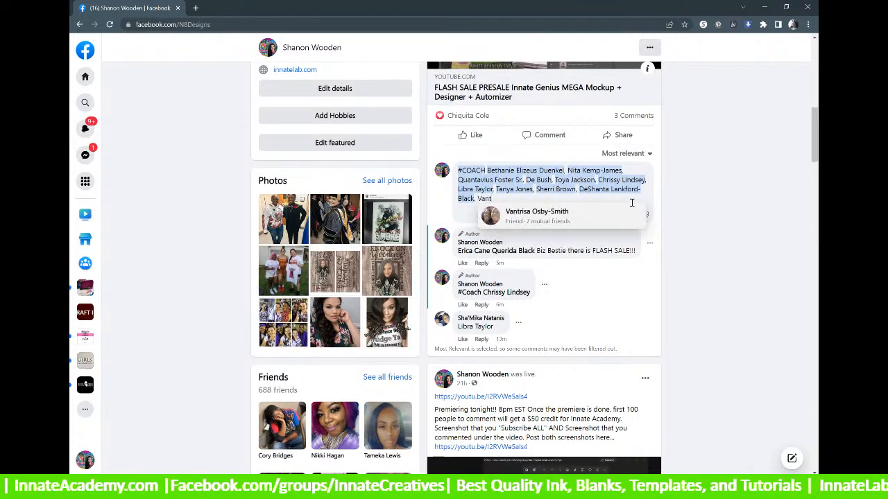
left_click(605, 220)
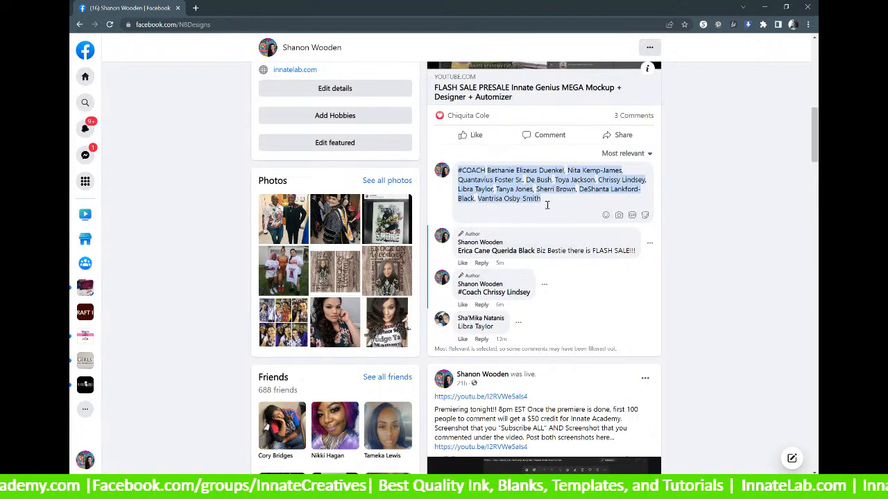
scroll(546, 205, "down", 5)
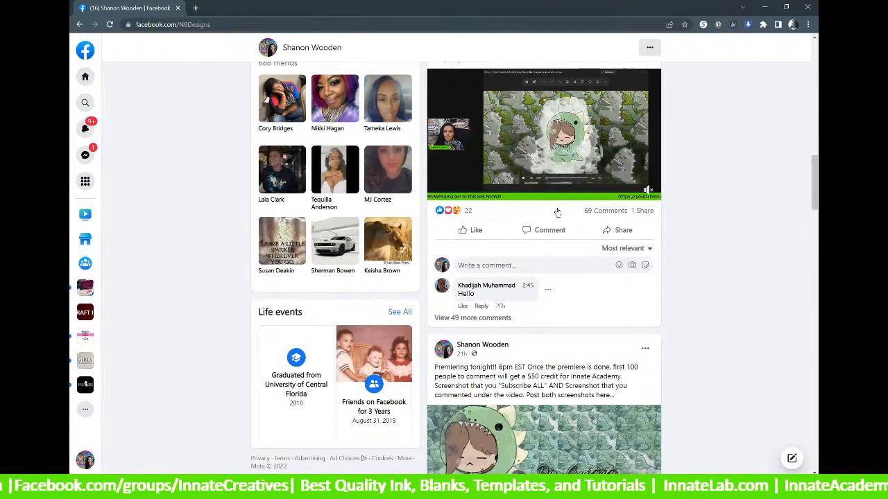
scroll(555, 211, "up", 6)
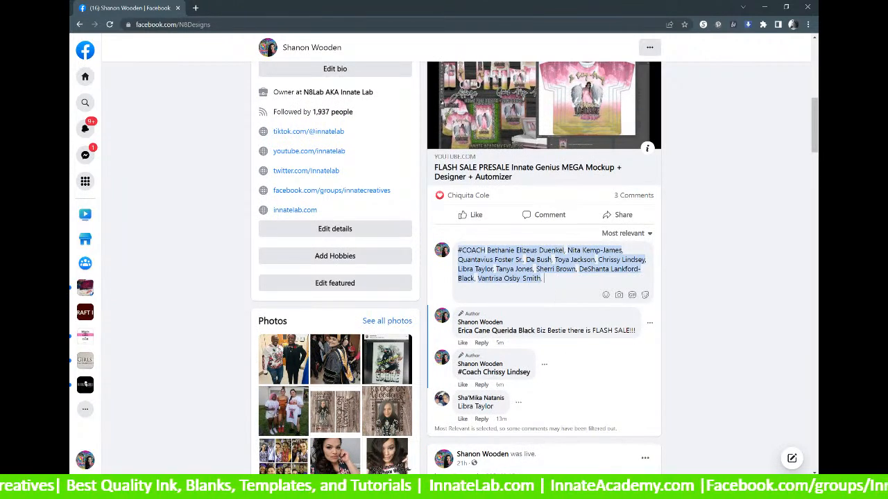
mouse_move(489, 366)
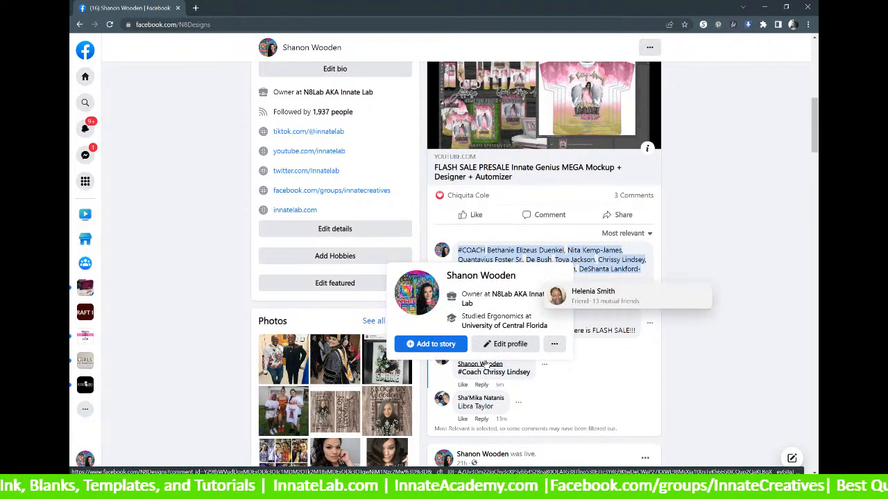
left_click(612, 300)
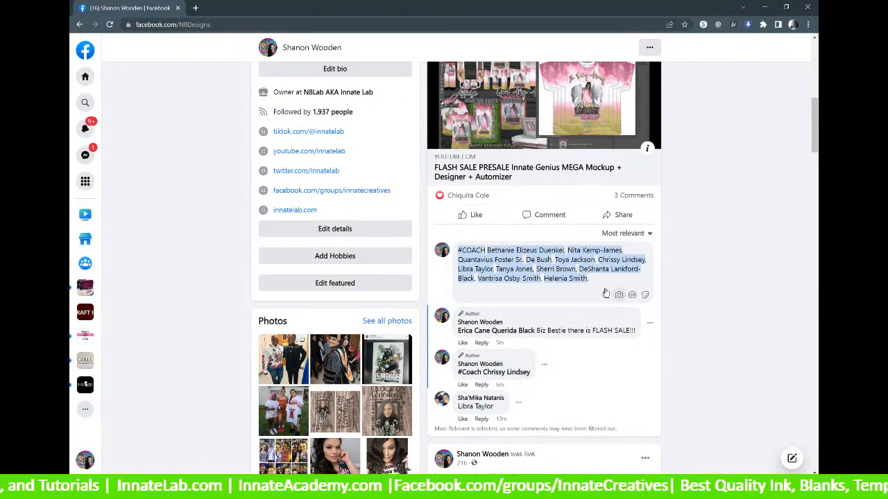
scroll(598, 280, "up", 1)
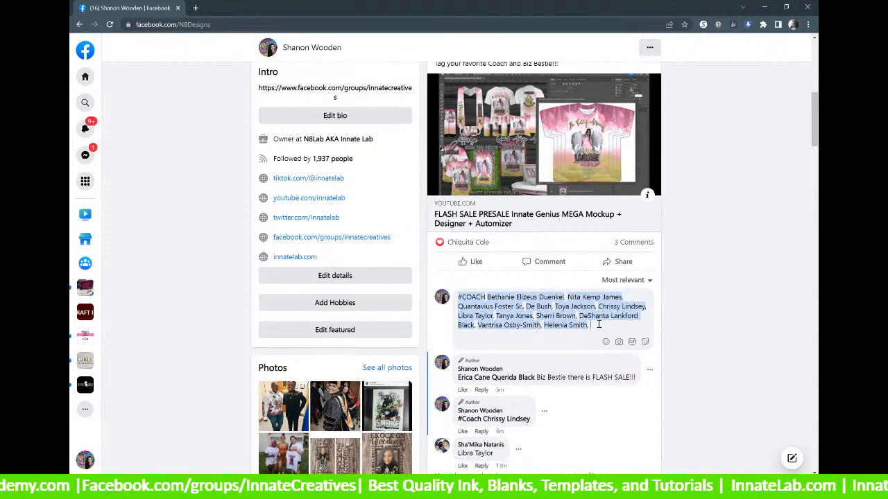
Add two more friend tags to the end of the comment's tag list.
type("Cory")
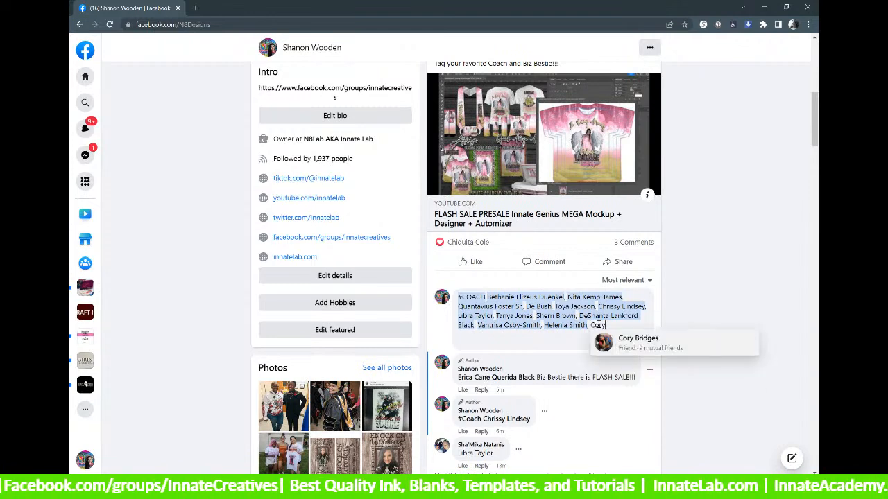
left_click(603, 347)
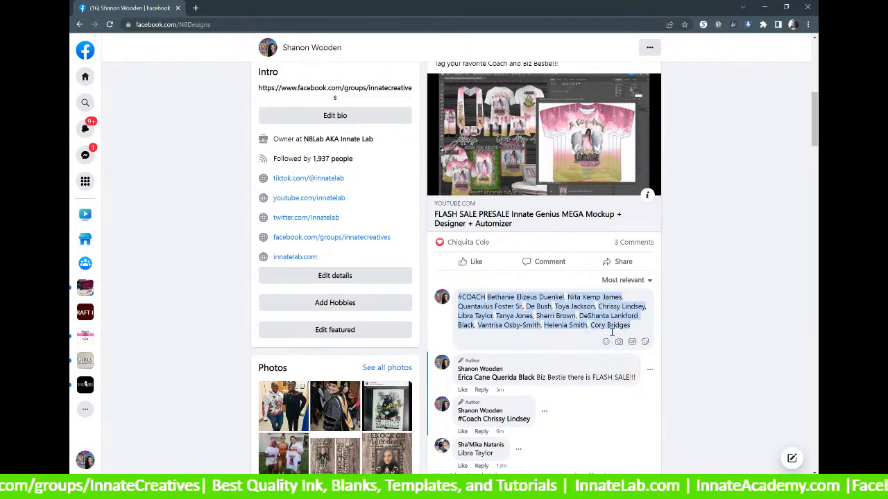
type(",")
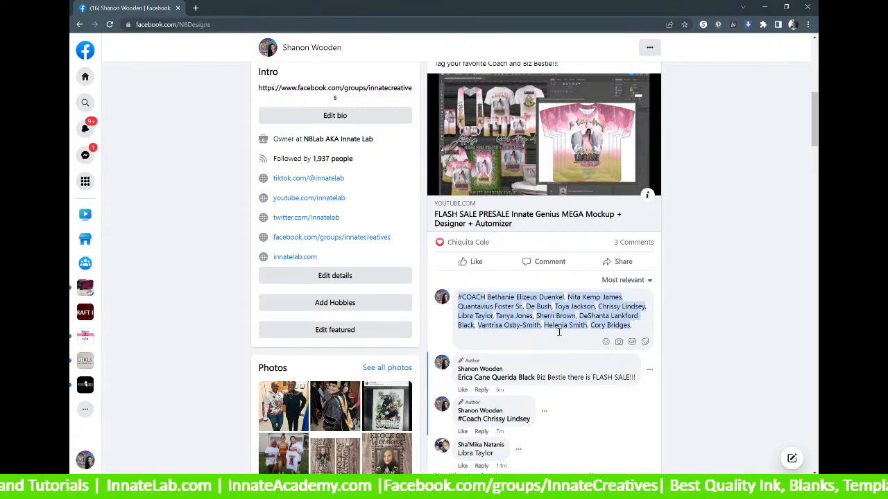
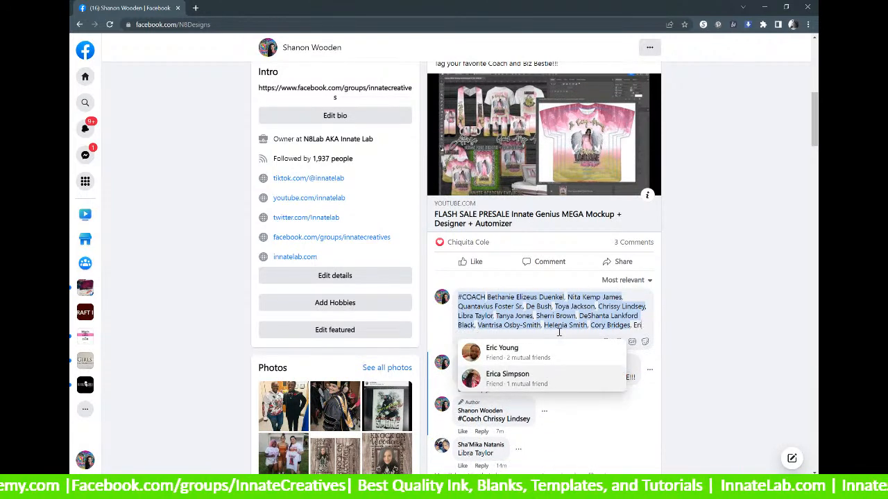
type("@")
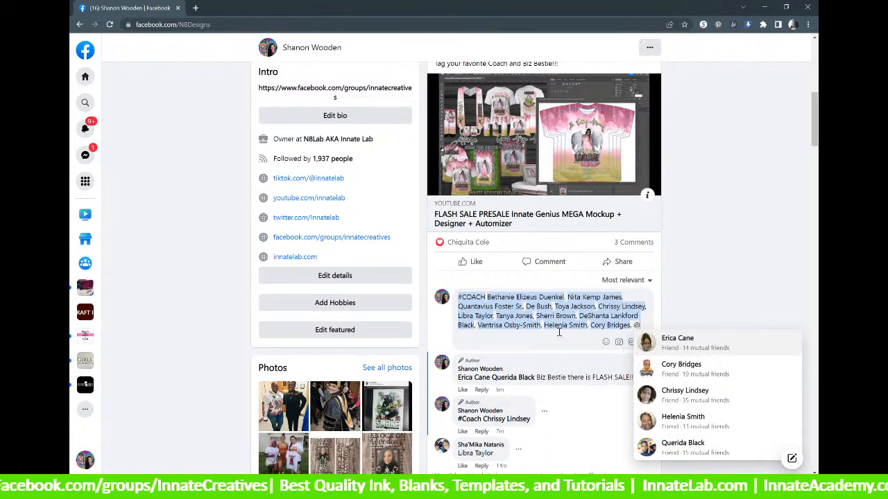
type("Erica")
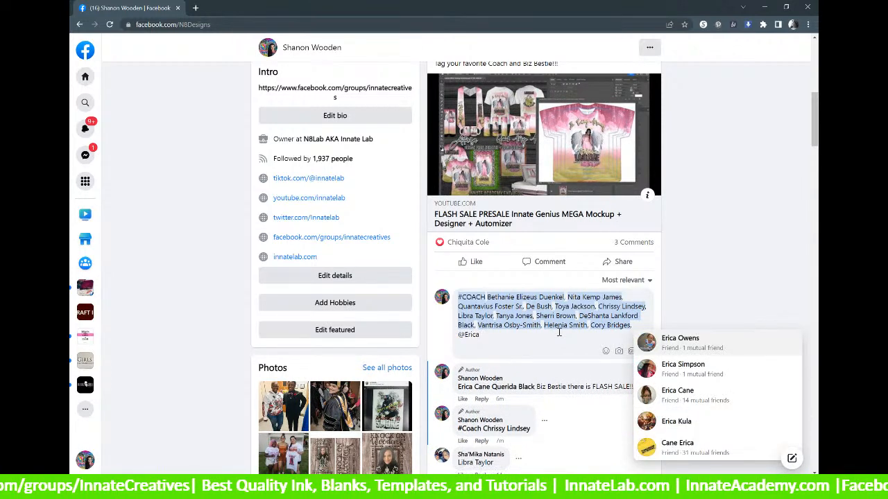
left_click(703, 399)
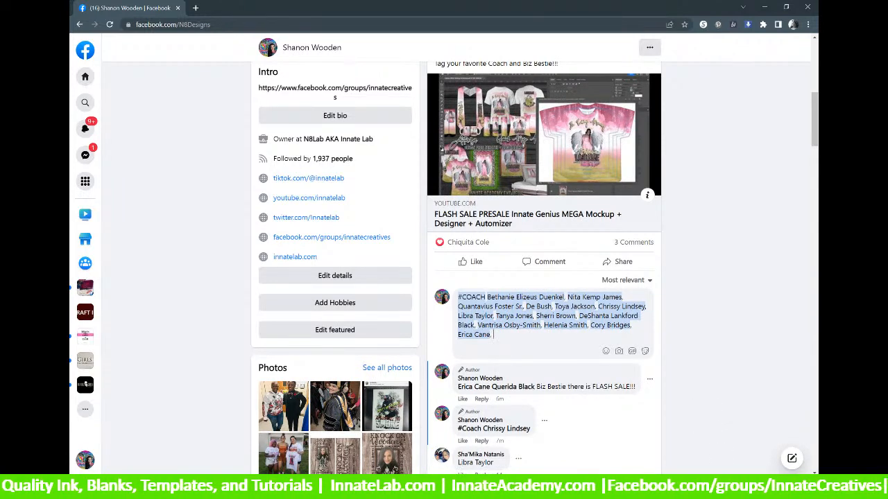
Tag one final friend and post the fifteen-friend #COACH comment.
type("Shar")
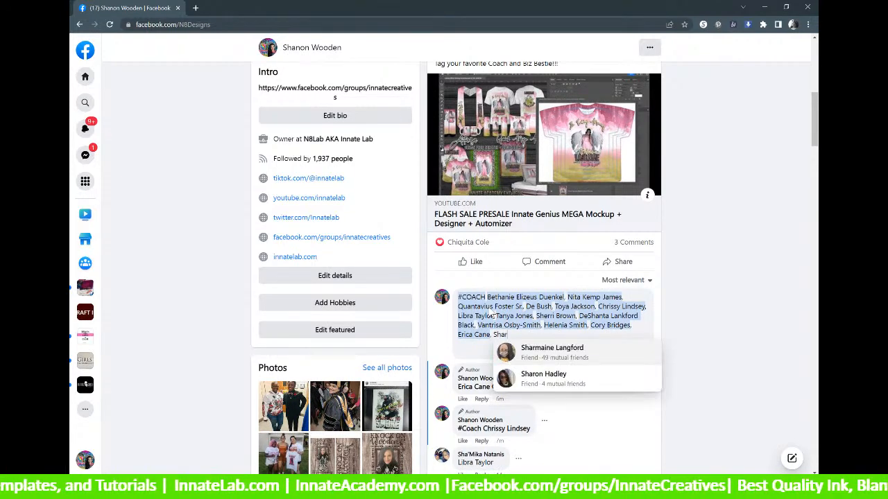
type("on")
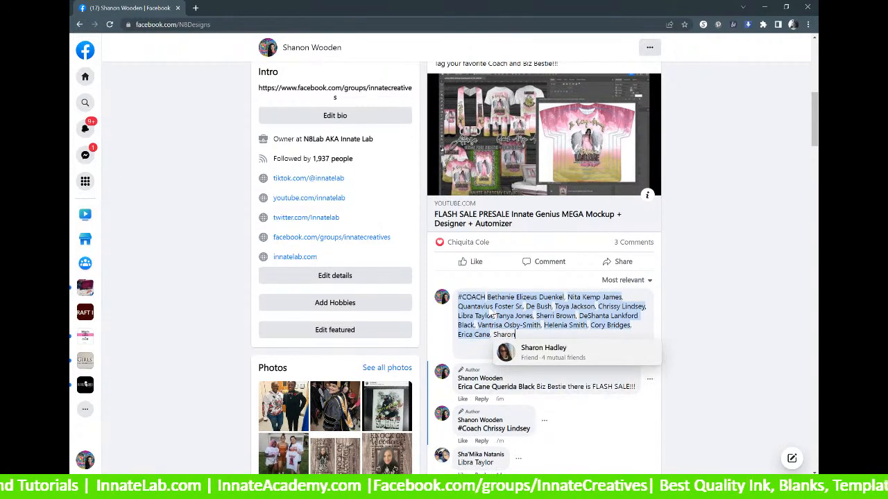
key("BackSpace")
key("BackSpace")
key("BackSpace")
key("BackSpace")
key("BackSpace")
key("BackSpace")
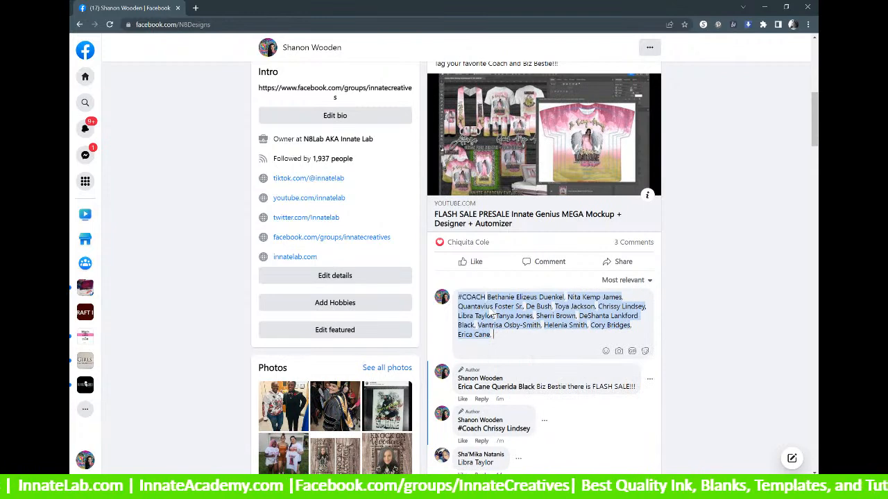
type("@Sharon")
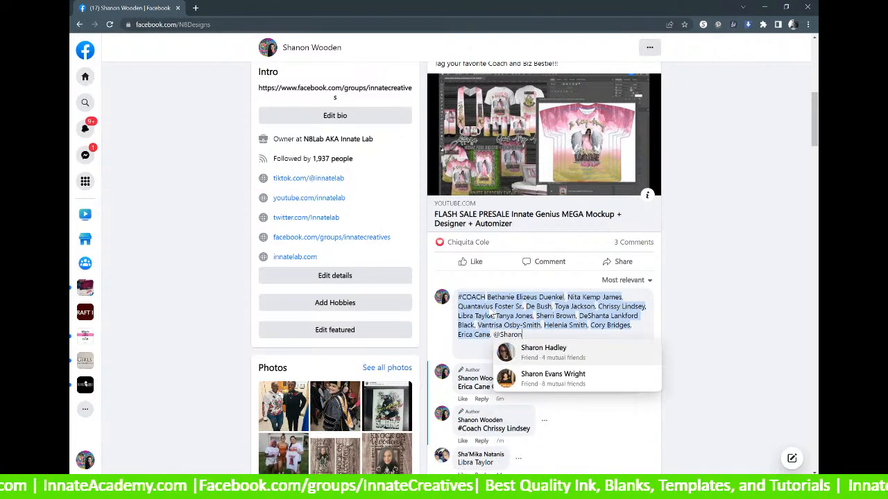
left_click(577, 377)
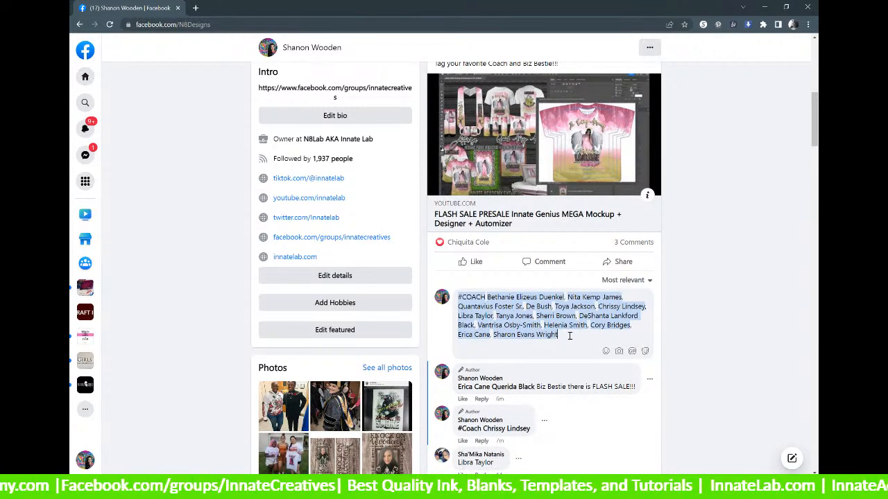
key("Return")
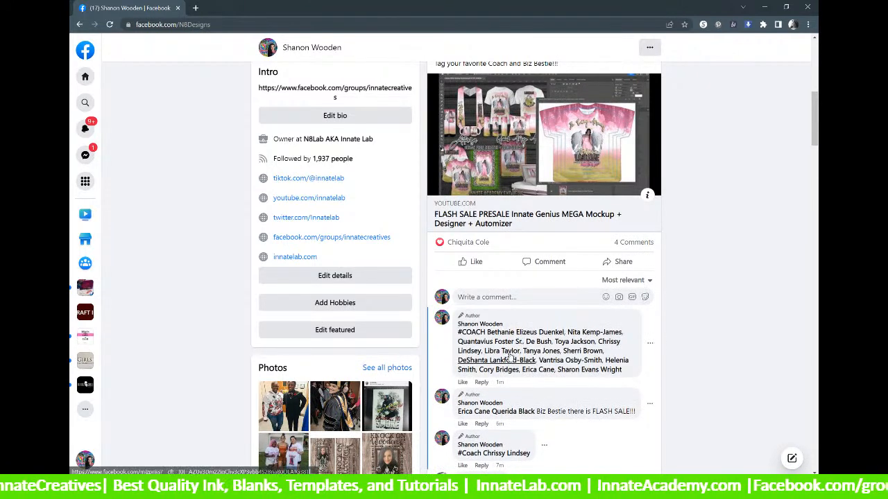
left_click(651, 345)
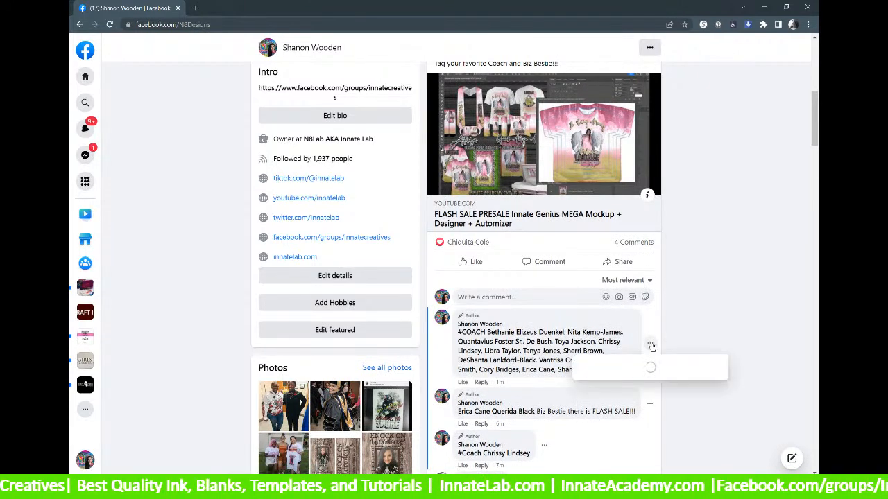
left_click(699, 319)
scroll(446, 338, "down", 2)
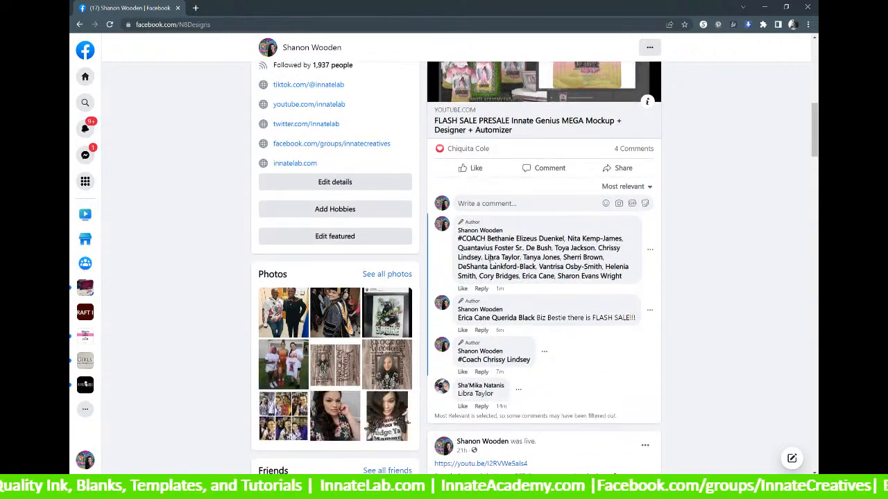
mouse_move(548, 238)
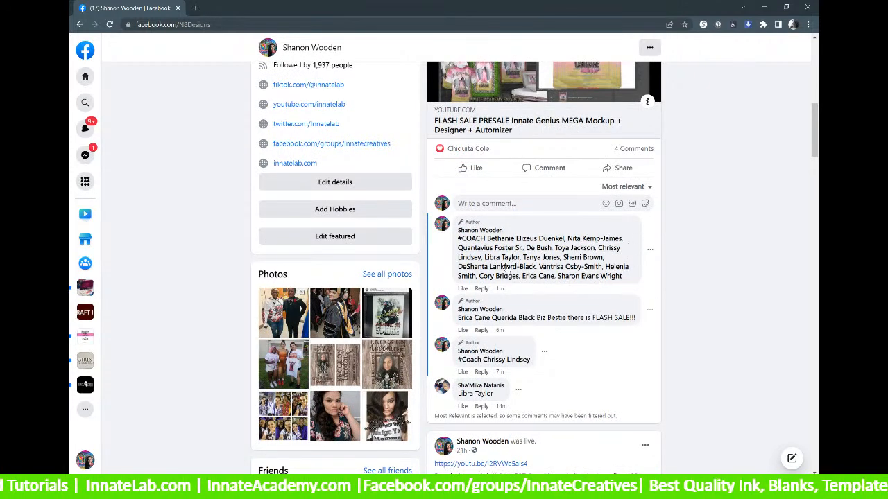
mouse_move(475, 273)
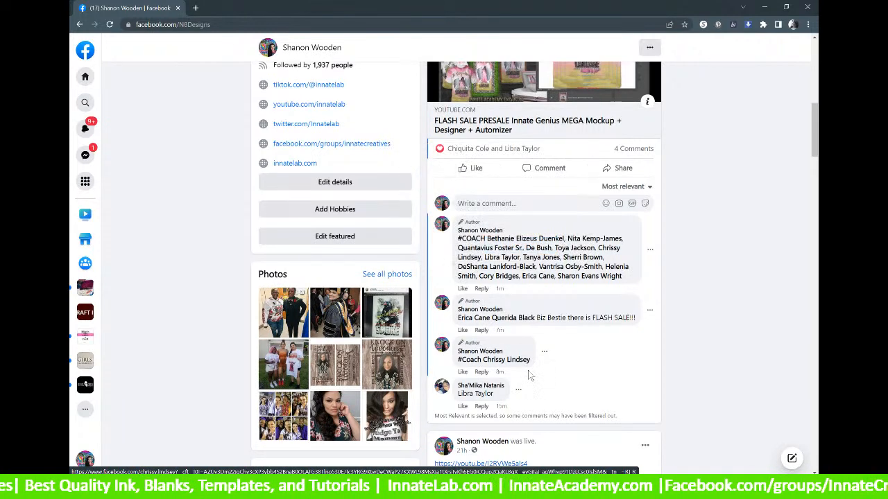
scroll(508, 348, "down", 2)
scroll(509, 348, "up", 2)
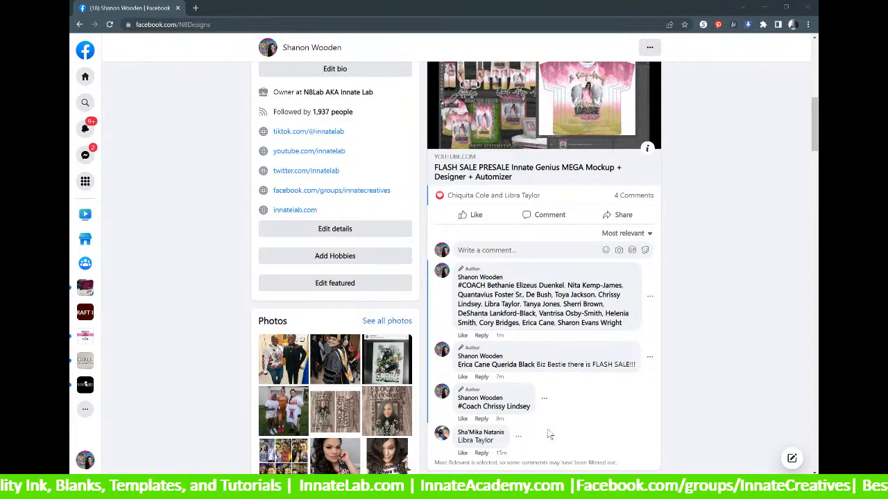
scroll(548, 431, "up", 1)
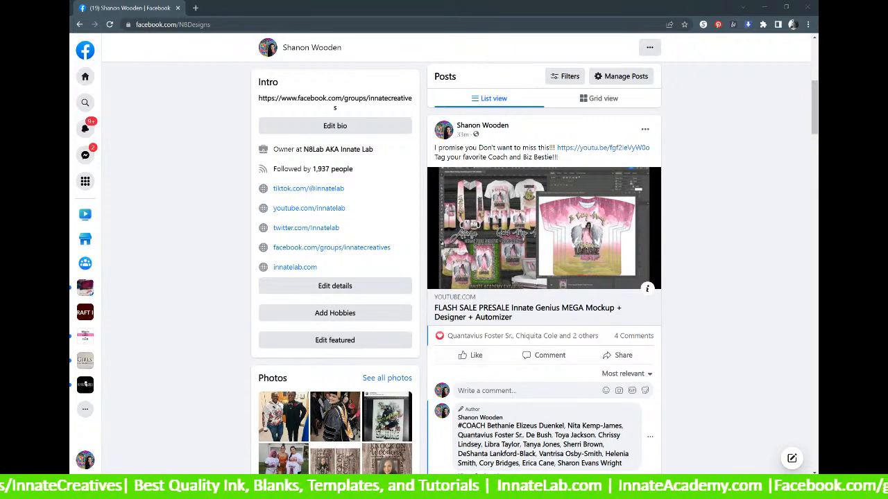
scroll(513, 235, "down", 3)
scroll(525, 321, "down", 2)
scroll(506, 278, "up", 3)
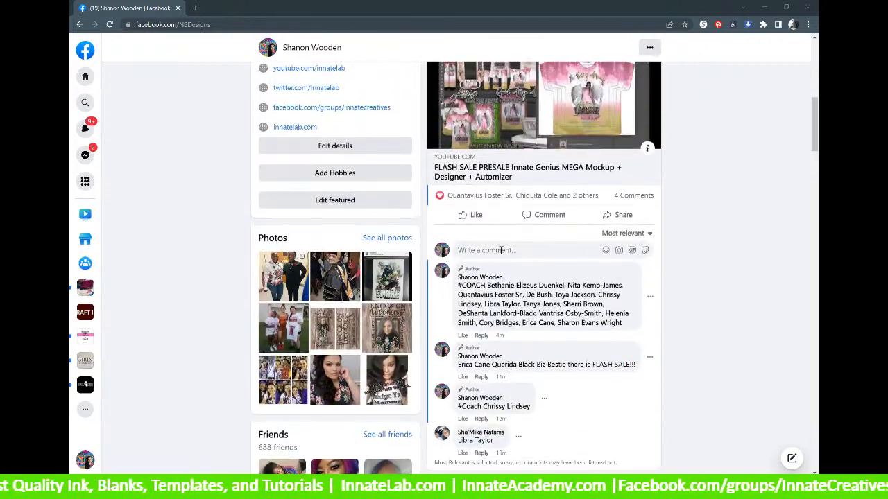
left_click(505, 250)
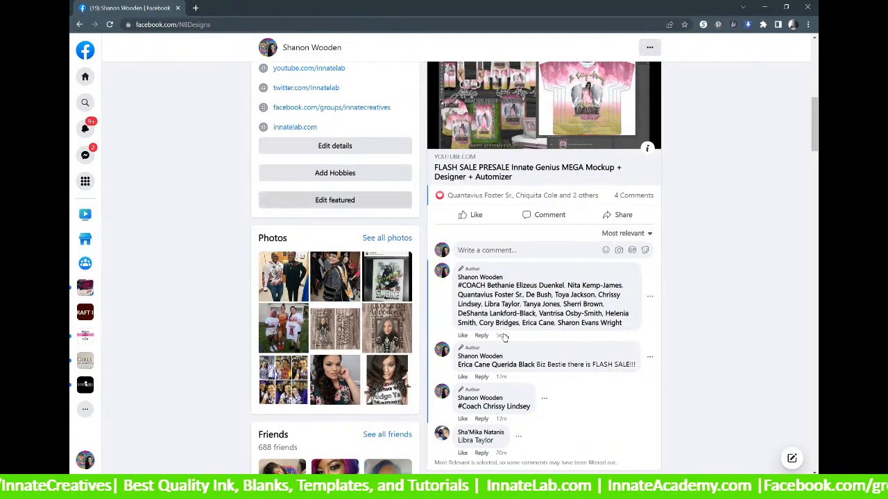
scroll(488, 285, "down", 3)
scroll(487, 284, "up", 1)
scroll(488, 285, "up", 6)
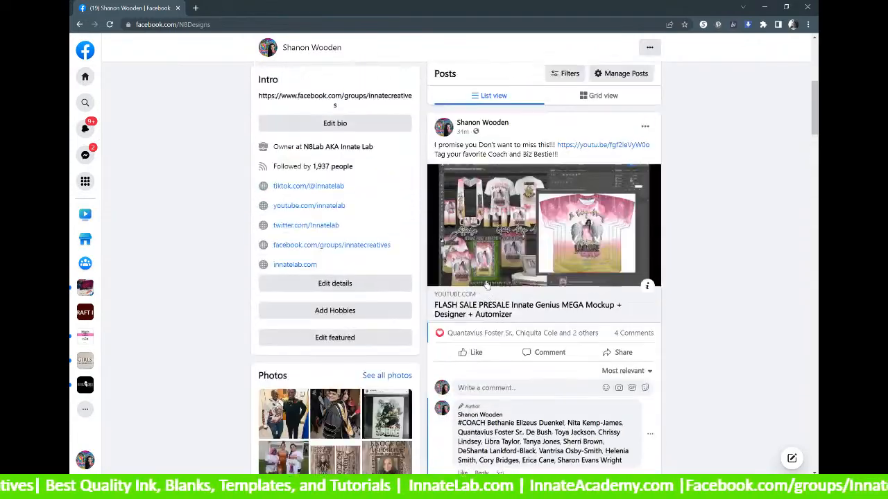
scroll(544, 237, "down", 3)
scroll(544, 238, "down", 2)
scroll(544, 237, "up", 2)
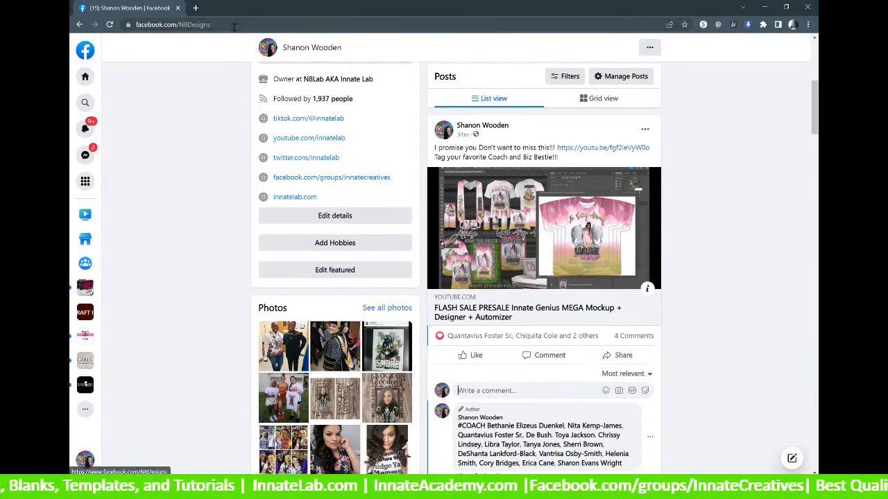
left_click(176, 25)
right_click(176, 26)
left_click(196, 94)
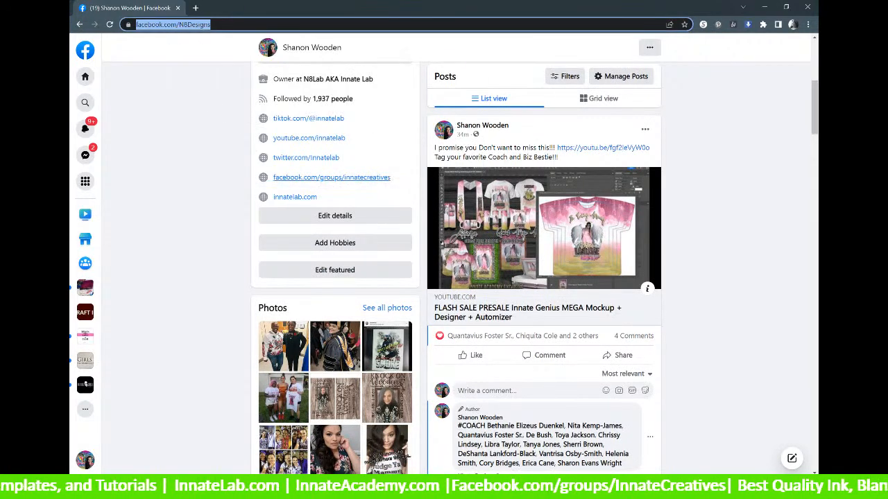
key("alt+Tab")
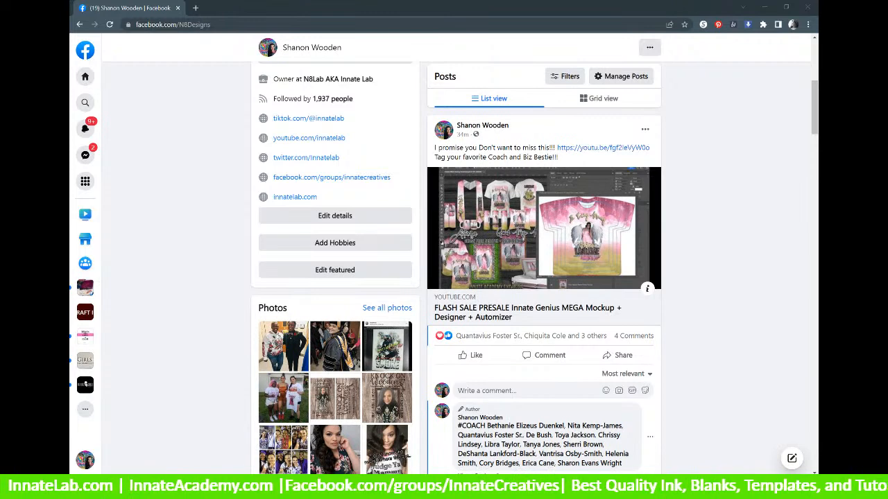
scroll(529, 392, "down", 2)
left_click(497, 295)
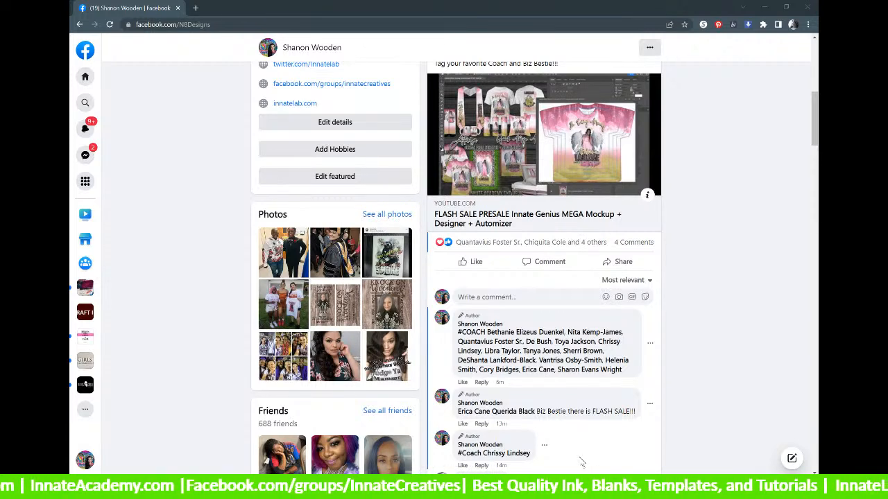
scroll(522, 397, "up", 1)
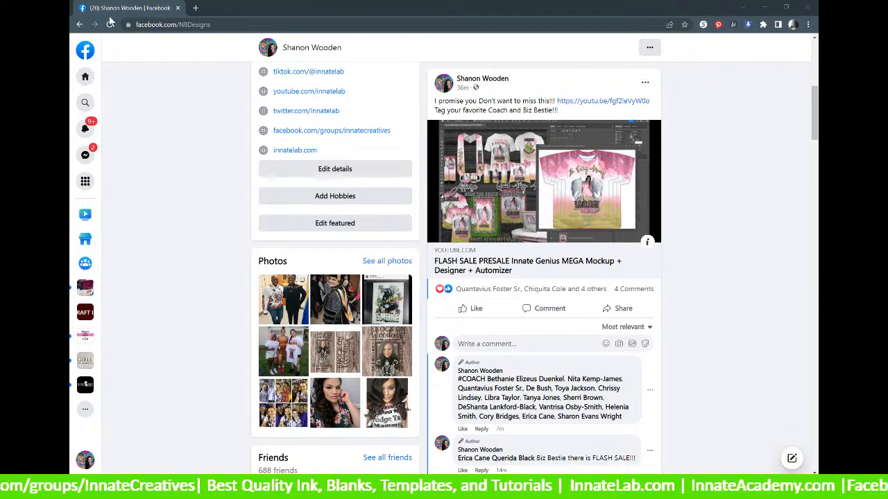
left_click(645, 84)
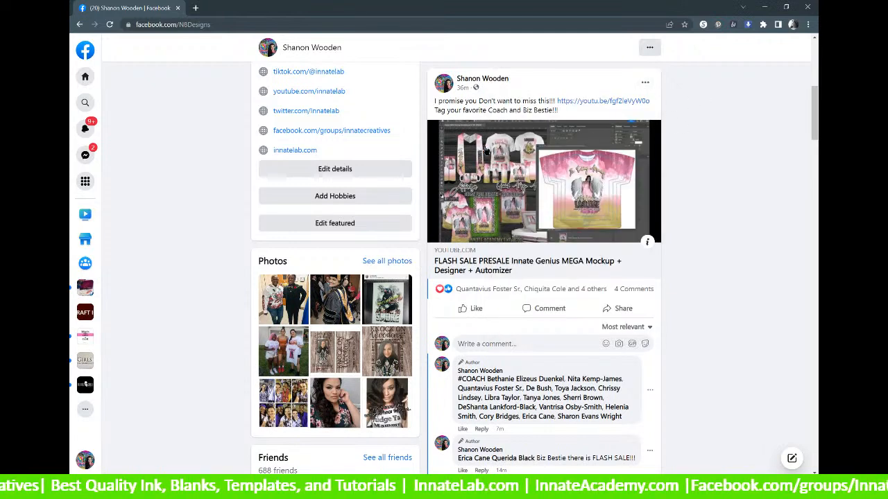
left_click(604, 100)
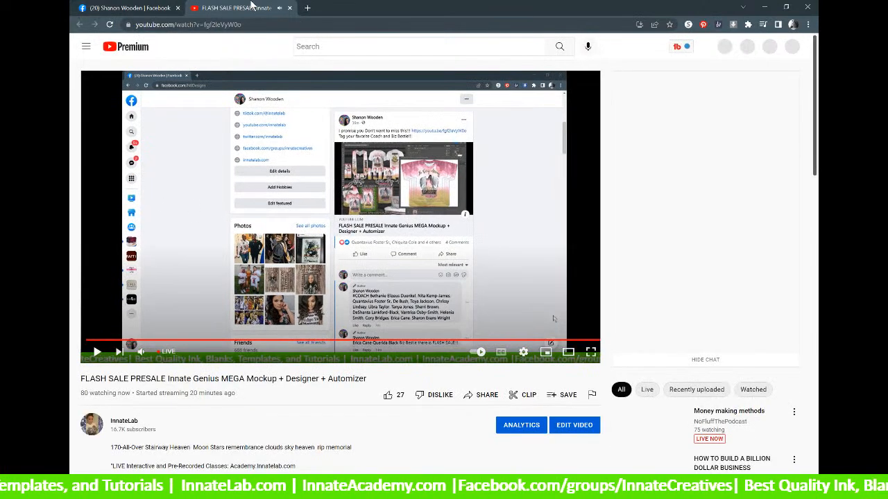
left_click(102, 352)
key("ctrl+w")
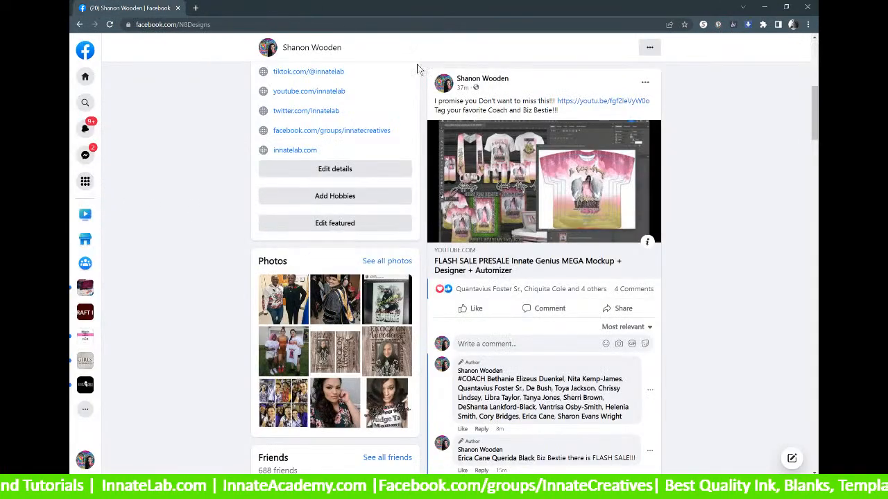
left_click(110, 25)
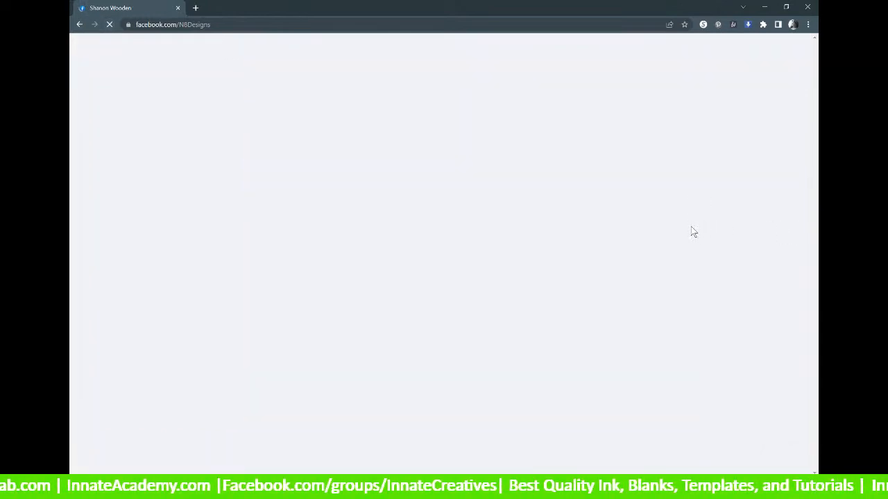
scroll(700, 251, "down", 3)
scroll(641, 236, "down", 5)
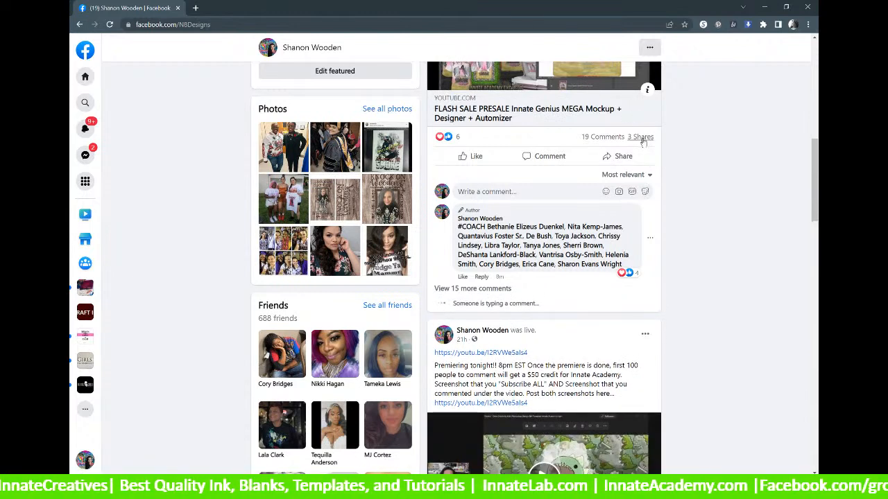
left_click(627, 162)
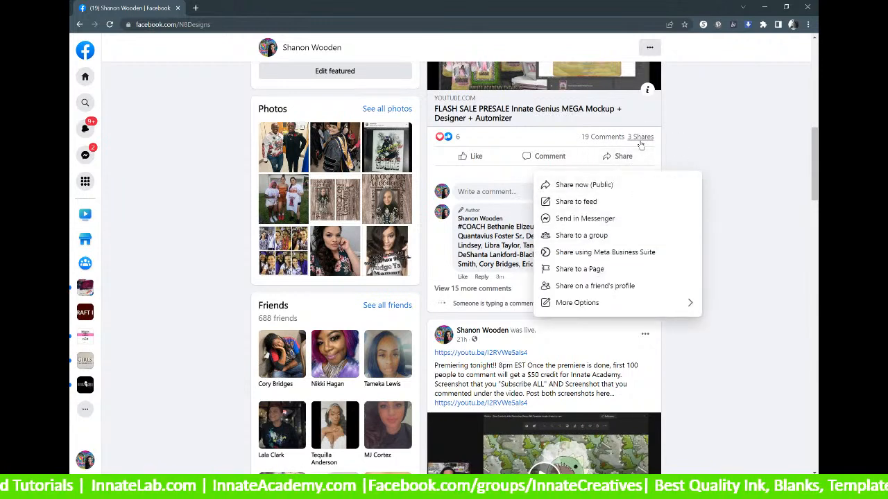
mouse_move(641, 145)
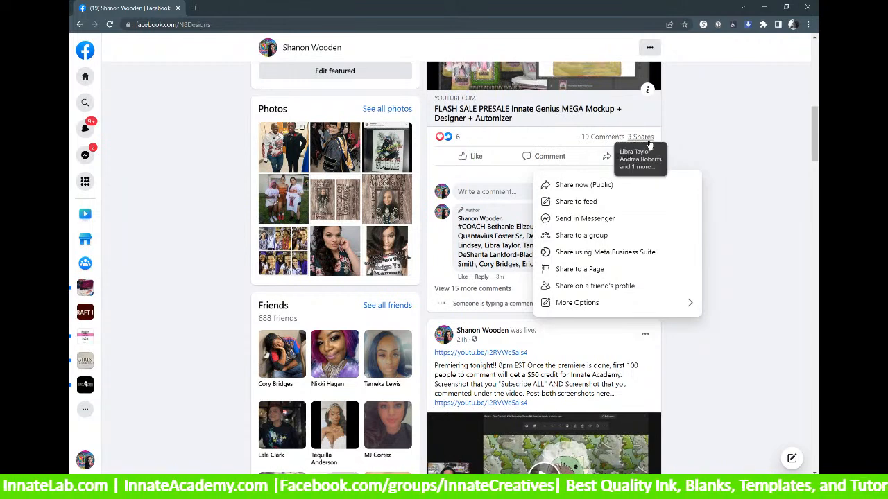
left_click(706, 142)
scroll(668, 168, "up", 1)
scroll(668, 169, "up", 1)
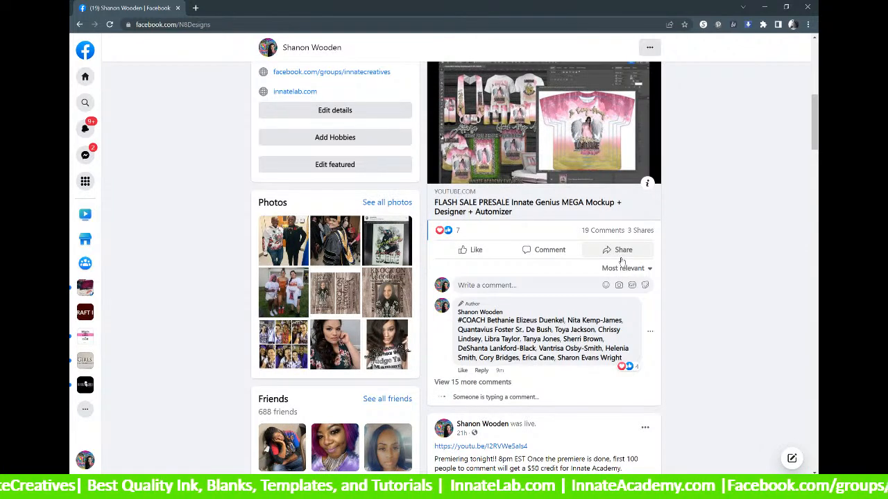
scroll(622, 261, "up", 1)
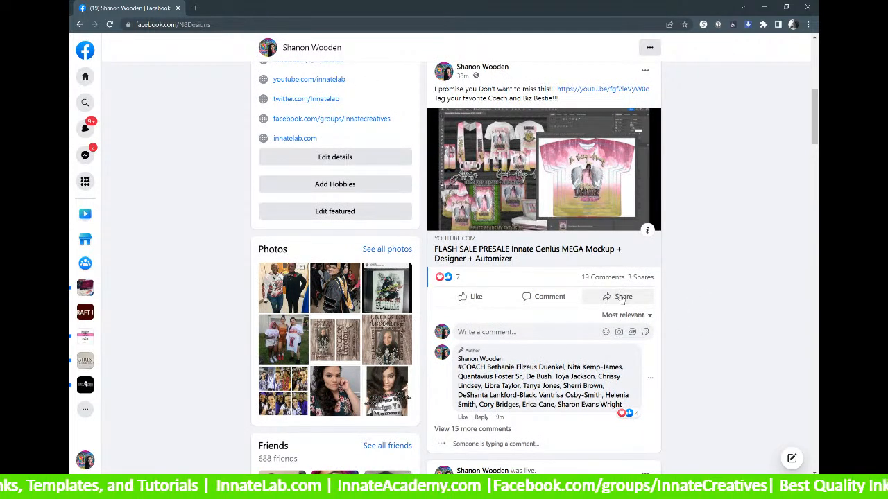
Share the FLASH SALE PRESALE video post to the Innate Creatives group, found by searching 'inna'.
left_click(627, 299)
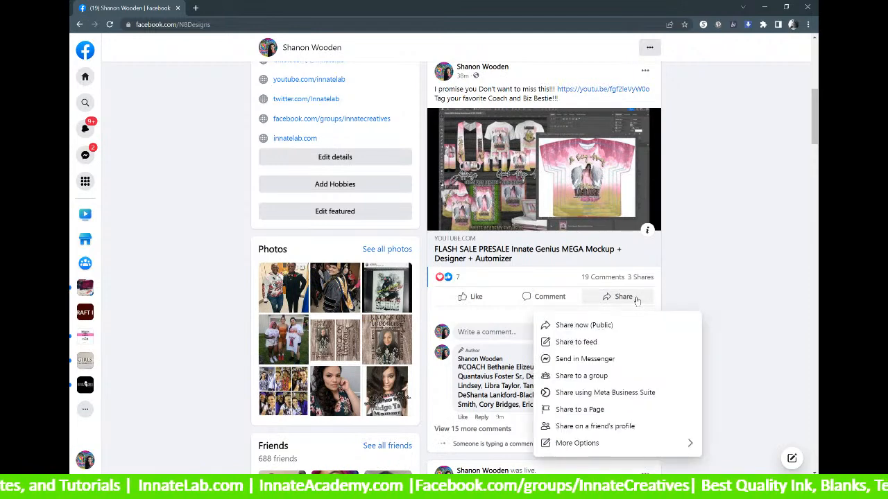
left_click(585, 443)
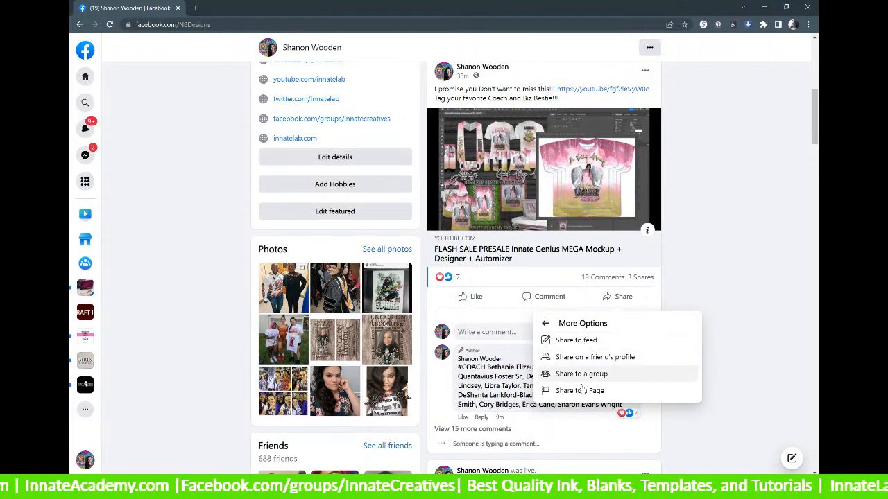
left_click(588, 324)
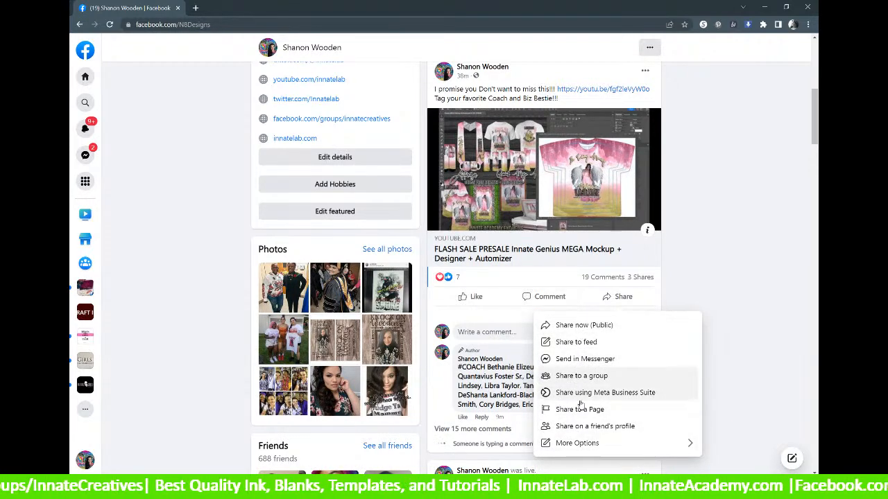
left_click(589, 376)
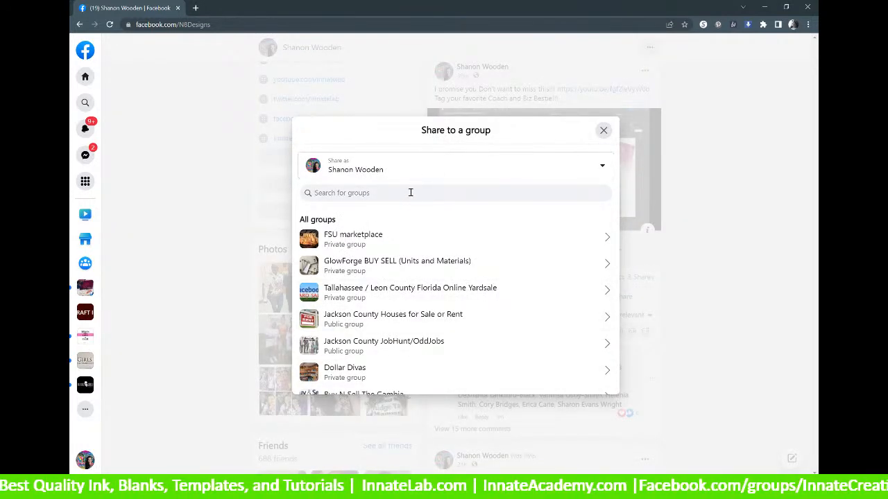
left_click(409, 192)
type("inna")
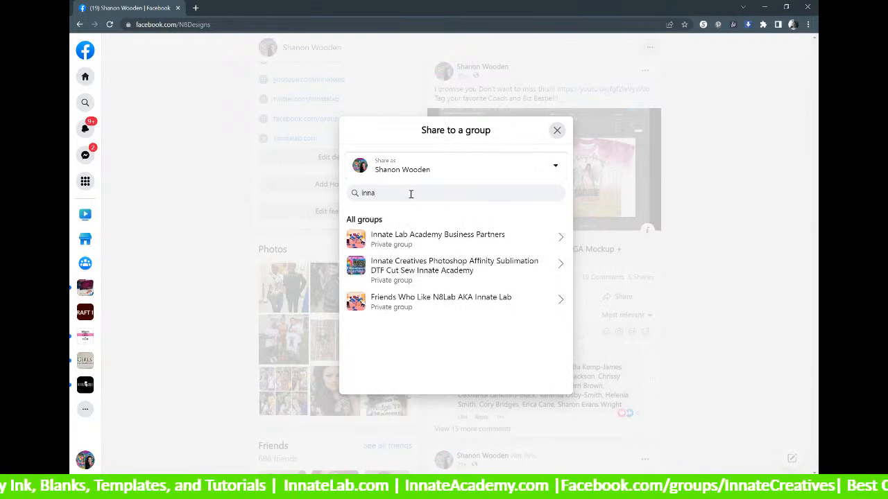
left_click(430, 272)
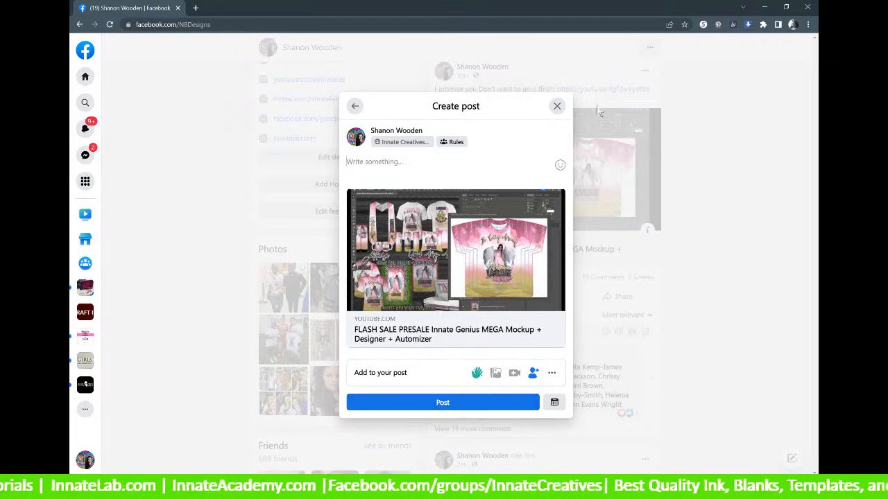
left_click(444, 404)
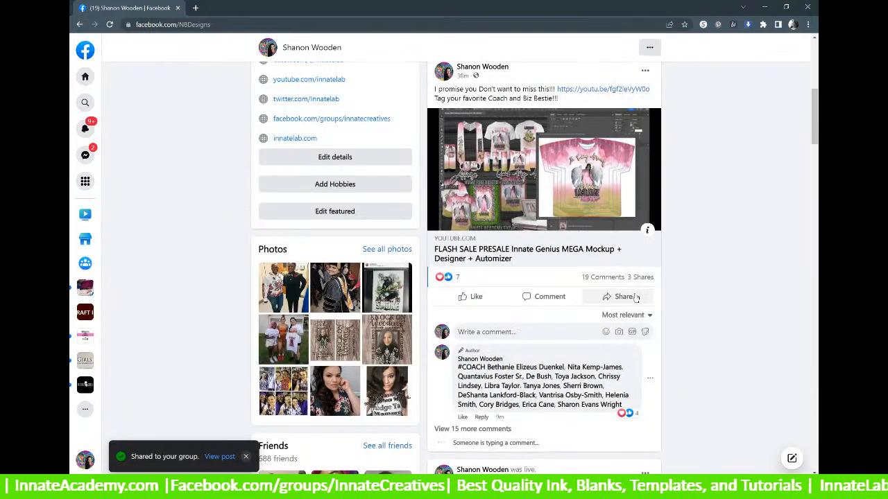
scroll(635, 298, "up", 2)
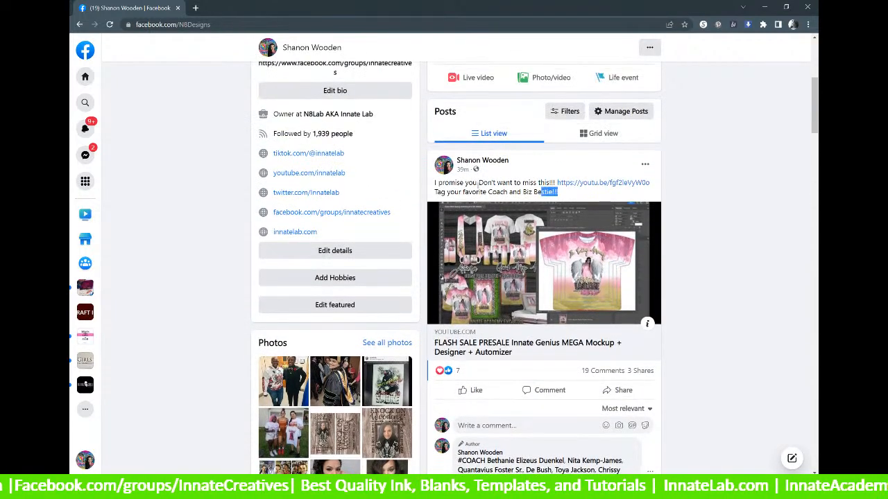
left_click_drag(559, 193, 434, 182)
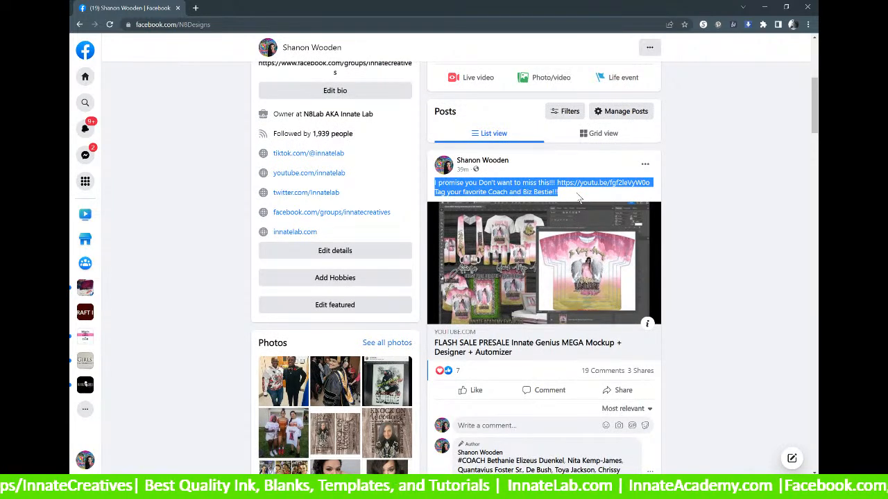
scroll(560, 206, "down", 1)
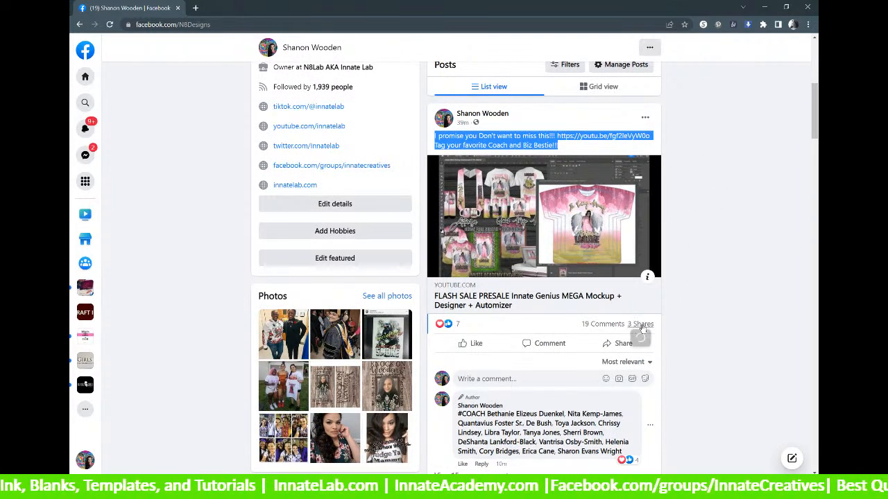
left_click(595, 150)
left_click_drag(595, 150, 420, 138)
left_click(467, 145)
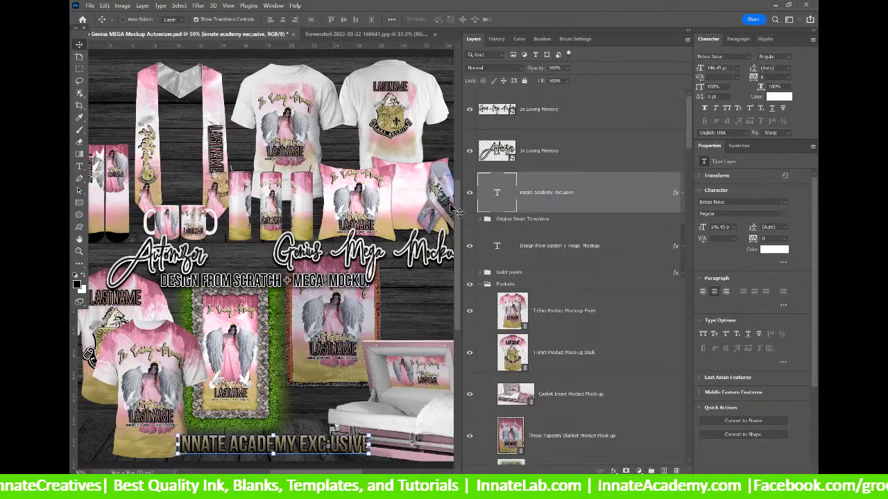
Widen the canvas and delete the stray ';' from EXC;USIVE in the bottom caption.
left_click_drag(461, 217, 508, 210)
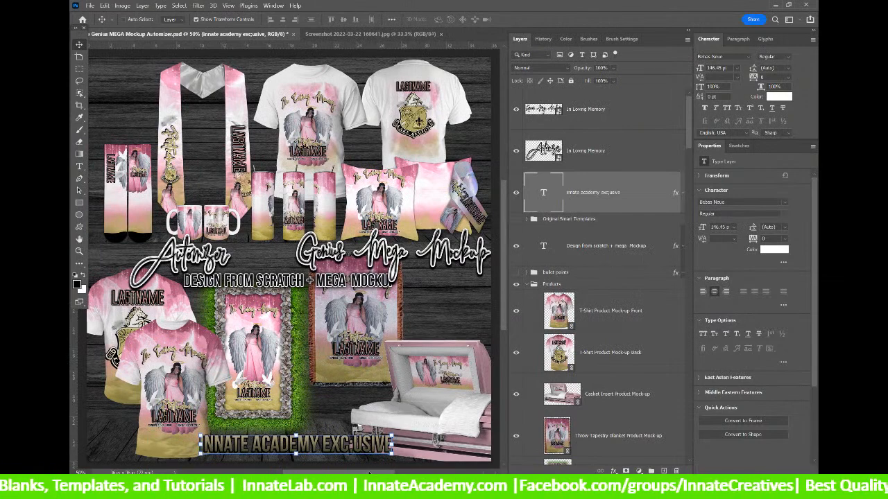
scroll(435, 397, "left", 2)
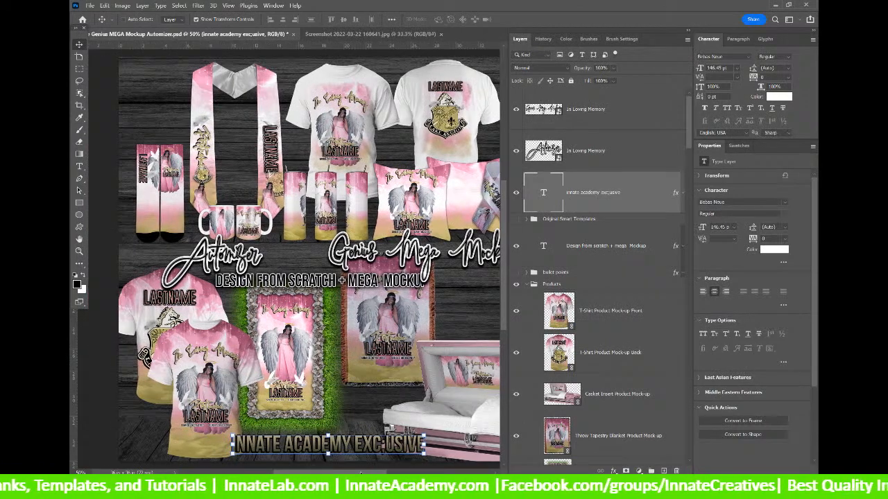
double_click(546, 195)
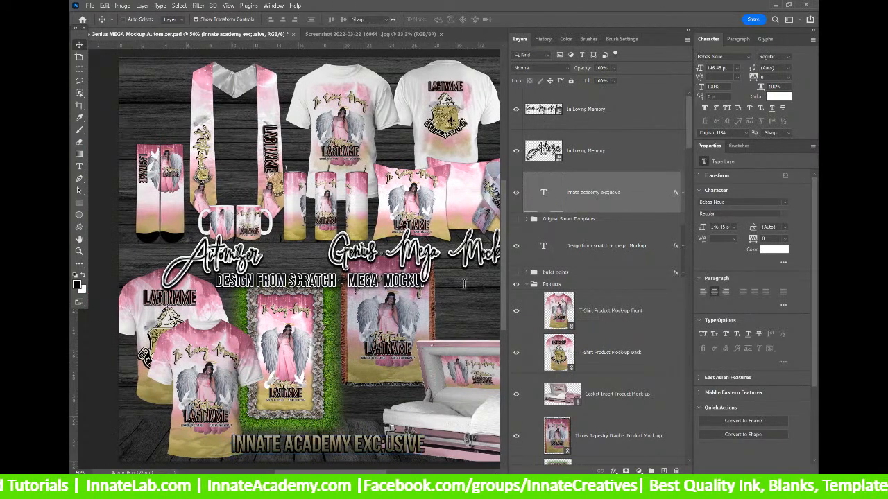
left_click(388, 441)
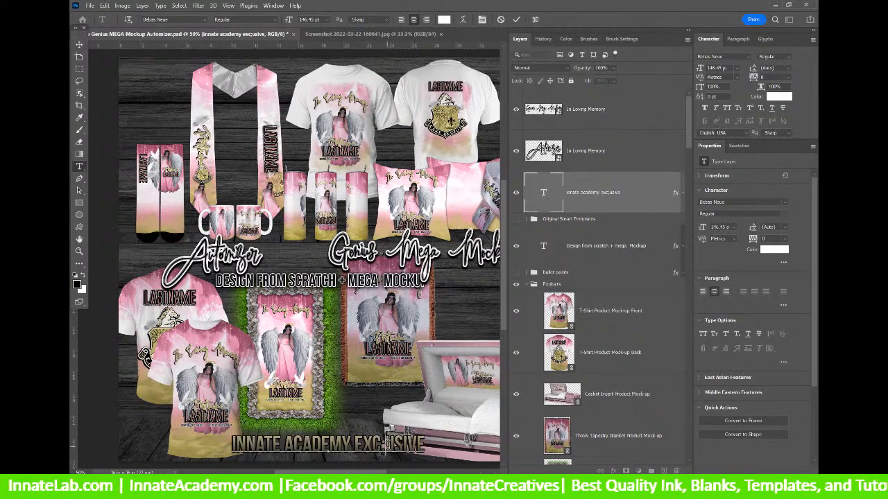
key("BackSpace")
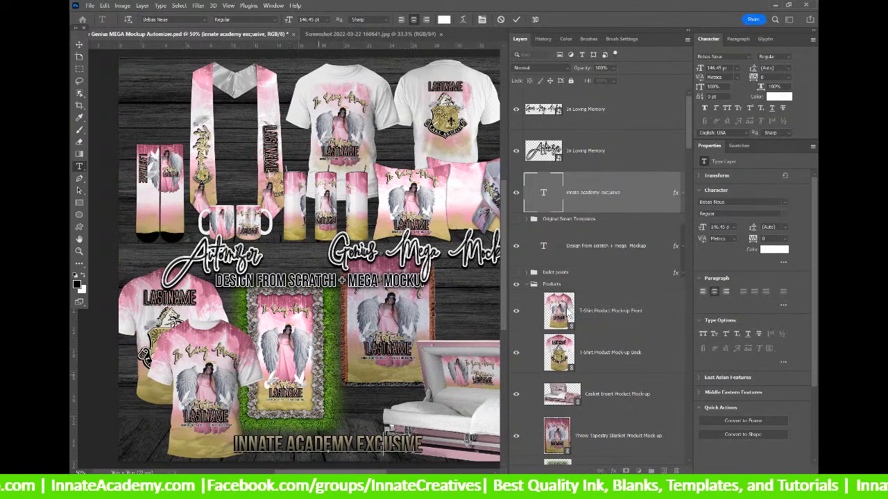
Spell-check the text layers, correcting 'excusive' to 'exclusive' and leaving 'Mockup' unchanged.
left_click(79, 44)
left_click(105, 5)
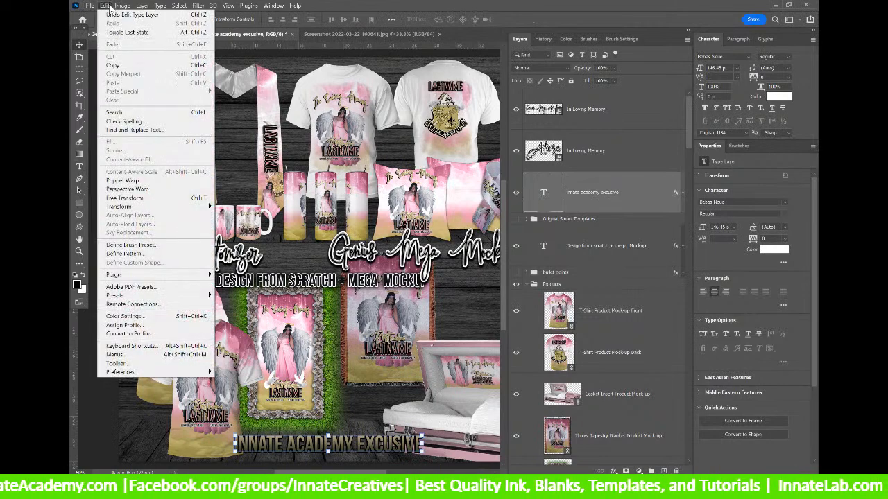
left_click(127, 121)
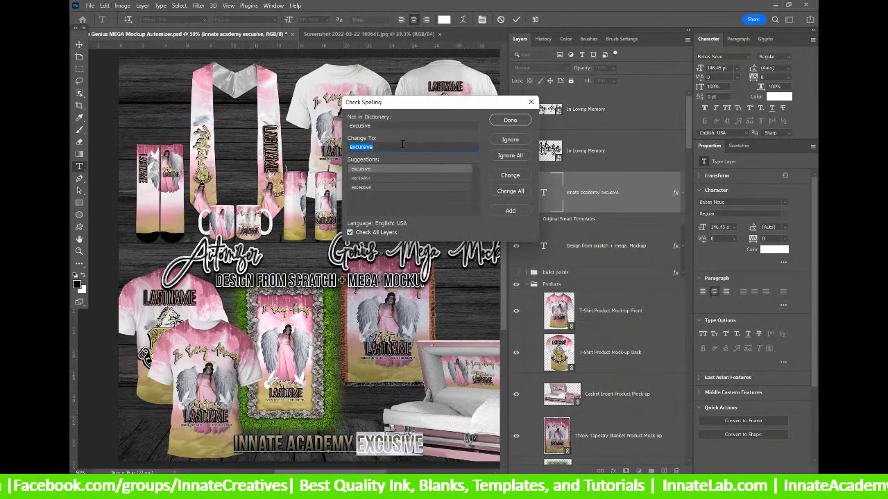
left_click(361, 179)
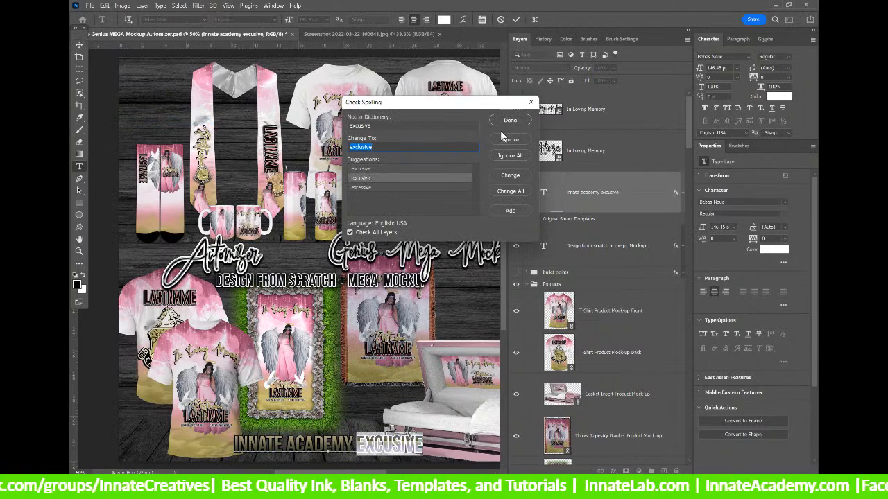
left_click(507, 178)
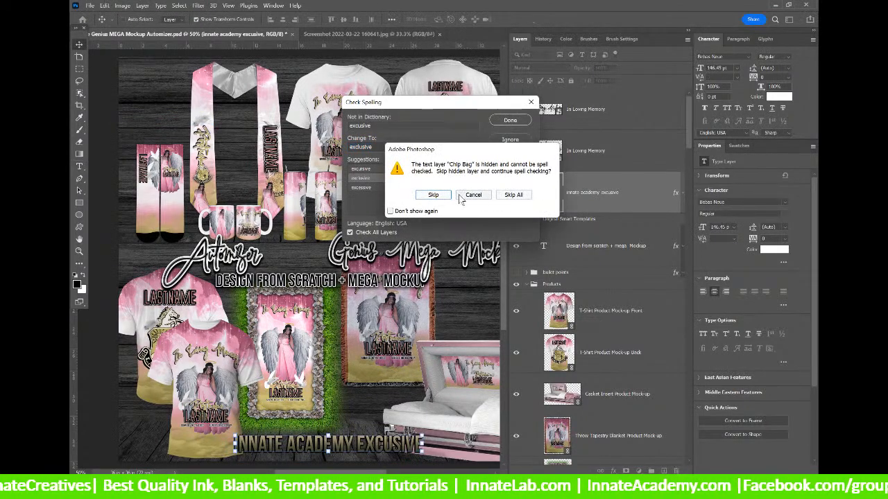
left_click(513, 195)
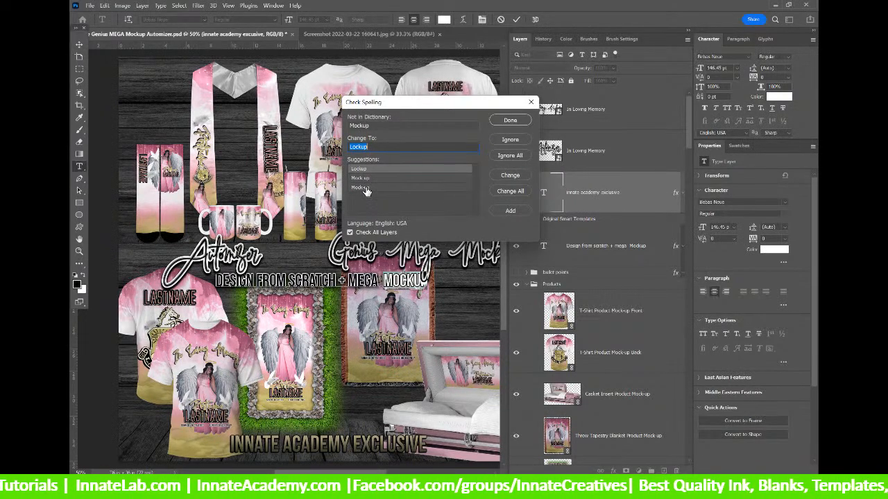
left_click(505, 121)
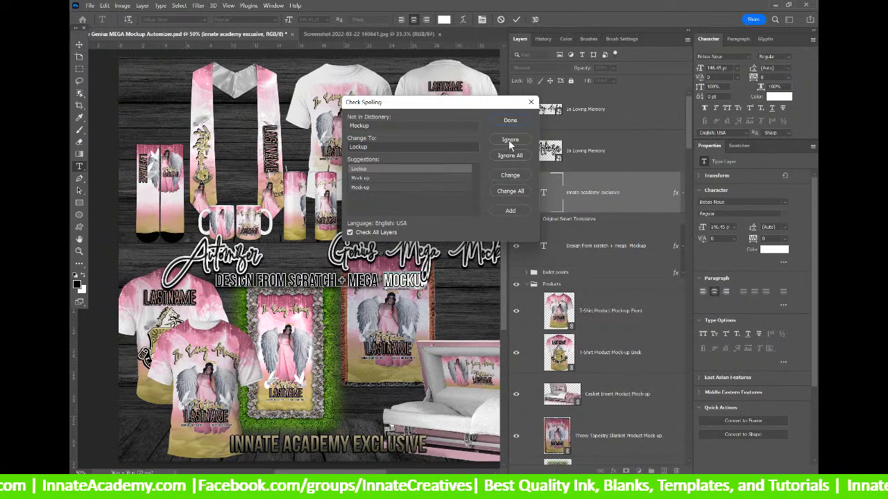
left_click(508, 139)
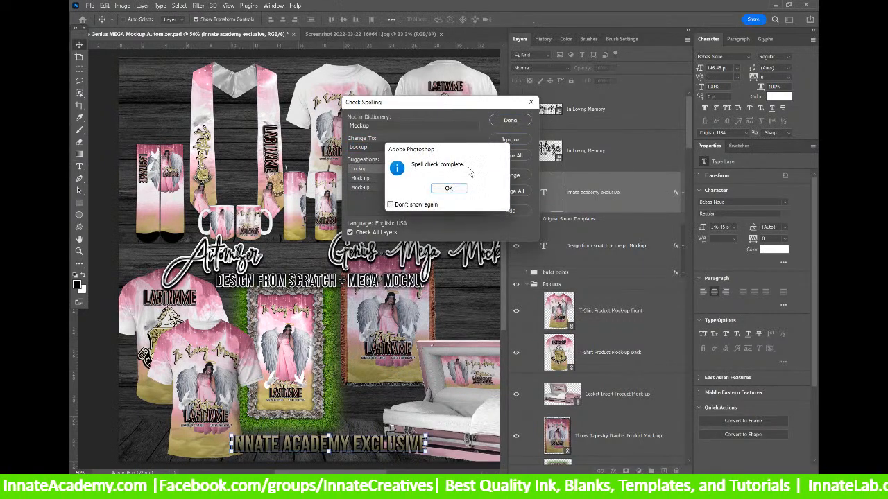
left_click(449, 189)
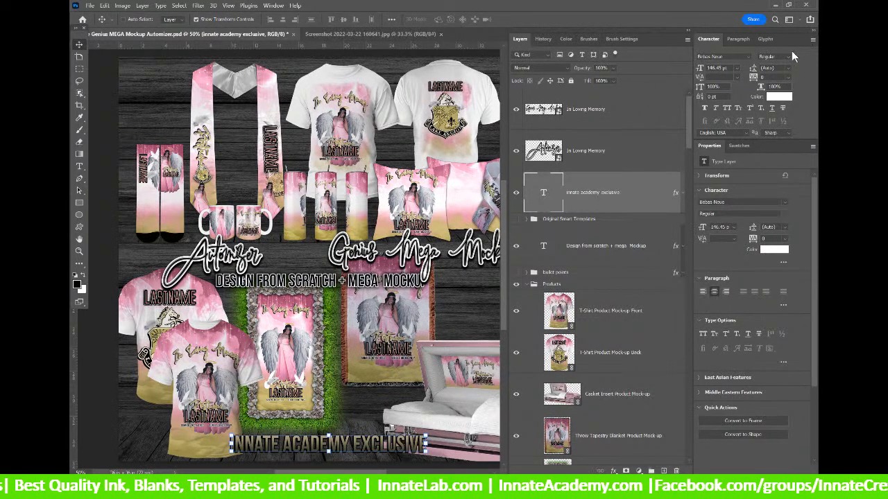
Collapse the text panels, close the Screenshot document, and bring the 170 folder window forward.
left_click(813, 31)
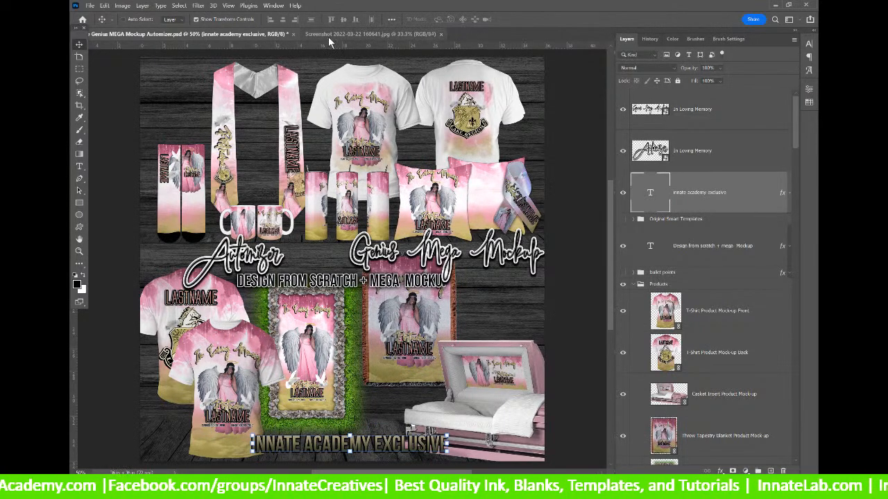
left_click(330, 35)
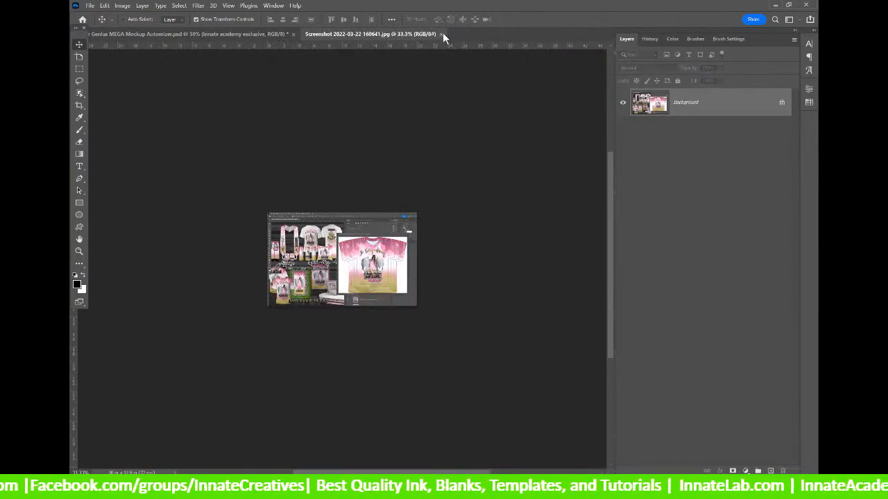
left_click(442, 34)
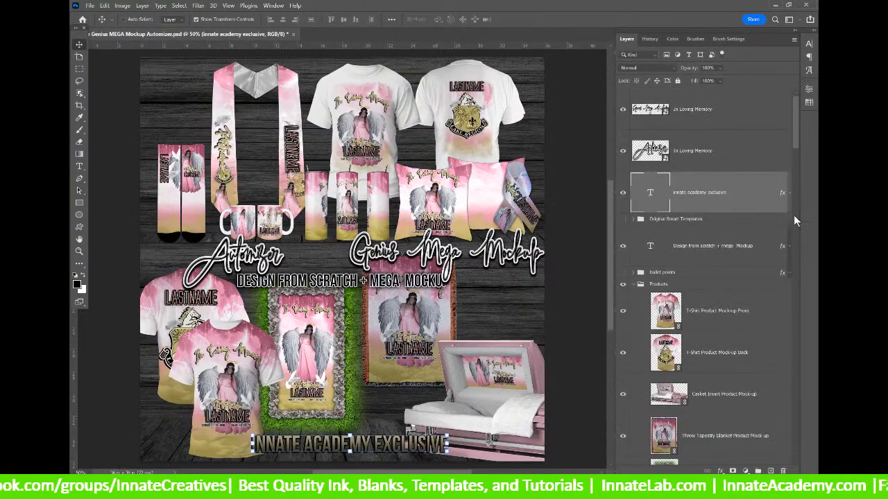
left_click_drag(795, 130, 800, 166)
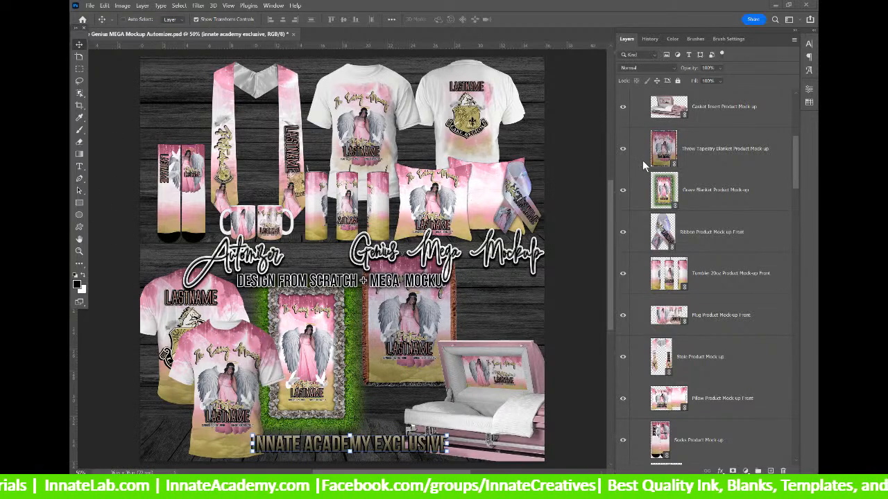
mouse_move(455, 486)
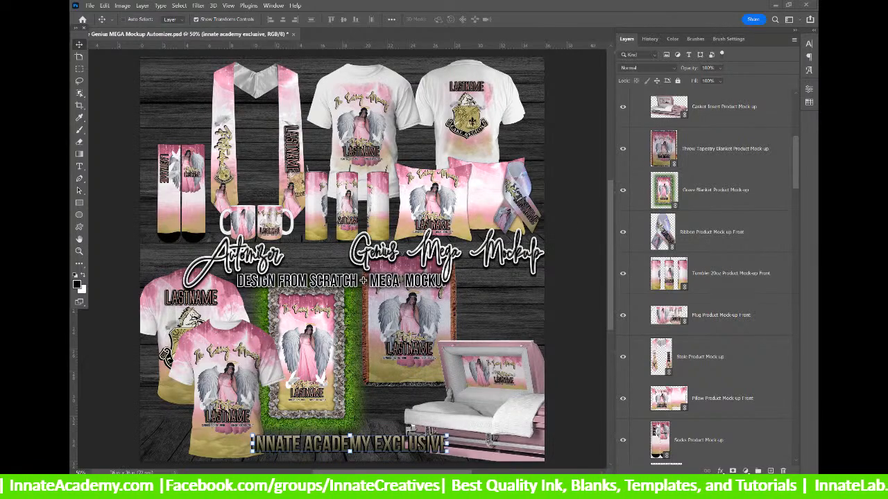
left_click(454, 486)
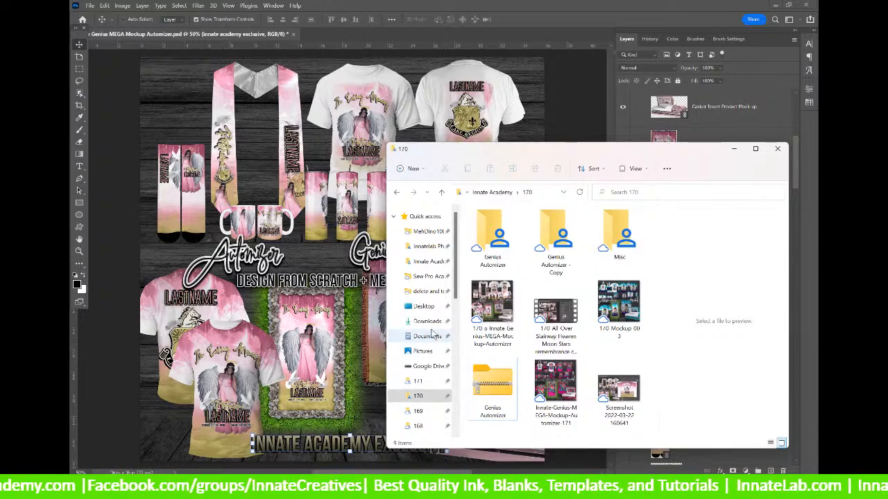
Inspect the Genius Automizer shortcut and the empty area on the Desktop.
left_click(424, 306)
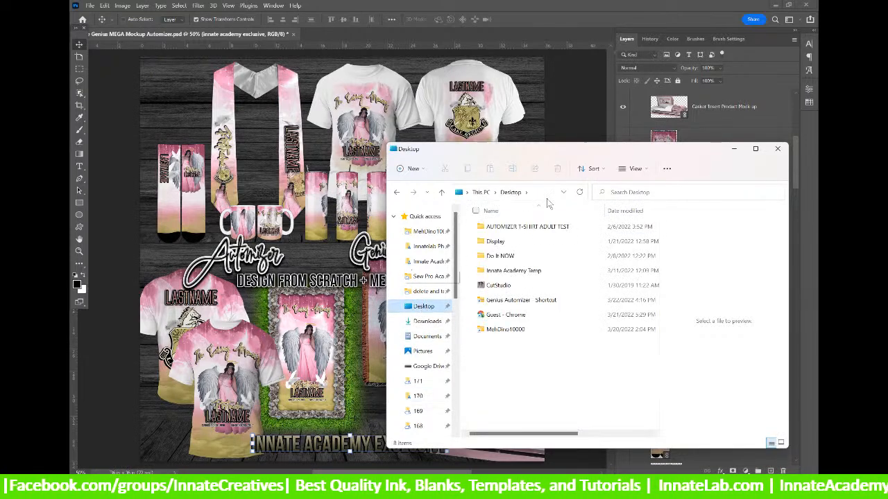
left_click(504, 303)
right_click(503, 304)
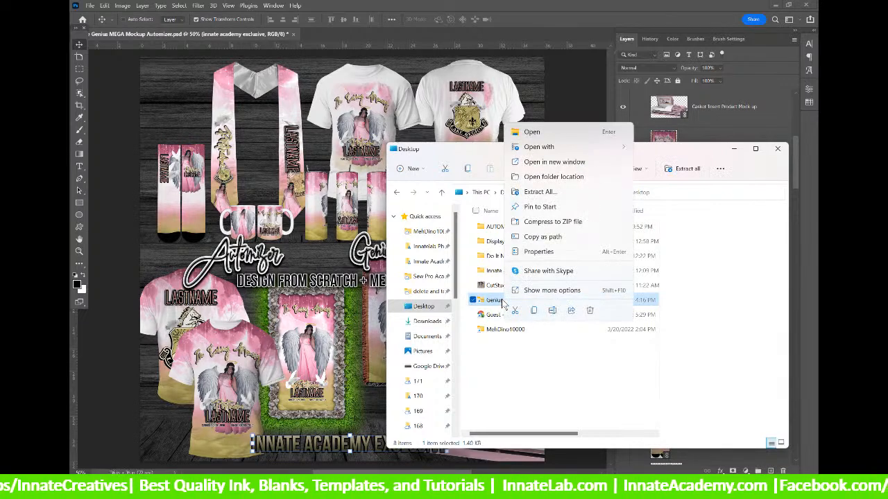
left_click(484, 306)
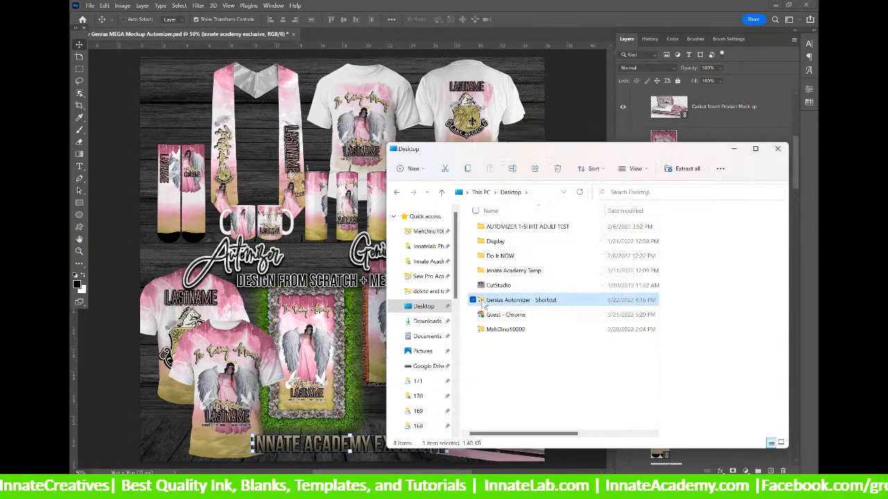
left_click(501, 357)
right_click(503, 357)
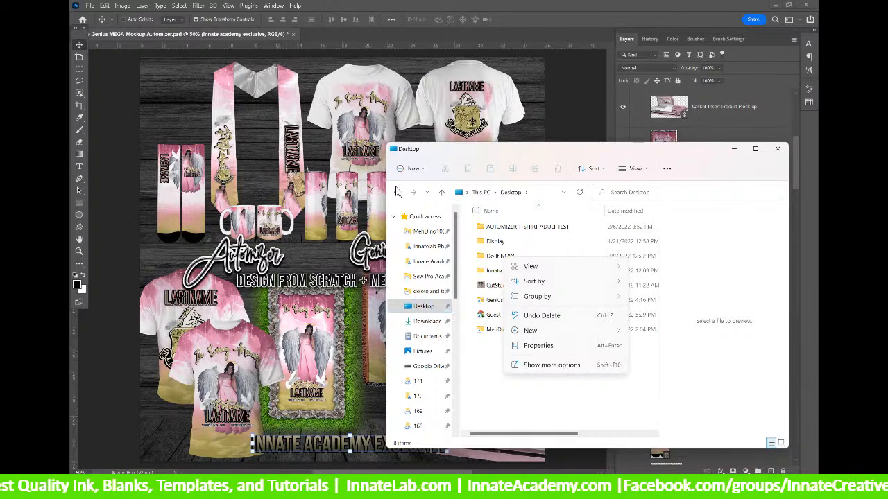
Copy the Genius Automizer zip from the 170 folder.
left_click(396, 192)
left_click(470, 393)
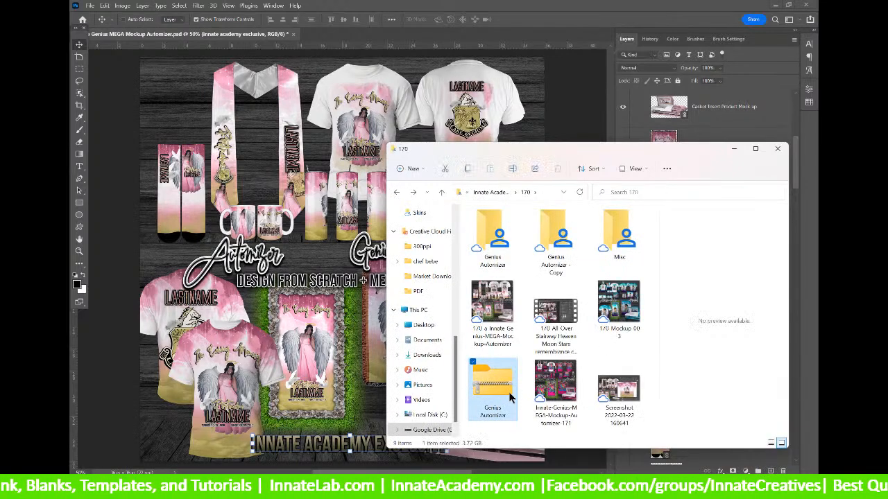
right_click(512, 398)
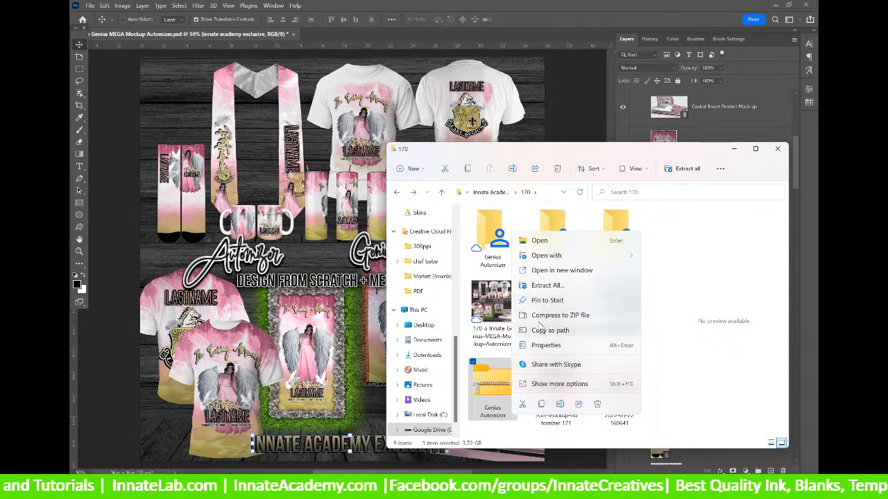
left_click(540, 406)
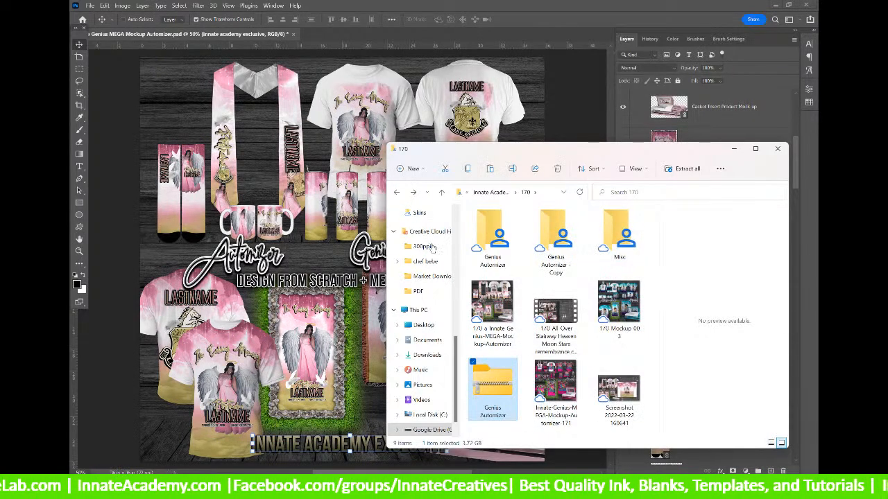
Paste the zip onto the Desktop and delete the old Genius Automizer shortcut.
left_click_drag(455, 353, 451, 220)
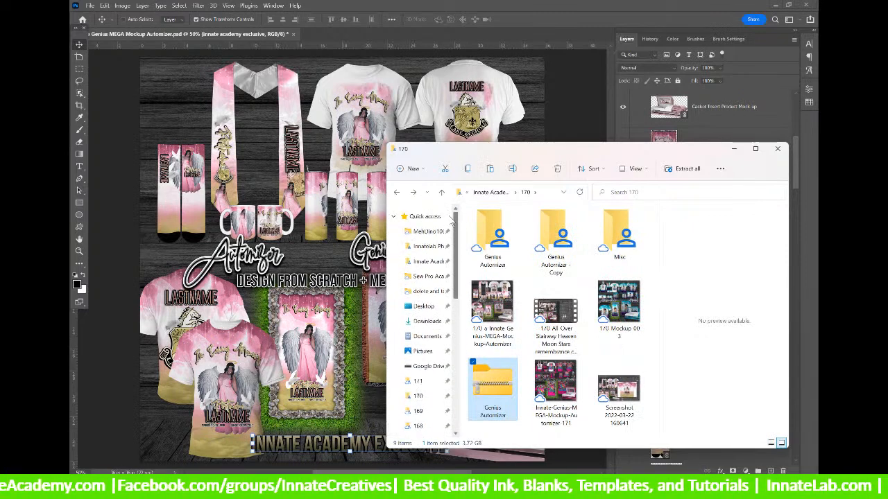
left_click(423, 306)
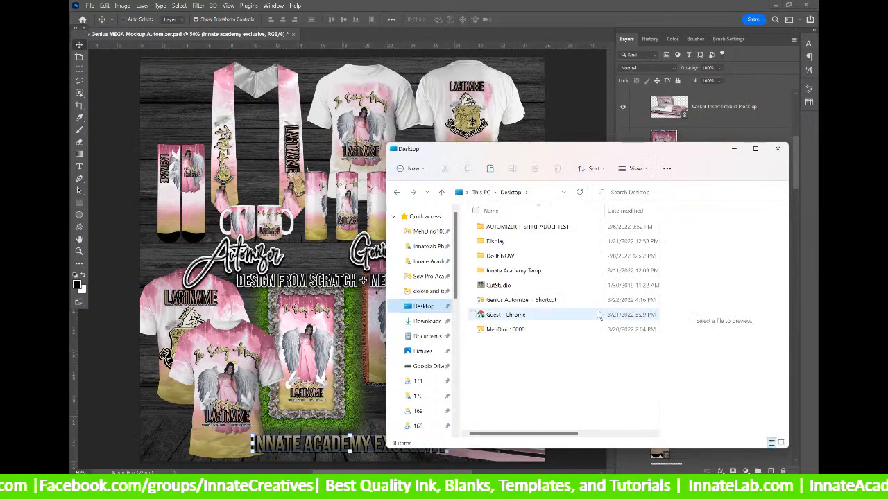
right_click(498, 376)
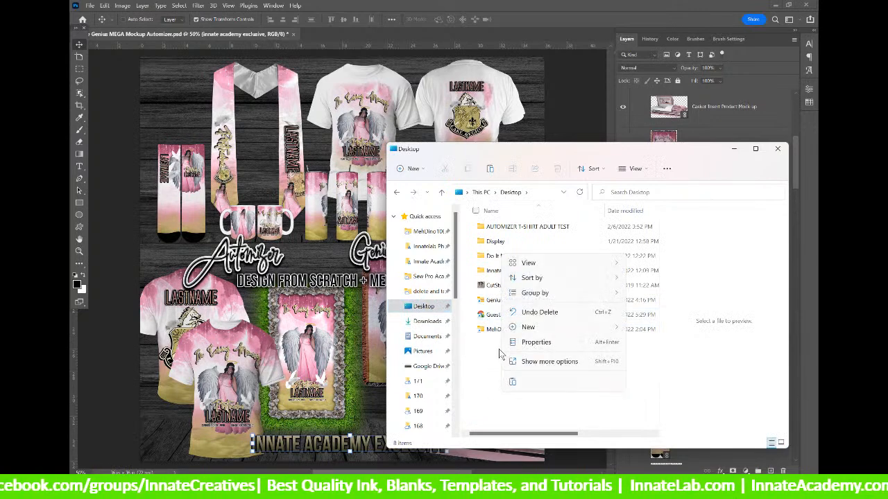
left_click(513, 382)
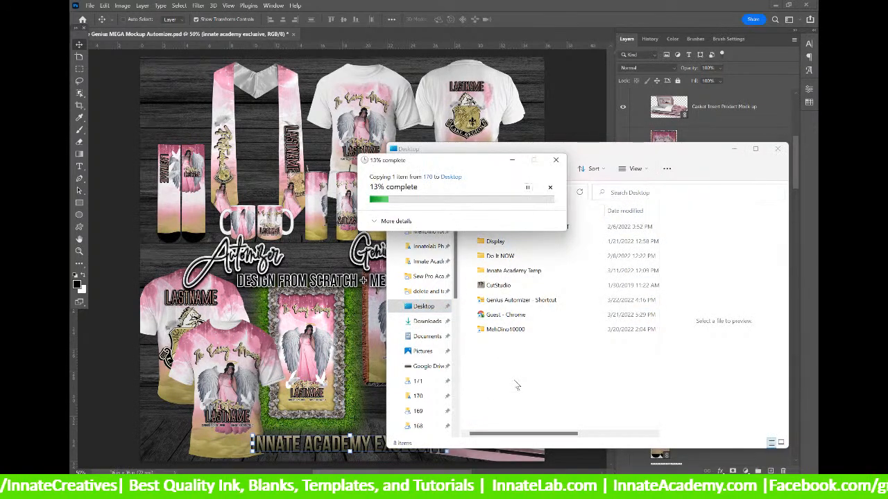
left_click(507, 303)
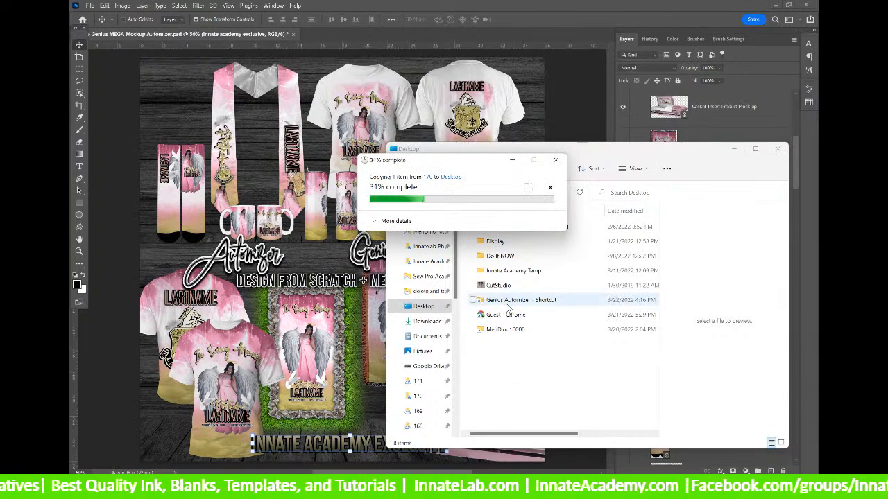
key("Delete")
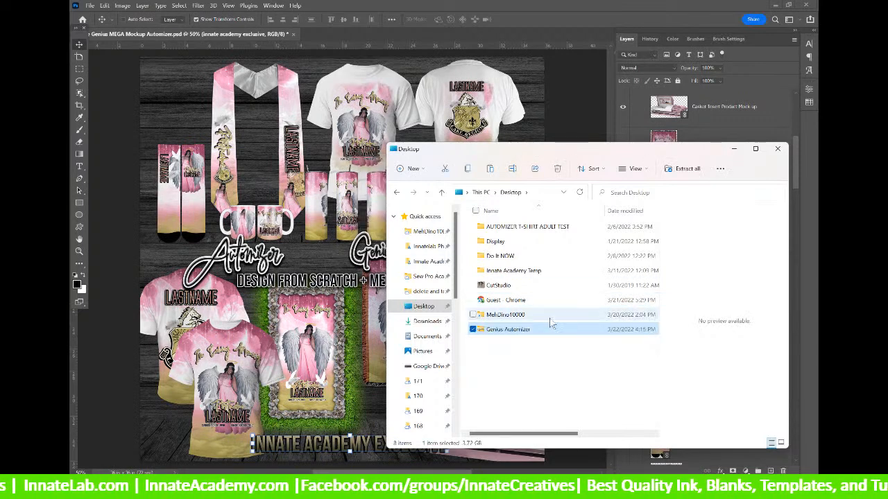
Extract all files from the Genius Automizer zip into a Desktop folder.
right_click(497, 331)
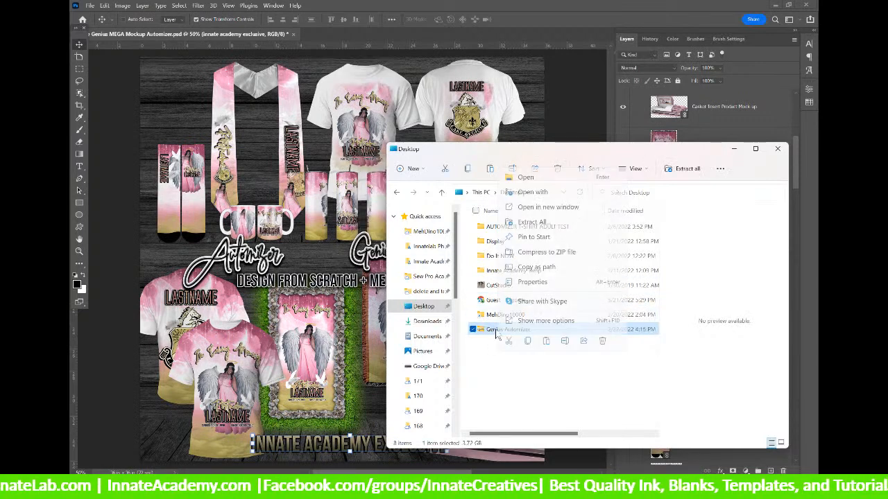
left_click(532, 222)
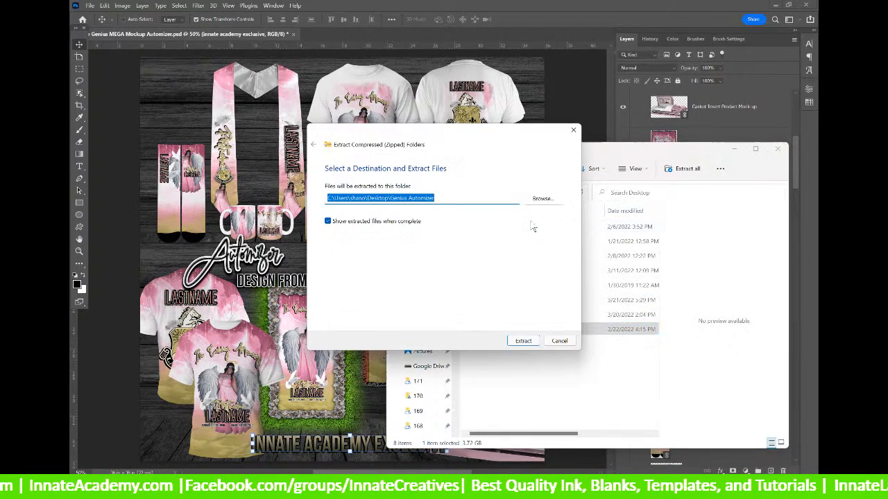
left_click(531, 344)
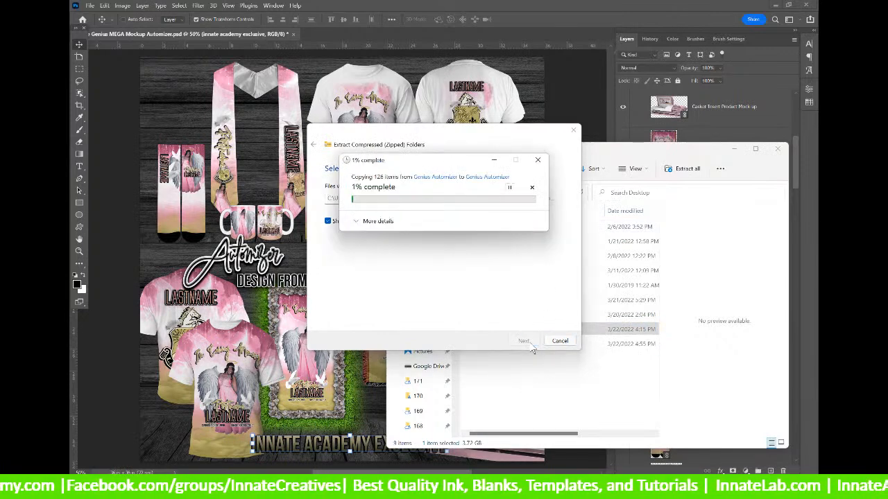
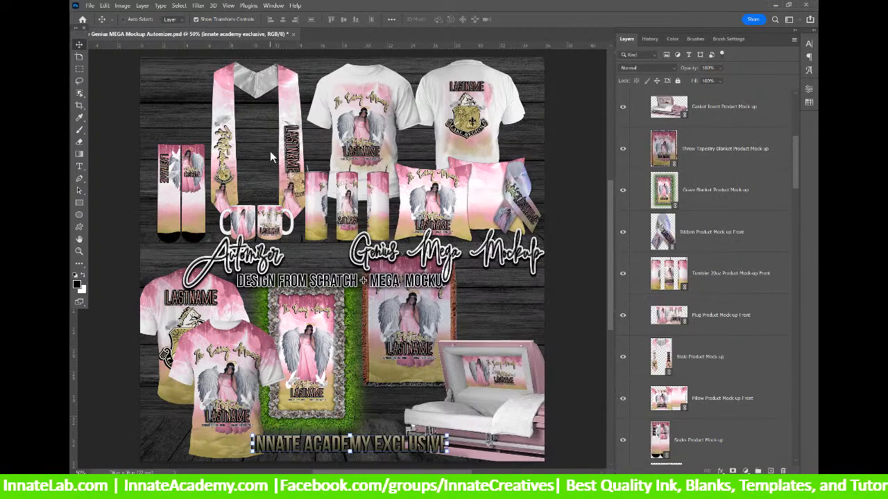
Step through the Products group, T-Shirt back and front, socks, pillow and stole mockup layers.
scroll(671, 236, "up", 5)
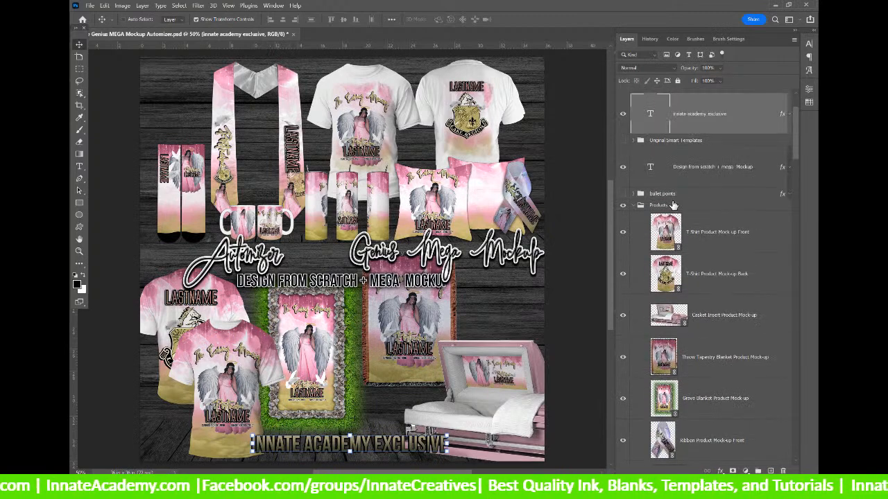
left_click(678, 210)
scroll(673, 208, "down", 10)
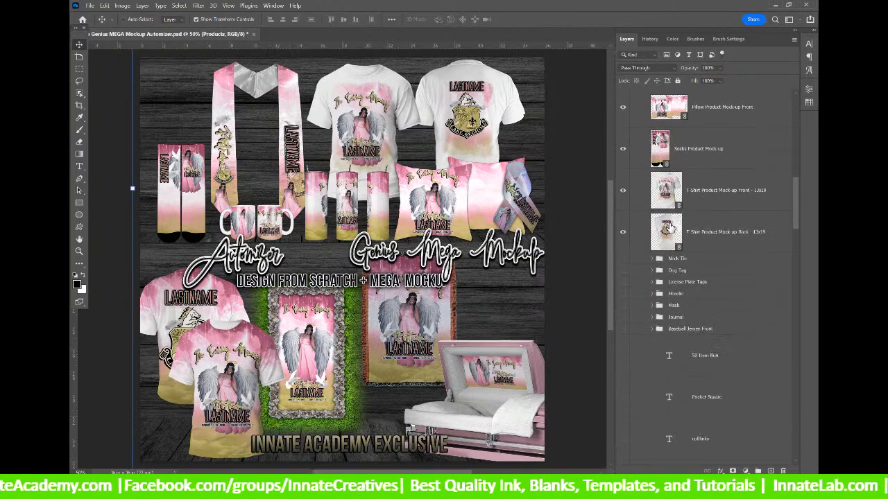
scroll(662, 204, "up", 3)
left_click(693, 303)
left_click(710, 278)
left_click(710, 236)
left_click(710, 192)
left_click(708, 159)
Step through the mug, 20oz tumbler, ribbon, blankets, casket insert and T-Shirt layers.
scroll(708, 158, "up", 2)
left_click(720, 204)
left_click(713, 156)
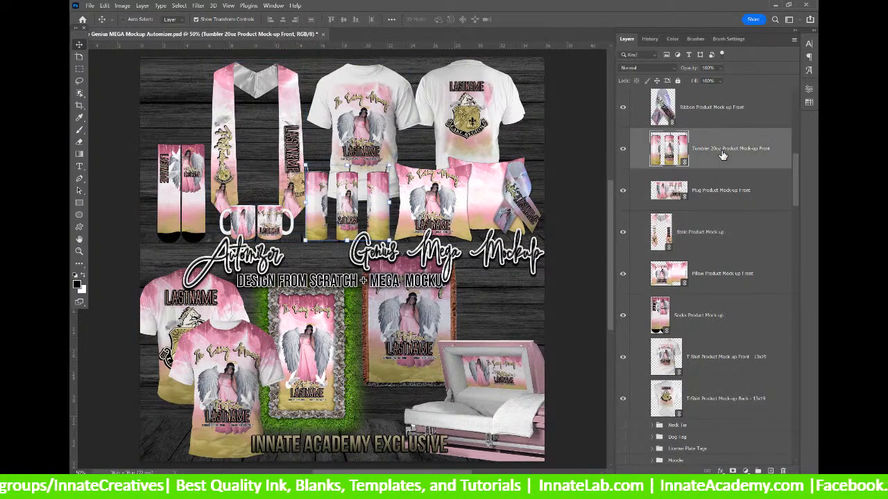
left_click(704, 127)
scroll(704, 126, "up", 3)
left_click(718, 158)
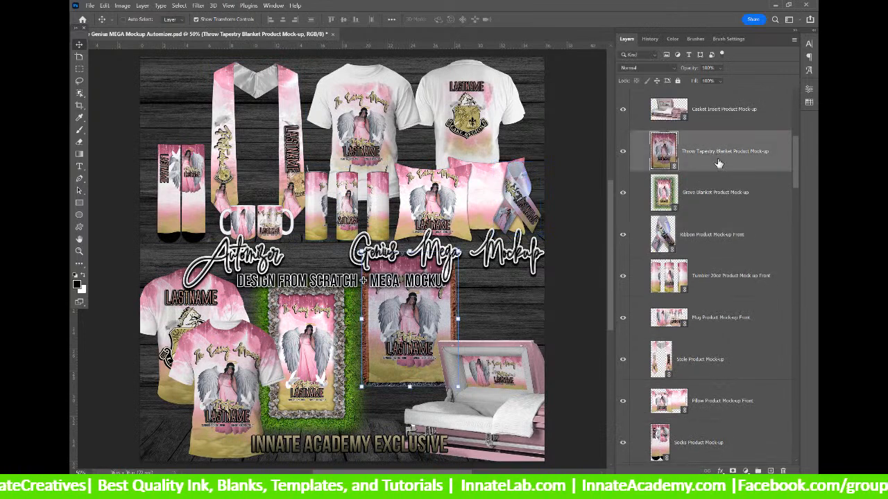
left_click(719, 205)
scroll(718, 205, "up", 1)
left_click(709, 154)
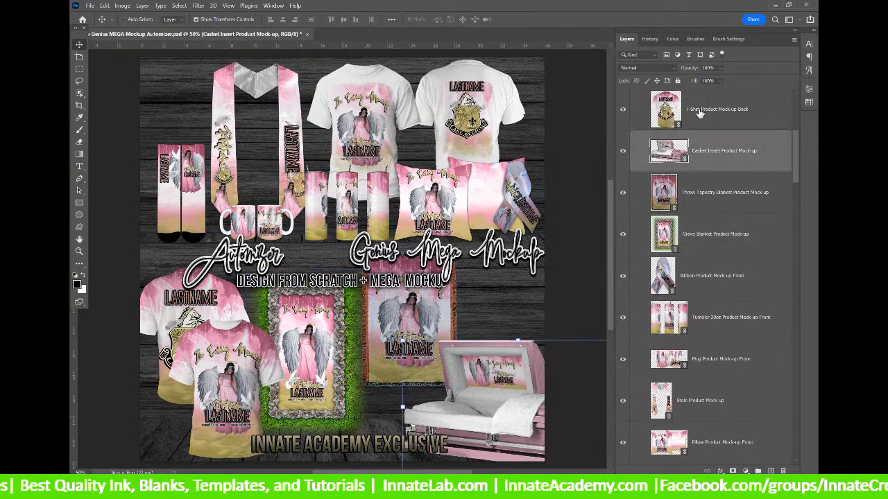
left_click(699, 111)
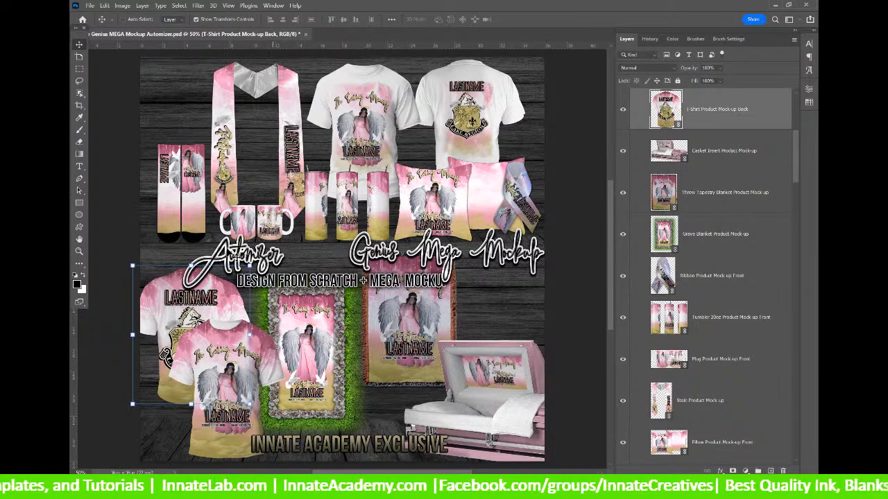
scroll(686, 149, "up", 2)
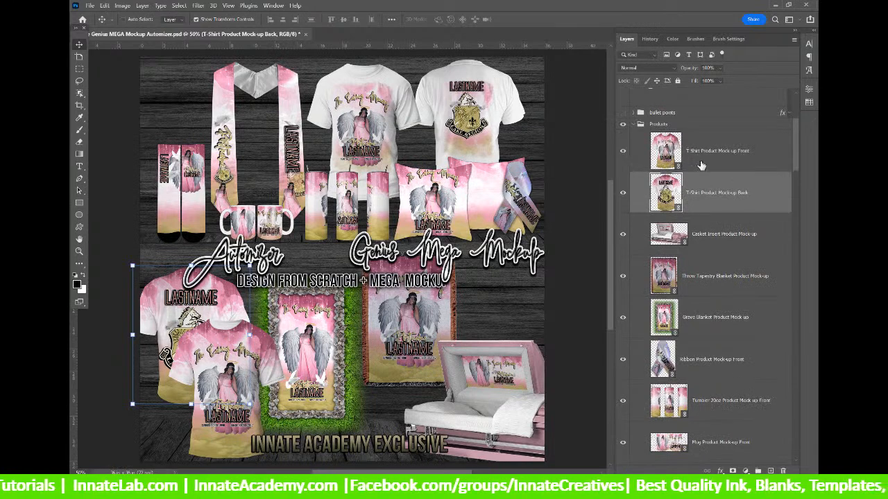
left_click(701, 165)
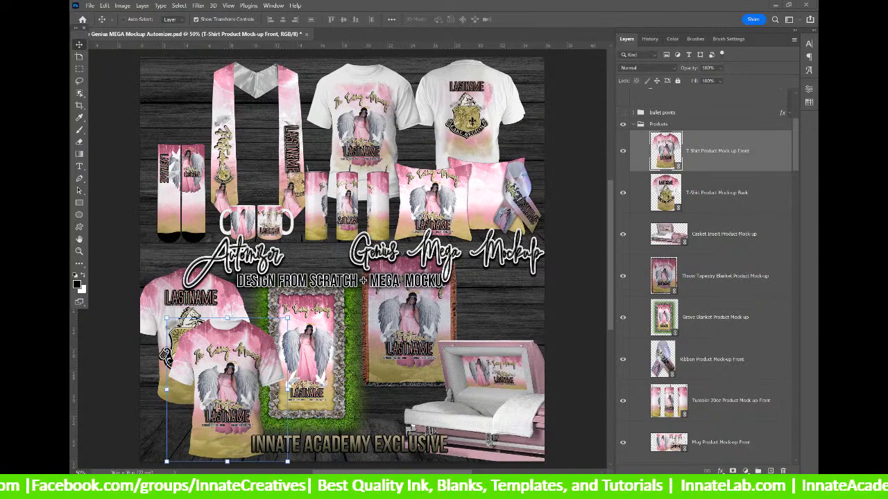
Cancel the Extract Compressed Folders prompt.
mouse_move(454, 486)
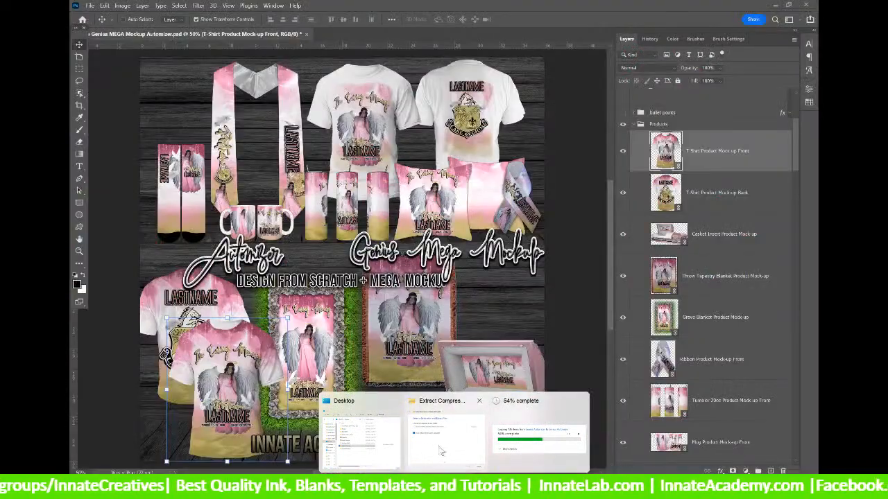
left_click(436, 439)
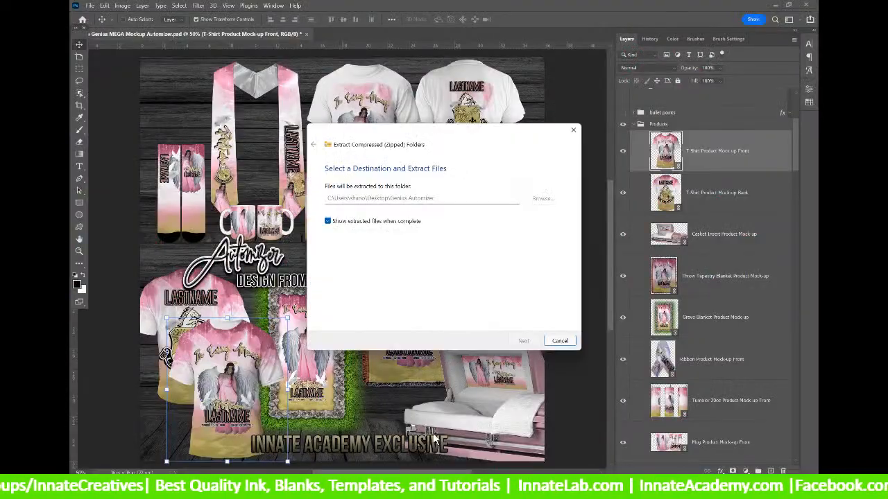
left_click_drag(467, 139, 527, 160)
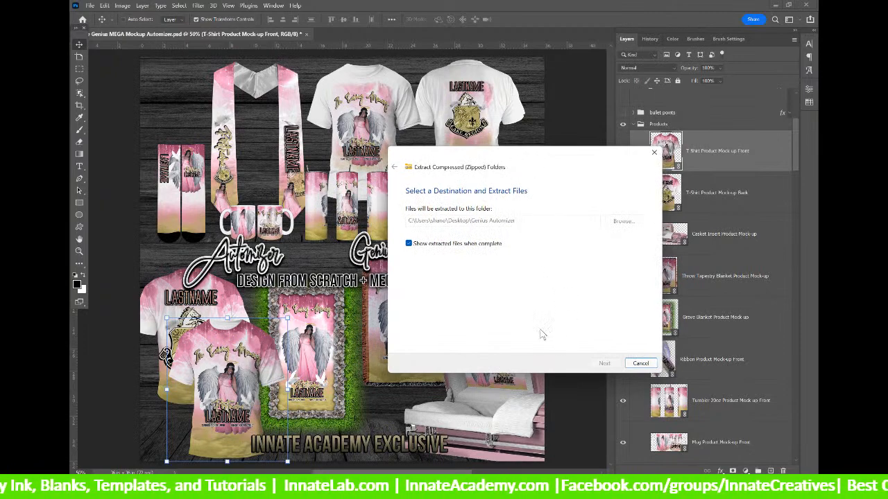
left_click(640, 363)
Check the copy progress, then bring the Desktop folder window forward and open folder 170.
mouse_move(474, 489)
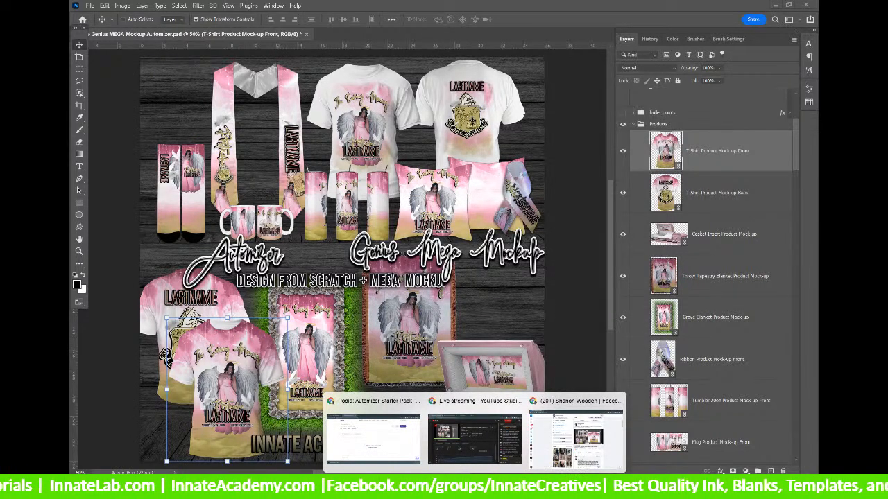
left_click(527, 434)
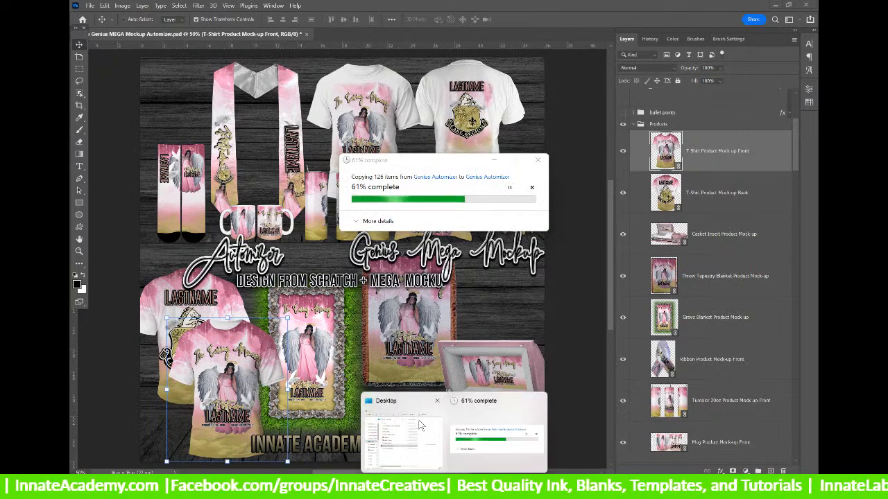
left_click(419, 421)
left_click(421, 398)
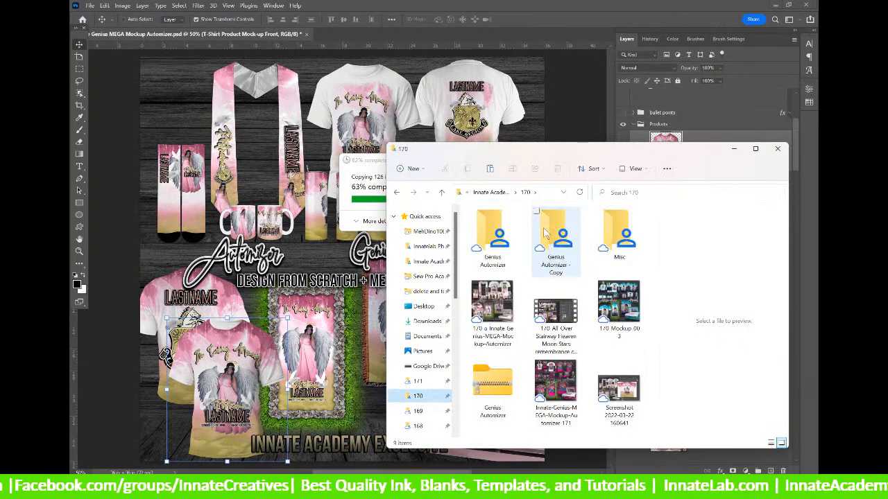
Select the Genius Automizer zip, preview the finished Mega Mockup image, and check copy progress.
left_click(496, 385)
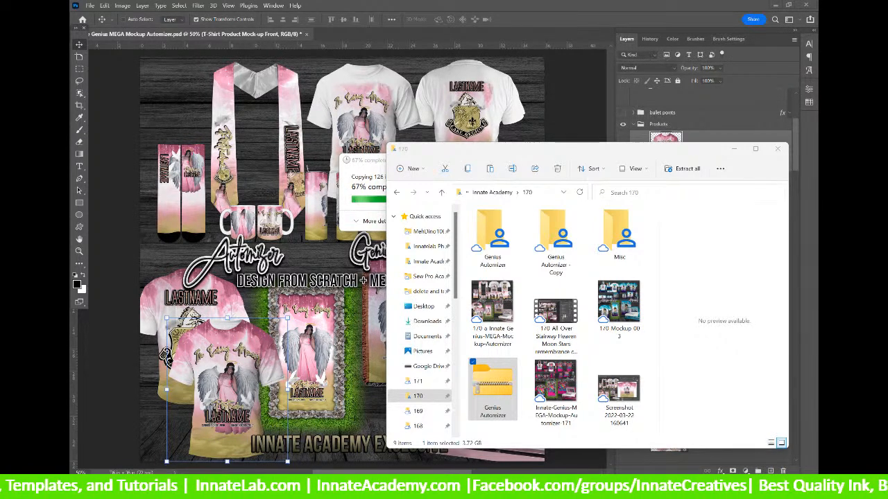
left_click(486, 305)
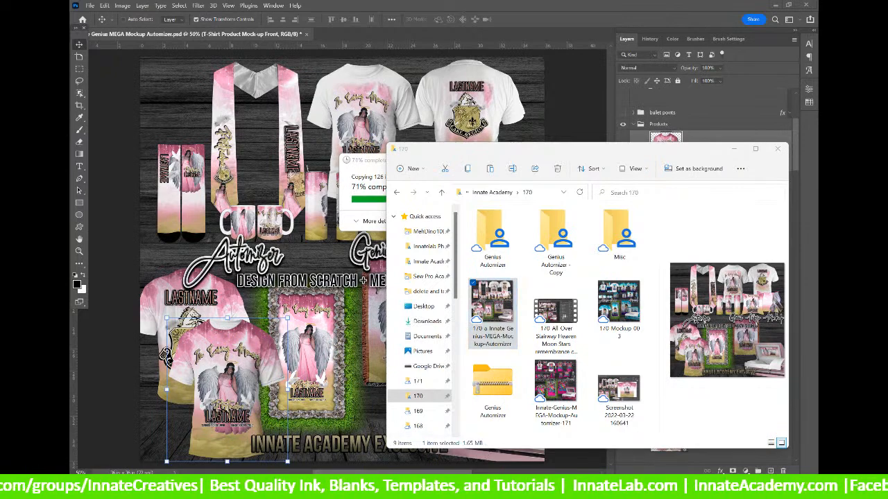
mouse_move(475, 488)
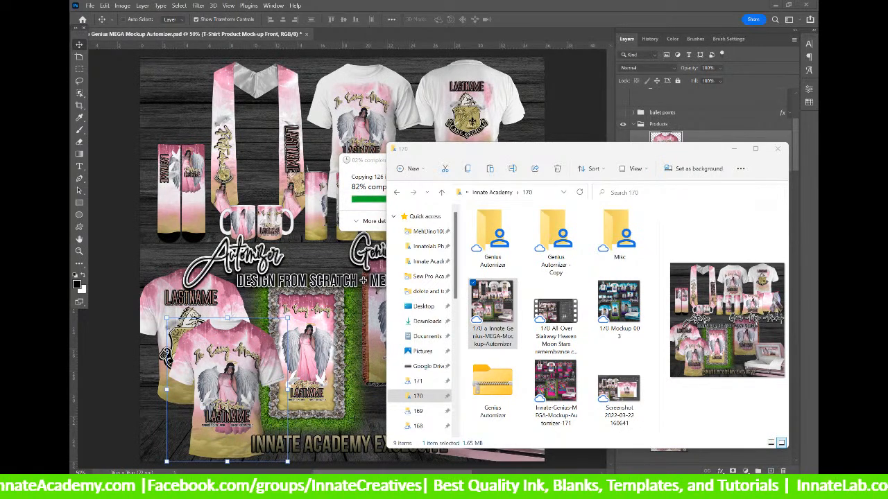
left_click(357, 201)
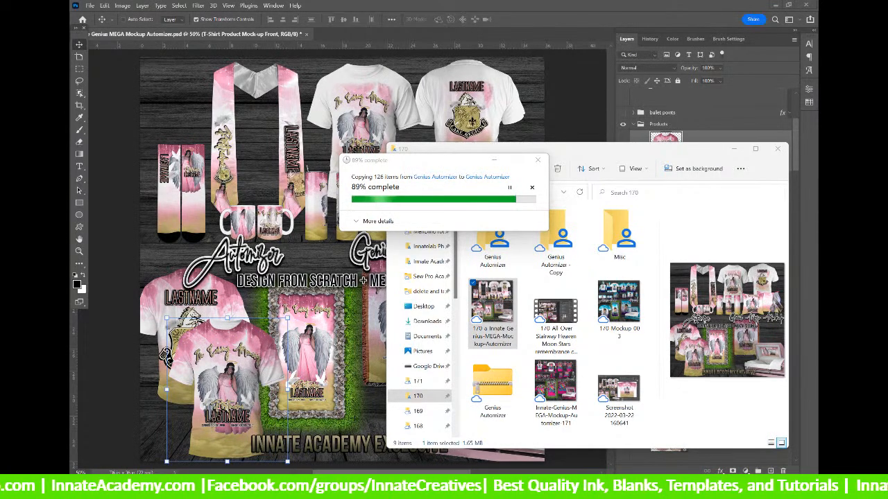
left_click(651, 86)
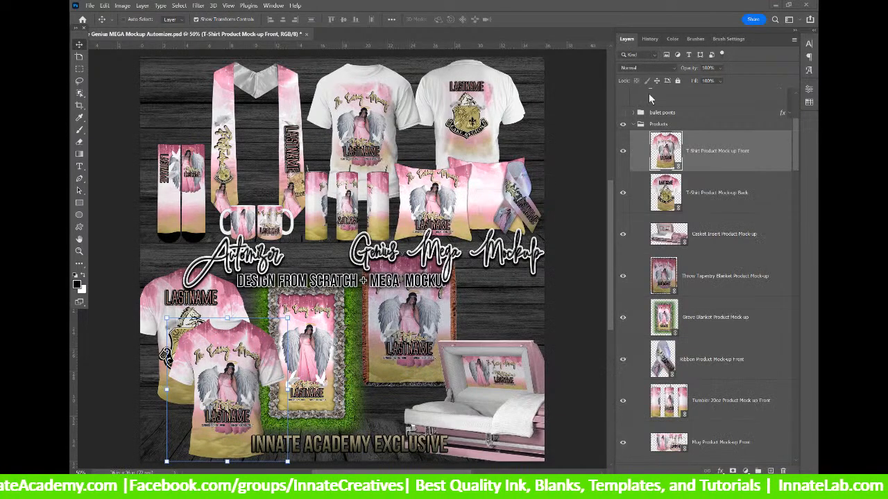
scroll(683, 238, "down", 1)
scroll(683, 238, "down", 5)
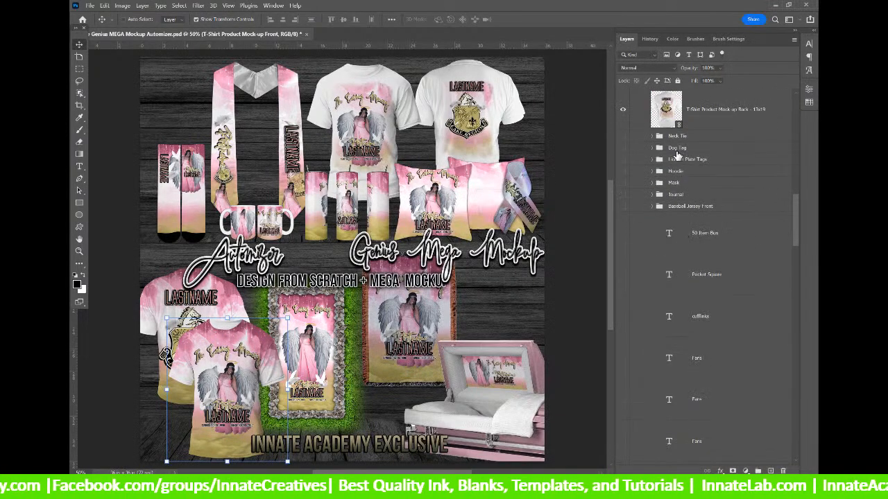
scroll(698, 147, "up", 8)
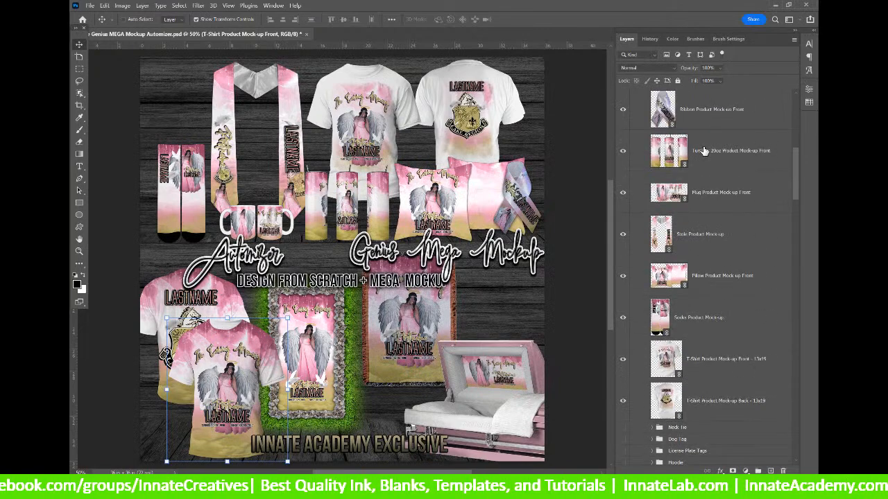
scroll(709, 268, "down", 8)
scroll(688, 258, "up", 2)
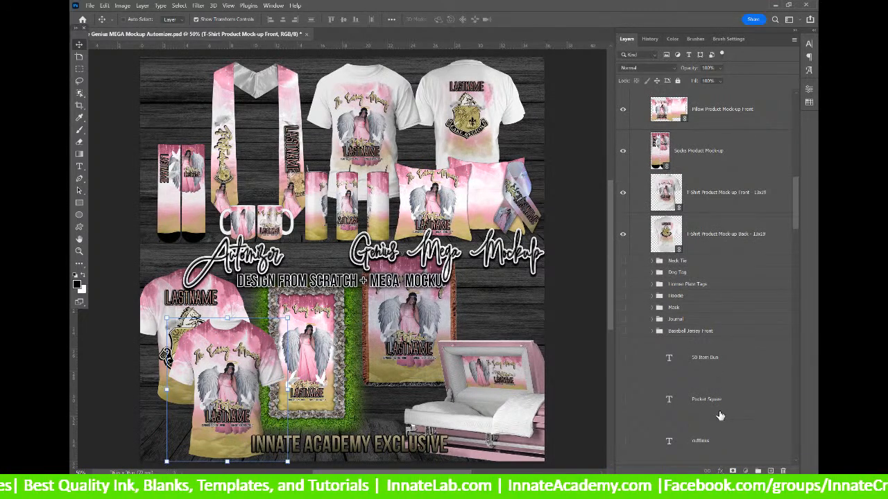
left_click(708, 359)
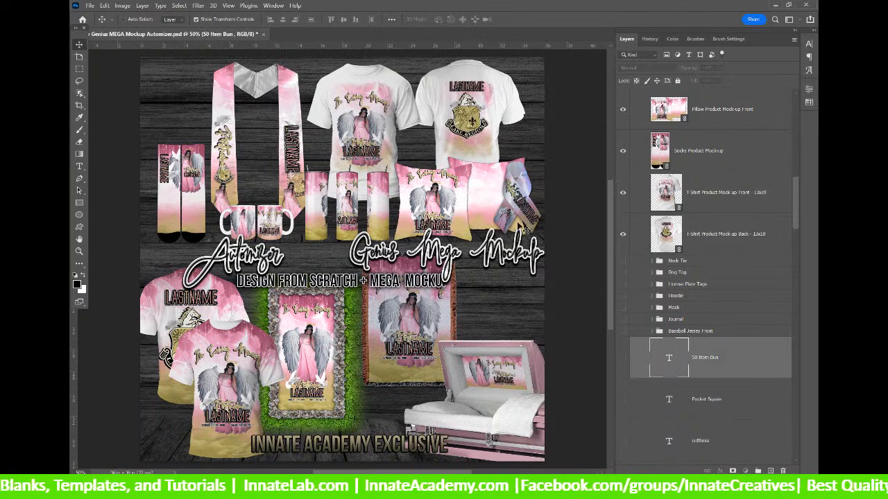
key("alt+bracketleft")
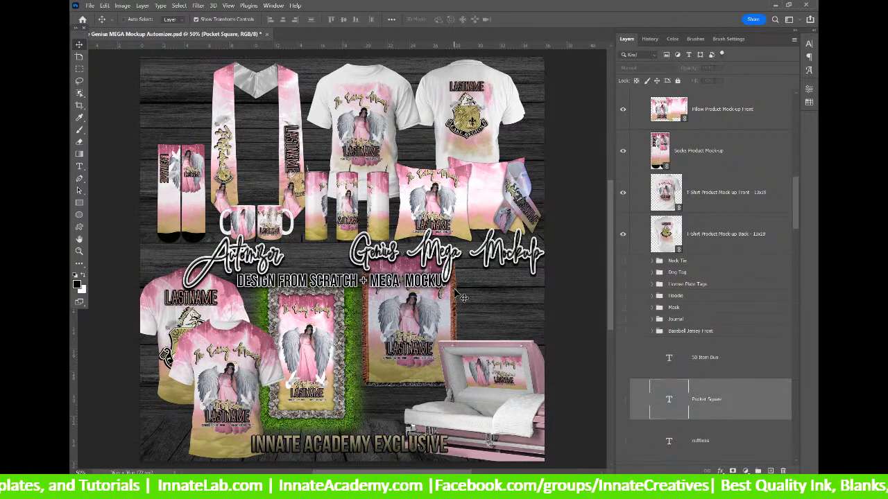
left_click(707, 246)
left_click(707, 261)
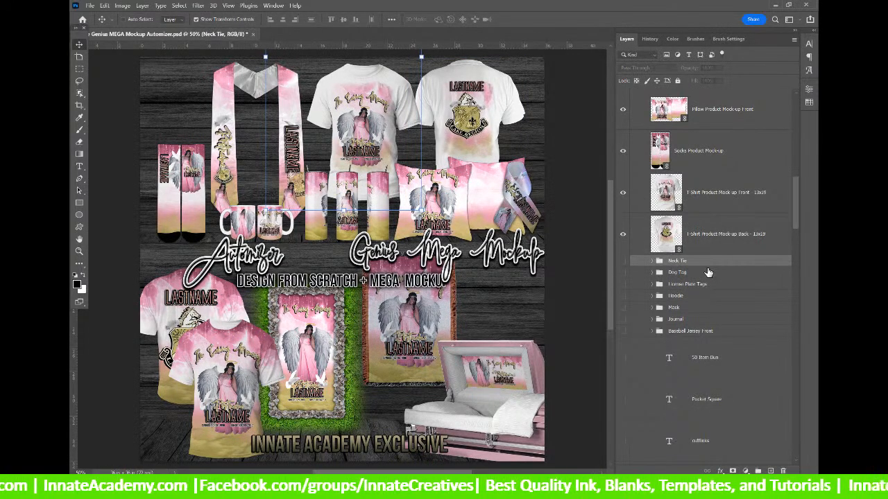
left_click(698, 333)
scroll(698, 355, "down", 3)
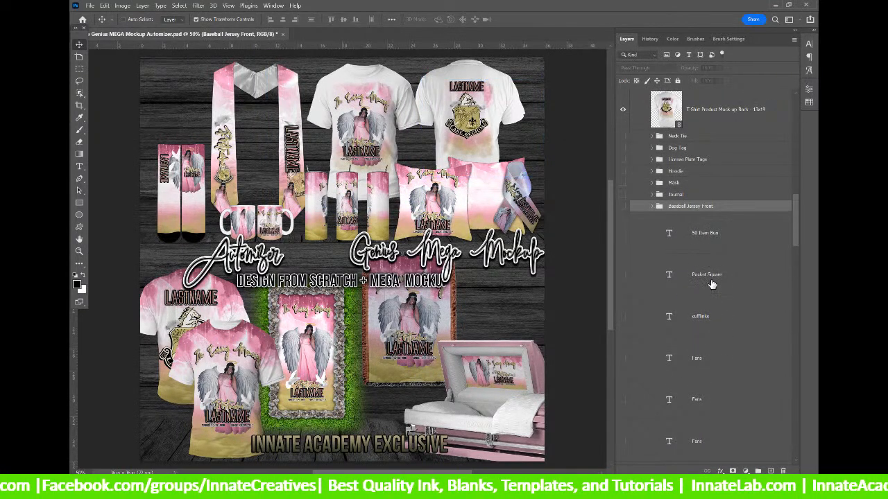
left_click(685, 233)
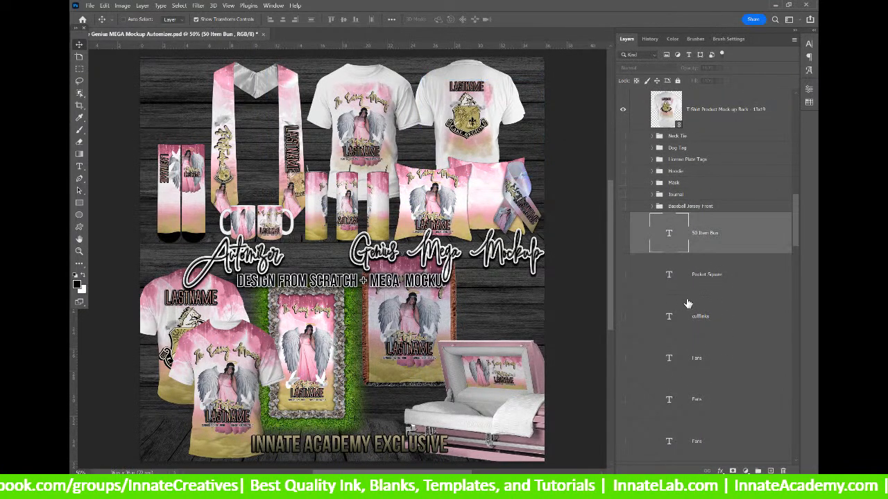
scroll(737, 301, "up", 10)
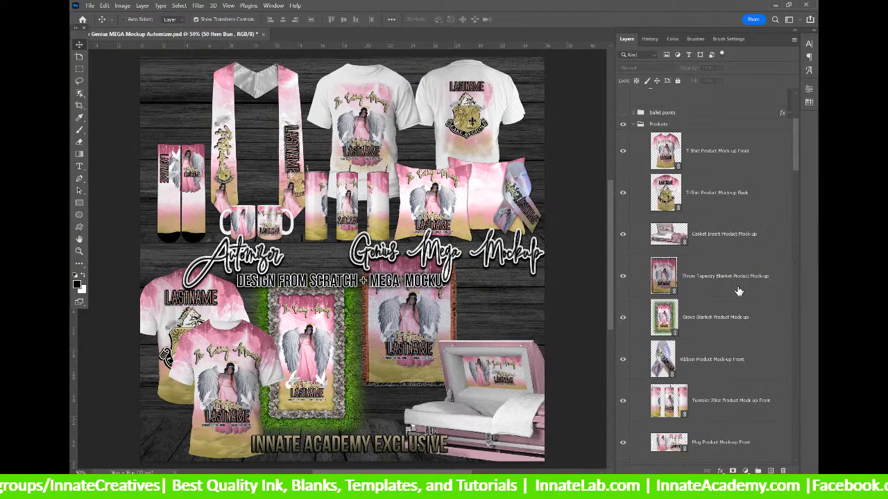
scroll(739, 291, "up", 3)
left_click(716, 239)
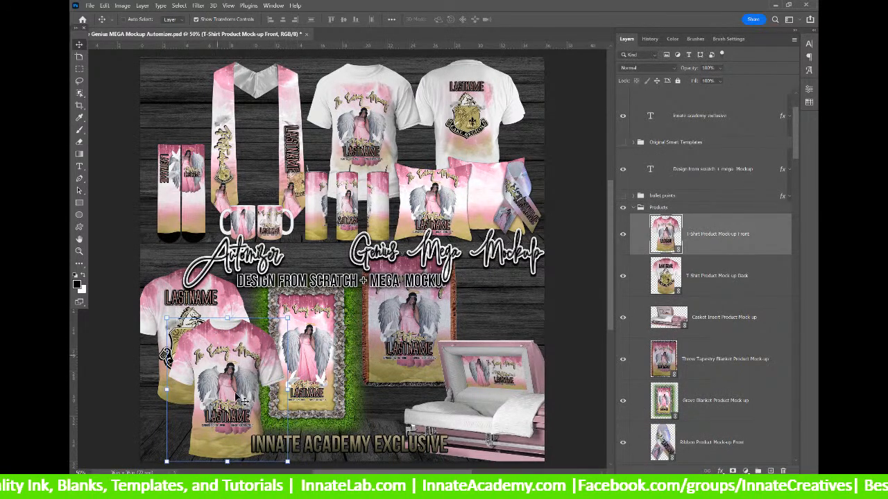
left_click(754, 318)
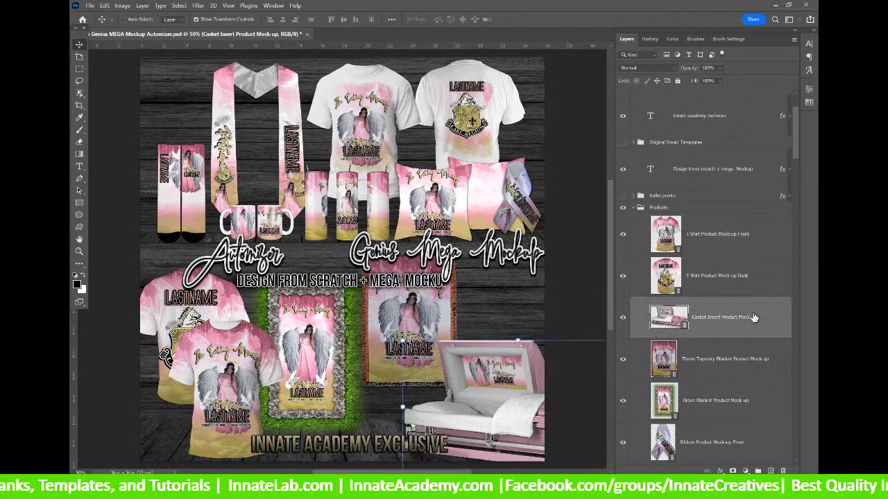
scroll(754, 318, "down", 2)
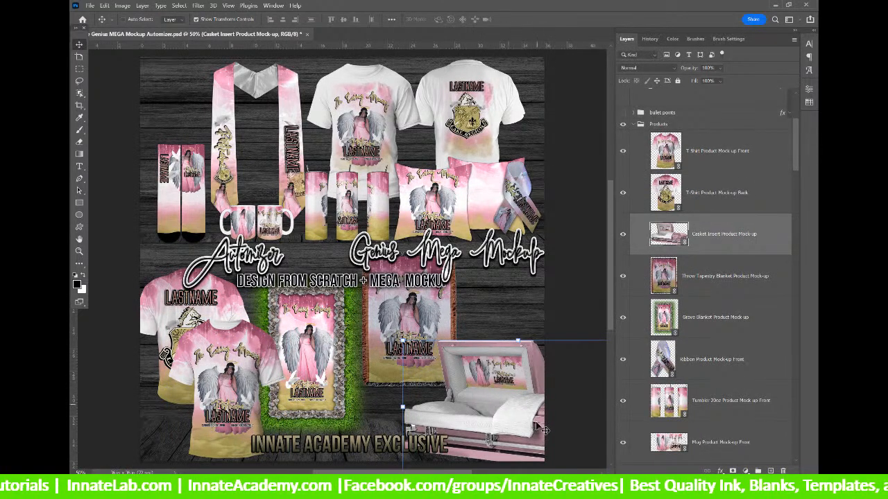
left_click(737, 289)
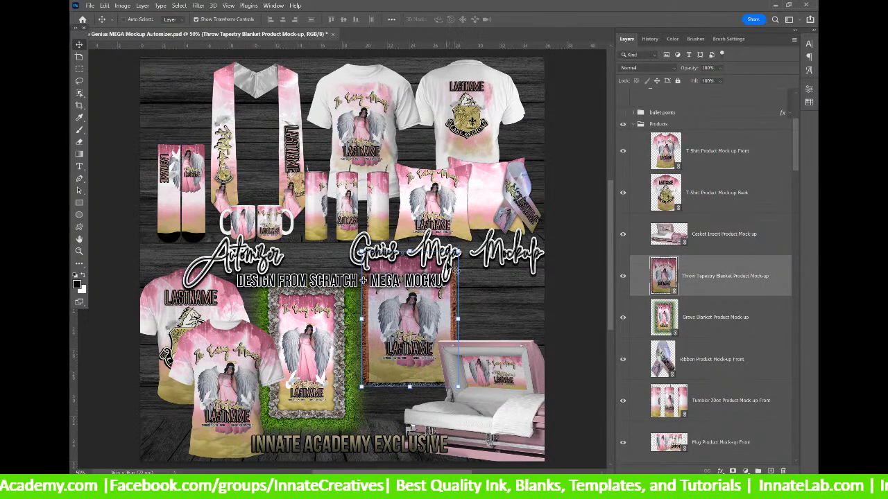
left_click(702, 317)
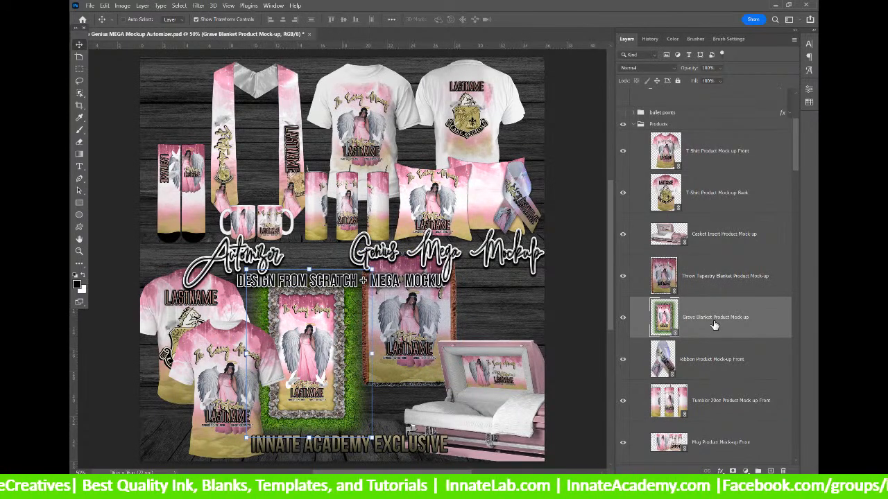
scroll(714, 325, "down", 2)
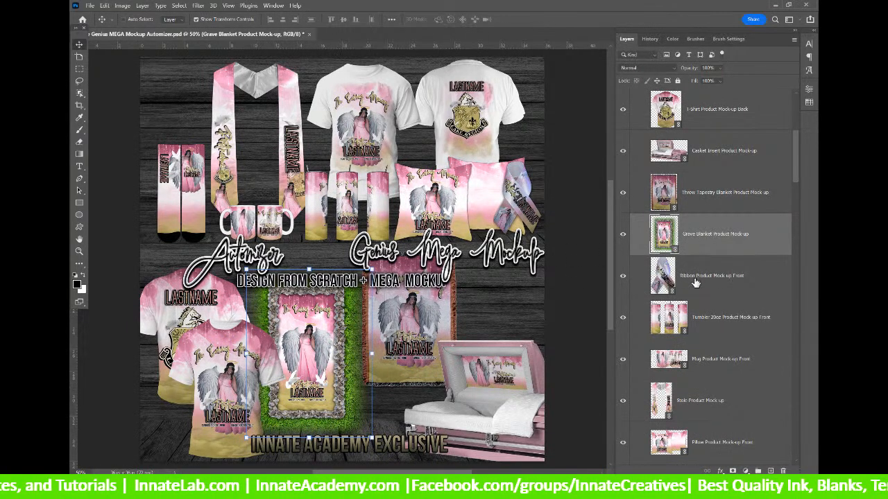
left_click(714, 289)
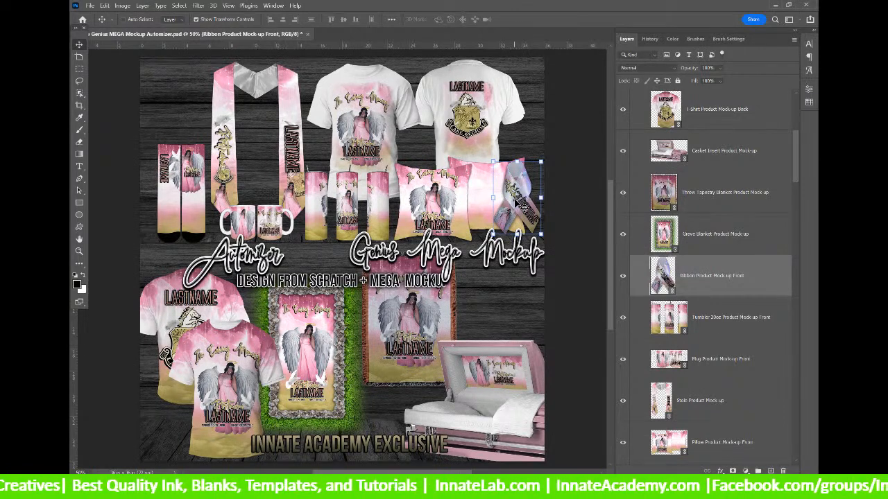
scroll(698, 307, "down", 1)
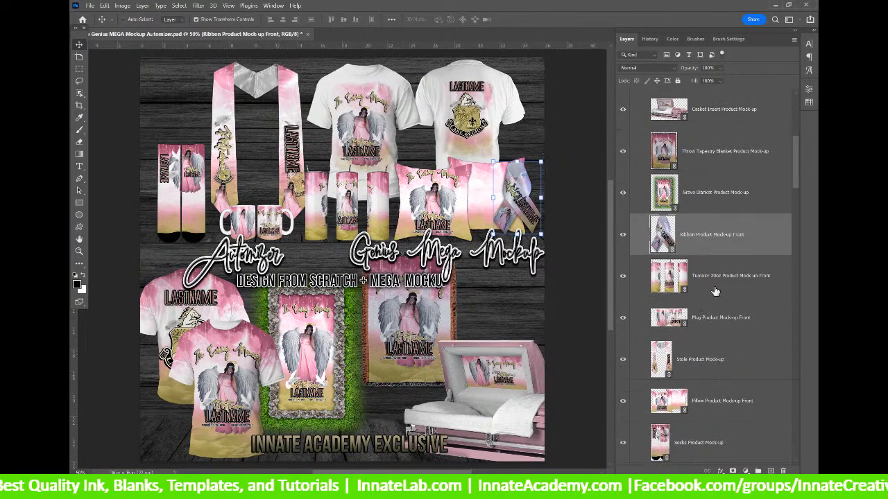
left_click(715, 291)
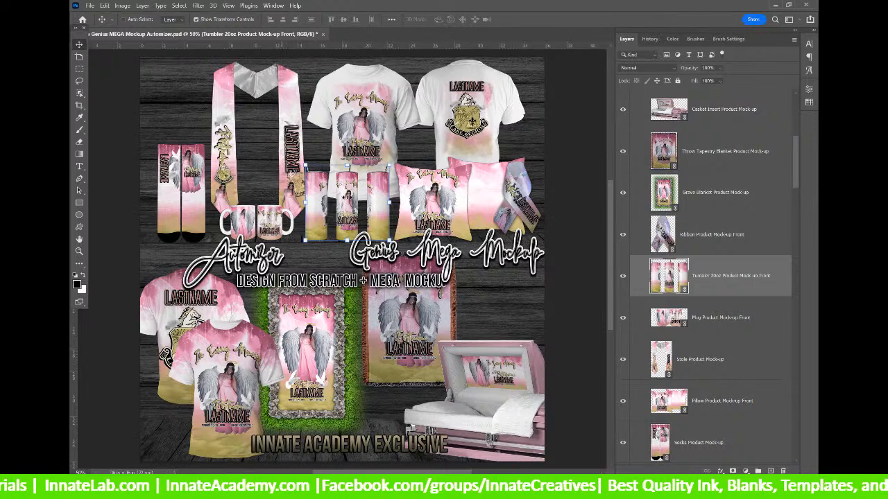
left_click(719, 322)
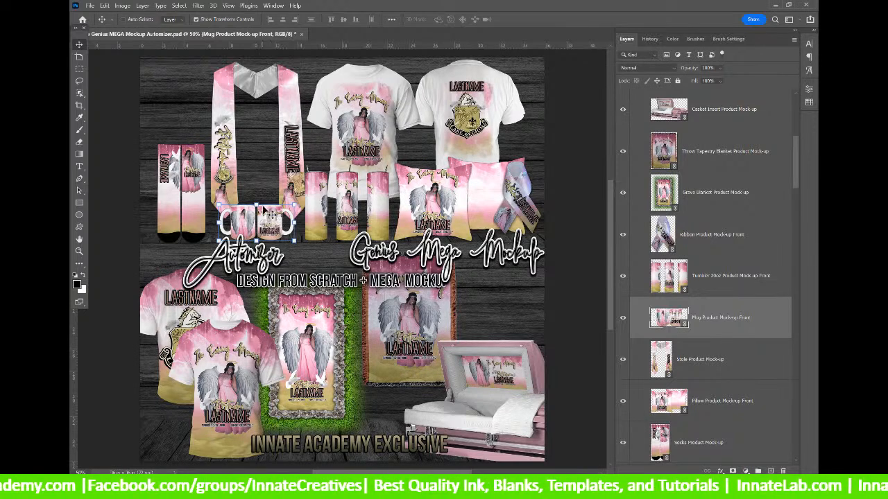
left_click(713, 357)
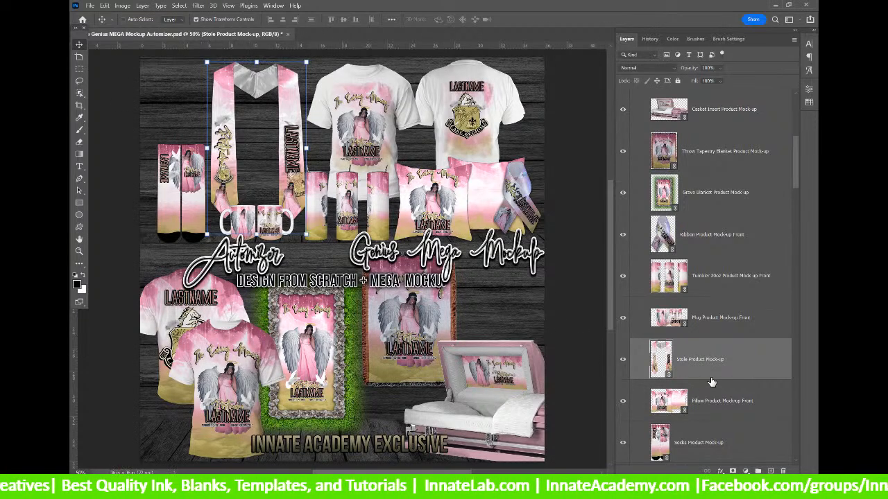
scroll(710, 383, "down", 2)
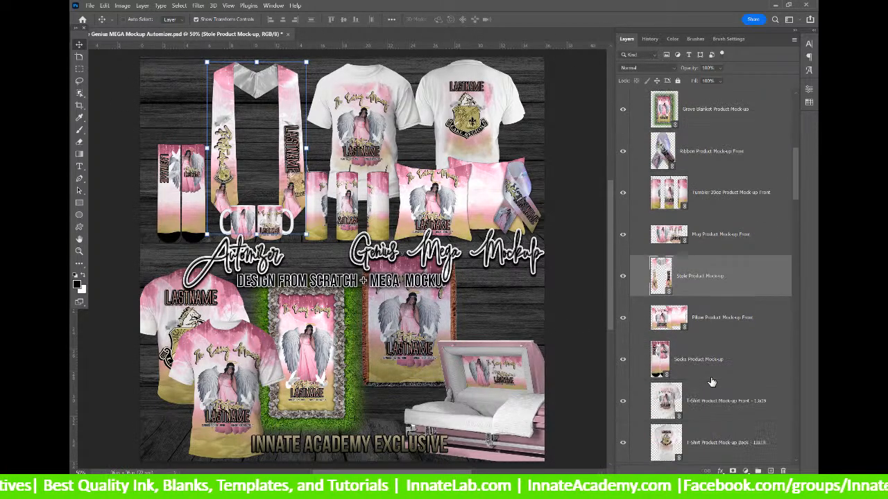
left_click(702, 323)
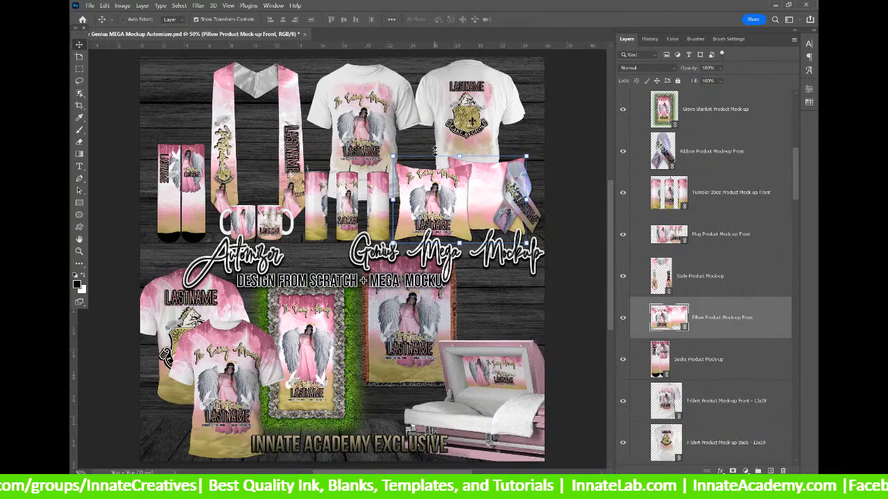
left_click(687, 377)
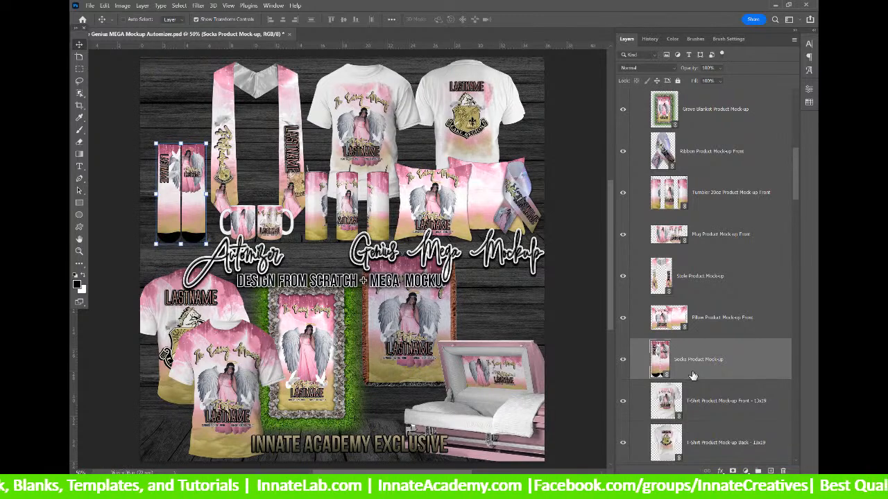
scroll(692, 375, "down", 1)
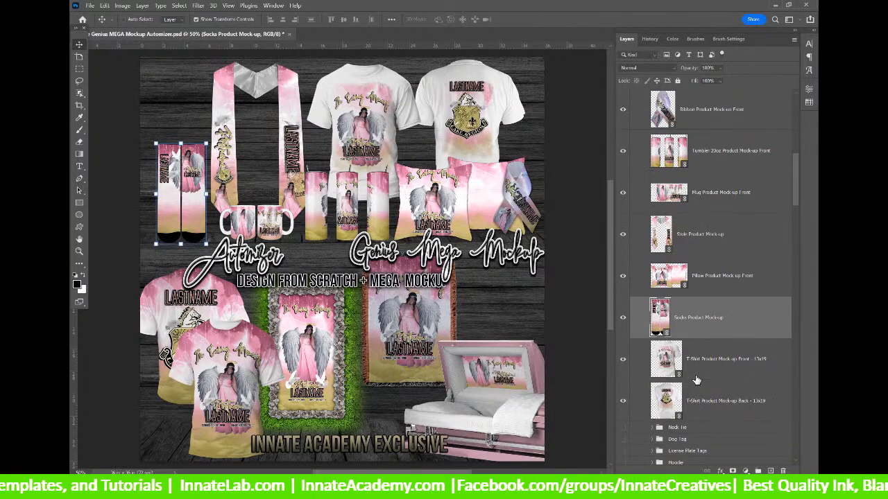
left_click(698, 378)
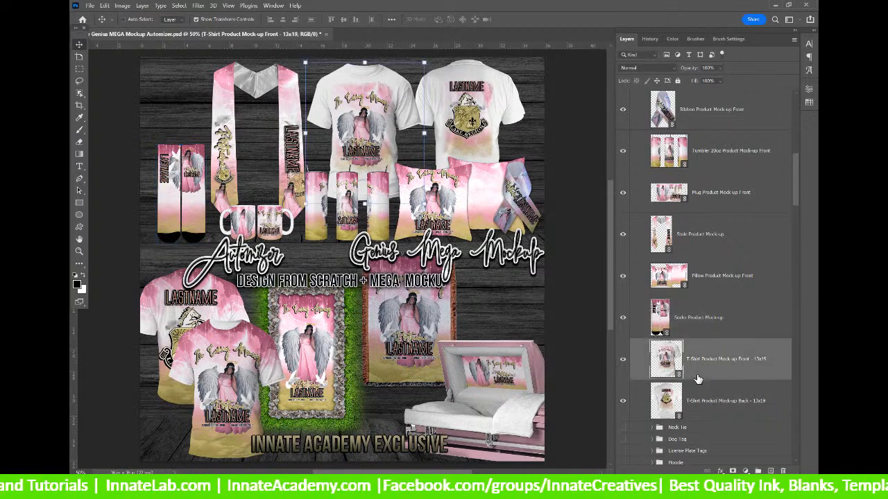
scroll(698, 379, "down", 1)
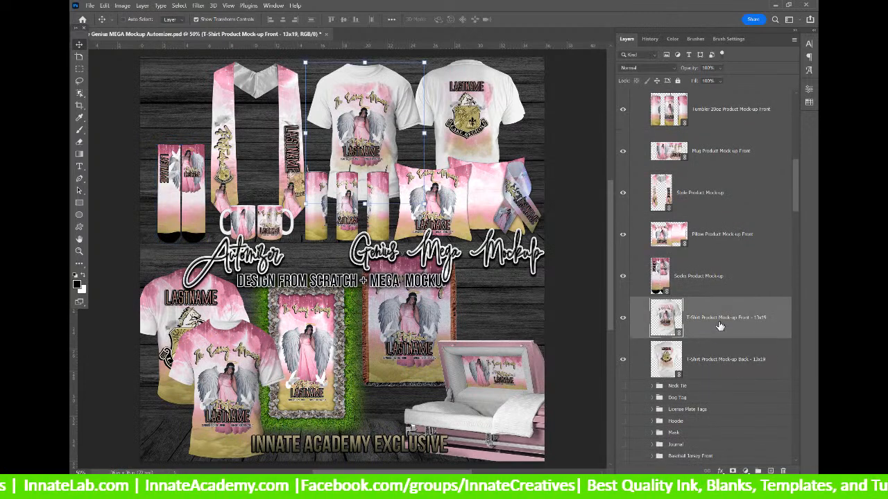
left_click(701, 276)
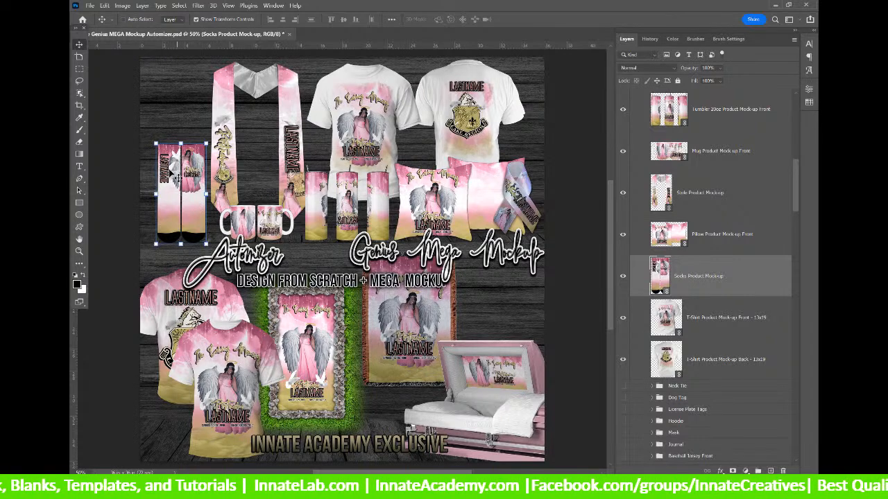
left_click(730, 327)
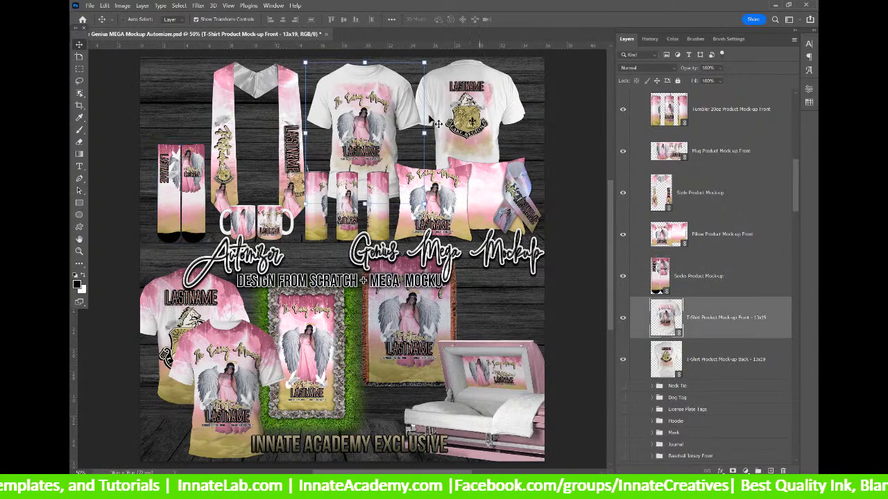
left_click(759, 358)
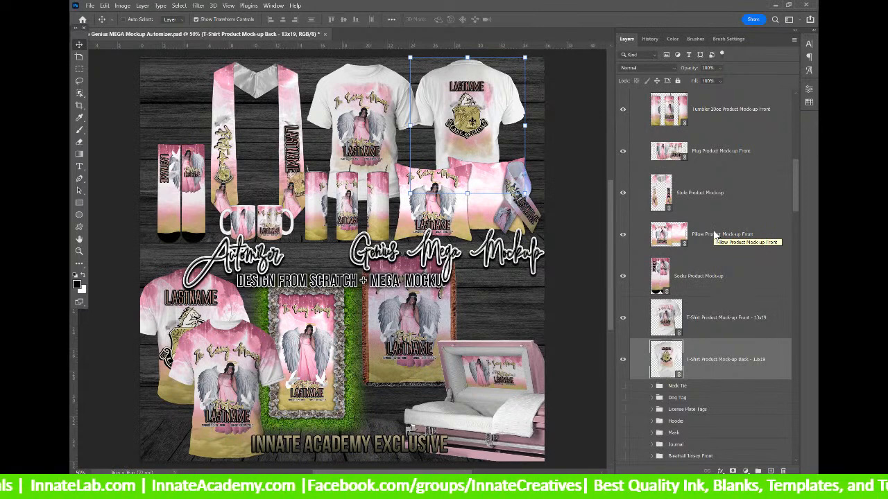
Select the Neck Tie group, glance at Dog Tag, then return to Neck Tie.
left_click(671, 386)
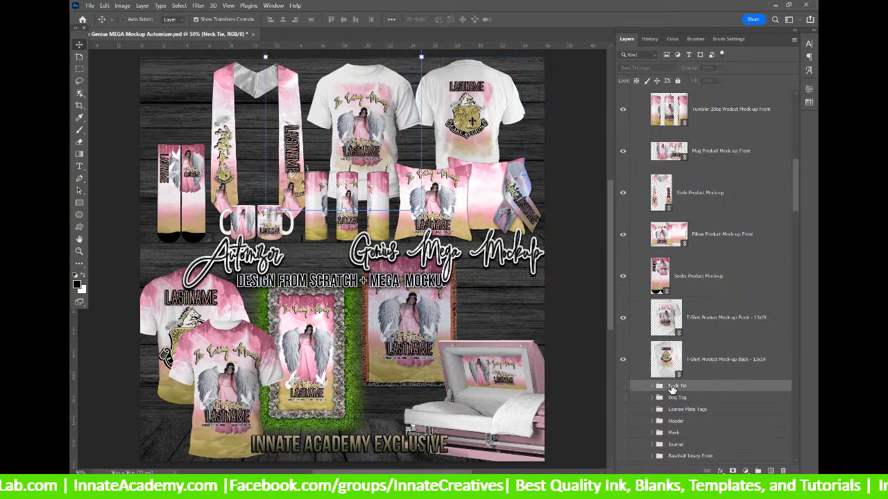
scroll(675, 380, "down", 2)
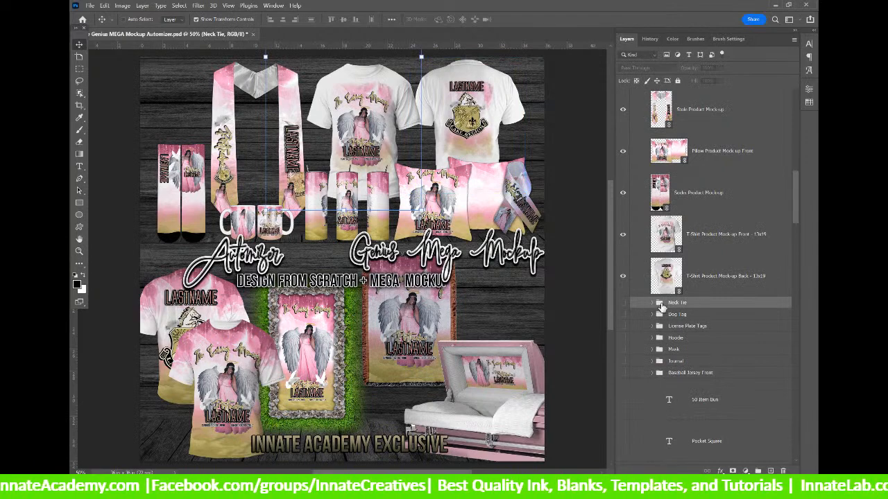
scroll(662, 307, "down", 2)
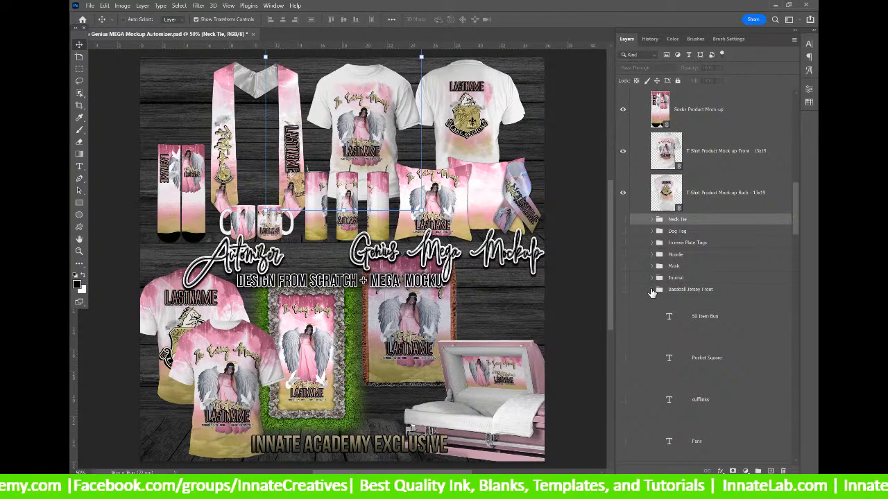
left_click(693, 231)
left_click(696, 221)
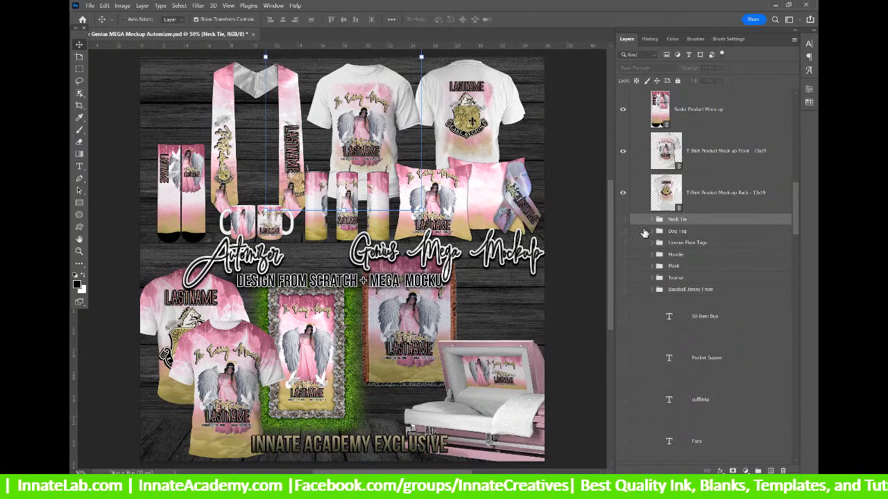
Show the Neck Tie mockup, try moving it left and down, then hide it.
left_click(623, 219)
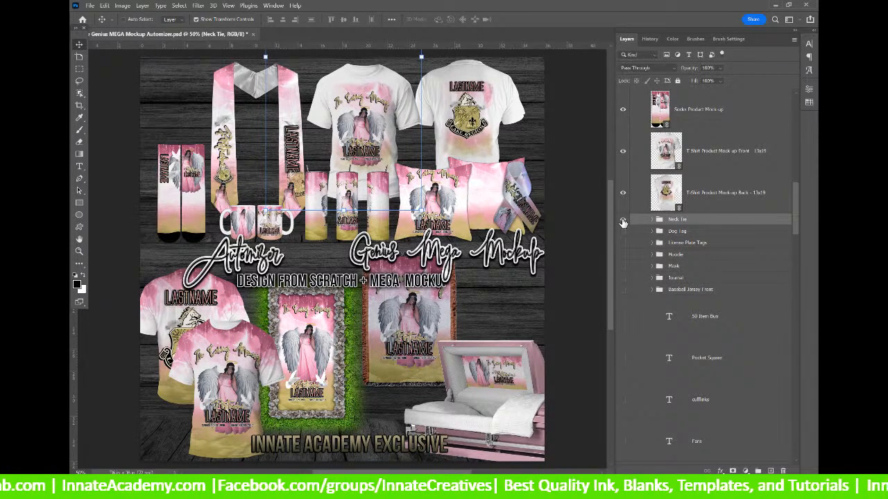
scroll(643, 229, "up", 2)
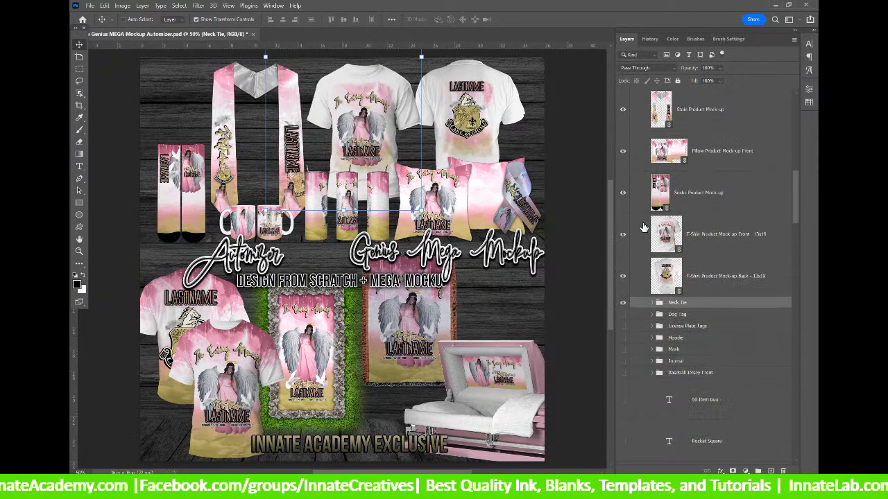
scroll(661, 241, "down", 2)
left_click_drag(355, 95, 537, 94)
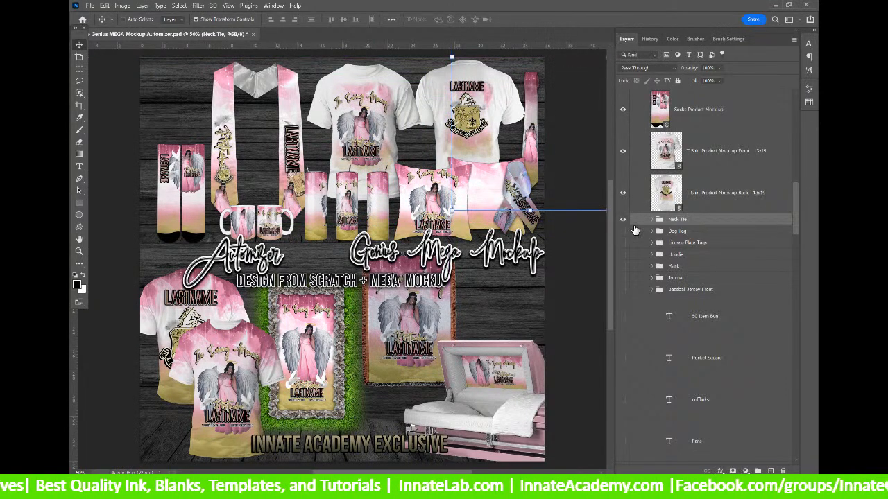
left_click(623, 220)
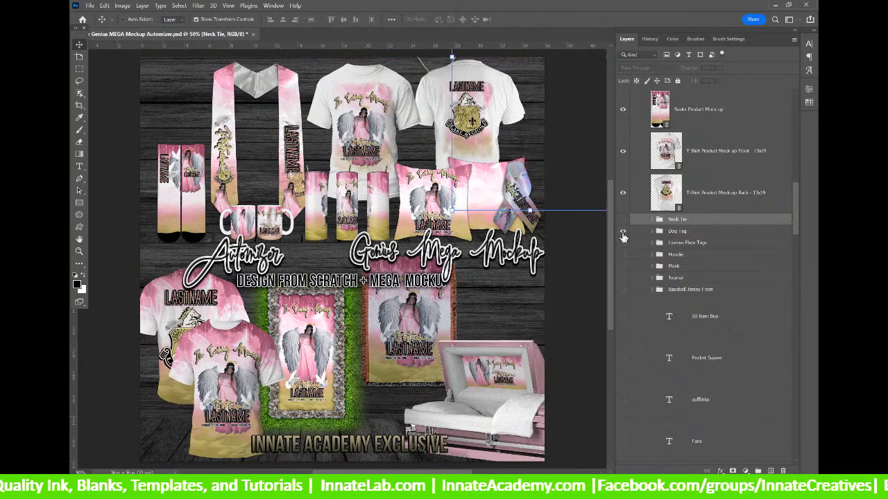
left_click_drag(468, 99, 304, 157)
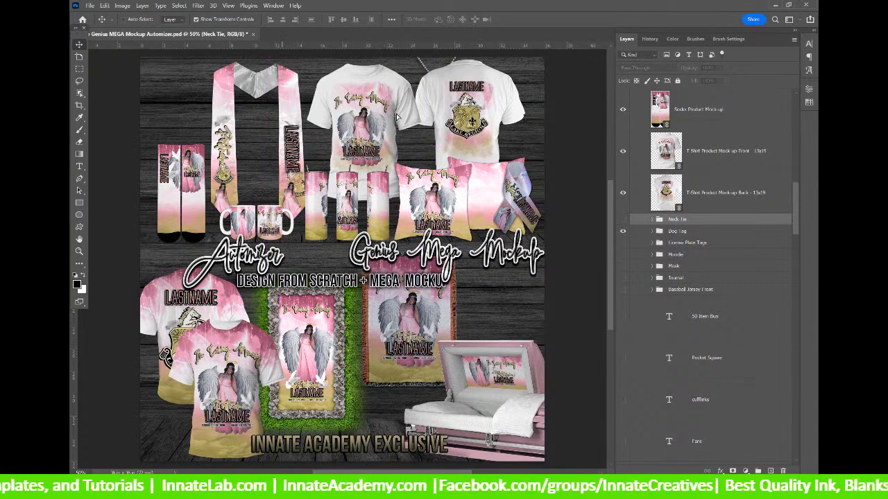
left_click_drag(455, 93, 281, 131)
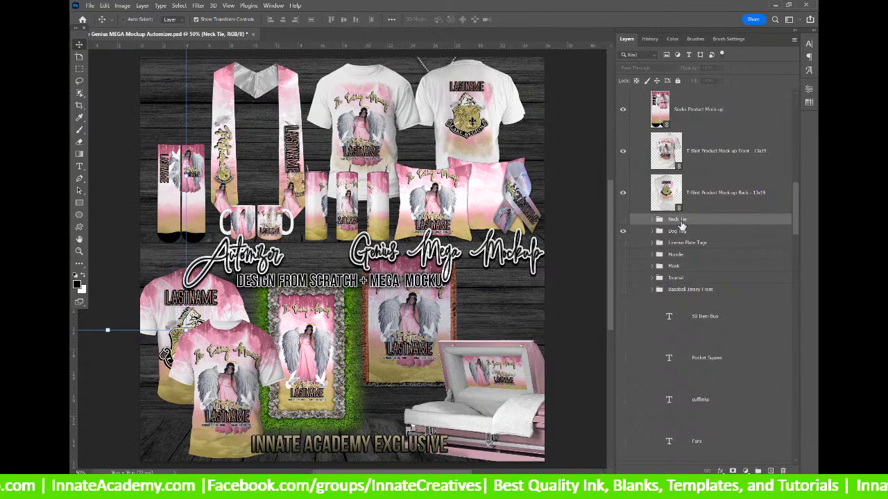
Undo the Neck Tie move and drag the Dog Tag mockup into the top-left corner.
key("ctrl+z")
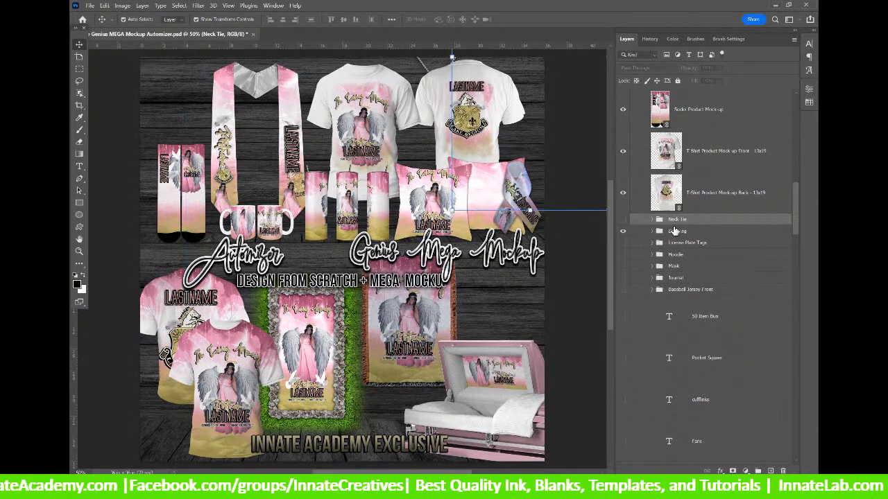
left_click(676, 231)
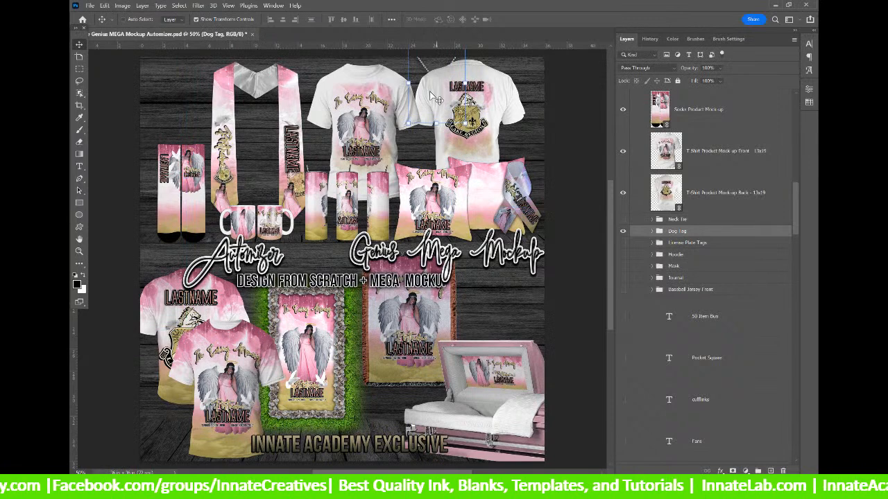
left_click_drag(272, 128, 180, 106)
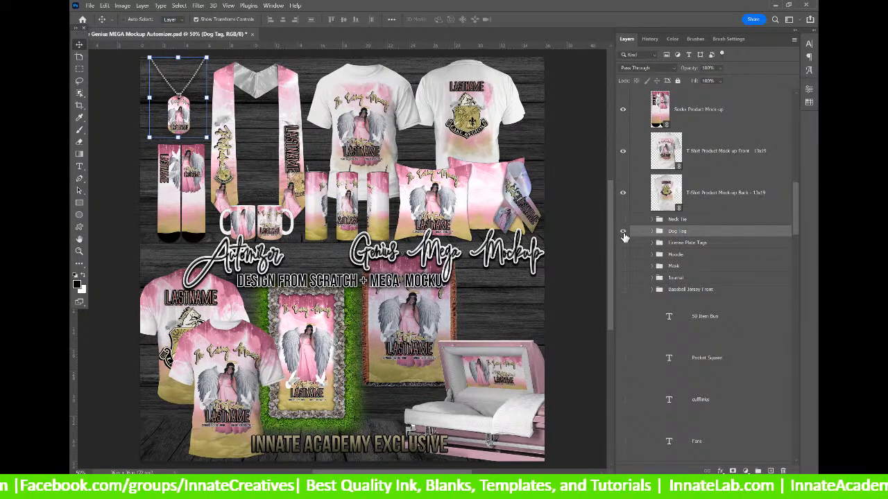
left_click(718, 320)
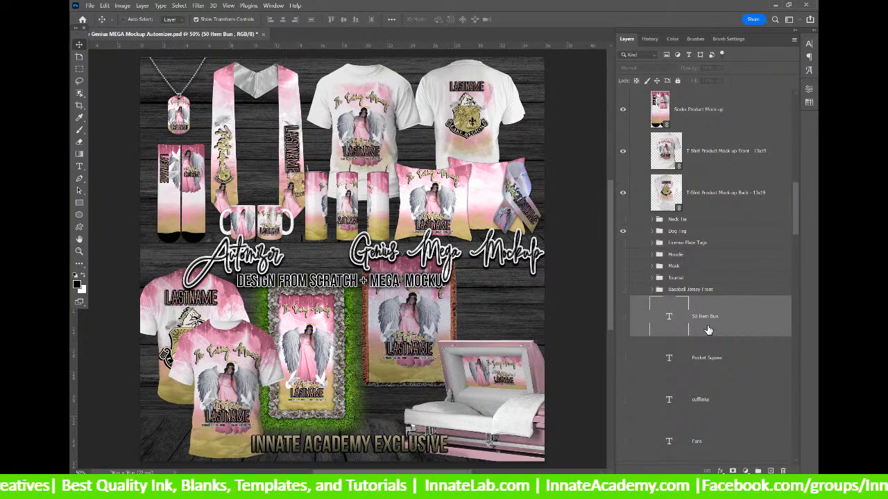
Hide the Dog Tag and try the License Plate Tags top-left, then hide them.
left_click(714, 245)
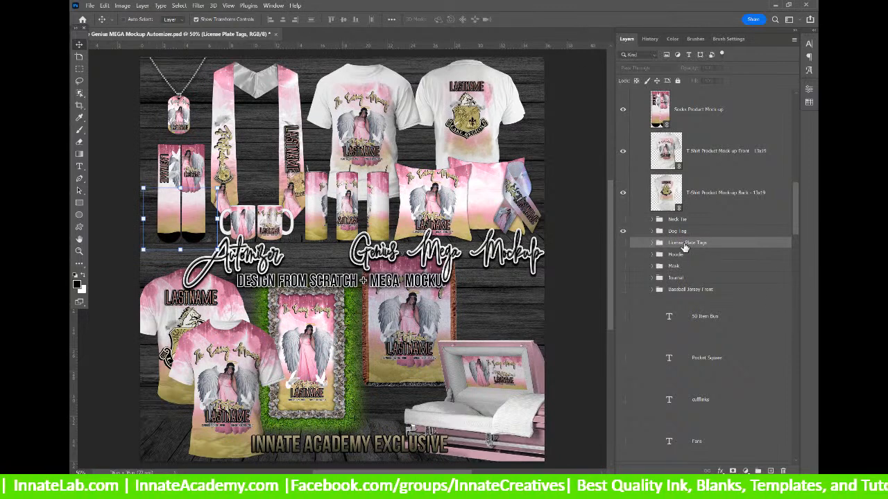
left_click_drag(194, 220, 279, 168)
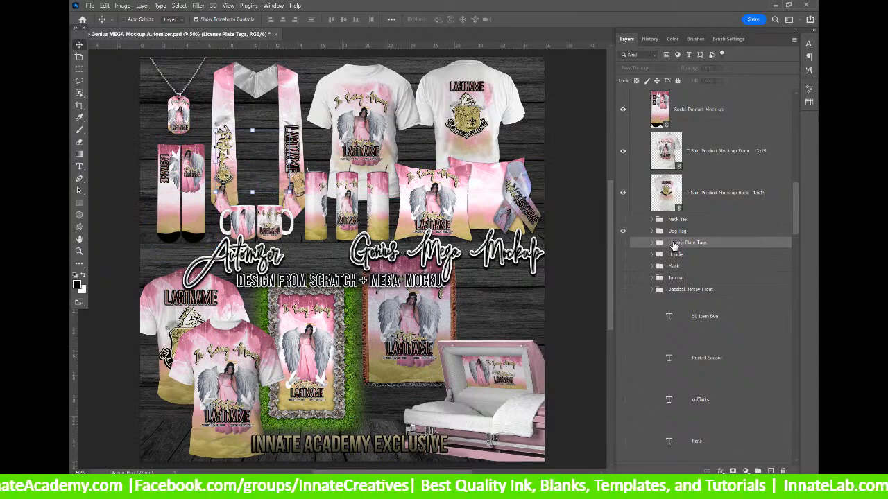
left_click(622, 231)
left_click(622, 242)
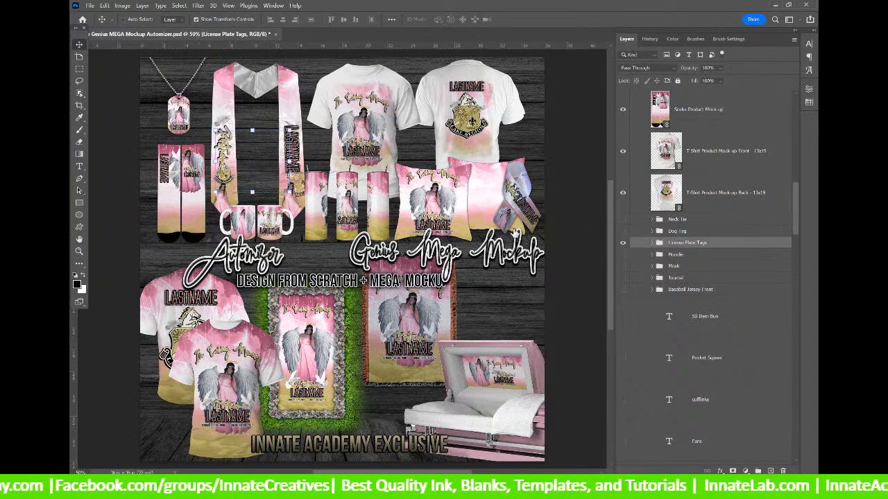
left_click_drag(276, 169, 188, 118)
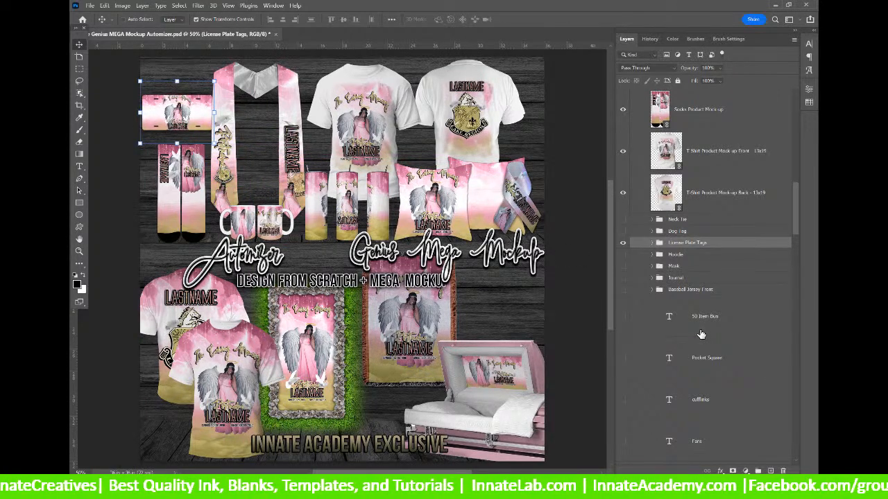
left_click(622, 244)
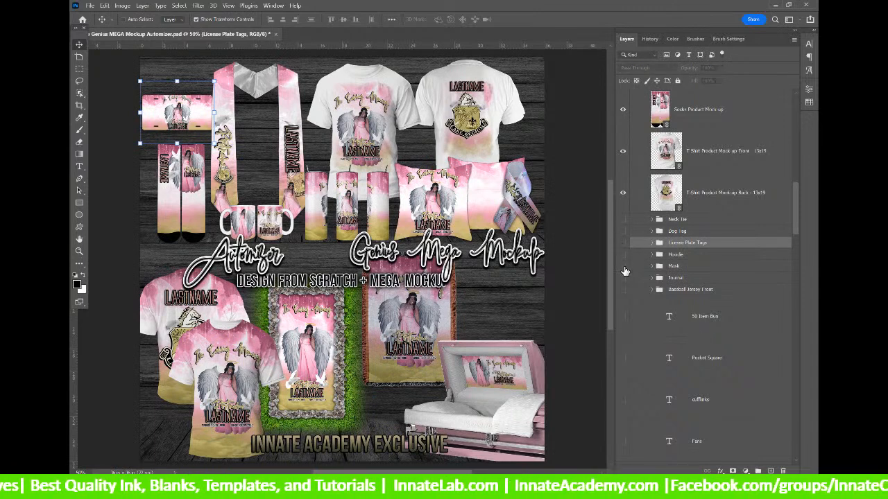
Show the Hoodie mockup, then hide it again.
left_click(624, 255)
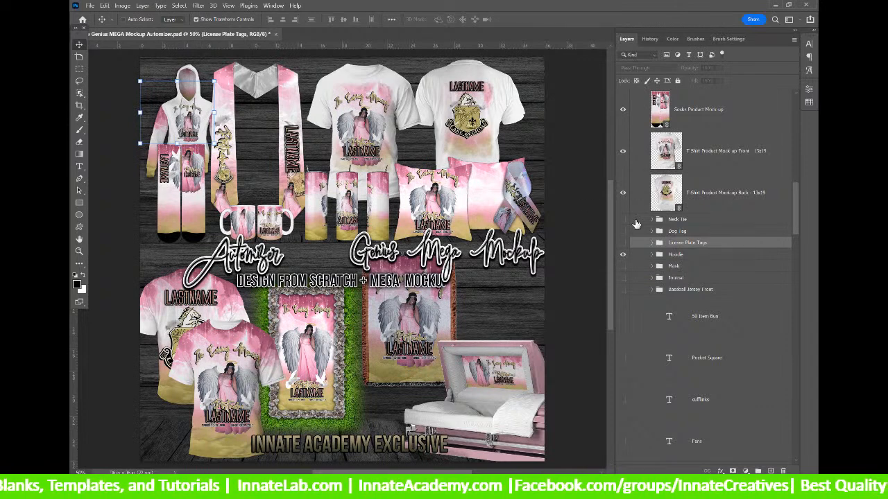
left_click(623, 258)
left_click(623, 267)
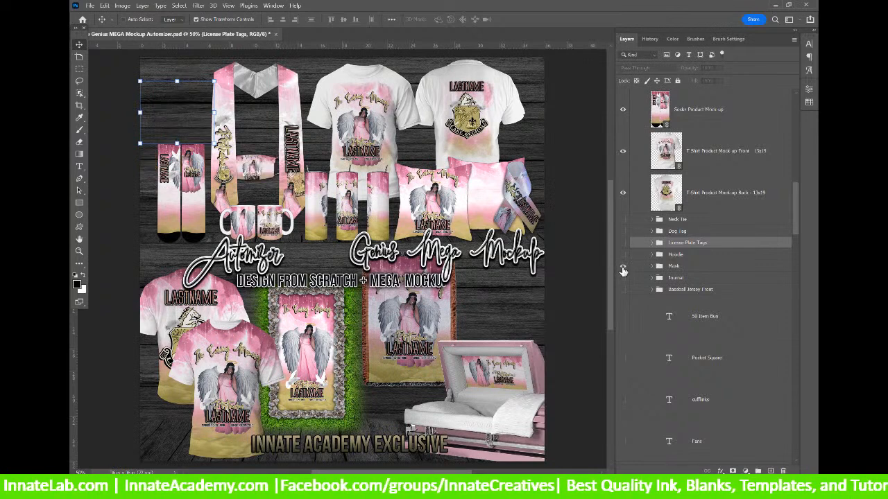
Show the face Mask mockup, move it to the top-left spot, then hide it.
left_click(683, 271)
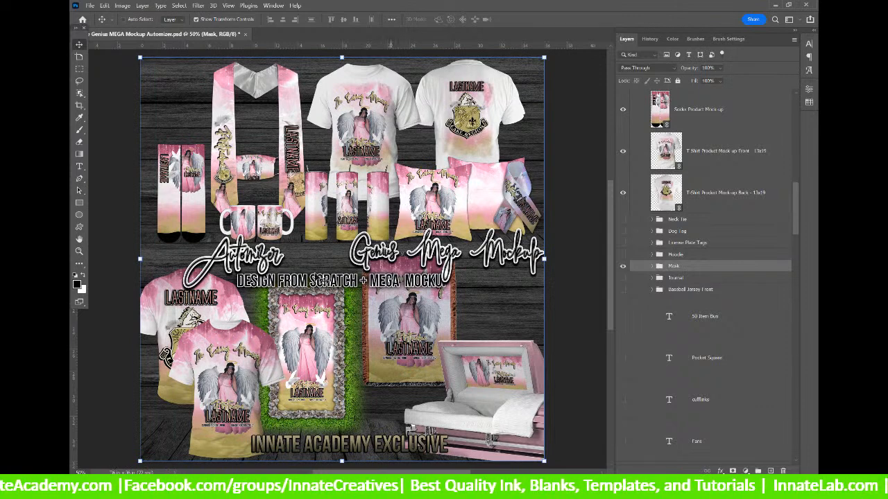
left_click(622, 266)
left_click_drag(270, 181, 183, 126)
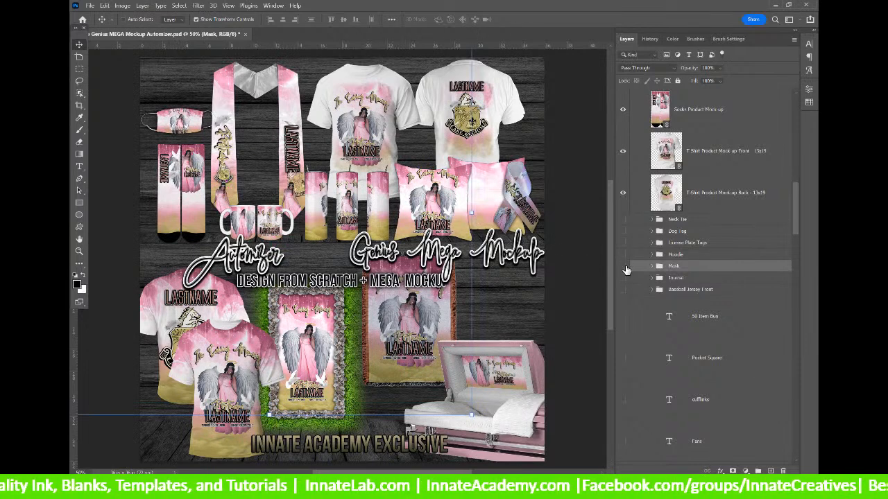
left_click(623, 267)
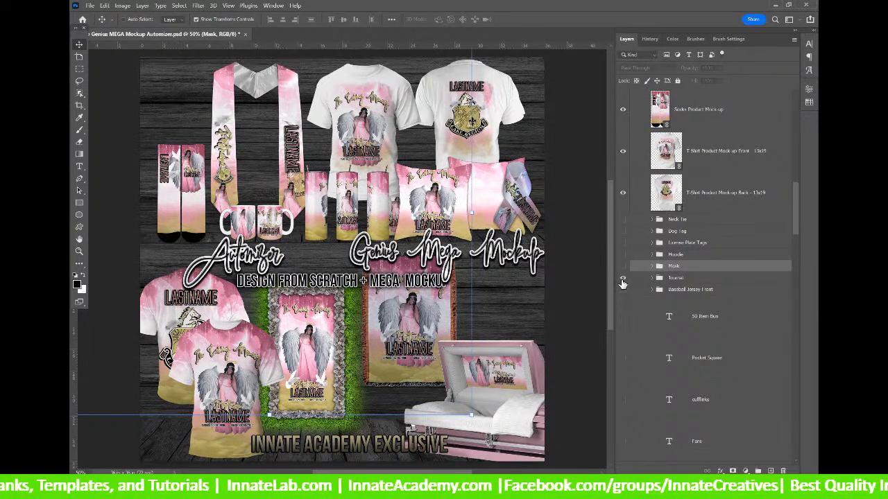
Show the Journal mockup, move it top-left beside the stole, then hide it.
left_click(622, 279)
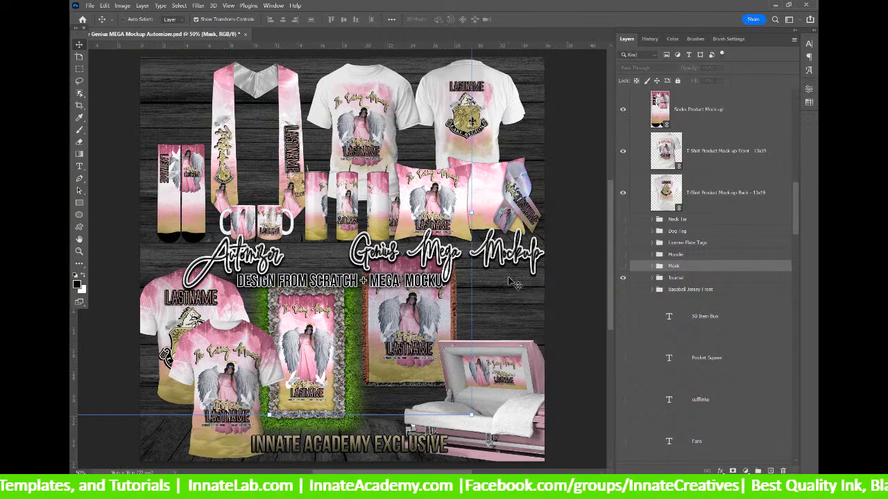
left_click(696, 281)
left_click_drag(385, 201, 195, 102)
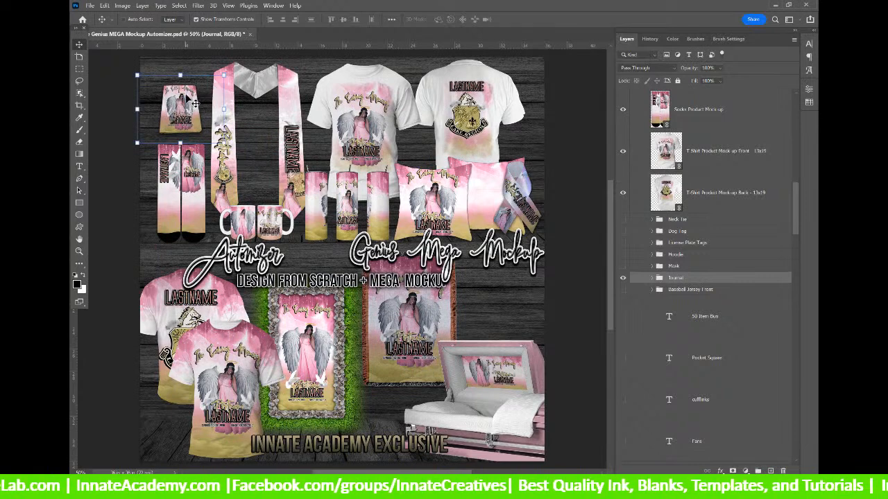
left_click(623, 278)
Show the Baseball Jersey Front, move it to the sheet's top-left, then hide it.
left_click(623, 289)
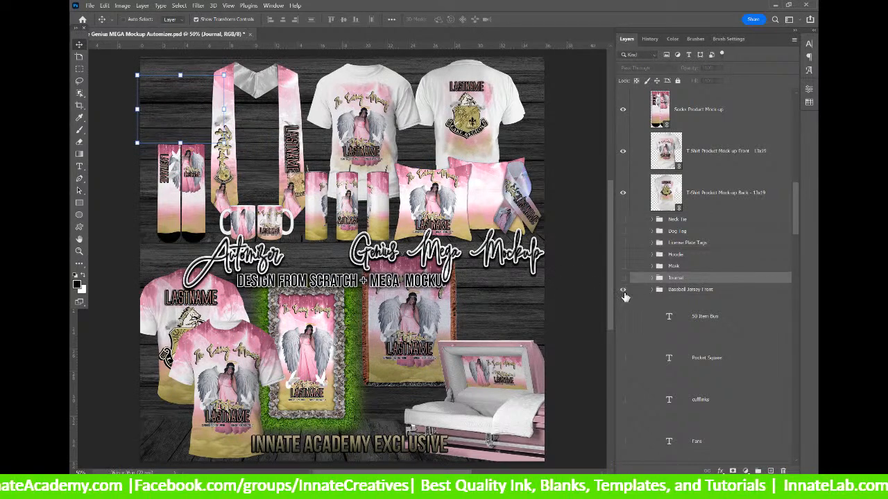
left_click(703, 290)
left_click_drag(498, 160, 208, 135)
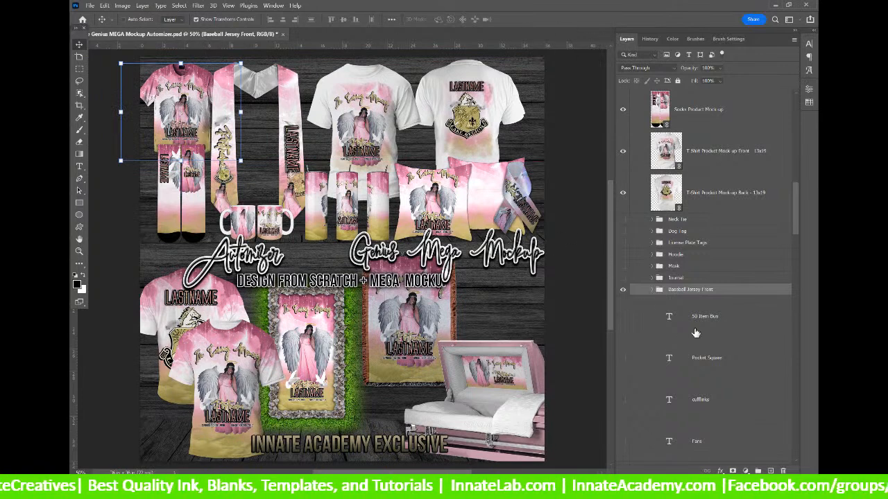
left_click(624, 291)
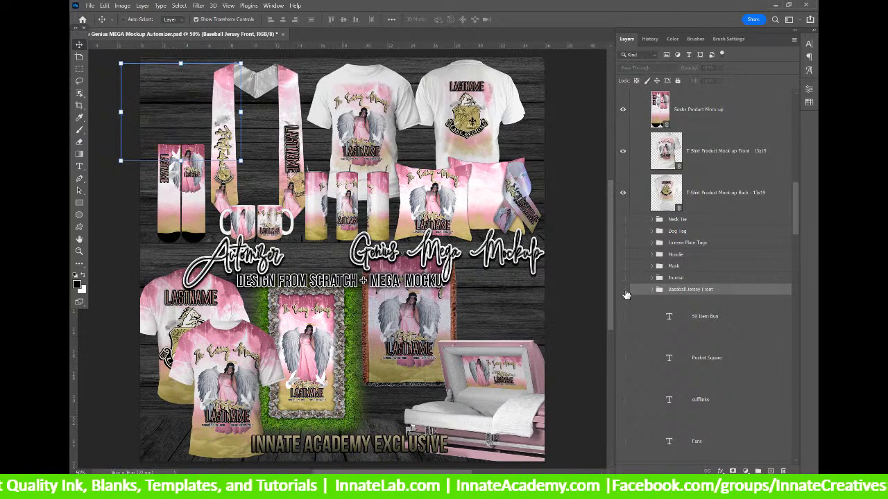
left_click(700, 320)
Scroll through the remaining text layers in the Layers panel.
scroll(700, 320, "down", 3)
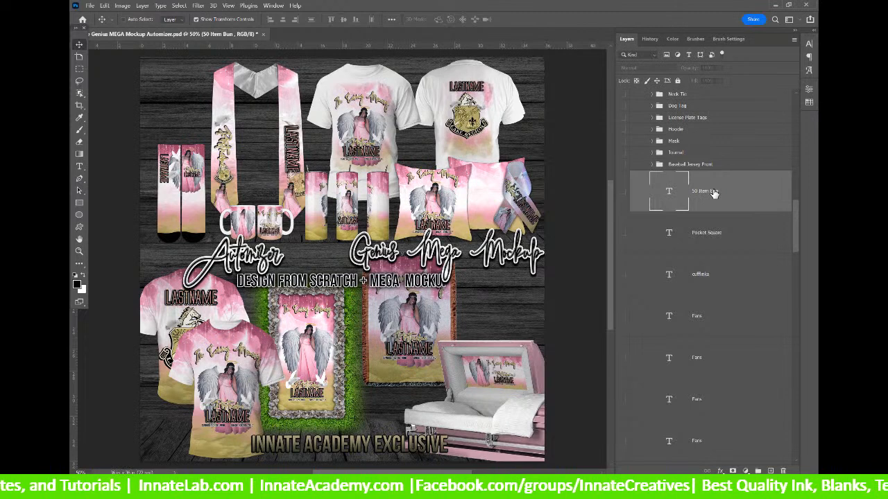
scroll(715, 194, "down", 4)
scroll(714, 195, "up", 3)
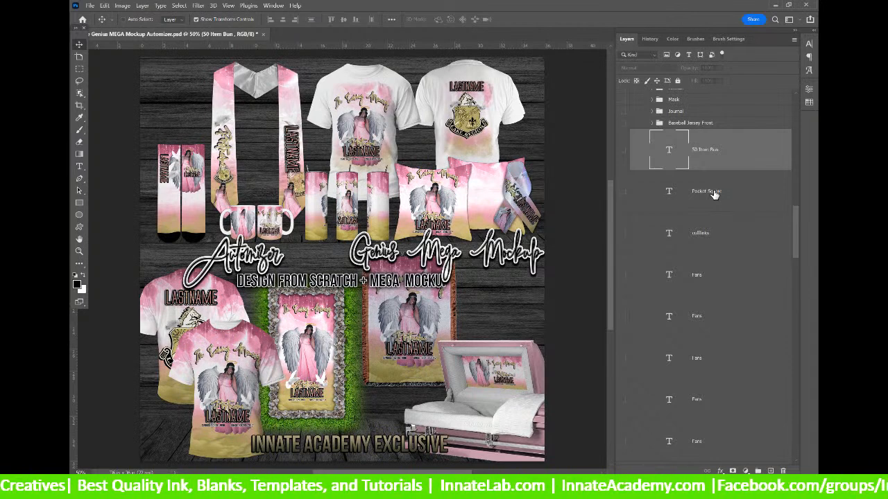
scroll(715, 137, "up", 2)
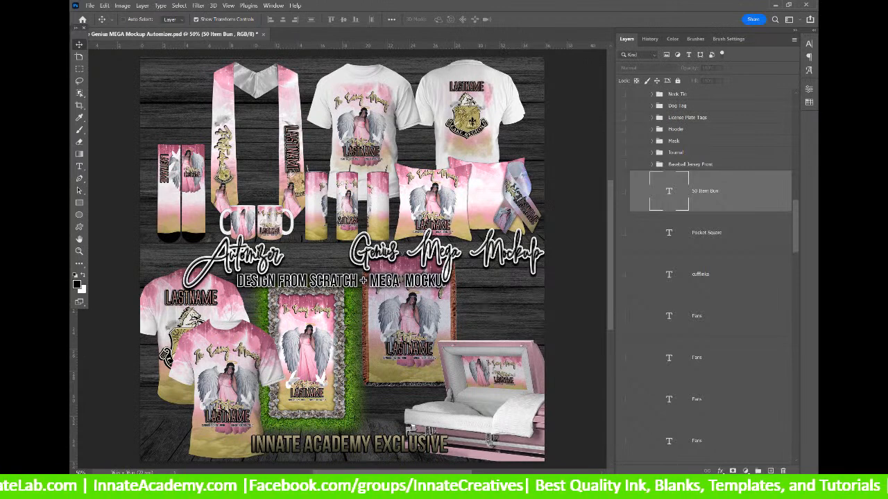
Launch Windows Calculator from the Start menu's app list.
mouse_move(455, 487)
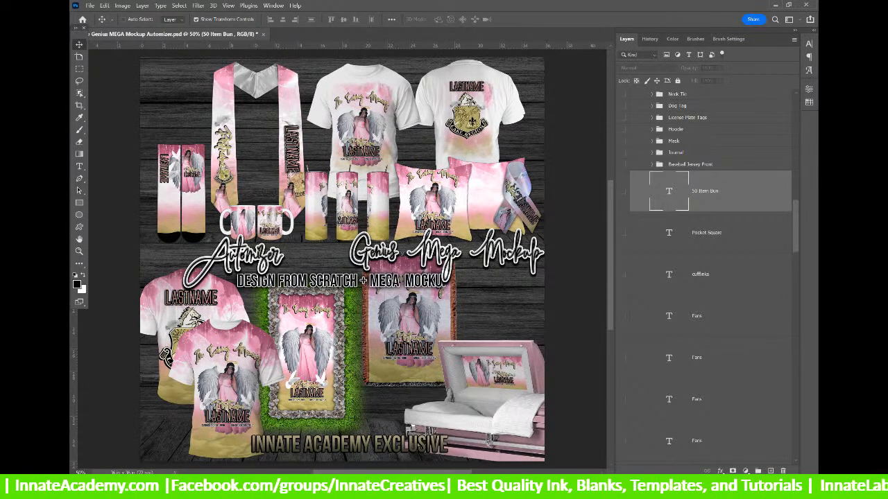
left_click(395, 487)
left_click(332, 298)
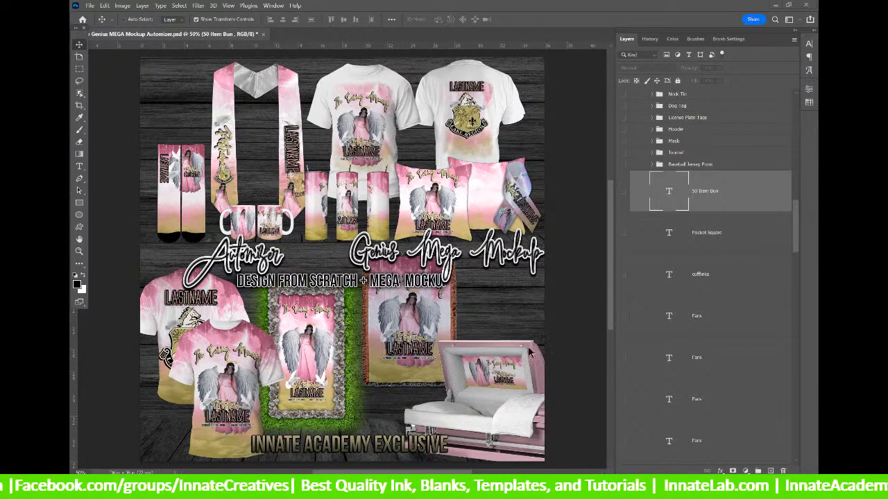
Calculate 11 × 40 = 440, add 90 for 530, then minimize Calculator.
left_click_drag(511, 181, 523, 122)
type("11*40")
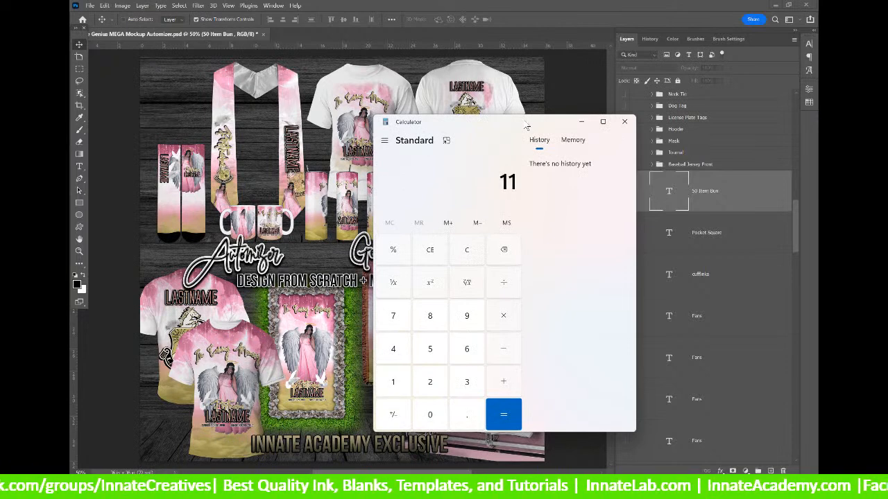
key("Return")
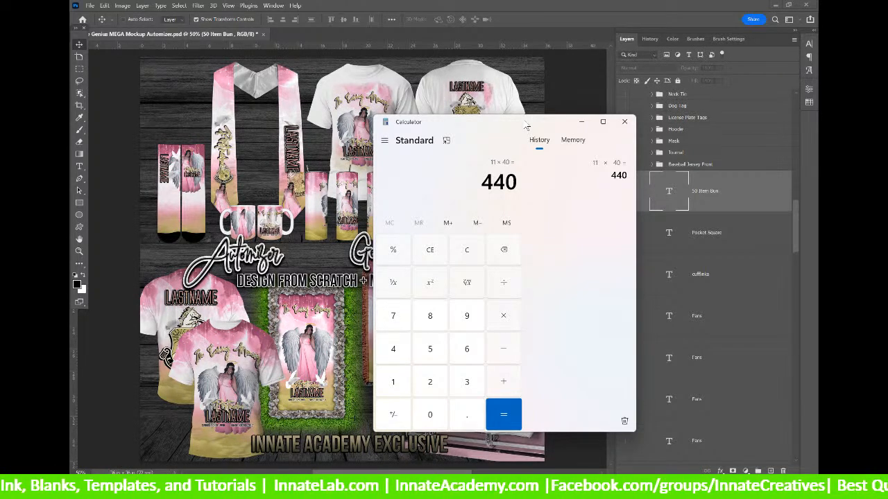
type("+90")
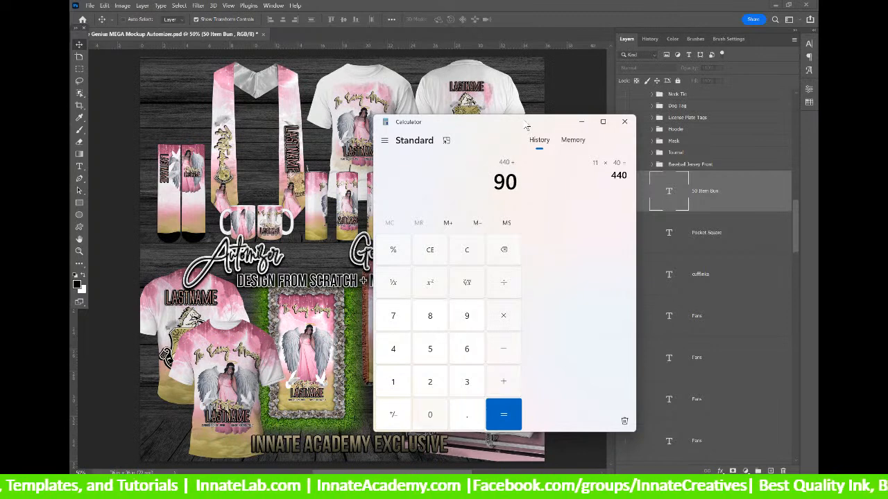
key("Return")
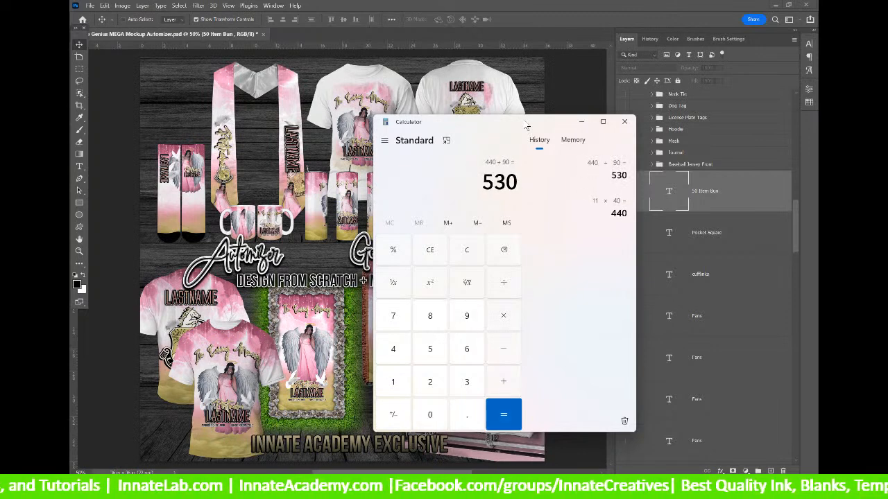
left_click_drag(526, 125, 427, 103)
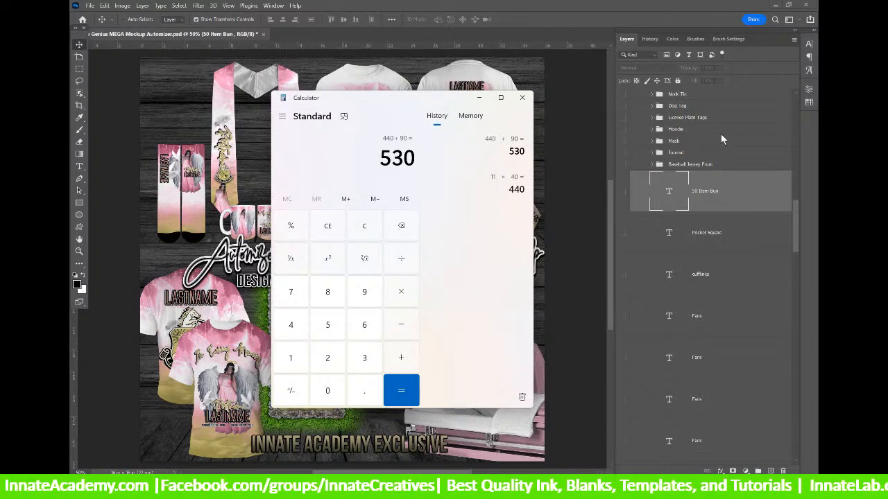
left_click(480, 101)
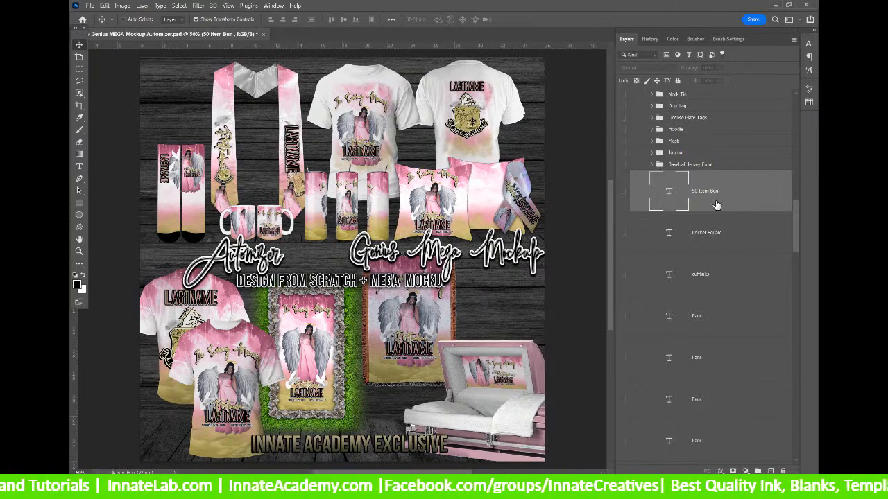
scroll(721, 208, "down", 1)
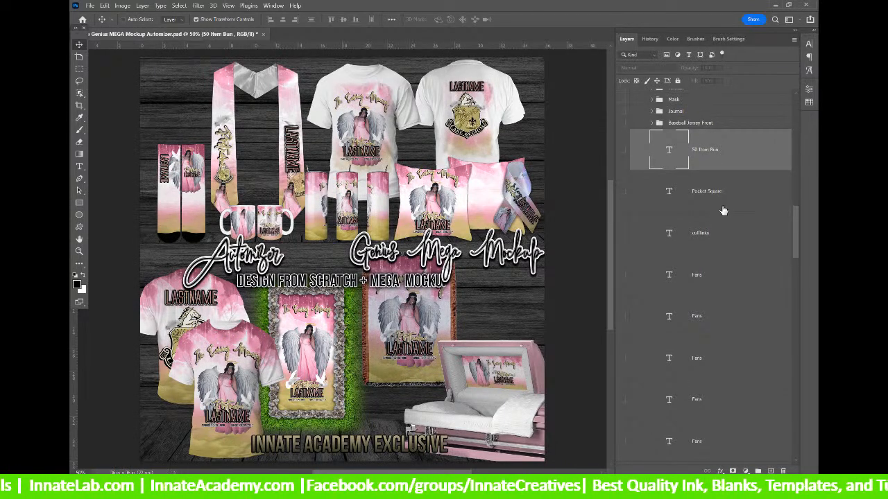
left_click(723, 210)
left_click(723, 244)
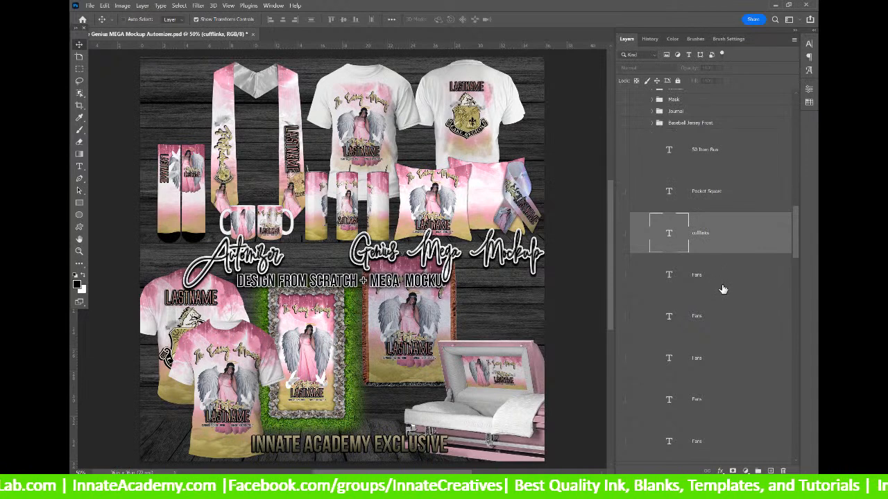
left_click(723, 289)
scroll(723, 287, "down", 2)
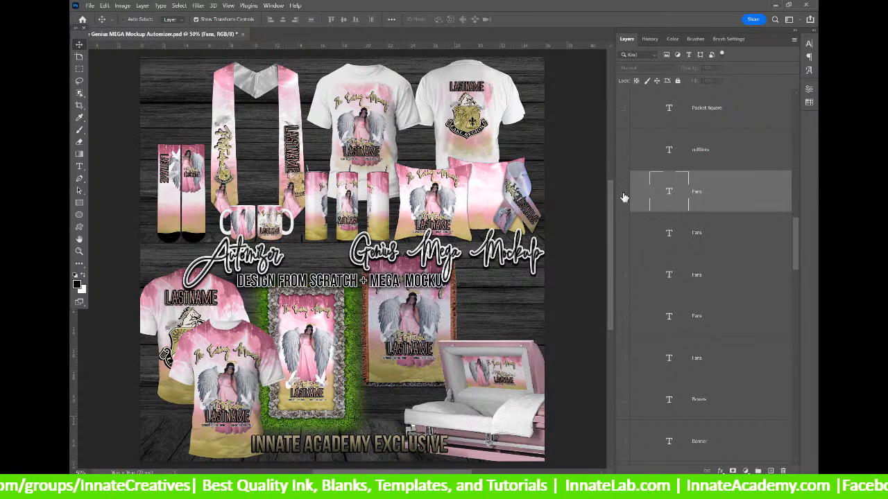
left_click(713, 247)
scroll(713, 247, "down", 5)
left_click(718, 204)
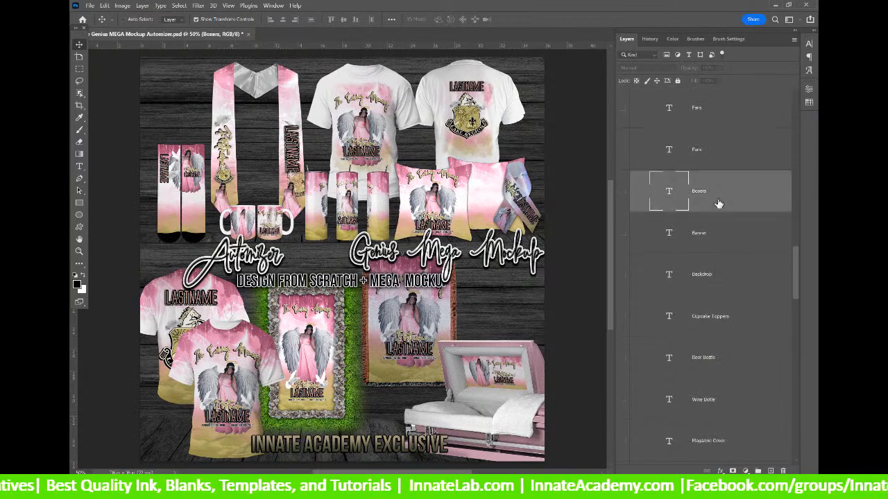
left_click(702, 247)
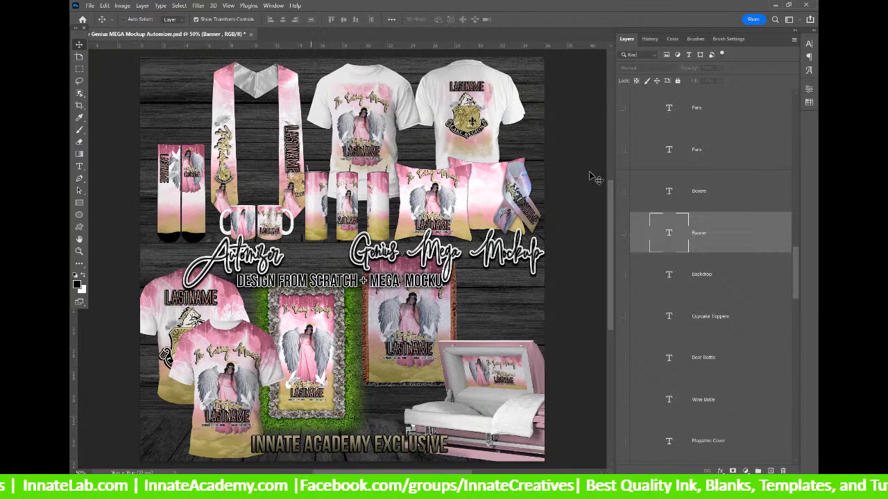
left_click(627, 286)
scroll(627, 285, "down", 2)
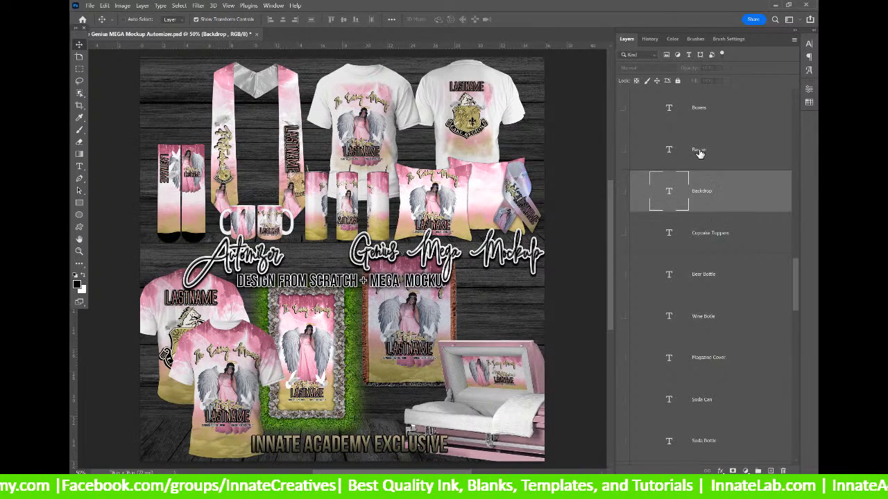
left_click(722, 246)
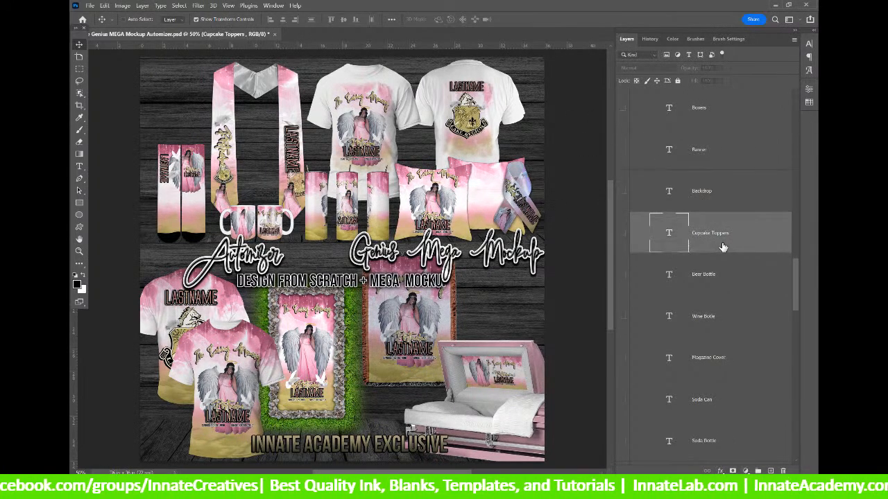
scroll(722, 247, "down", 2)
left_click(718, 199)
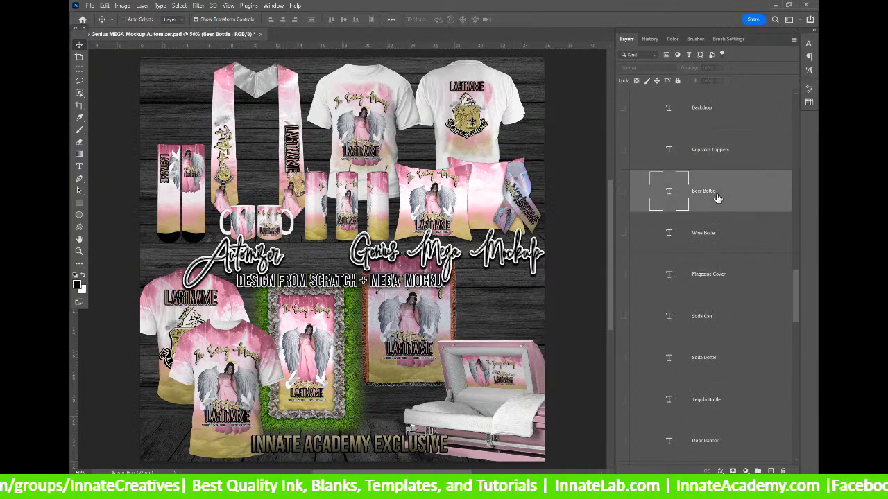
scroll(718, 199, "down", 2)
left_click(724, 152)
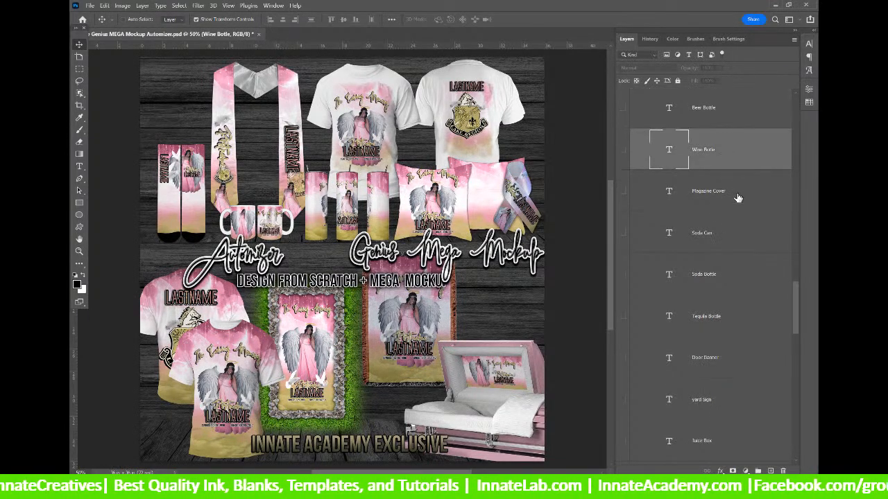
left_click(739, 199)
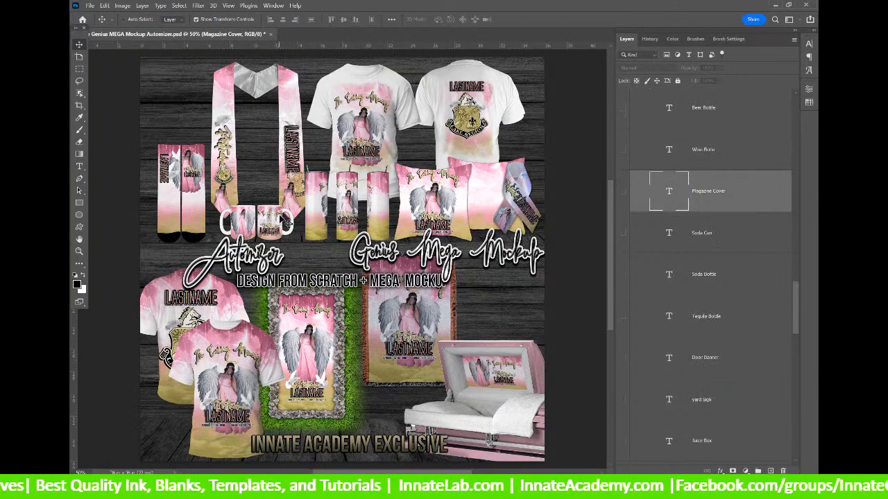
left_click(730, 246)
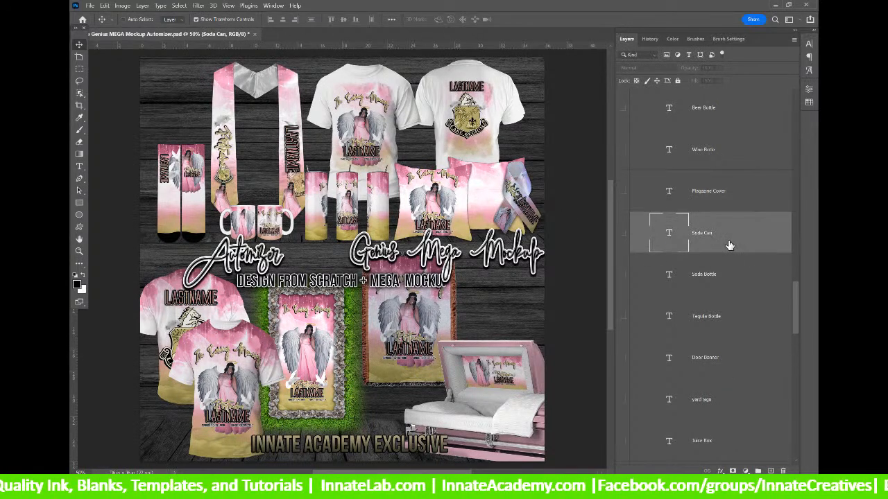
left_click(735, 277)
scroll(735, 278, "down", 1)
left_click(734, 277)
scroll(733, 282, "down", 2)
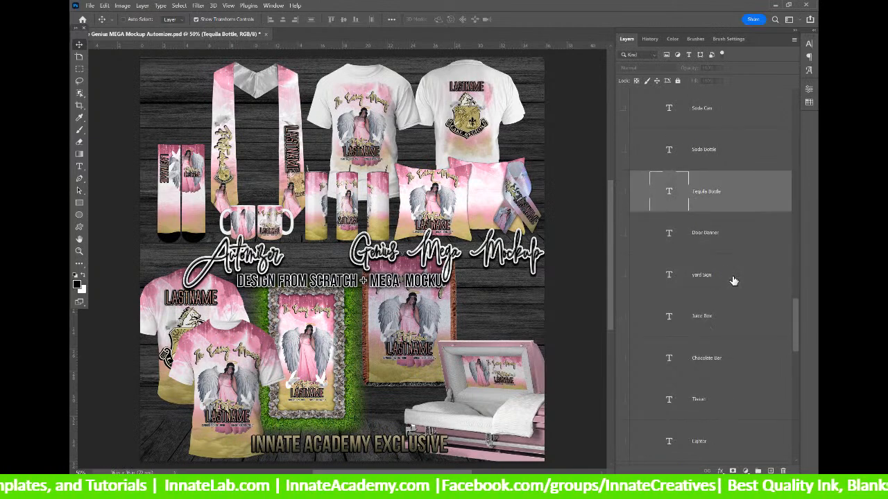
left_click(727, 249)
left_click(659, 287)
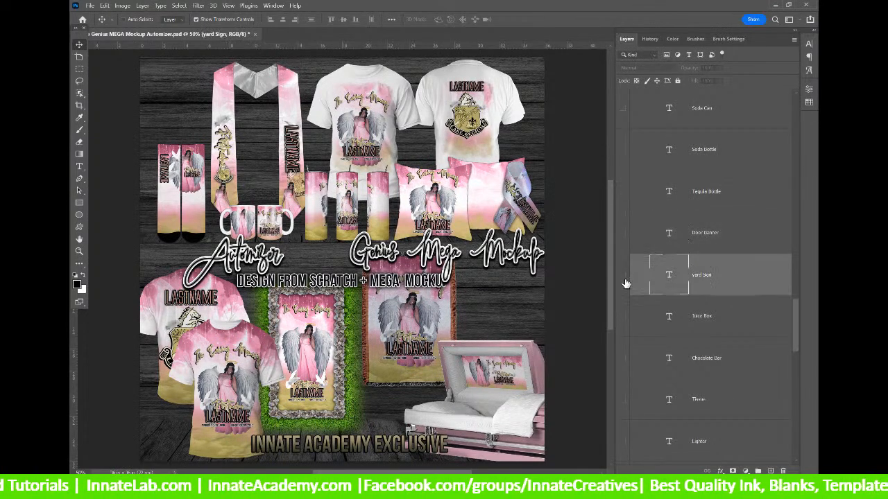
scroll(666, 280, "down", 3)
left_click(721, 190)
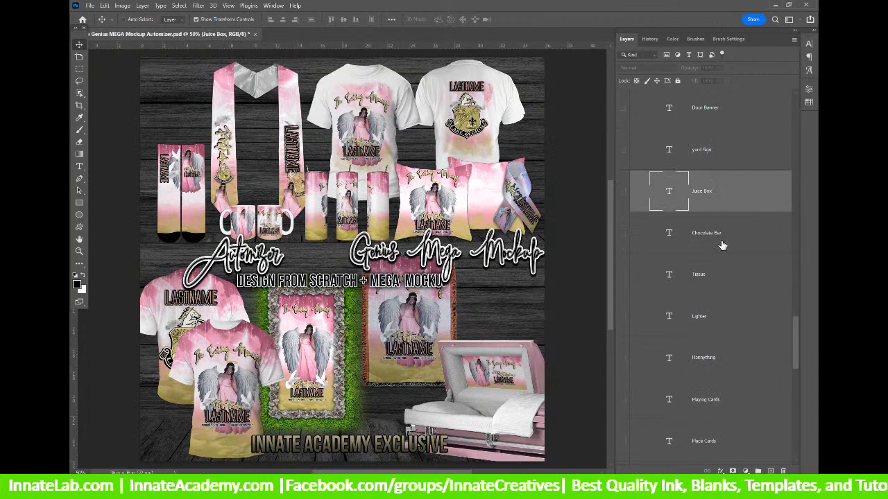
left_click(722, 245)
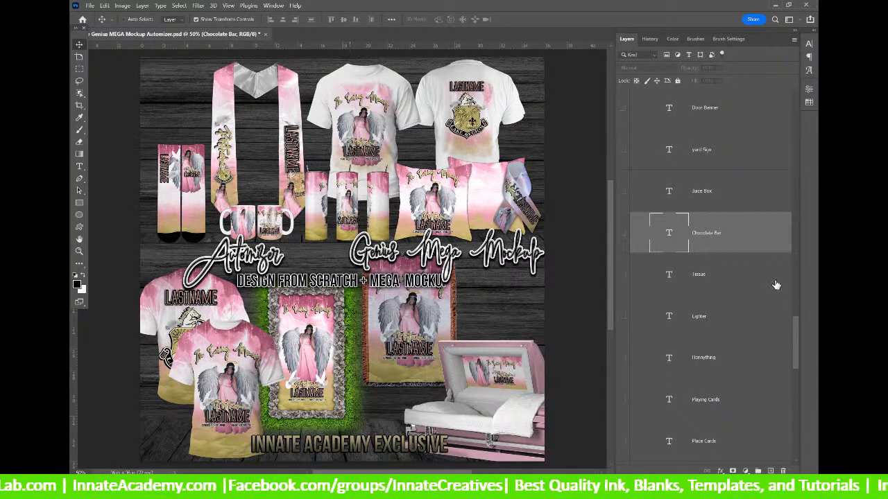
left_click(638, 272)
scroll(643, 256, "down", 1)
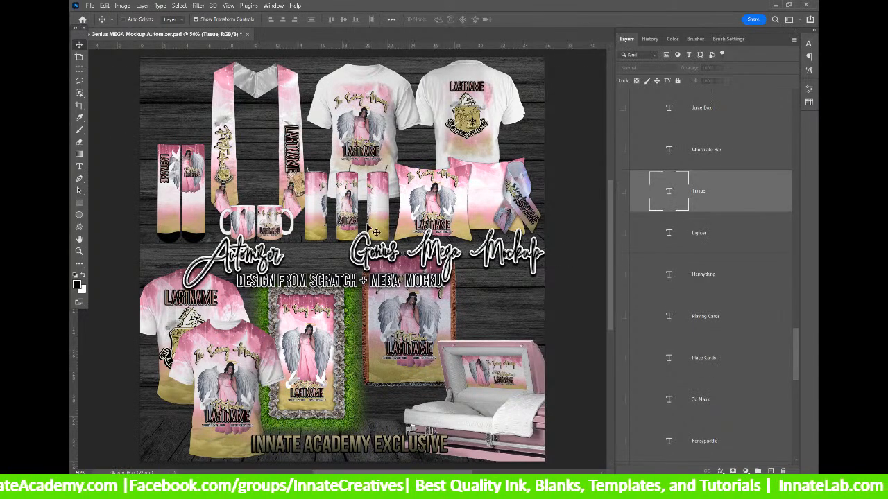
left_click(693, 233)
left_click(663, 286)
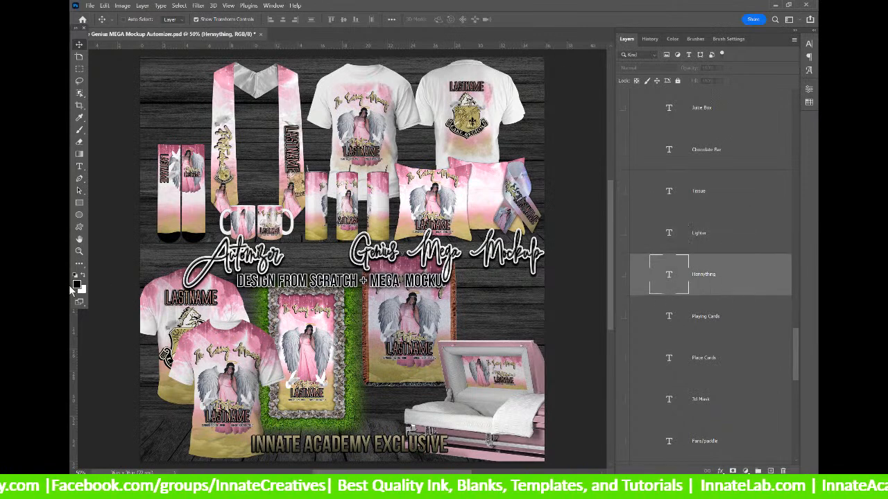
left_click(715, 319)
left_click(724, 361)
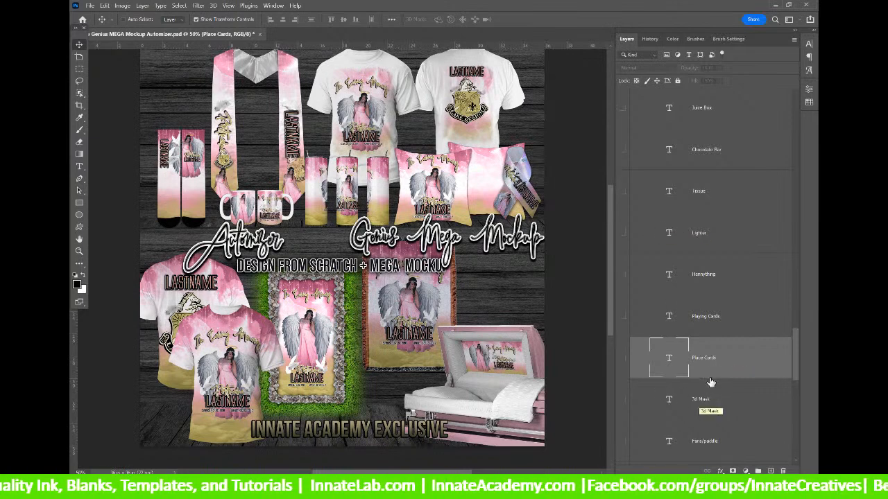
Review the 3d Mask, Fans/paddle and Admission Ticket layers and delete the duplicate Banner layer.
left_click(691, 402)
scroll(694, 403, "down", 3)
scroll(684, 275, "down", 2)
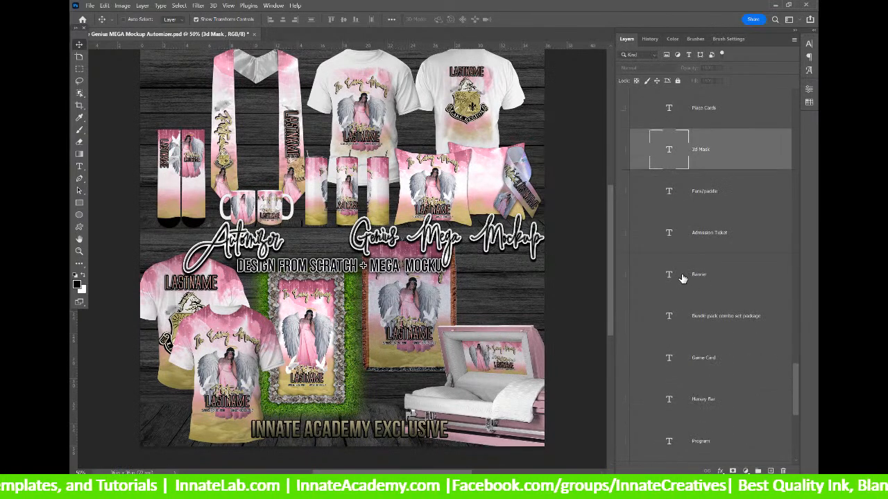
left_click(708, 204)
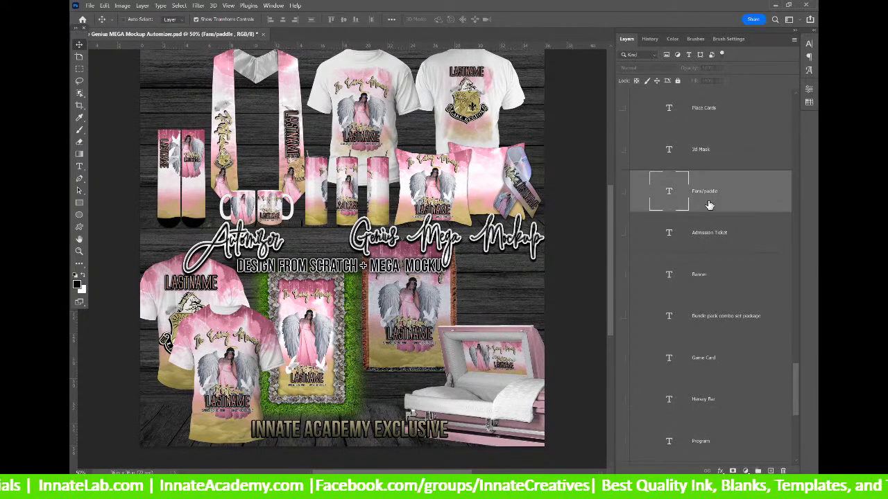
left_click(720, 246)
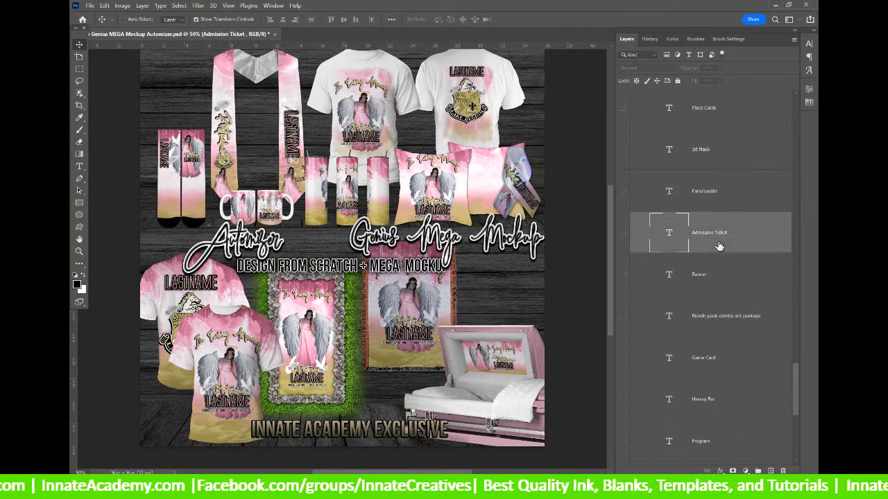
left_click(716, 276)
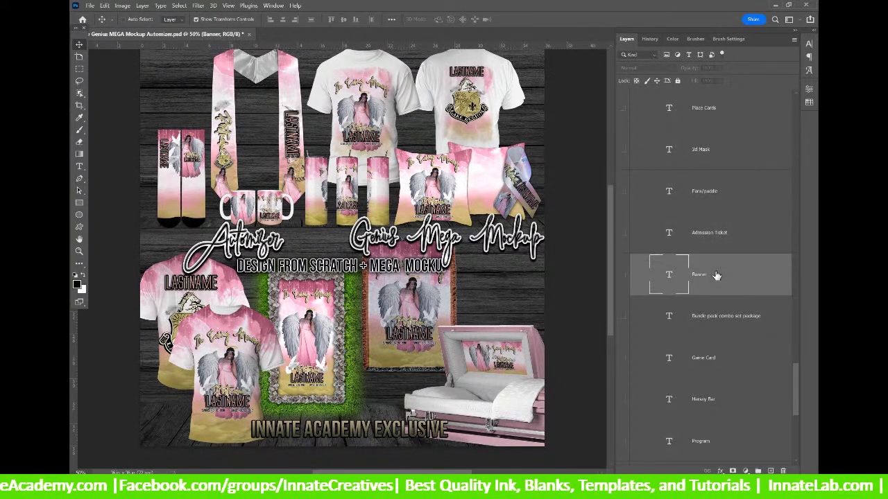
scroll(717, 275, "down", 2)
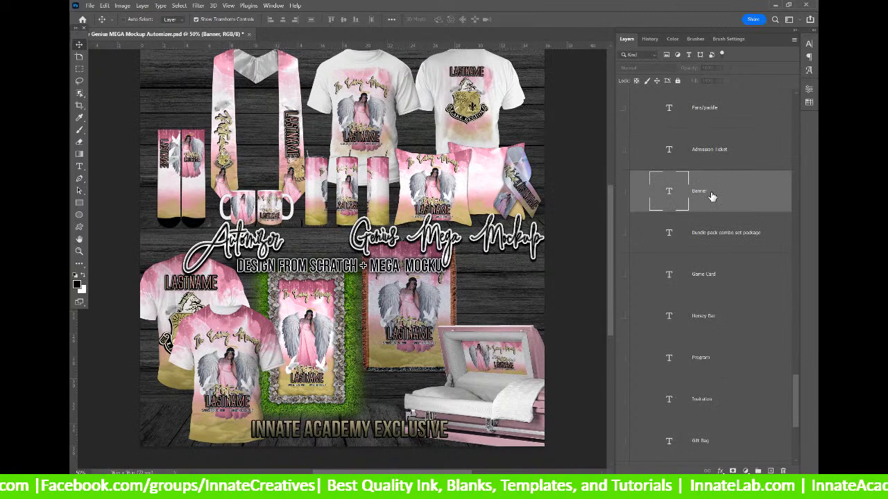
key("Delete")
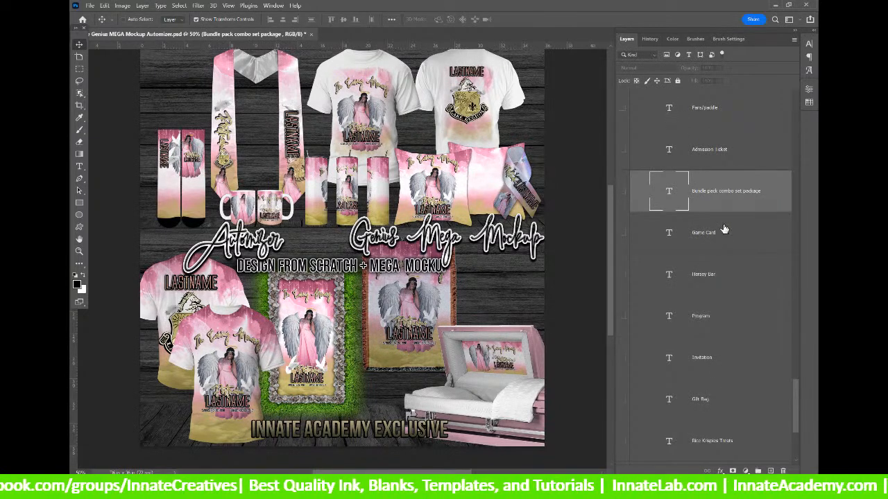
Move through the Game Card and Hersey Bar layers to the Program layer.
scroll(721, 208, "down", 2)
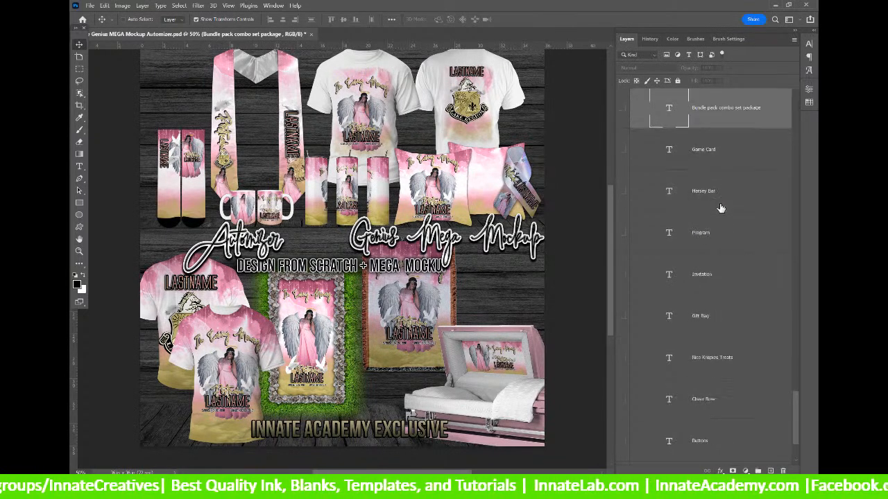
left_click(725, 169)
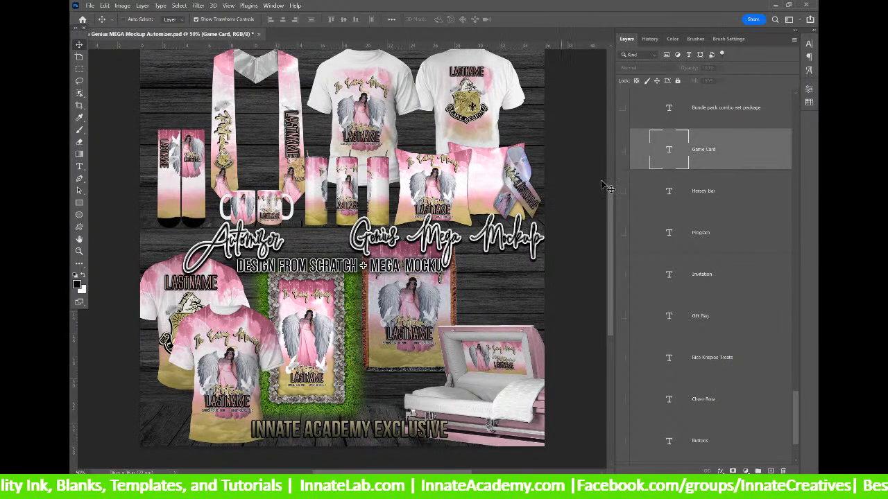
left_click(727, 211)
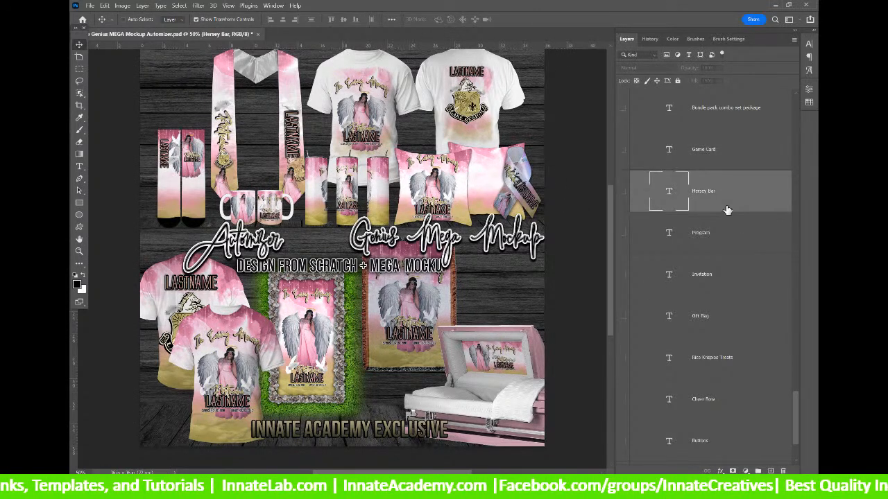
scroll(728, 210, "down", 1)
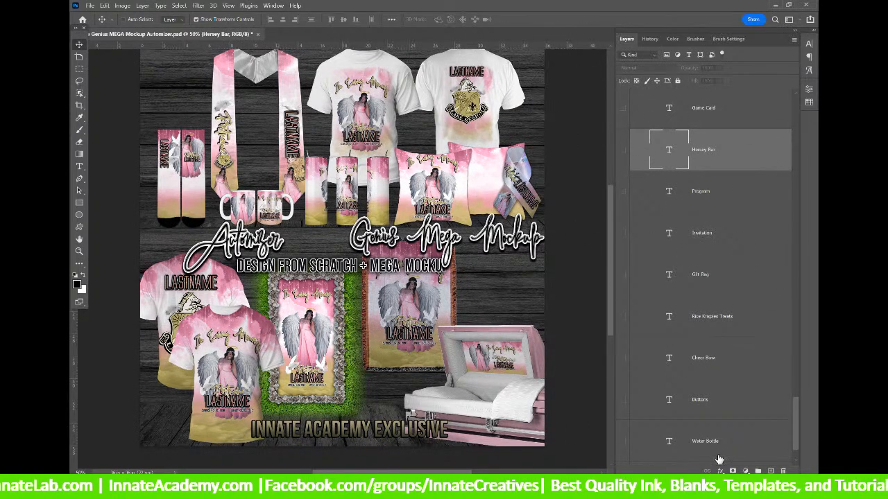
left_click(709, 212)
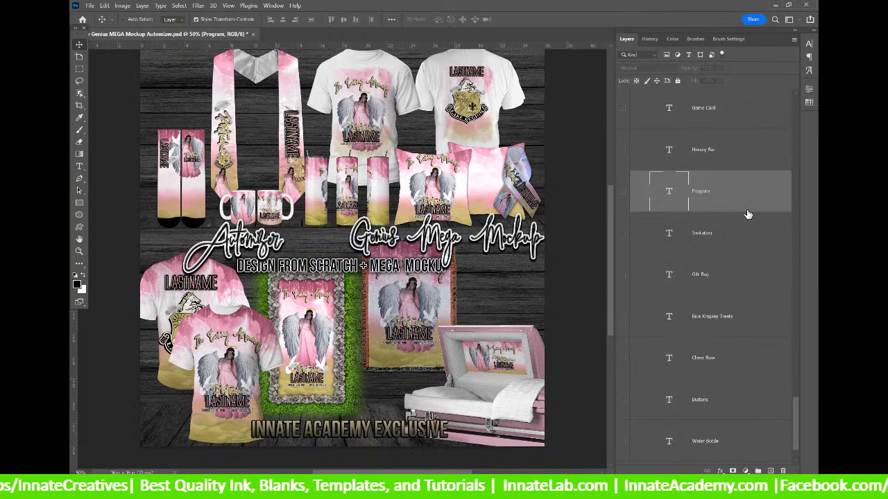
Select the Invitation product layer and scroll further down the Layers panel.
left_click(747, 234)
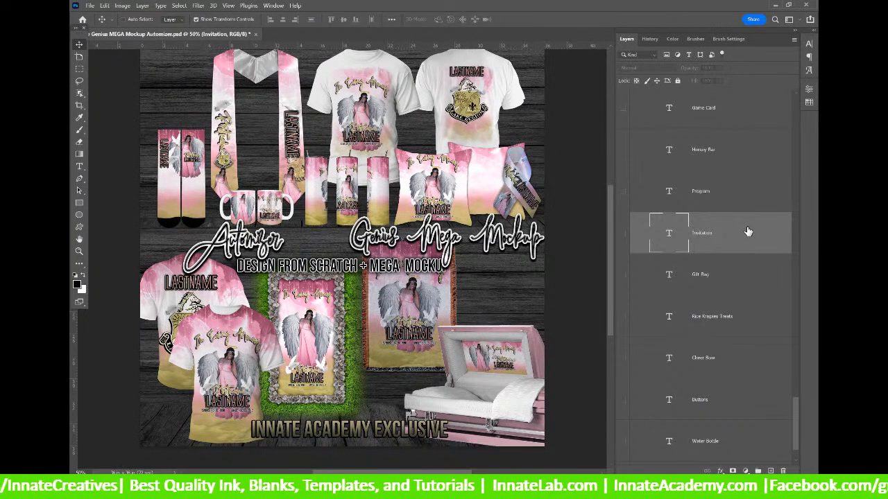
scroll(748, 231, "down", 1)
Select the Gift Bag layer, then move down to the Rice Krispies Treats layer.
left_click(747, 236)
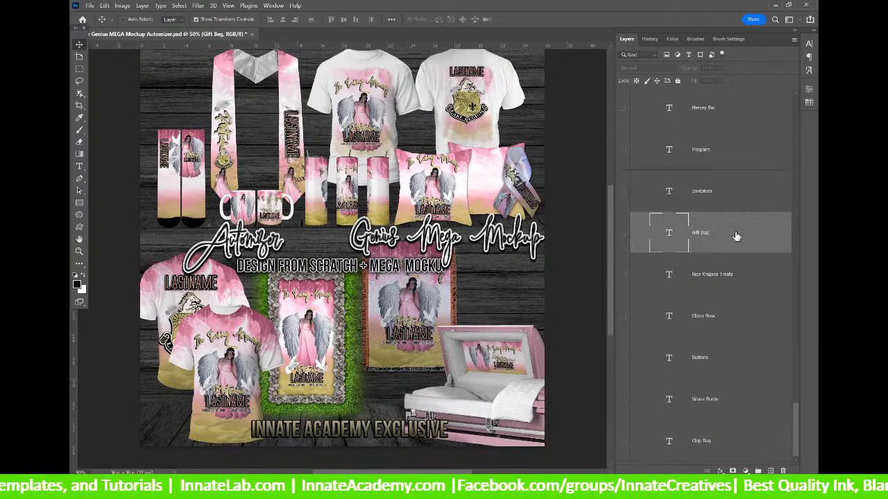
scroll(736, 237, "down", 1)
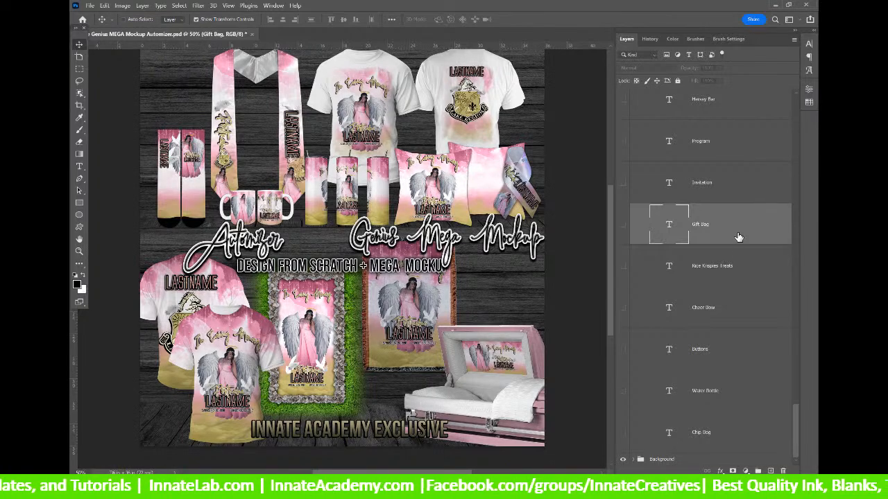
left_click(747, 273)
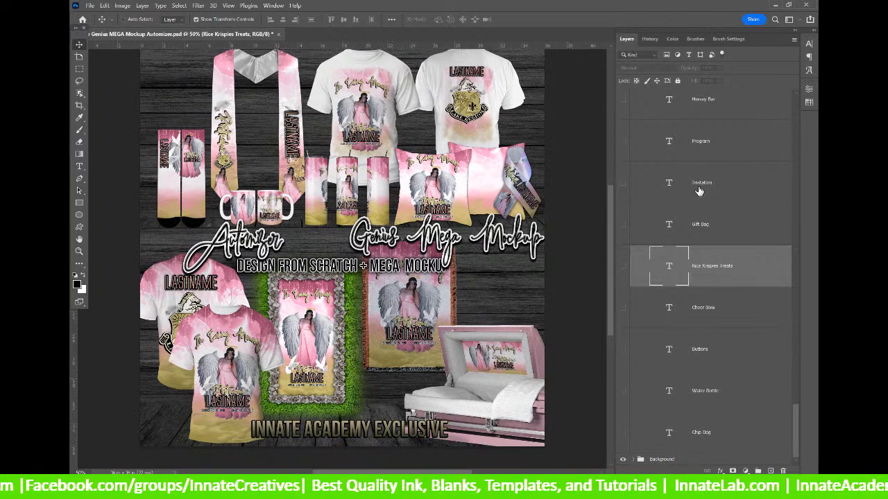
Select the Buttons, Water Bottle and Chip Bag layers in turn.
left_click(737, 364)
left_click(733, 407)
left_click(733, 431)
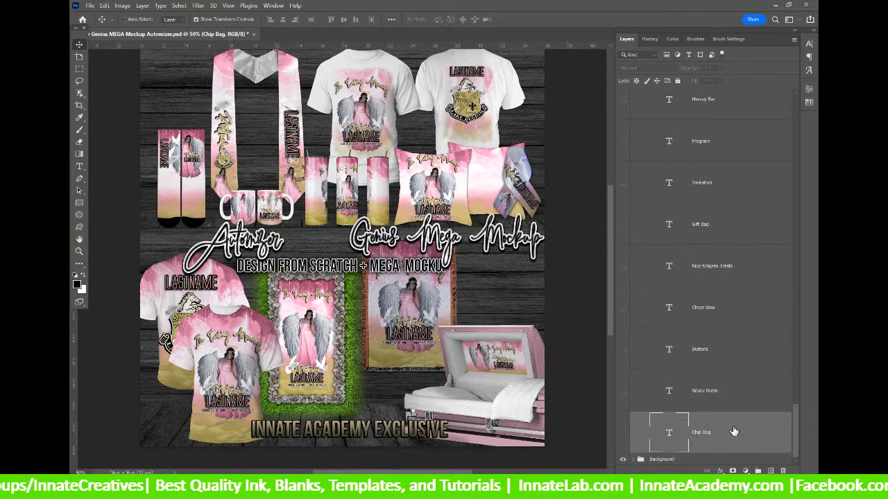
Scroll up through the Layers panel to review the remaining product layers.
scroll(737, 425, "up", 4)
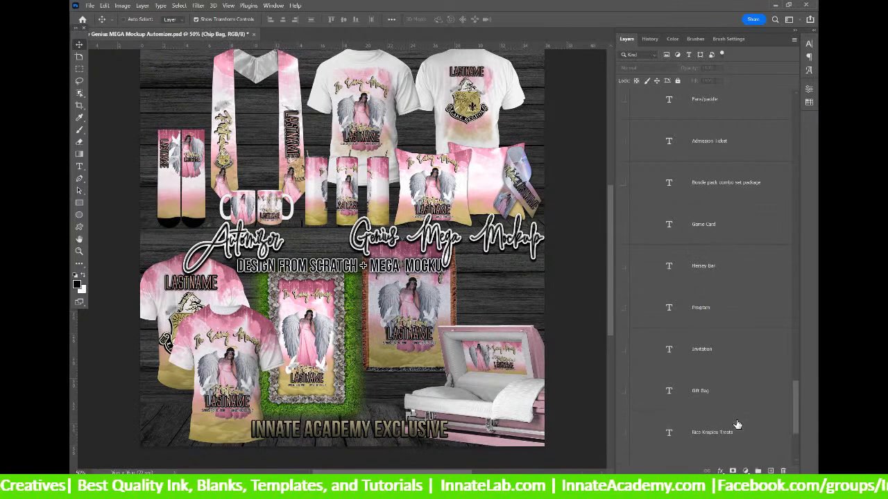
scroll(737, 425, "down", 1)
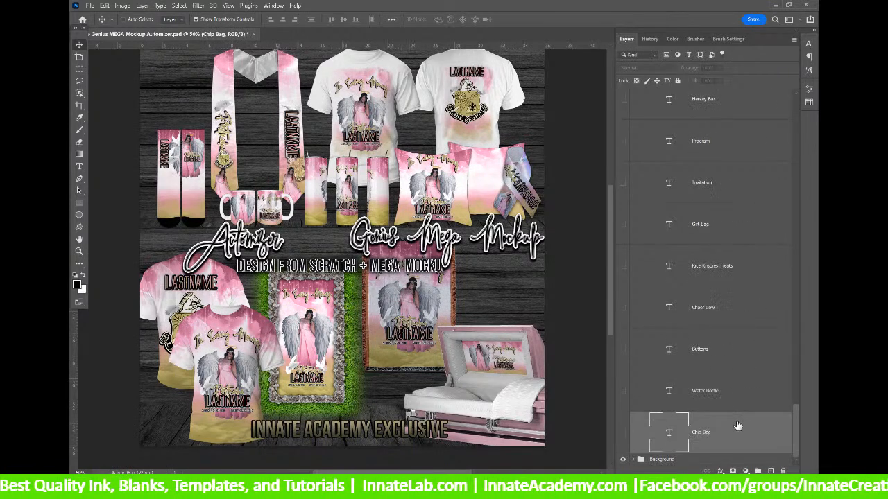
scroll(718, 427, "up", 2)
scroll(717, 431, "up", 5)
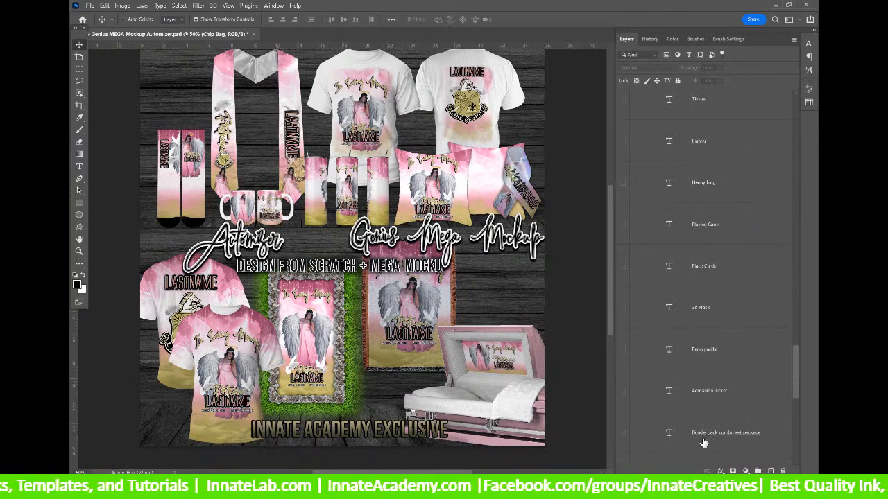
scroll(702, 445, "up", 15)
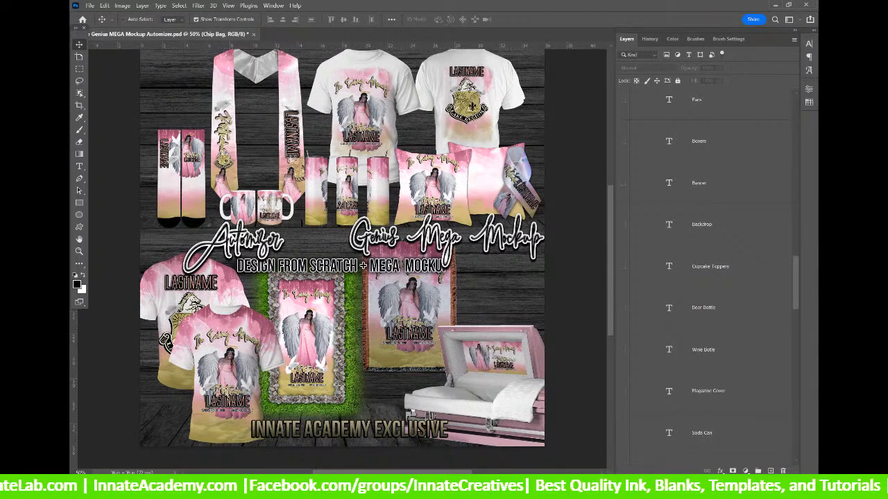
Reload the Facebook profile in Chrome and scroll down to the Genius MEGA Mockup video post.
key("alt+Tab")
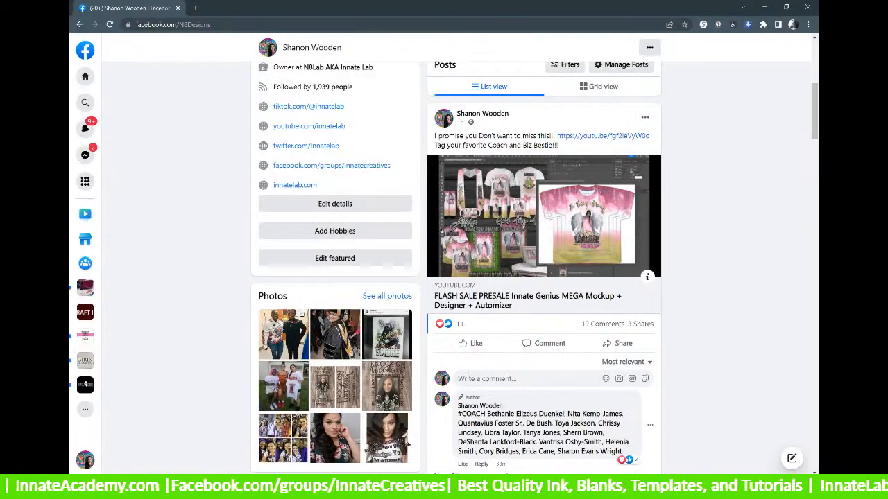
left_click(110, 25)
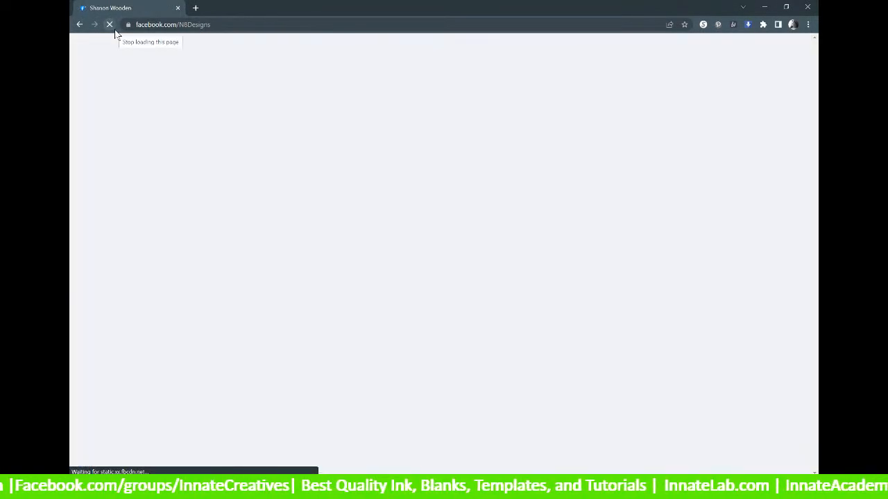
scroll(417, 187, "down", 2)
scroll(417, 188, "down", 3)
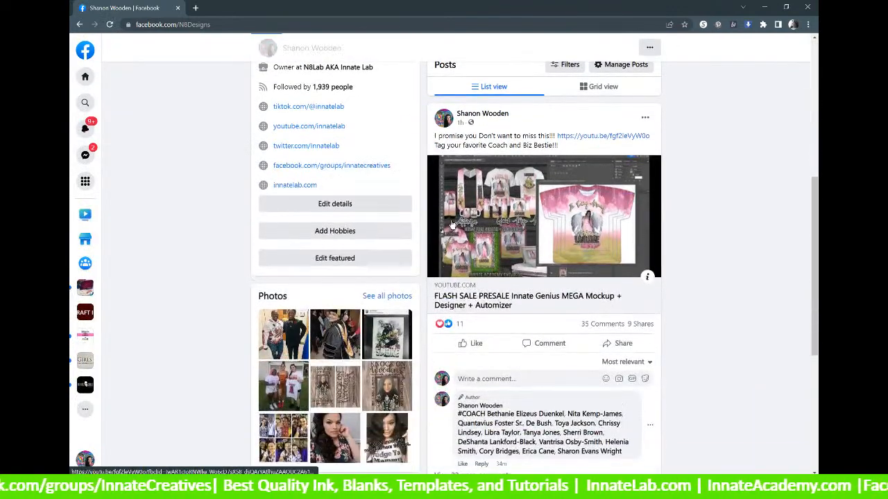
scroll(669, 295, "down", 1)
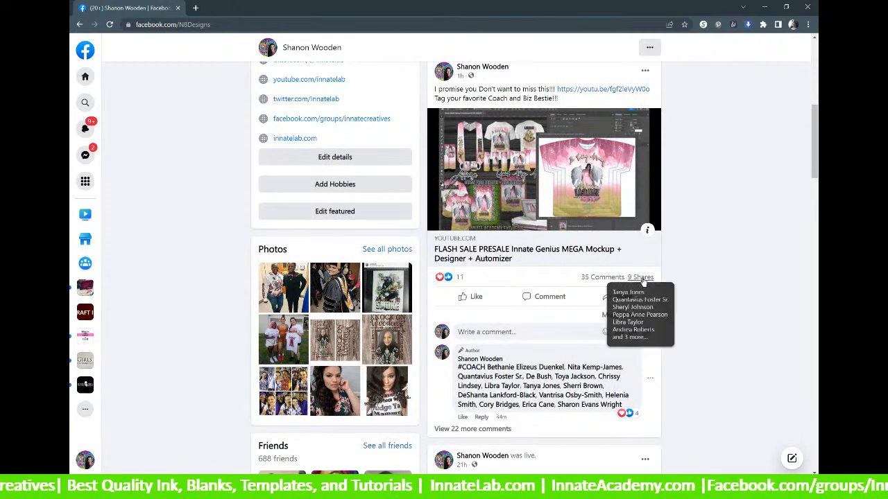
scroll(680, 236, "down", 1)
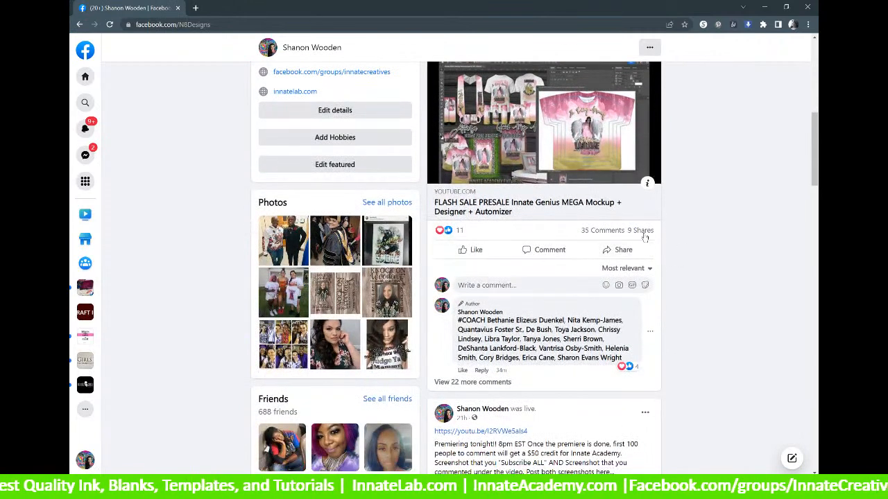
mouse_move(645, 237)
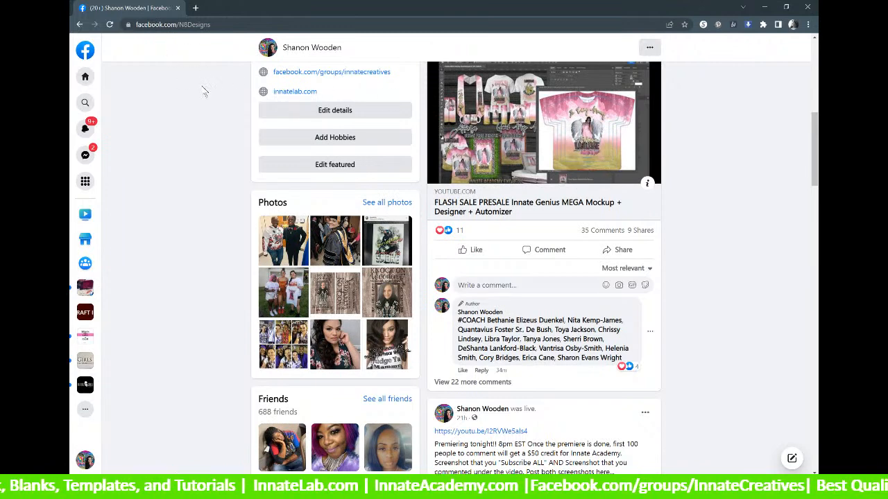
mouse_move(444, 486)
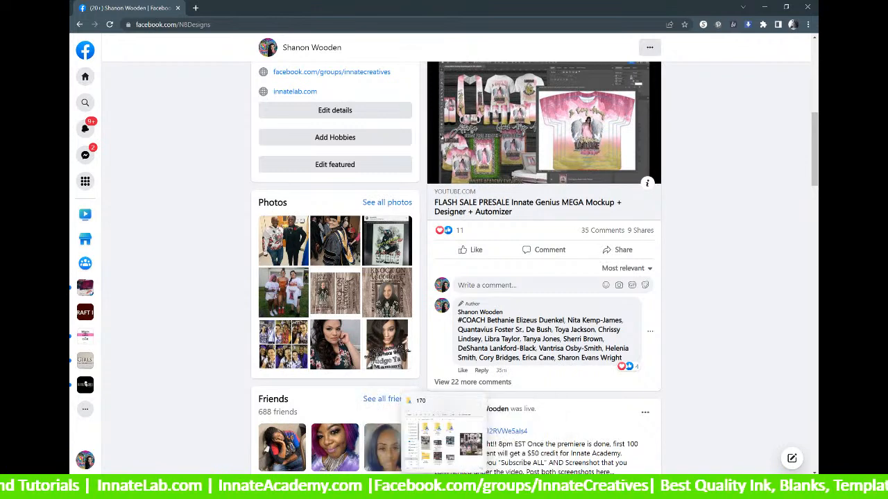
Back in Photoshop, delete the Original Smart Templates group from the Layers panel.
left_click(444, 433)
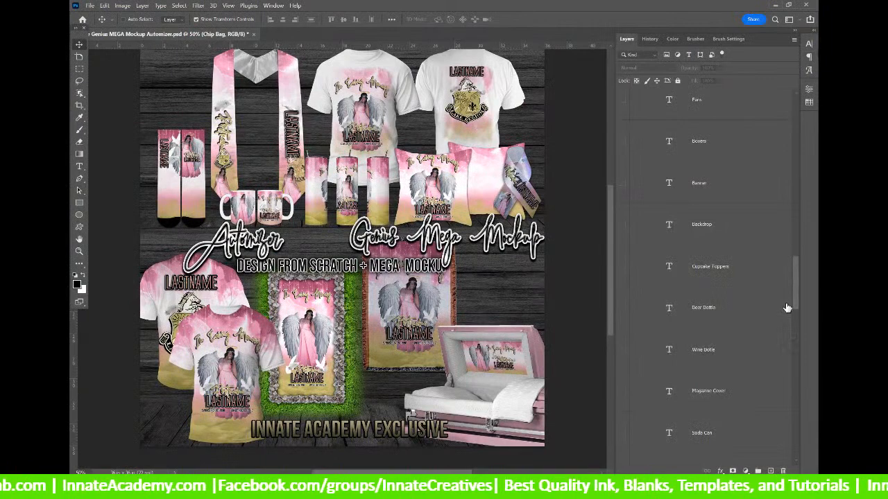
left_click_drag(796, 288, 809, 104)
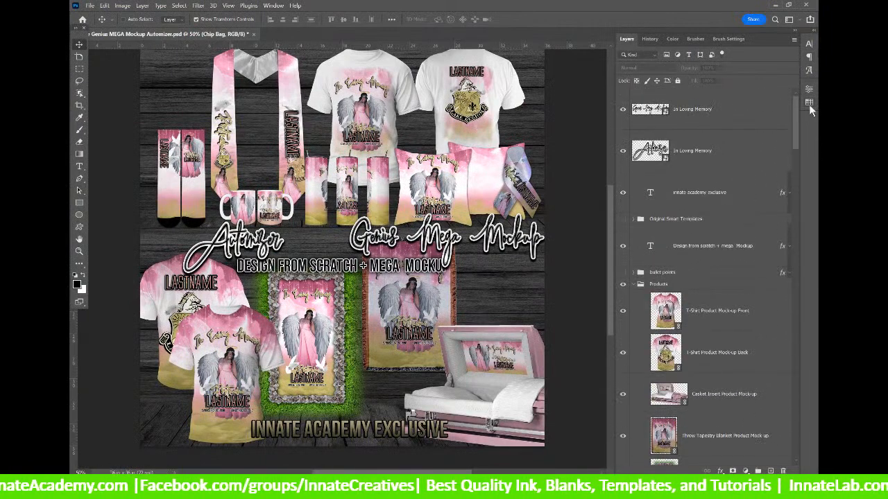
scroll(633, 289, "down", 10)
scroll(633, 291, "up", 4)
scroll(633, 290, "up", 5)
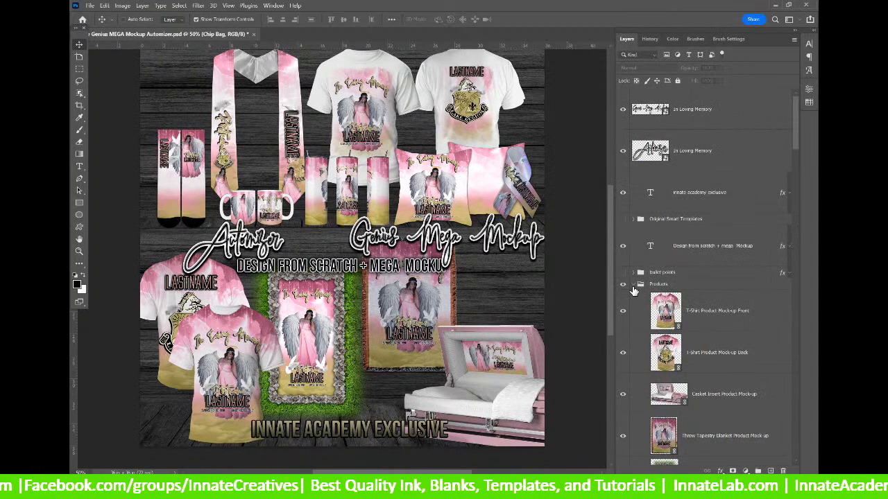
left_click(673, 220)
key("Delete")
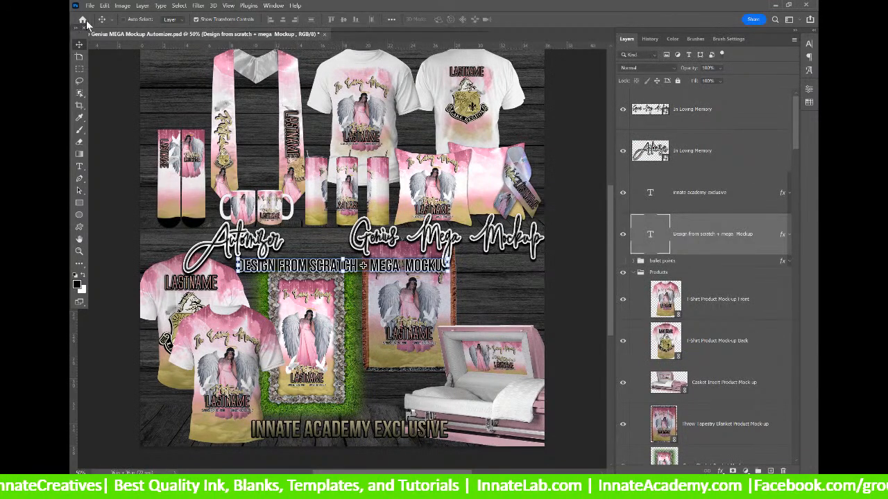
Rename the Desktop's Genius Automizer folder to 'Genius Automizer Test' and return to Photoshop.
left_click(443, 487)
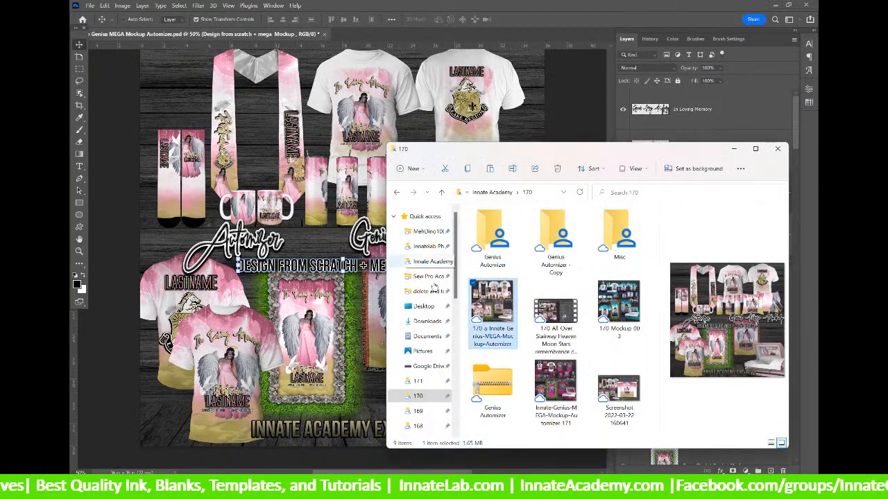
left_click(424, 307)
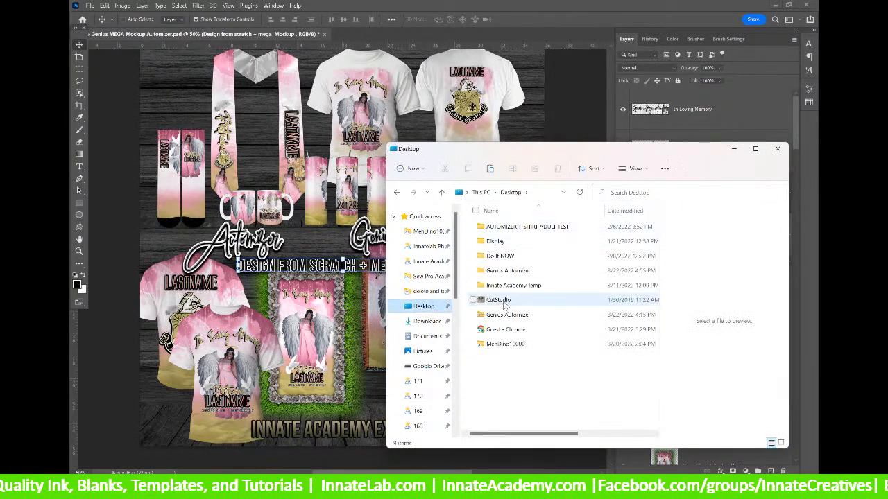
left_click(512, 272)
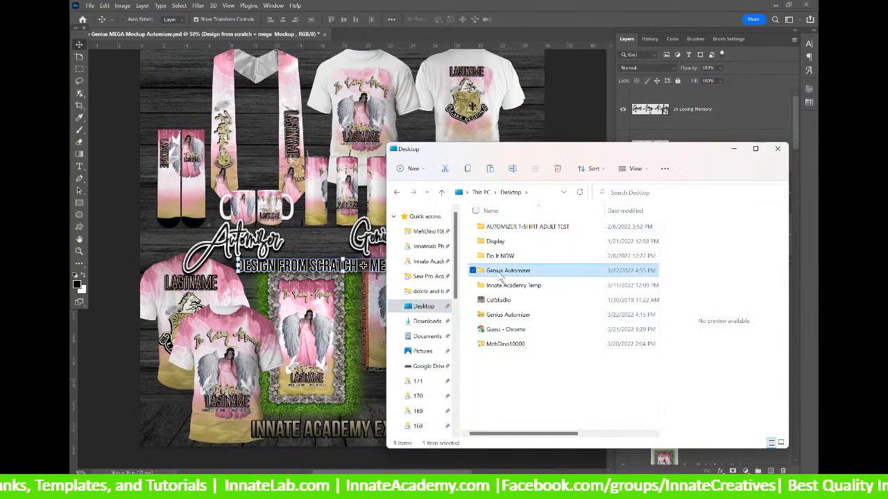
left_click(531, 270)
type("Test")
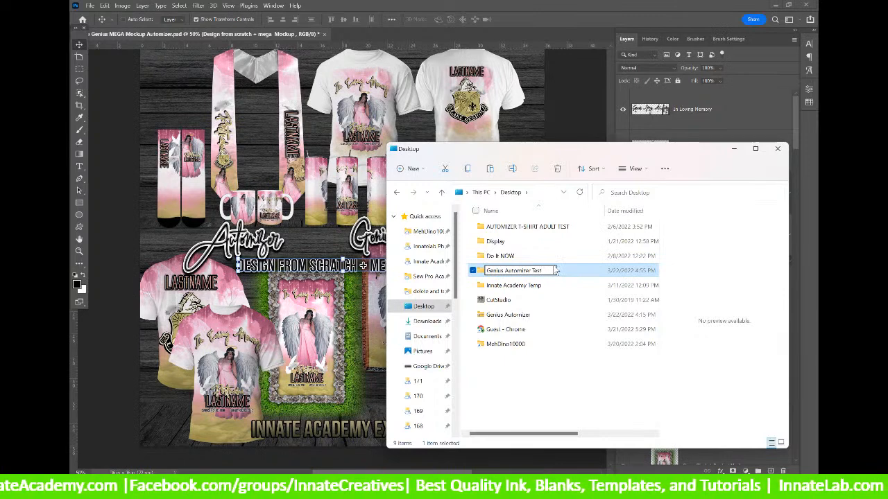
key("Return")
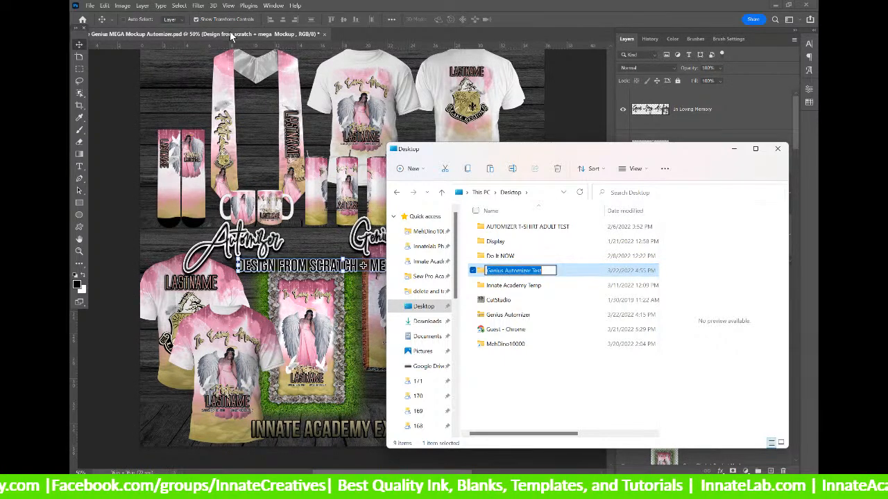
left_click(305, 36)
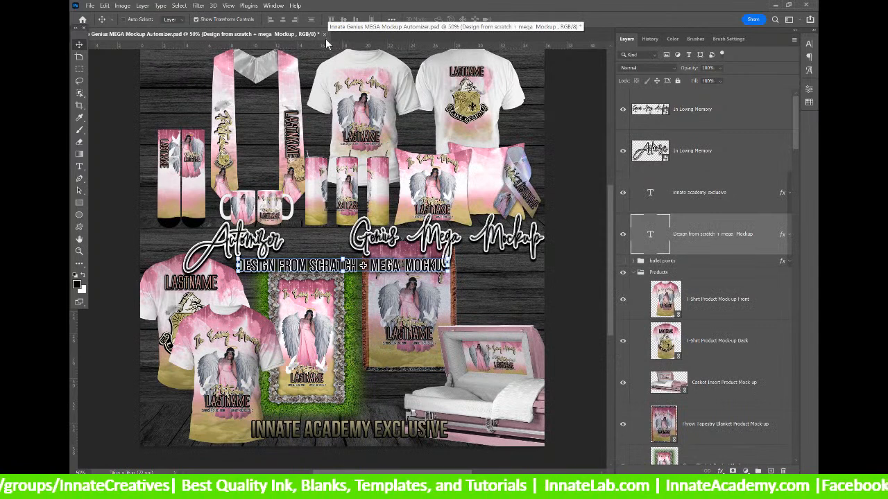
Close the mockup document, saving its changes.
left_click(325, 33)
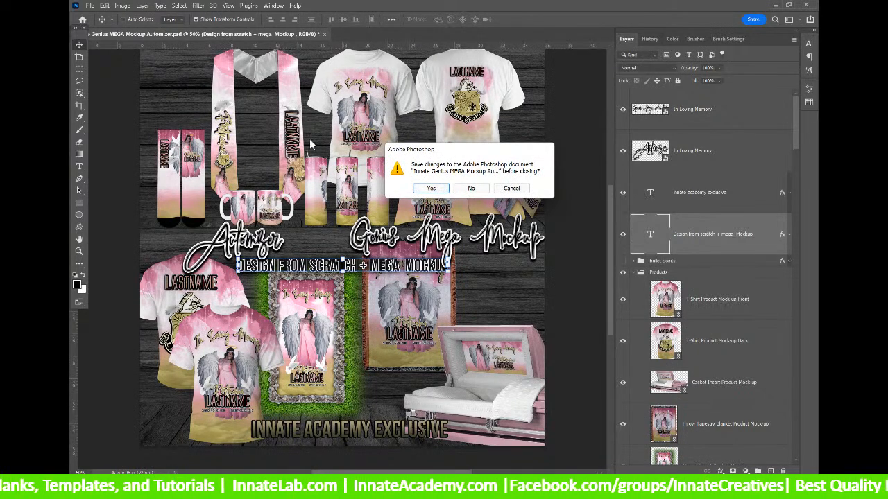
left_click(430, 189)
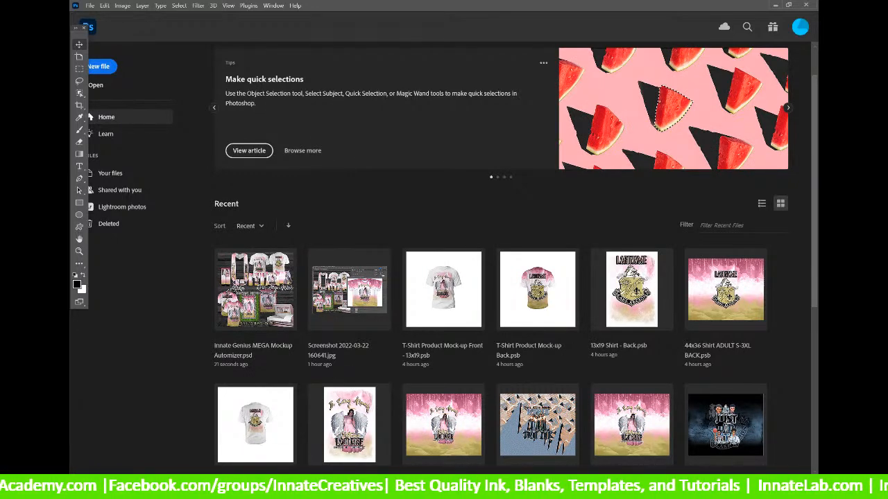
In File Explorer, go into Genius Automizer Test, then its Genius Automizer folder.
key("alt+Tab")
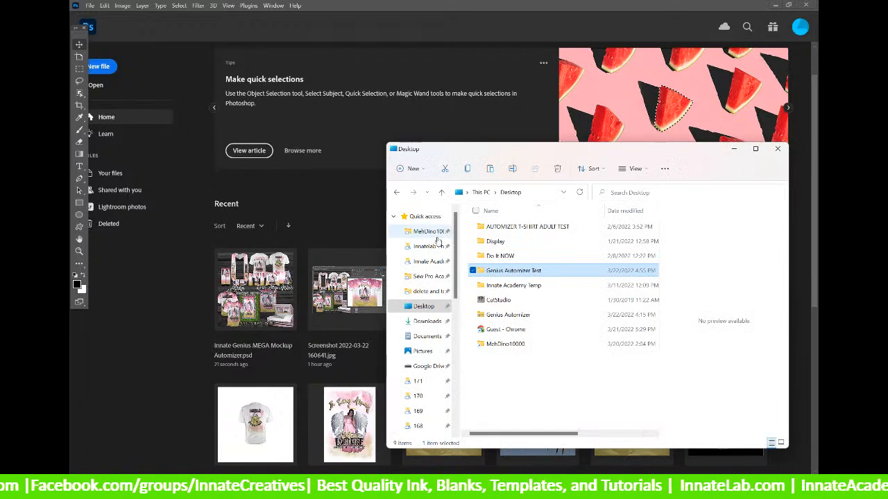
double_click(500, 272)
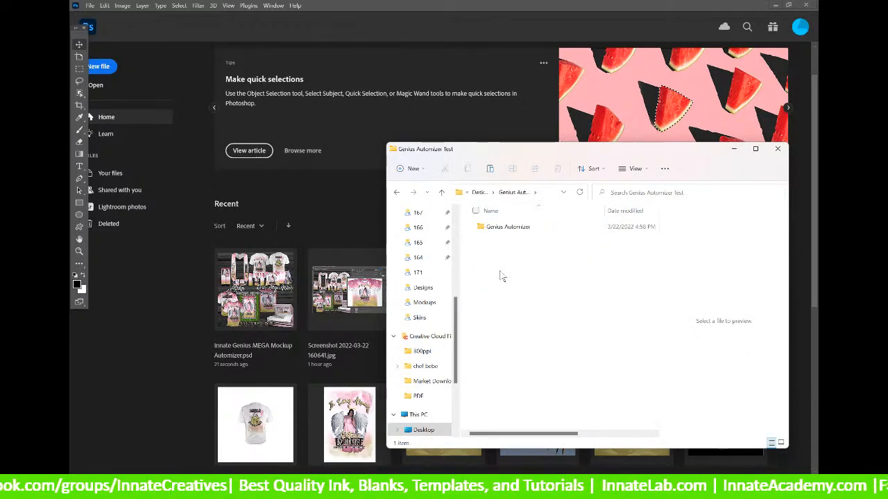
left_click(492, 228)
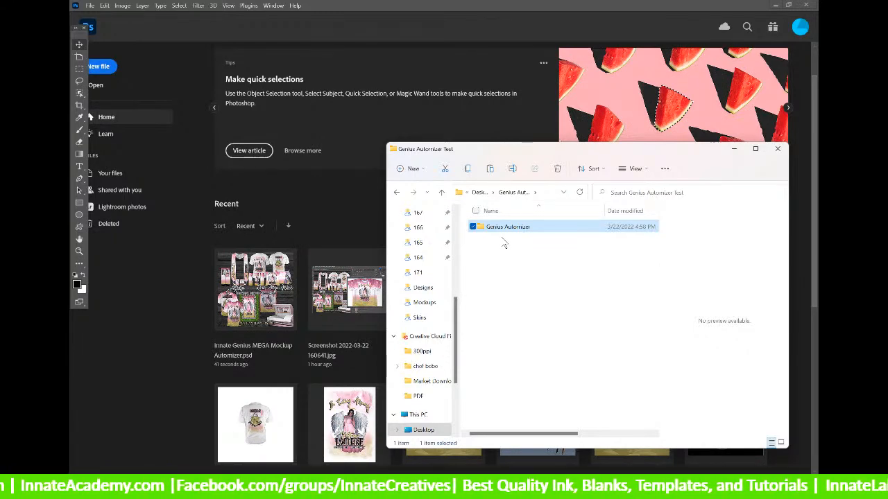
double_click(500, 230)
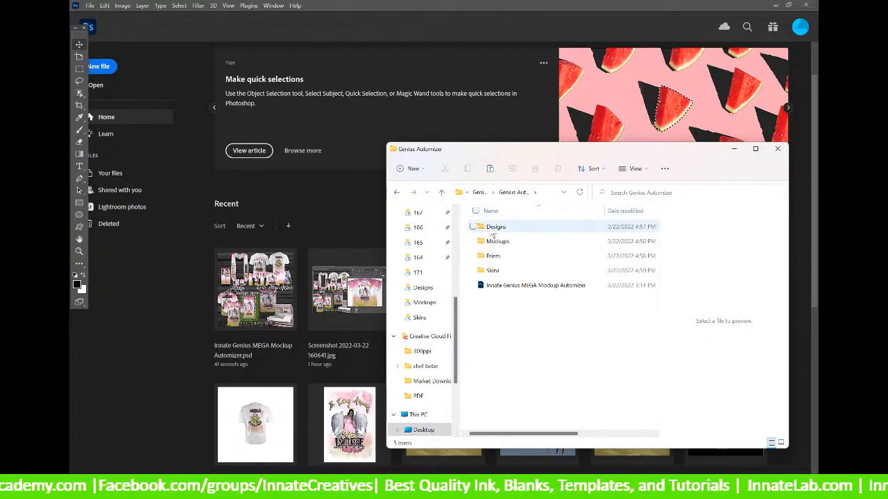
Look over the Designs, Mockups, Prints and Skins folders, then open the Innate Genius MEGA Mockup Automizer PSD.
left_click(491, 231)
left_click(496, 242)
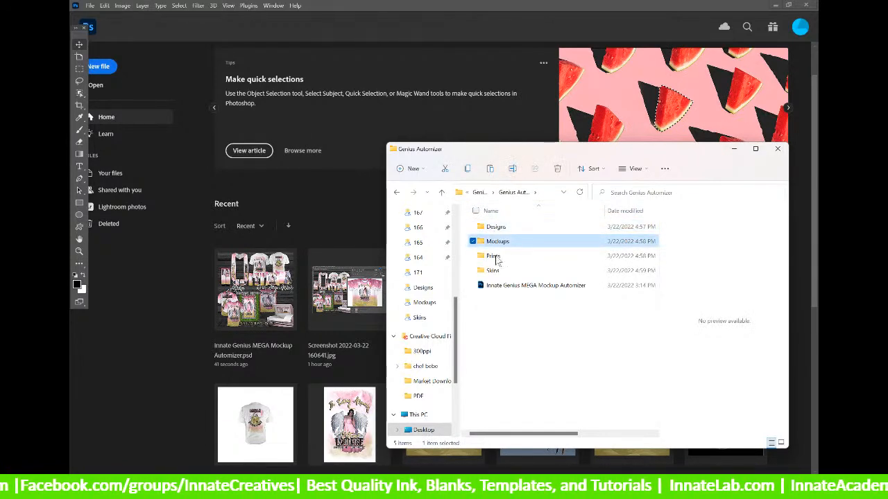
left_click(494, 257)
left_click(492, 270)
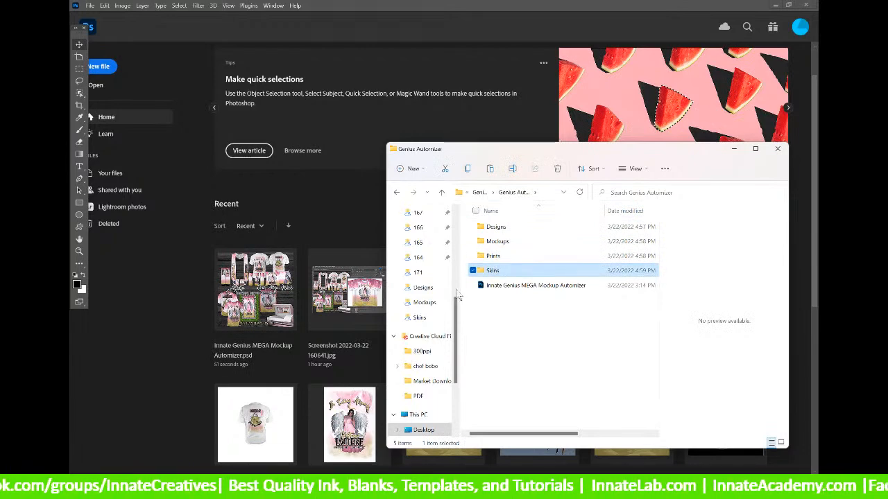
left_click(500, 287)
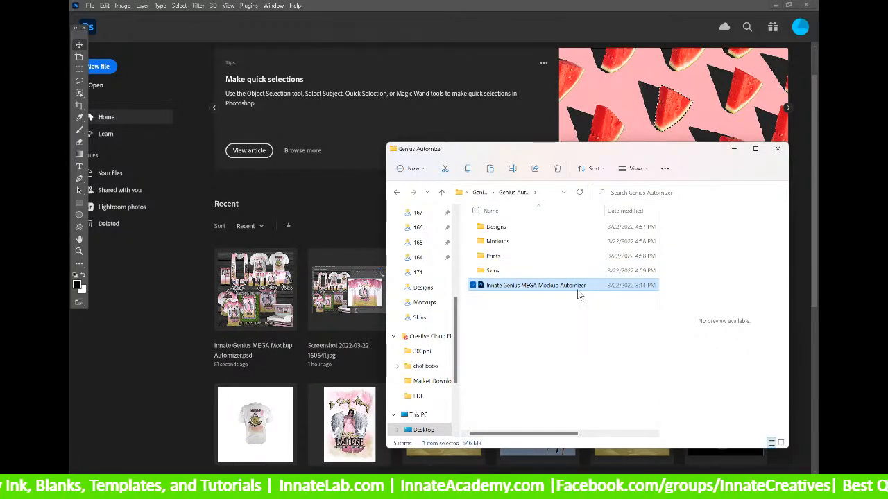
left_click(494, 290)
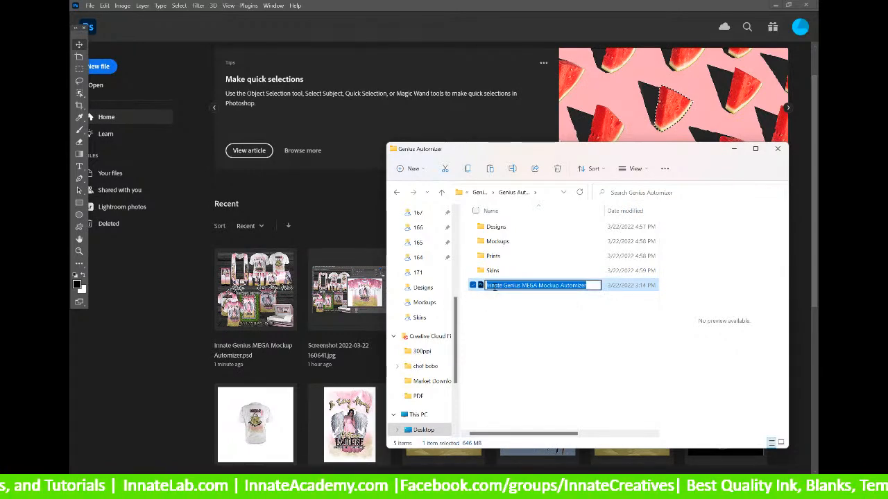
double_click(479, 286)
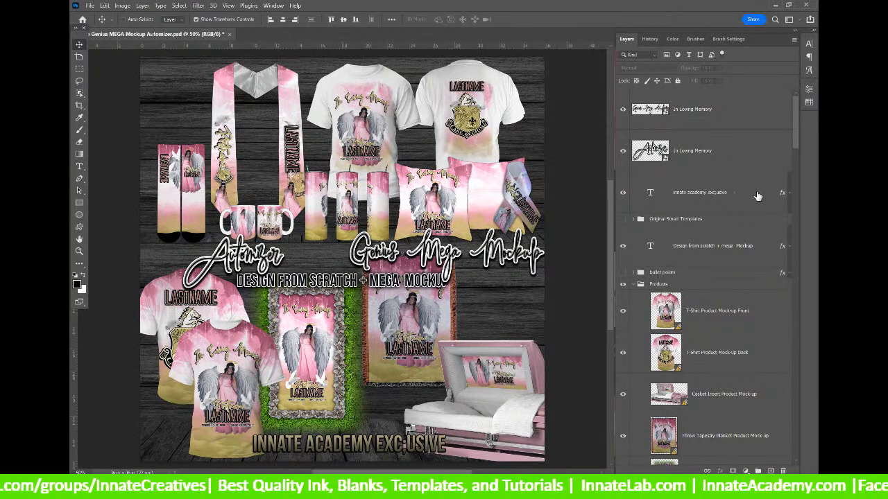
Choose Edit Contents on the T-Shirt Product Mock-up Front smart object layer.
scroll(662, 281, "down", 2)
left_click(663, 240)
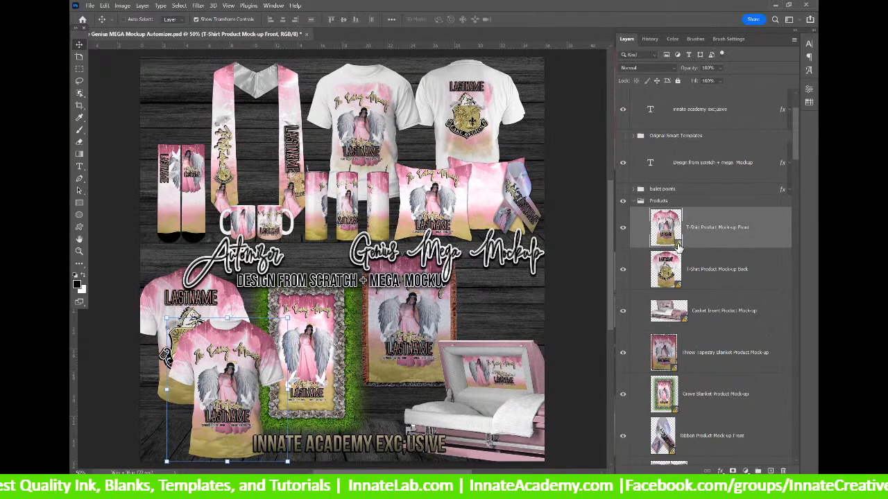
right_click(698, 229)
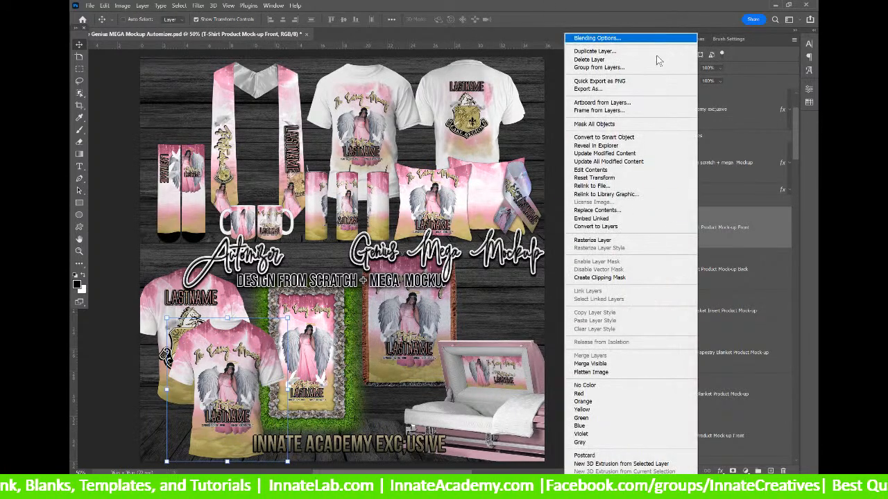
left_click(605, 169)
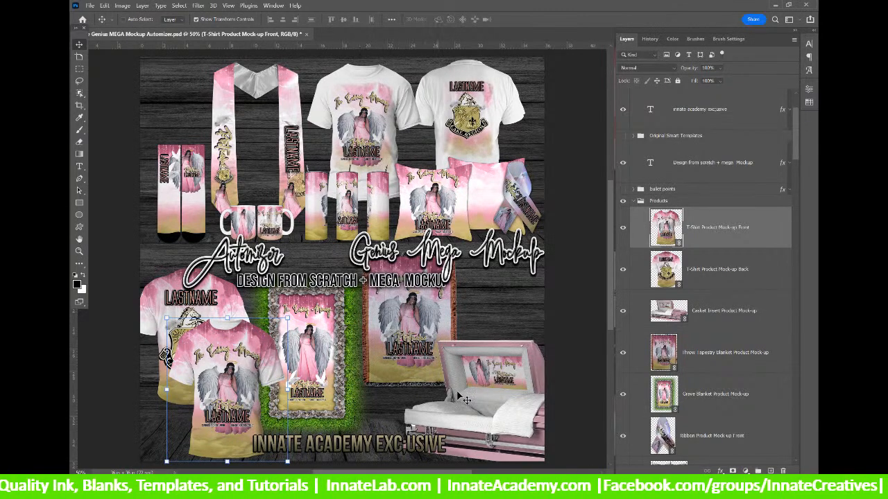
Bring back the Genius Automizer Explorer window and open its Skins folder.
left_click(486, 488)
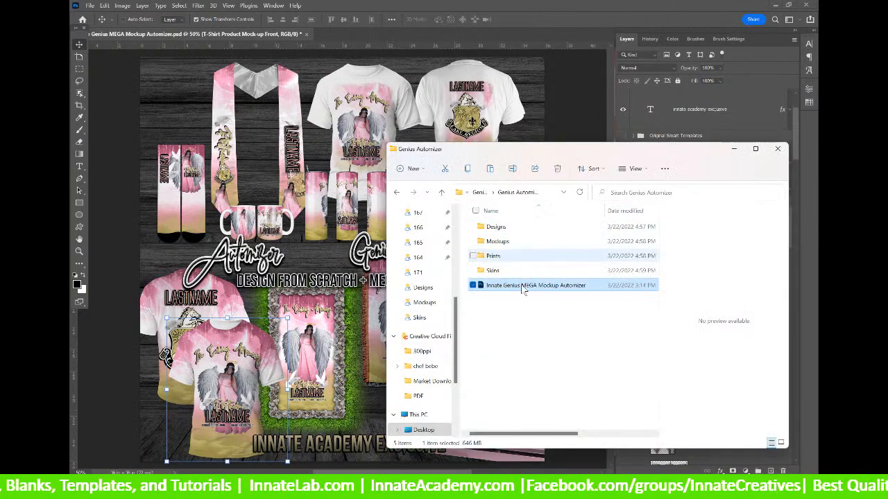
left_click(514, 272)
double_click(512, 273)
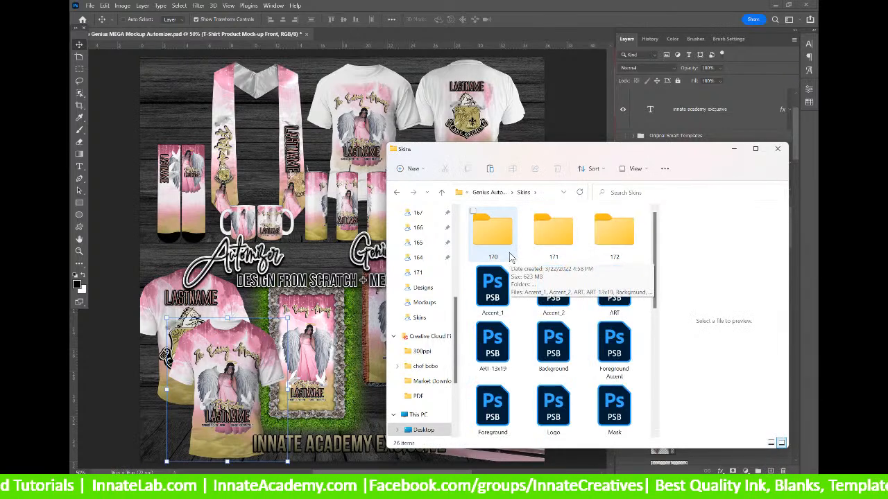
scroll(503, 250, "down", 2)
scroll(498, 244, "up", 2)
Select folders 170, 171 and 172 in turn inside Skins.
left_click(603, 237)
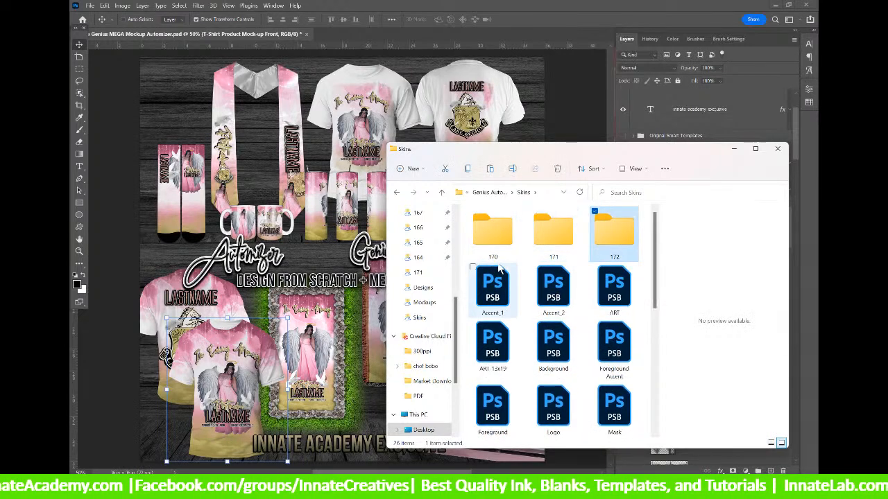
left_click(488, 235)
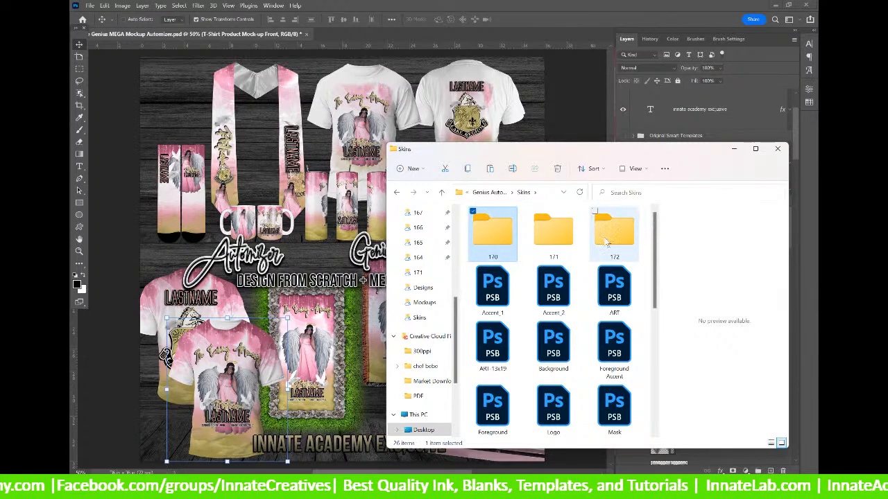
left_click(560, 239)
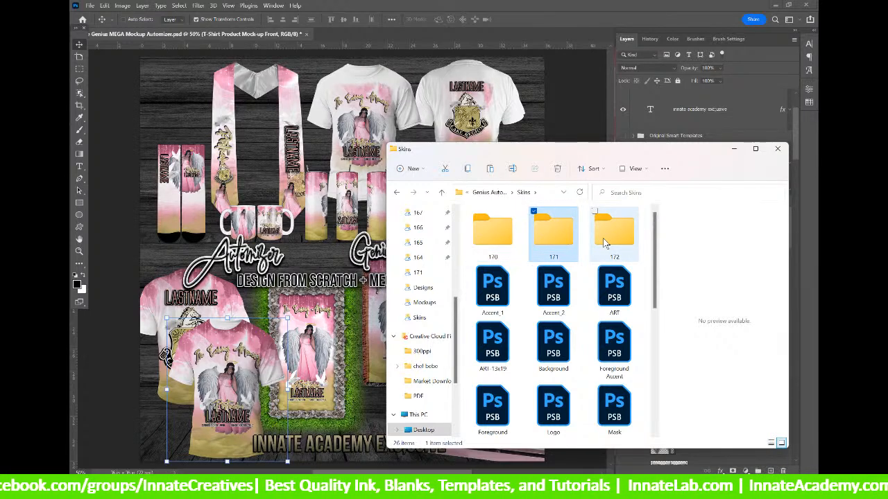
left_click(604, 243)
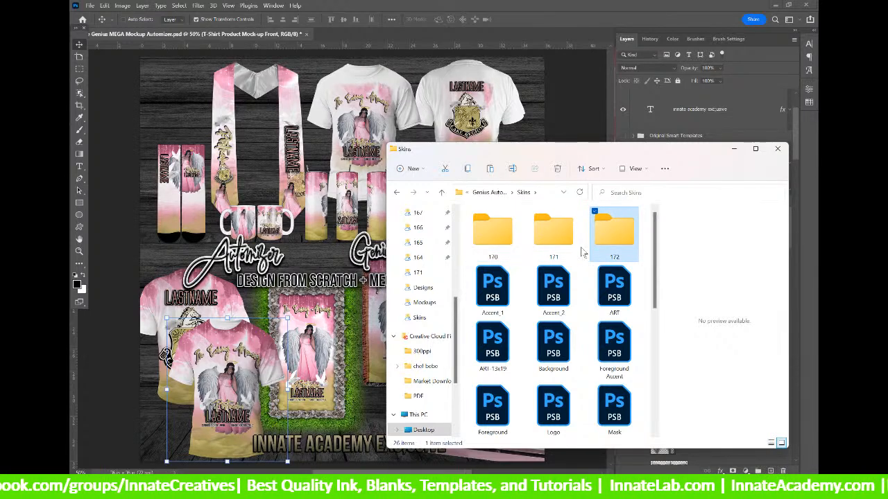
left_click(489, 249)
left_click(554, 243)
left_click(615, 242)
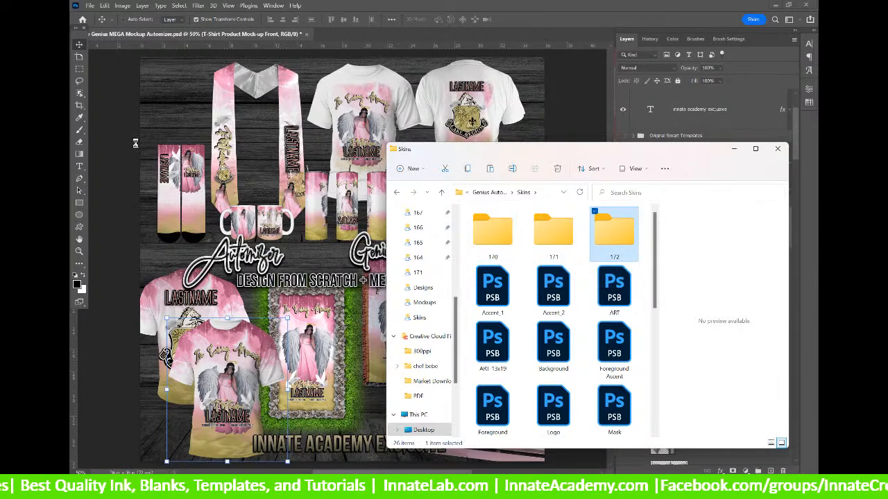
left_click(504, 239)
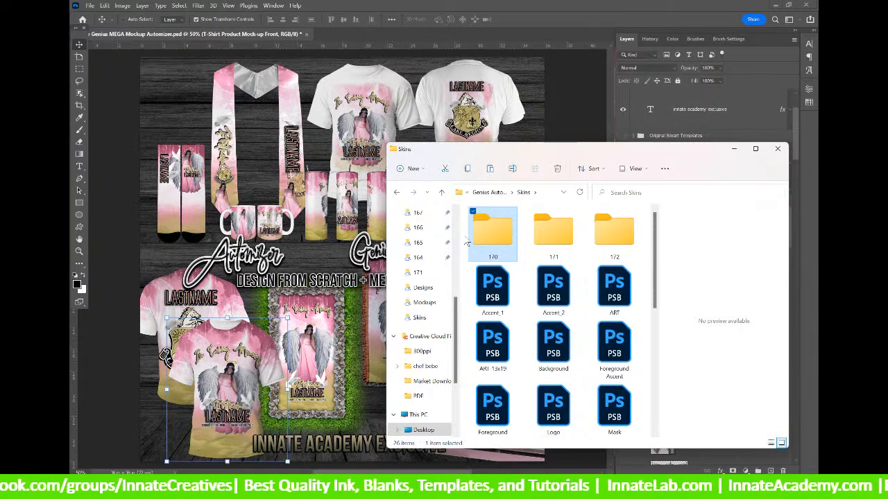
left_click(615, 236)
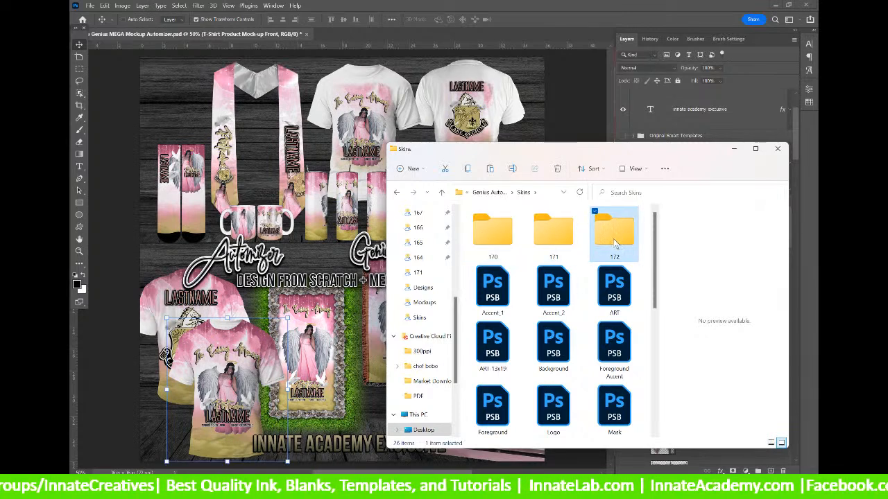
left_click(490, 242)
left_click(563, 243)
left_click(613, 242)
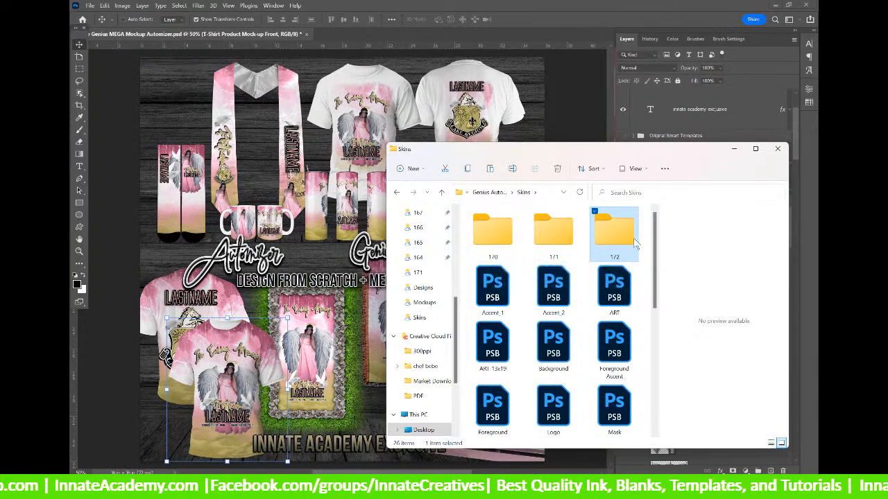
left_click(575, 240)
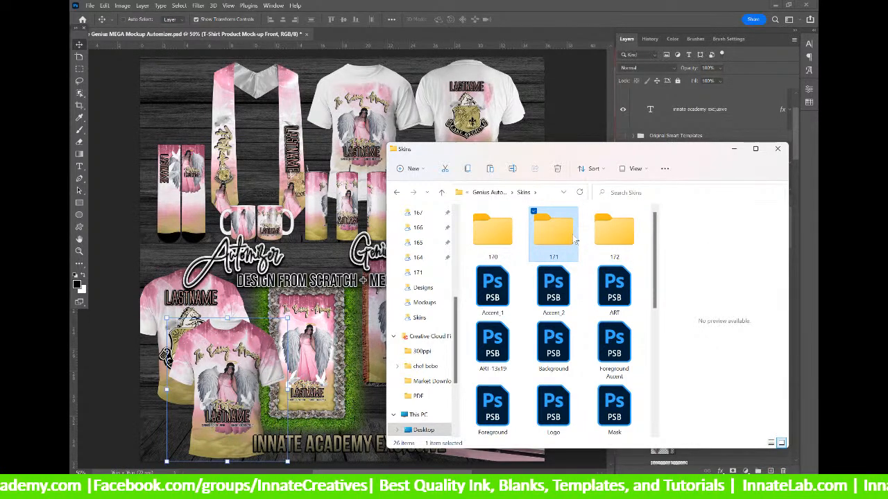
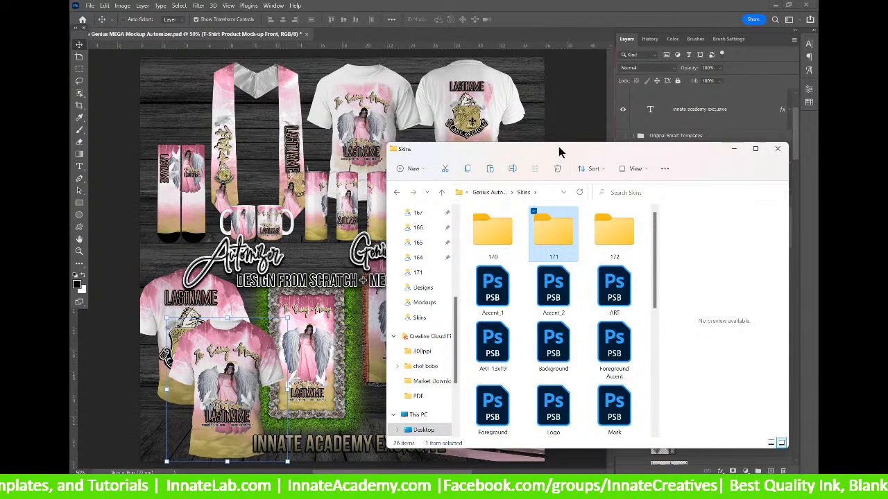
Reposition the Skins Explorer window and select folders 170, 171 and 172 to compare them.
left_click_drag(558, 146, 557, 146)
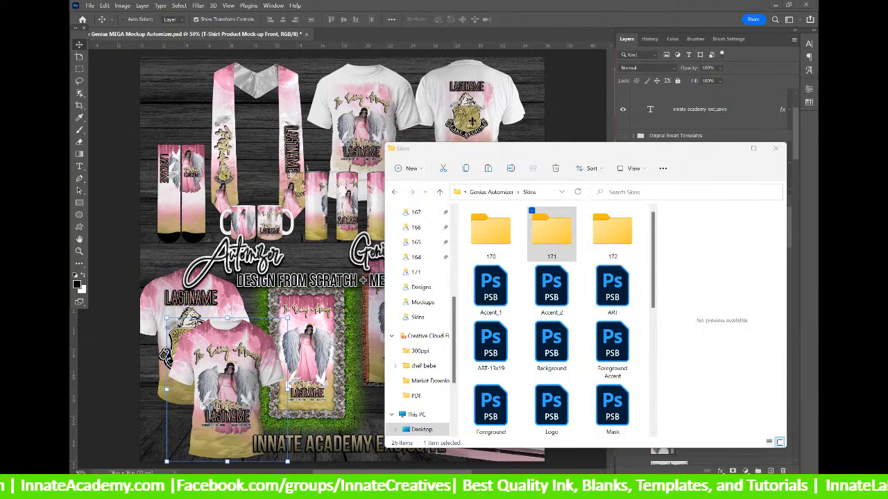
left_click_drag(532, 149, 509, 128)
left_click(462, 215)
left_click(530, 210)
left_click(595, 209)
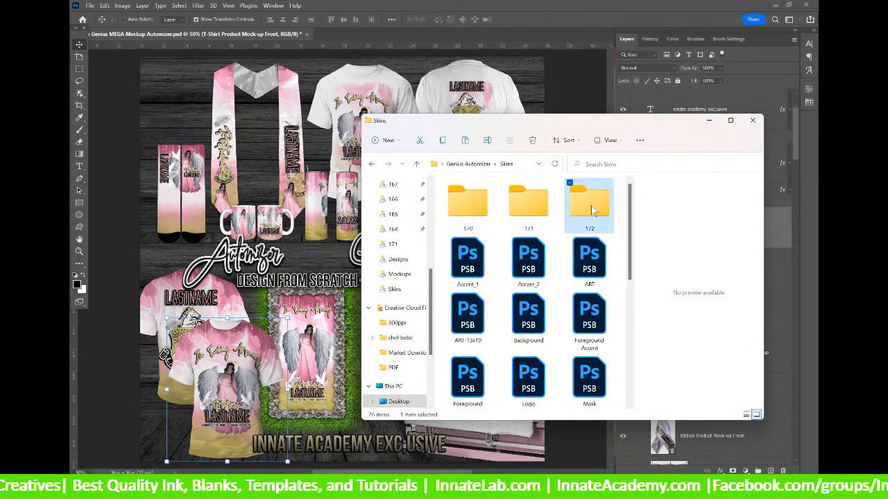
left_click(471, 206)
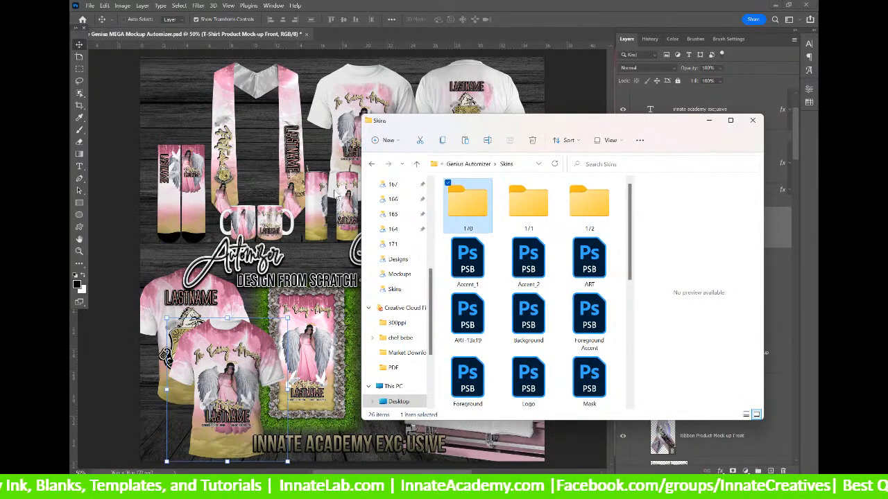
left_click_drag(409, 124, 381, 121)
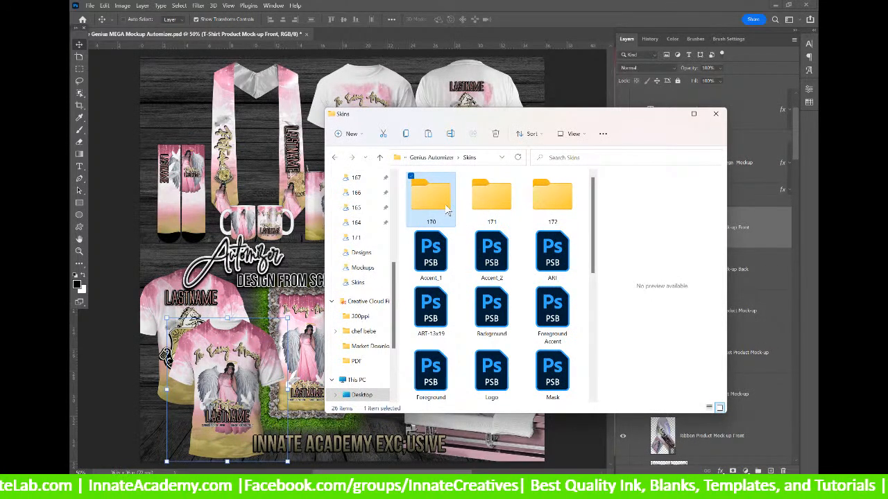
Look inside folder 170, then open folder 171 and select its ART.psb file.
double_click(431, 190)
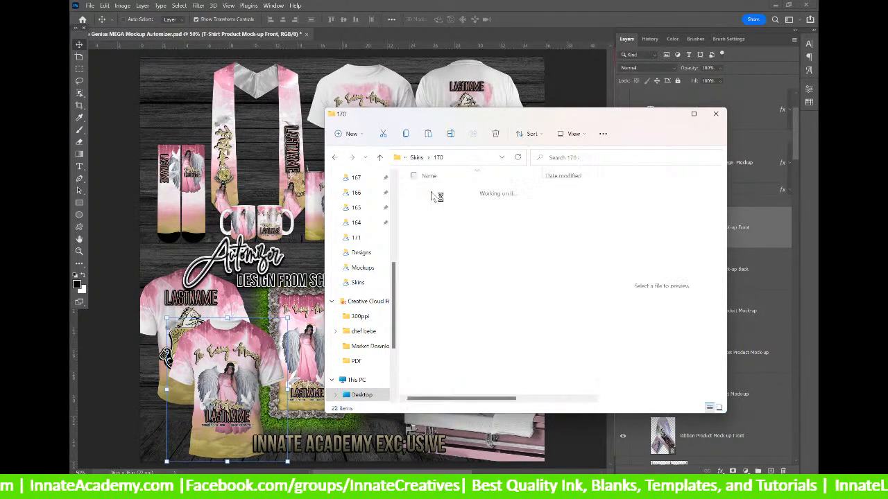
left_click(416, 159)
left_click(487, 200)
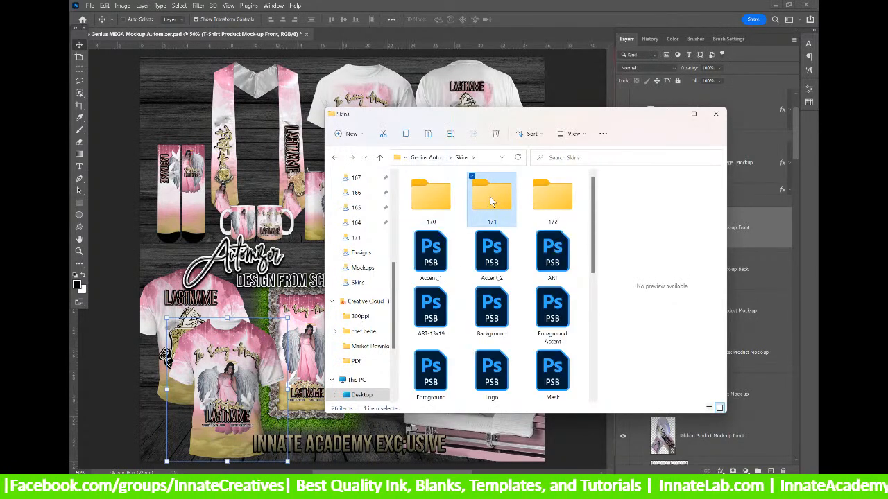
double_click(489, 200)
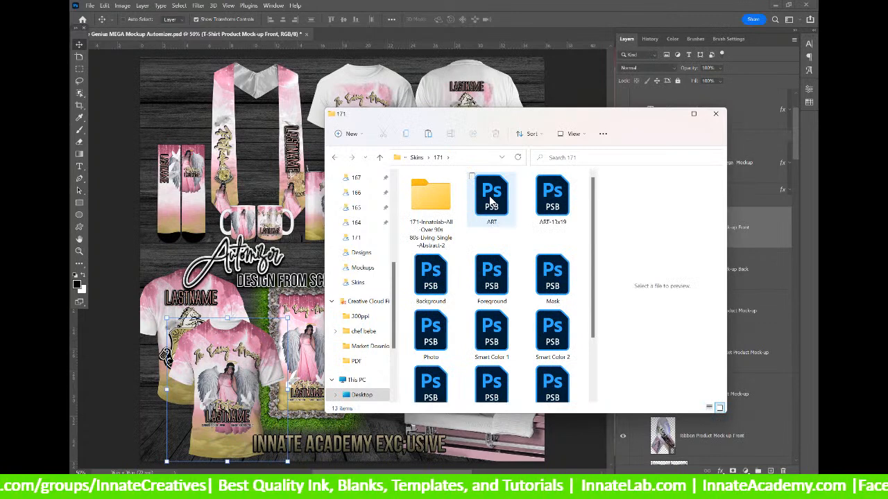
left_click(494, 196)
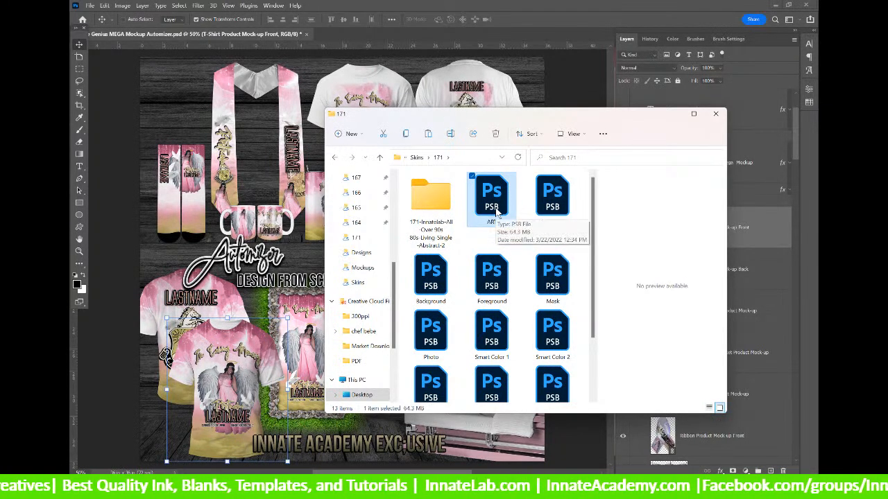
Open ART.psb in Photoshop, zoom in on the 90s TRU INK design and select the Foreground layer.
double_click(498, 211)
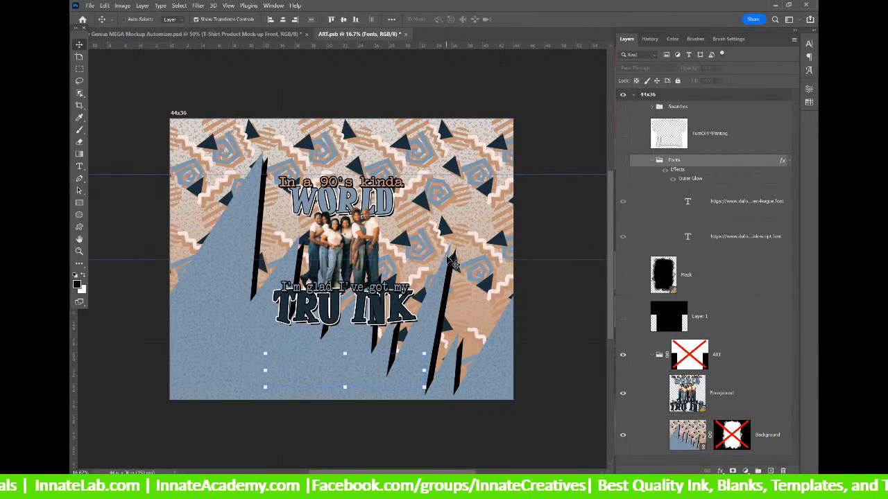
key("ctrl")
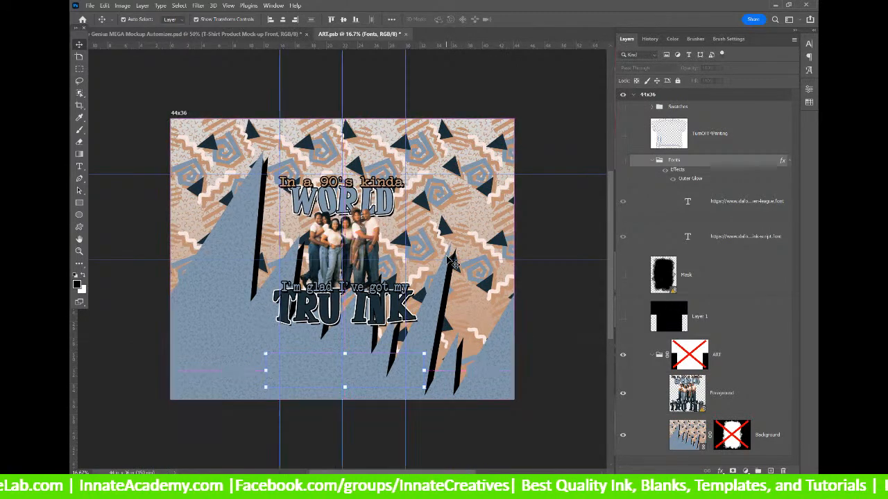
key("ctrl+plus")
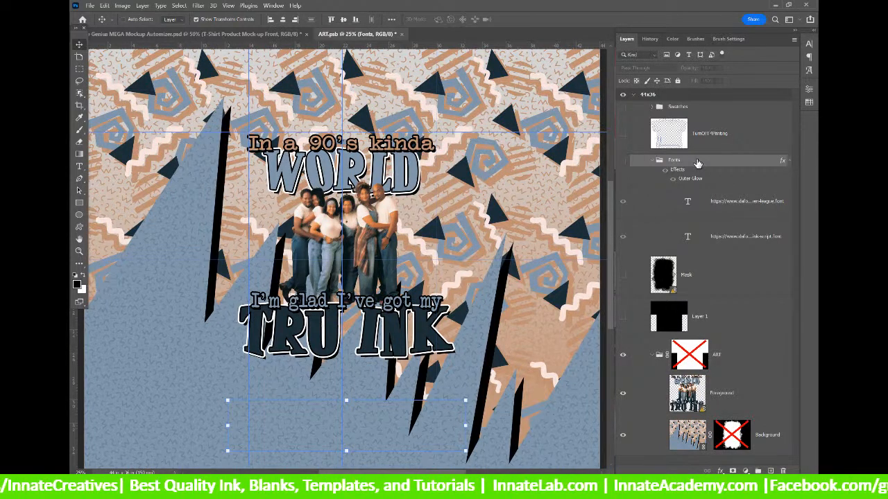
left_click(696, 393)
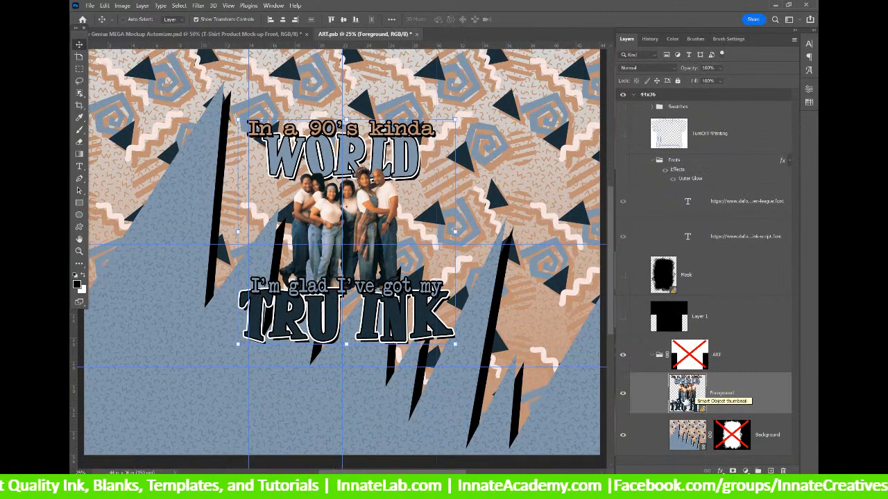
In the Foreground's Photo smart object, hide Livingsinglecast-png, show Tru Logo Hue, and save.
double_click(687, 397)
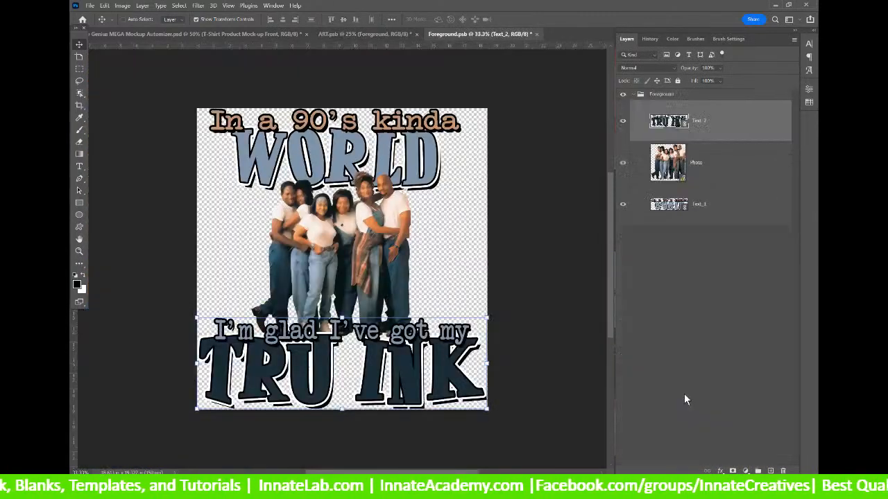
left_click(639, 166)
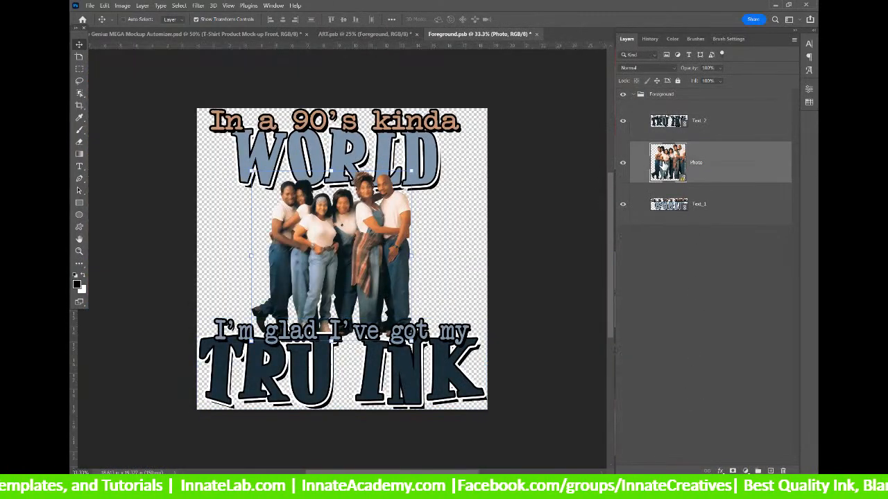
double_click(664, 164)
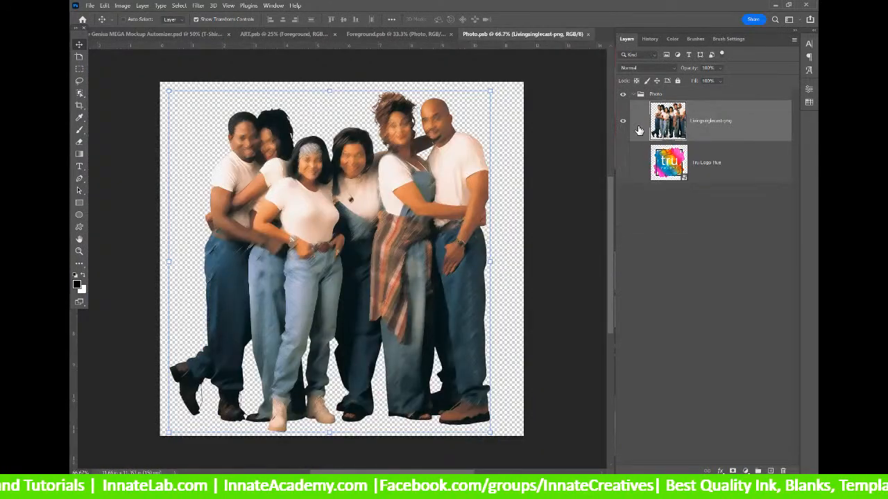
left_click(623, 121)
left_click(622, 163)
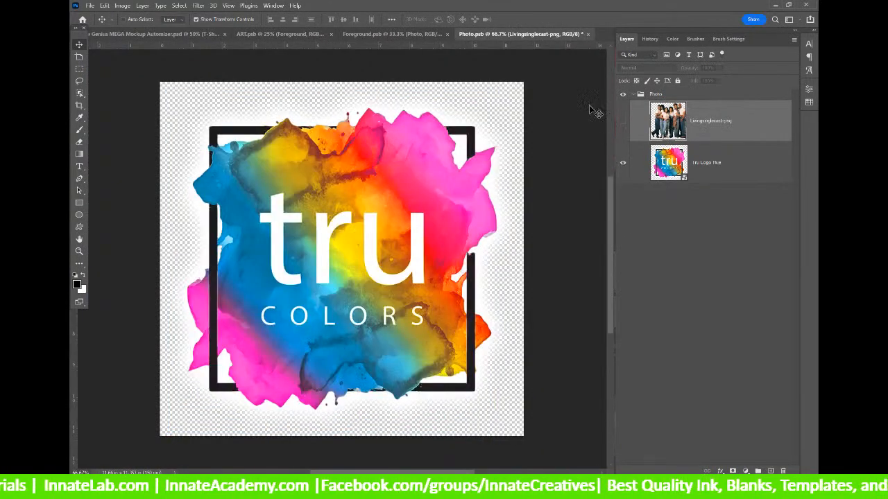
left_click(588, 35)
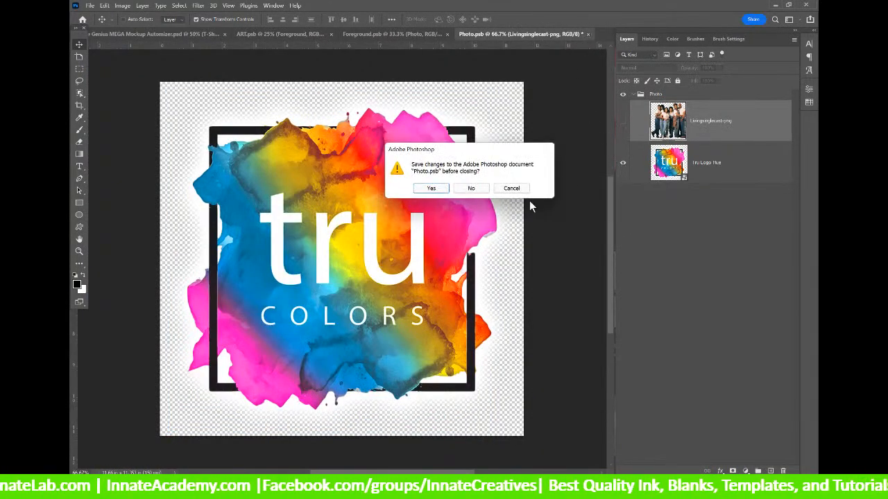
left_click(430, 188)
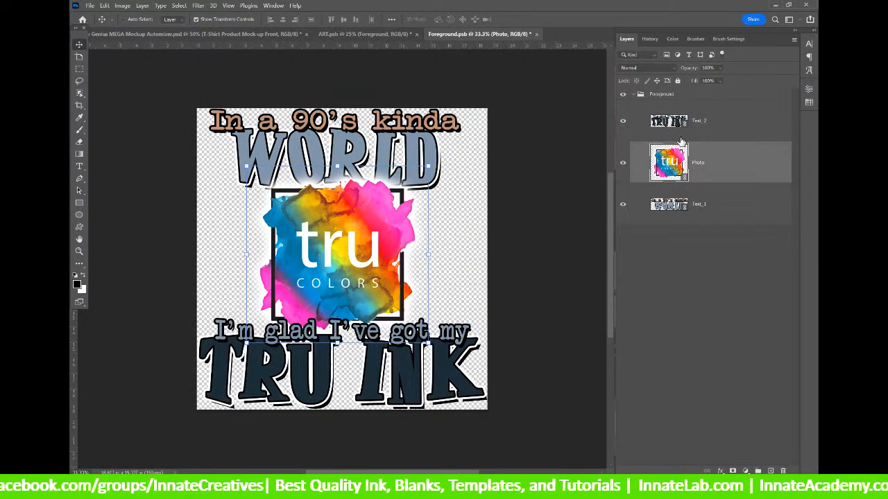
left_click(667, 122)
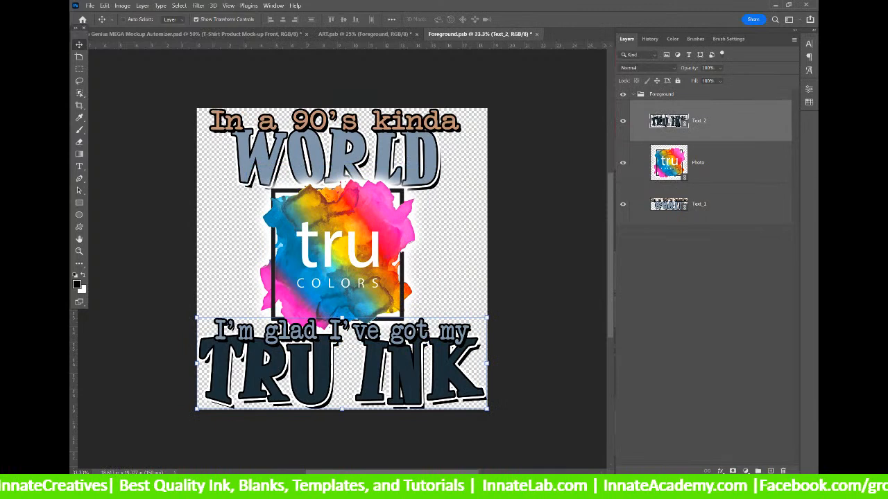
In Text_2, fill the Smart Color 1 smart object with the pink swatch and save it.
double_click(668, 122)
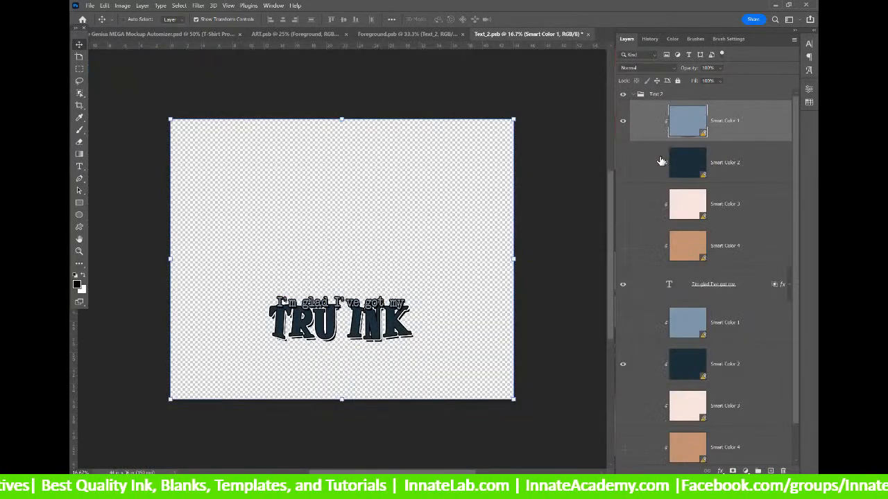
scroll(644, 186, "down", 1)
scroll(643, 188, "up", 1)
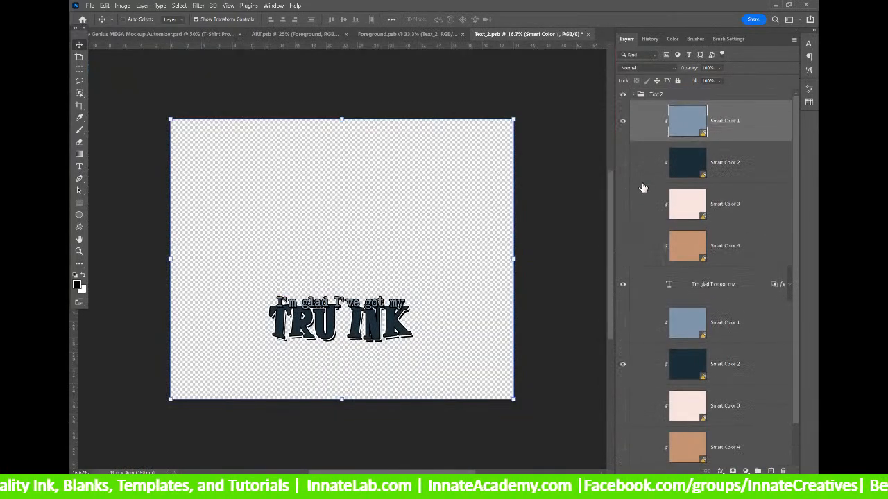
double_click(677, 125)
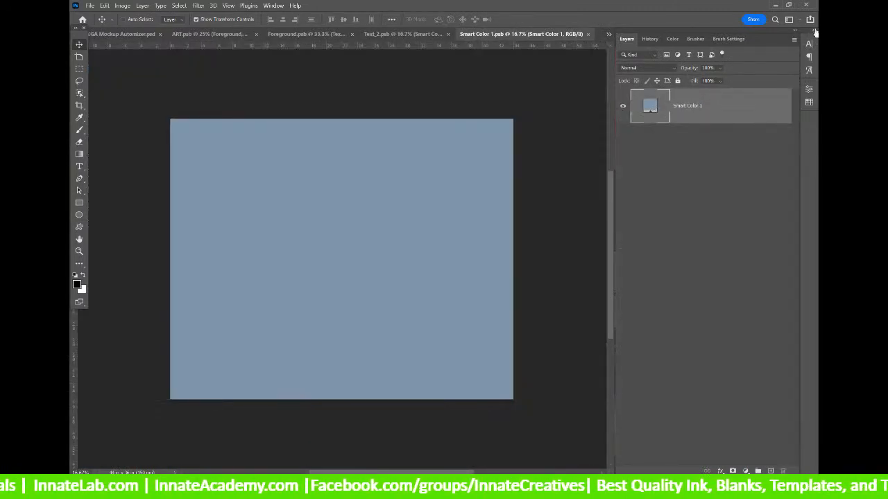
left_click(814, 32)
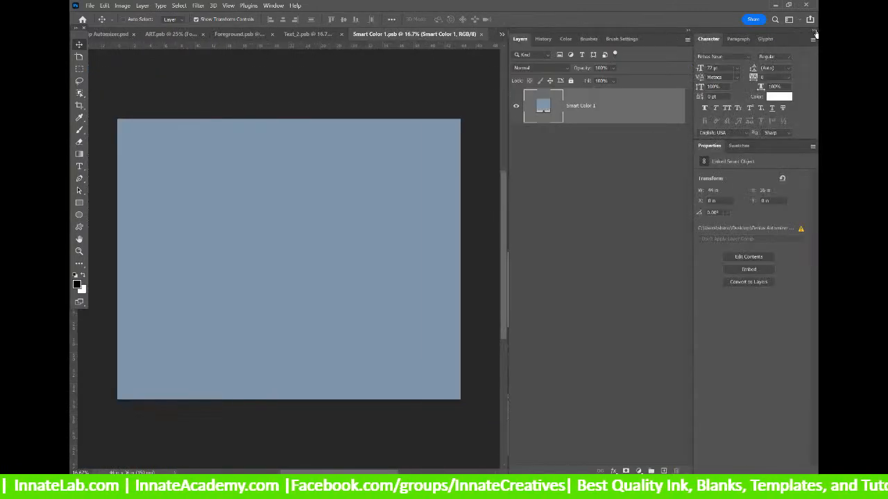
left_click(738, 146)
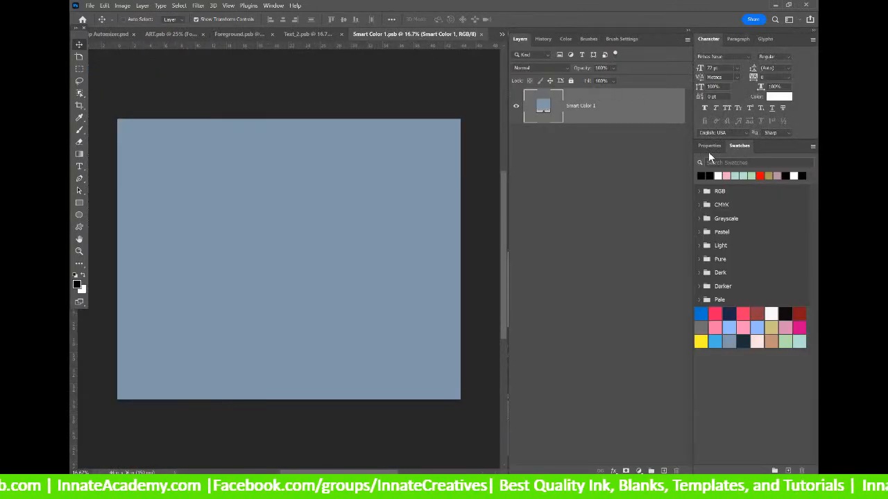
left_click(715, 313)
key("alt+BackSpace")
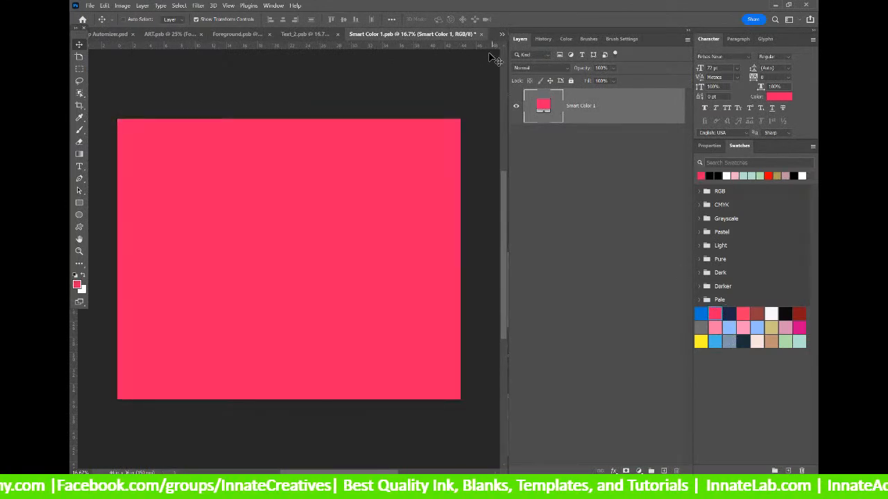
left_click(480, 34)
left_click(429, 189)
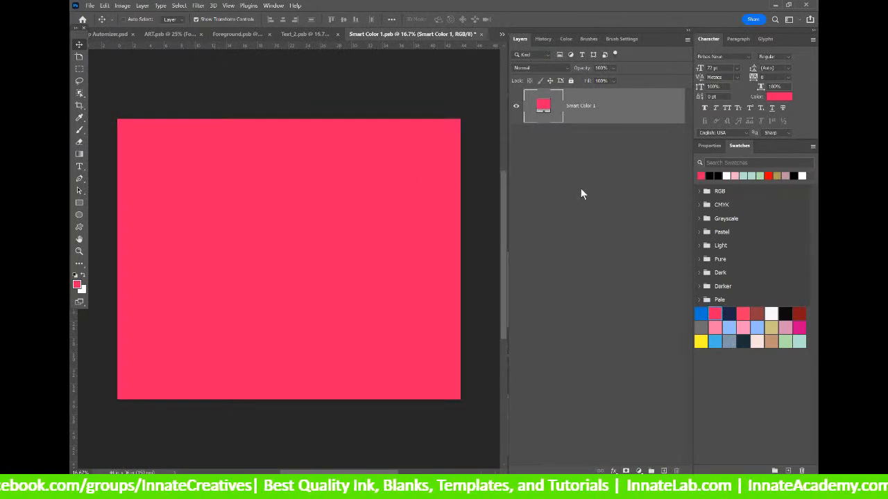
Refill Smart Color 1 with hot pink/magenta from the RGB swatch group and save it.
left_click(700, 206)
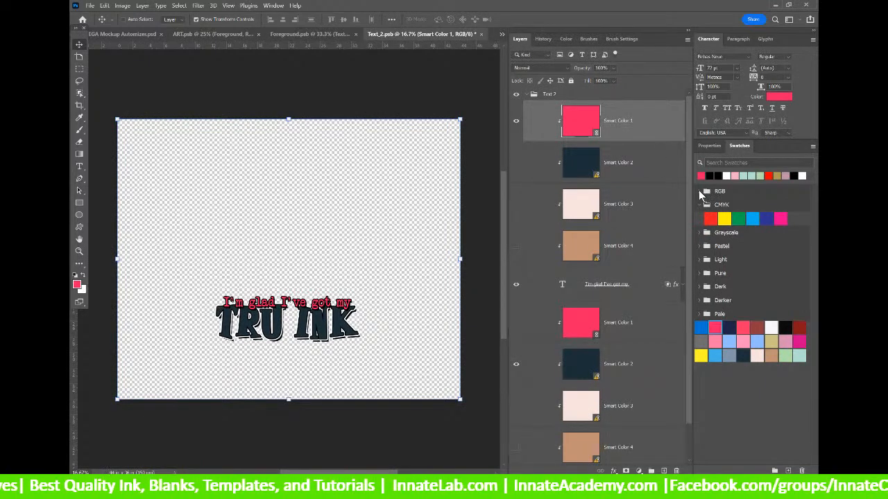
left_click(699, 190)
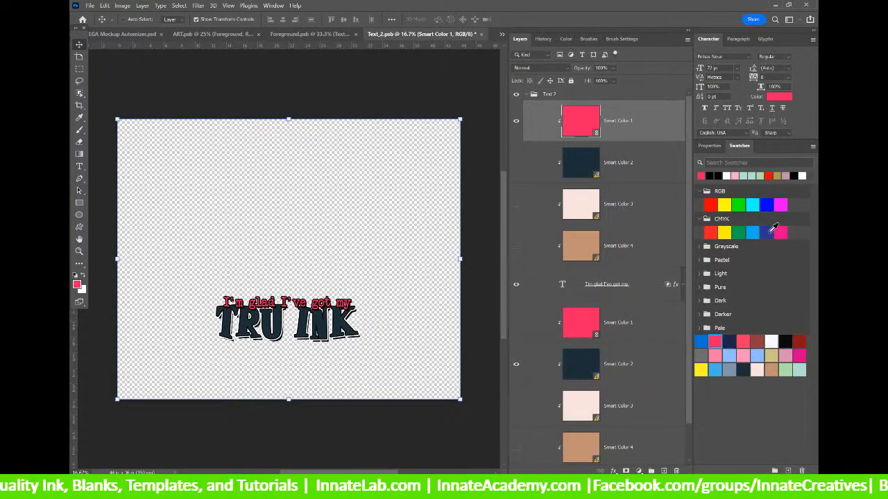
double_click(582, 127)
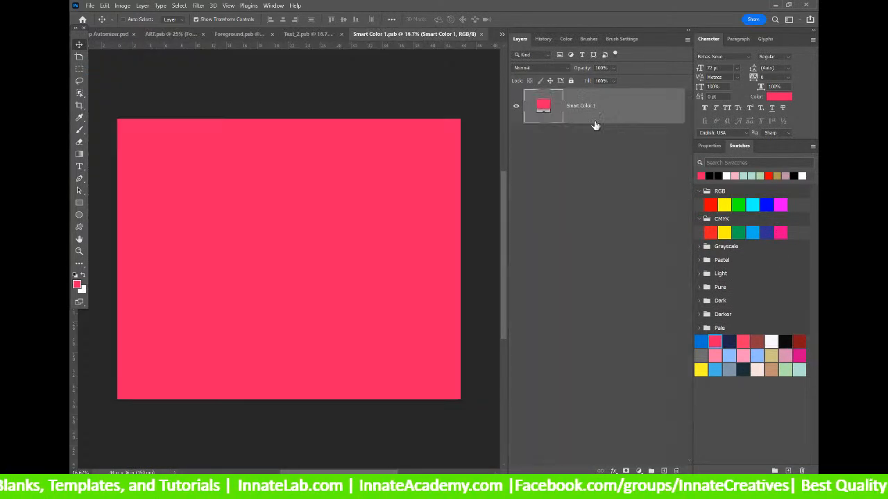
left_click(781, 232)
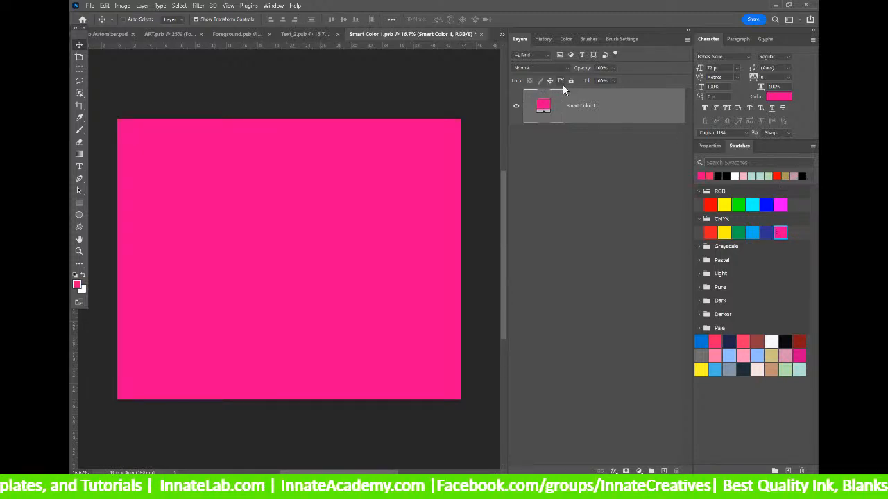
left_click(483, 34)
left_click(433, 187)
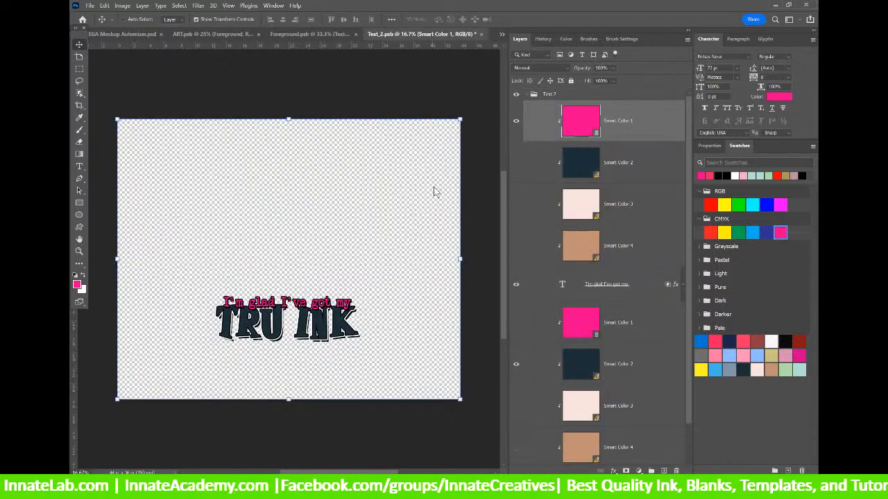
Fill the Smart Color 2 smart object with blue and save it.
double_click(586, 160)
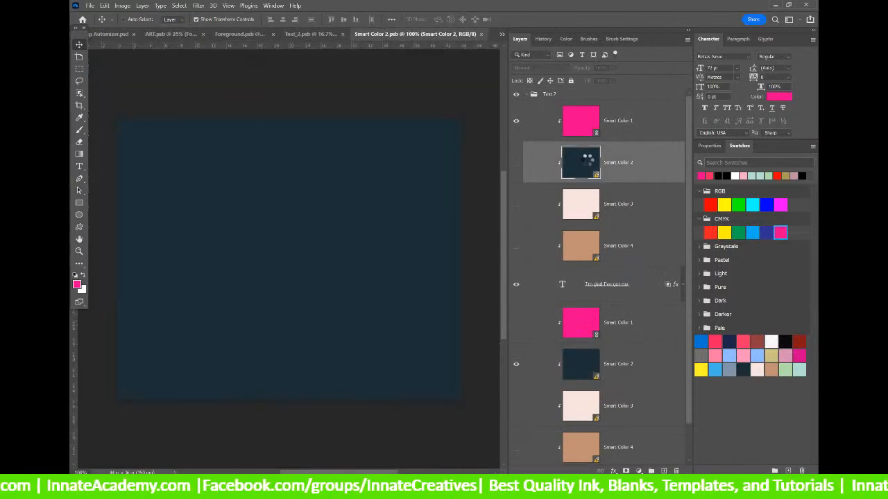
left_click(754, 232)
key("alt+BackSpace")
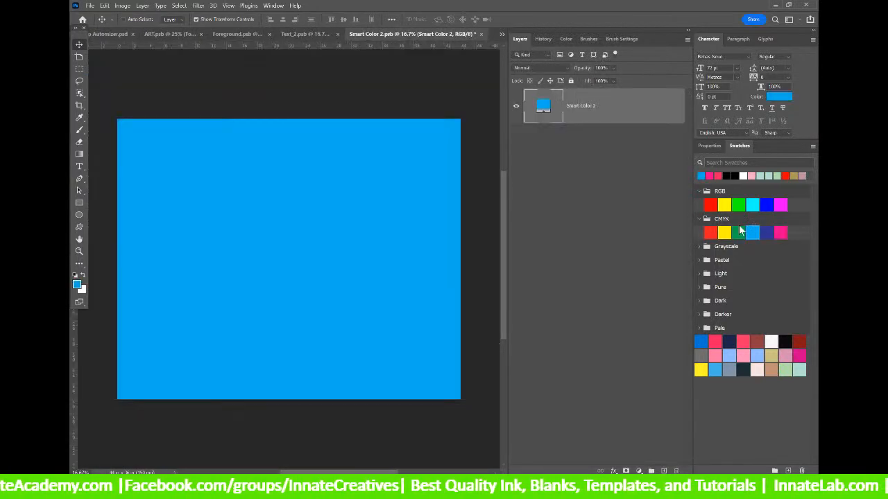
left_click(482, 33)
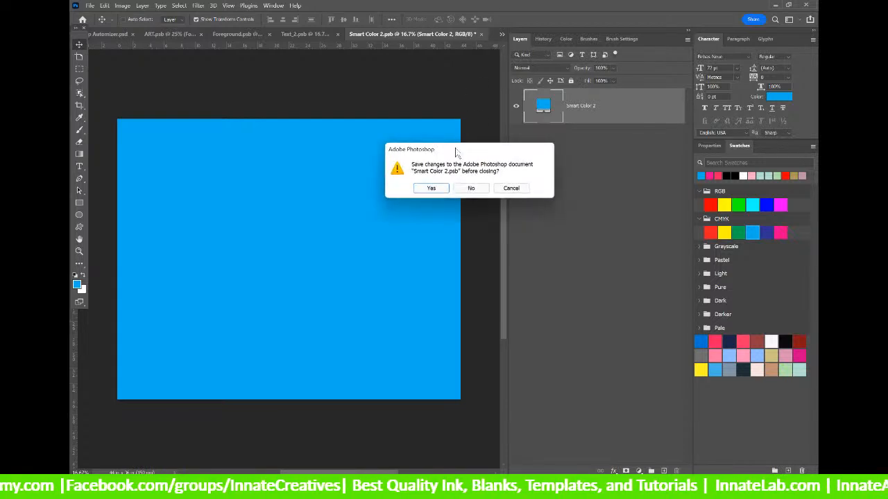
left_click(439, 188)
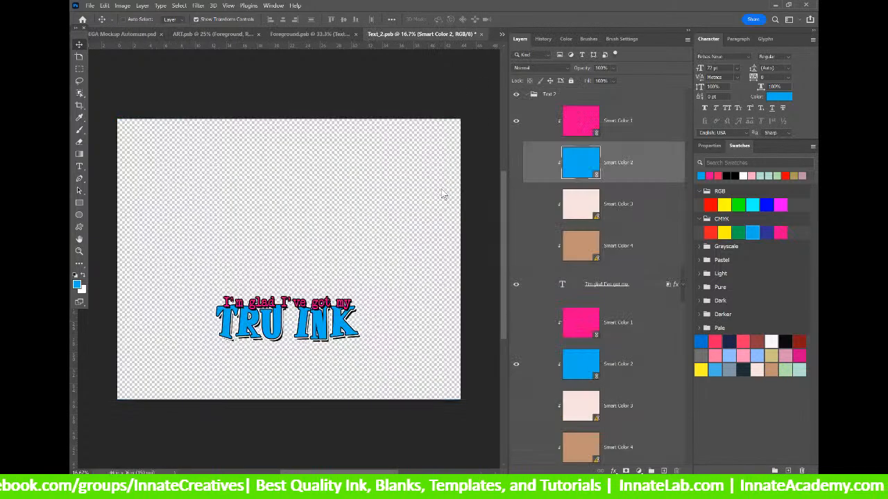
Fill the Smart Color 3 smart object with yellow and save it.
double_click(586, 212)
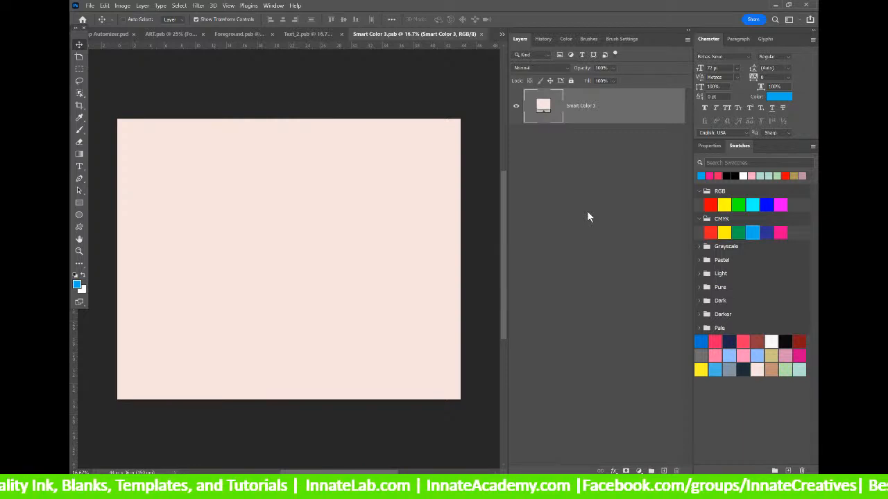
left_click(723, 232)
key("alt+BackSpace")
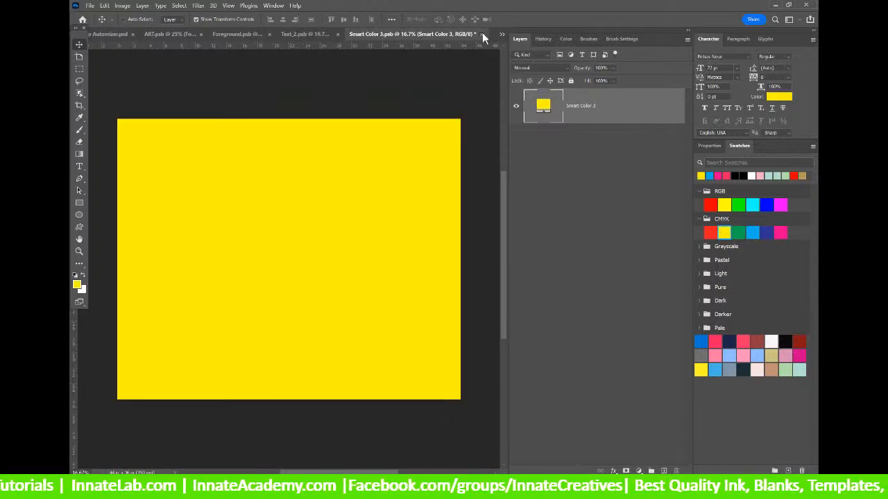
left_click(480, 34)
left_click(439, 191)
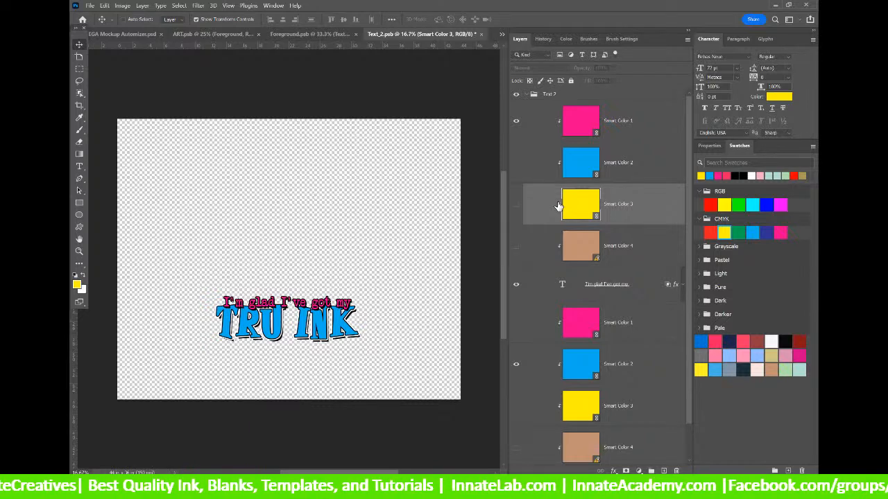
Fill Smart Color 4 with black instead of tan, save it, and close Text_2.
double_click(584, 244)
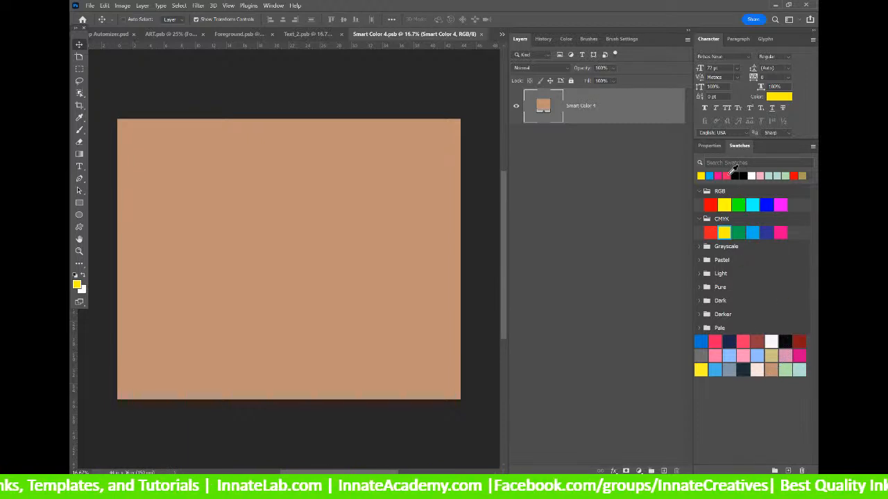
left_click(783, 339)
key("alt+BackSpace")
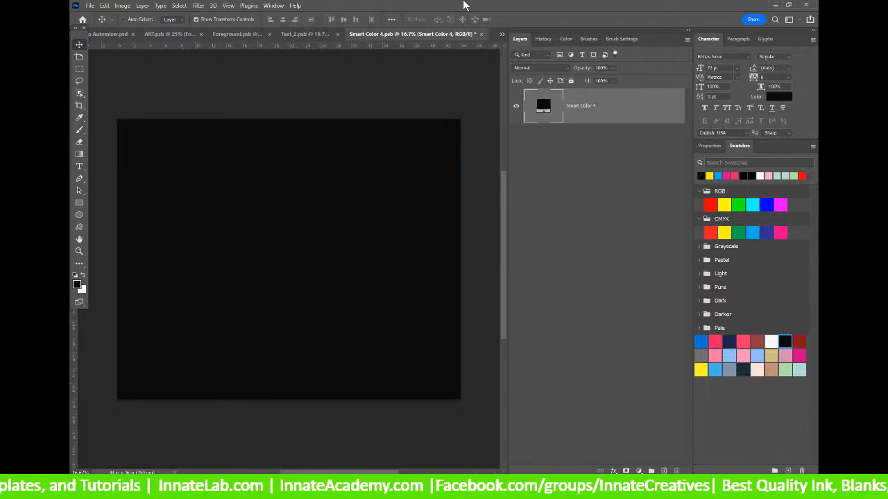
left_click(482, 34)
left_click(431, 189)
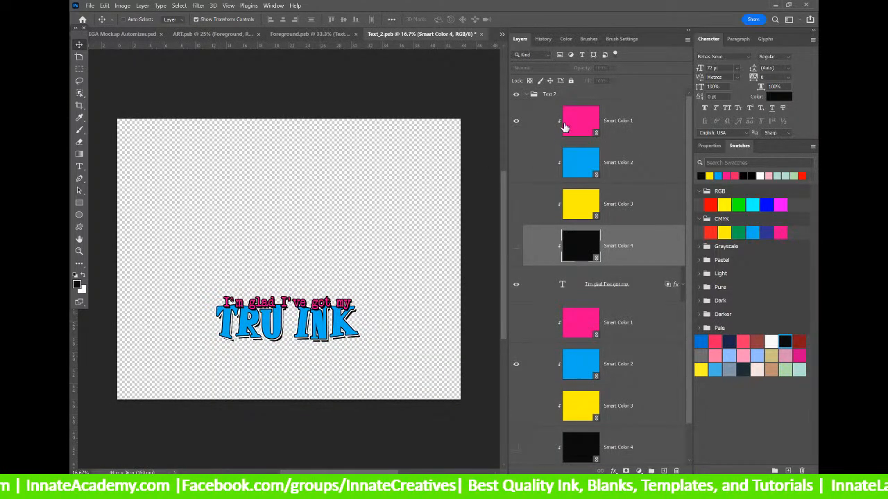
scroll(535, 193, "down", 1)
scroll(534, 193, "up", 1)
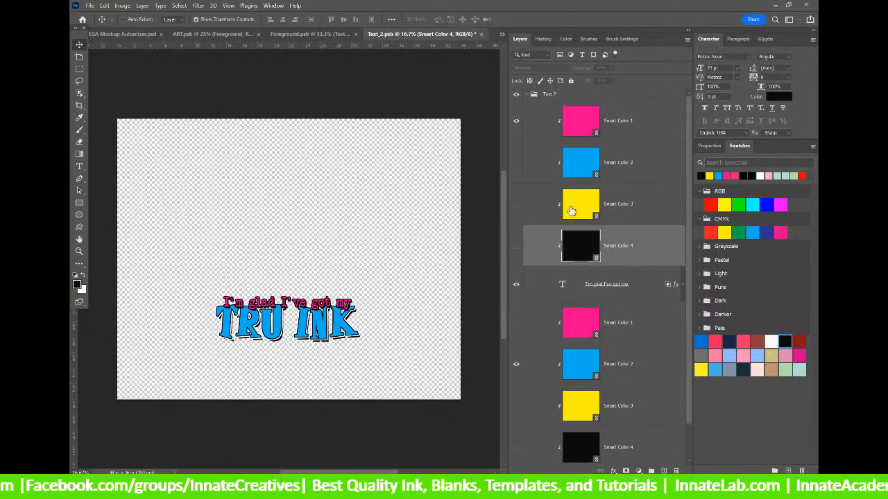
left_click(482, 34)
Save Text_2 back into the Foreground design and select the Text_1 layer.
left_click(430, 189)
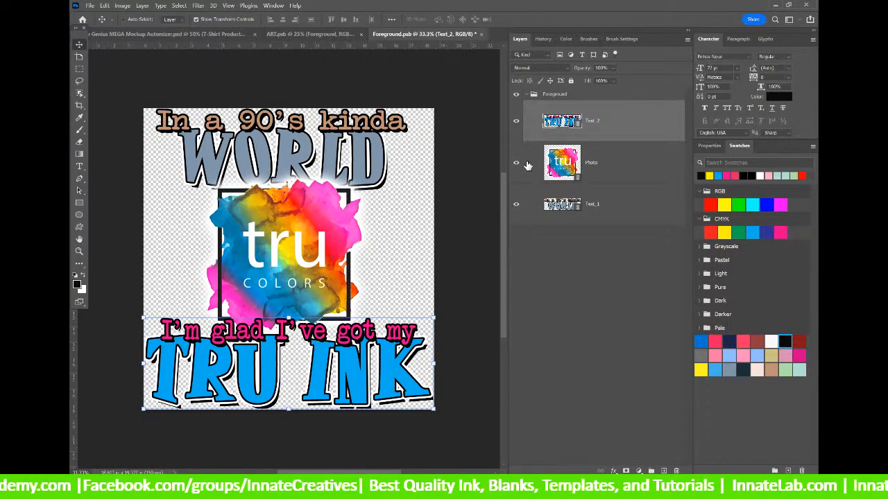
left_click(554, 210)
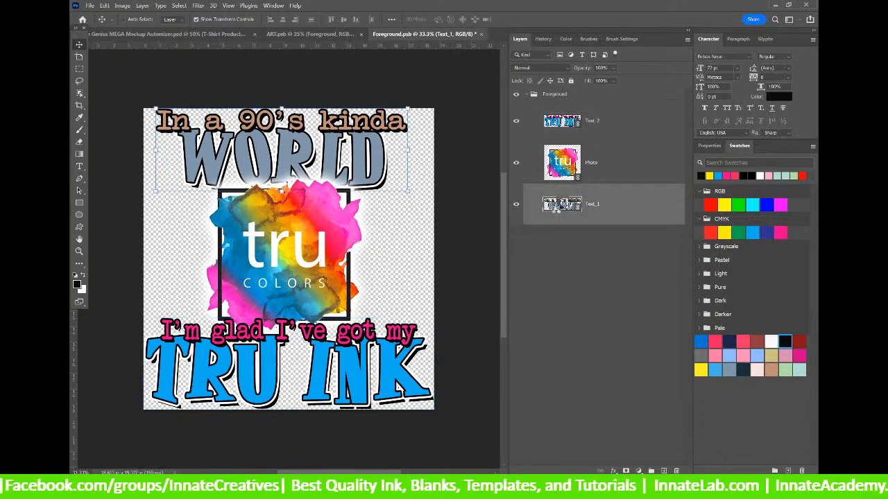
In Text_1, update all modified smart colour content and toggle colour layers until the top line shows blue.
double_click(555, 204)
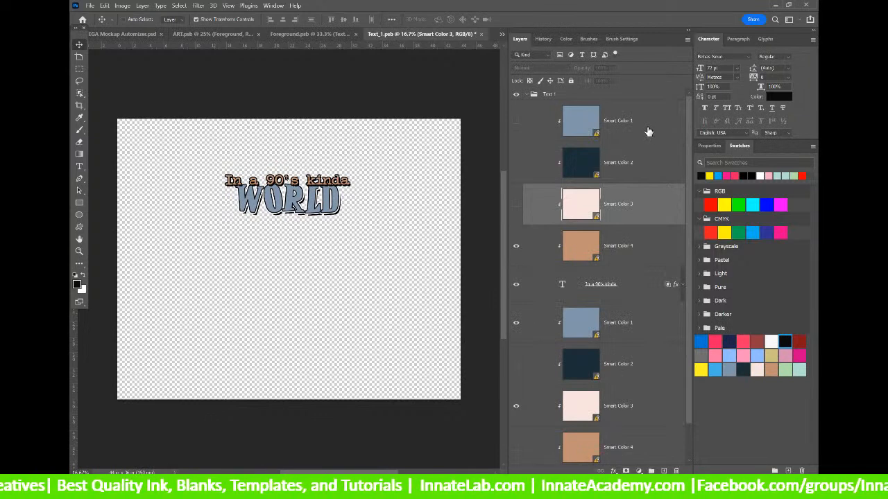
right_click(648, 127)
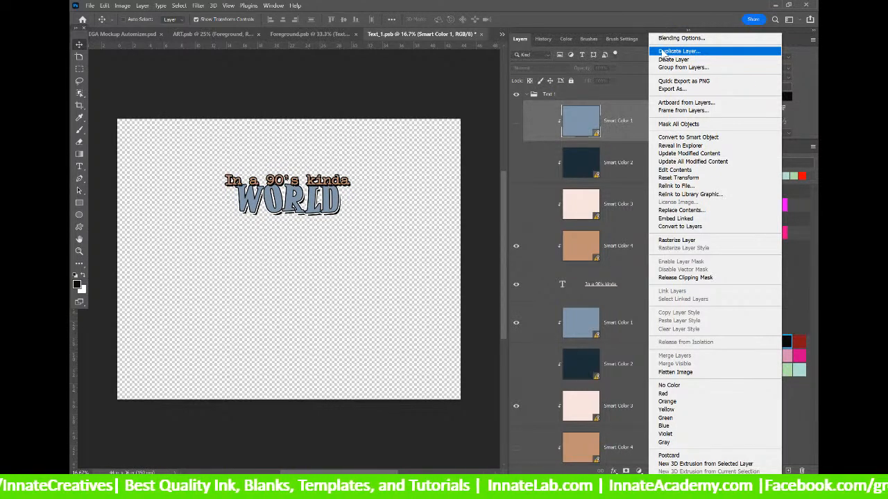
left_click(680, 162)
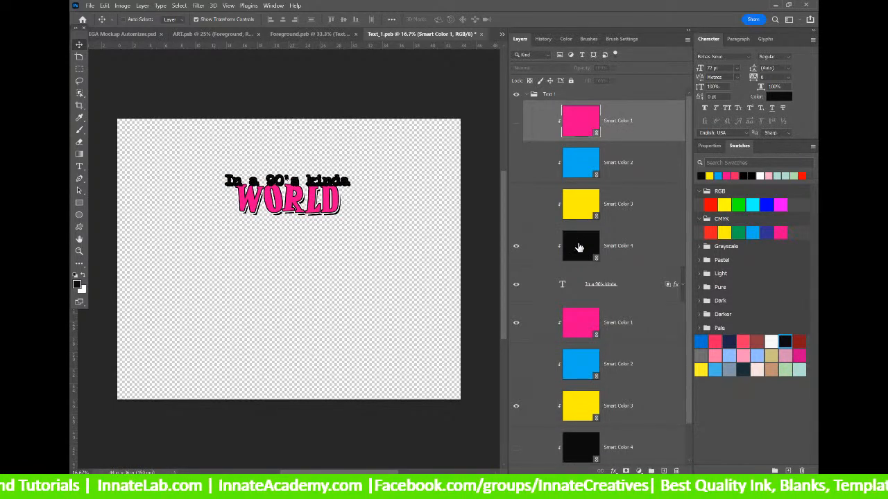
left_click(516, 246)
left_click(516, 204)
left_click(516, 204)
left_click(516, 162)
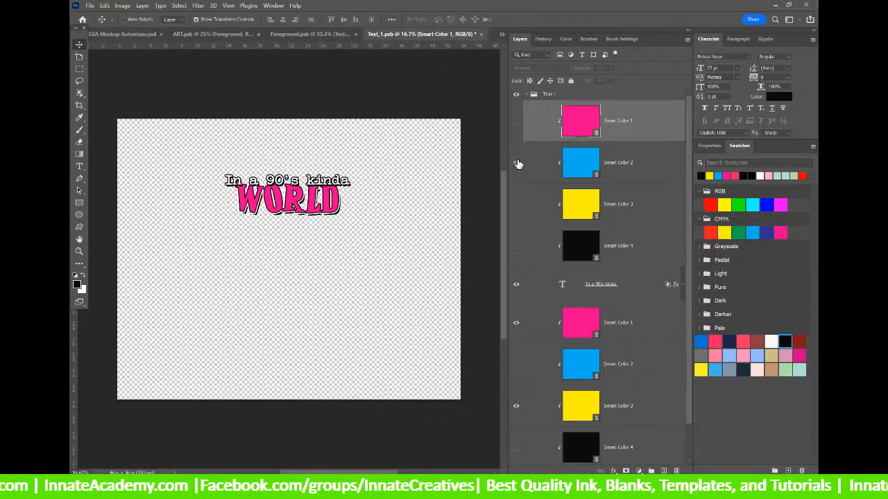
Save and close Text_1 and Foreground, then select the Background layer in ART.psb.
left_click(481, 34)
left_click(434, 190)
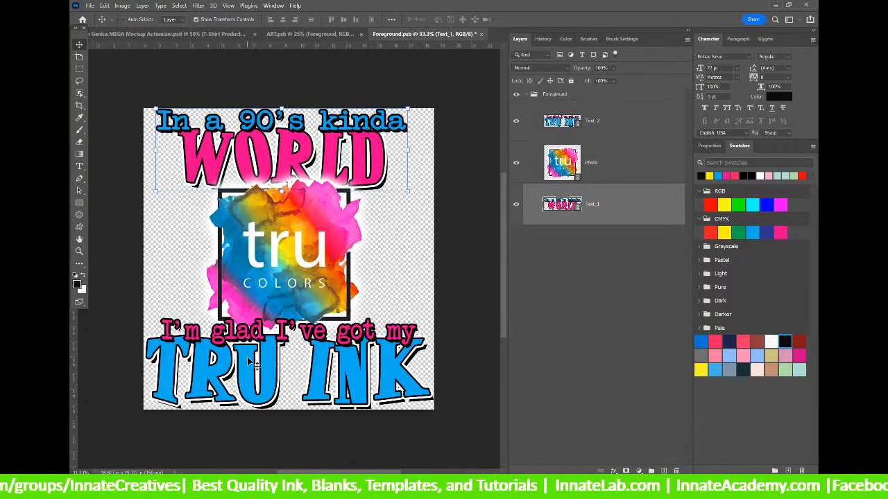
left_click(573, 312)
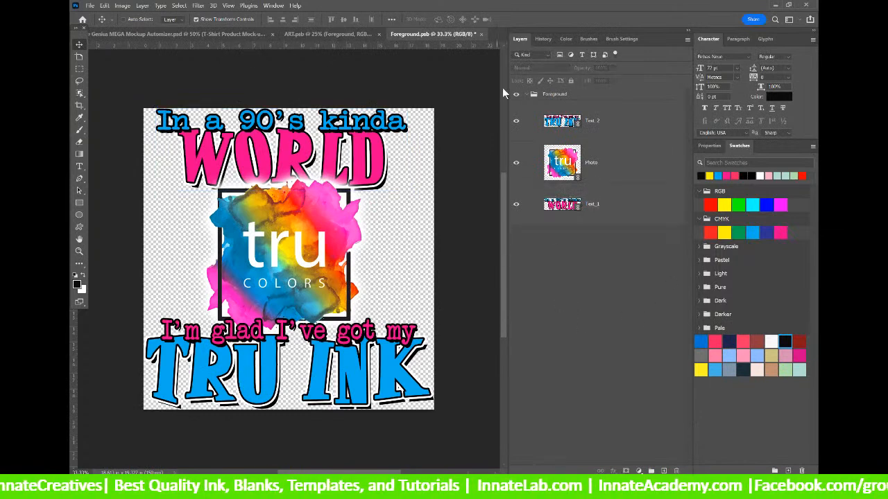
left_click(482, 35)
left_click(435, 188)
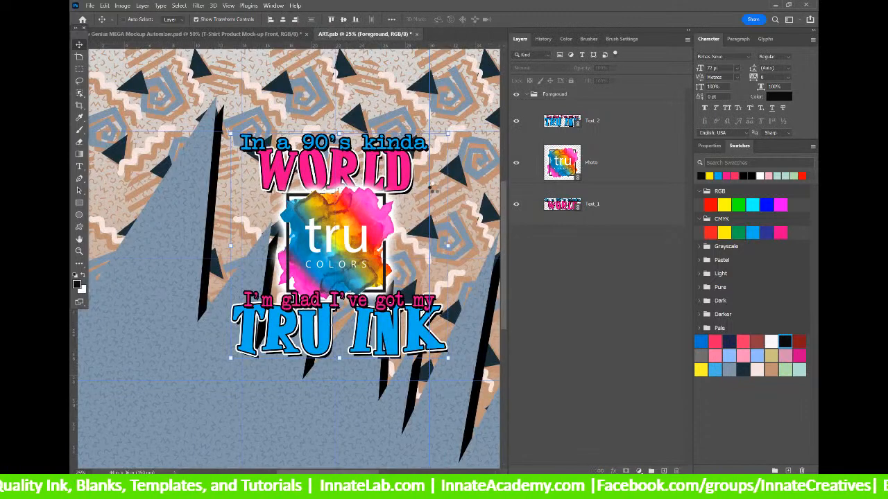
scroll(434, 187, "down", 2)
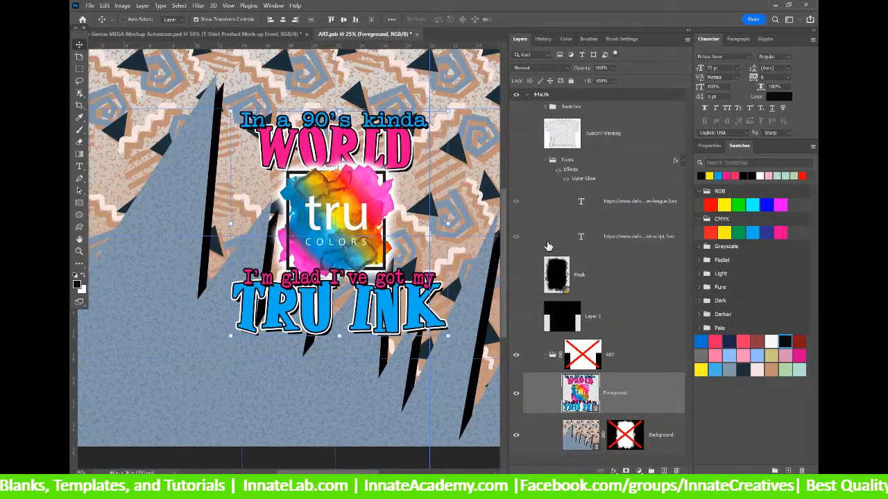
left_click(579, 435)
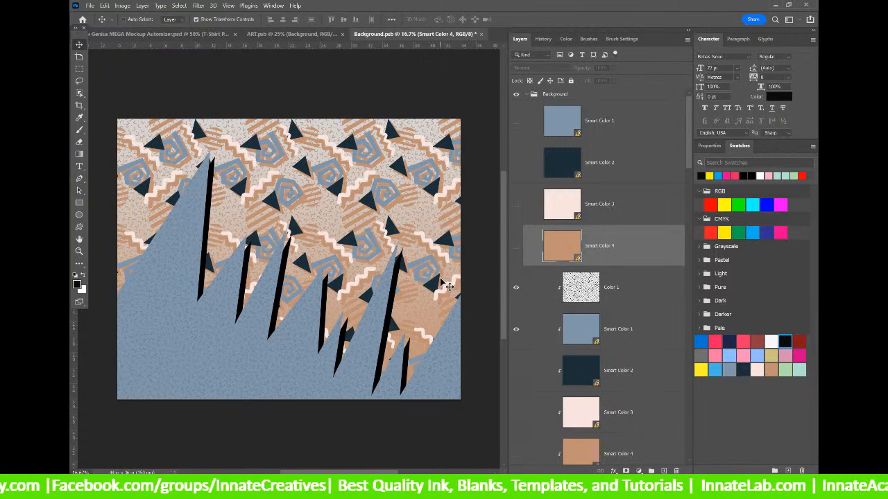
Update all modified content in Background.psb so the pattern takes the pink, blue, yellow and black palette.
right_click(618, 122)
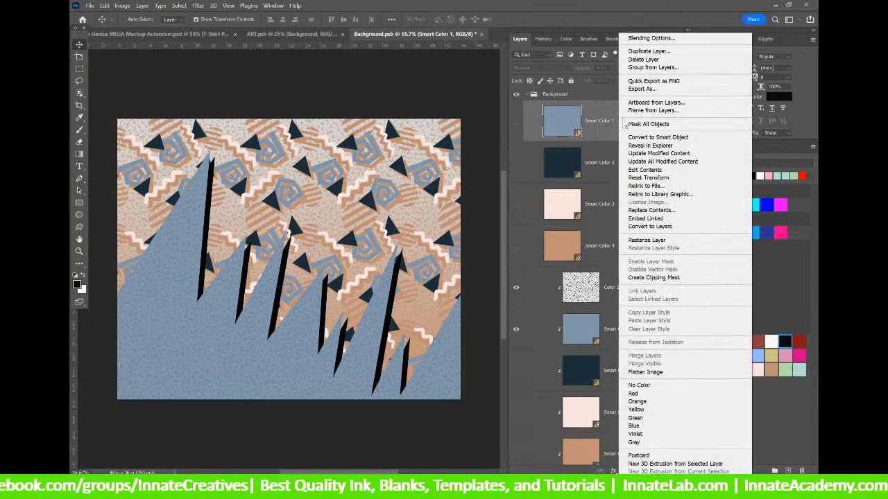
left_click(661, 162)
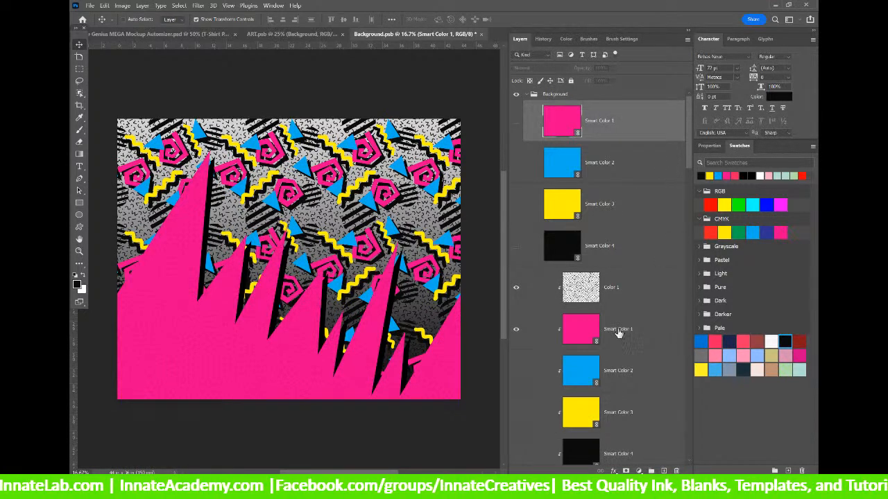
scroll(571, 319, "down", 3)
scroll(570, 319, "down", 4)
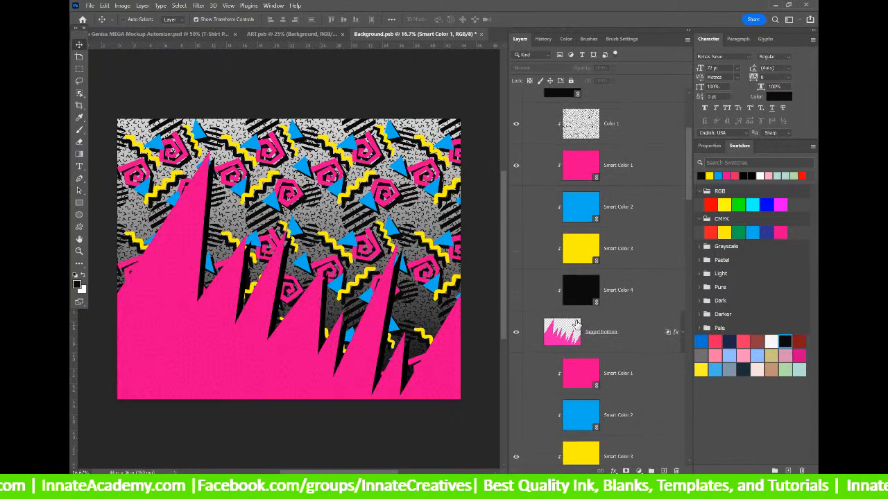
scroll(667, 338, "down", 1)
scroll(667, 338, "down", 1)
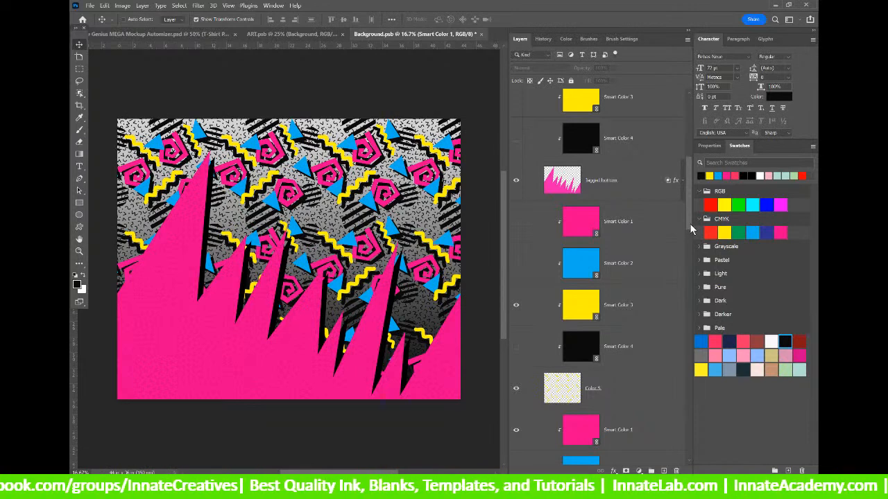
left_click_drag(691, 229, 694, 162)
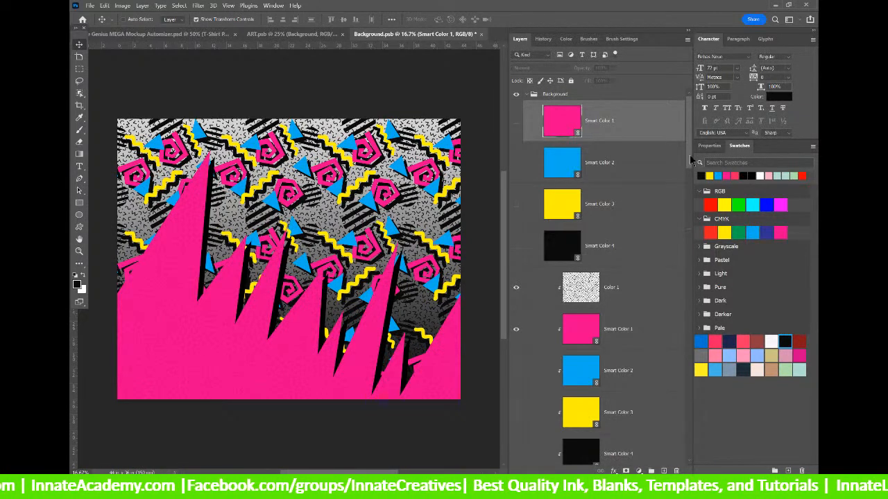
left_click(614, 172)
left_click(608, 208)
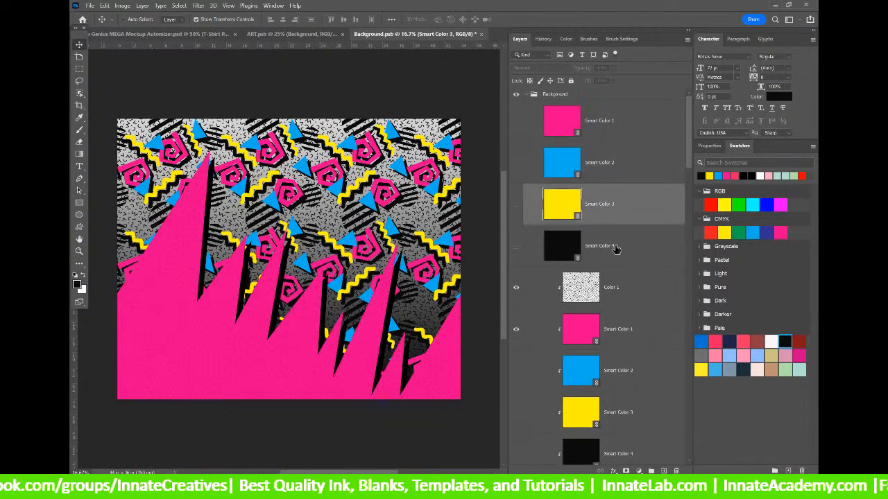
left_click(613, 248)
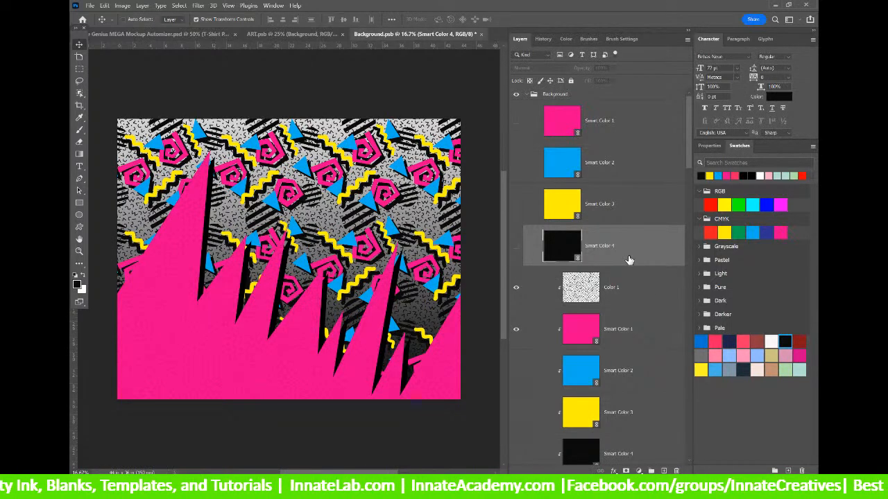
left_click(626, 141)
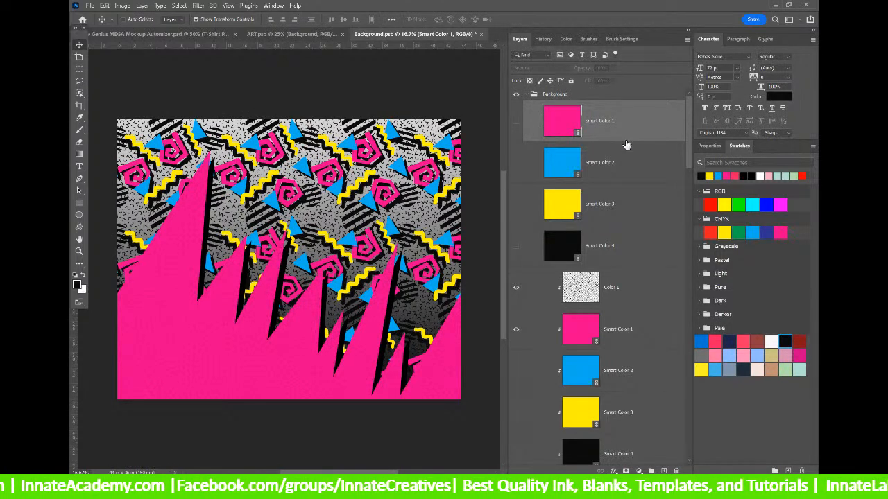
left_click(625, 254)
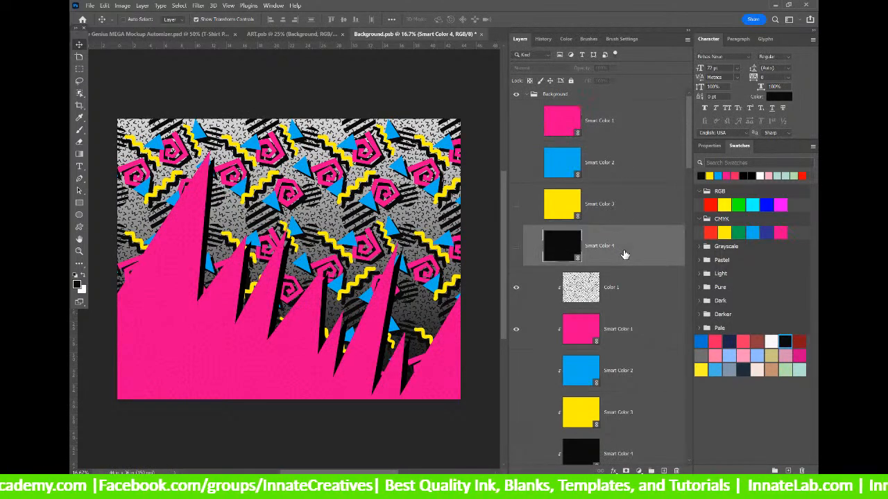
scroll(625, 255, "down", 1)
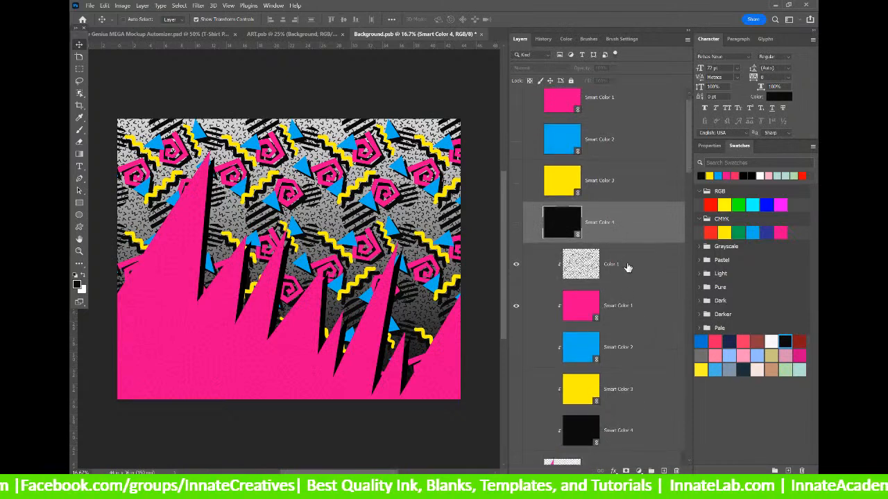
left_click(627, 266)
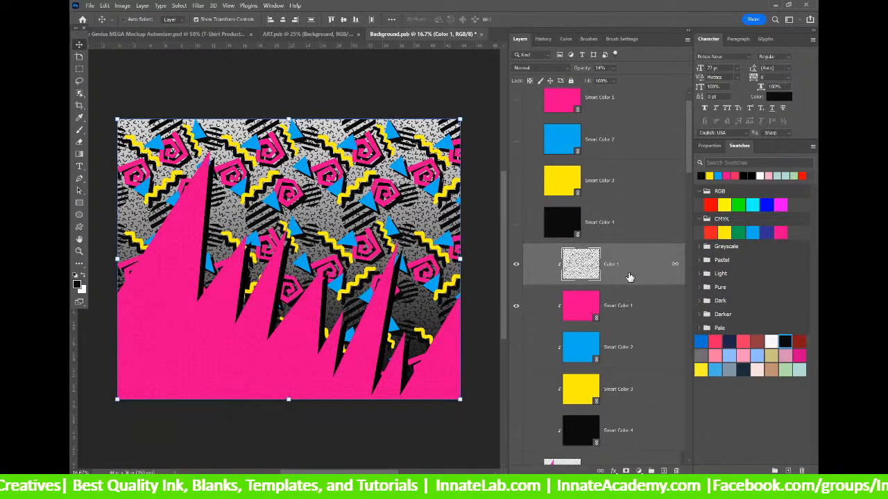
scroll(629, 278, "down", 5)
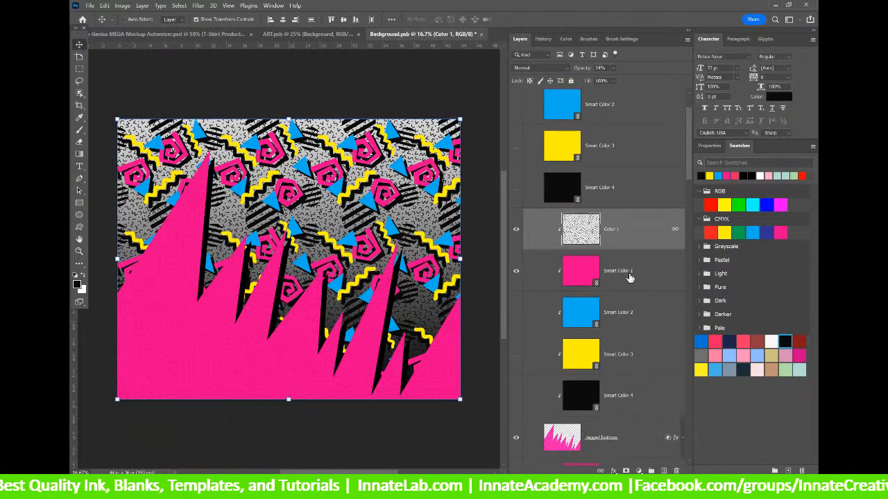
scroll(629, 279, "down", 1)
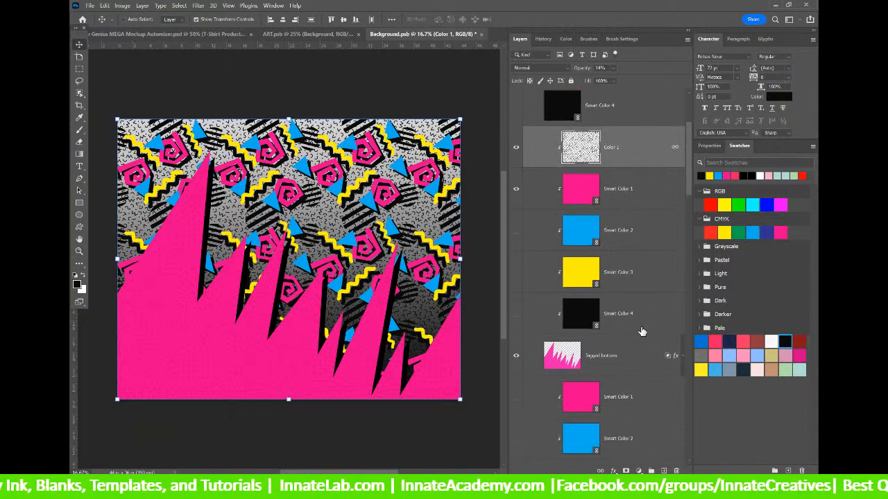
left_click(642, 329)
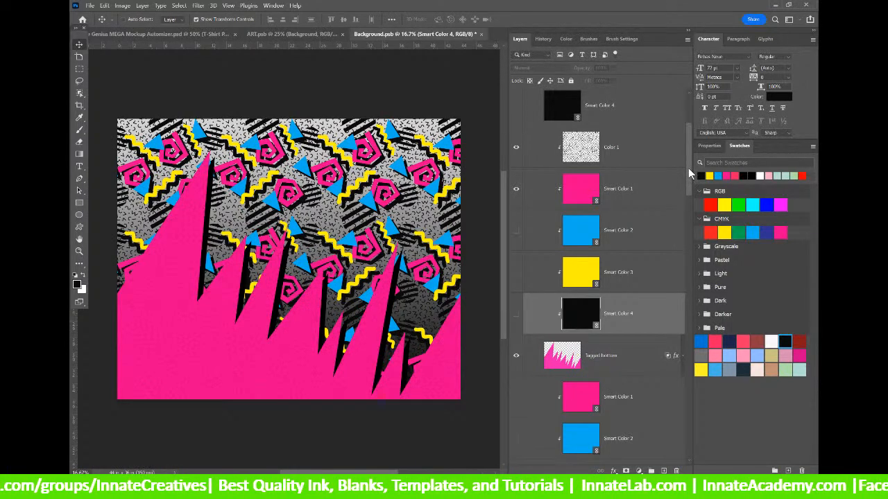
scroll(688, 168, "up", 5)
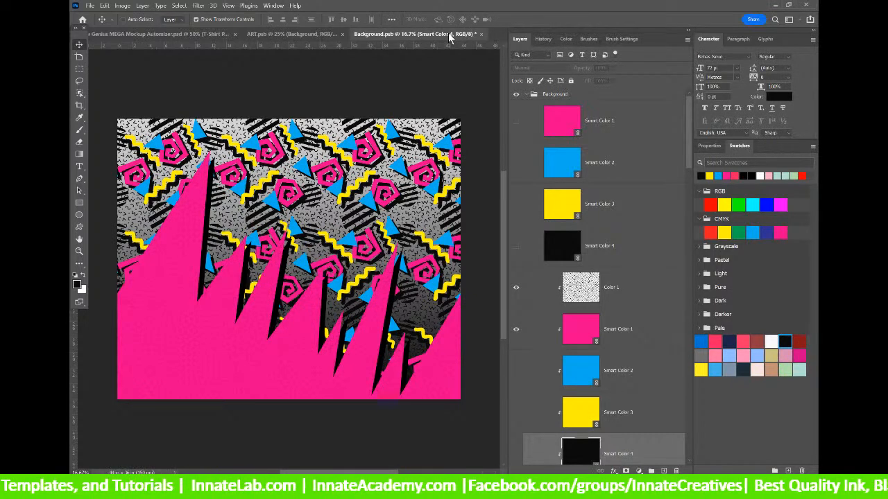
Save and close Background.psb, then zoom ART.psb to fit the whole artboard.
left_click(481, 34)
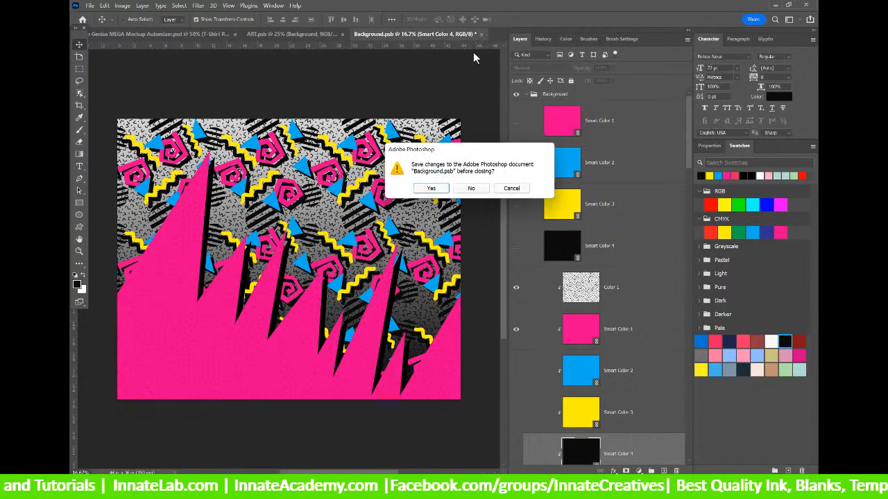
left_click(431, 188)
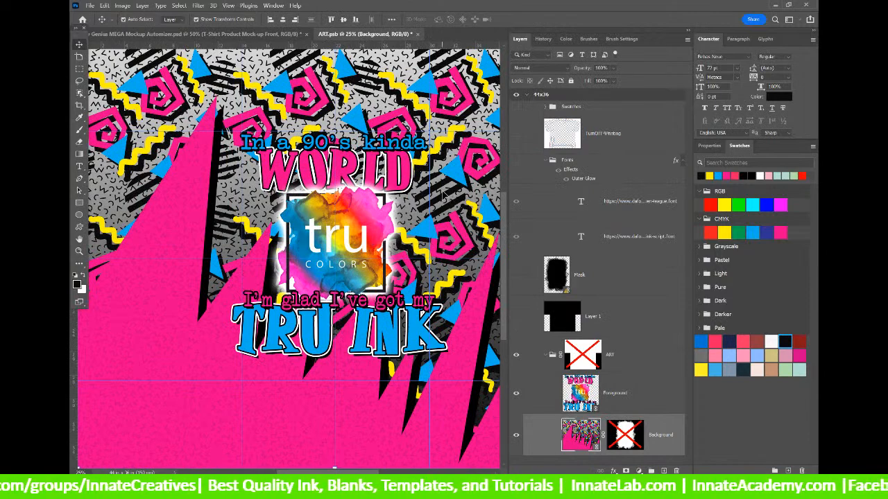
key("ctrl+minus")
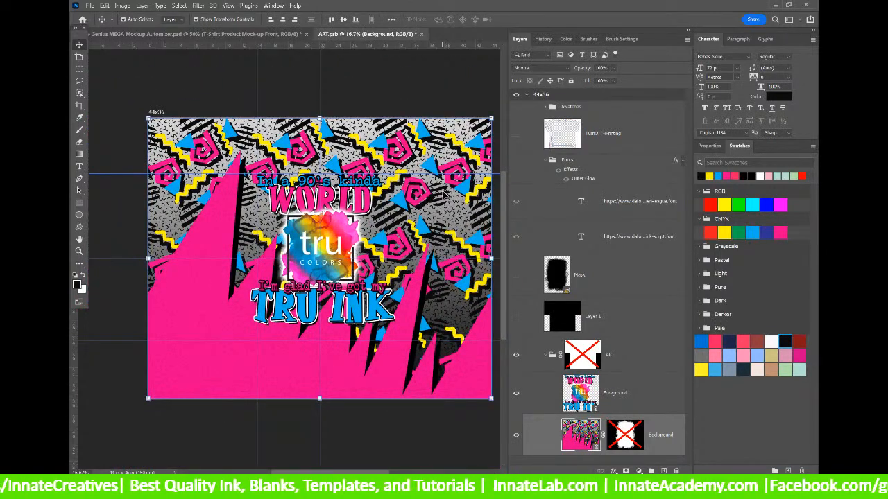
key("ctrl+0")
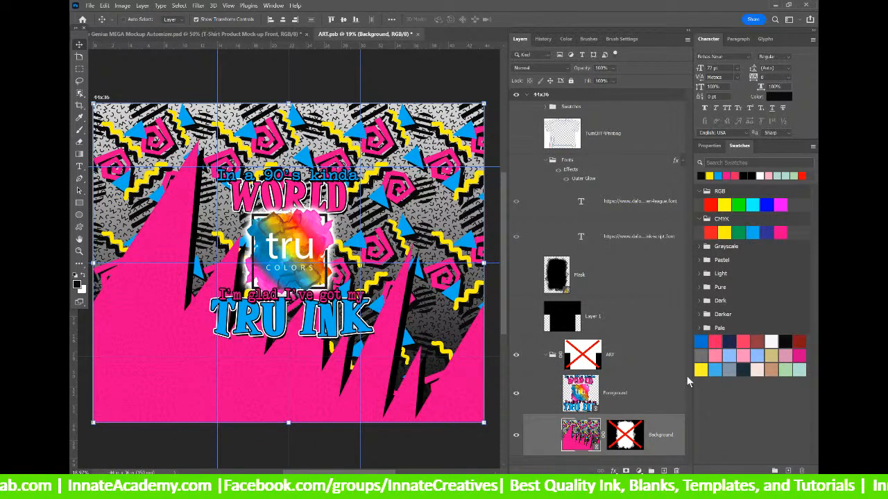
scroll(686, 379, "up", 3)
scroll(685, 379, "down", 2)
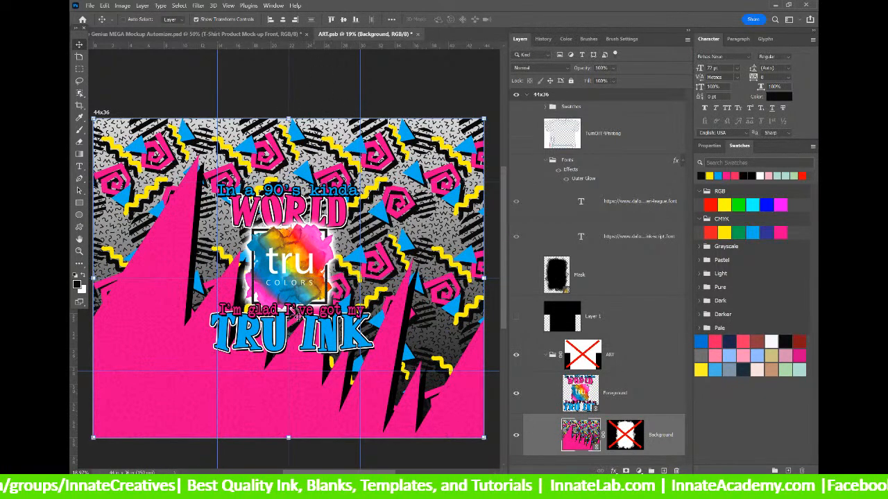
Run Update All Modified Content from the Mask layer's menu in ART.psb.
scroll(688, 388, "down", 1)
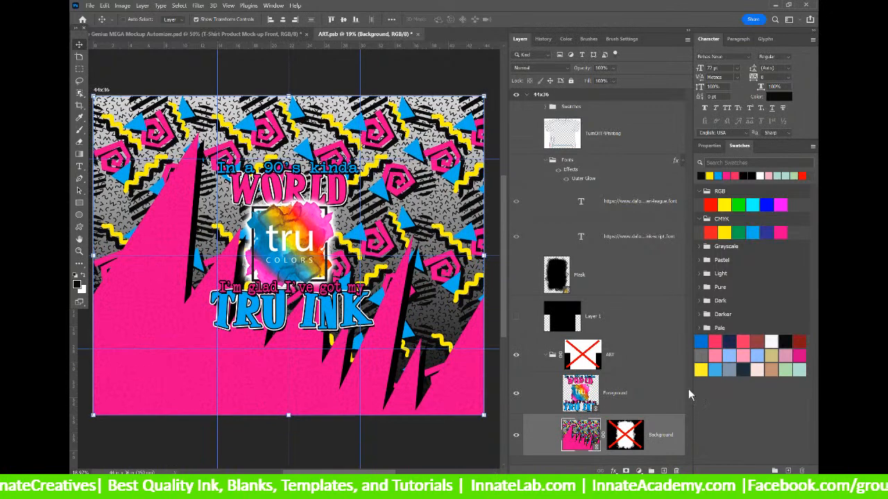
left_click(650, 404)
left_click(653, 441)
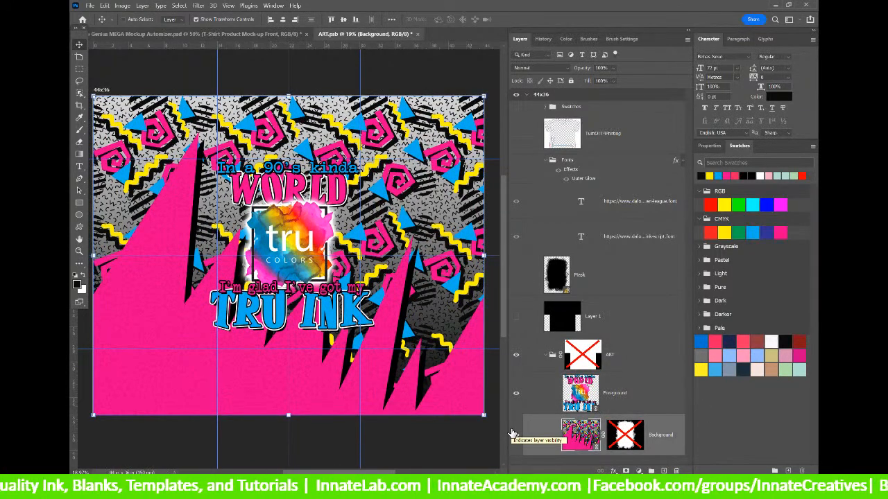
left_click(599, 277)
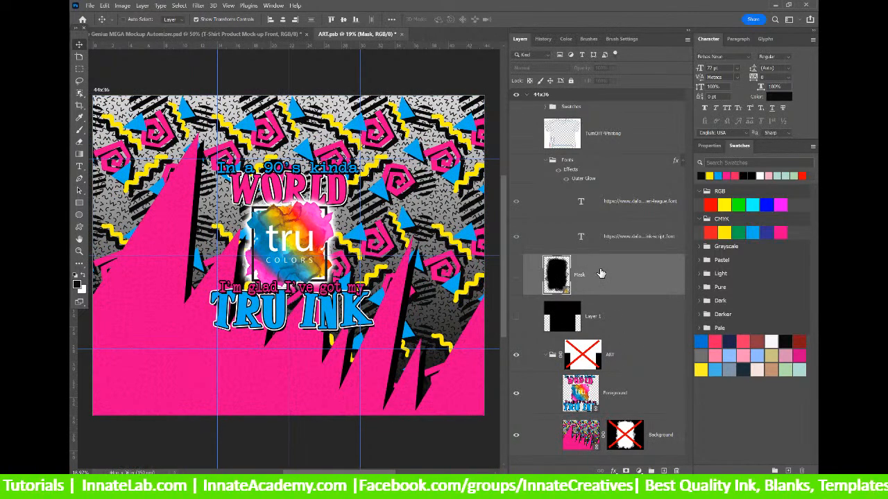
right_click(601, 274)
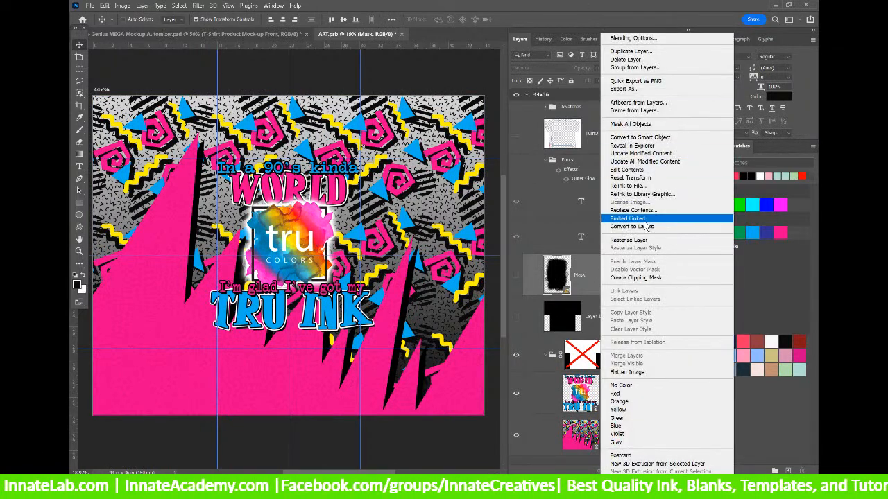
left_click(578, 293)
right_click(581, 278)
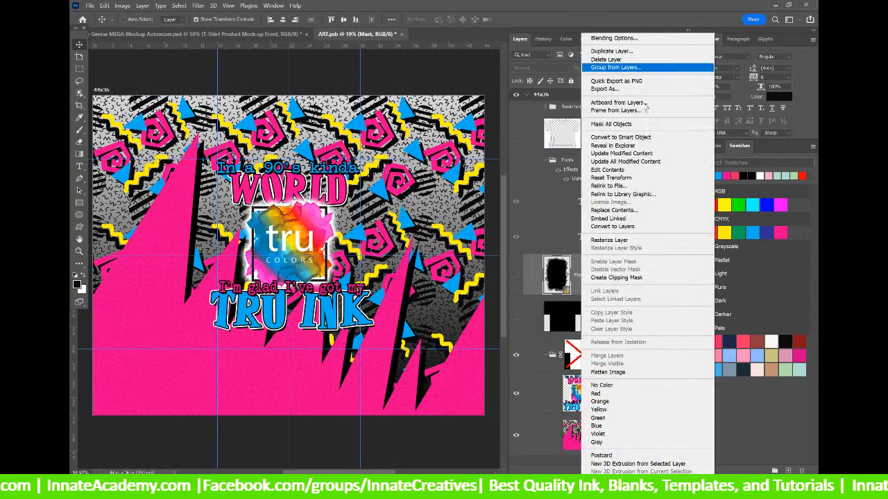
left_click(644, 161)
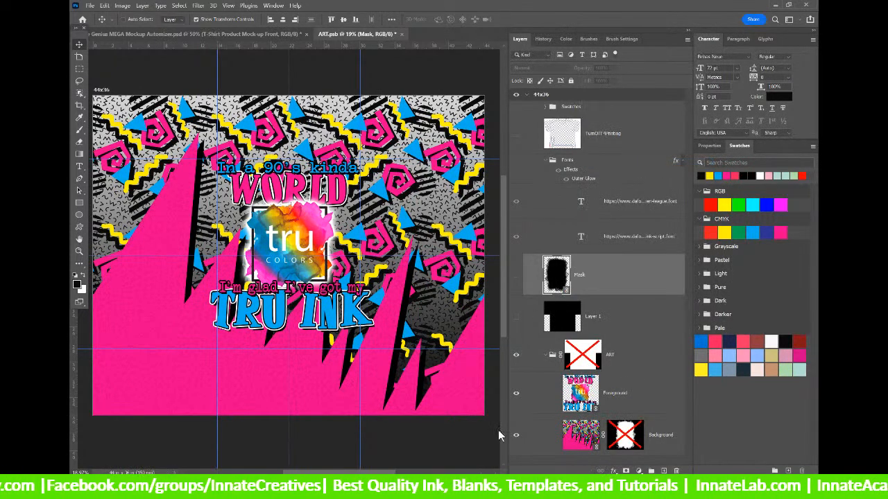
scroll(533, 401, "down", 3)
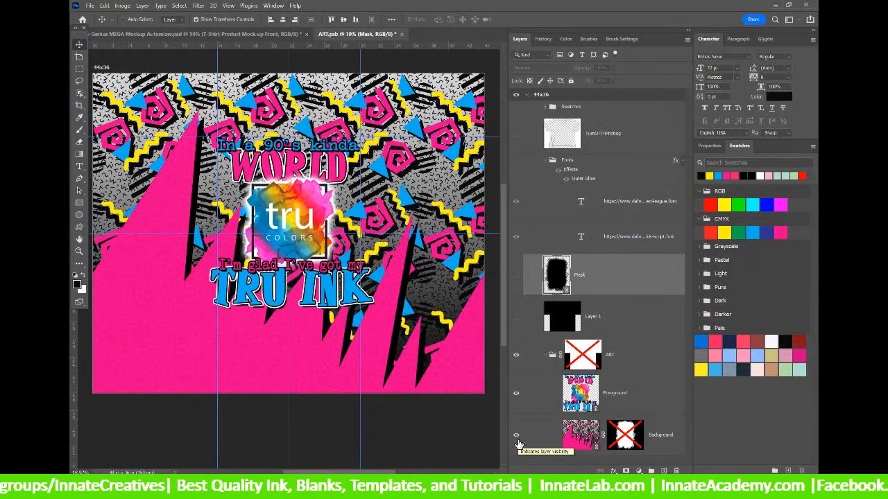
Save and close ART.psb, then pick the T-Shirt Product Mock-up Front layer.
left_click(400, 34)
left_click(431, 192)
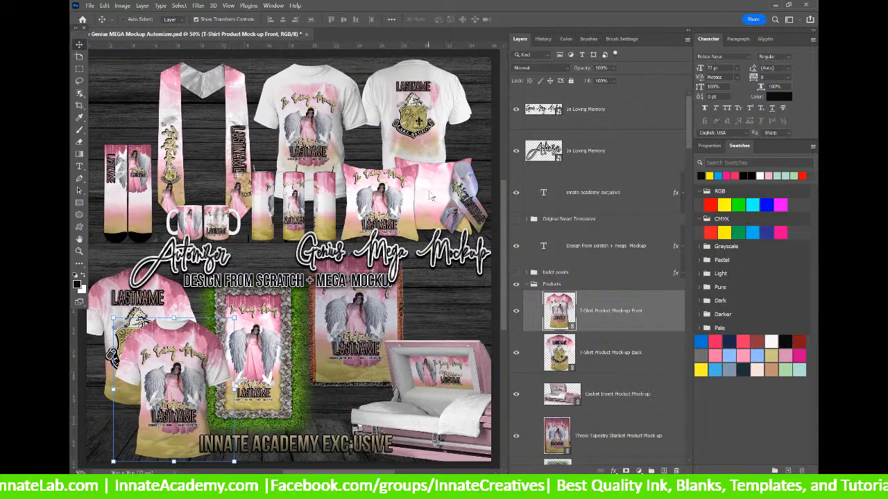
right_click(187, 362)
left_click(208, 368)
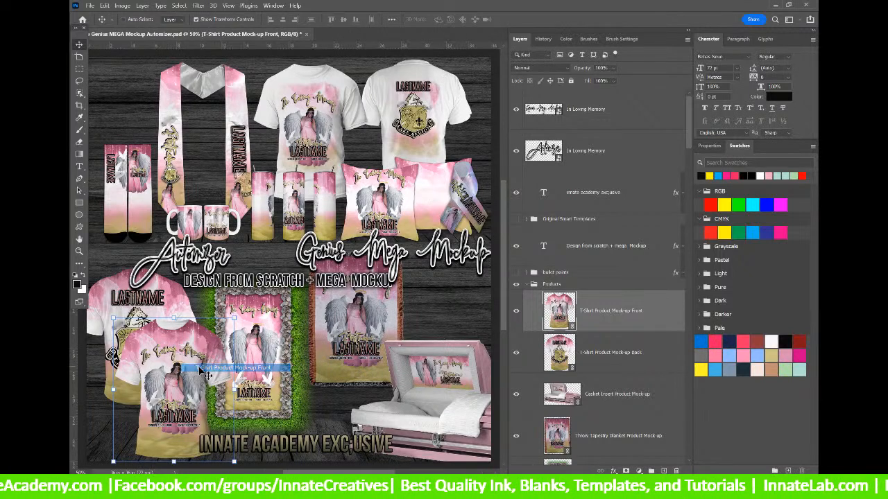
Look inside the front T-shirt mockup, close it, and bring up the 171 folder window.
double_click(559, 312)
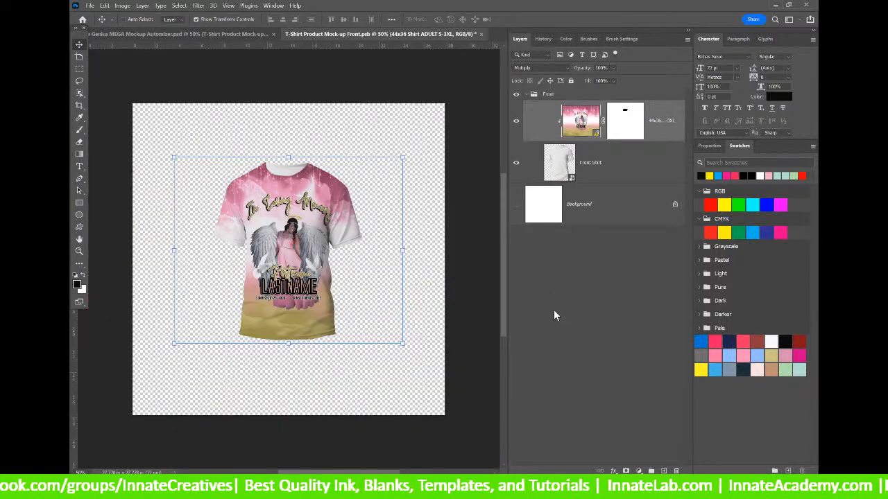
left_click(482, 34)
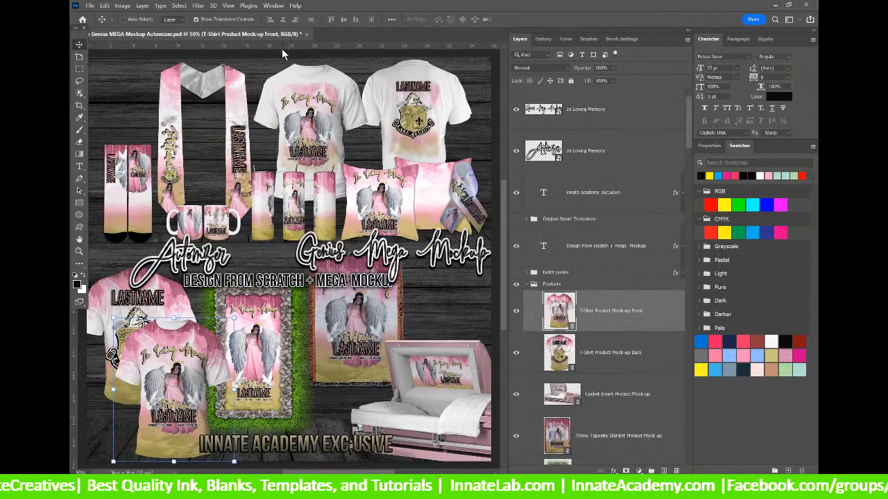
mouse_move(444, 487)
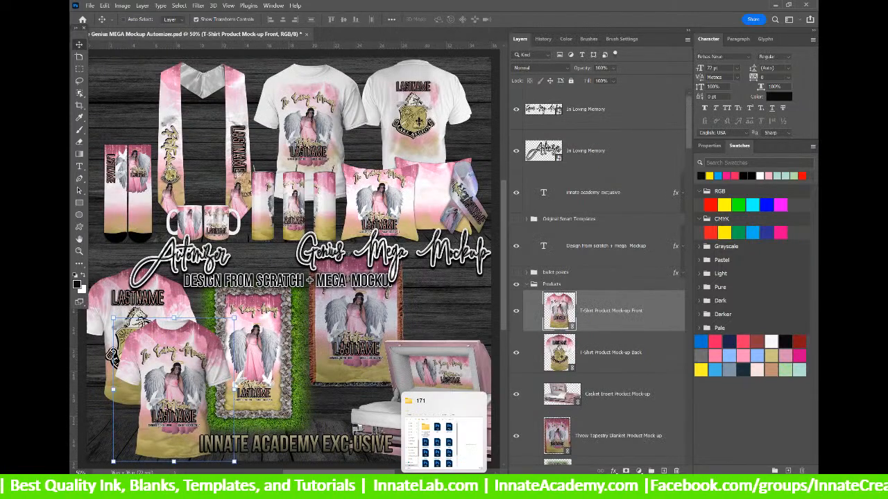
left_click(436, 408)
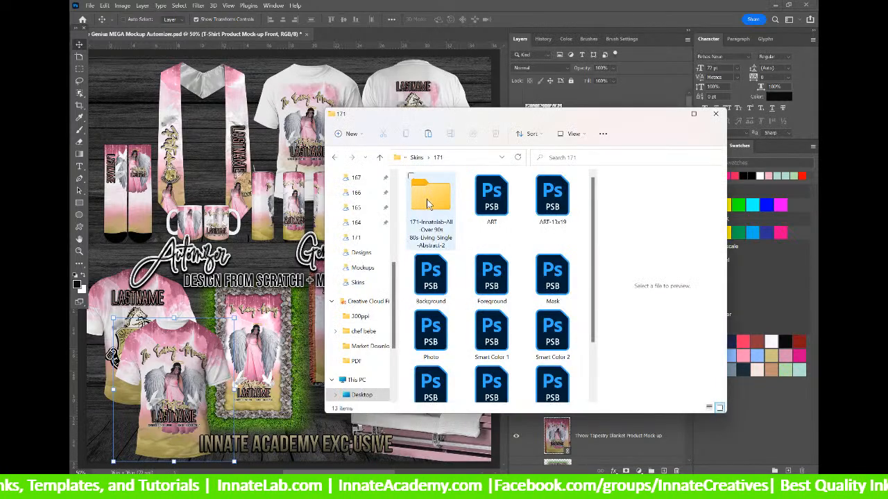
Select all twelve skin files in folder 171 and copy them.
left_click_drag(455, 118, 446, 93)
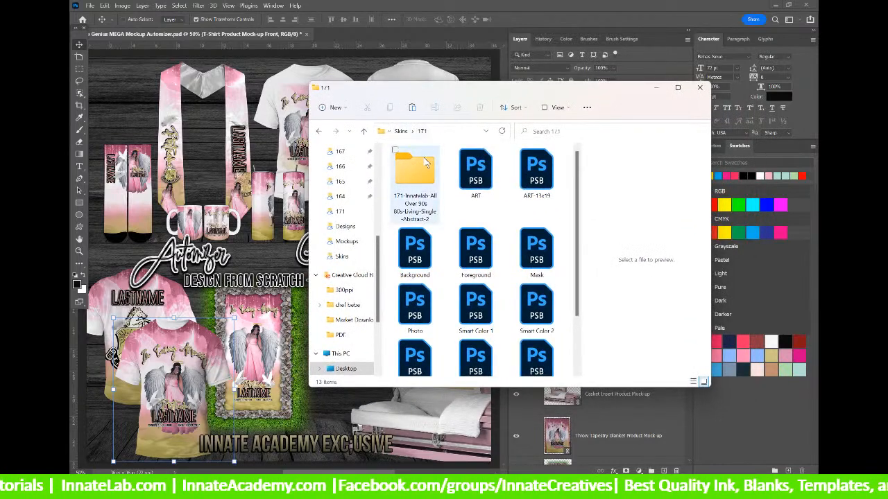
left_click(470, 174)
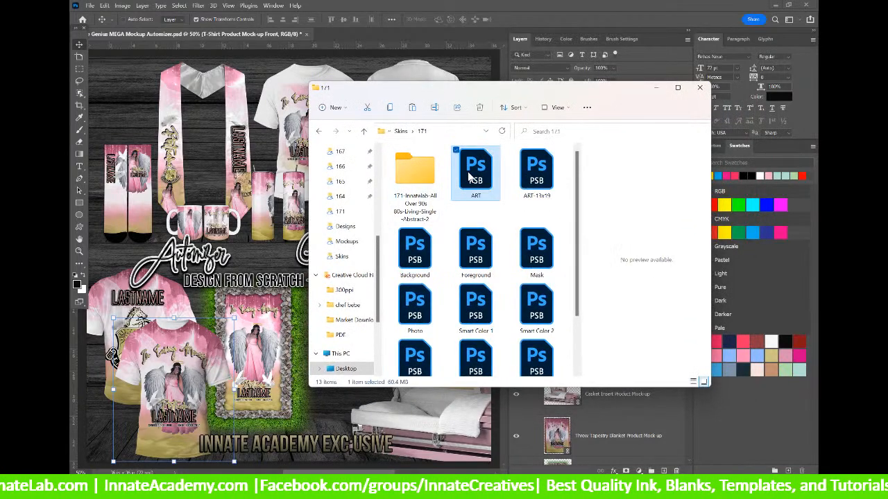
left_click(530, 171)
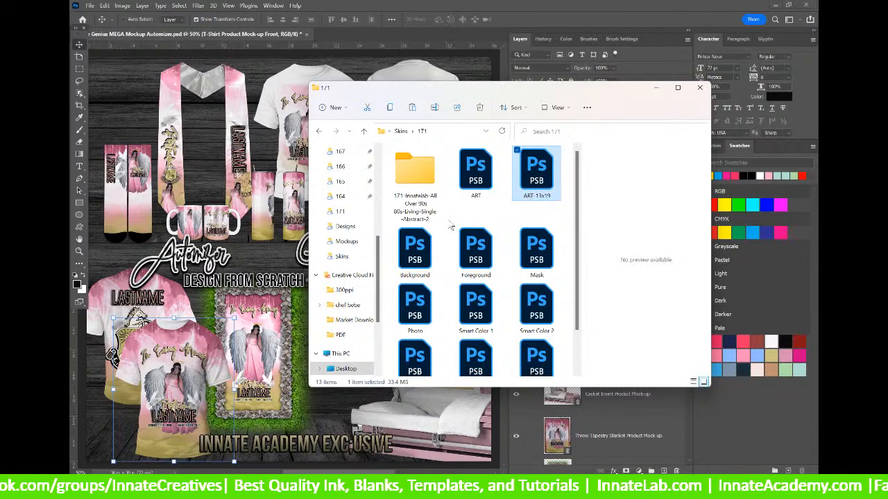
scroll(449, 225, "down", 2)
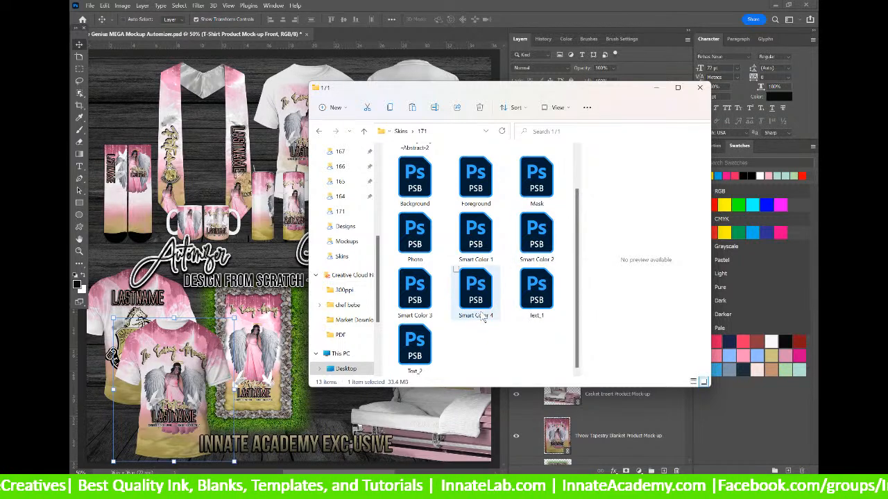
scroll(482, 319, "up", 2)
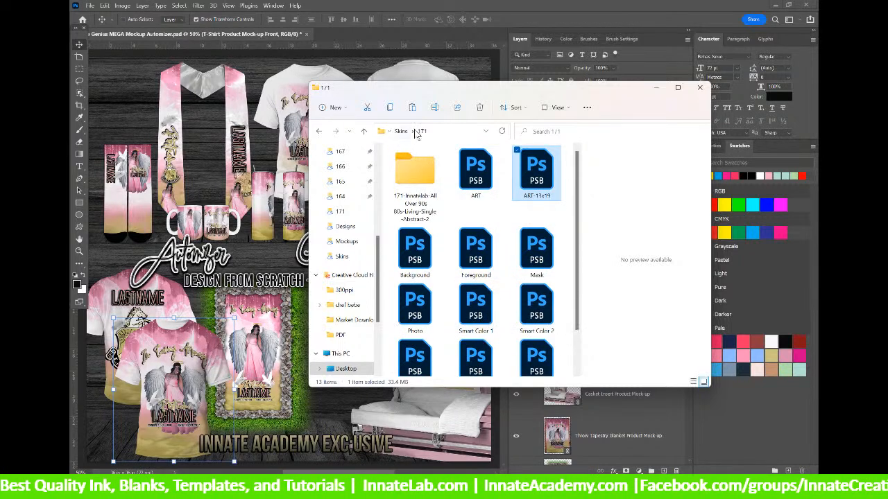
left_click(475, 172)
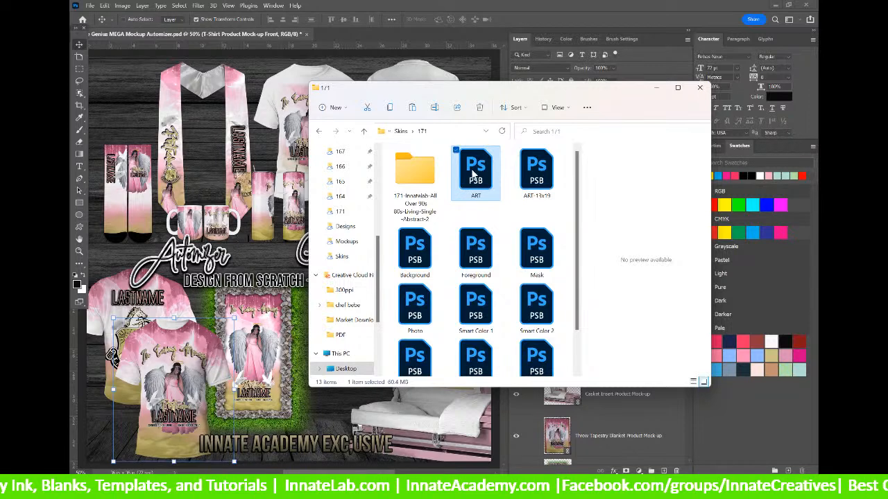
scroll(486, 223, "down", 2)
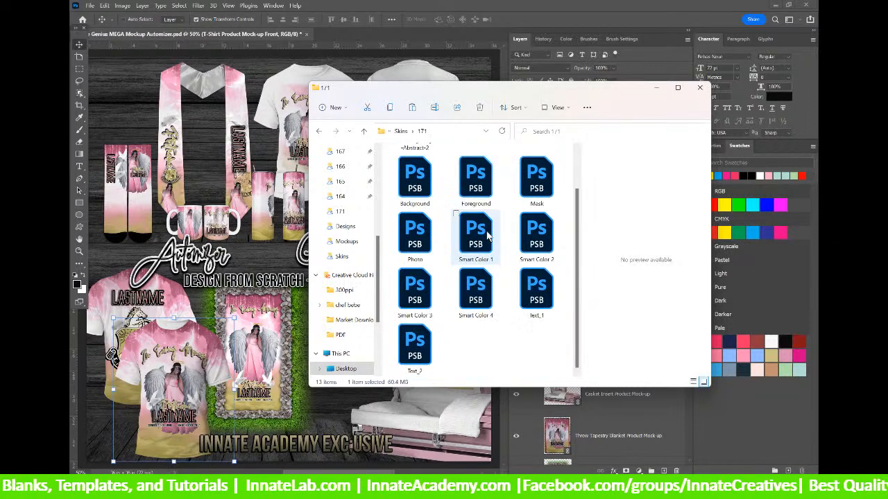
left_click(424, 355, "shift")
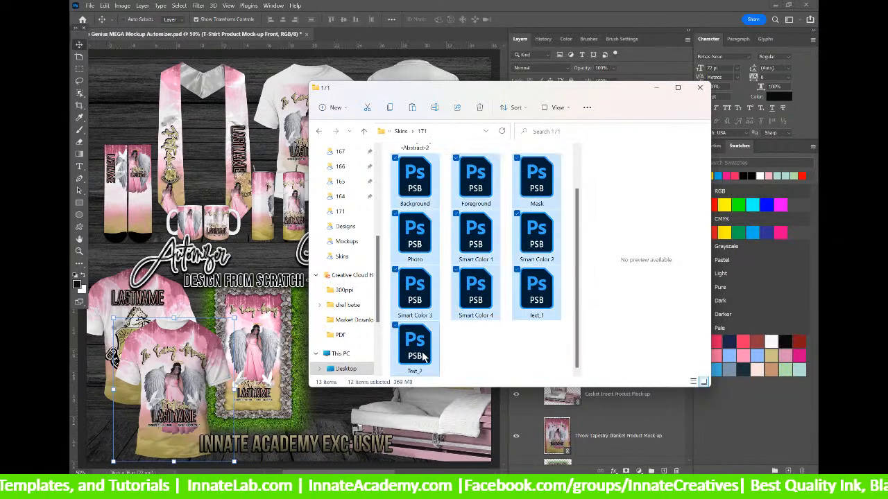
right_click(476, 185)
left_click(507, 195)
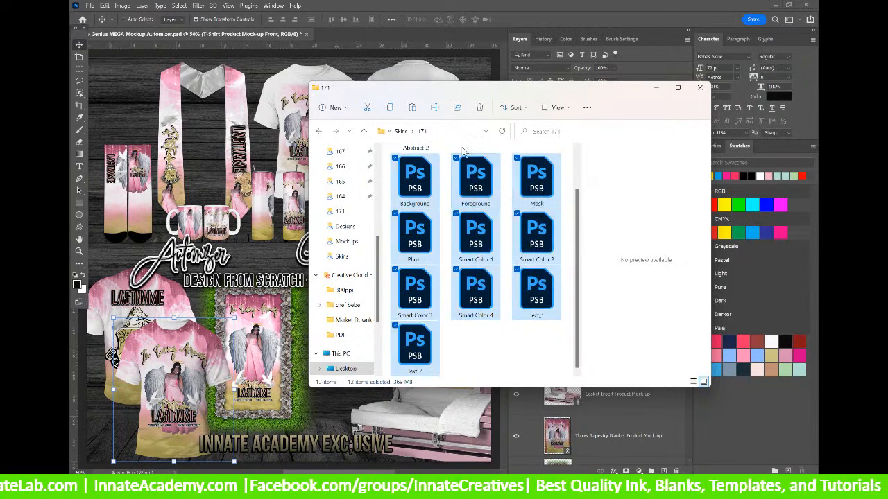
Paste the files into the parent Skins folder, replacing the same-named files there.
left_click(403, 131)
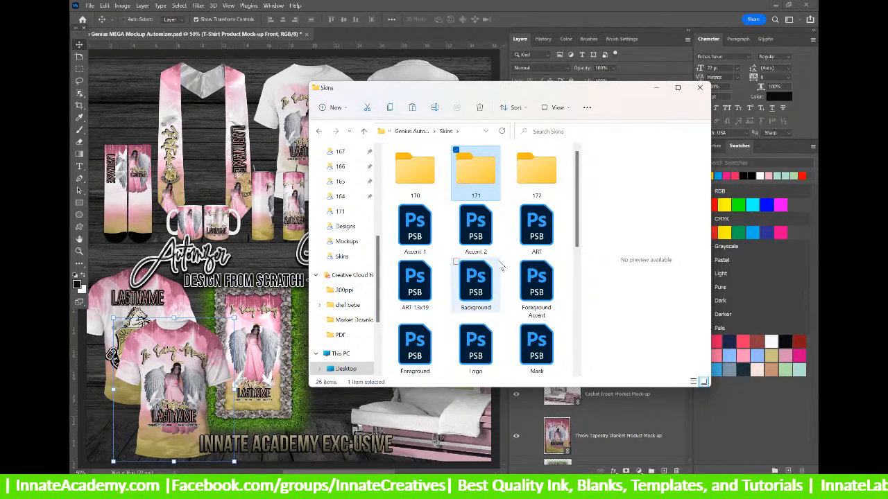
right_click(505, 257)
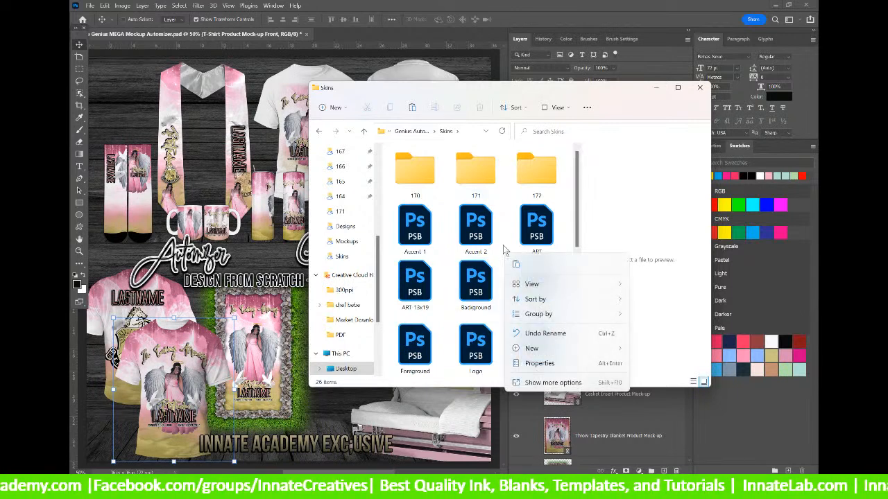
mouse_move(529, 285)
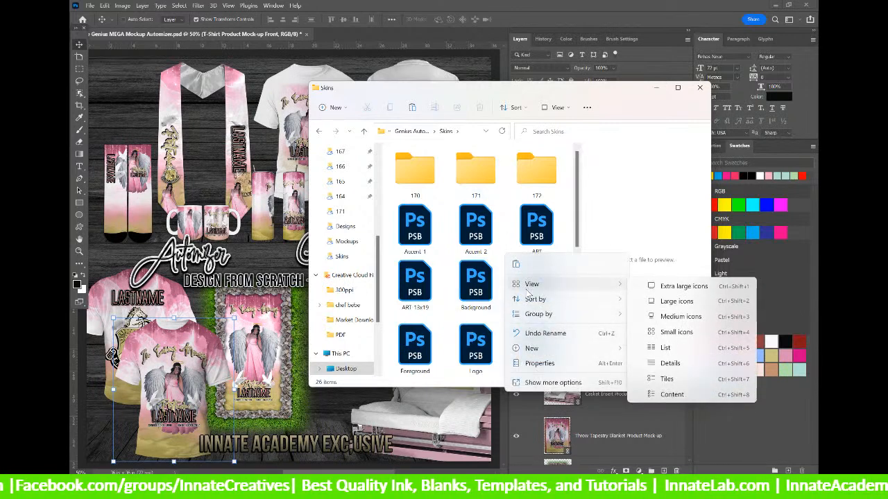
left_click(516, 265)
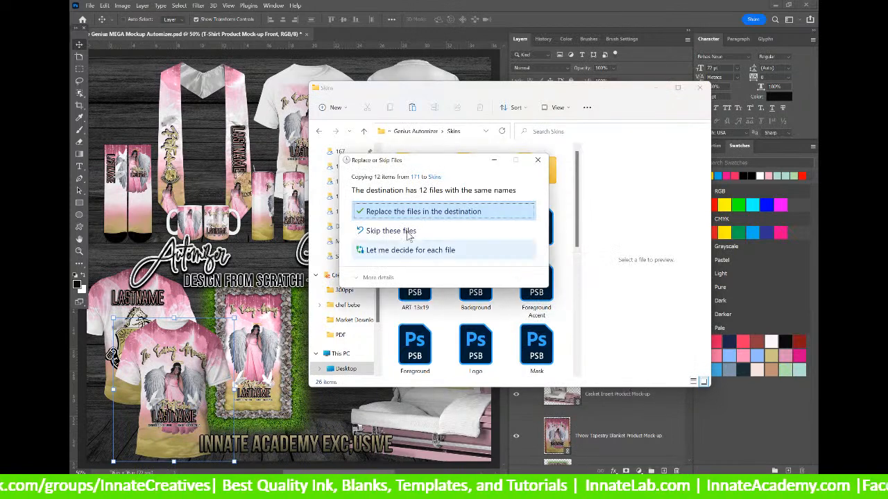
left_click(401, 213)
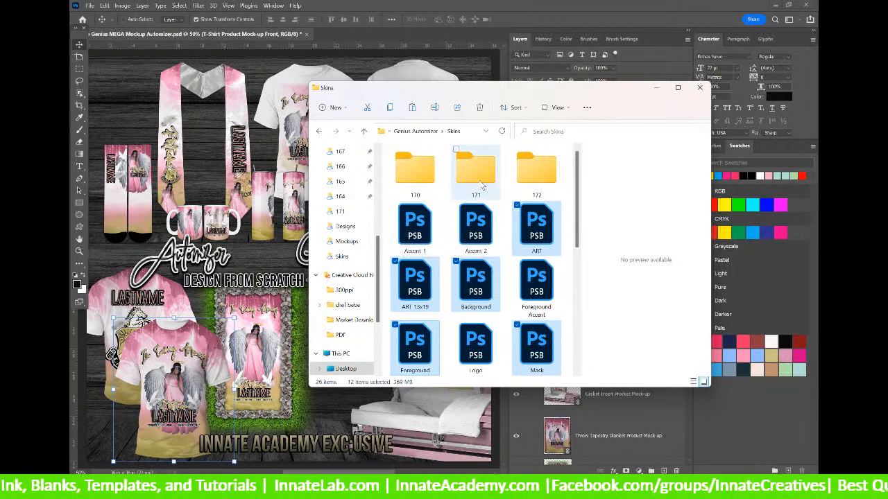
scroll(492, 286, "down", 3)
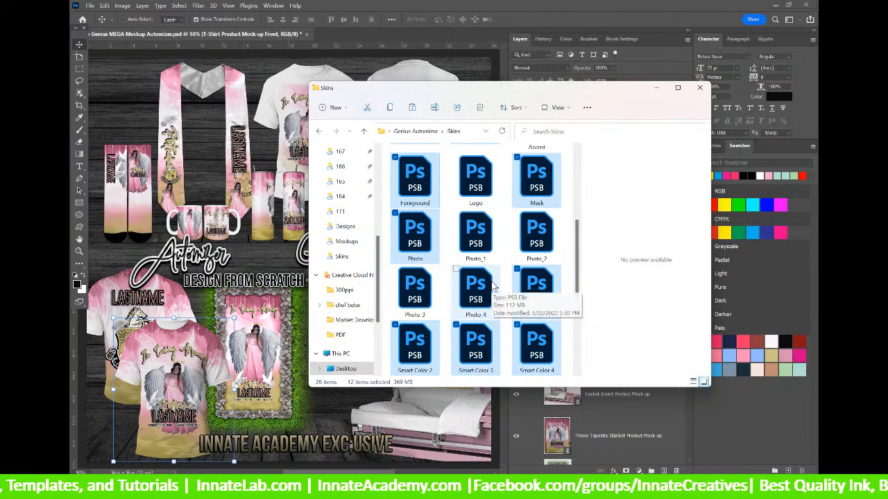
scroll(492, 285, "down", 2)
scroll(494, 294, "up", 5)
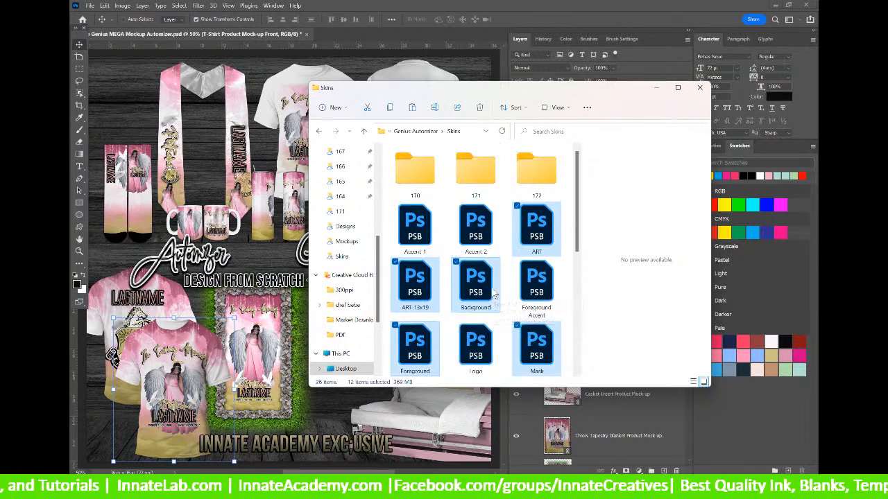
Back in Photoshop, drill from the front T-shirt mockup into 44x36 Shirt ADULT S-3XL.psb.
left_click(255, 40)
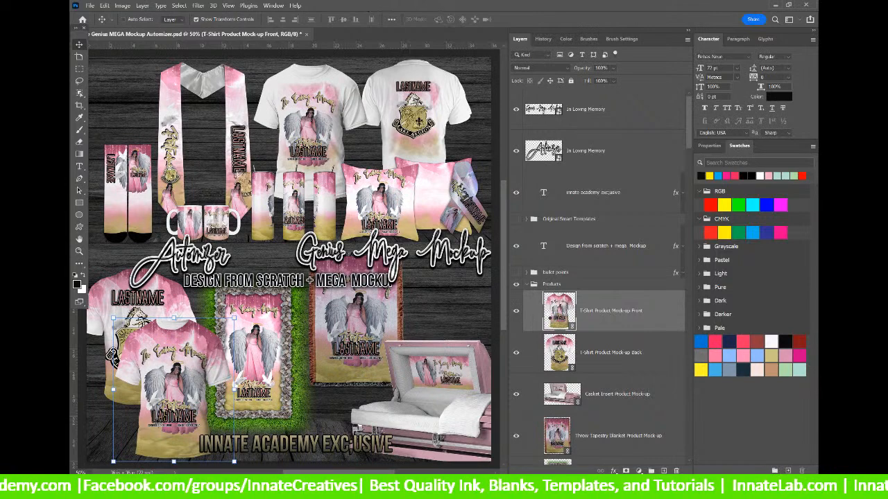
double_click(552, 317)
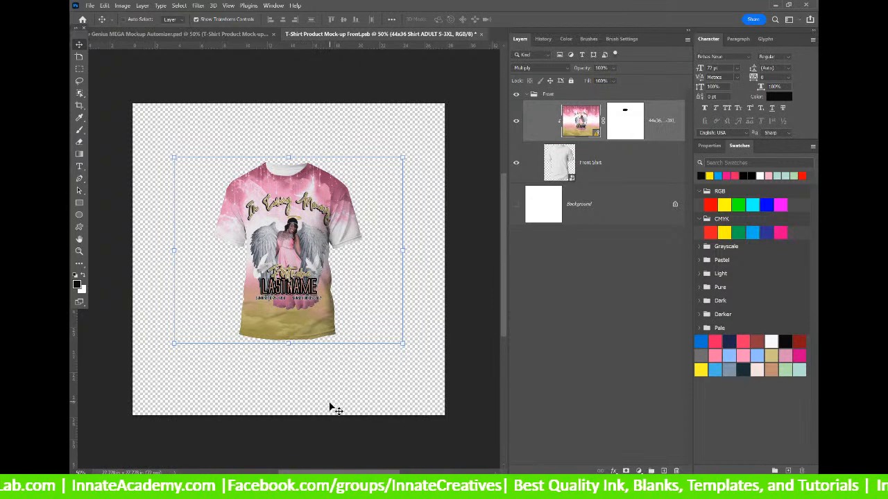
double_click(580, 121)
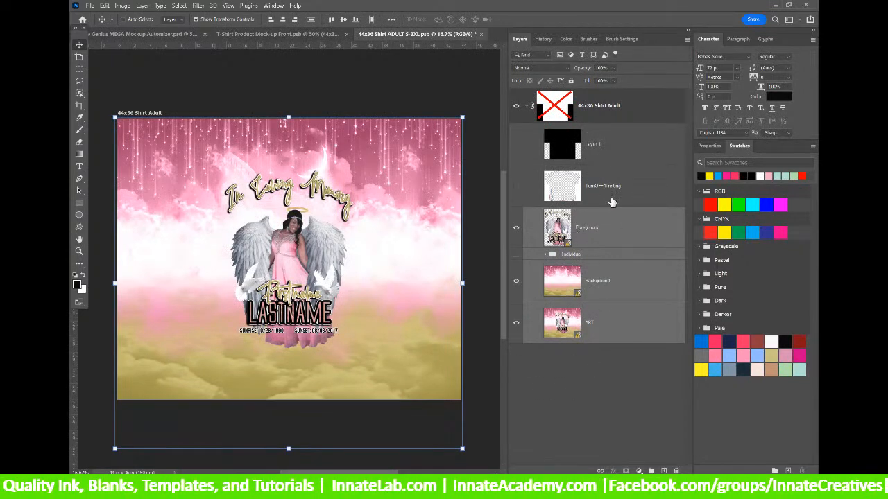
Update all modified content from the Foreground layer, then save and close both shirt .psb files.
right_click(623, 231)
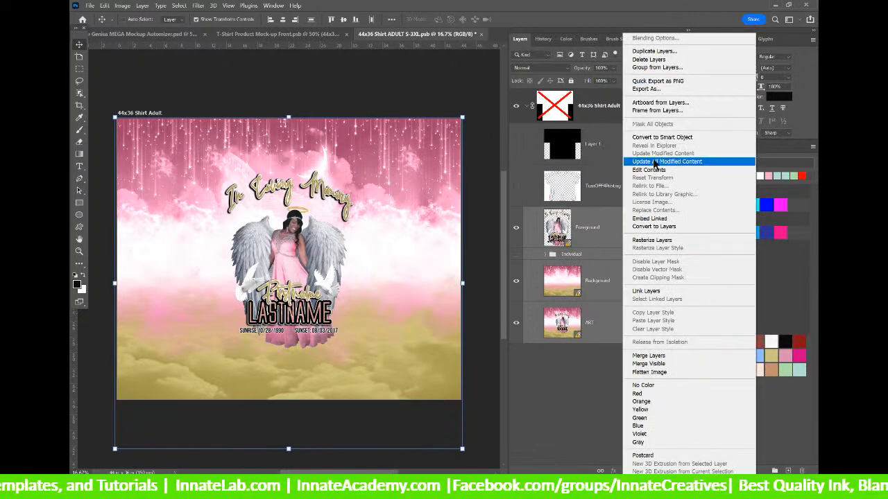
left_click(653, 160)
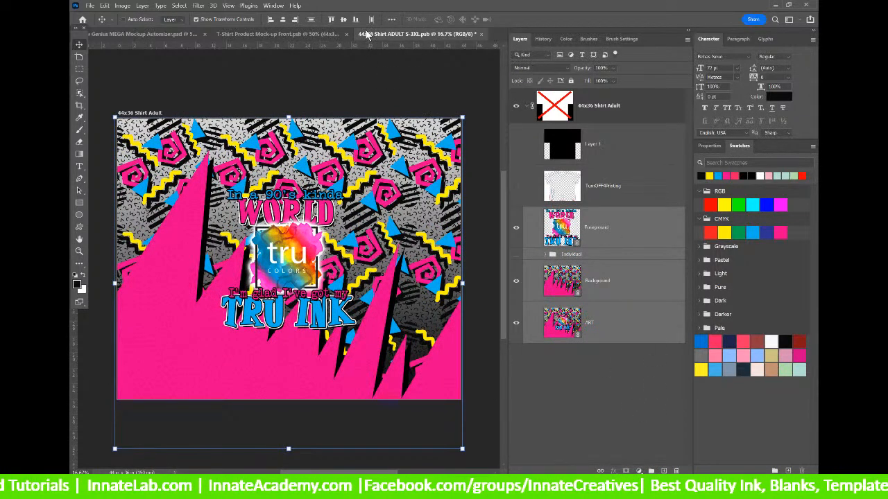
left_click(481, 34)
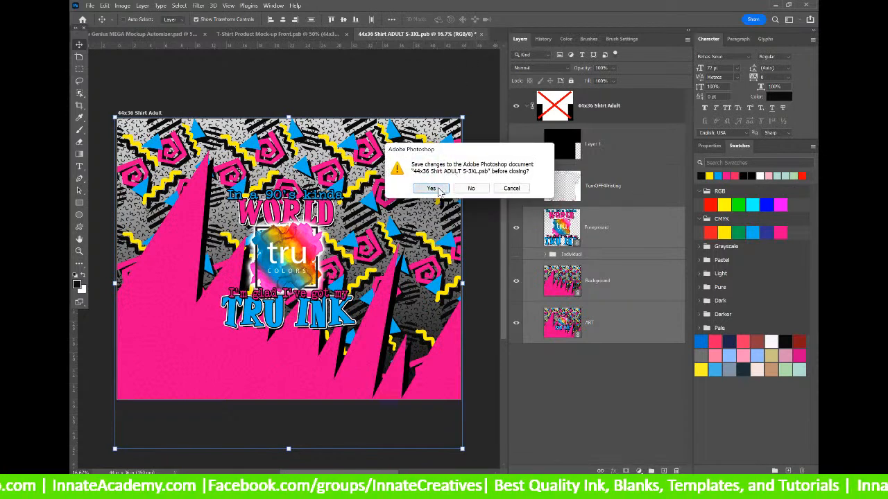
left_click(431, 189)
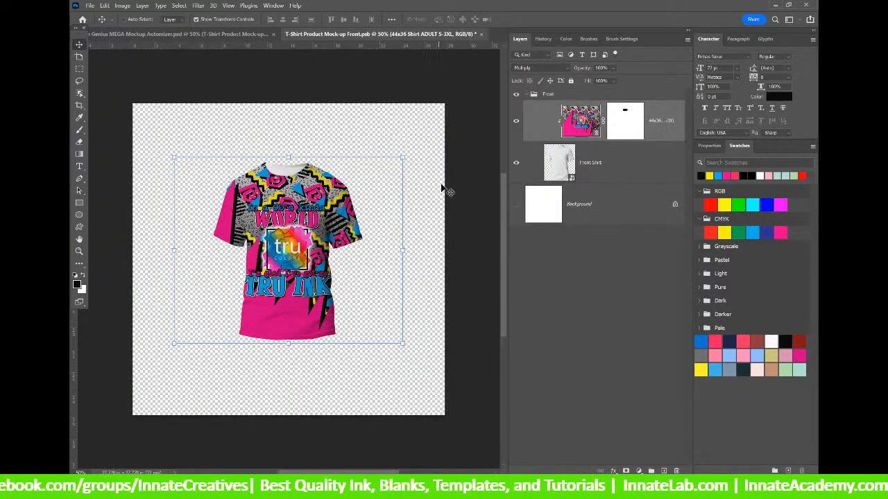
left_click(481, 34)
left_click(432, 189)
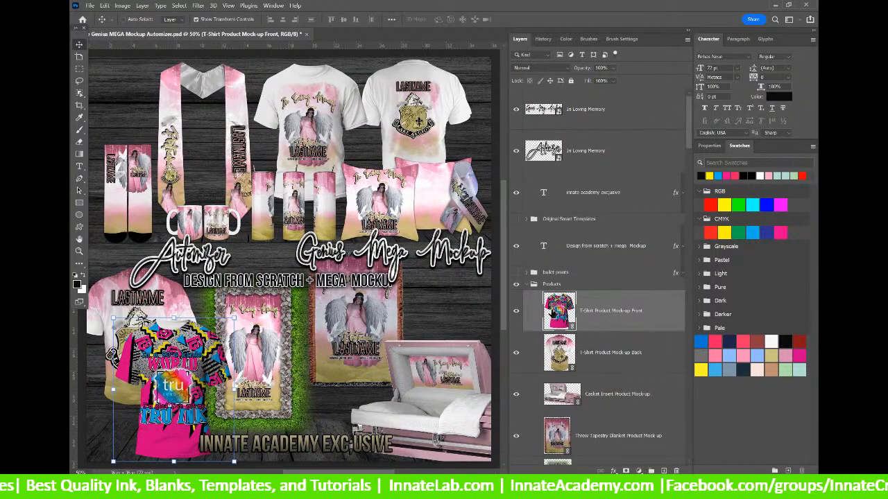
double_click(553, 312)
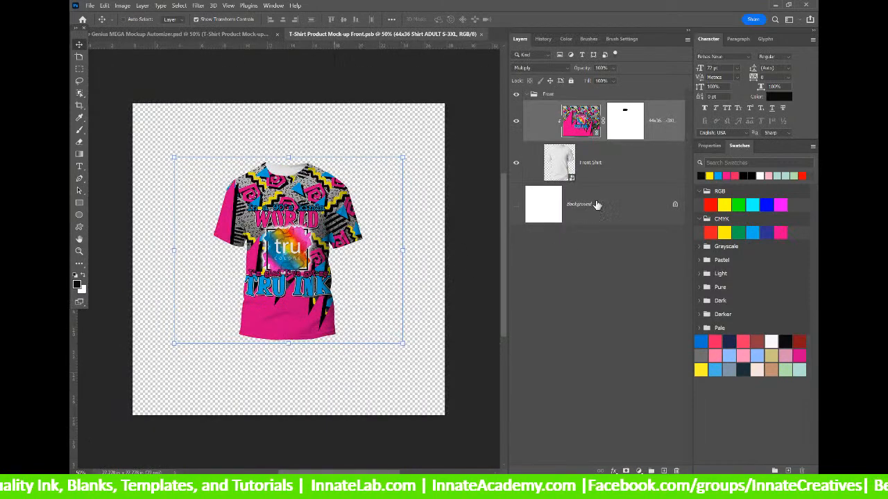
left_click(516, 205)
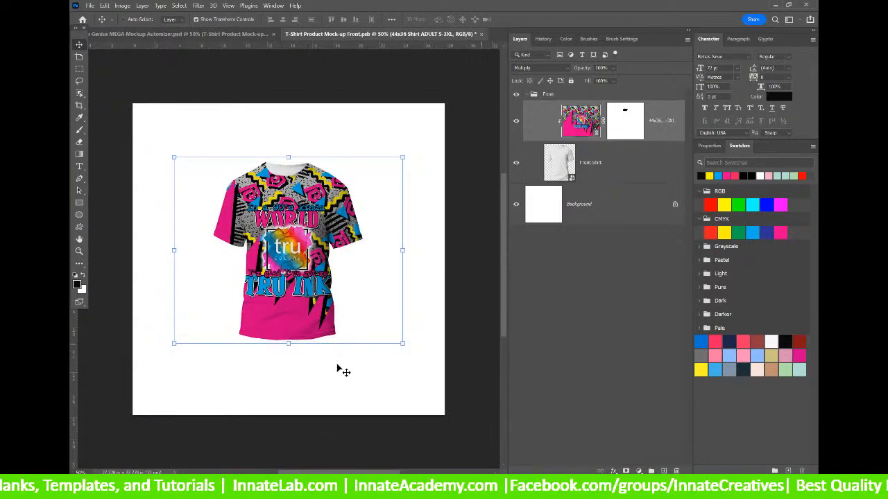
left_click(516, 204)
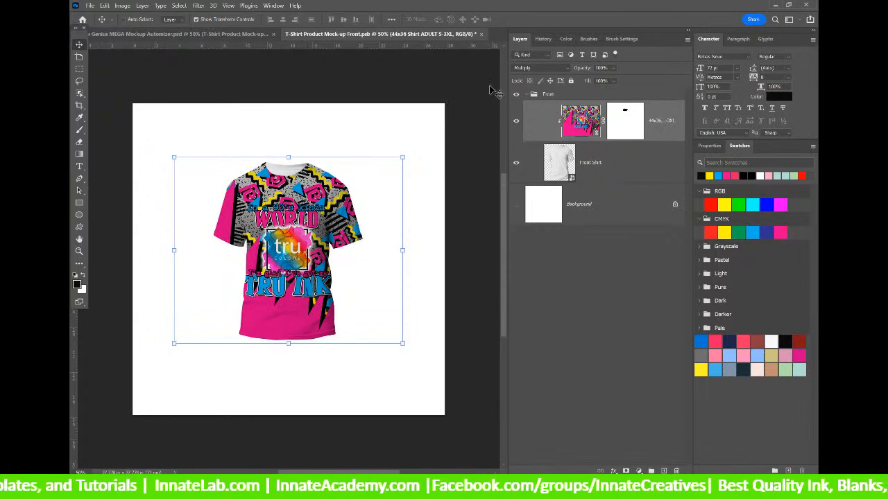
left_click(481, 34)
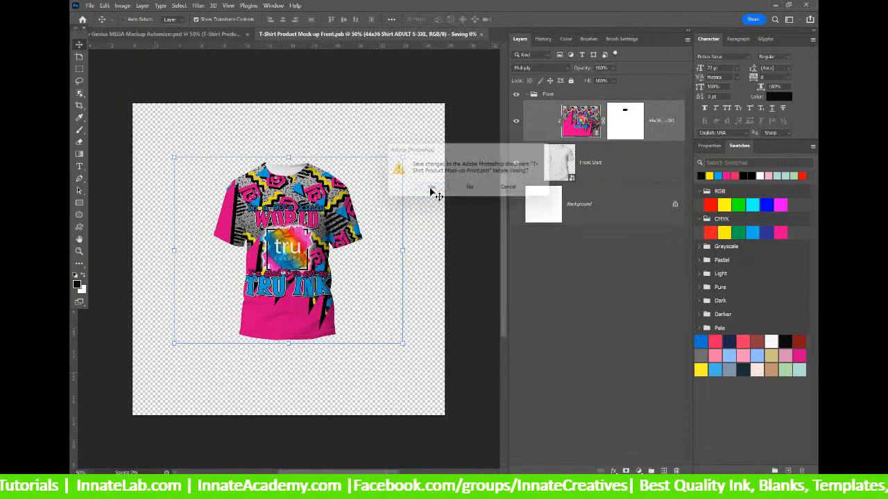
left_click(430, 190)
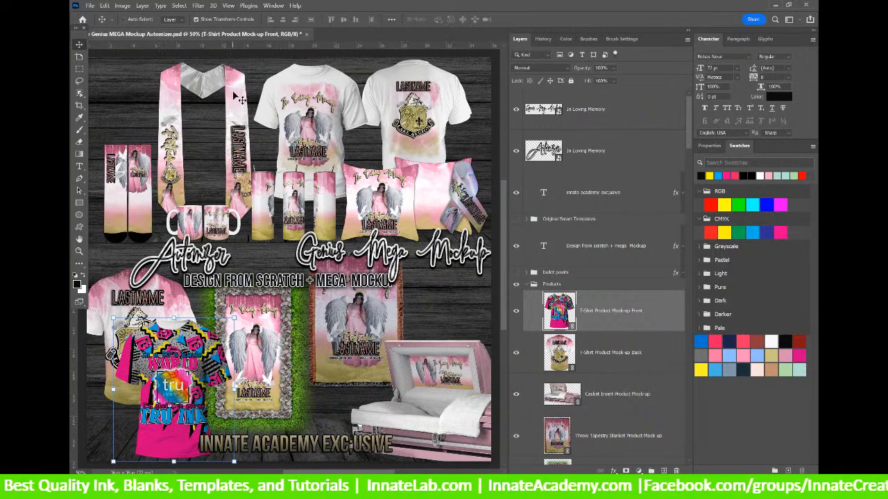
Pick the T-Shirt Product Mock-up Front - 13x19 layer, open it, then open the nested 13x19 Shirt.psb.
right_click(308, 114)
left_click(334, 124)
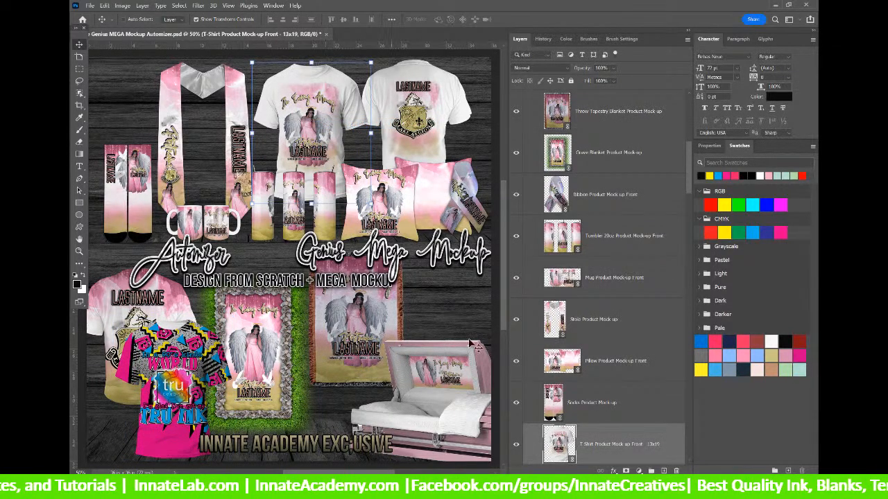
double_click(313, 66)
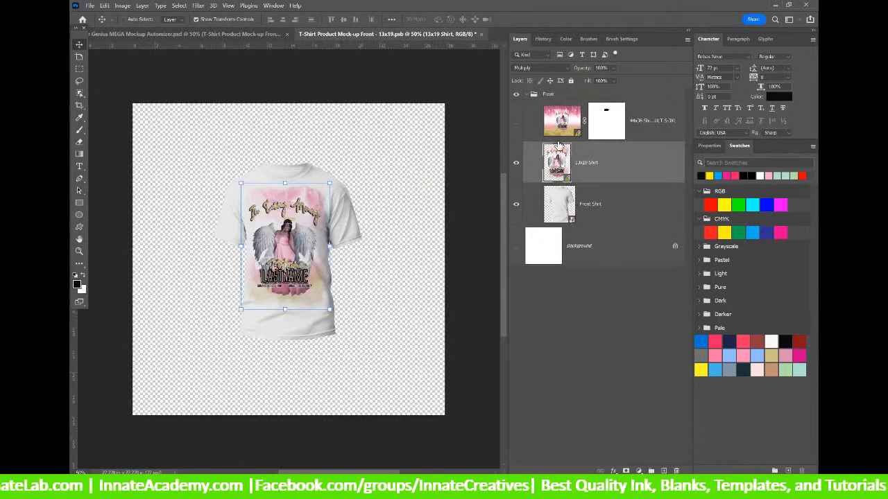
double_click(559, 166)
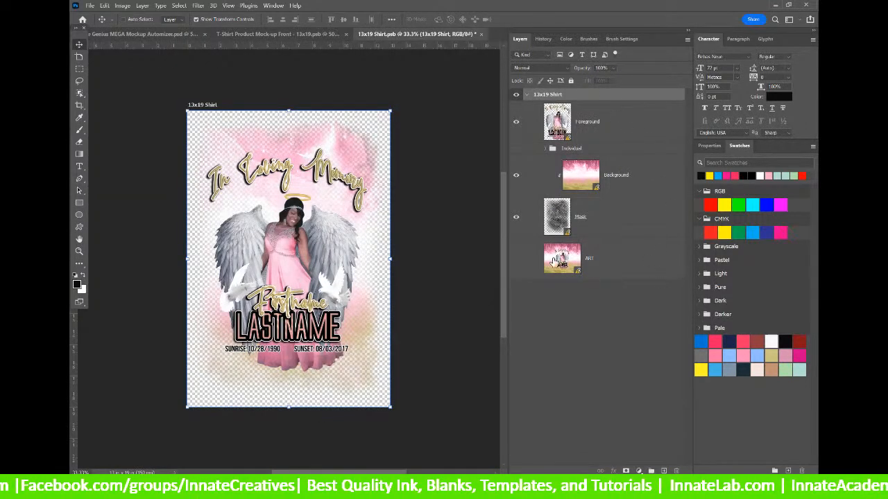
Update all modified content from the Foreground layer, then select the Background layer in 13x19 Shirt.psb.
right_click(614, 125)
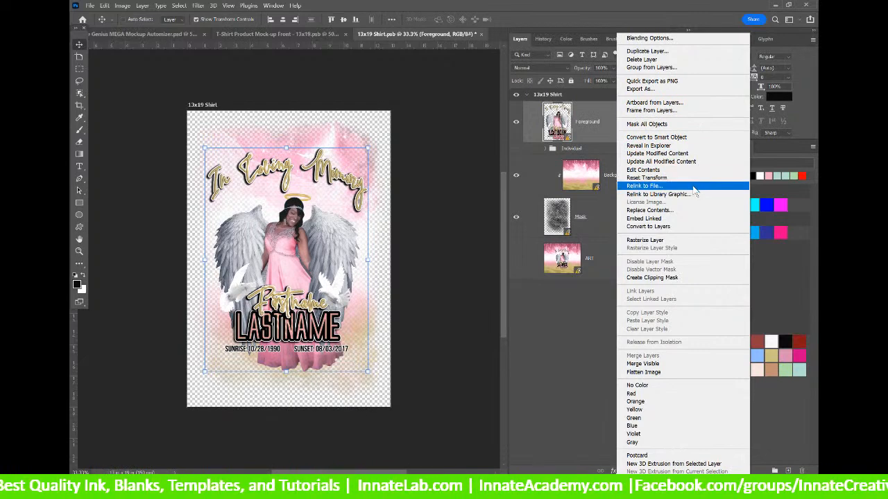
left_click(667, 161)
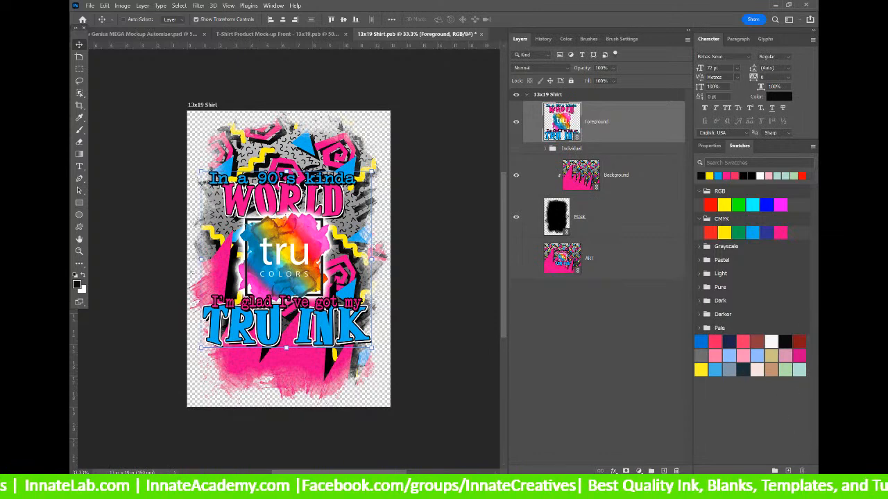
left_click(797, 489)
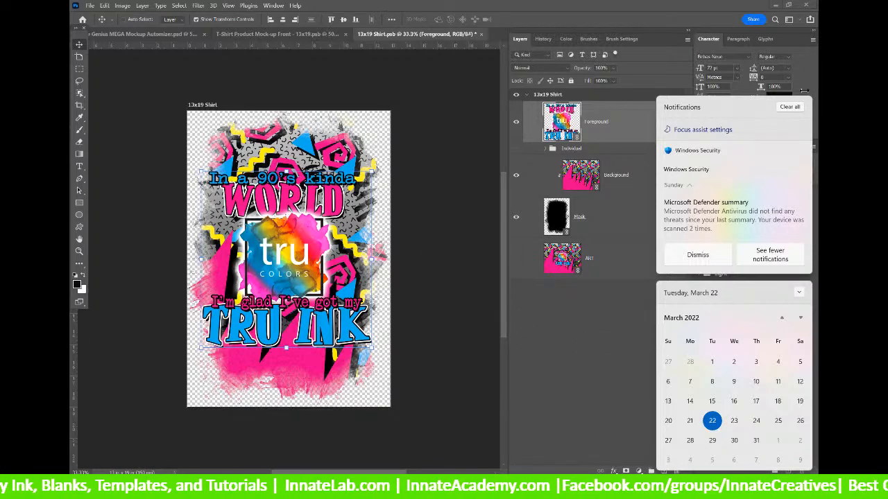
left_click(582, 380)
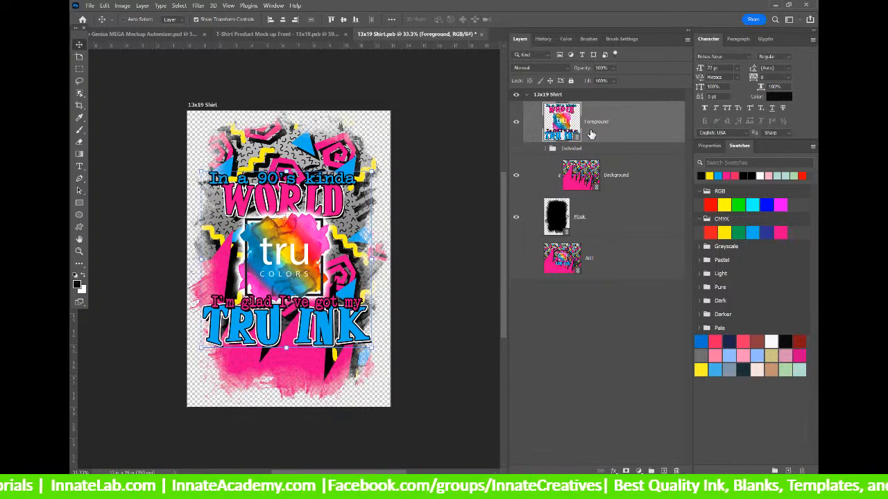
left_click(610, 179)
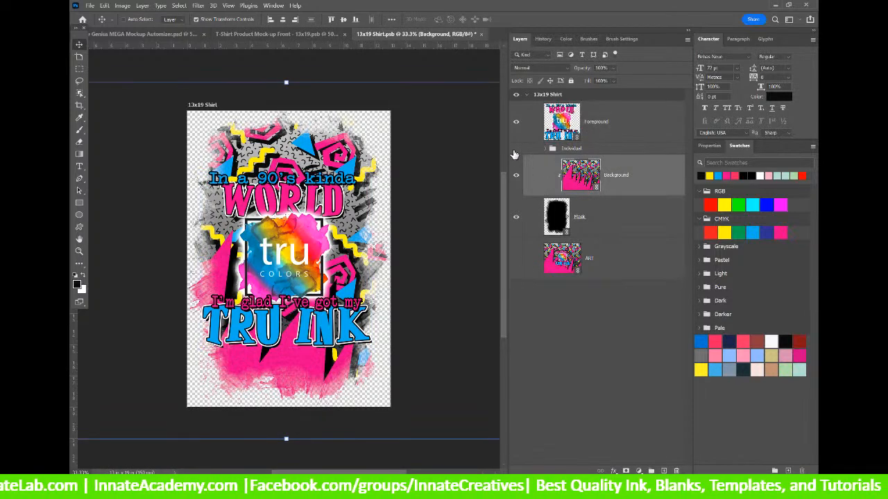
Toggle the Foreground layer's visibility off and on, then save and close 13x19 Shirt.psb.
left_click(516, 122)
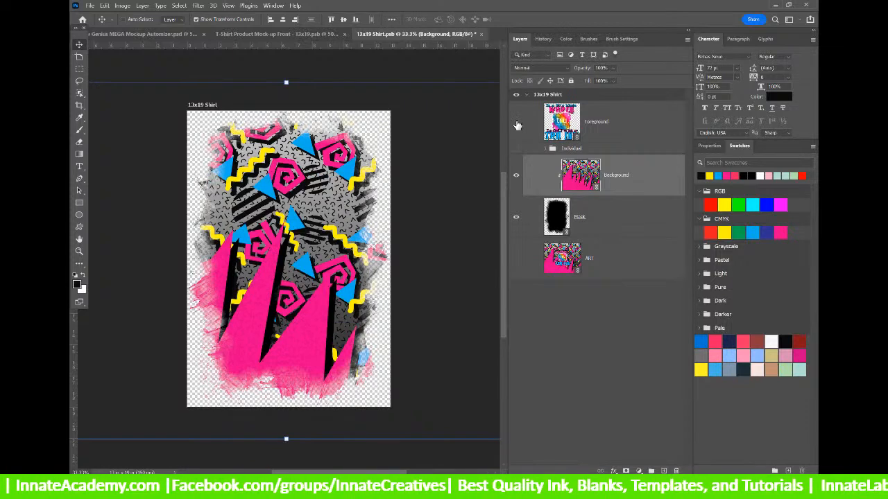
left_click(517, 122)
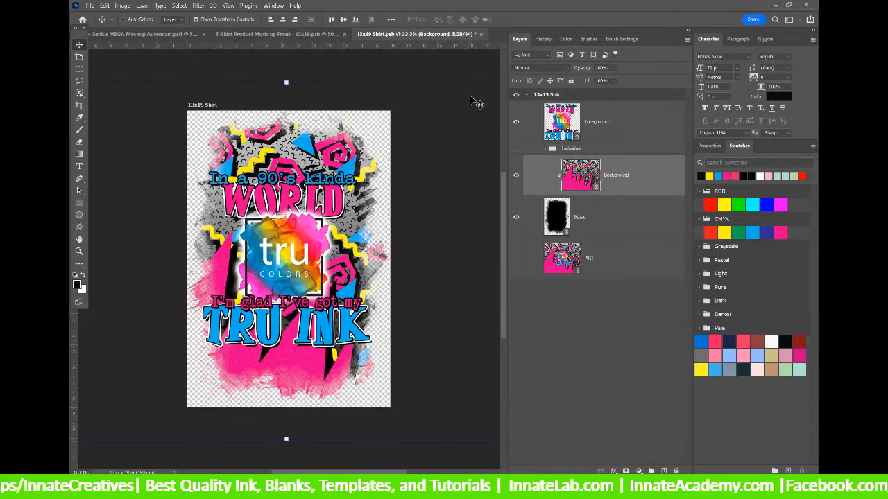
left_click(481, 34)
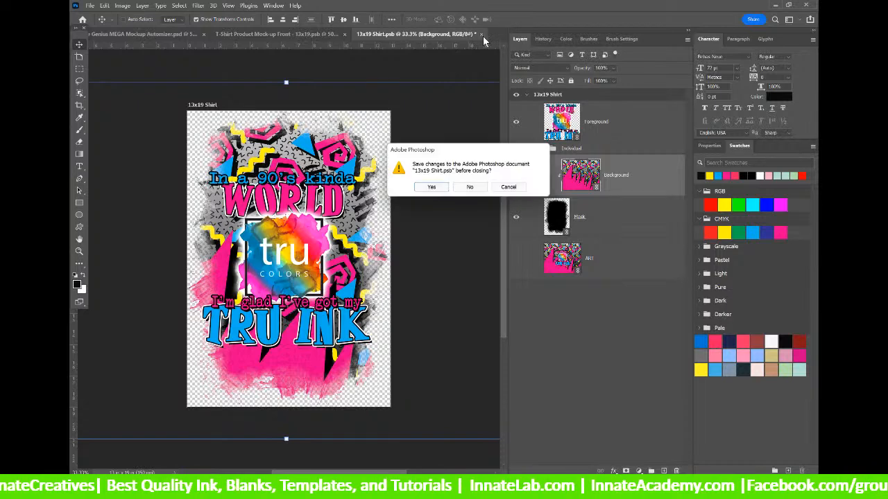
left_click(431, 189)
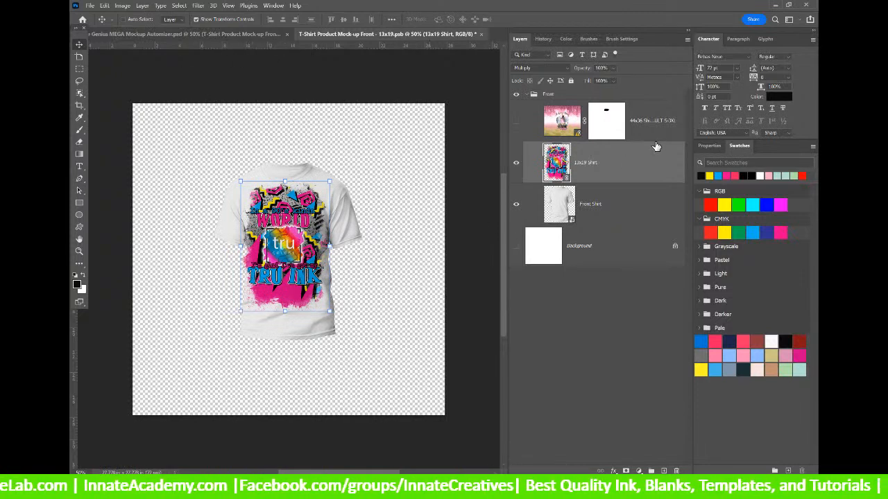
Select the 44x36 Shirt layer in the front 13x19 mockup.
right_click(632, 165)
left_click(623, 133)
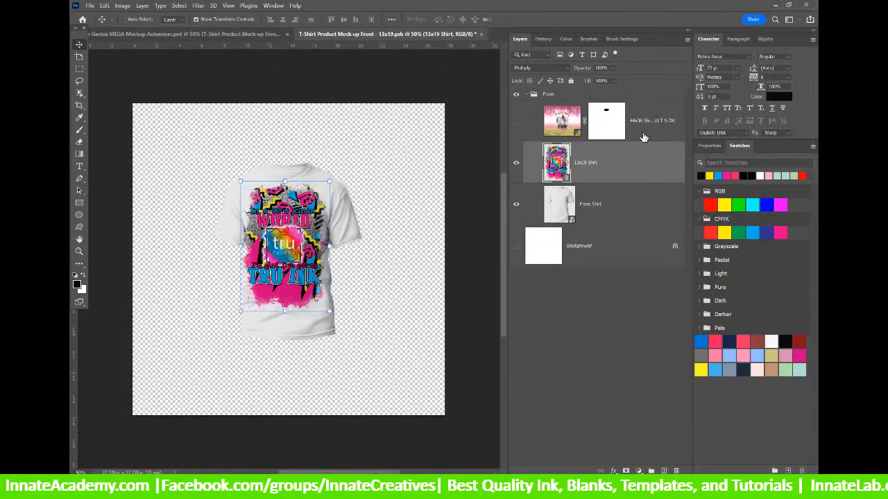
left_click(644, 137)
Clip the 44x36 and 13x19 Shirt layers together, then save and close the front mockup.
left_click(652, 175, "shift")
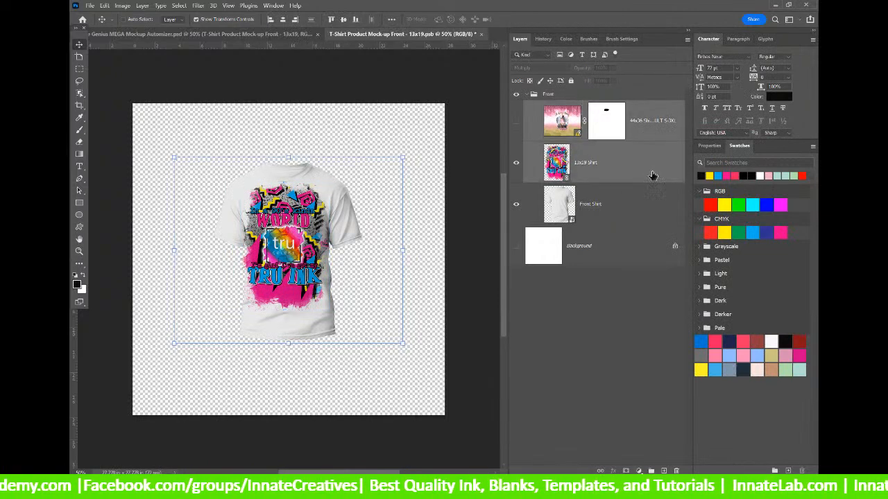
right_click(652, 174)
left_click(679, 278)
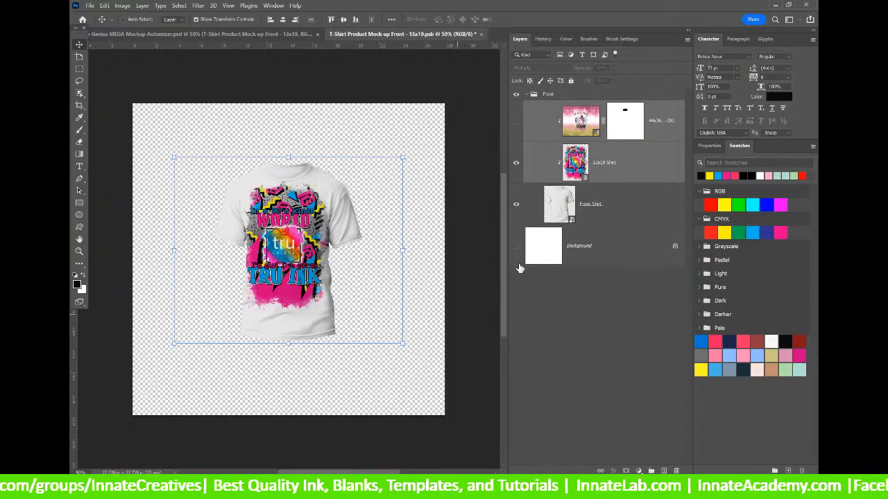
left_click(619, 177)
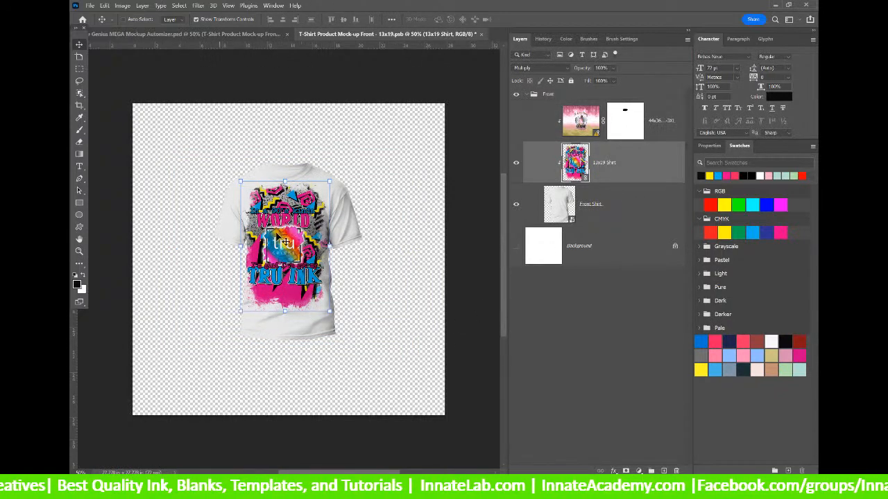
left_click(480, 34)
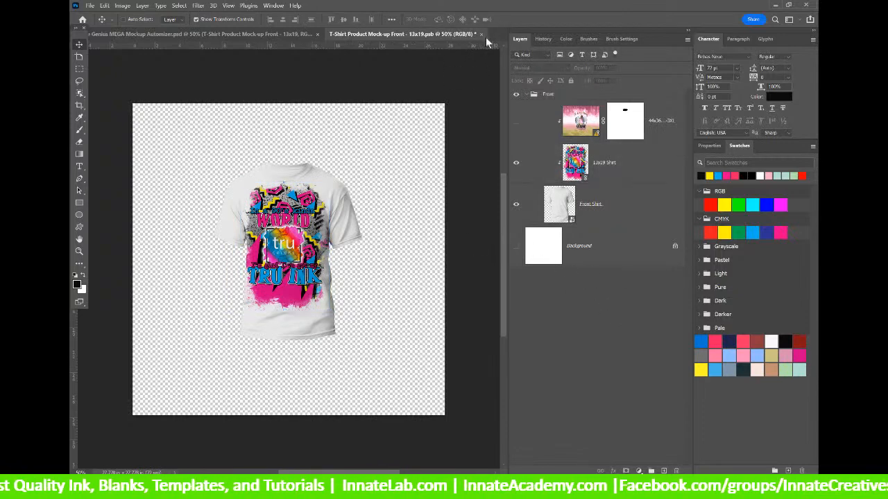
left_click(431, 187)
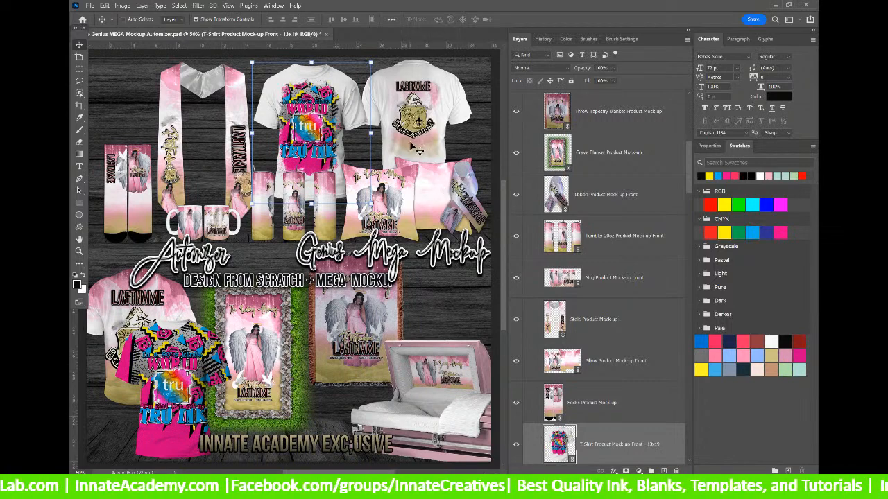
Pick the T-Shirt Product Mock-up Back layer, open it, then open the nested 13x19 Shirt - Back.psb.
right_click(421, 154)
left_click(444, 155)
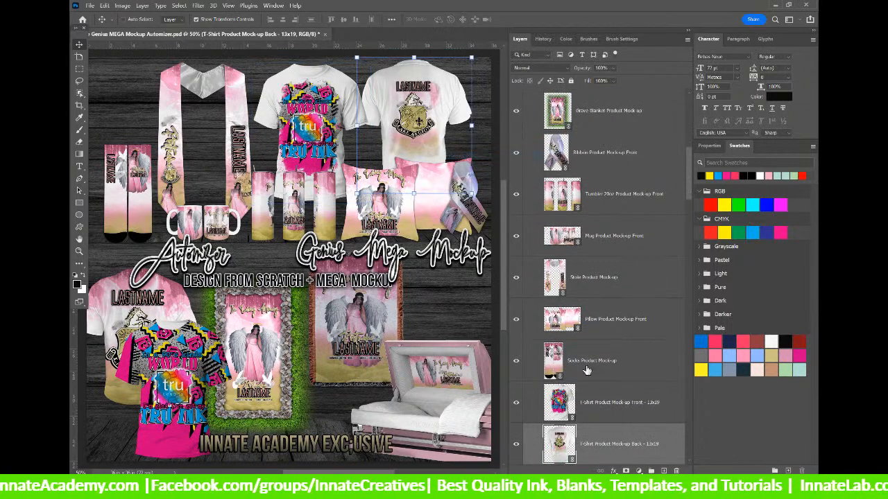
double_click(554, 436)
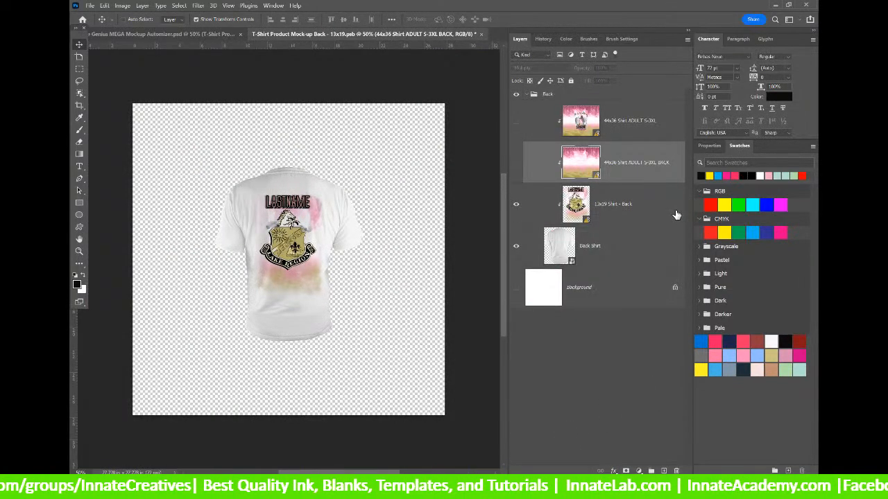
left_click(622, 137)
left_click(610, 205)
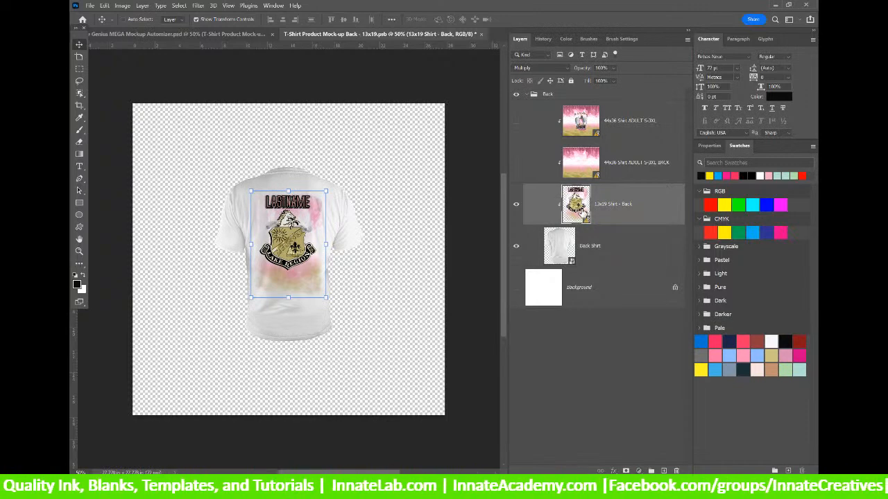
double_click(575, 205)
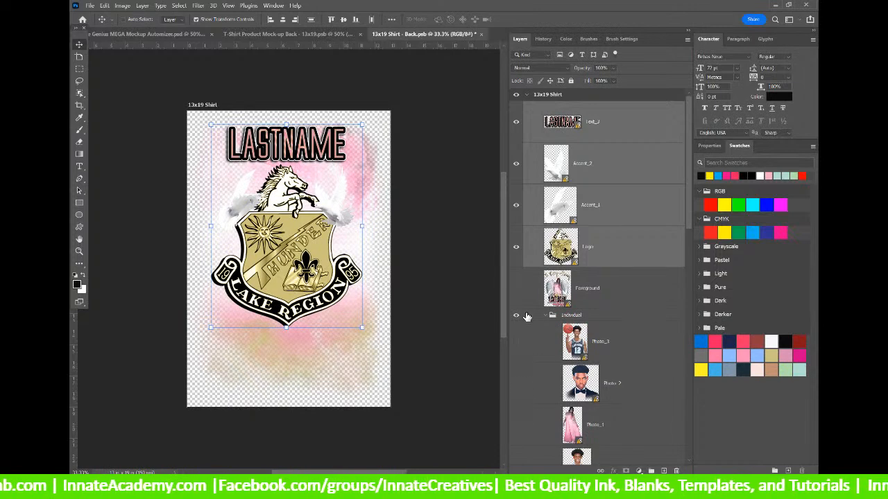
Update all modified content so the shirt-back art gets the pink, blue and yellow '90s background.
right_click(618, 124)
left_click(664, 162)
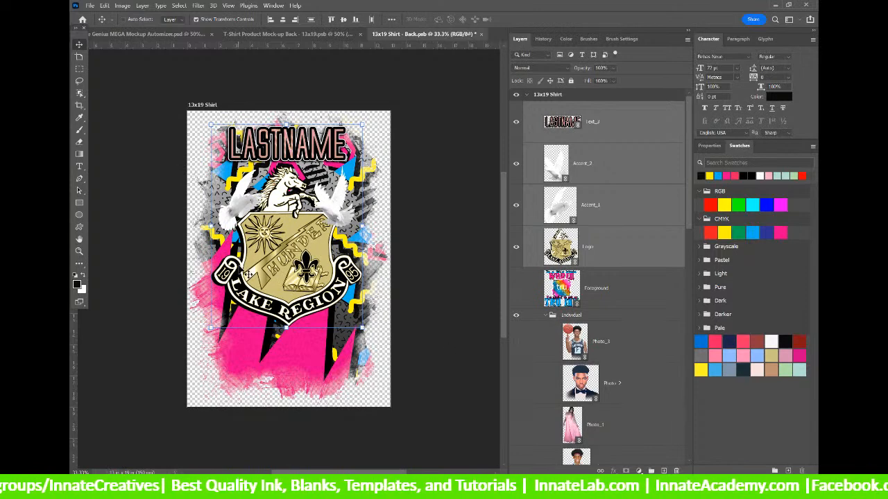
left_click(614, 133)
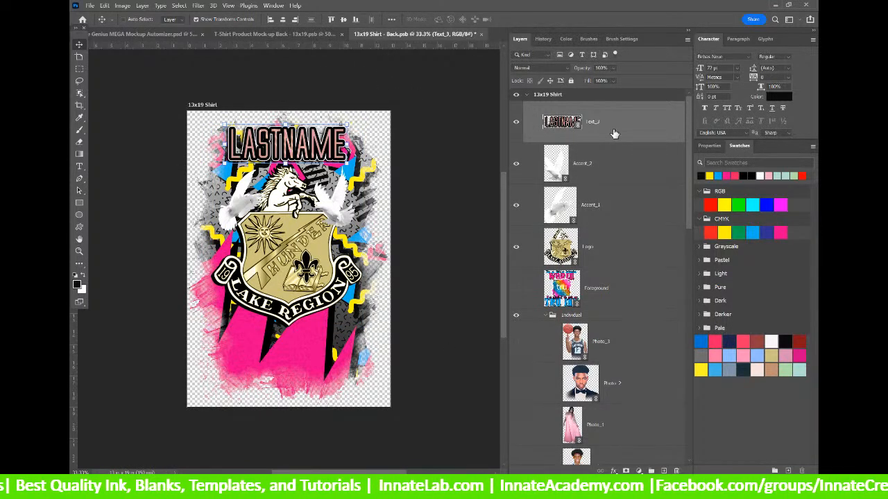
Browse the Layers panel, checking the Text_2 and Text_1 layers.
scroll(614, 133, "down", 8)
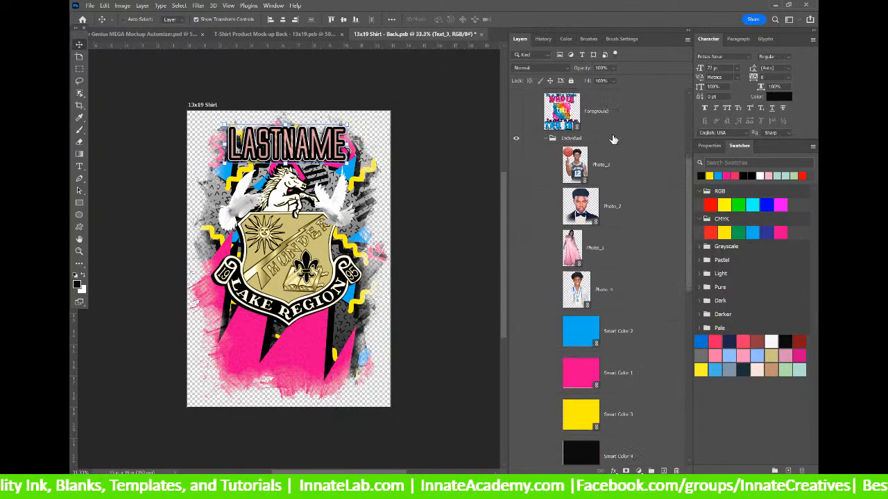
scroll(612, 144, "down", 3)
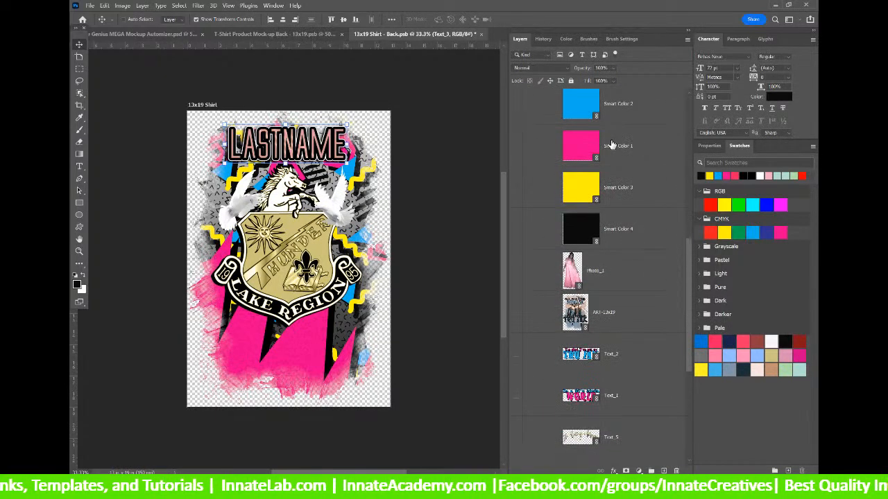
scroll(611, 144, "up", 10)
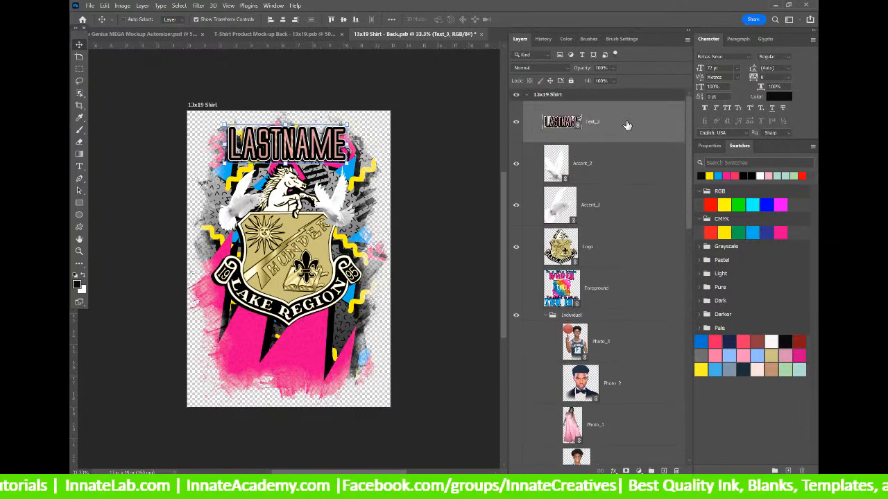
scroll(623, 156, "down", 10)
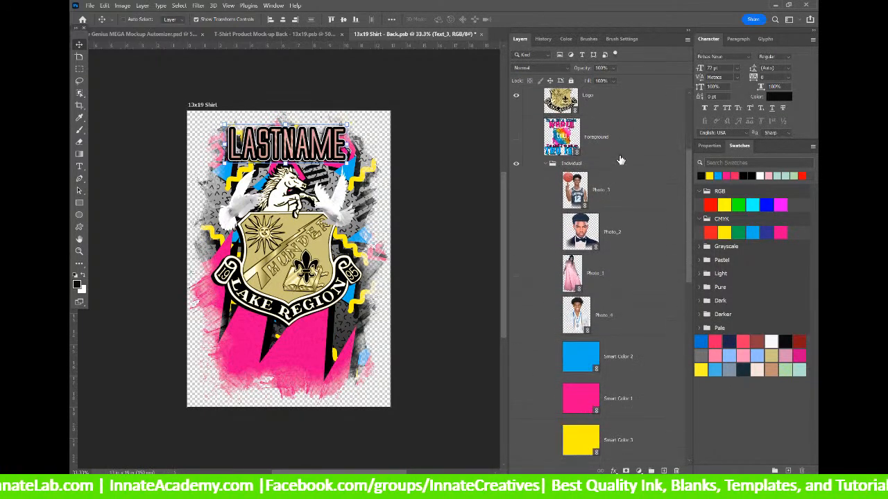
scroll(619, 177, "down", 1)
left_click(624, 343)
left_click(625, 369)
left_click(631, 341)
scroll(632, 340, "down", 3)
scroll(631, 340, "down", 5)
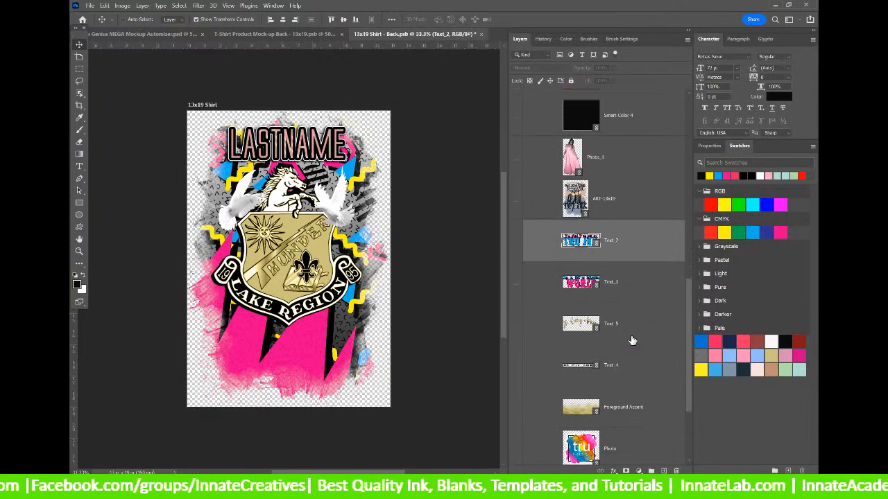
scroll(632, 340, "down", 1)
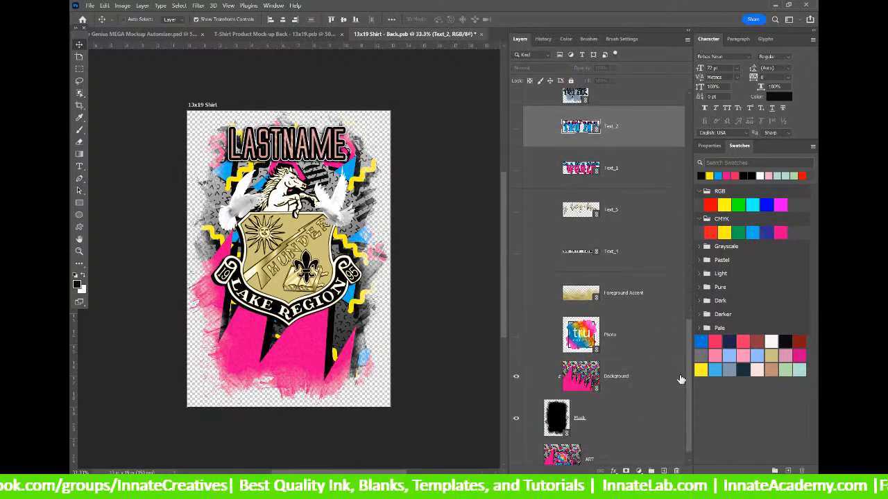
scroll(691, 382, "up", 10)
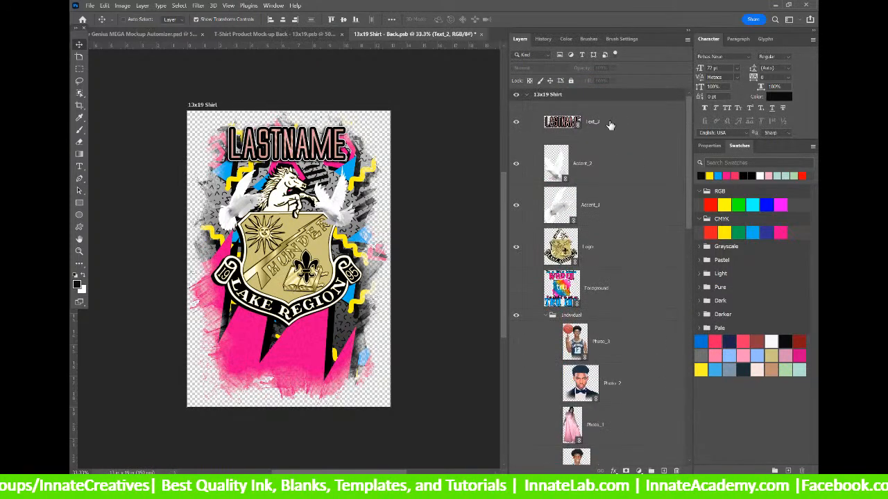
Relink the Text_3 LASTNAME layer to the Text_3 file in the Skins folder.
left_click(610, 125)
right_click(610, 124)
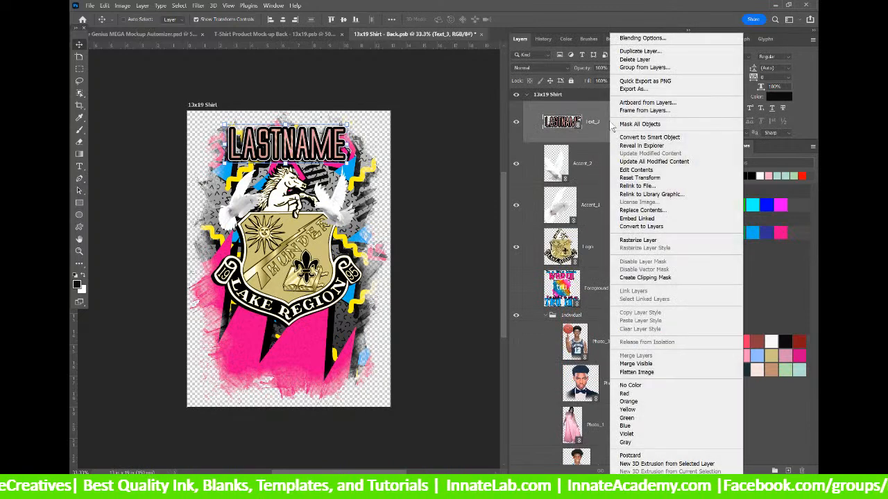
left_click(631, 186)
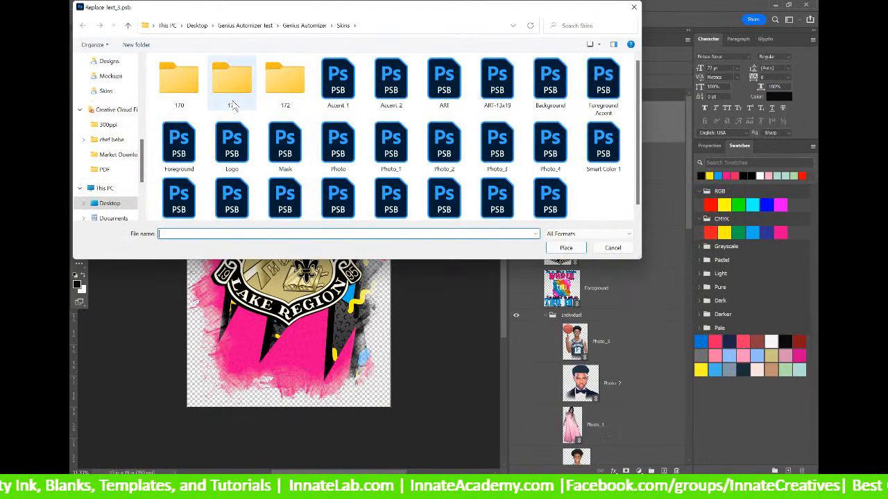
scroll(390, 127, "down", 1)
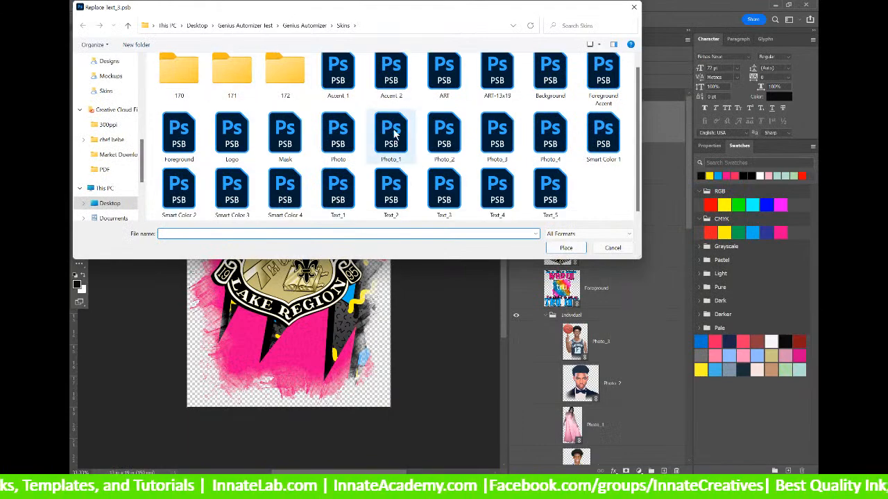
left_click(444, 191)
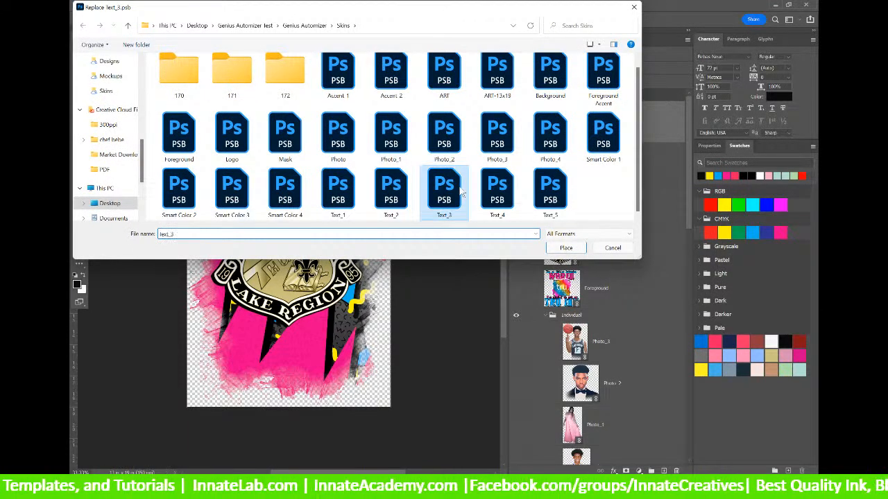
left_click(566, 248)
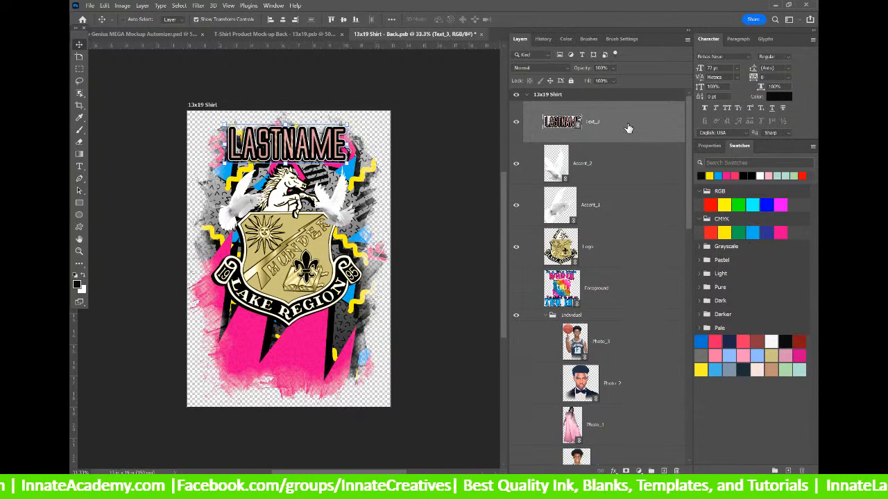
Hide the LASTNAME text and move the Text_2 layer to the top of the stack.
left_click(516, 125)
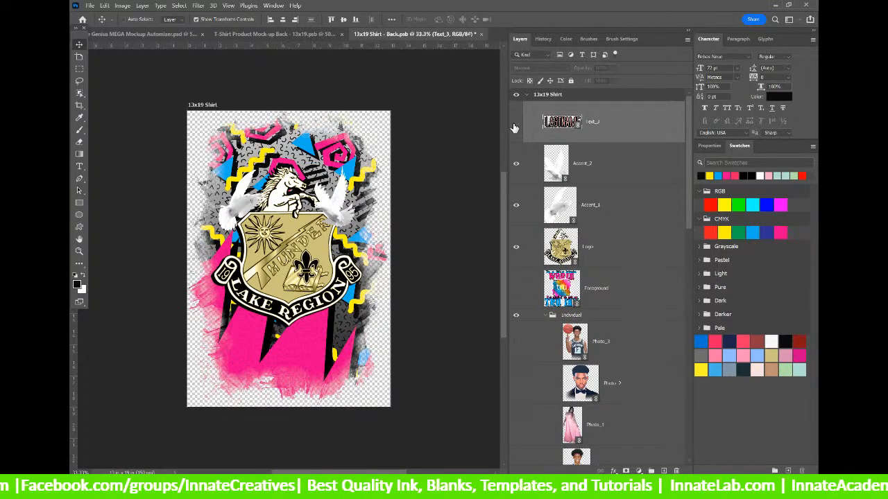
scroll(612, 250, "down", 5)
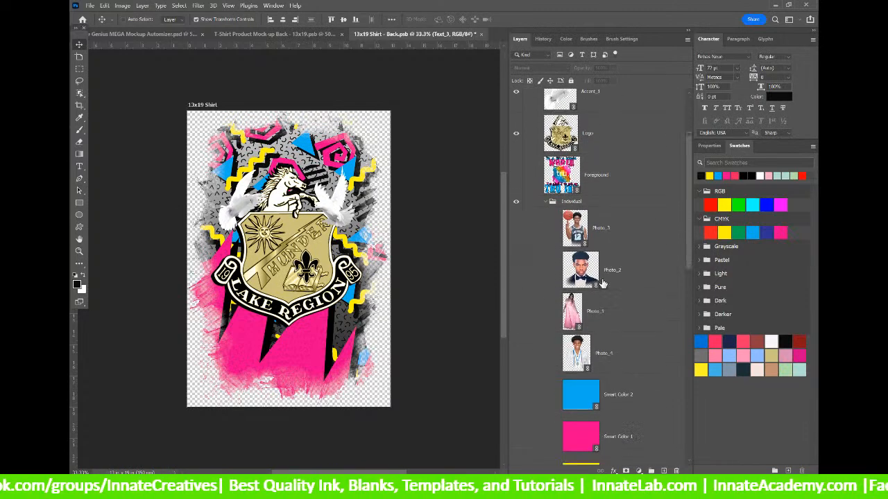
scroll(599, 286, "down", 5)
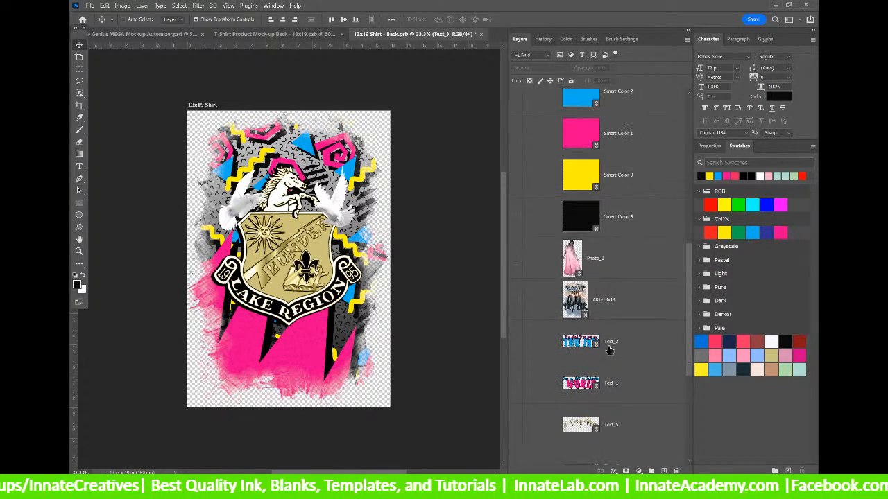
left_click(609, 349)
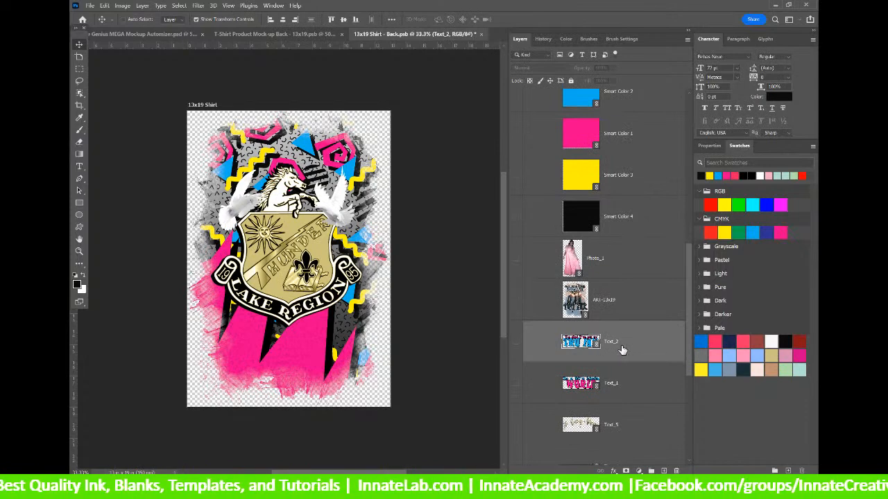
key("ctrl+0")
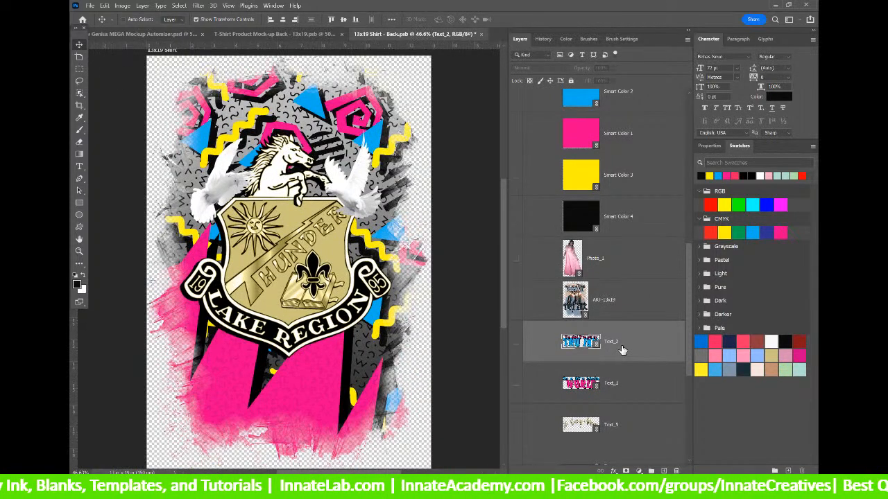
left_click_drag(622, 350, 583, 113)
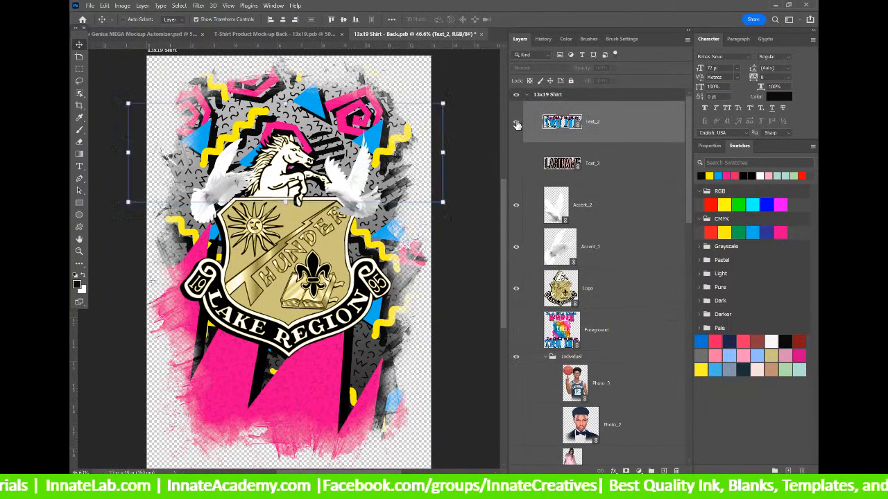
Show the 'I'm glad I've got my TRU INK' headline, scaled down above the crest.
left_click(517, 123)
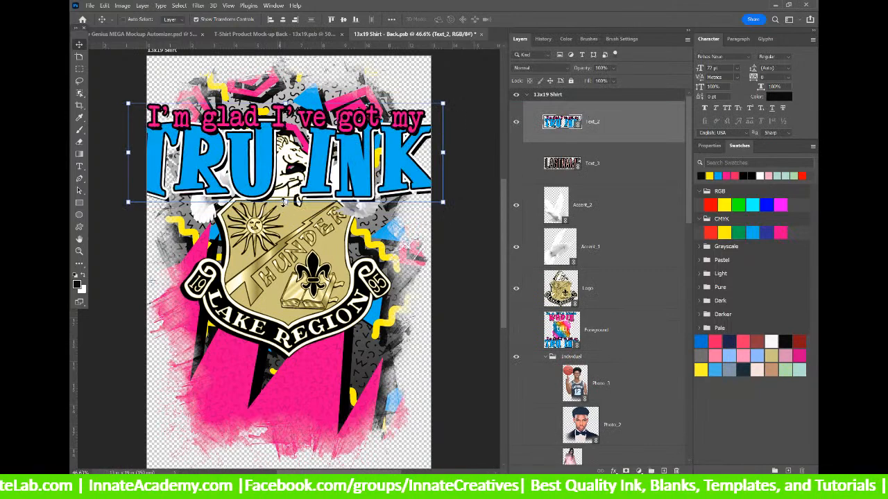
mouse_move(284, 201)
left_mouse_down()
mouse_move(286, 300)
mouse_move(286, 147)
mouse_move(286, 219)
mouse_move(281, 196)
left_mouse_up()
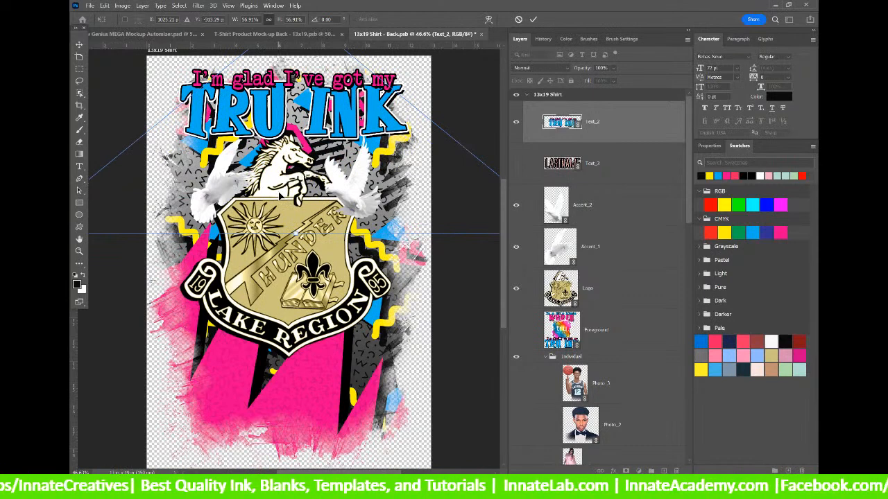
key("Return")
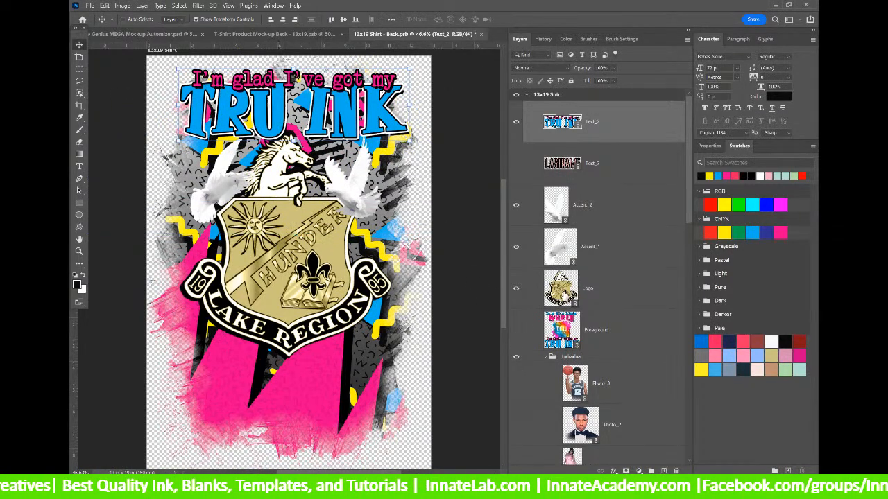
Open the crest smart object and update all its modified content.
left_click(564, 294)
double_click(564, 295)
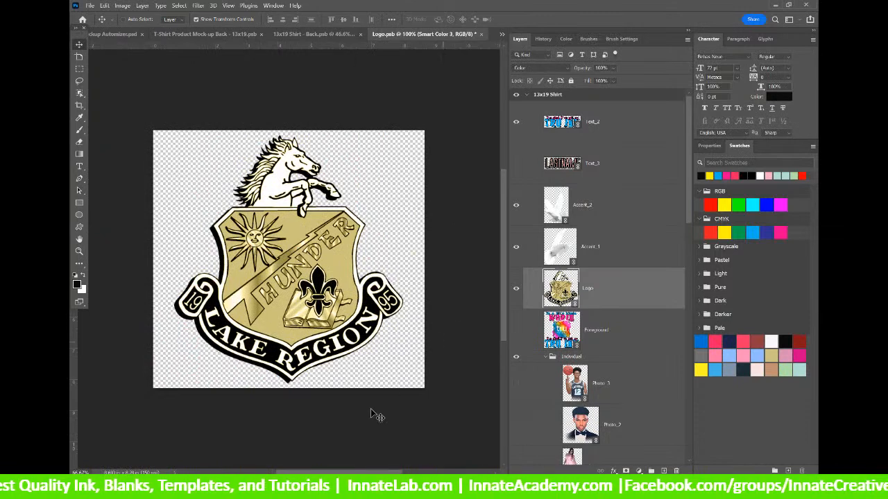
right_click(627, 112)
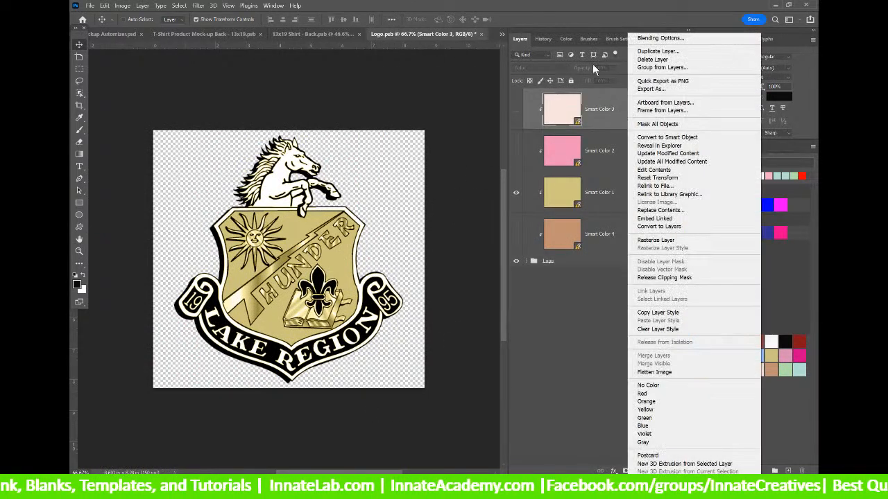
left_click(669, 161)
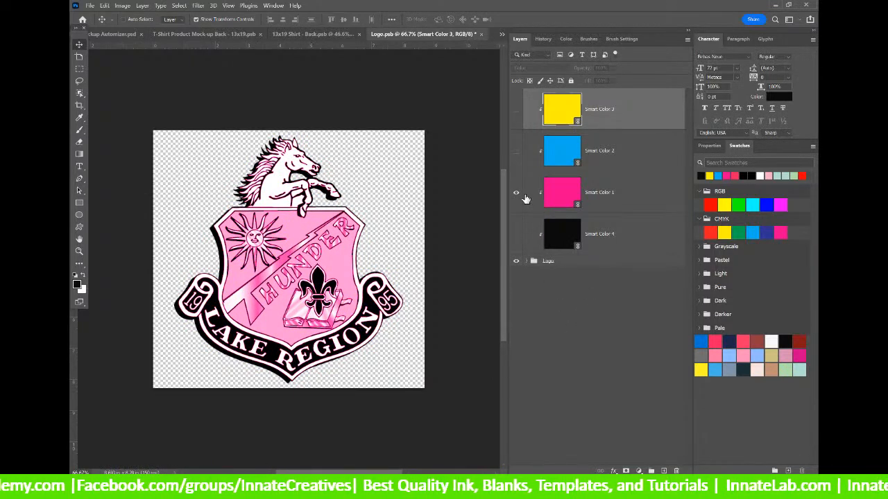
Switch the crest from Smart Color 1 to light blue Smart Color 2 and save on closing.
left_click(515, 192)
left_click(515, 151)
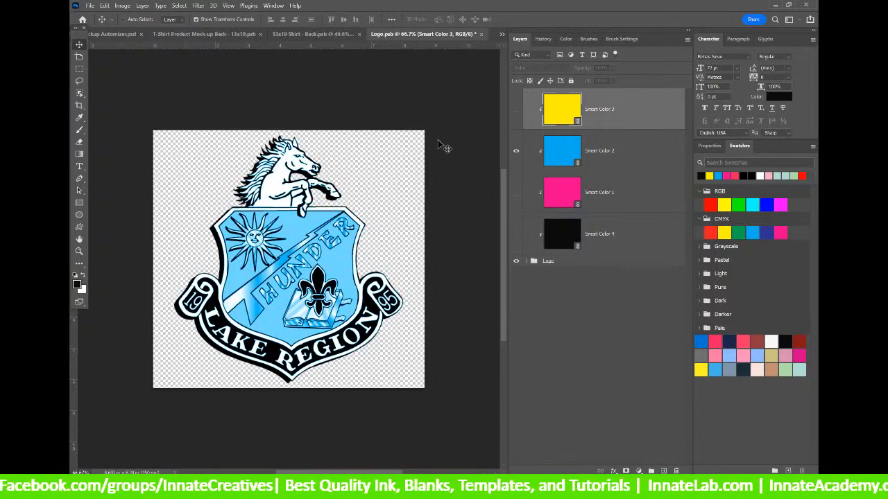
left_click(481, 34)
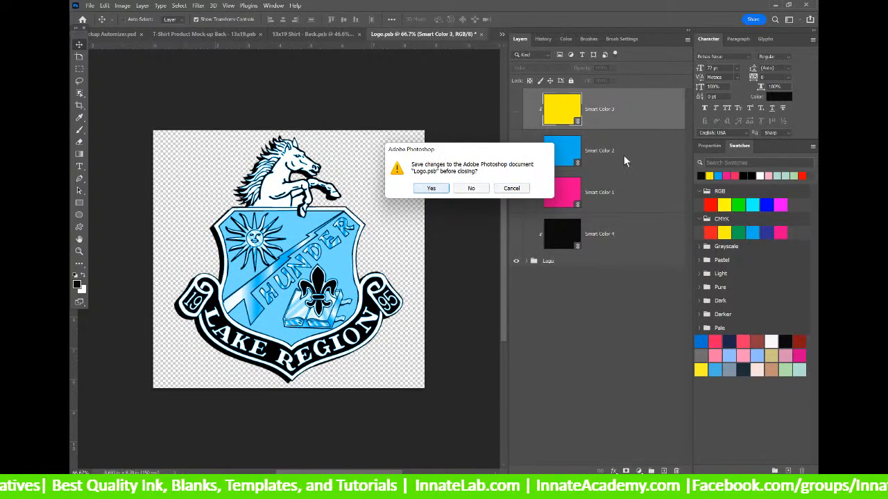
left_click(443, 193)
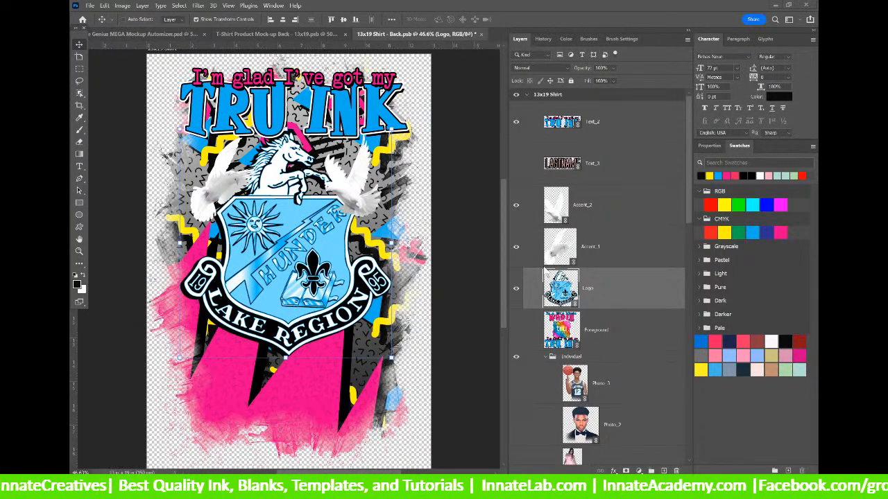
Nudge the crest slightly down-right, then save and close the shirt-back artwork.
left_click_drag(305, 270, 309, 278)
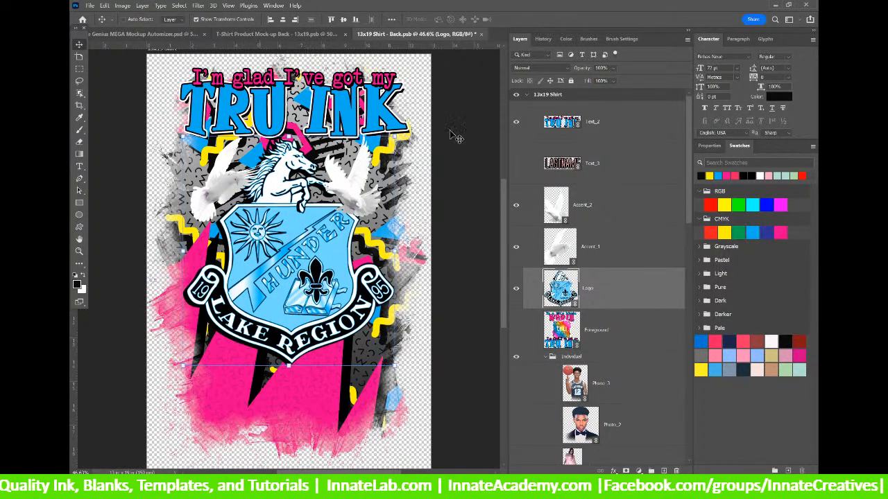
left_click(481, 34)
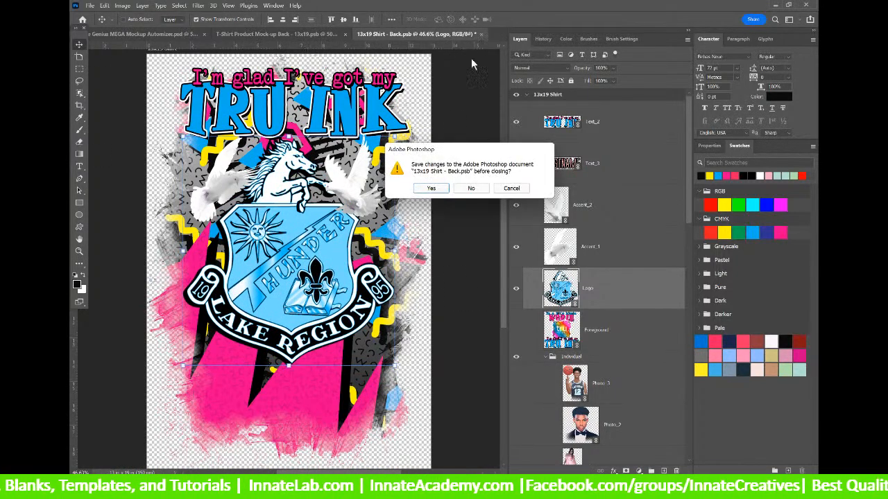
left_click(437, 193)
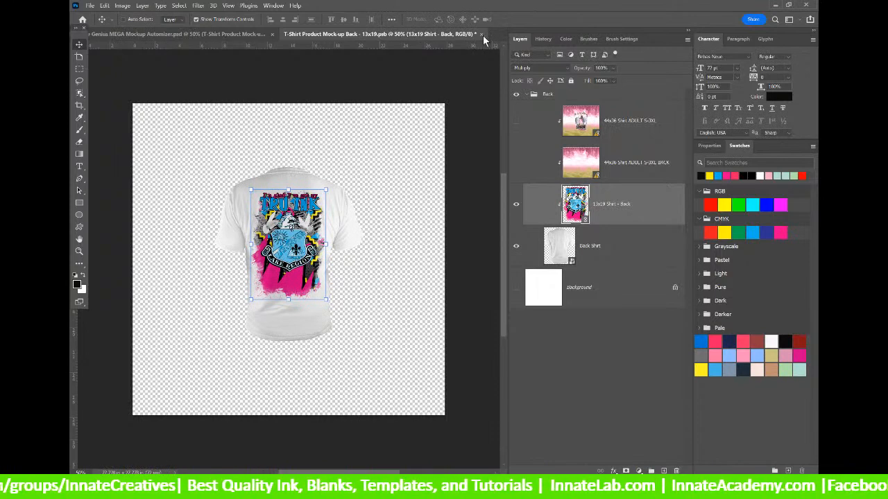
Update all modified content in the T-Shirt Product Mock-up Back, then save and close it.
left_click(482, 34)
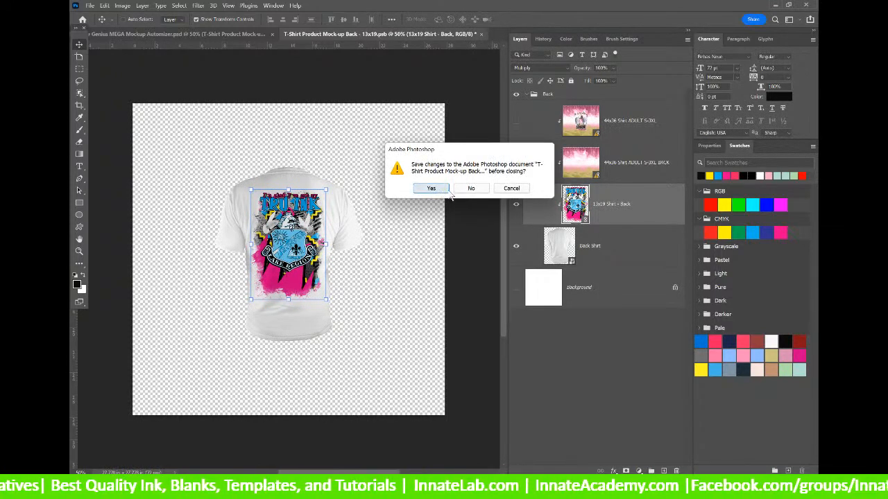
left_click(511, 188)
left_click(648, 164)
right_click(647, 121)
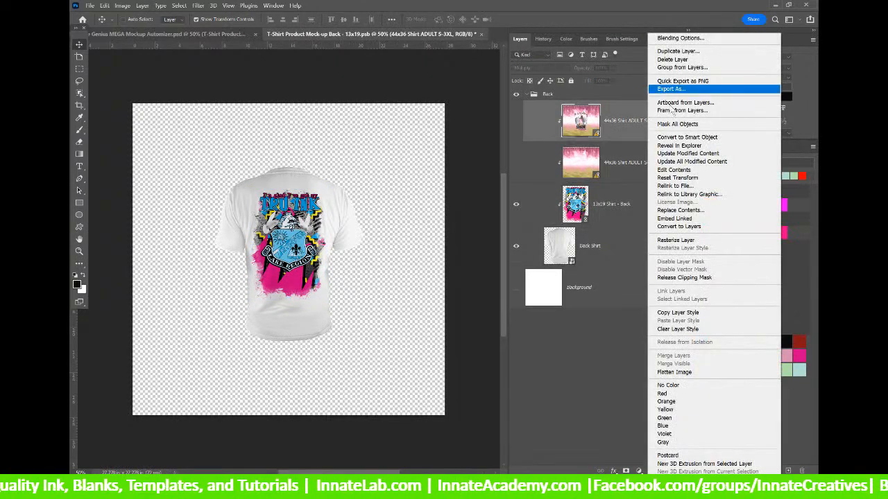
left_click(673, 161)
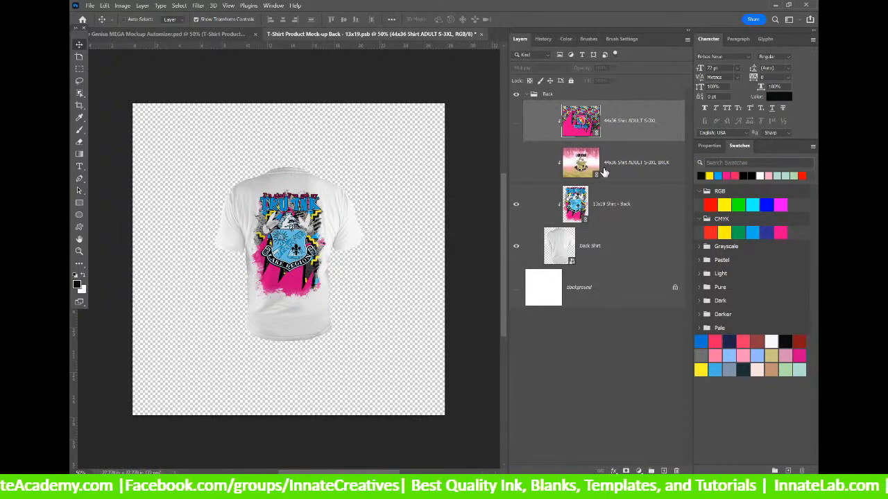
left_click(481, 34)
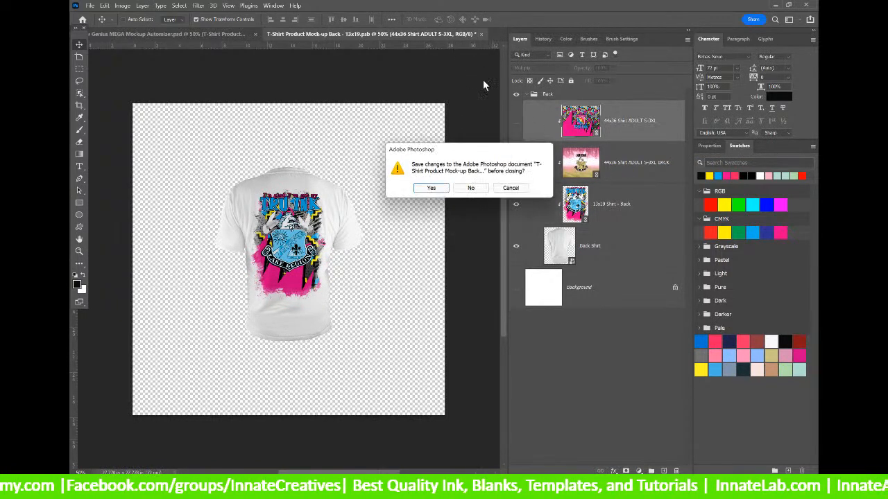
left_click(437, 188)
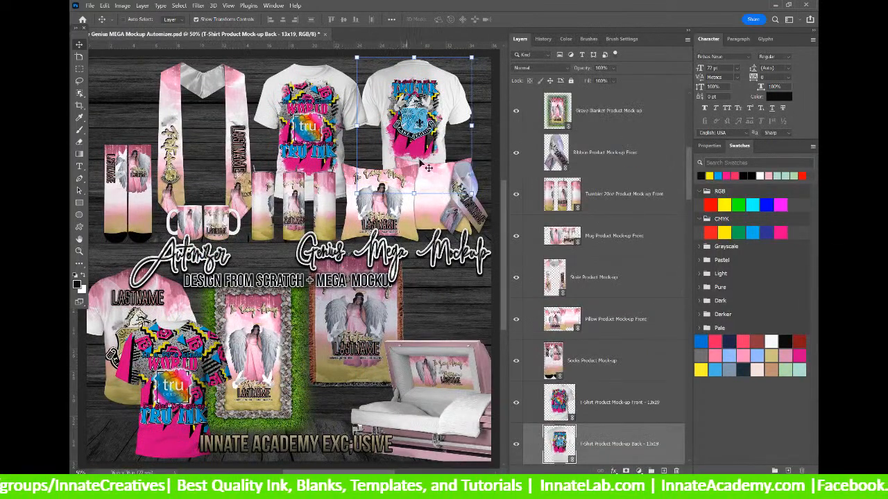
Select the T-Shirt Product Mock-up Back layer under the back shirt and open it.
right_click(163, 294)
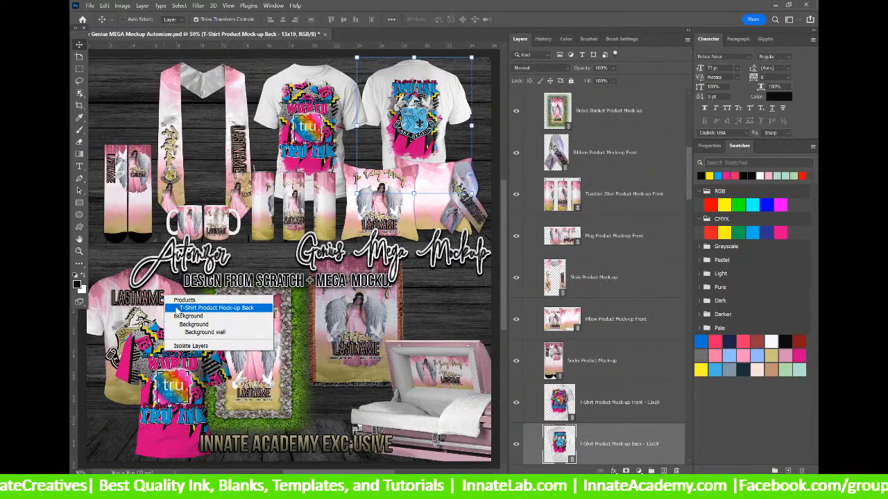
left_click(188, 305)
double_click(561, 111)
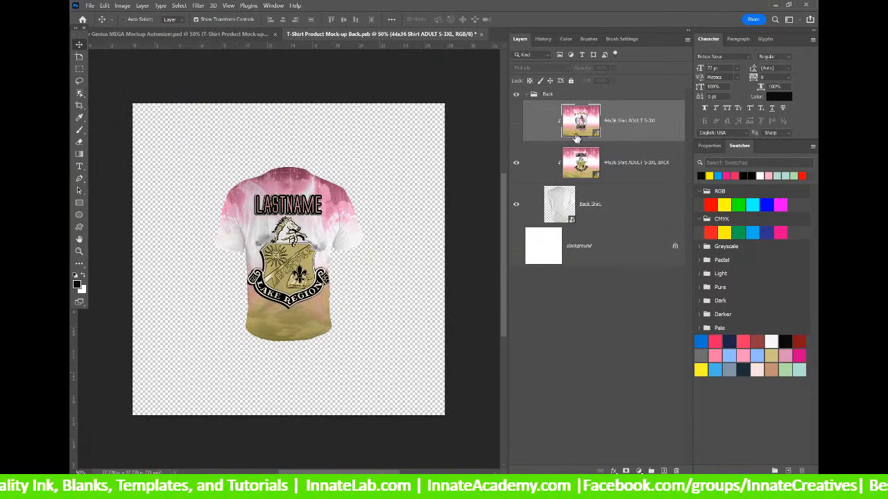
Open the 44x36 Shirt ADULT S-3XL BACK smart object and review its layers.
left_click(581, 168)
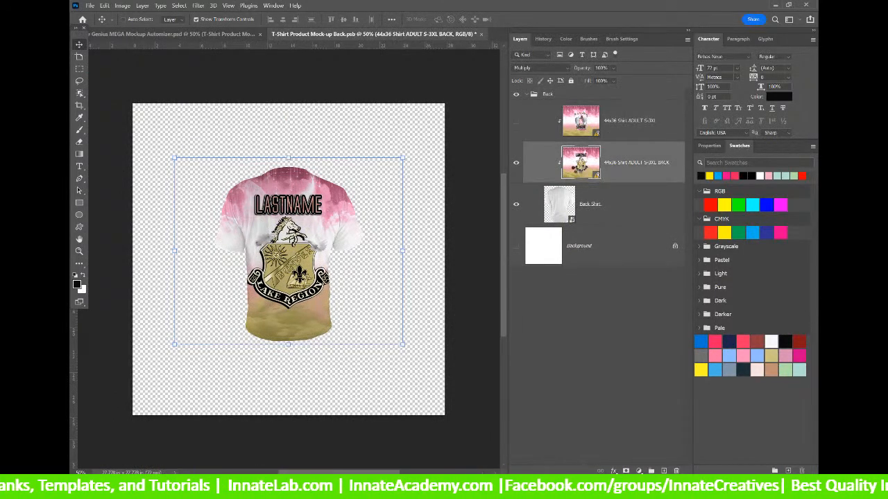
double_click(580, 166)
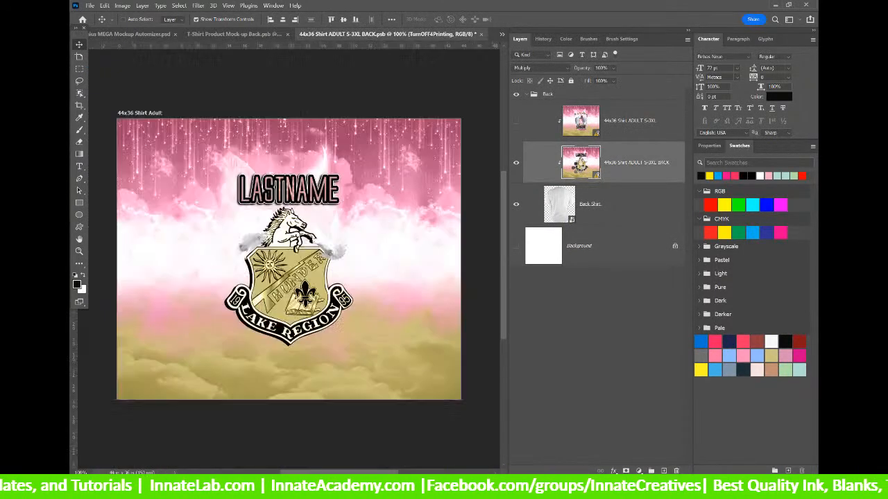
scroll(602, 274, "down", 5)
scroll(602, 273, "down", 15)
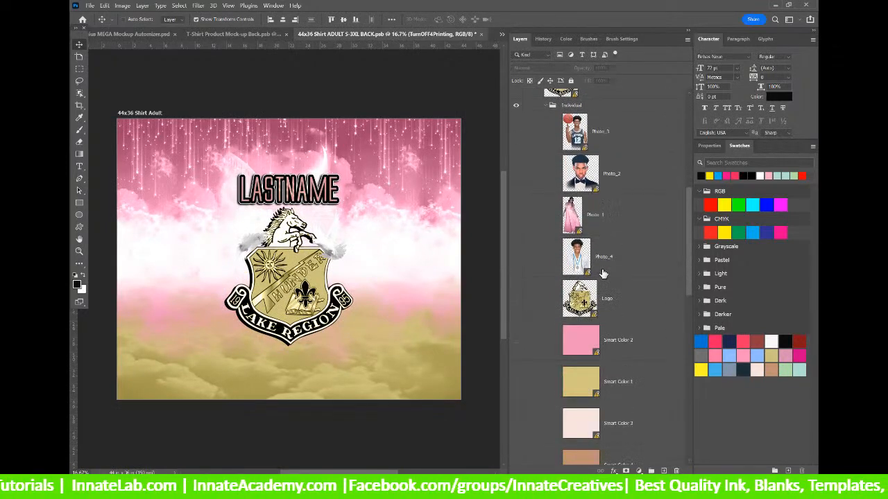
scroll(602, 274, "down", 3)
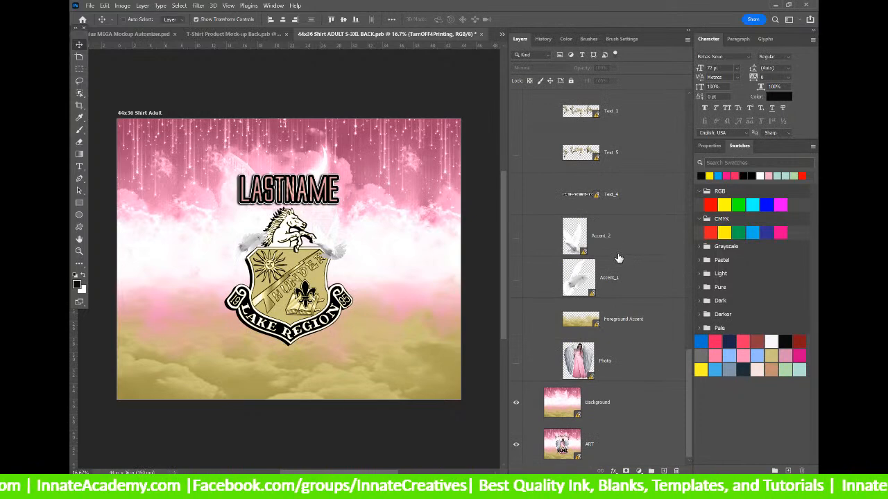
scroll(662, 218, "up", 15)
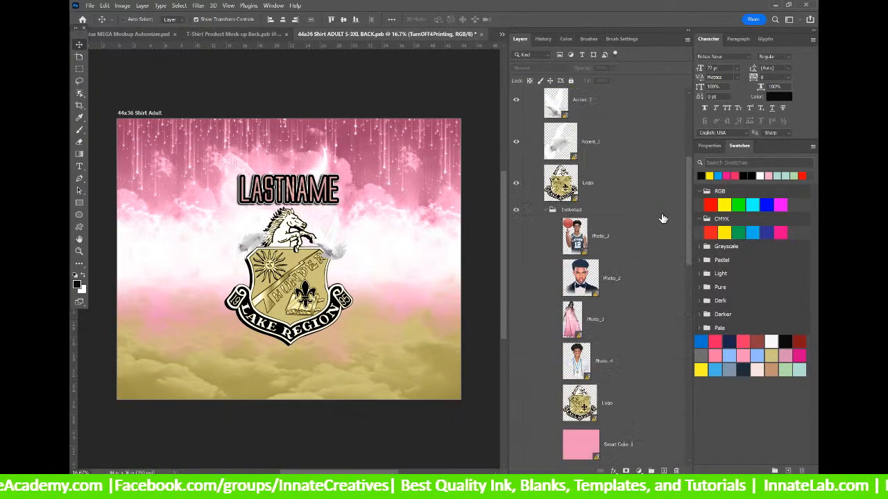
scroll(662, 219, "up", 3)
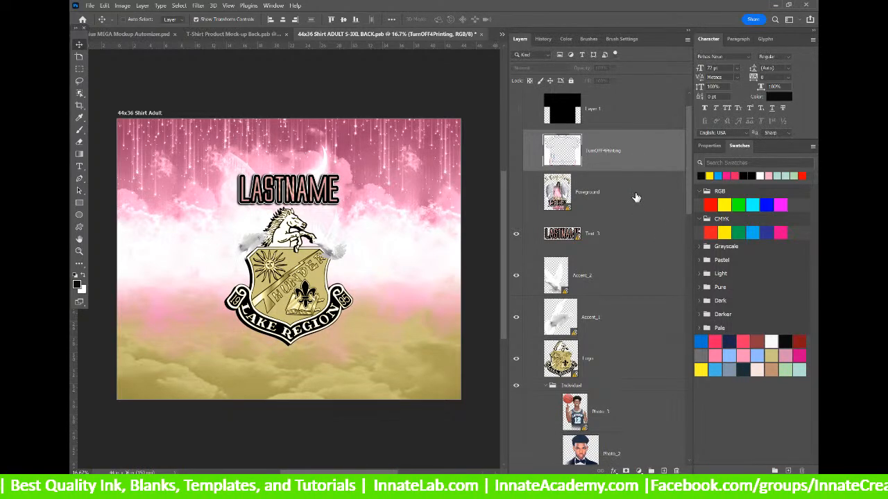
Refresh modified content, replace LASTNAME with the visible TRU INK Text_2 layer, and raise it.
right_click(634, 194)
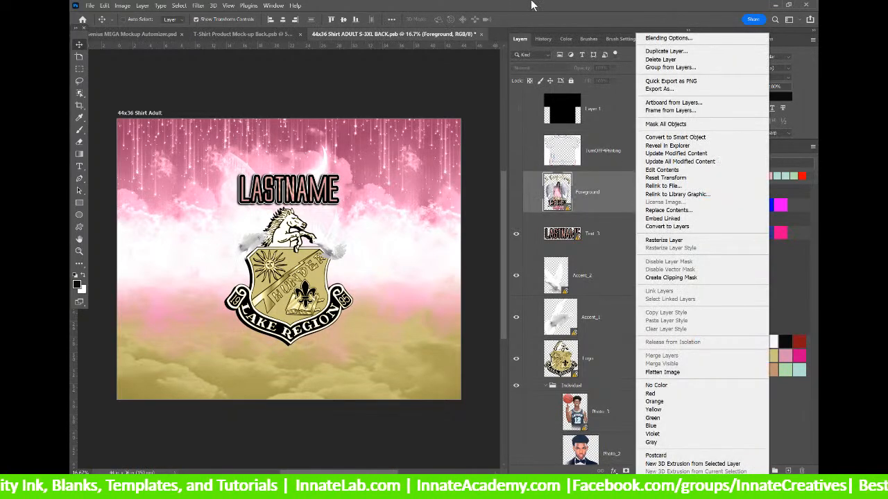
left_click(673, 161)
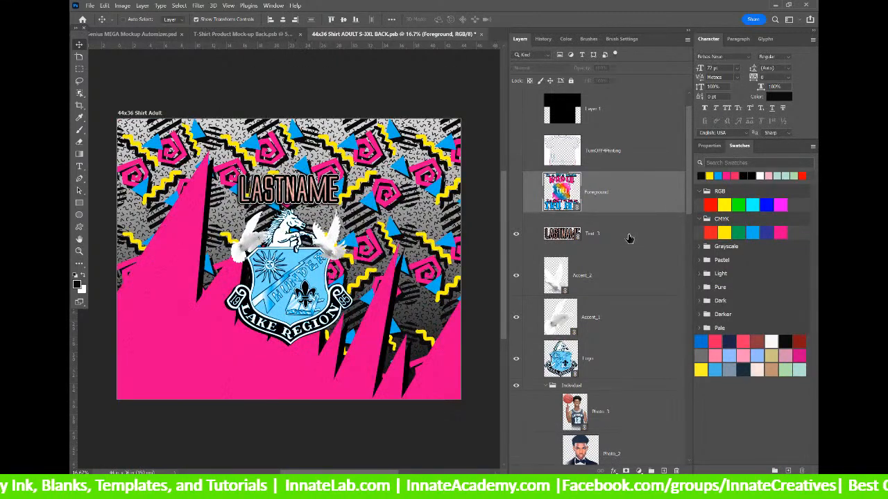
left_click(576, 237)
scroll(582, 242, "down", 15)
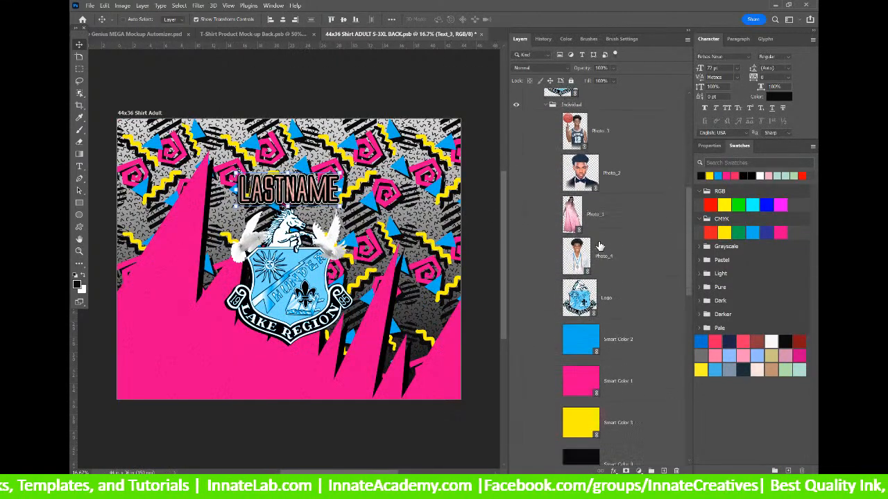
left_click(616, 323)
left_click(619, 242)
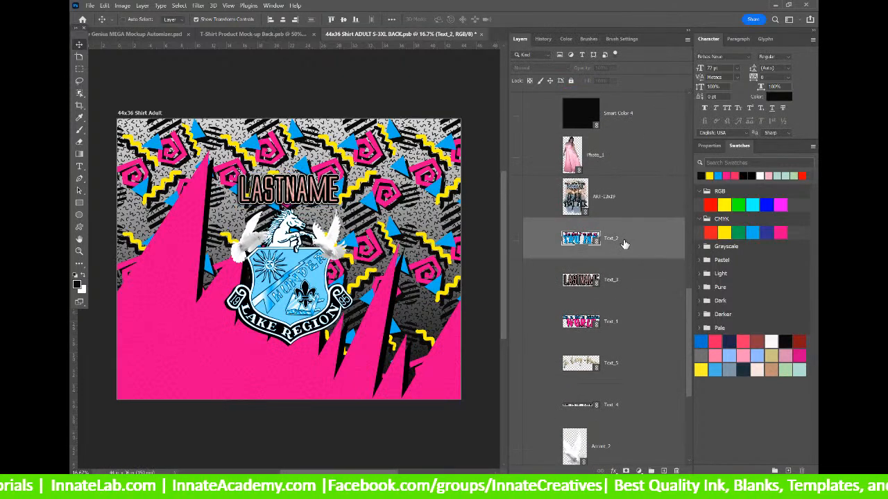
left_click_drag(624, 244, 601, 257)
left_click(516, 310)
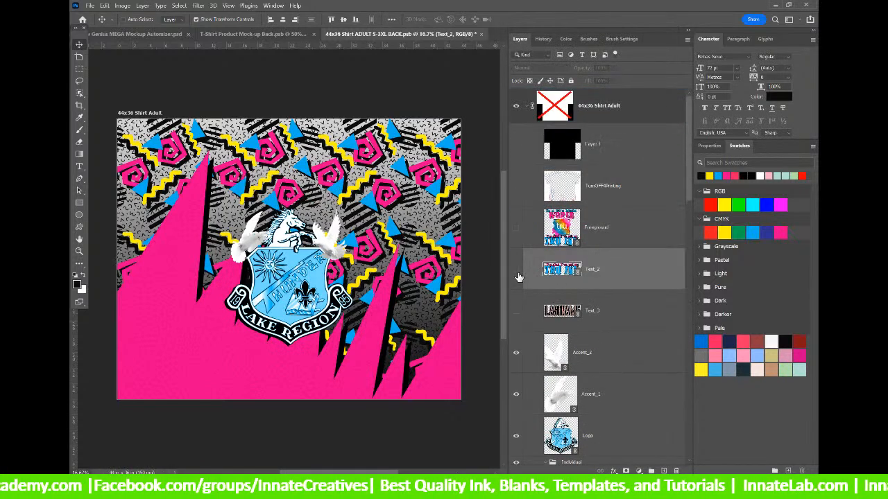
left_click(516, 270)
mouse_move(308, 398)
left_mouse_down()
mouse_move(312, 215)
mouse_move(325, 173)
mouse_move(323, 182)
left_mouse_up()
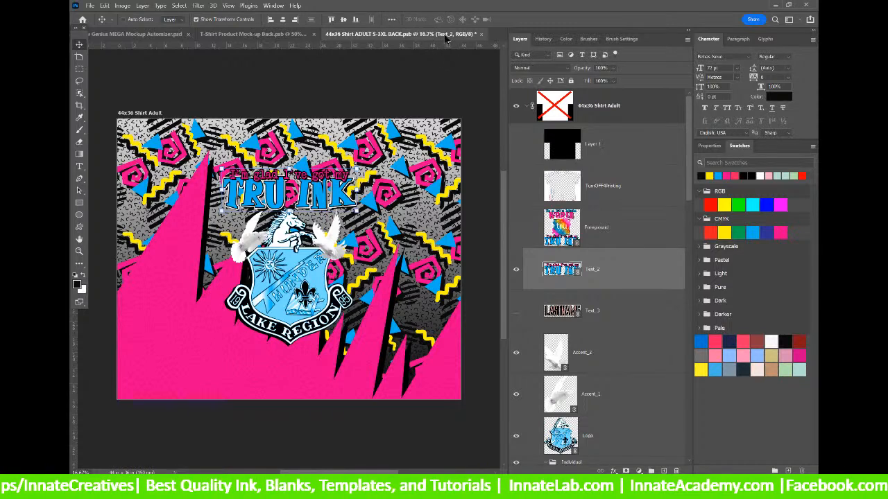
Save and close the 44x36 shirt-back art, then reopen it.
key("ctrl+s")
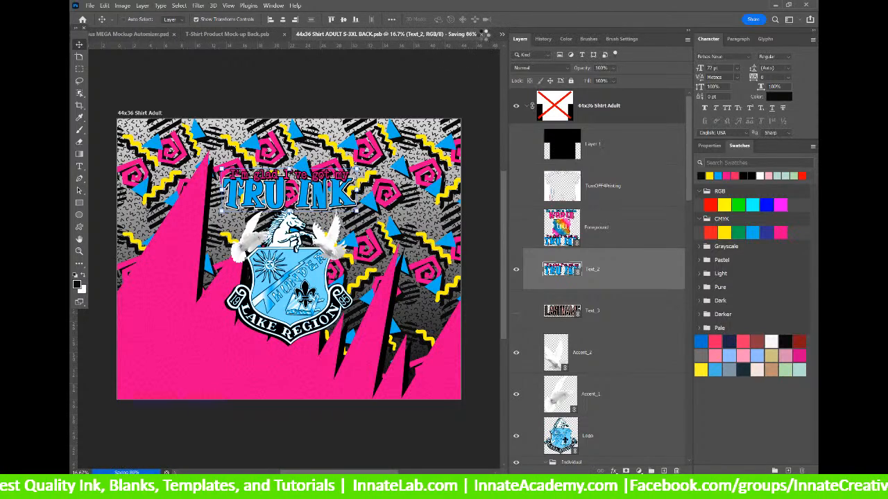
left_click(487, 34)
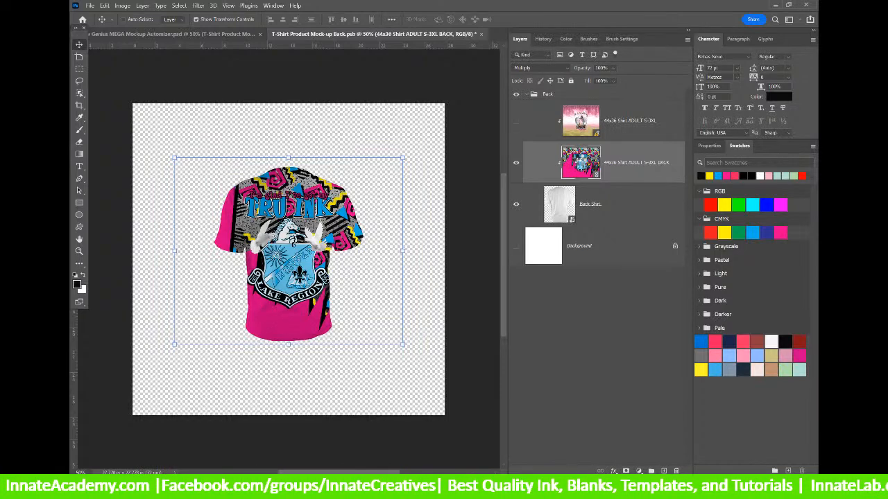
double_click(580, 162)
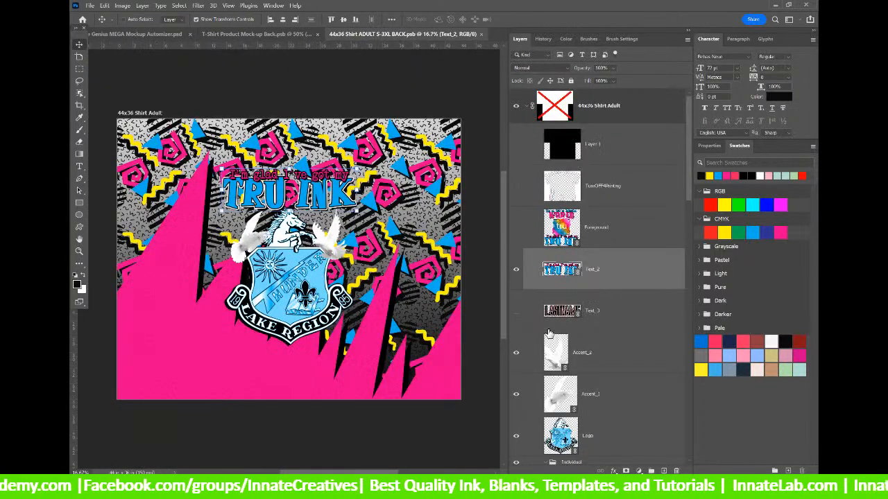
Hide the right-hand dove in Accent_2 and save it.
scroll(561, 348, "down", 1)
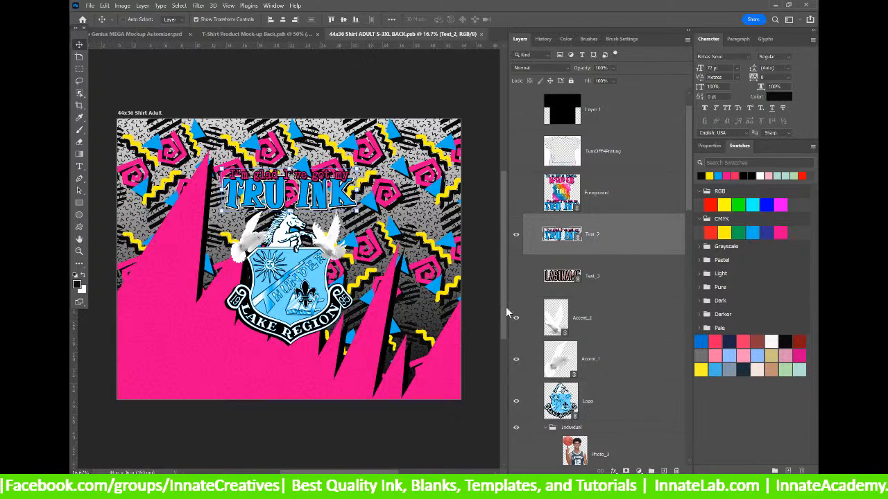
double_click(556, 320)
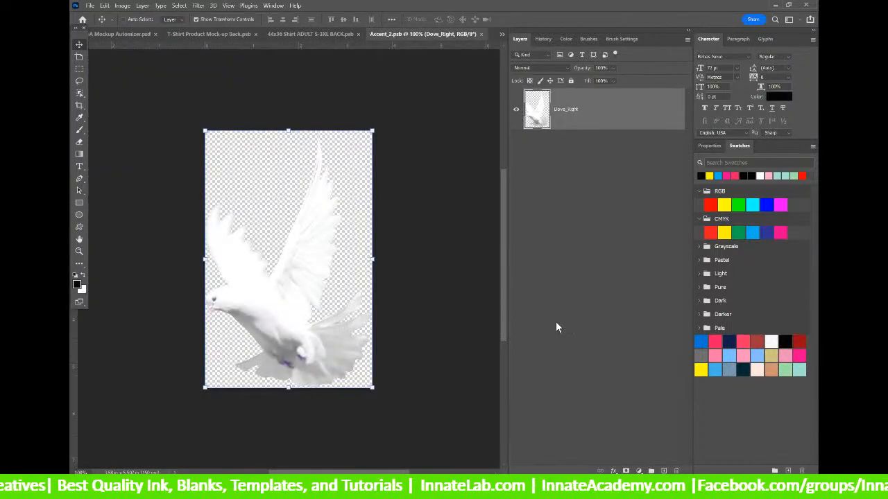
left_click(517, 113)
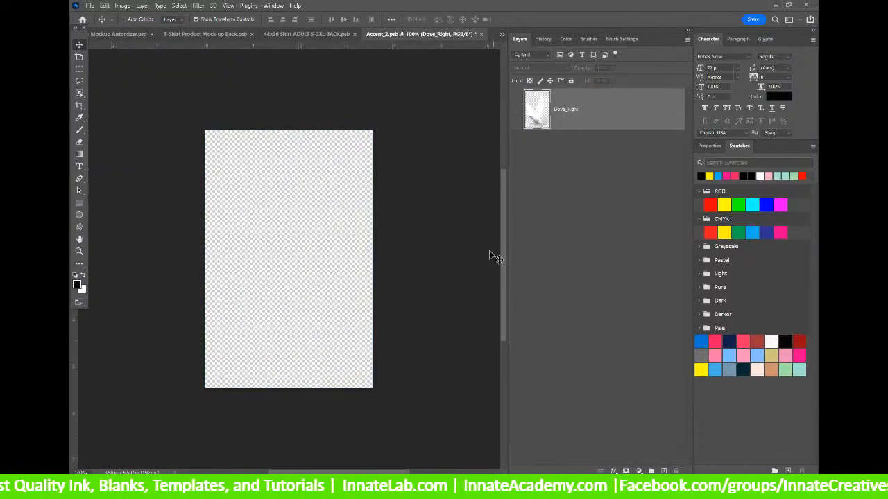
left_click(481, 34)
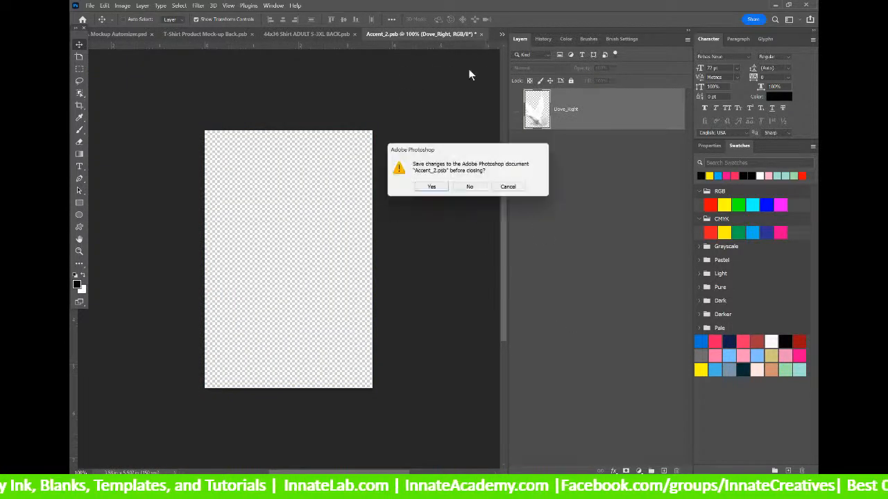
left_click(430, 187)
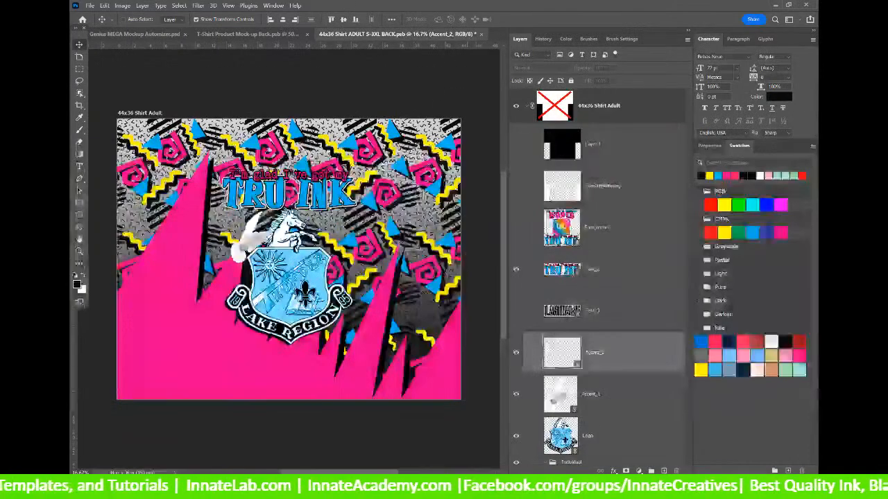
Hide the left-hand dove in Accent_1, save it, and start closing the shirt-back art.
scroll(573, 381, "down", 2)
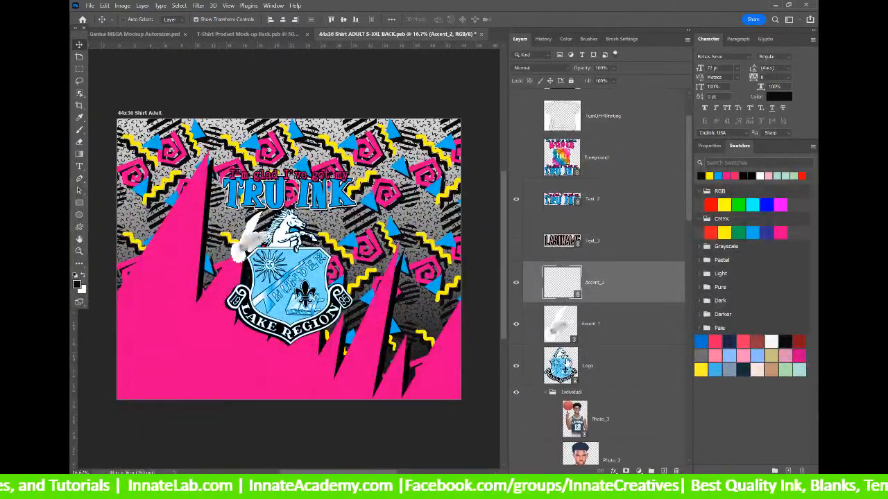
double_click(565, 324)
left_click(515, 109)
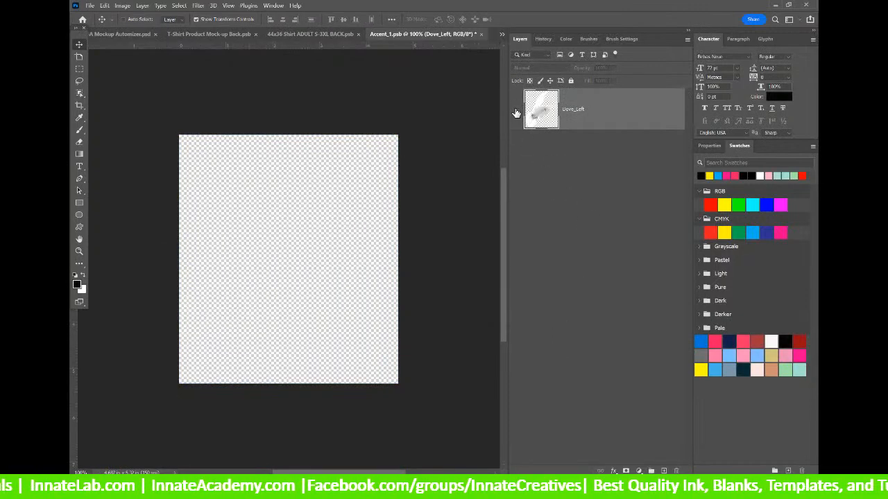
left_click(481, 34)
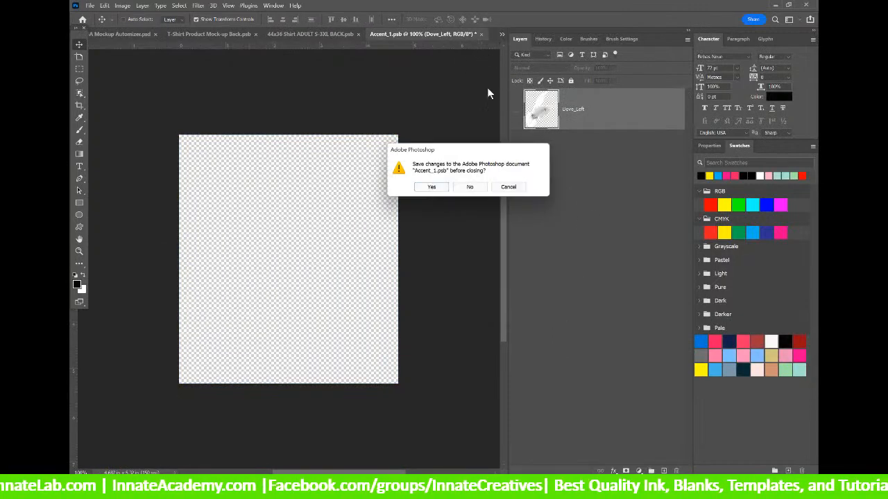
left_click(431, 187)
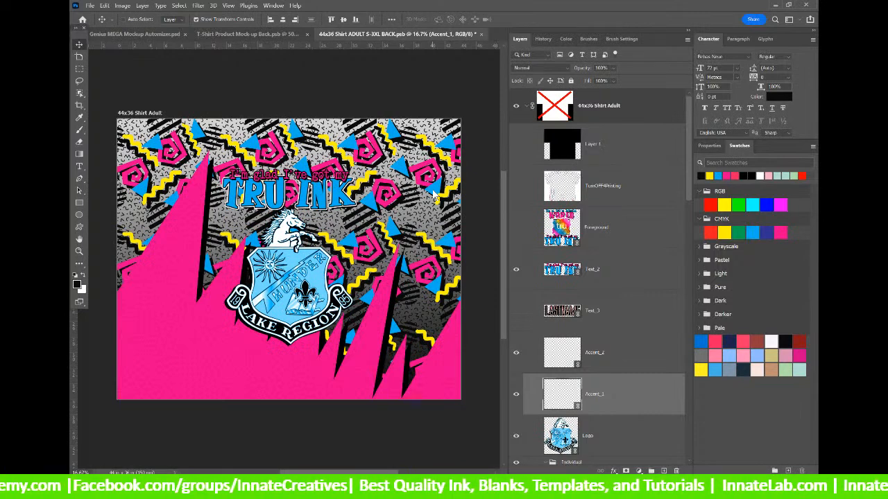
left_click(483, 35)
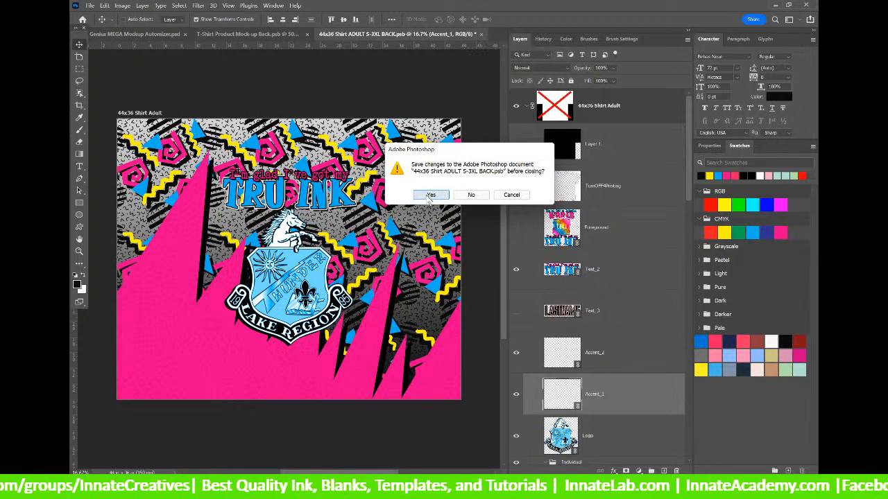
Save and close the shirt-back art and the T-Shirt Product Mock-up Back.
left_click(430, 195)
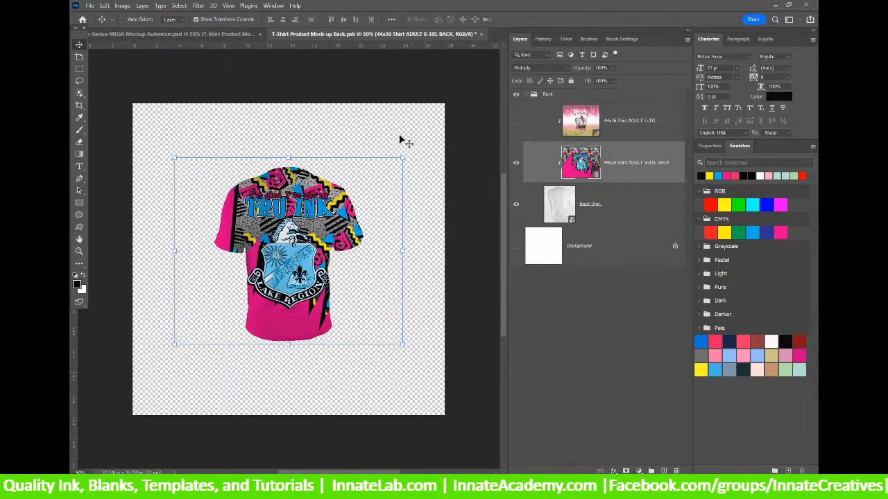
left_click(481, 34)
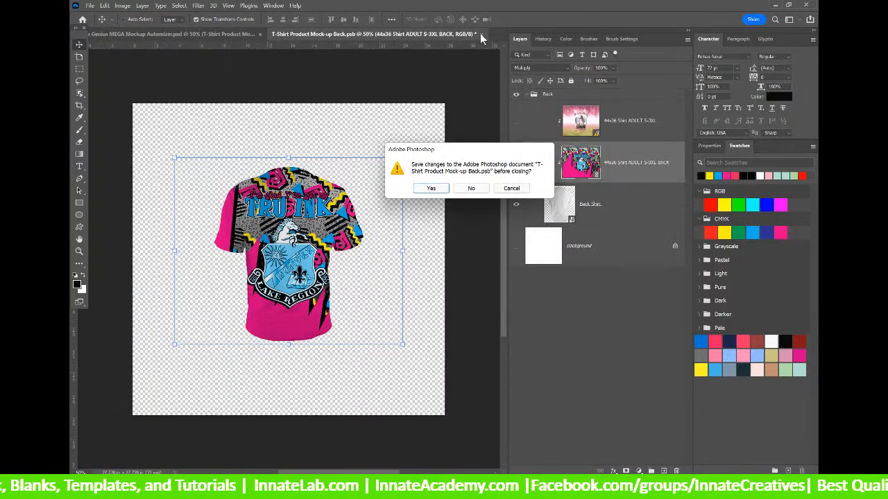
left_click(431, 188)
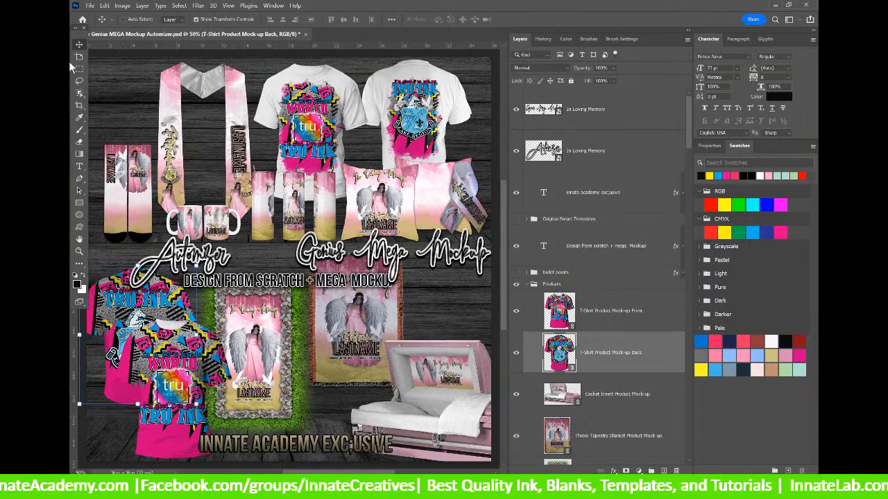
Select the Stole Product Mock-up layer under the stole in the mega mockup.
right_click(234, 104)
left_click(264, 116)
scroll(589, 302, "down", 3)
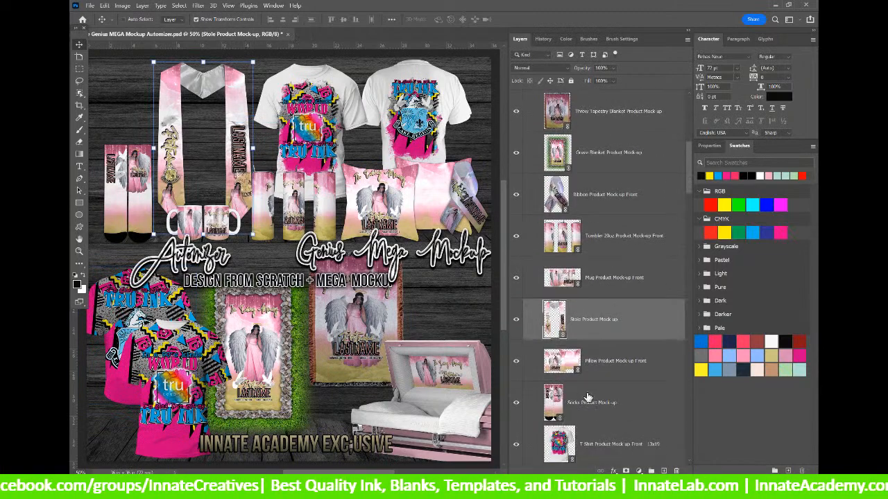
Open the stole mockup's 13x37 Stole artwork with the Guides outline visible.
double_click(558, 319)
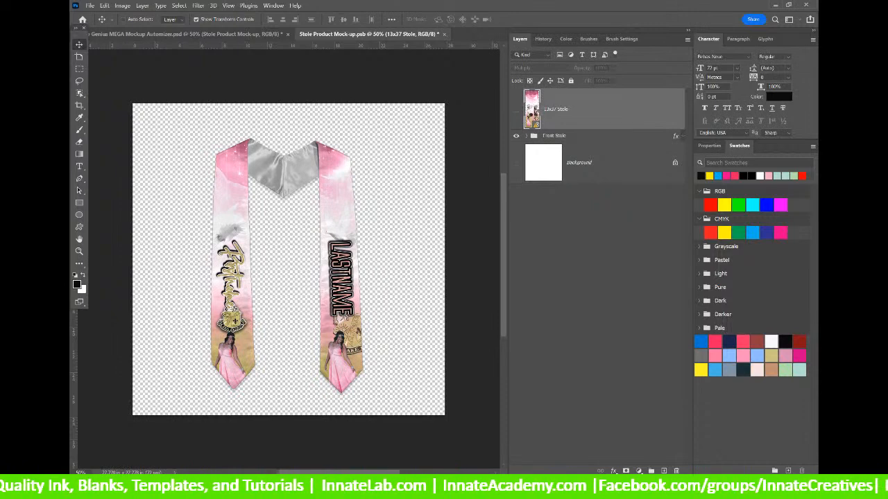
double_click(533, 110)
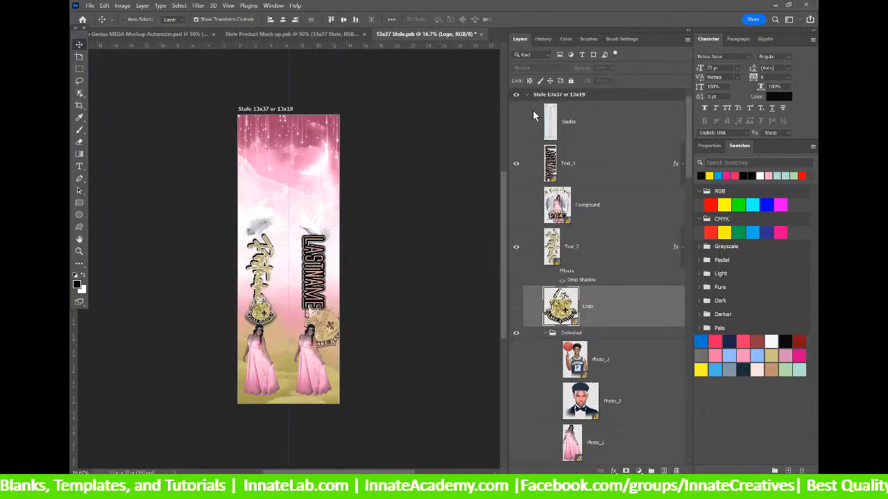
left_click(515, 122)
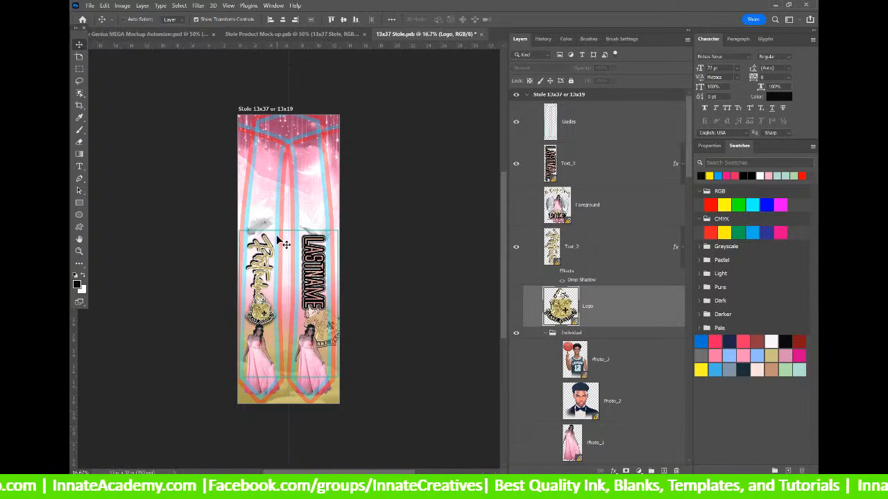
scroll(281, 240, "up", 2)
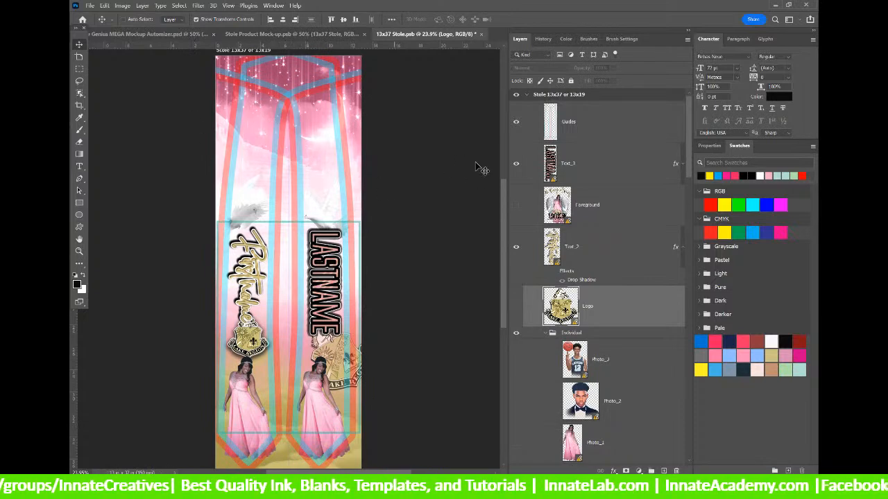
Update the Text_3 LASTNAME smart object on the stole.
left_click(577, 165)
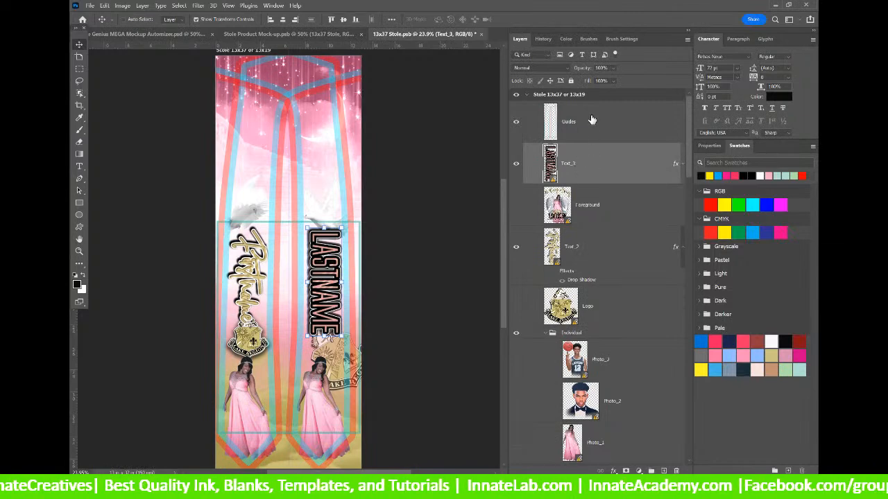
right_click(600, 168)
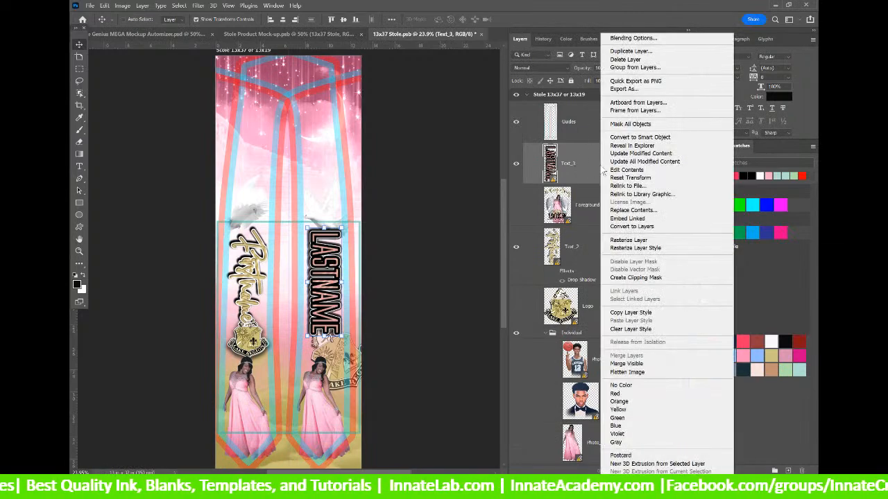
left_click(636, 161)
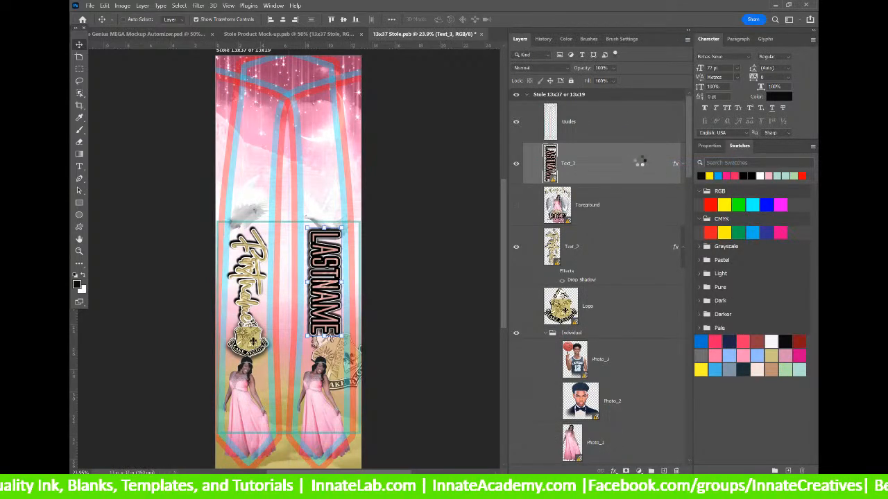
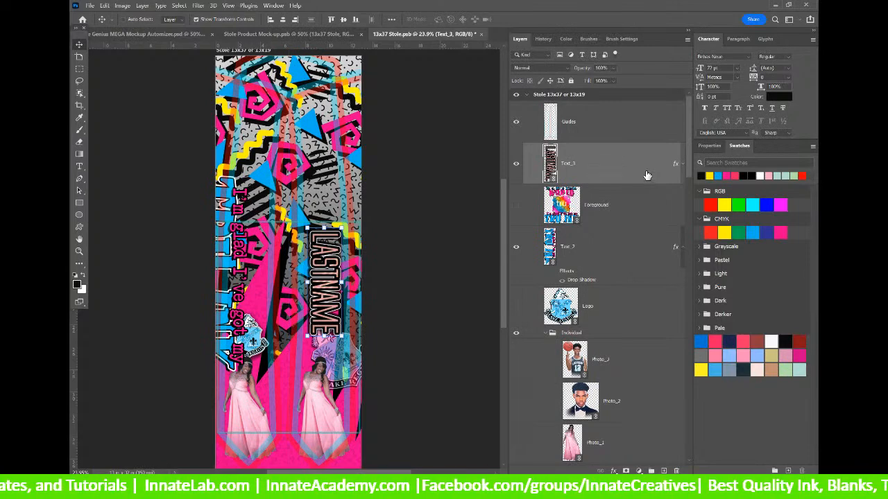
Empty the Photo_1 smart object and save it so the pink-dress photos disappear from the stole.
scroll(597, 288, "down", 2)
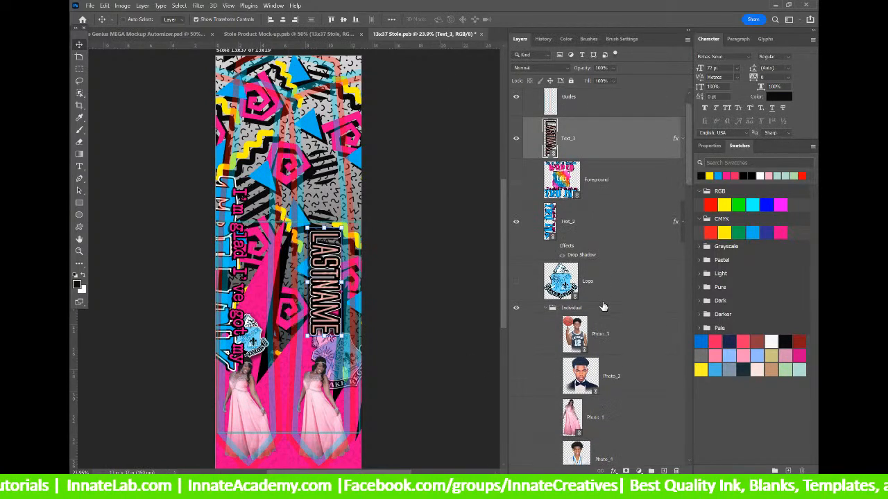
scroll(603, 305, "down", 3)
left_click(564, 354)
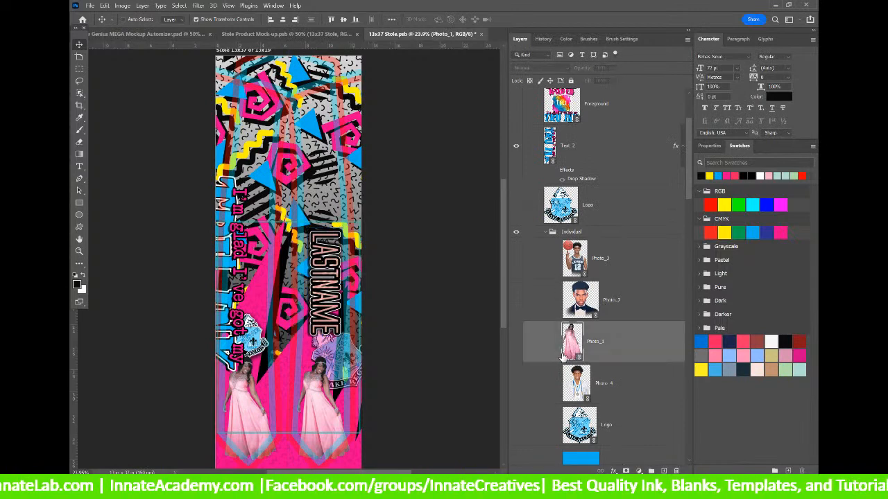
double_click(572, 342)
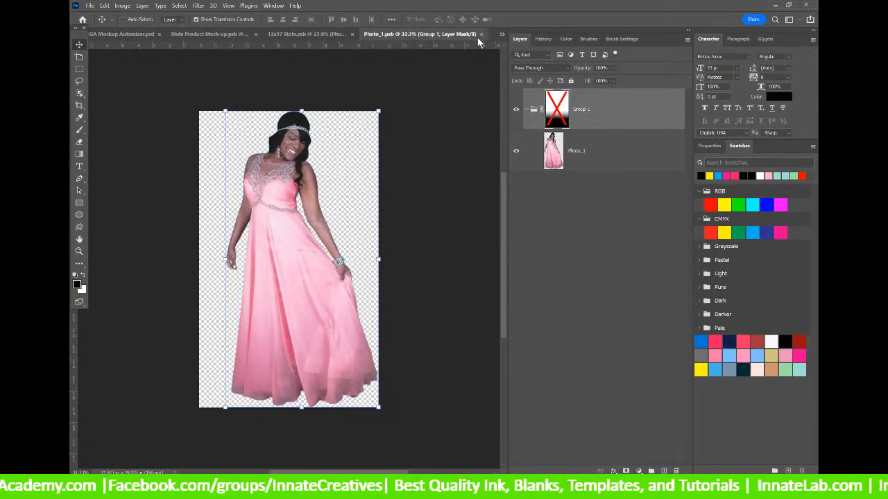
left_click(481, 34)
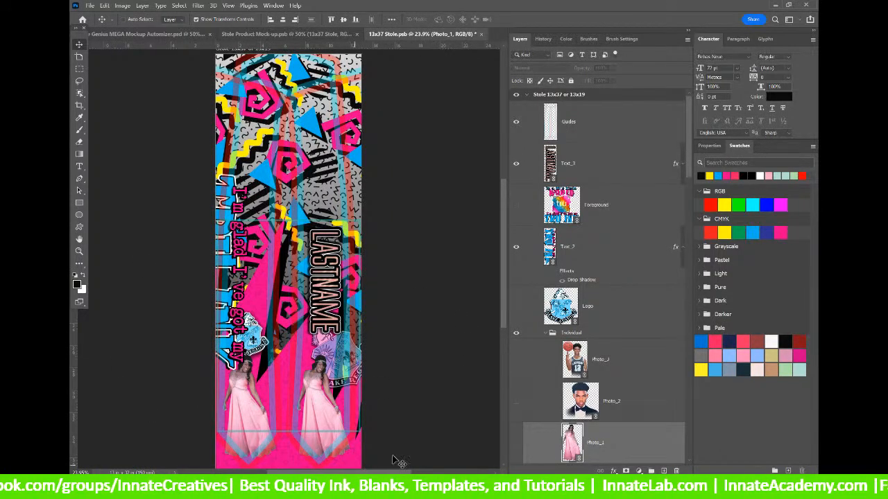
scroll(609, 328, "down", 4)
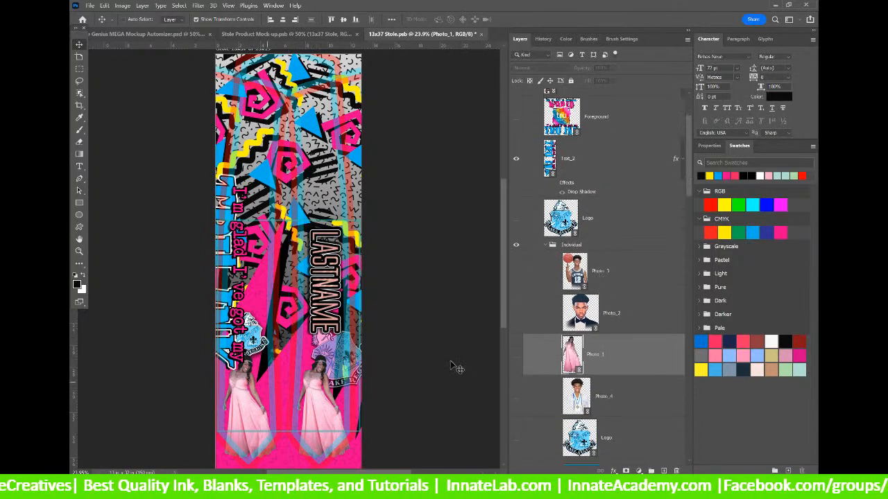
double_click(572, 354)
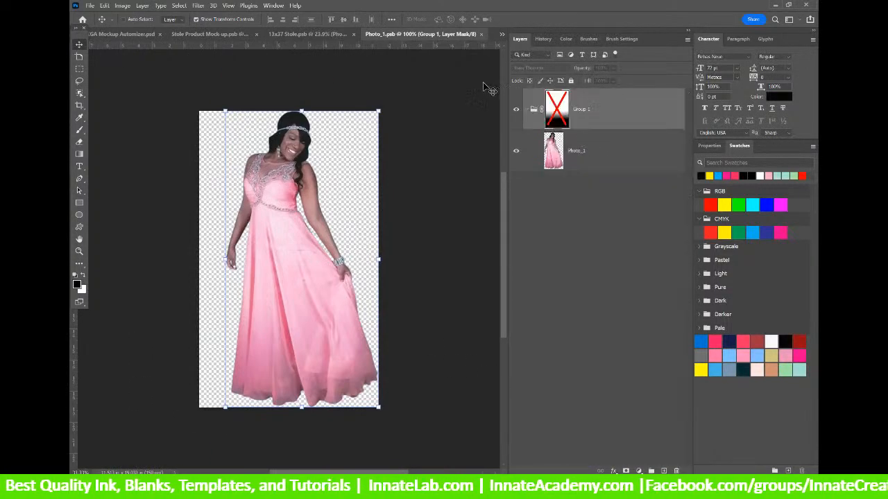
left_click(480, 34)
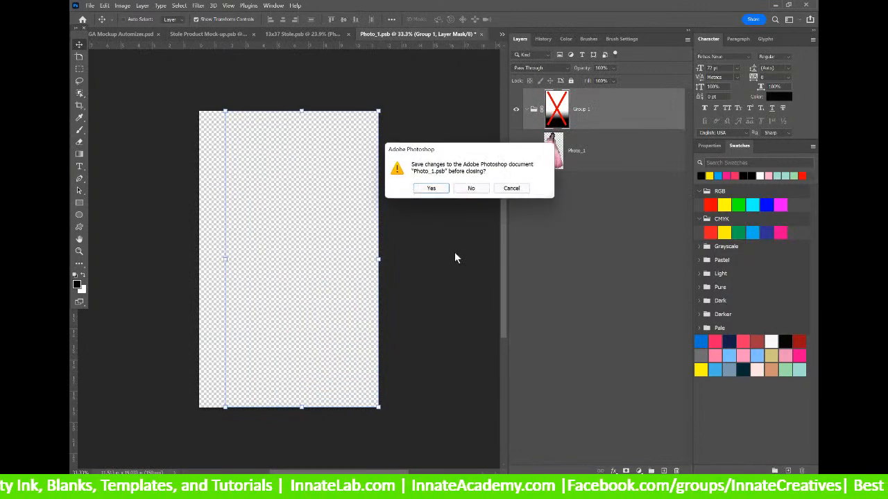
left_click(433, 191)
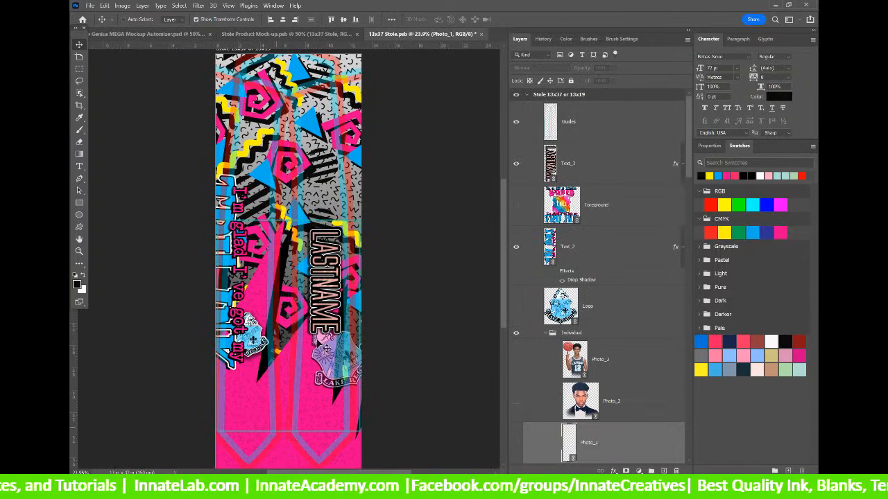
Hide the LASTNAME Text_3 layer and move Text_1 and Text_2 up just below Guides.
left_click(574, 164)
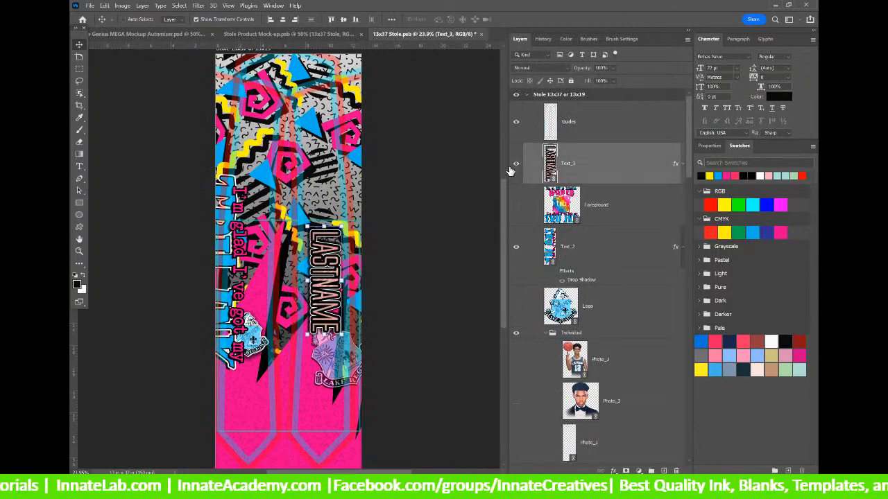
left_click(515, 163)
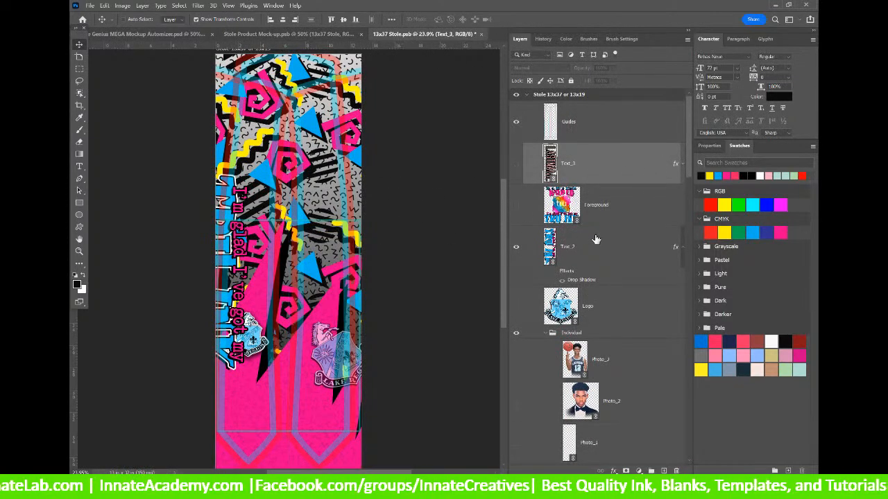
scroll(593, 237, "down", 10)
scroll(604, 271, "down", 5)
left_click(628, 347)
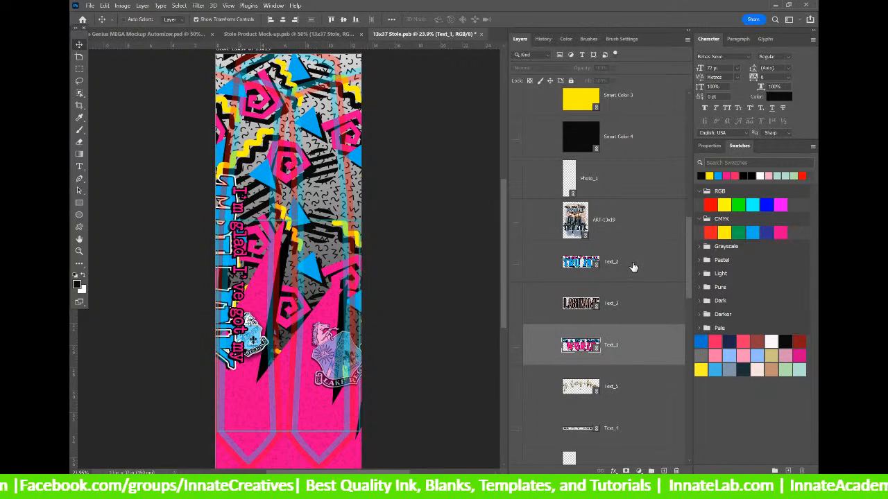
left_click(633, 267, "ctrl")
left_click_drag(636, 267, 616, 145)
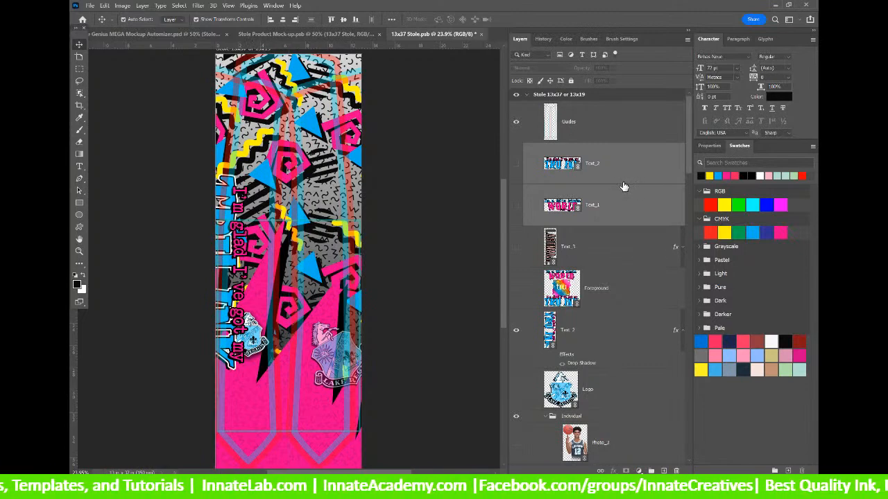
Show the TRU INK and WORLD text layers and rotate both by 90°.
left_click(515, 164)
left_click(516, 205)
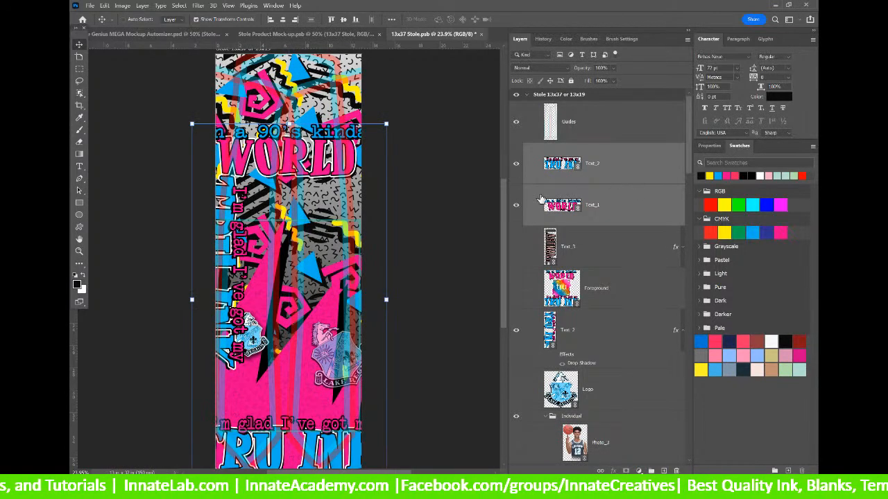
left_click(620, 168)
left_click(623, 206, "shift")
key("ctrl+t")
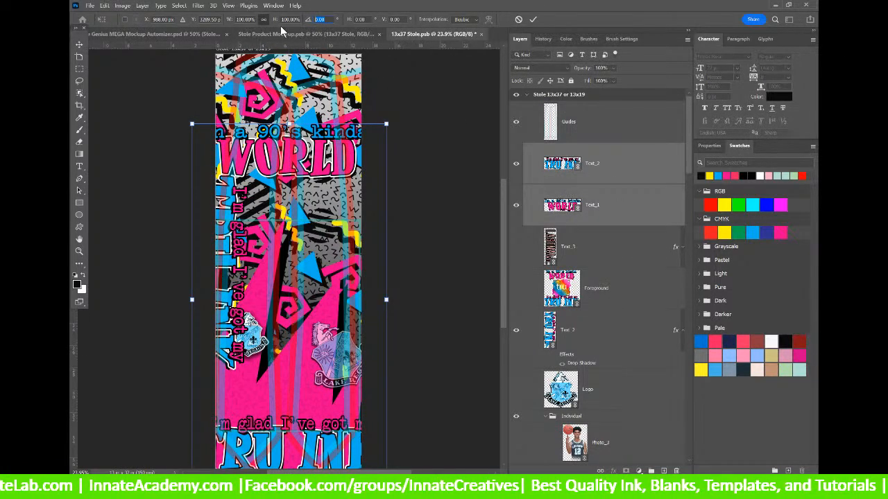
type("90")
key("Return")
key("Return")
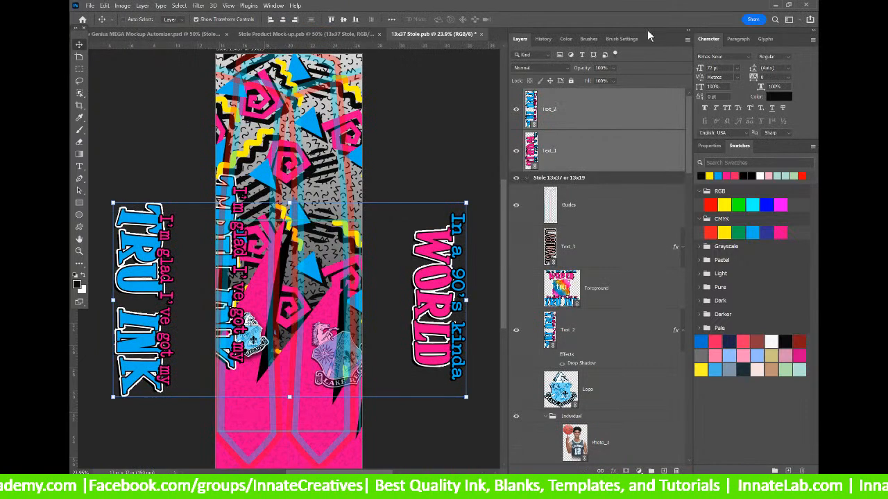
Place the WORLD and TRU INK texts onto the stole, keeping Text_1 inside the stole group.
left_click(610, 156)
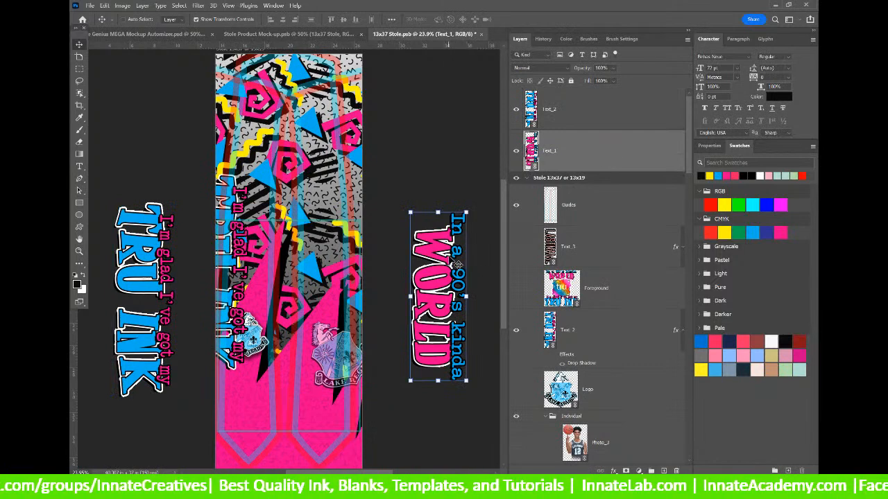
left_click_drag(430, 261, 254, 248)
left_click_drag(594, 108, 598, 187)
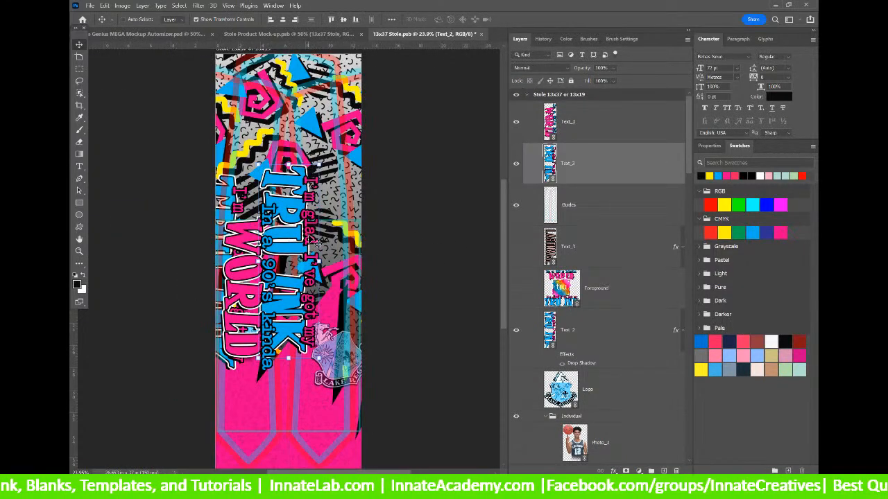
mouse_move(281, 258)
left_mouse_down()
mouse_move(325, 261)
mouse_move(321, 270)
left_mouse_up()
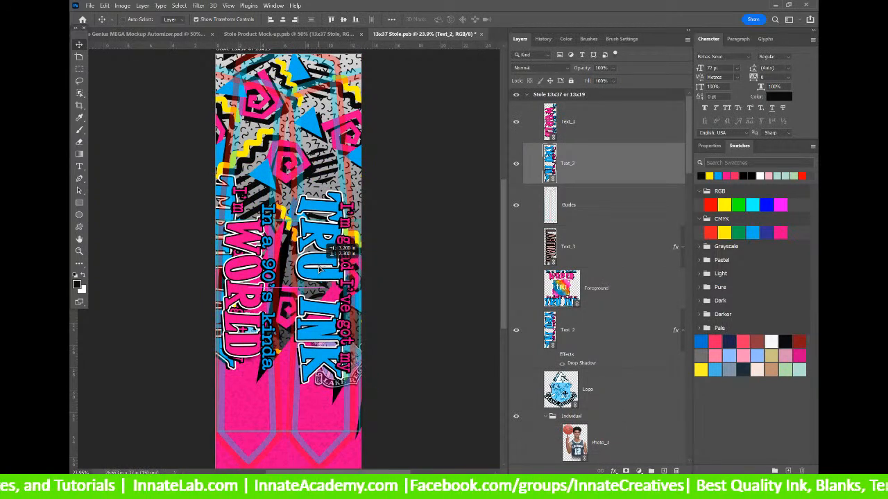
Align the vertical centres of the Text_1 and Text_2 slogan layers.
left_click(586, 132)
key("a")
left_click(589, 179)
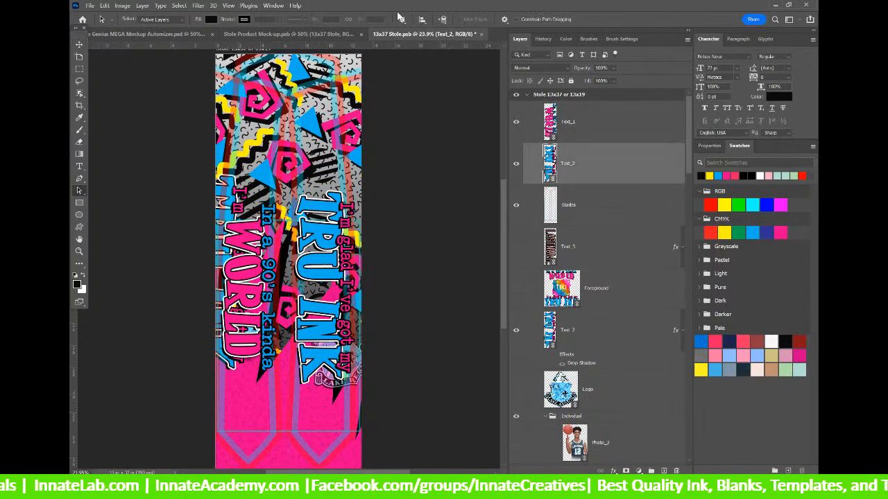
left_click(423, 19)
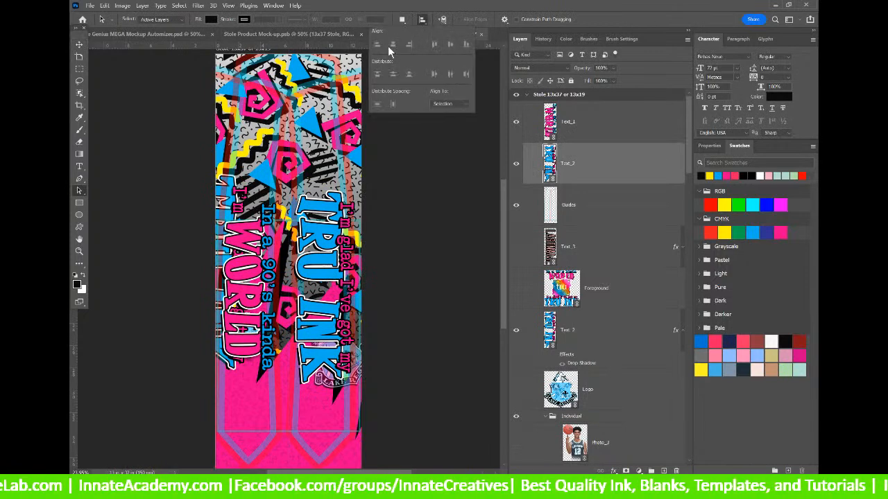
left_click(79, 44)
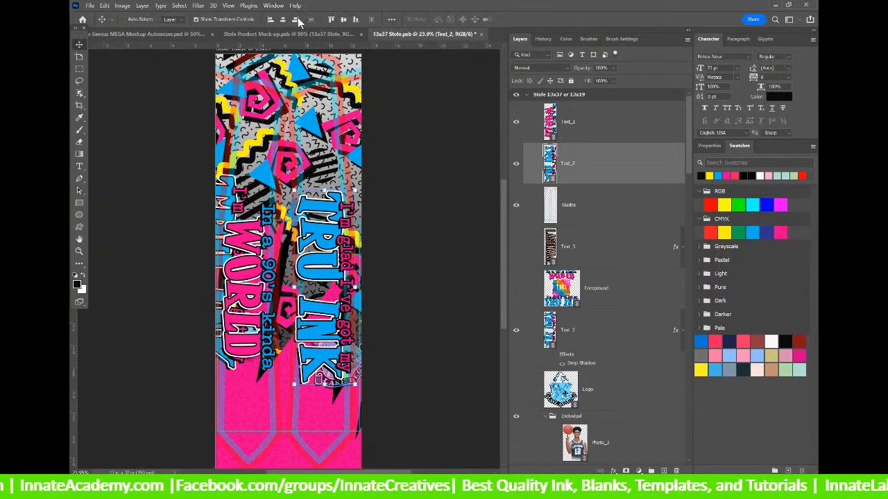
left_click(344, 19)
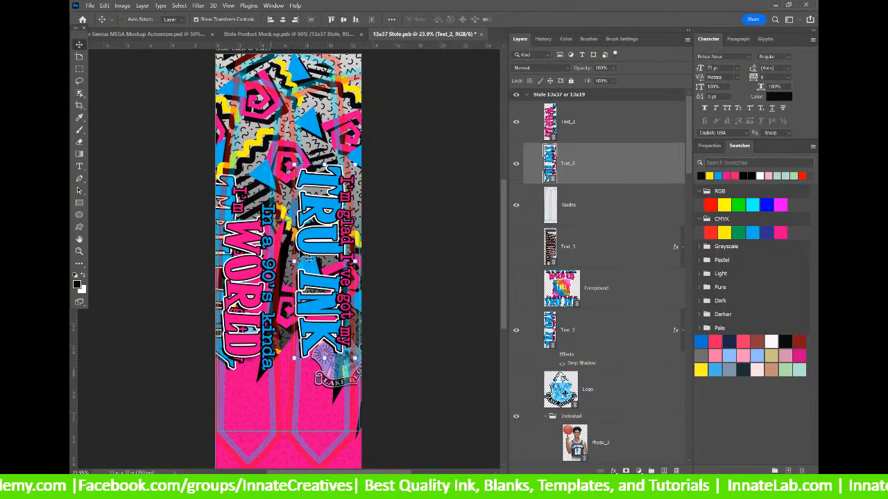
left_click(582, 129)
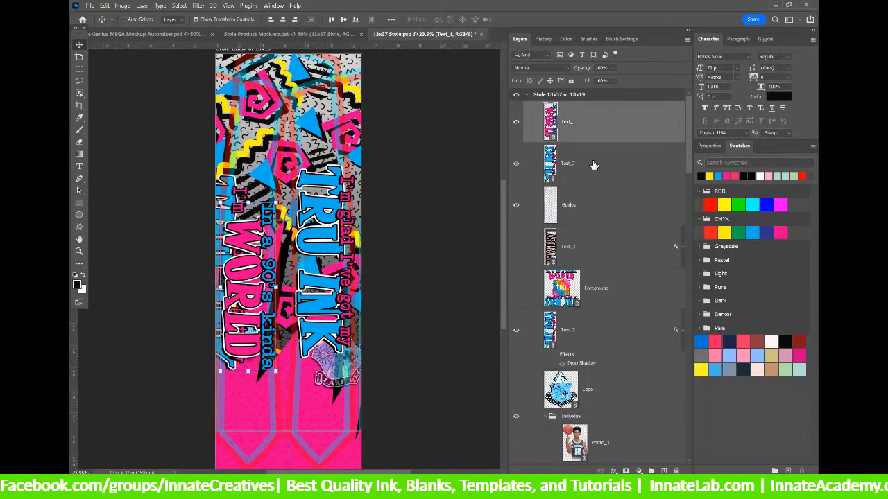
key("a")
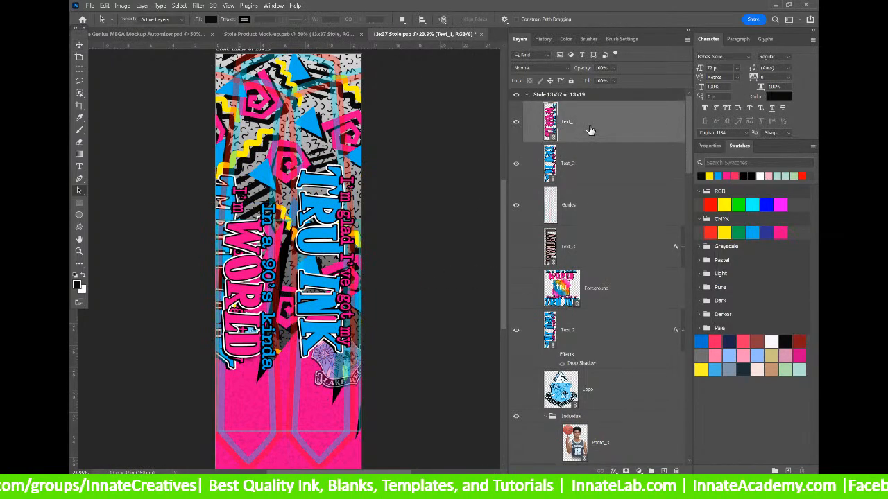
left_click(608, 166, "shift")
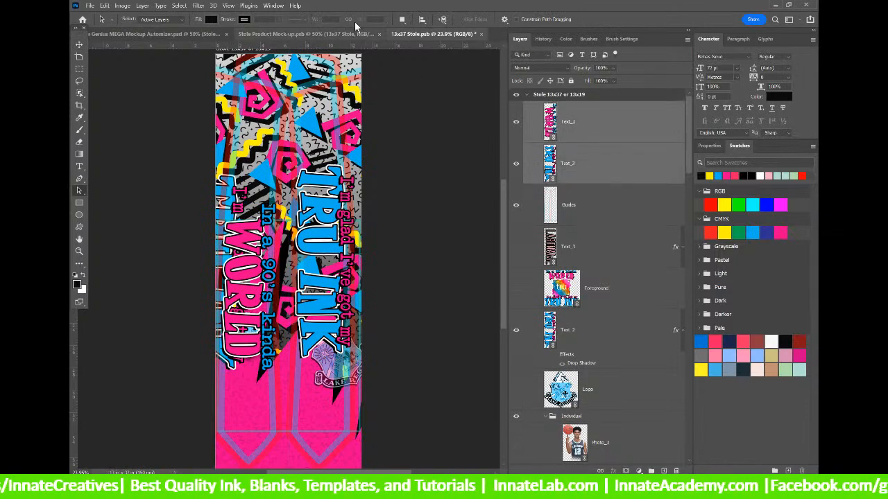
left_click(422, 22)
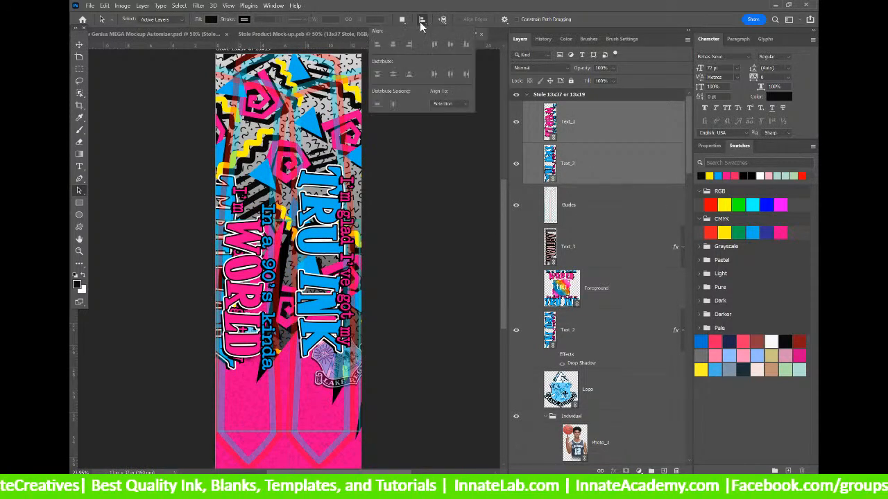
left_click(78, 46)
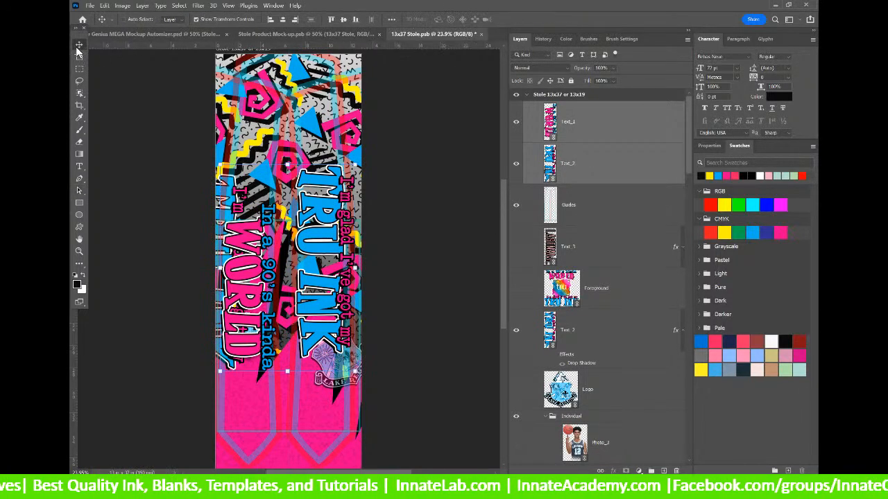
left_click(343, 19)
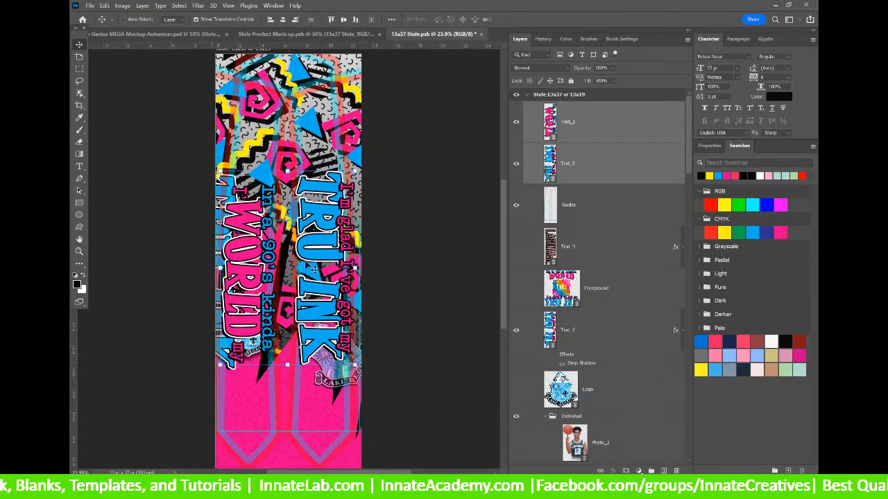
Scale both slogans to about 68% and move them up toward the stole's middle.
left_click_drag(358, 170, 286, 226)
left_click_drag(294, 286, 310, 242)
left_click(601, 335)
Hide the lower Text_2 copy, nudge WORLD left and TRU INK right.
left_click(681, 331)
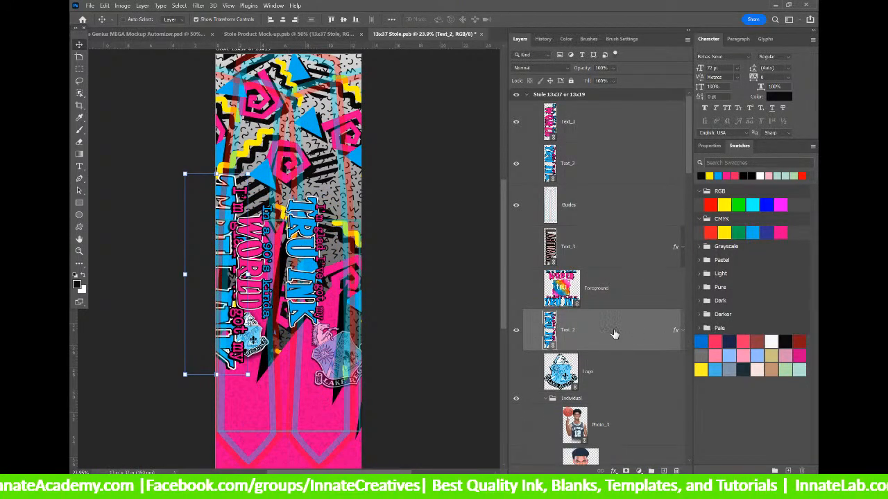
left_click(516, 335)
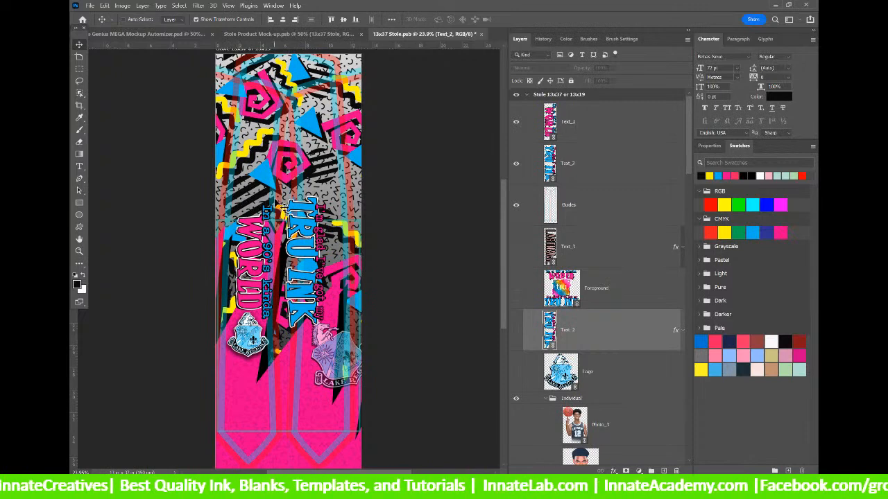
left_click(582, 123)
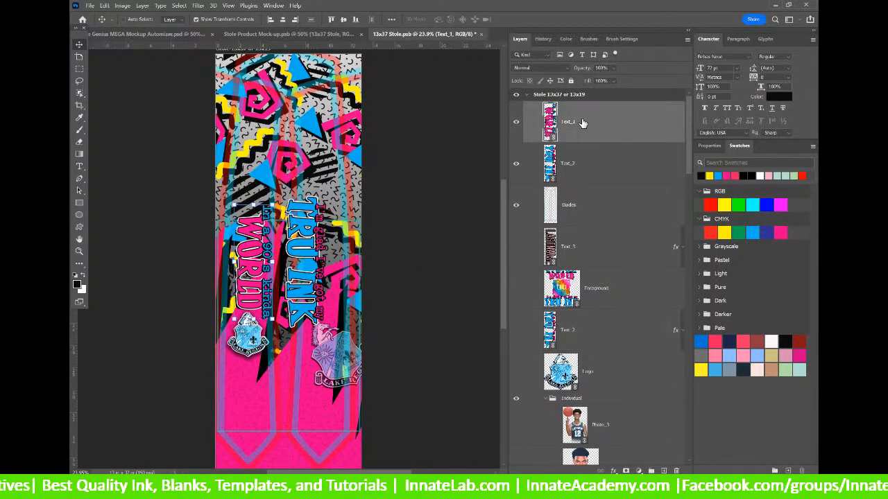
key("shift+Left")
key("shift+Left")
key("shift+Left")
key("shift+Left")
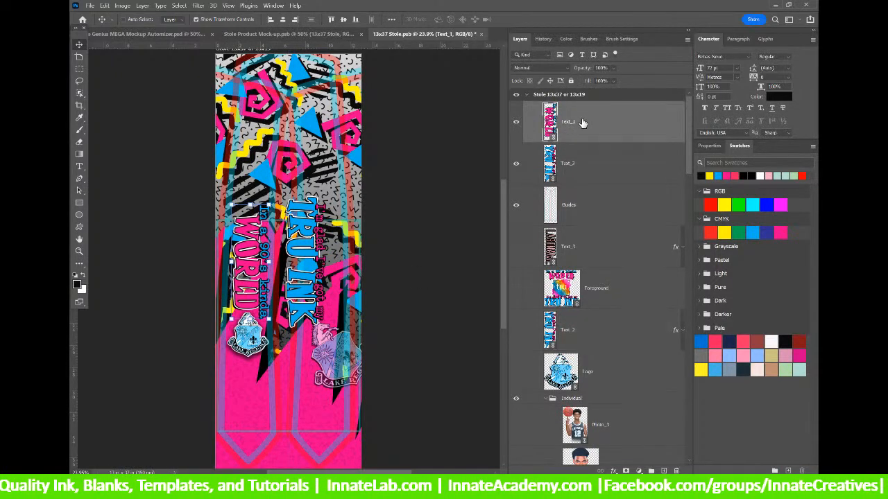
key("Right")
key("Right")
key("Right")
key("Right")
key("Right")
key("Right")
key("Right")
key("Right")
key("Right")
key("Right")
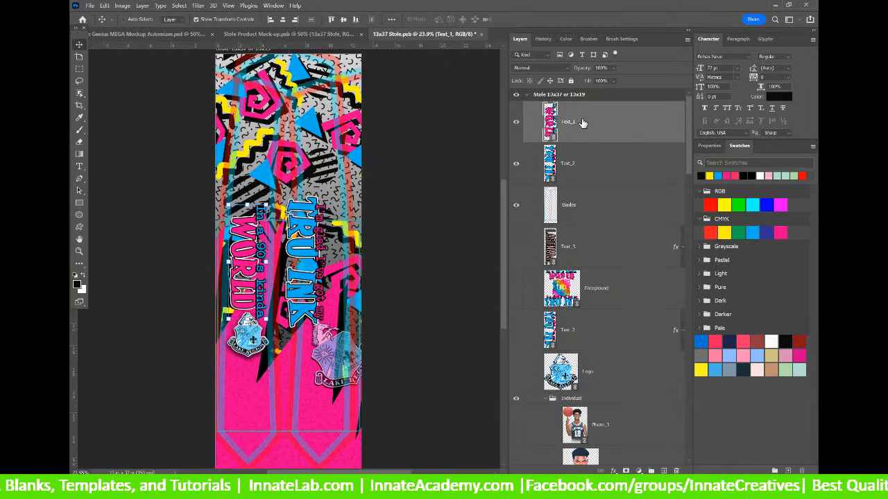
left_click(629, 167)
key("shift+Right")
key("shift+Right")
key("shift+Right")
key("shift+Right")
key("shift+Right")
key("shift+Right")
key("shift+Right")
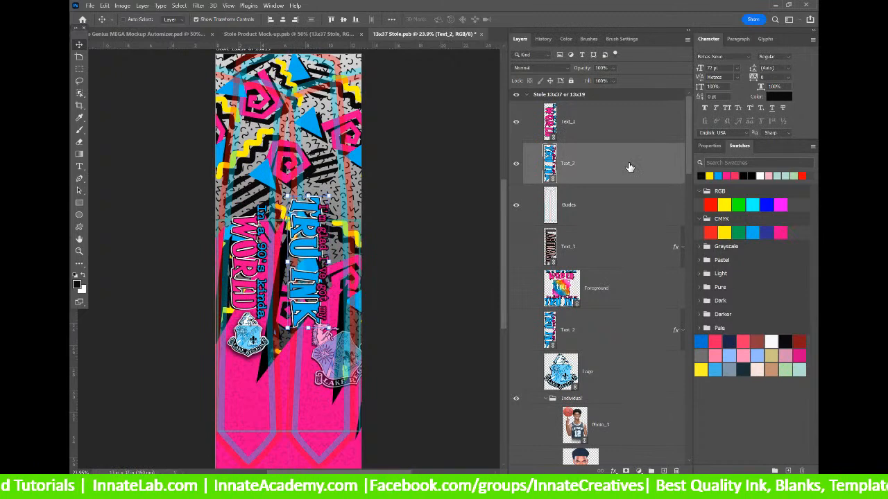
key("shift+Right")
key("shift+Right")
key("shift+Right")
key("shift+Right")
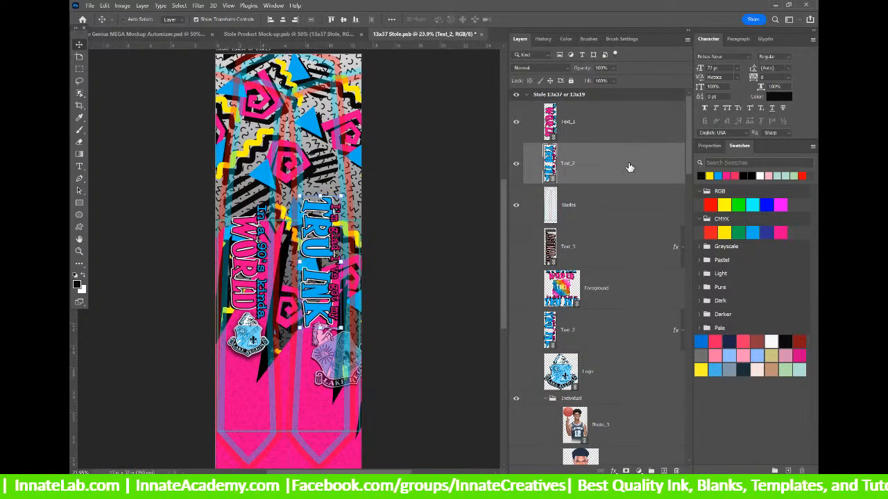
key("shift+Right")
key("shift+Right")
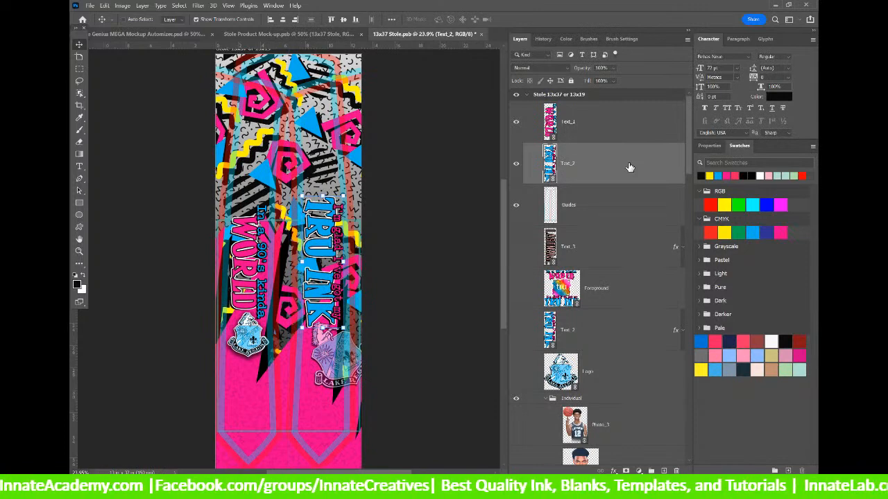
Move both slogans lower, scale them to 92%, and shift TRU INK 0.82 in right.
left_click(608, 129, "shift")
left_click_drag(324, 239, 318, 261)
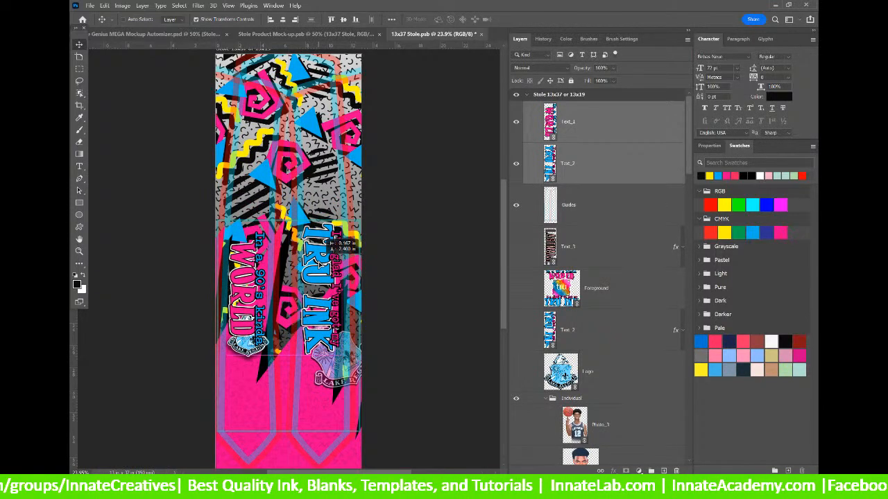
left_click_drag(318, 261, 318, 262)
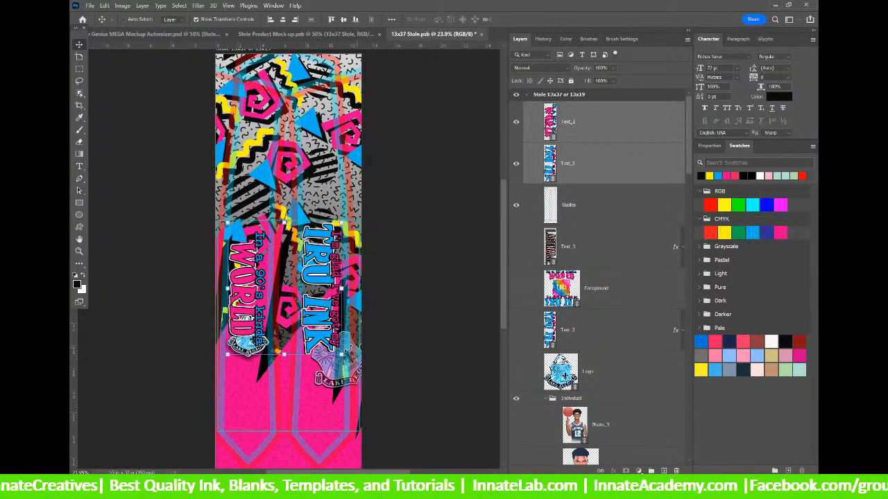
left_click_drag(339, 355, 331, 345)
key("Return")
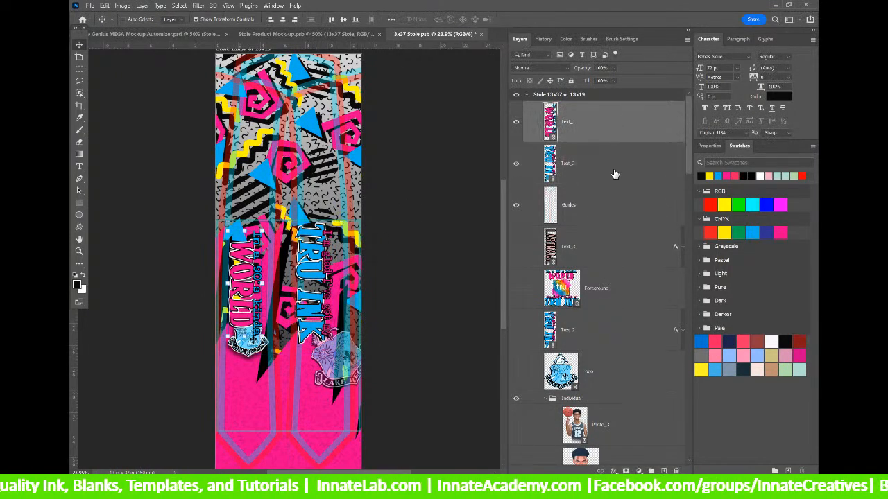
left_click(616, 170)
left_click_drag(316, 276, 319, 277)
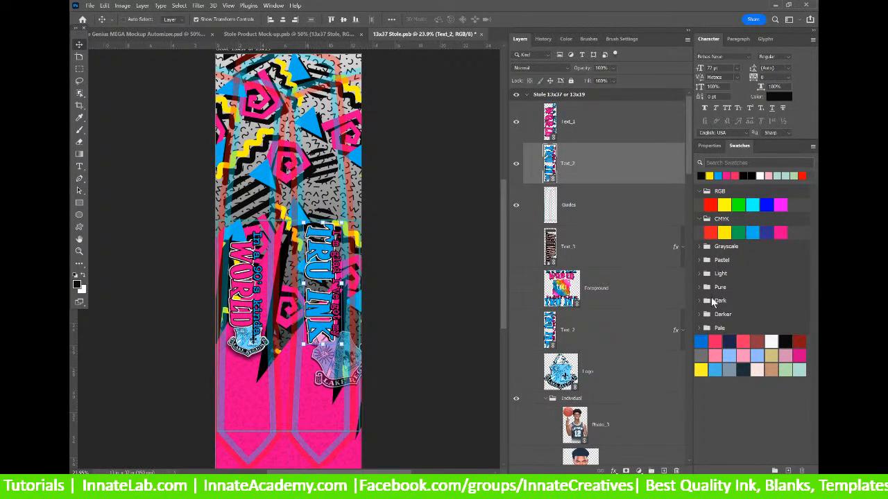
left_click(624, 290)
left_click(639, 358)
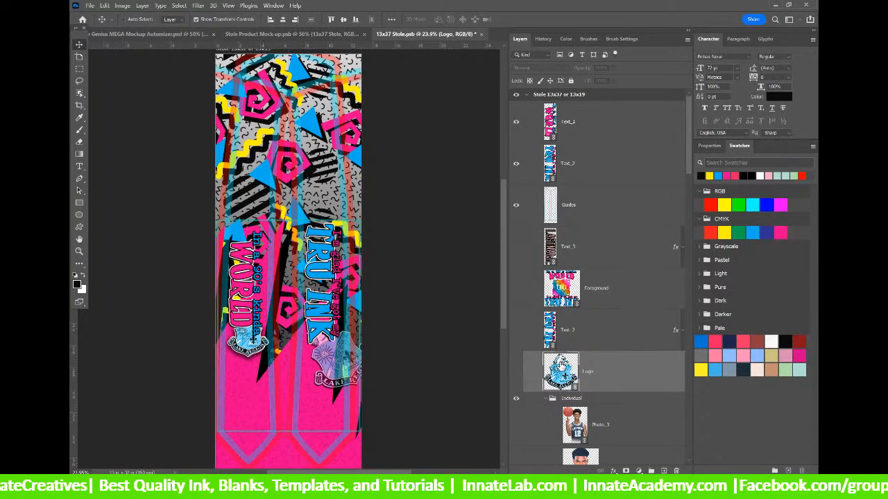
Hide the Guides layer, then save and close 13x37 Stole.psb.
scroll(563, 368, "down", 3)
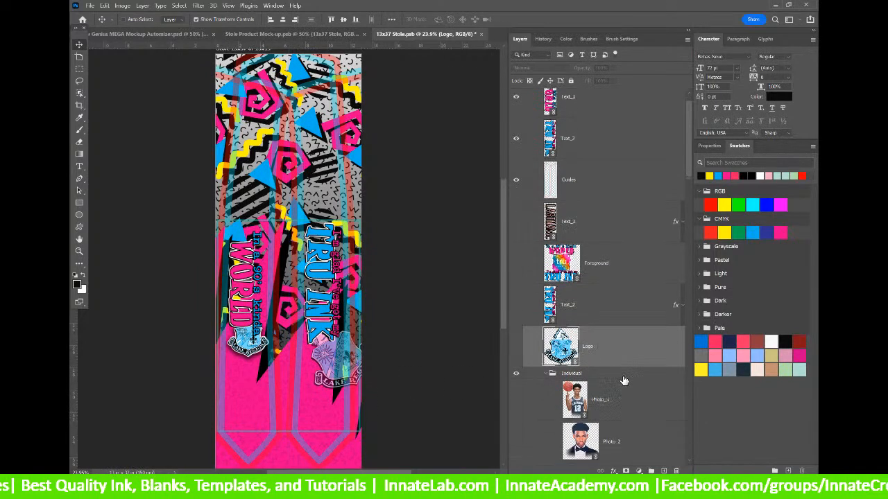
scroll(624, 381, "down", 1)
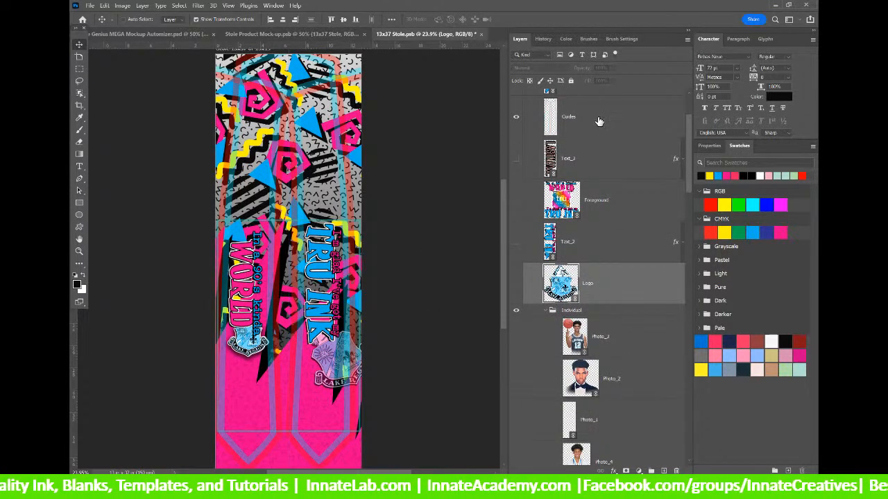
scroll(602, 118, "up", 4)
left_click(595, 182)
left_click(515, 170)
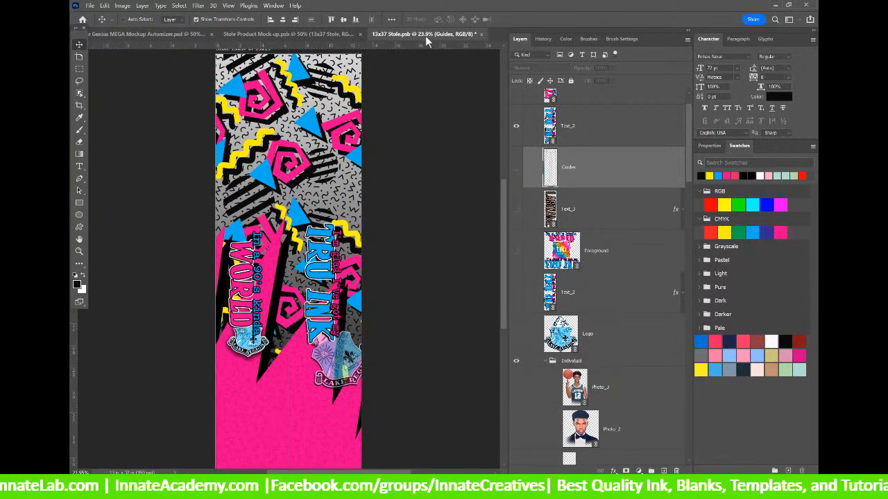
left_click(482, 35)
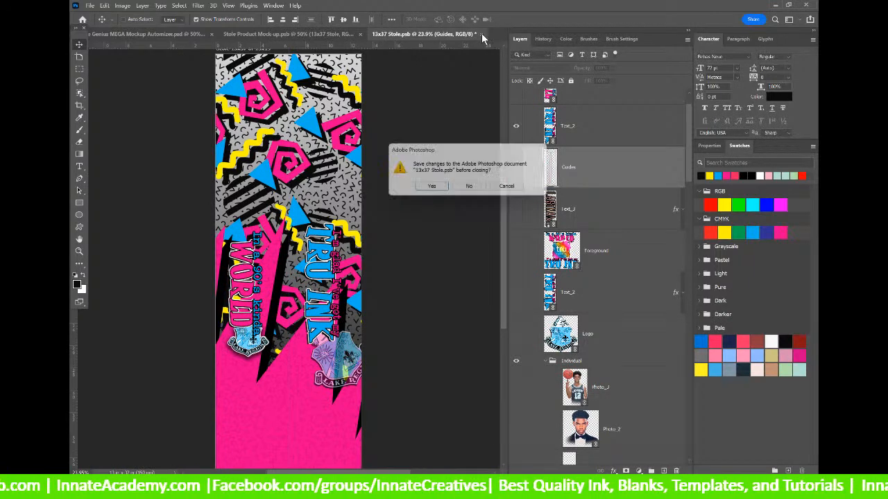
left_click(424, 188)
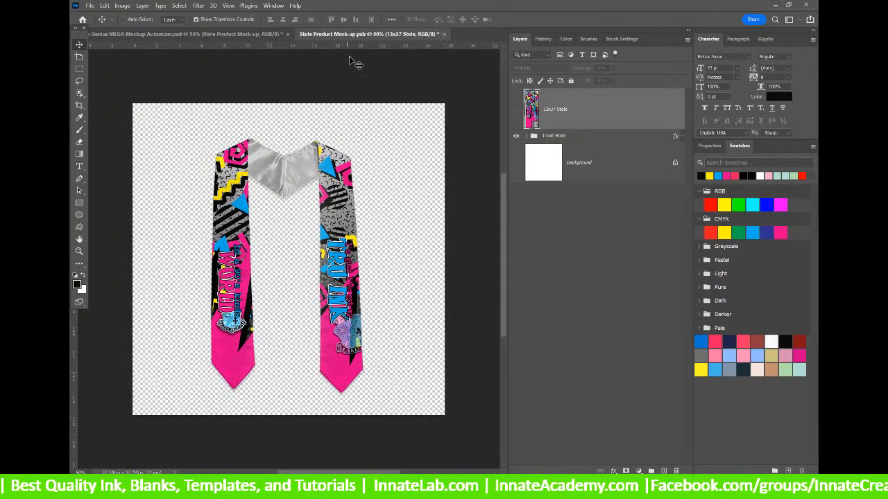
Save the Stole Product Mock-up and close it, returning to the MEGA mockup.
left_click(444, 34)
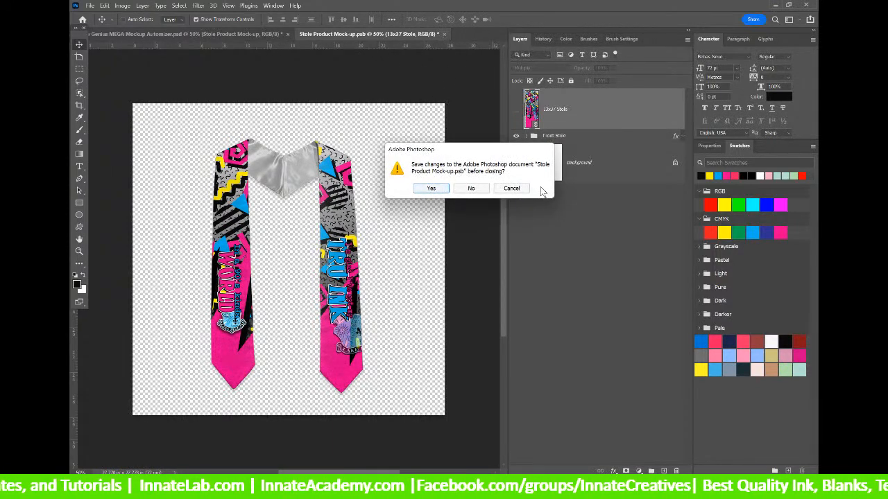
left_click(511, 188)
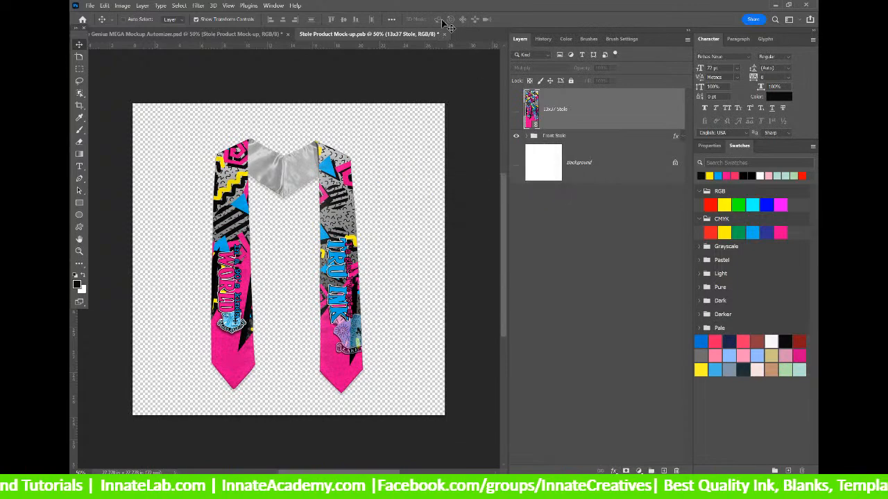
left_click(90, 6)
left_click(111, 106)
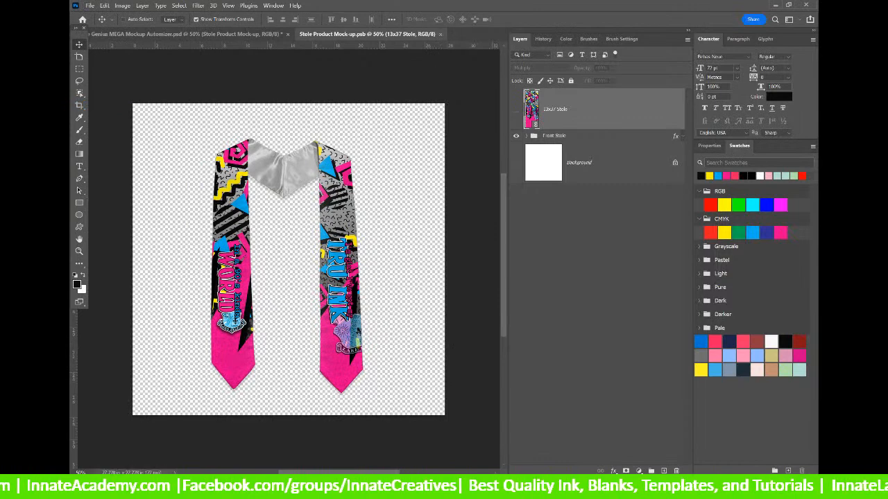
left_click(439, 34)
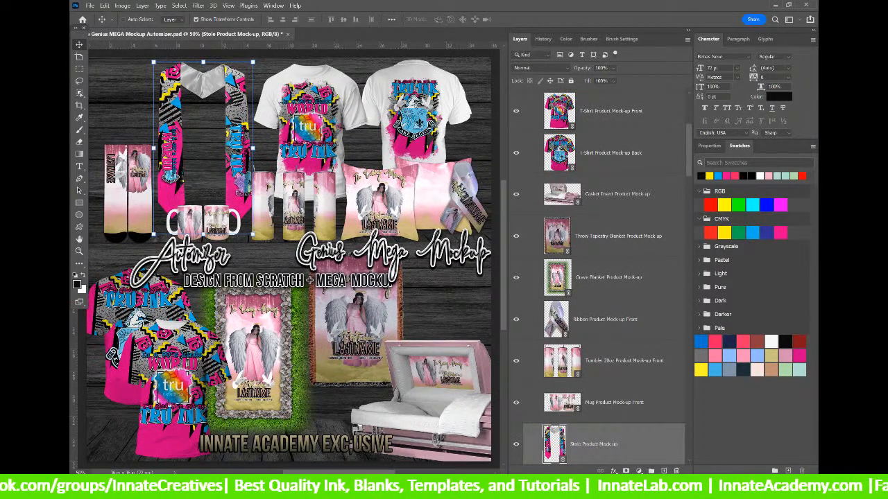
key("alt+Tab")
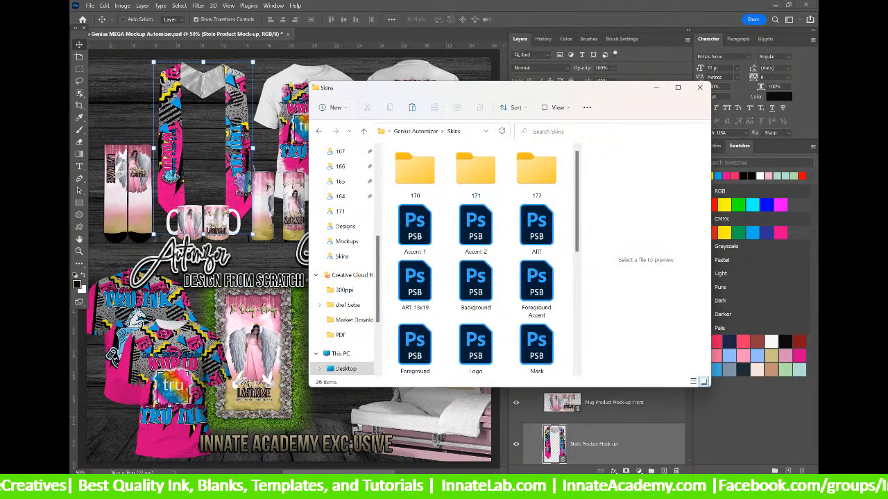
key("alt+Tab")
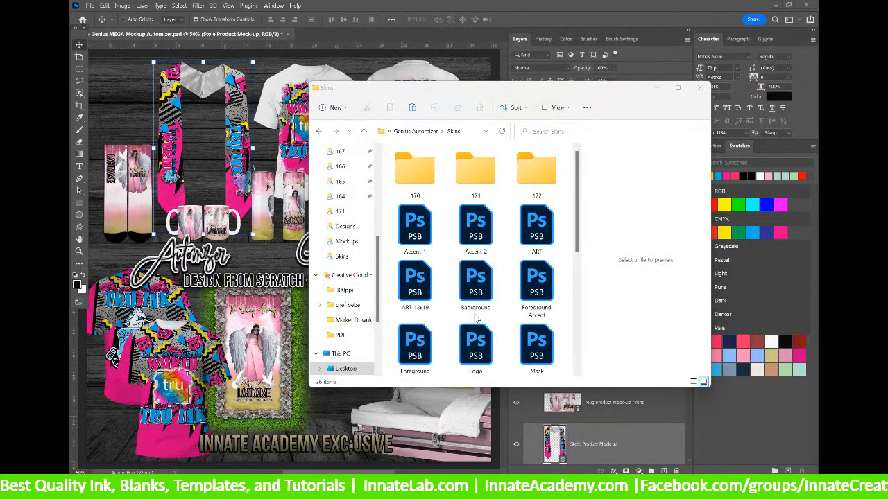
left_click_drag(502, 94, 326, 496)
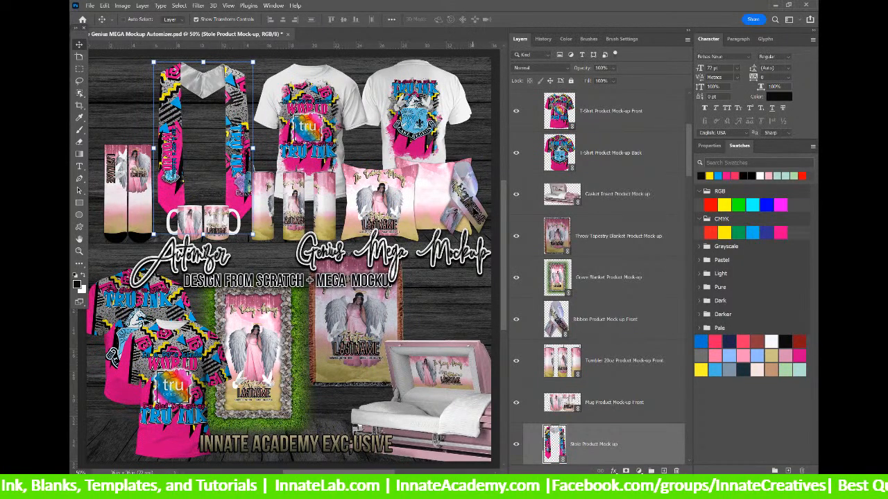
Open the Ribbon Product Mock-up Front's contents down to the nested 8x7-8th Ribbon.psb artwork.
right_click(473, 205)
left_click(507, 221)
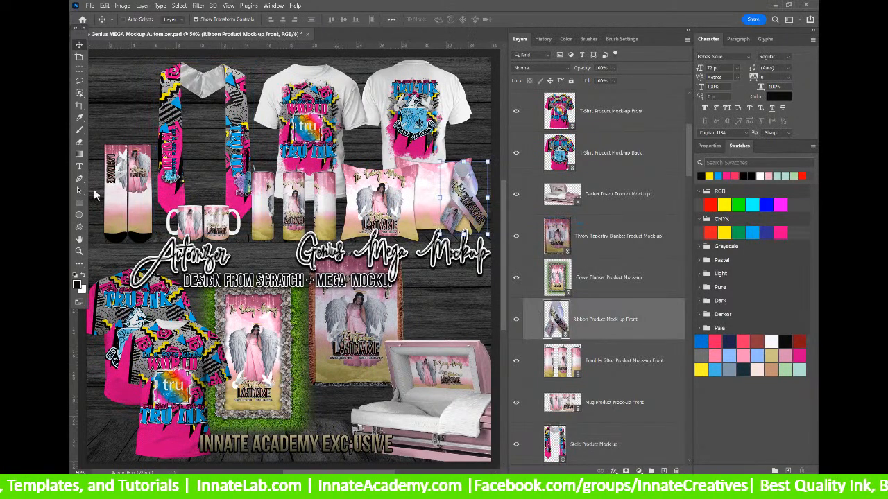
double_click(555, 319)
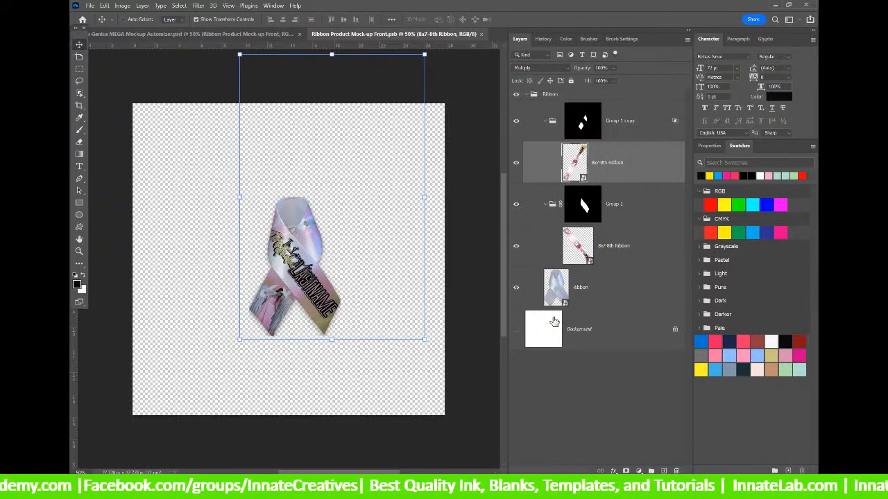
double_click(567, 164)
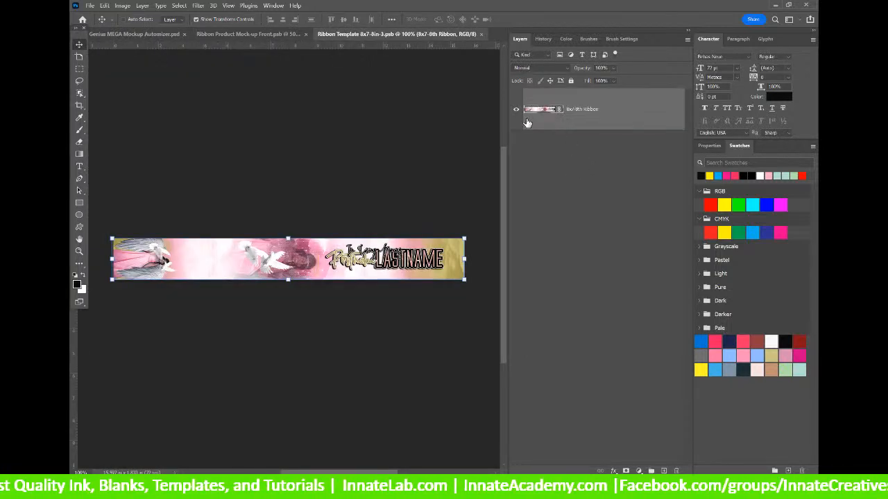
double_click(537, 111)
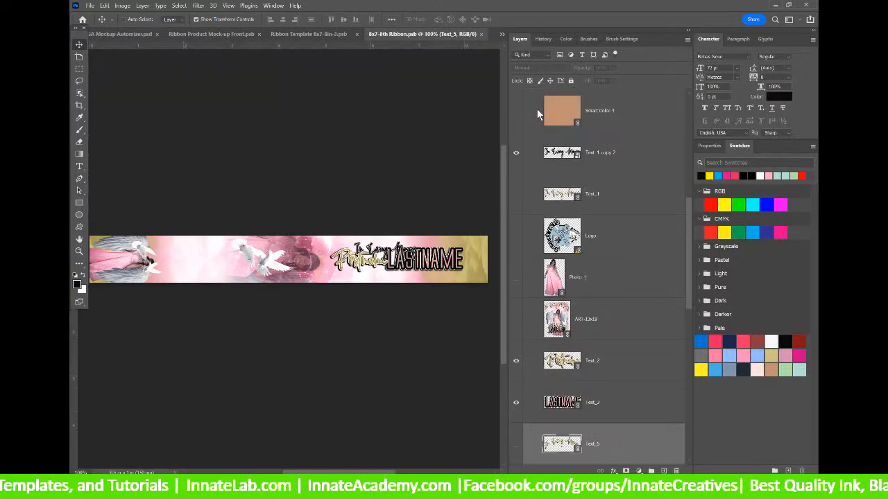
right_click(641, 163)
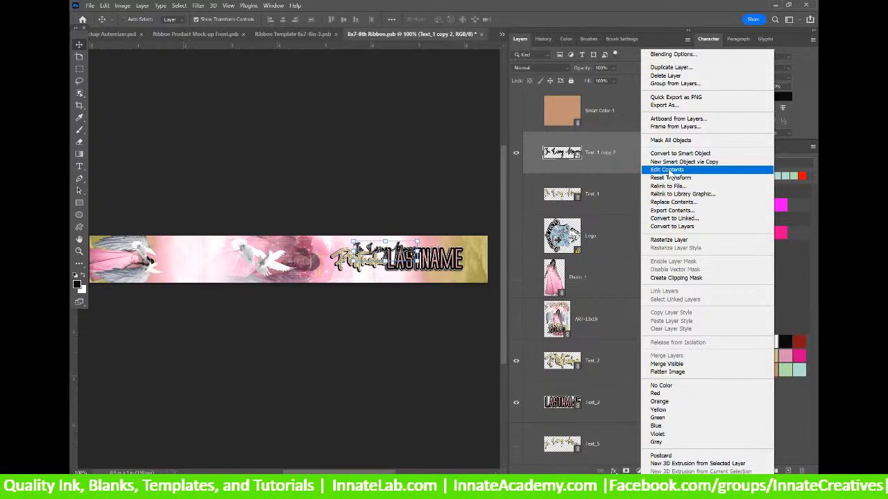
left_click(633, 189)
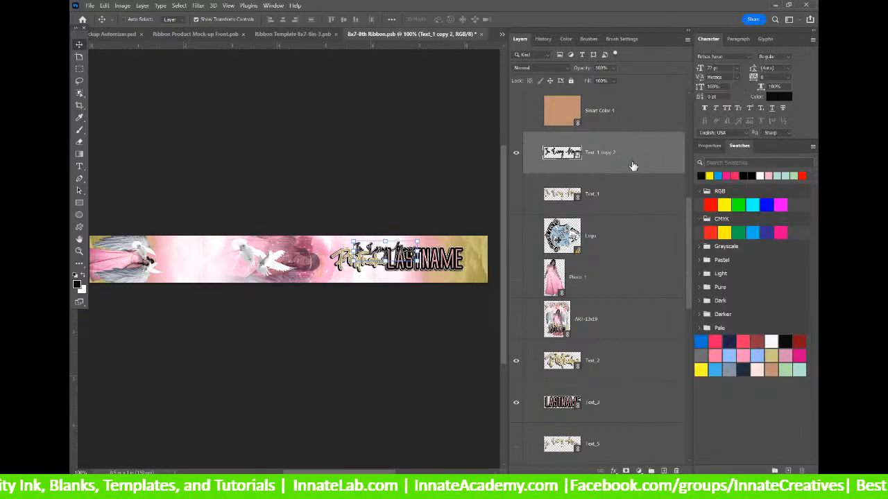
right_click(638, 224)
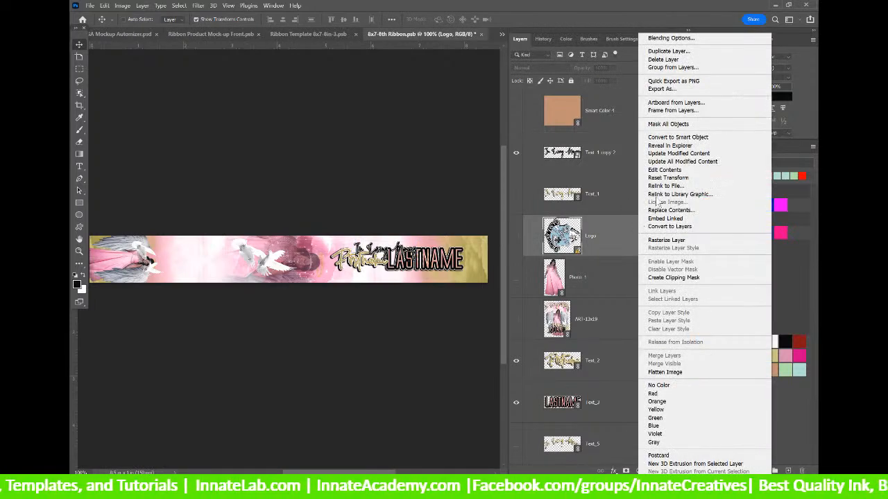
left_click(676, 169)
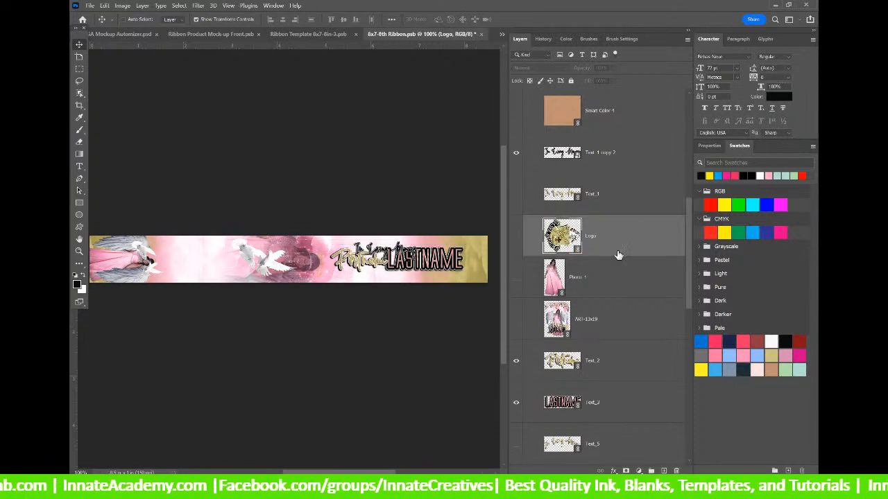
scroll(619, 248, "down", 5)
scroll(616, 266, "down", 5)
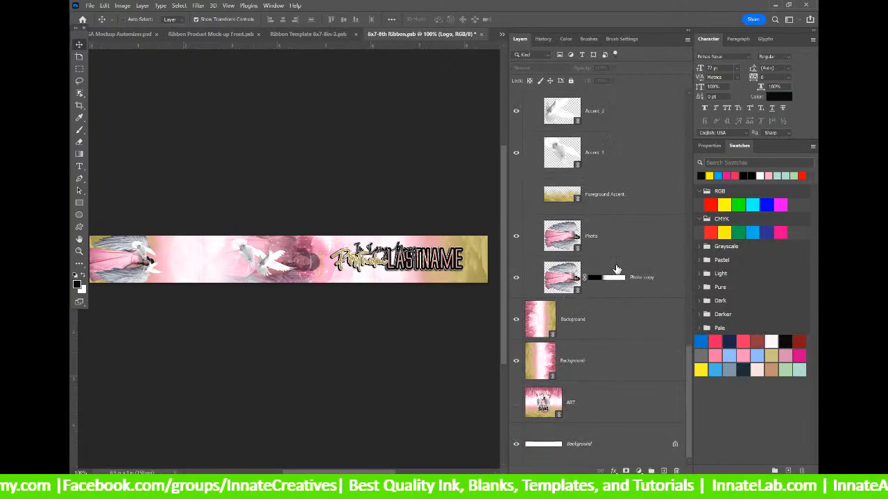
scroll(617, 269, "up", 8)
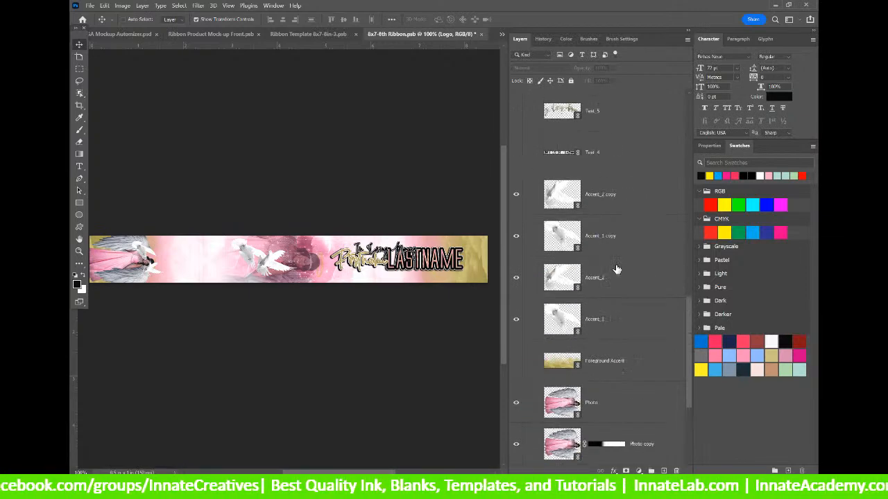
left_click(627, 157)
right_click(627, 157)
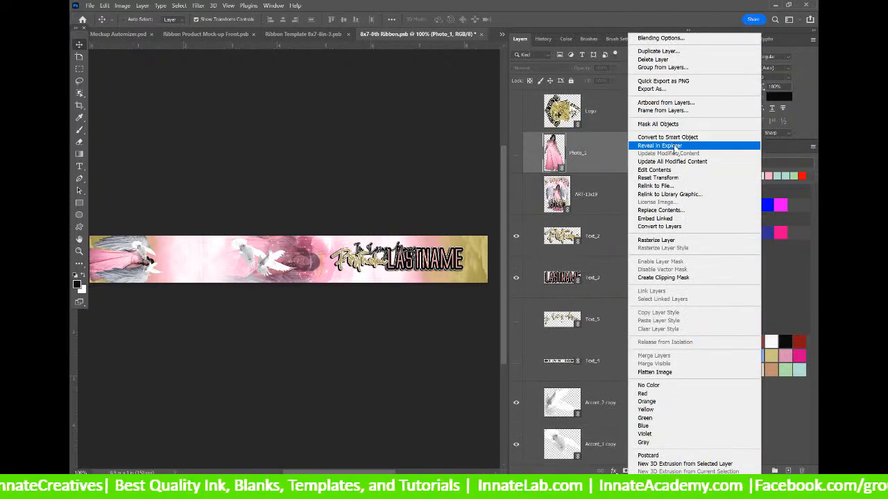
left_click(674, 148)
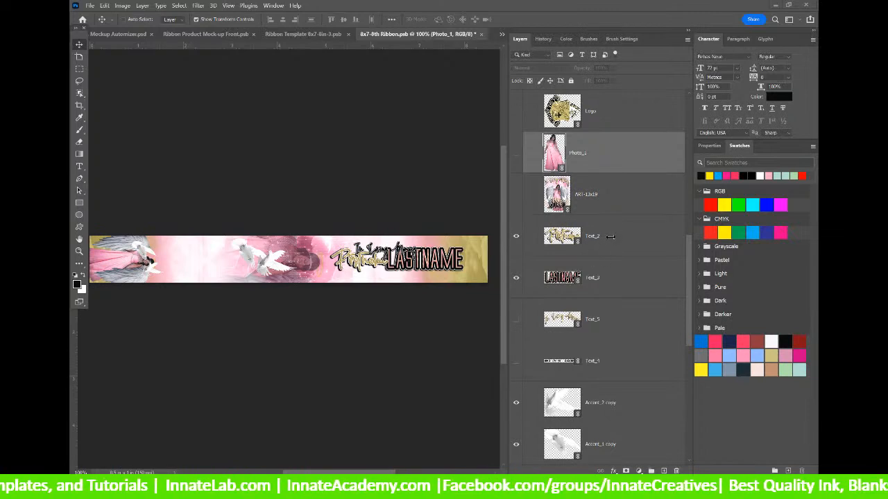
scroll(610, 236, "down", 1)
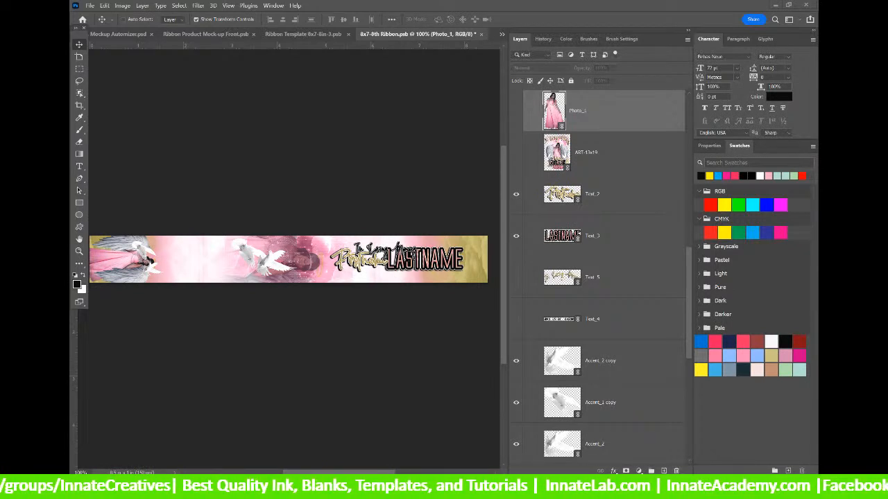
Relink Photo_1, browsing to Desktop > Genius Automizer test > Genius Automizer > Skins.
right_click(604, 124)
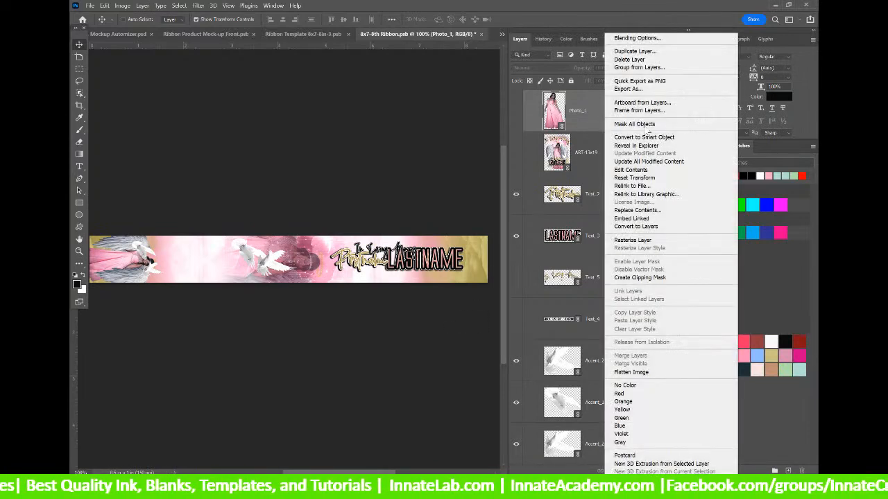
left_click(639, 188)
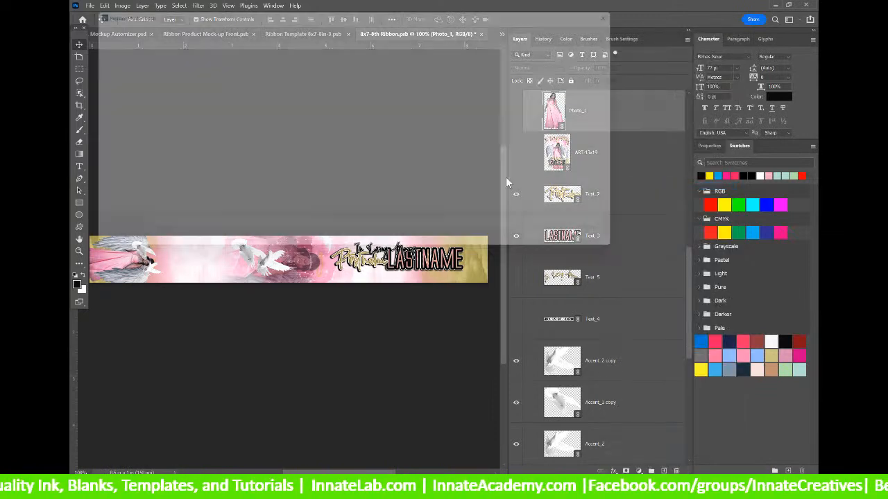
mouse_move(147, 164)
left_mouse_down()
mouse_move(150, 81)
mouse_move(158, 153)
left_mouse_up()
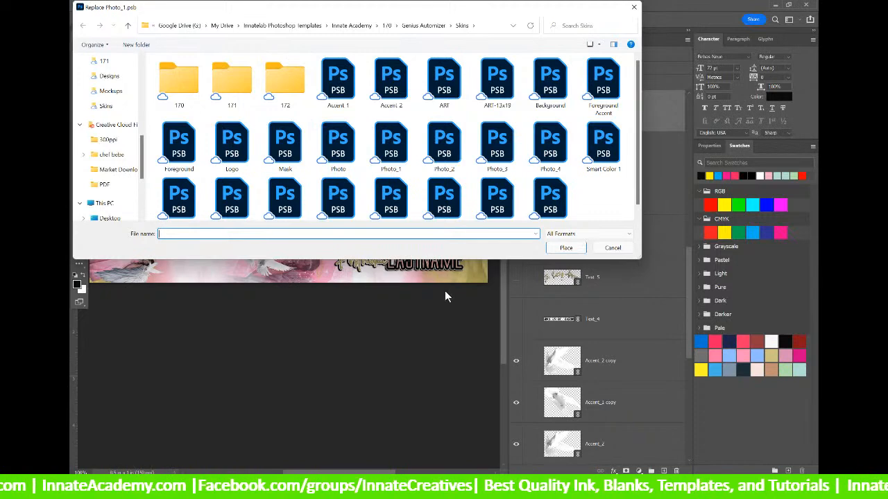
scroll(117, 94, "up", 10)
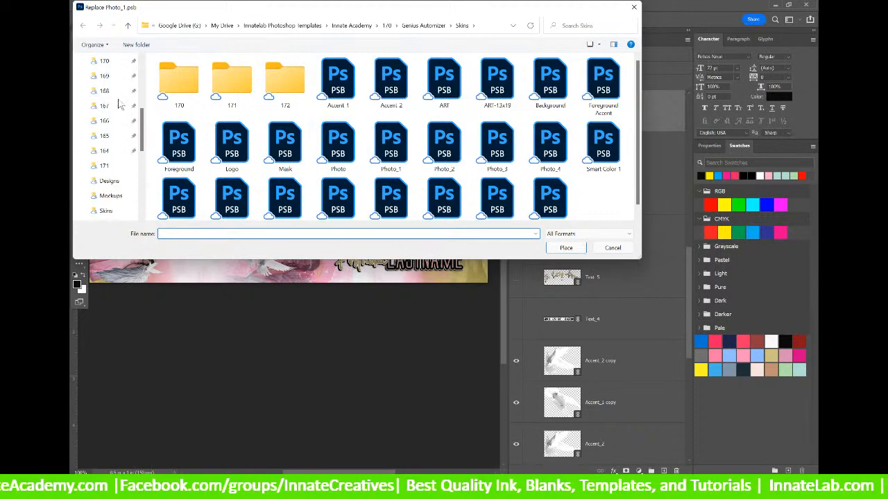
scroll(119, 104, "down", 10)
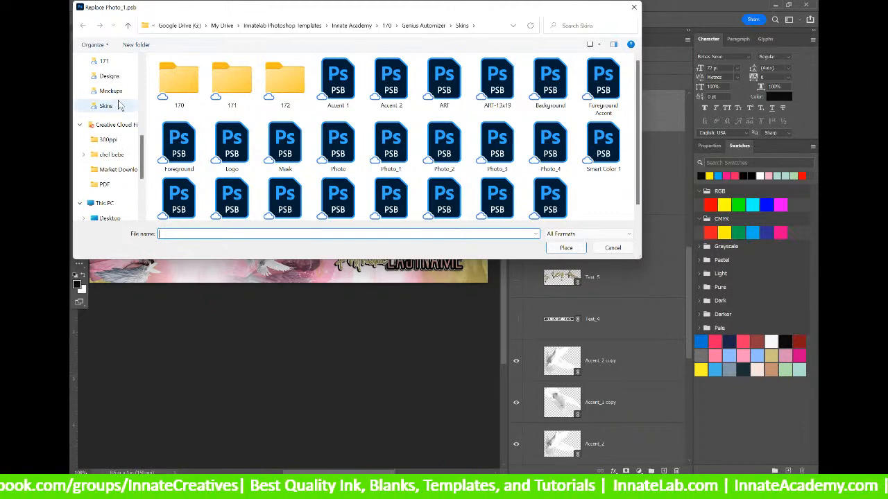
scroll(115, 109, "up", 2)
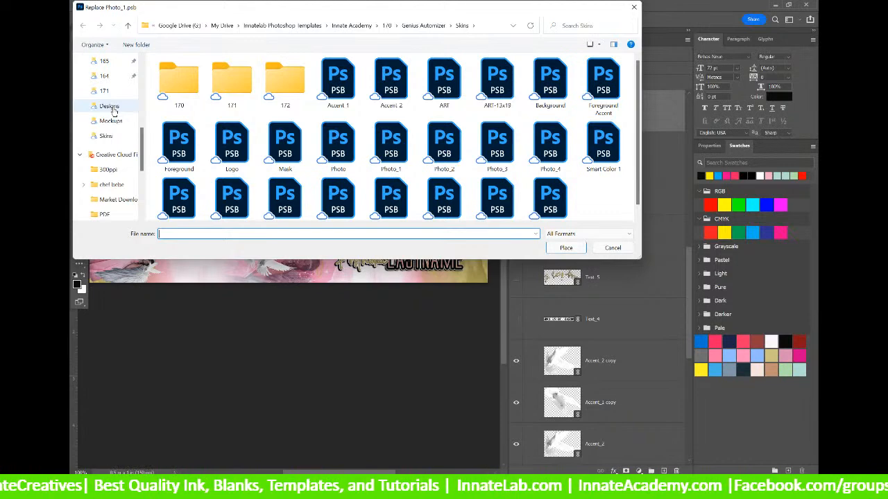
scroll(113, 111, "down", 2)
left_click(109, 188)
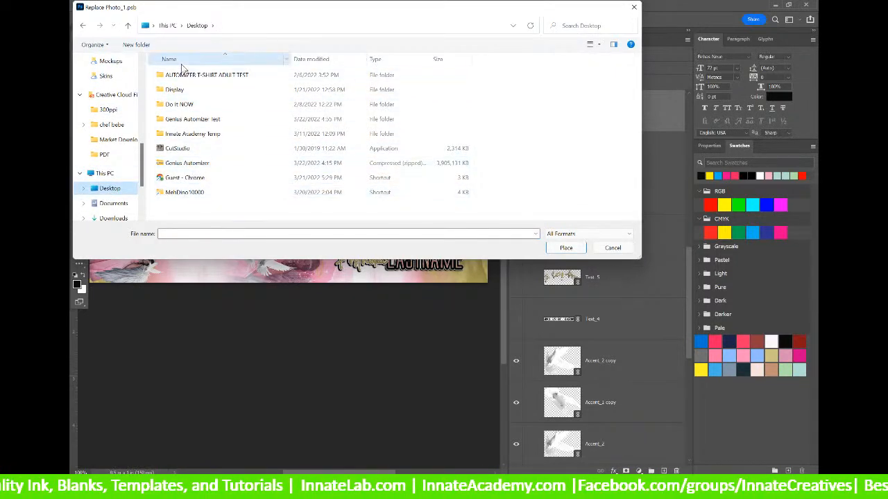
double_click(190, 120)
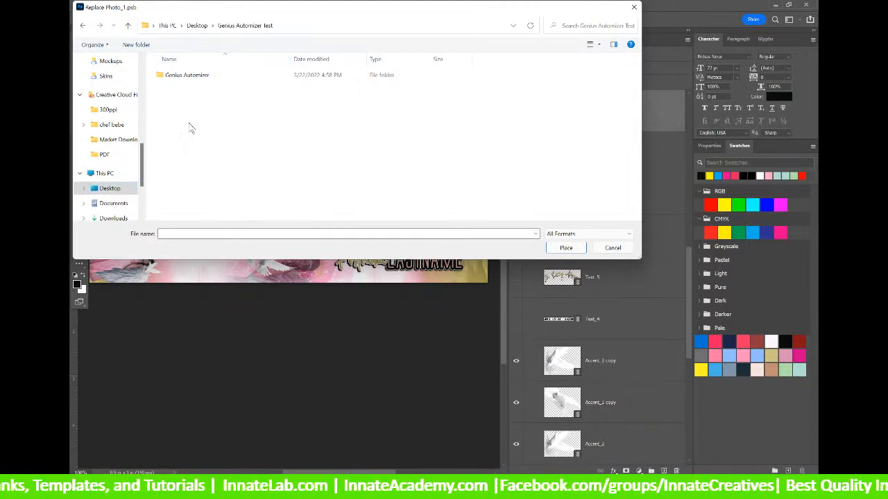
double_click(184, 75)
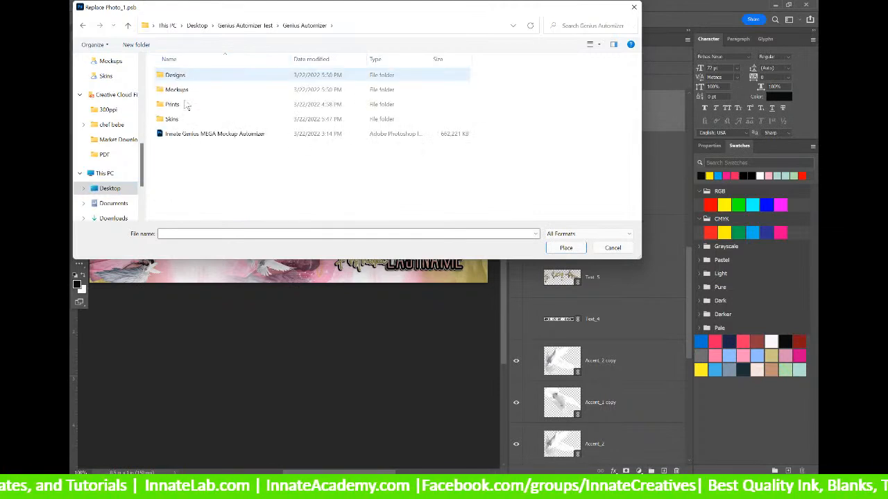
double_click(185, 123)
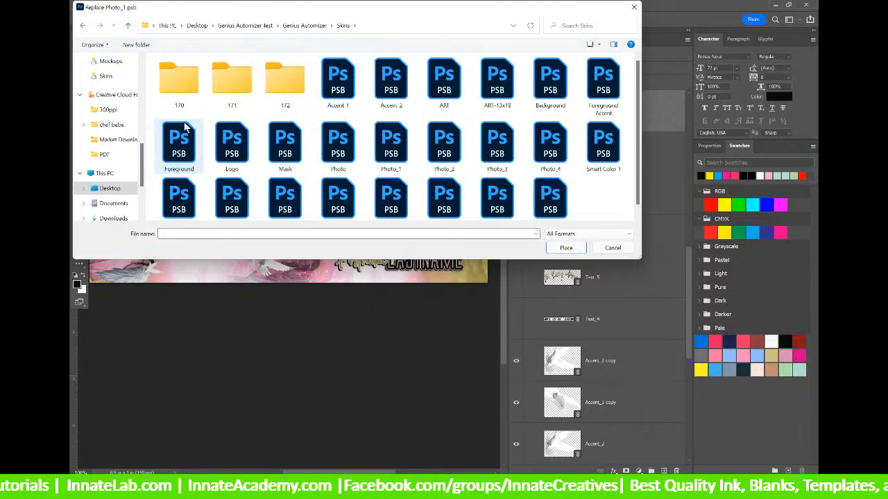
Choose the Photo_1 file in Skins and place it as the layer's linked file.
left_click_drag(504, 10, 482, 38)
scroll(388, 174, "down", 1)
left_click(370, 179)
left_click(555, 281)
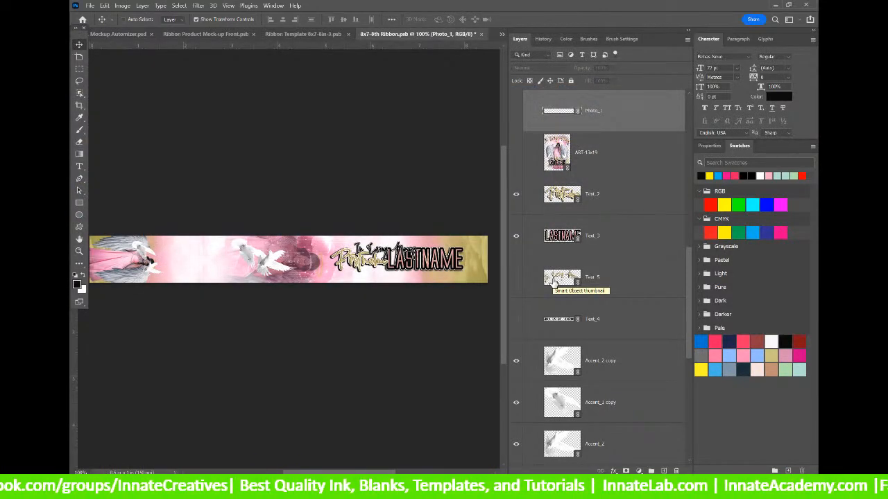
Bring up Relink to File for the Text_2 layer, opening the Replace Text_2.psb picker.
left_click(629, 165)
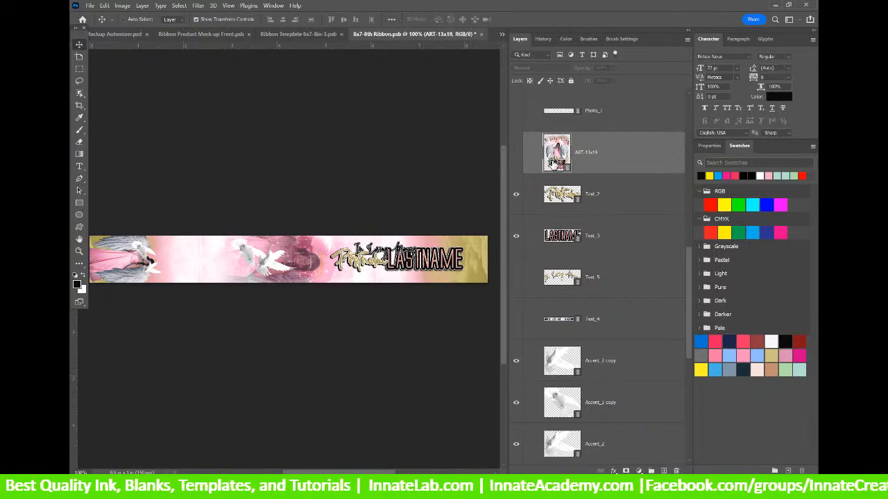
right_click(555, 163)
right_click(609, 145)
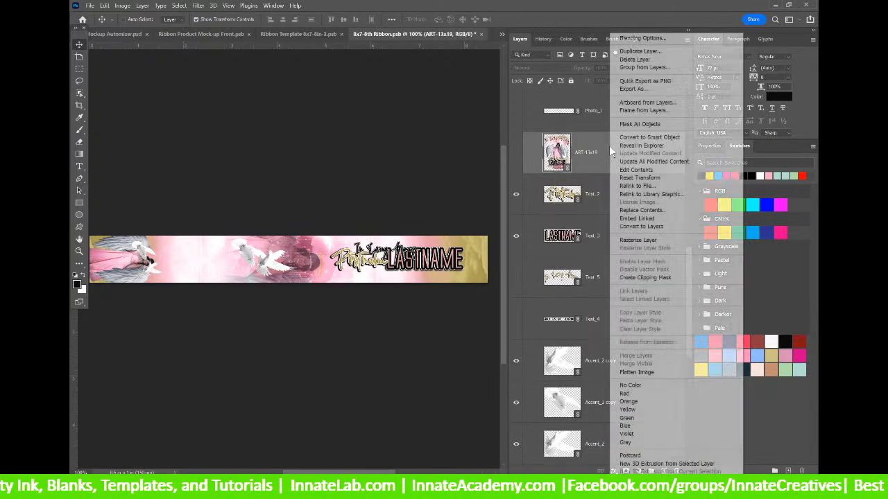
left_click(605, 153)
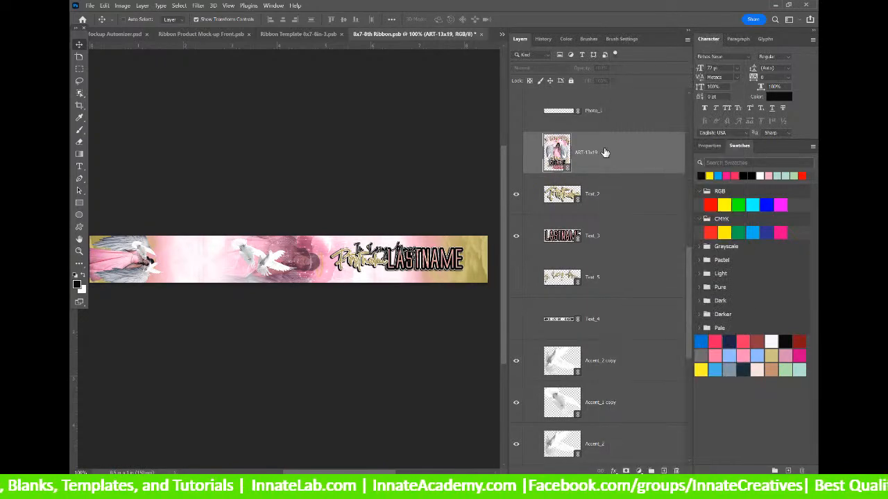
left_click(611, 201)
right_click(610, 201)
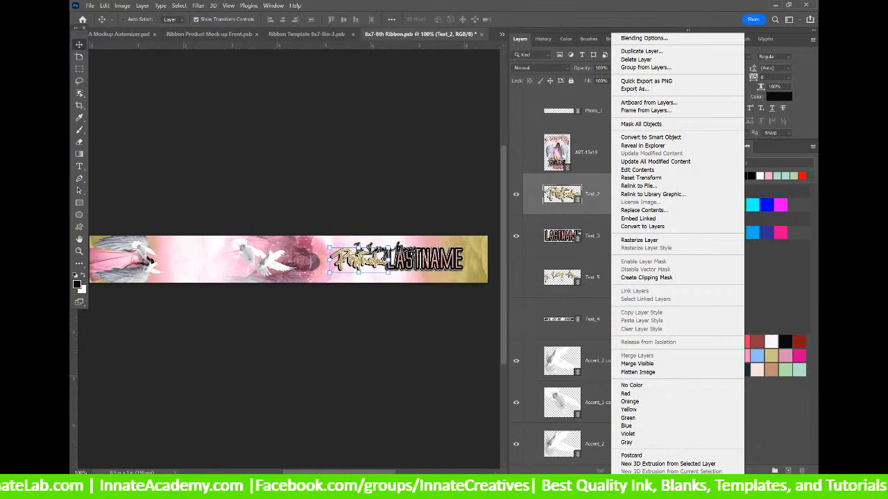
key("Escape")
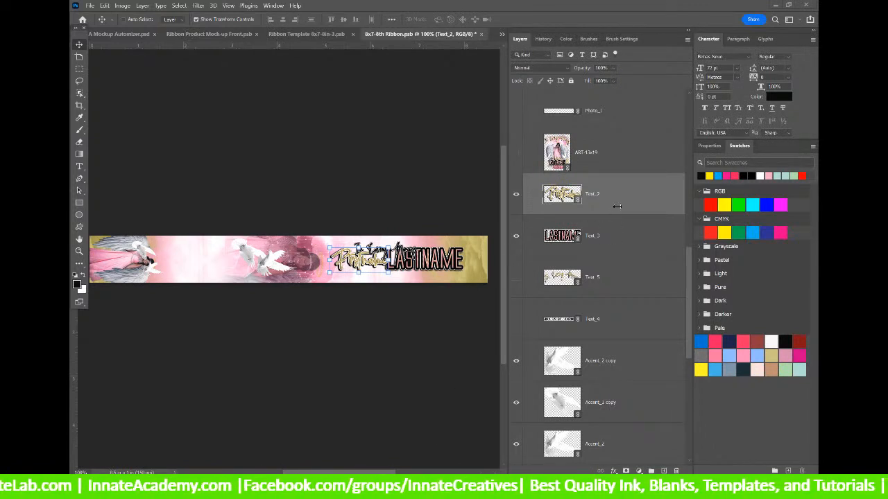
right_click(598, 197)
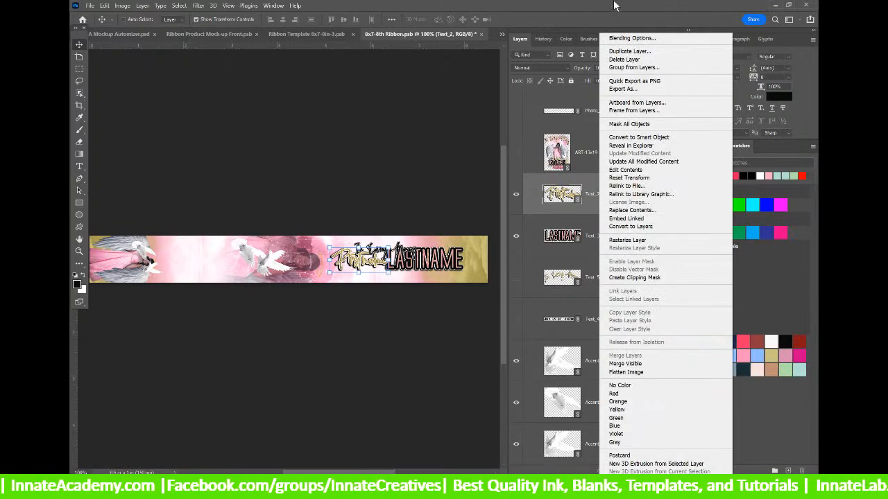
left_click(627, 186)
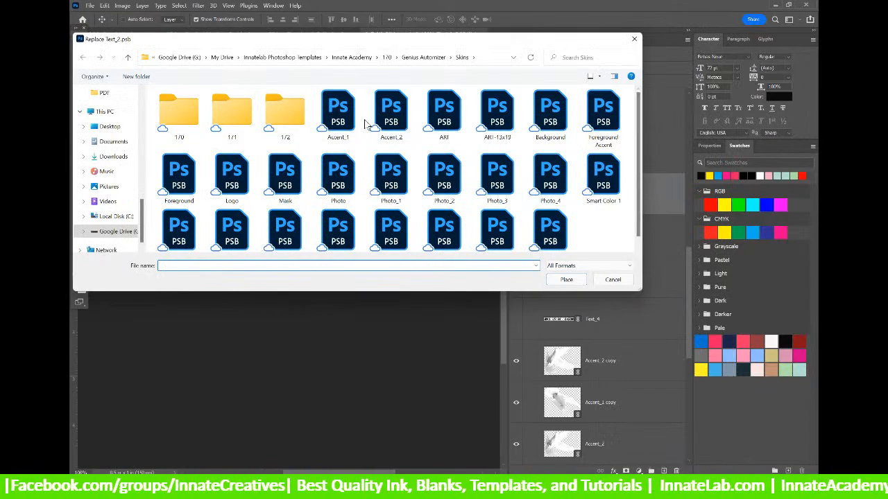
Place the Text 2 file from the Skins folder into the Text_2 layer.
left_click_drag(397, 38, 323, 88)
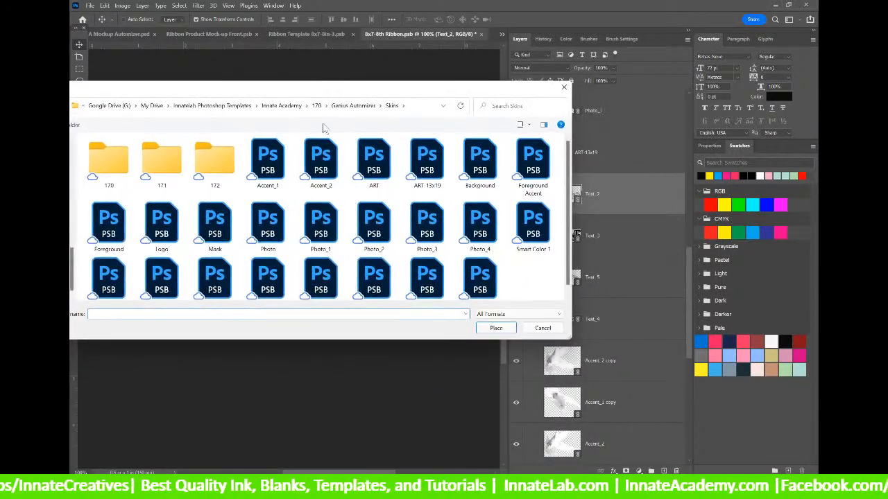
scroll(265, 236, "down", 1)
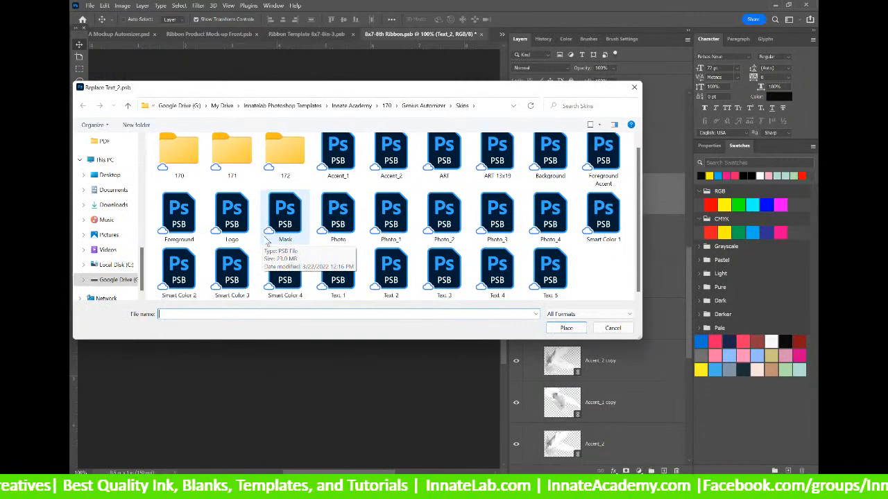
left_click(391, 272)
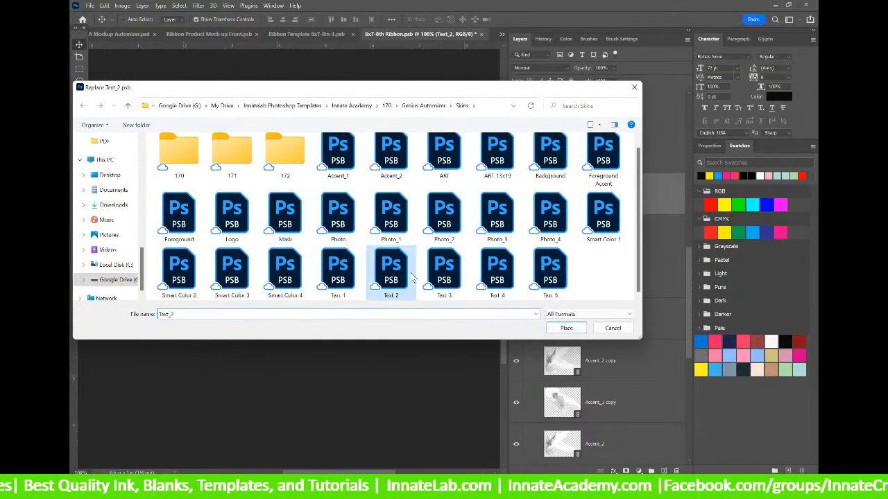
left_click(573, 331)
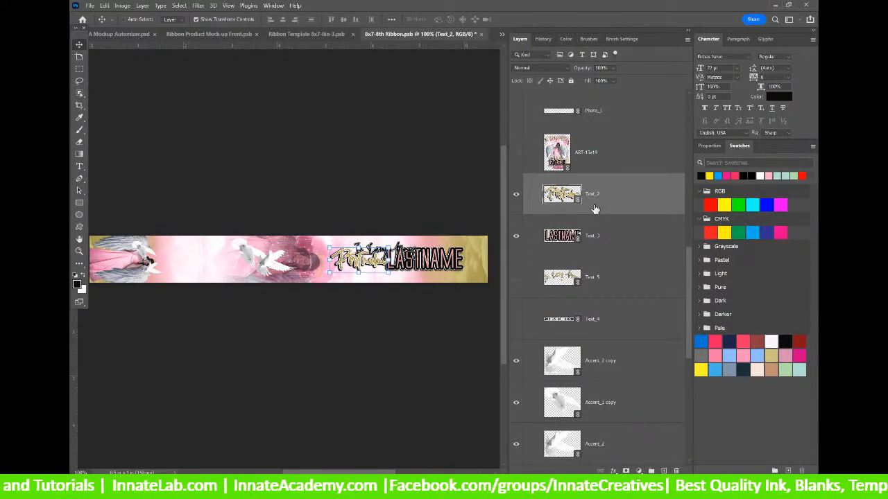
Relink Text_2 again to the text_2 skin file in the Genius Automizer Skins folder.
right_click(611, 200)
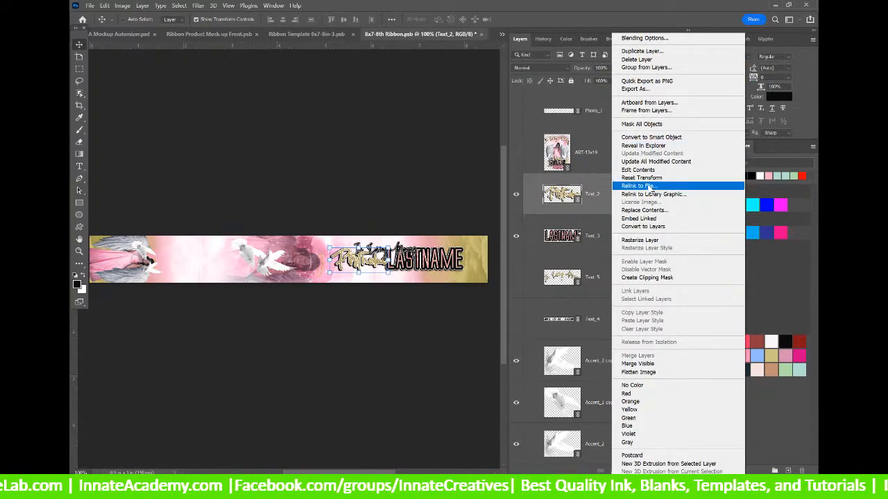
left_click(642, 186)
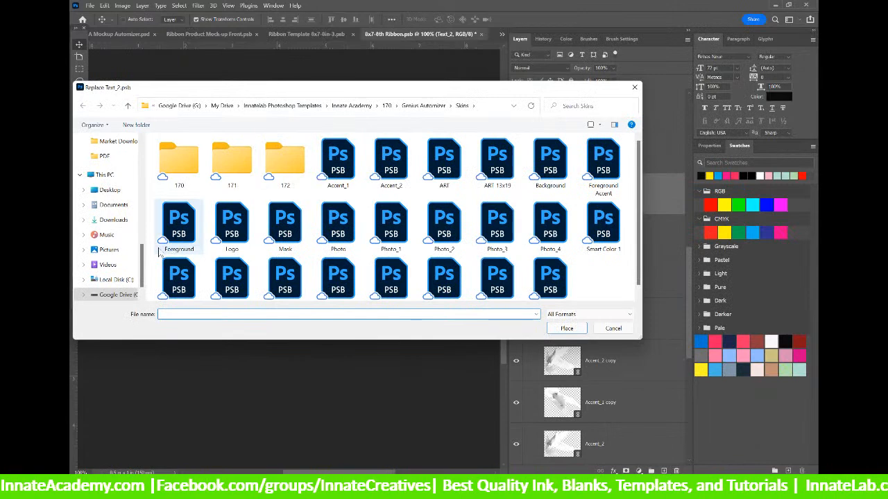
scroll(144, 254, "up", 1)
left_click(109, 204)
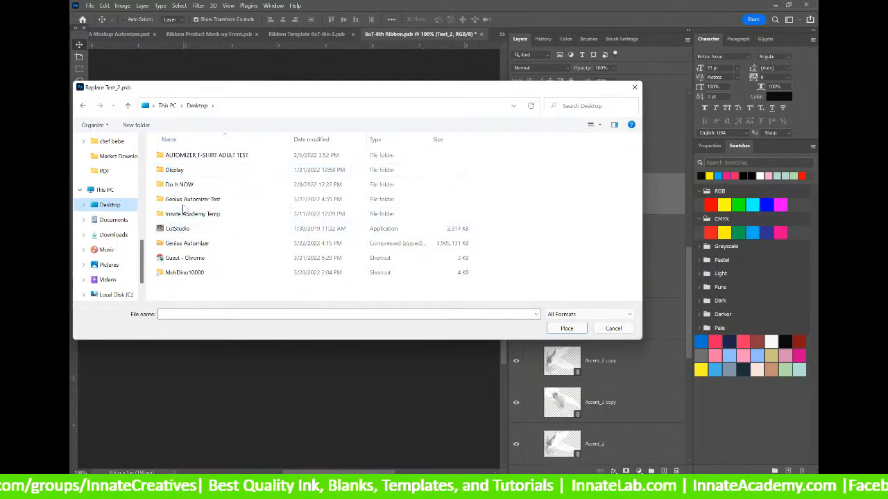
double_click(182, 199)
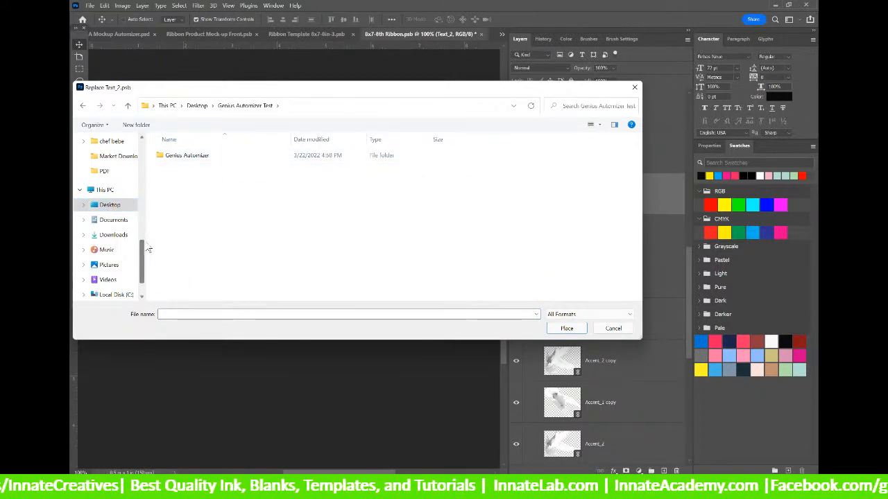
scroll(144, 254, "up", 5)
left_click_drag(175, 156, 117, 159)
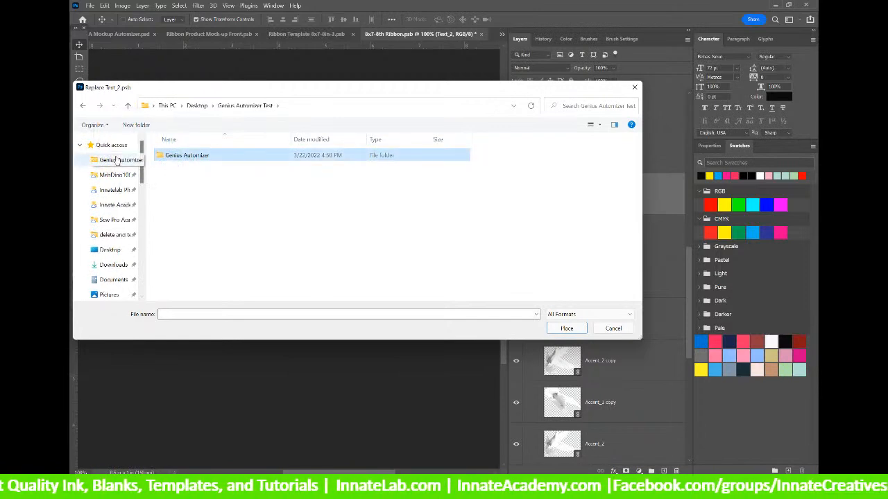
left_click(117, 159)
double_click(181, 199)
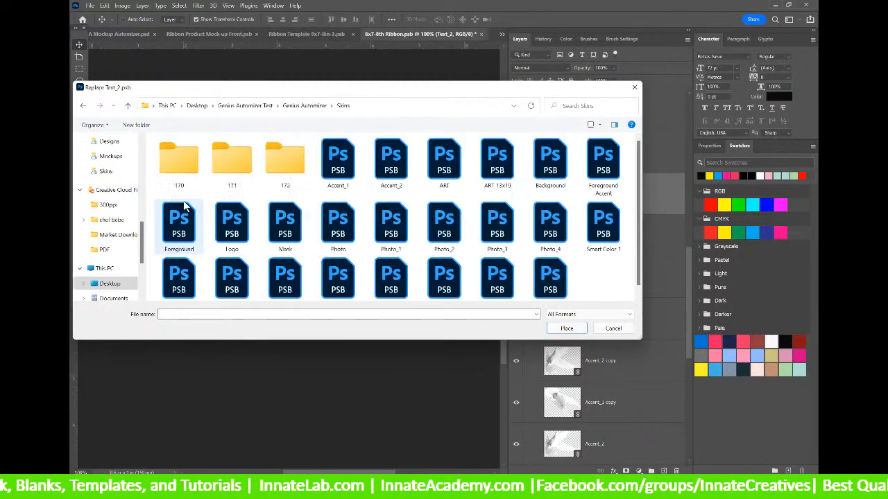
left_click_drag(441, 90, 394, 129)
scroll(332, 292, "down", 1)
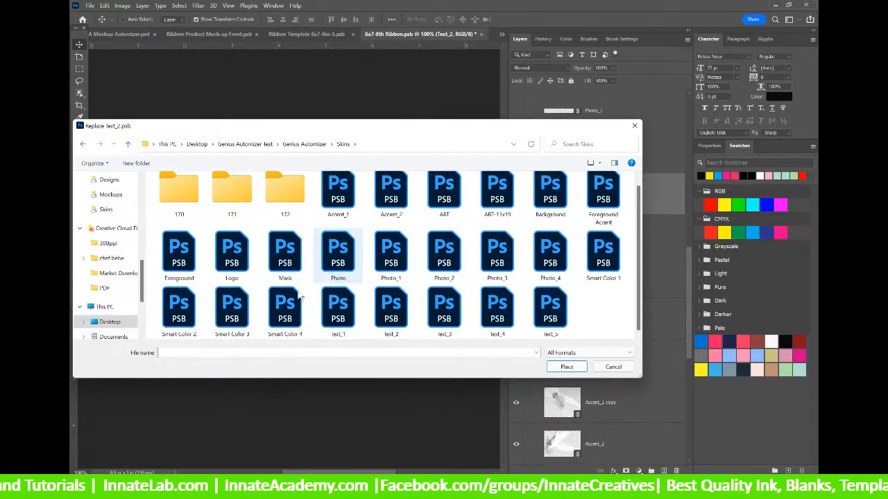
left_click(390, 310)
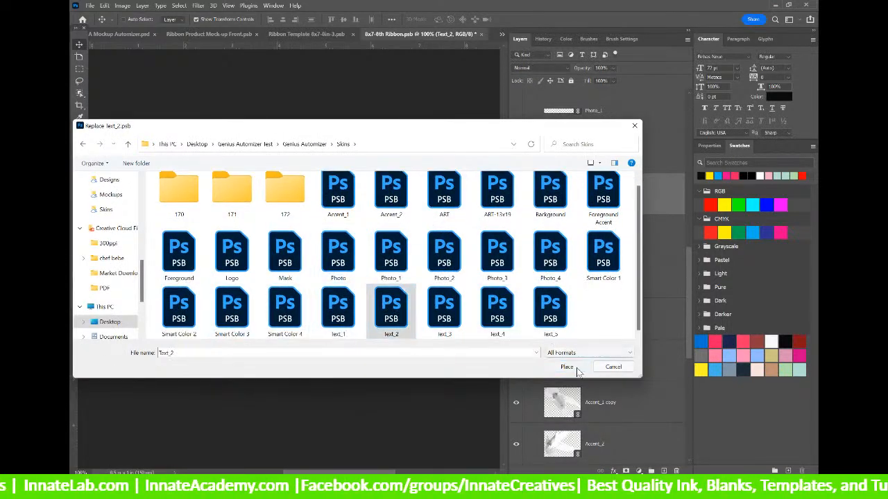
left_click(567, 367)
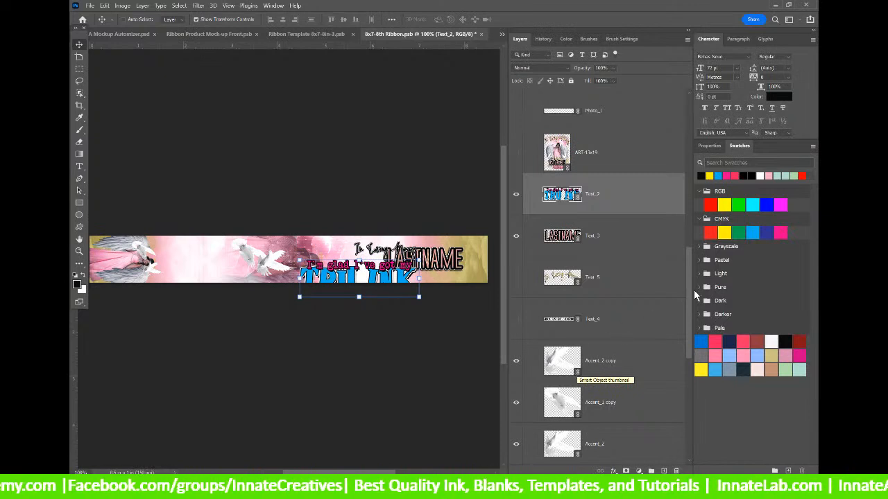
Hide the TRU INK Text_2 layer so only LASTNAME shows, then select Text_3.
left_click(642, 234)
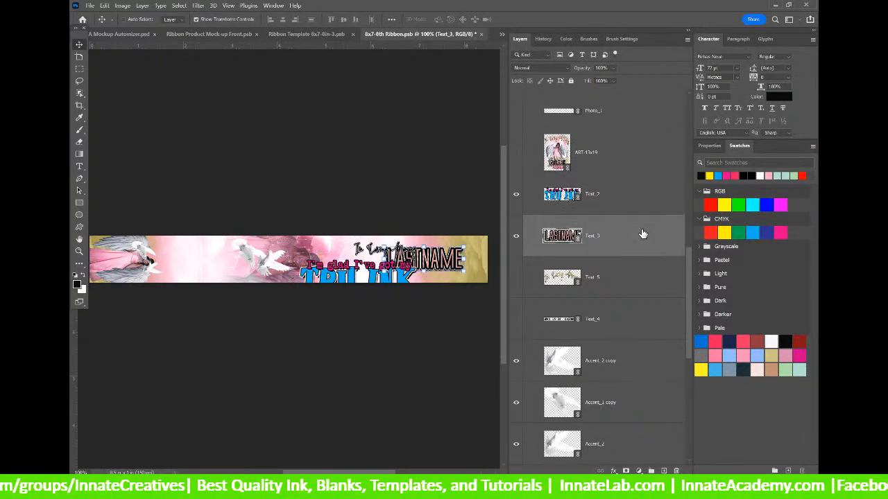
left_click(620, 198)
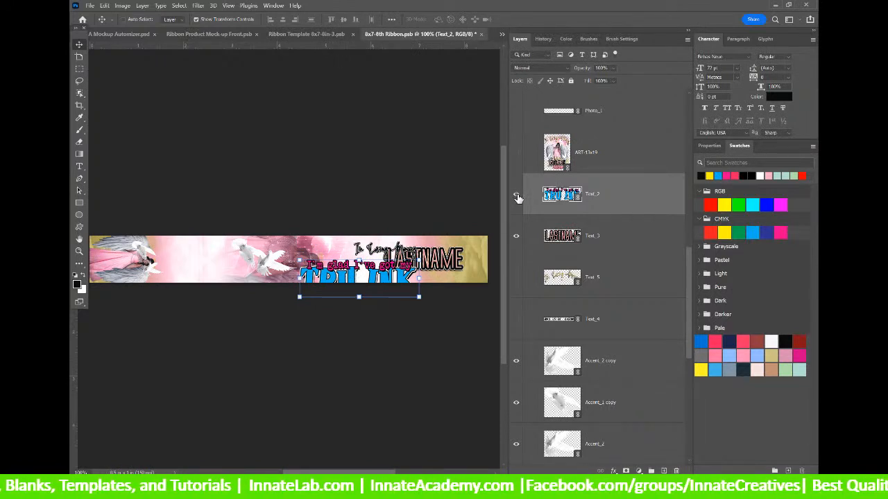
left_click(563, 239)
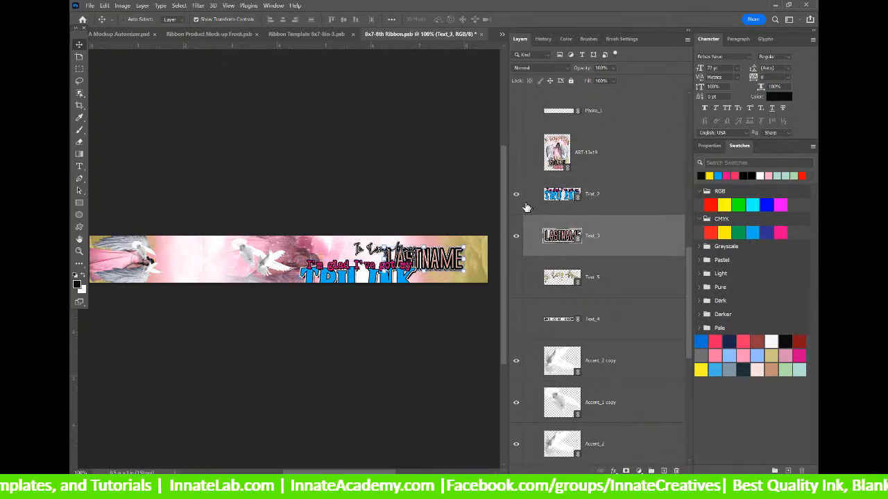
left_click(517, 197)
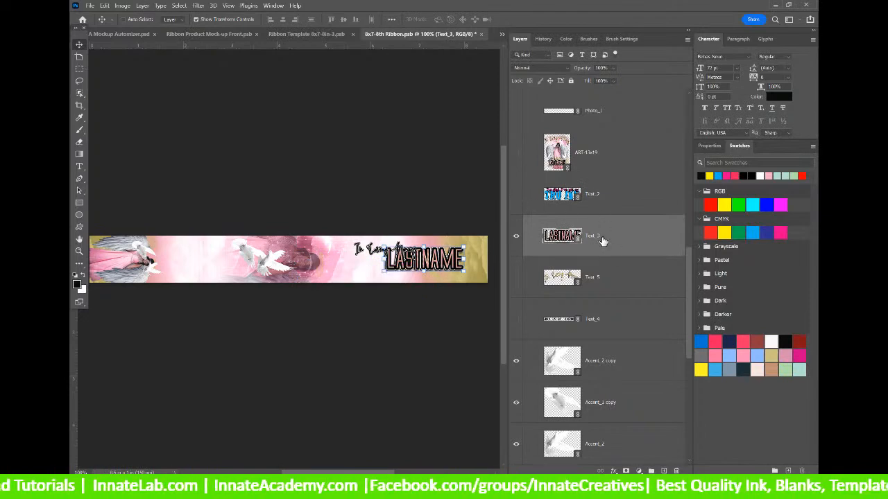
scroll(603, 241, "down", 1)
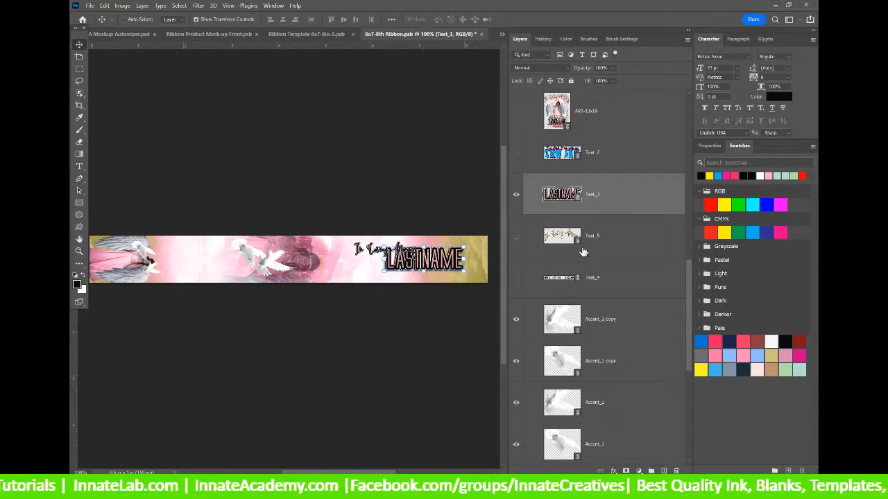
Open the Text_3 smart object and relink Smart Color 1 to the Smart Color 1 skin file.
double_click(562, 195)
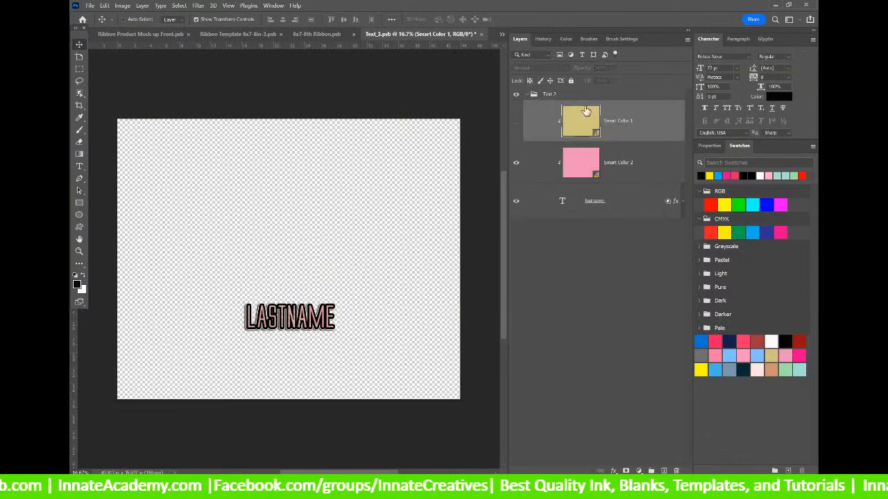
right_click(634, 121)
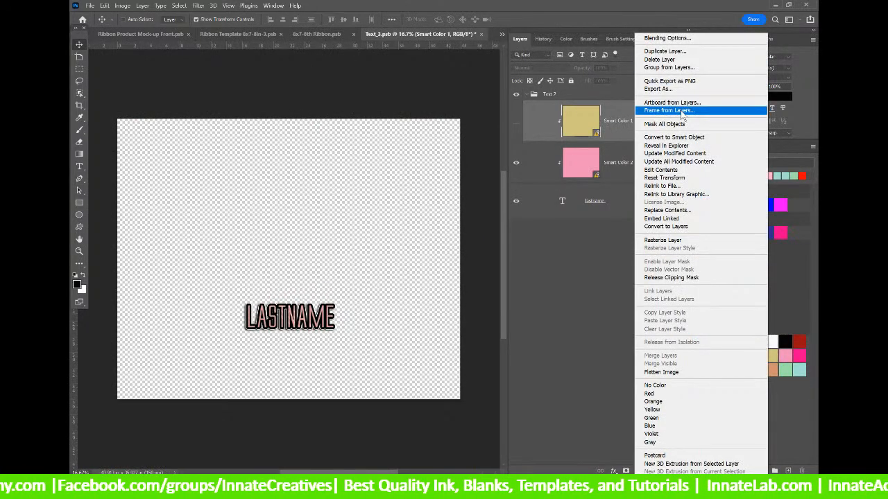
left_click(668, 162)
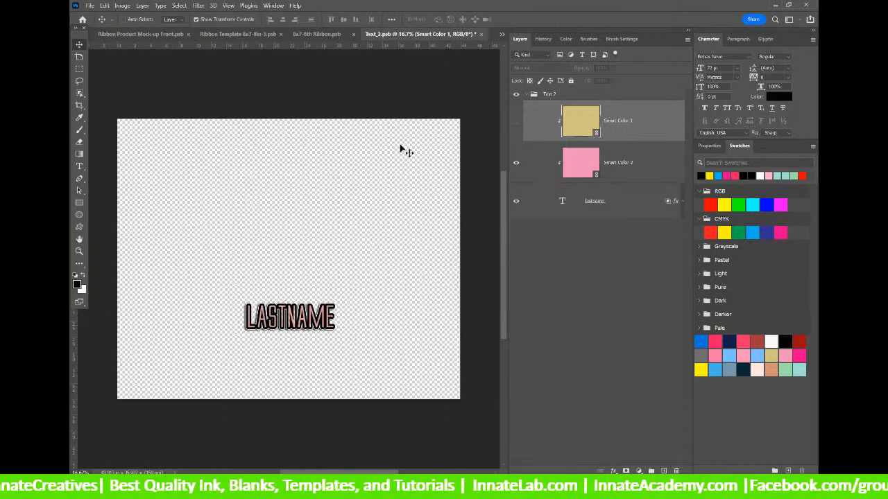
right_click(636, 127)
left_click(676, 186)
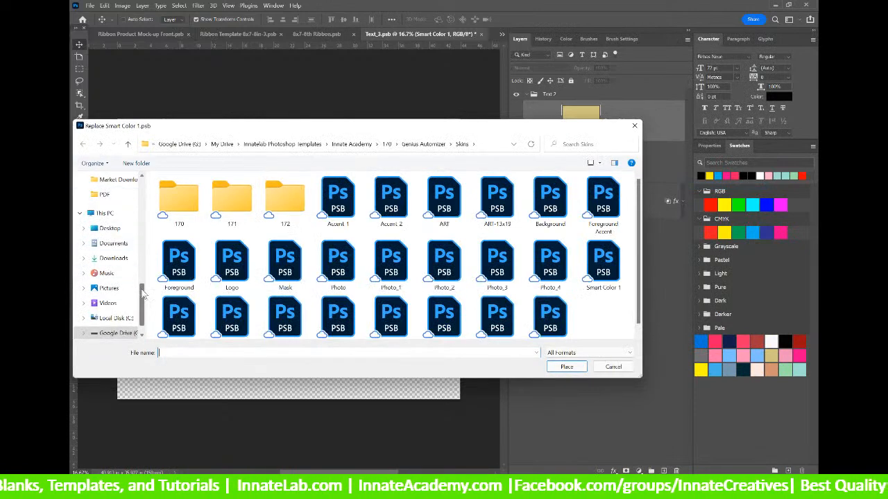
scroll(139, 243, "up", 10)
left_click(113, 198)
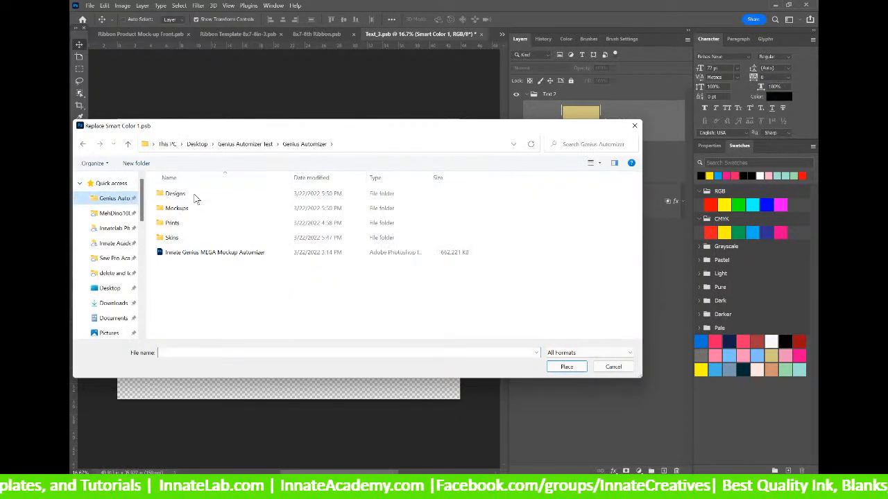
double_click(186, 239)
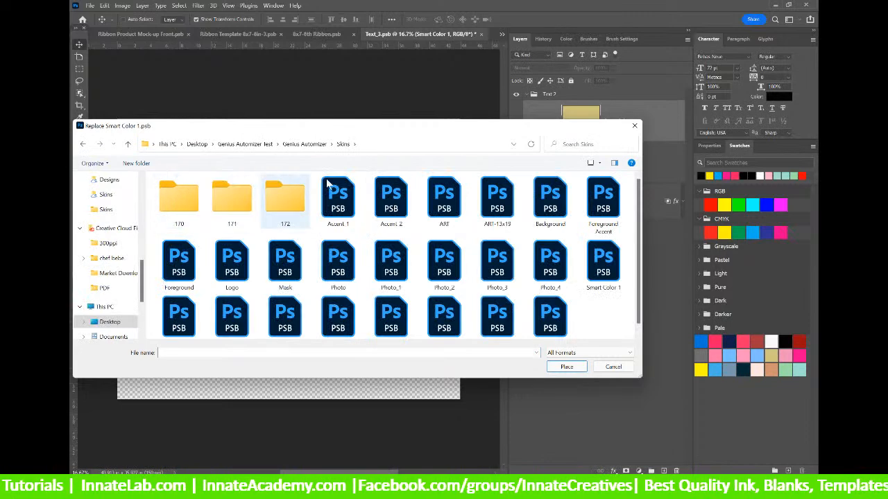
left_click_drag(433, 130, 433, 92)
scroll(402, 212, "down", 1)
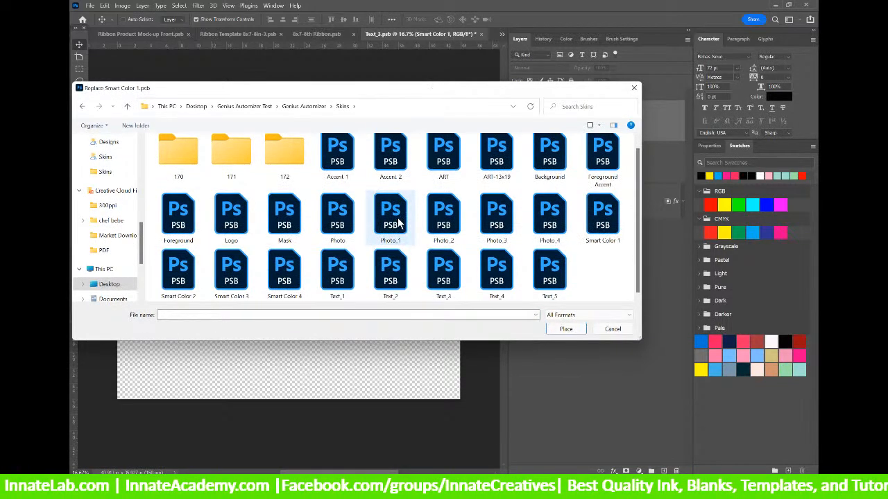
left_click(600, 217)
left_click(567, 330)
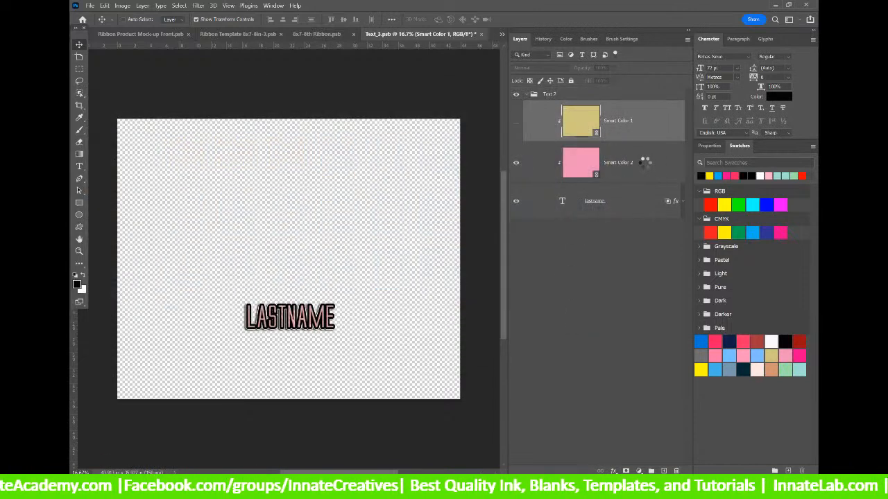
Relink Smart Color 2 to the Smart Color 2 skin file and save Text_3 when closing.
right_click(638, 167)
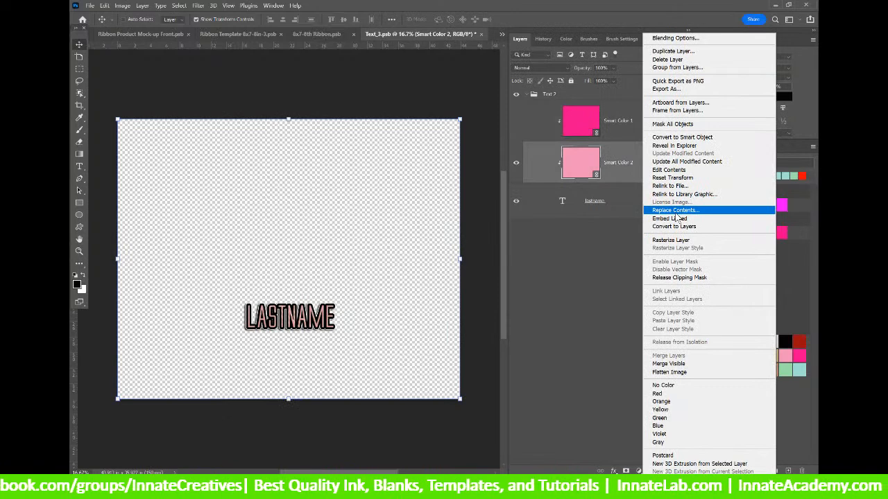
left_click(670, 185)
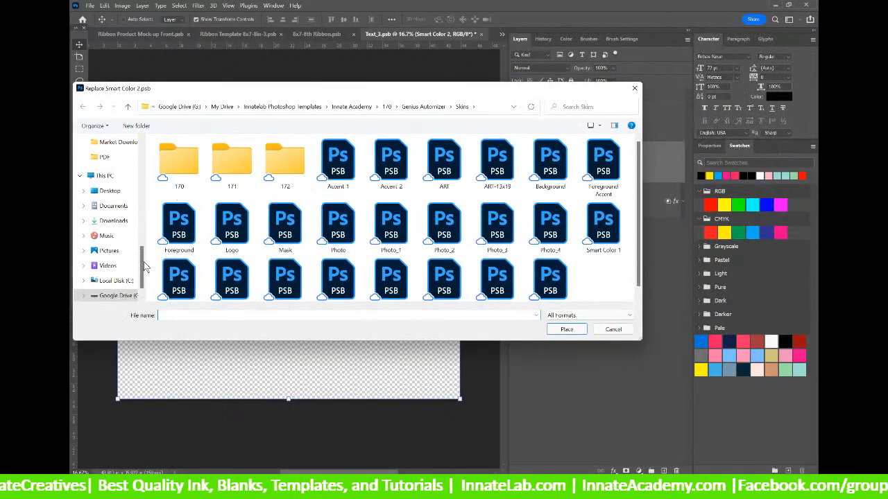
scroll(140, 249, "up", 5)
left_click(112, 161)
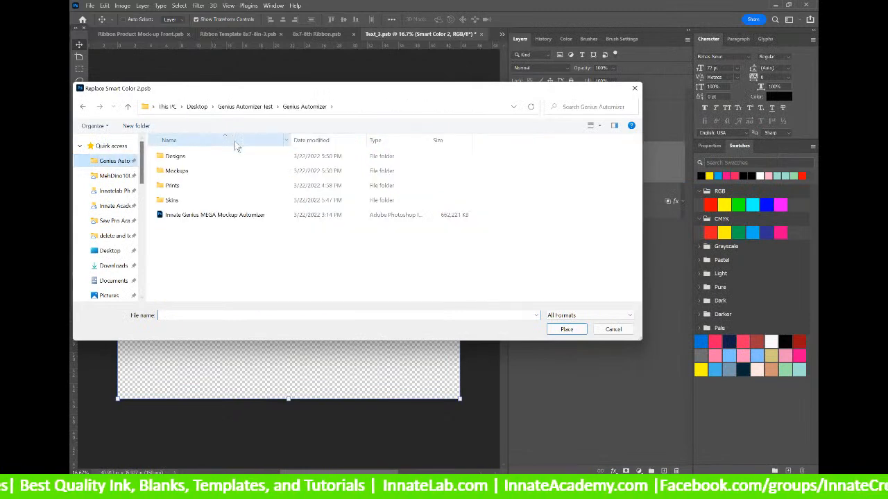
double_click(192, 199)
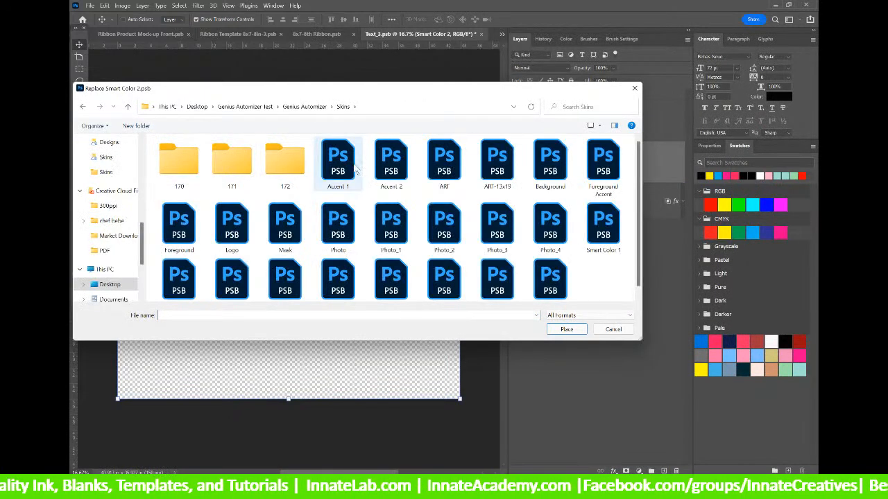
scroll(413, 211, "down", 1)
left_click(179, 272)
left_click(570, 329)
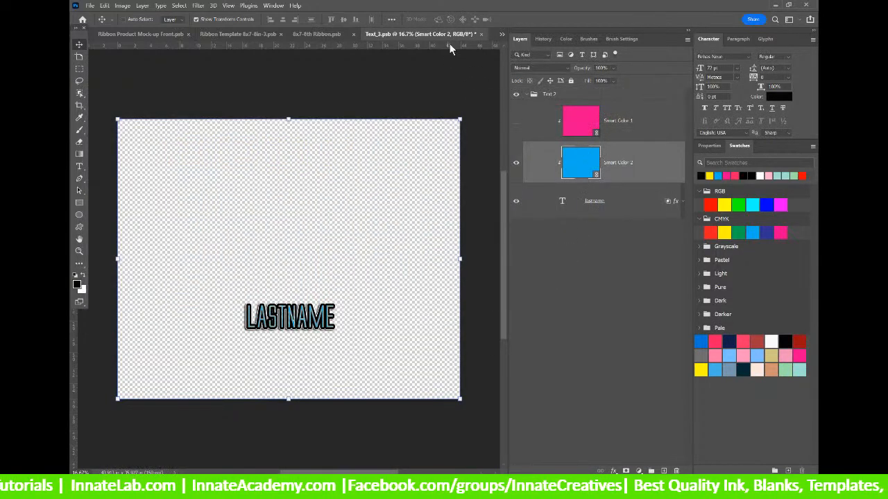
left_click(481, 33)
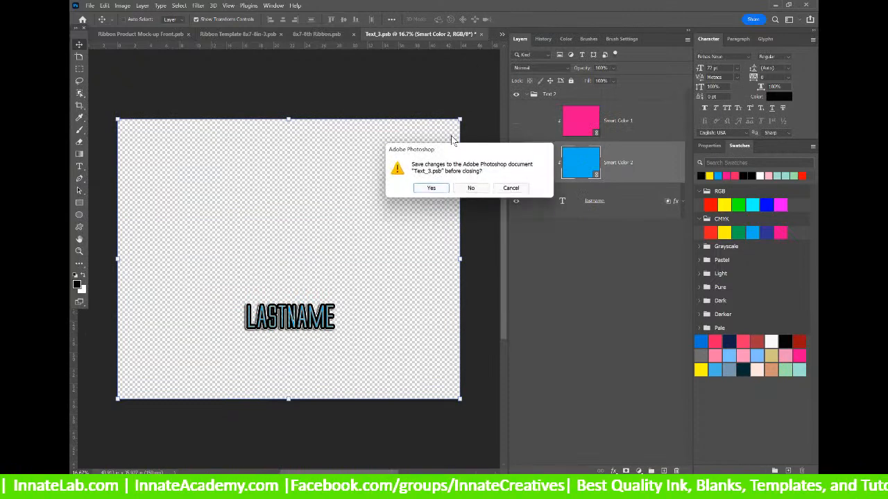
left_click(442, 188)
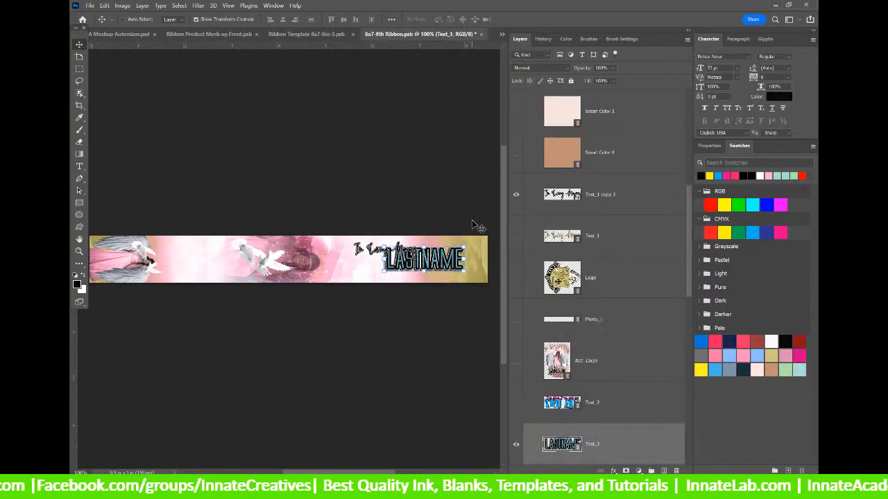
Relink the upper Background layer to the Background file in Skins.
scroll(614, 358, "down", 10)
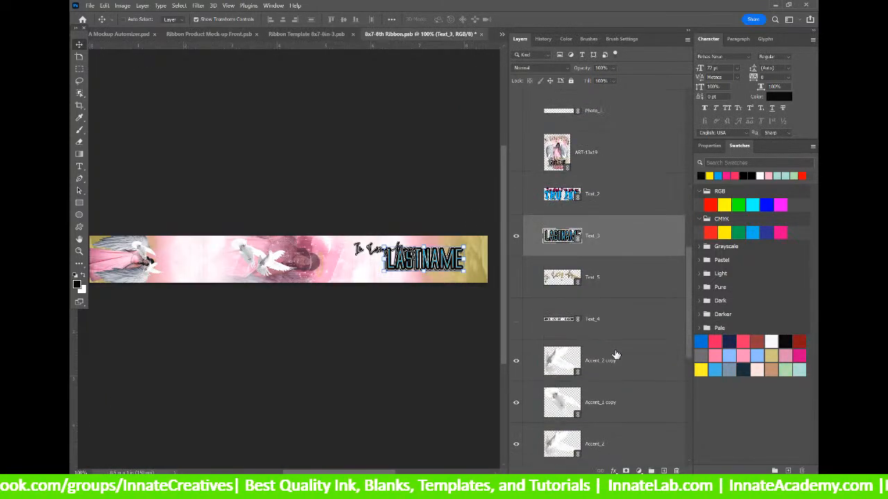
left_click(594, 325)
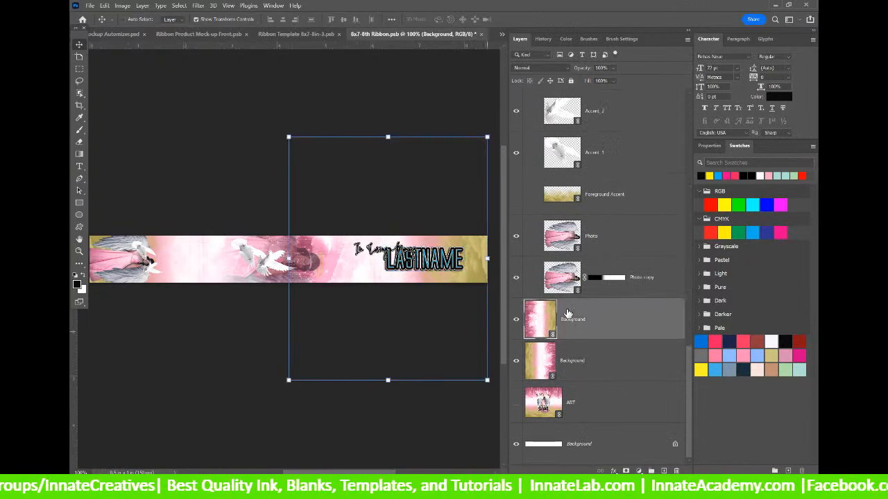
right_click(586, 318)
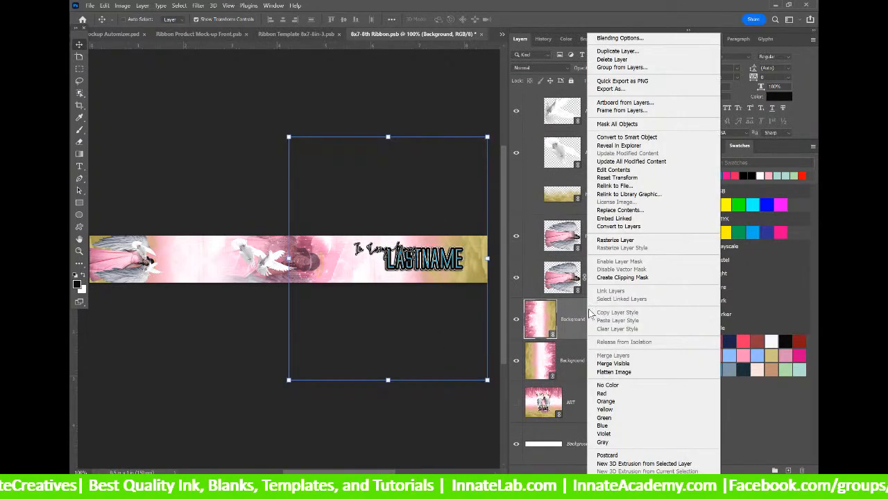
left_click(632, 186)
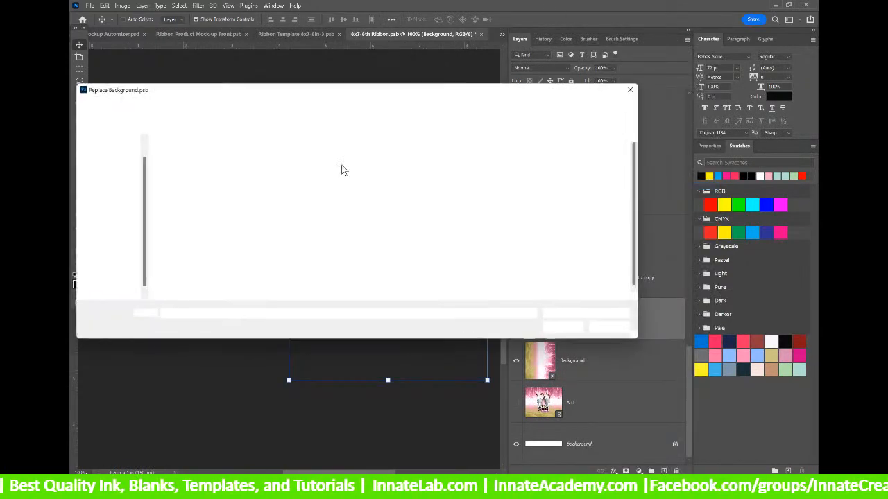
scroll(441, 245, "down", 1)
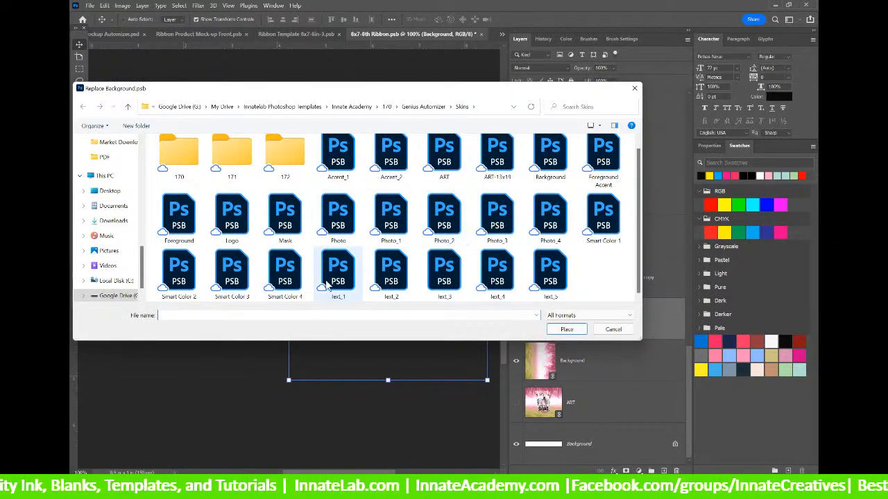
left_click(550, 161)
left_click(567, 329)
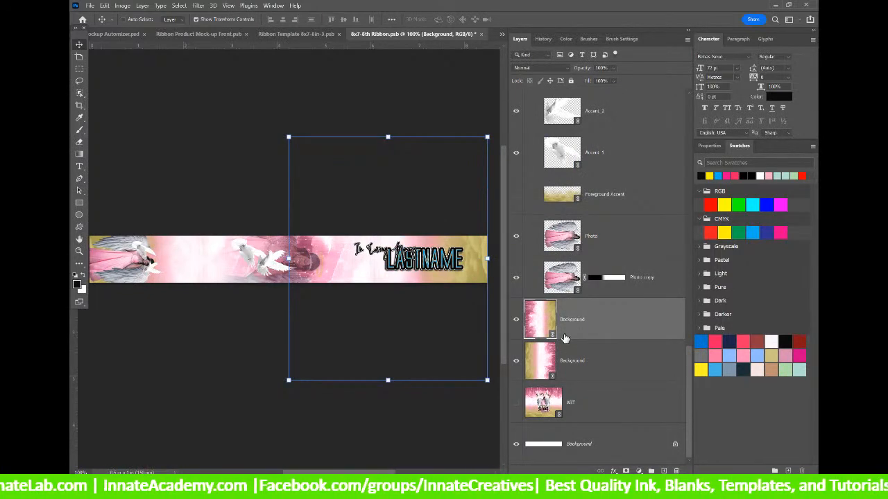
Inspect the Photo layer's options menus without changing anything.
left_click(559, 240)
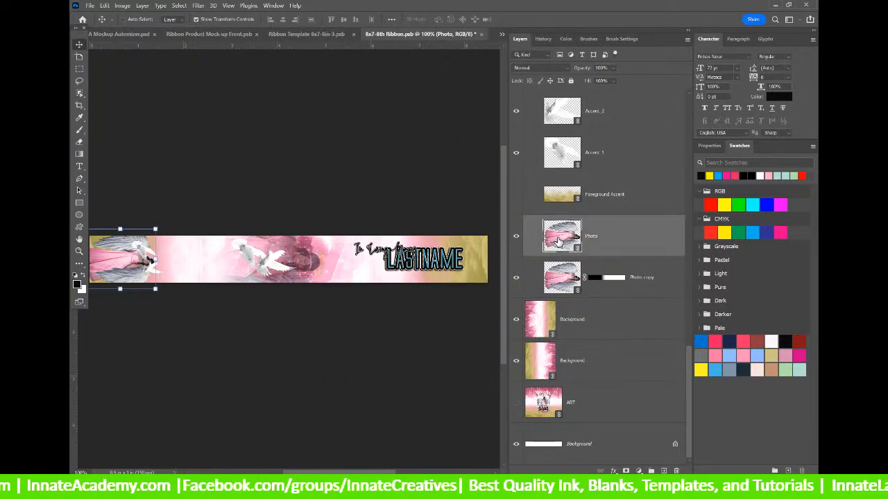
scroll(559, 240, "up", 5)
scroll(548, 267, "down", 5)
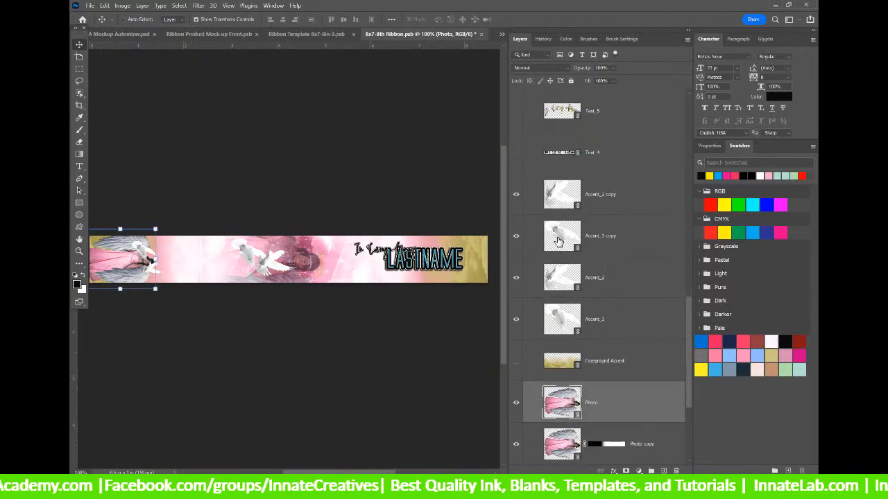
right_click(559, 243)
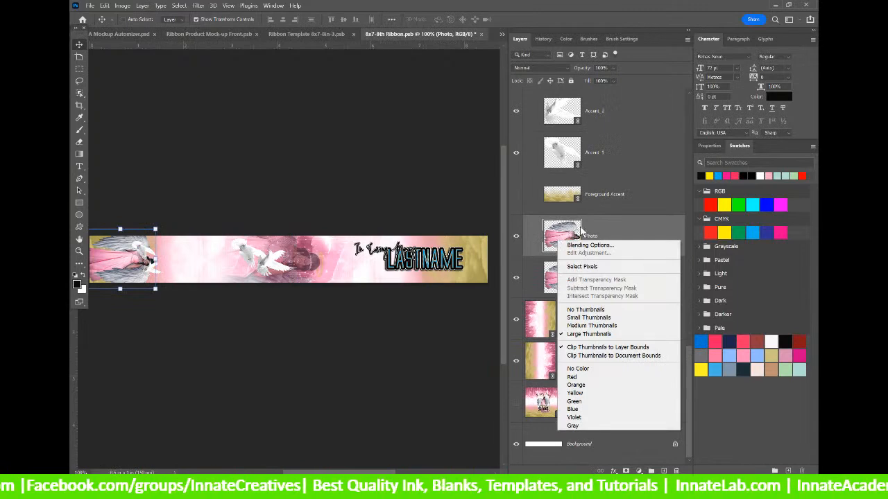
left_click(601, 236)
right_click(603, 235)
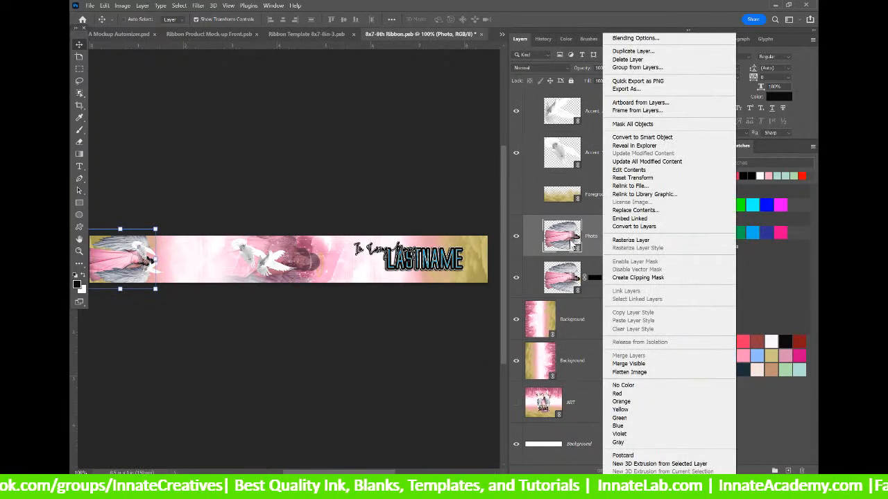
left_click(543, 303)
Relink the lower Background layer to Genius Automizer > Skins > Background for the pink 90s pattern.
left_click(540, 323)
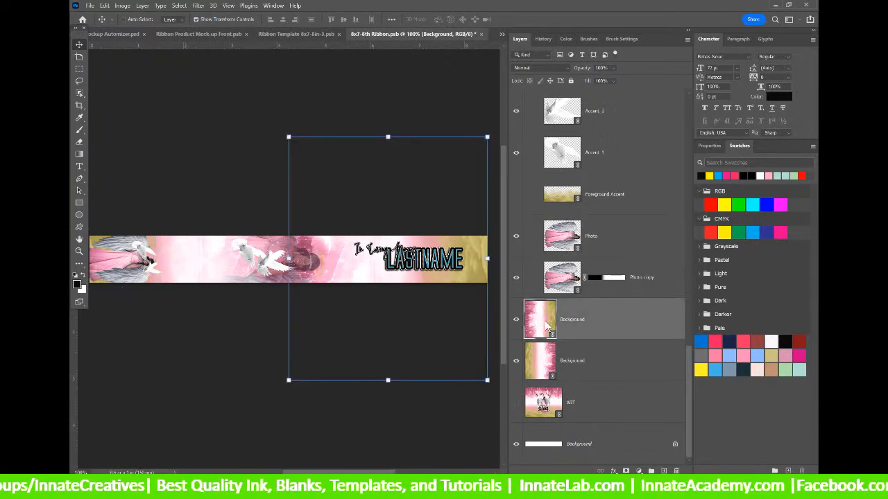
right_click(546, 326)
left_click(585, 328)
right_click(585, 329)
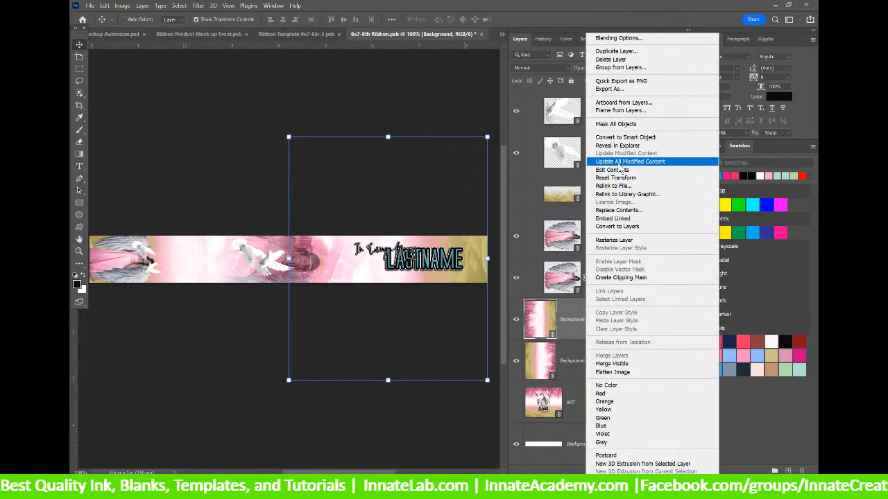
left_click(623, 187)
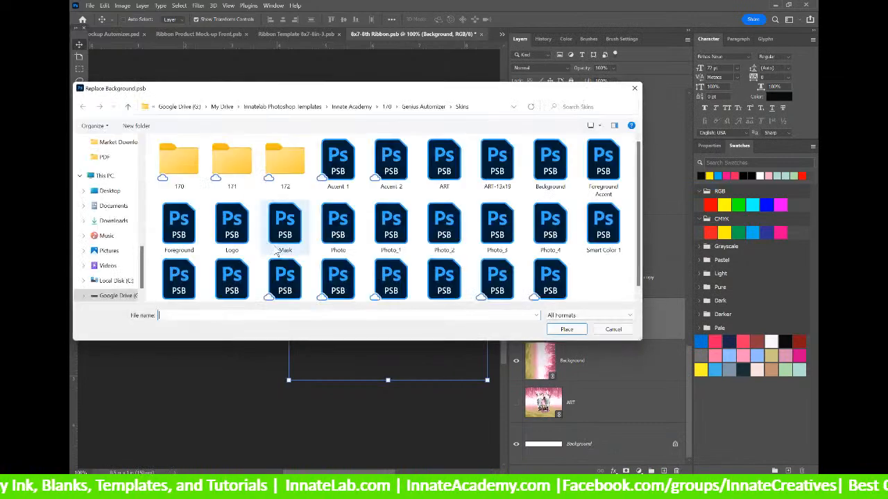
left_click_drag(143, 262, 143, 152)
left_click(111, 161)
left_click(209, 157)
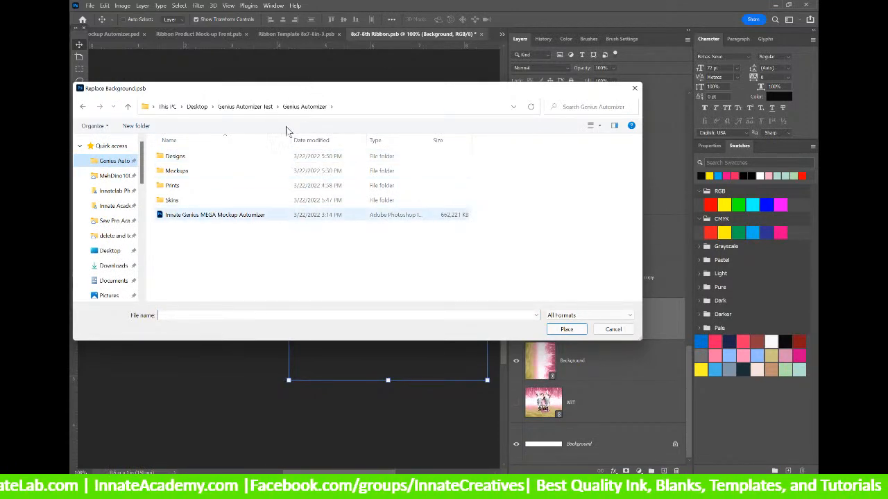
left_click(179, 202)
double_click(178, 203)
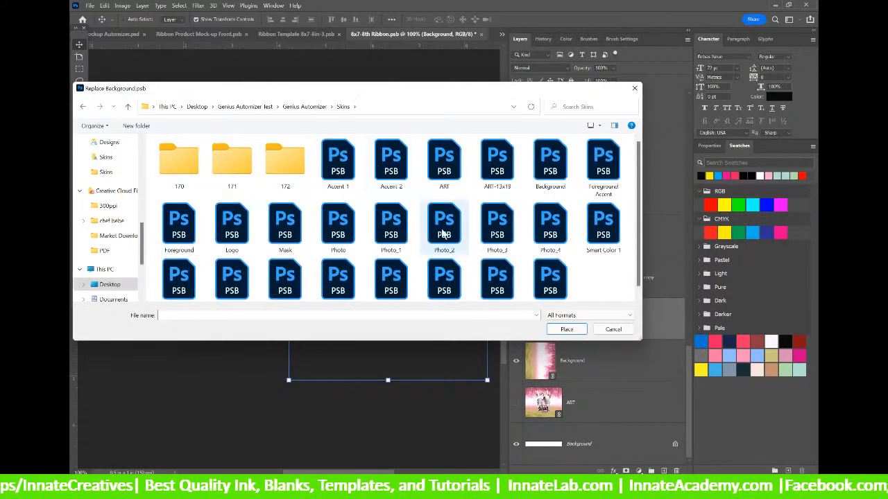
left_click(559, 168)
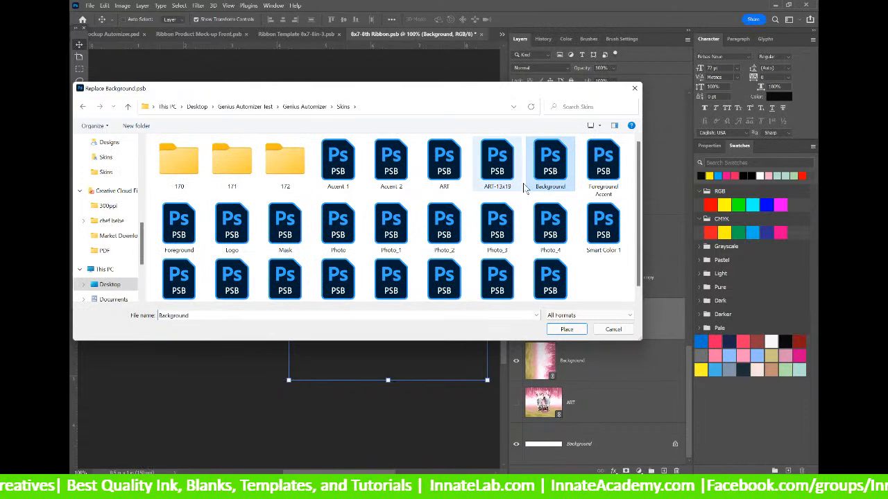
left_click(572, 330)
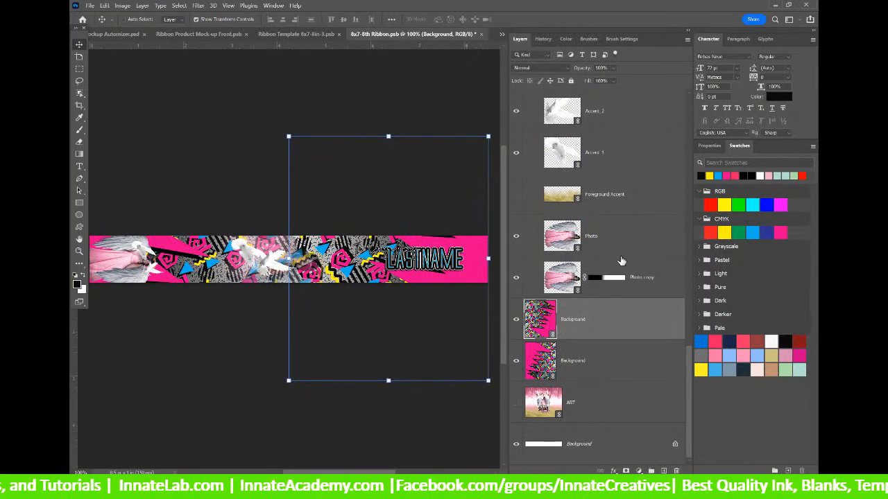
scroll(332, 265, "down", 1)
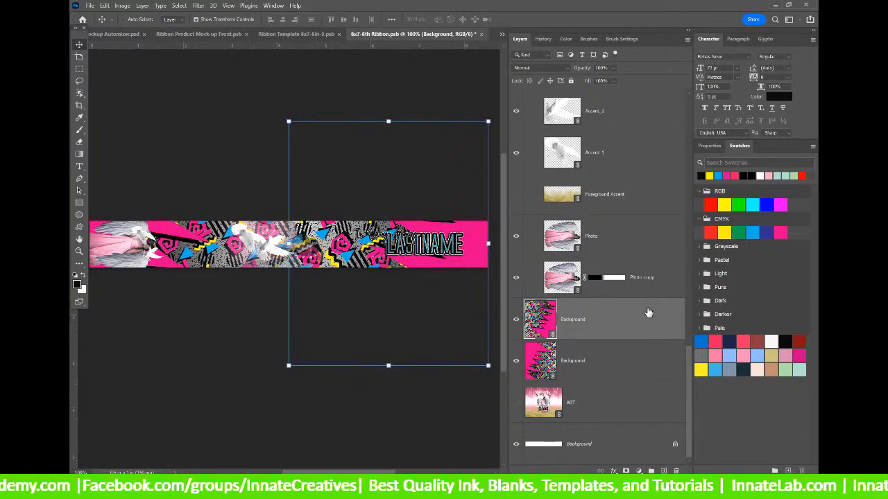
scroll(616, 291, "up", 3)
Relink the ribbon's Photo layer to the Photo file in Genius Automizer > Skins.
left_click(565, 362)
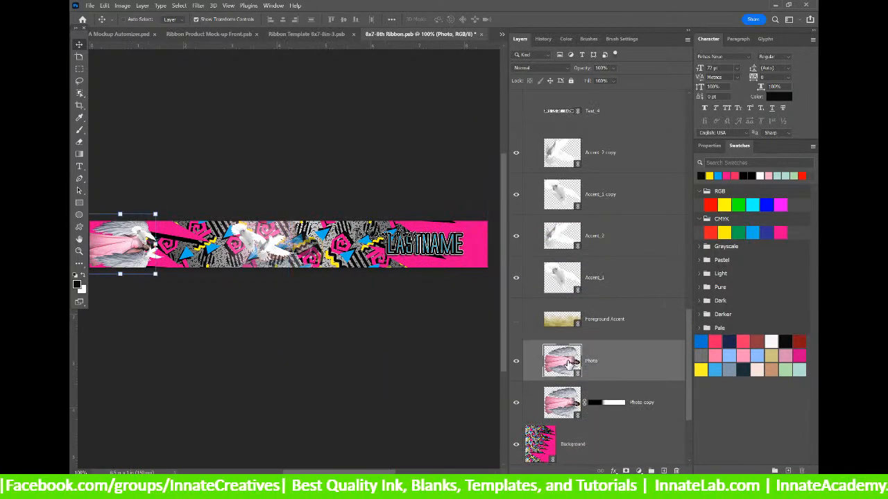
double_click(568, 362)
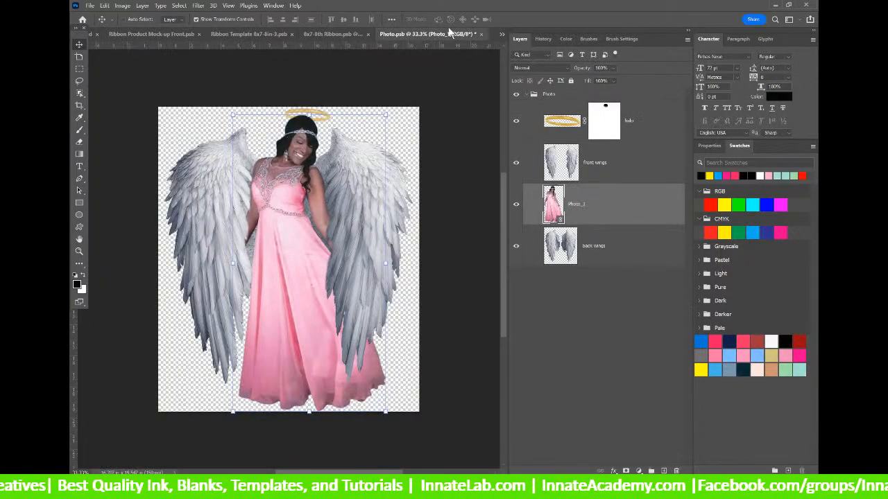
left_click(482, 33)
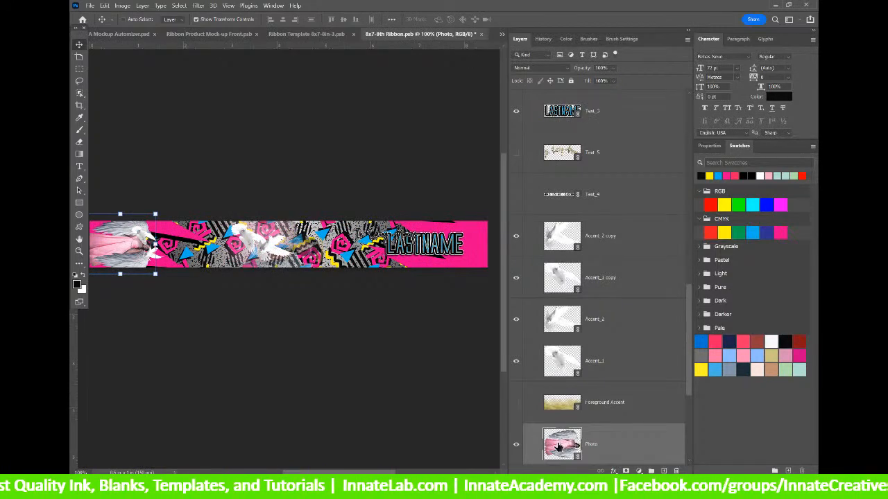
right_click(560, 448)
right_click(597, 446)
right_click(599, 446)
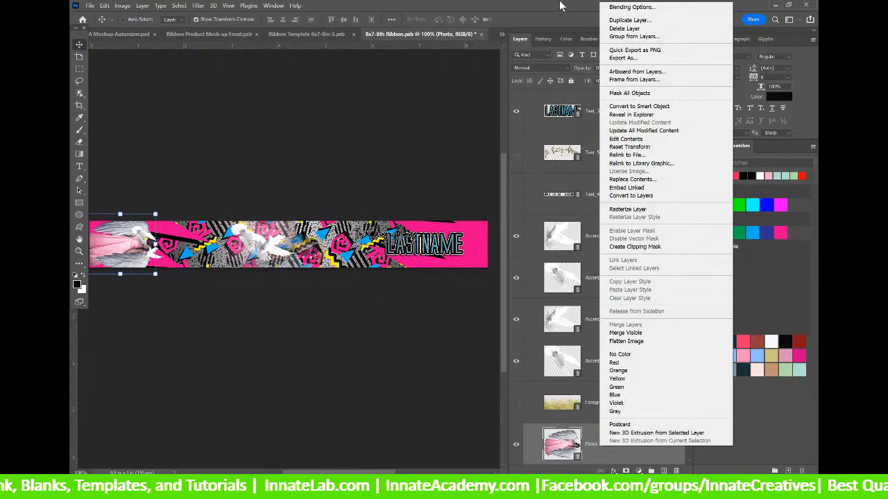
left_click(663, 154)
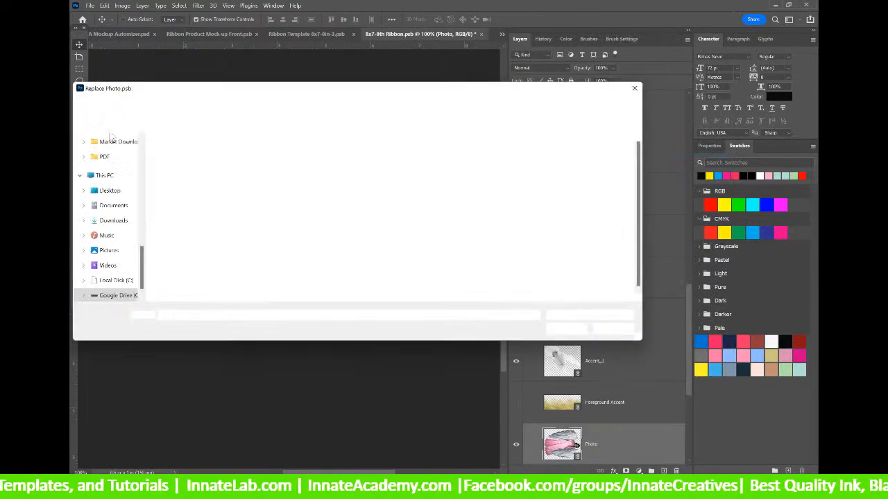
scroll(111, 160, "up", 5)
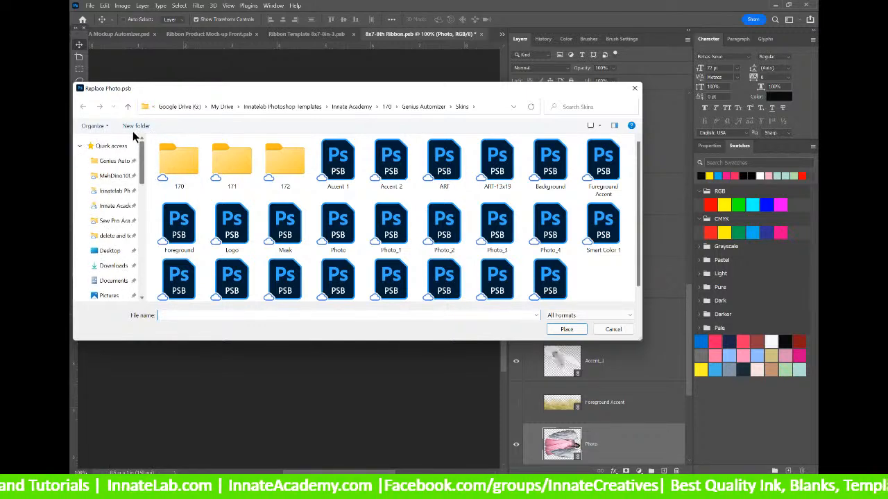
left_click(109, 160)
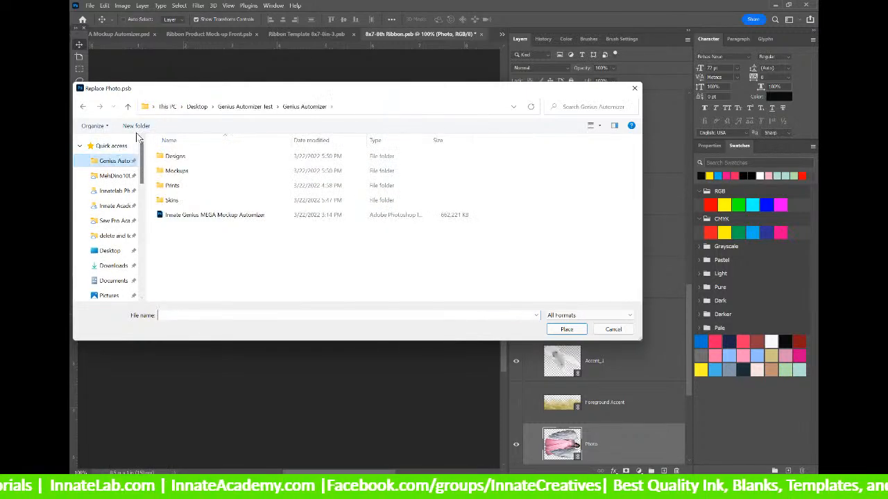
double_click(181, 199)
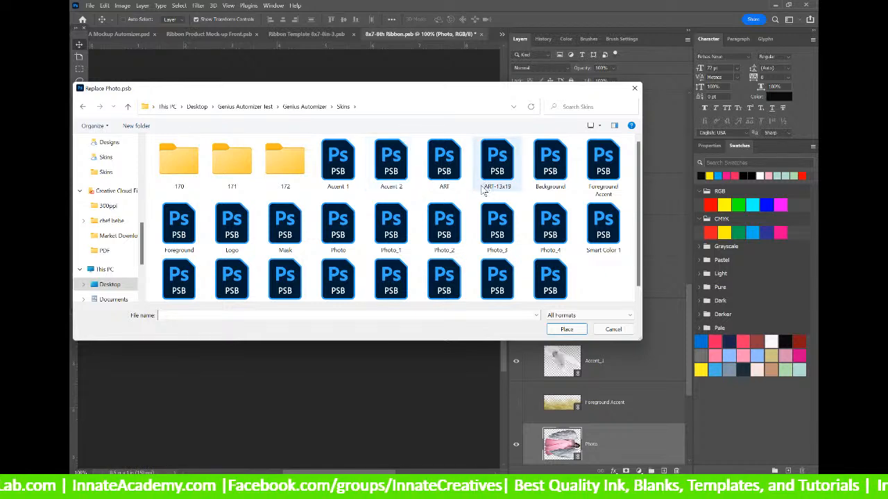
left_click(337, 229)
left_click(562, 330)
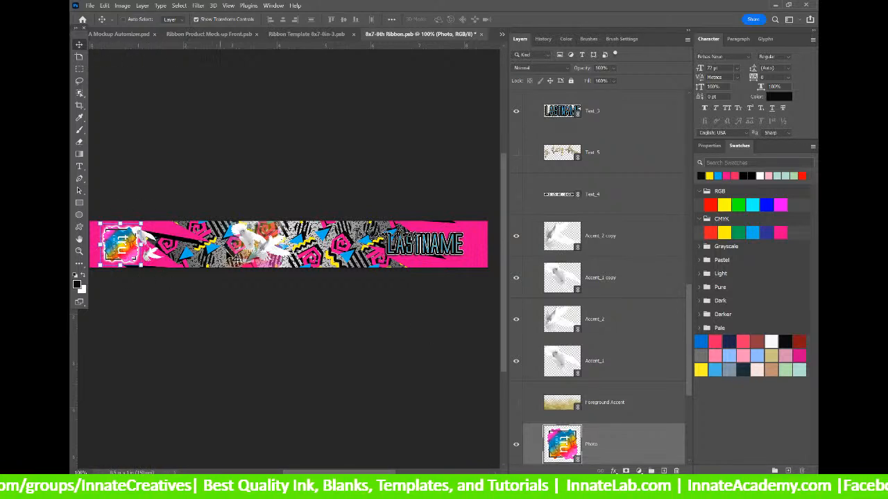
Relink the Accent_1 layer to the Accent 1 file from Skins.
left_click(583, 230)
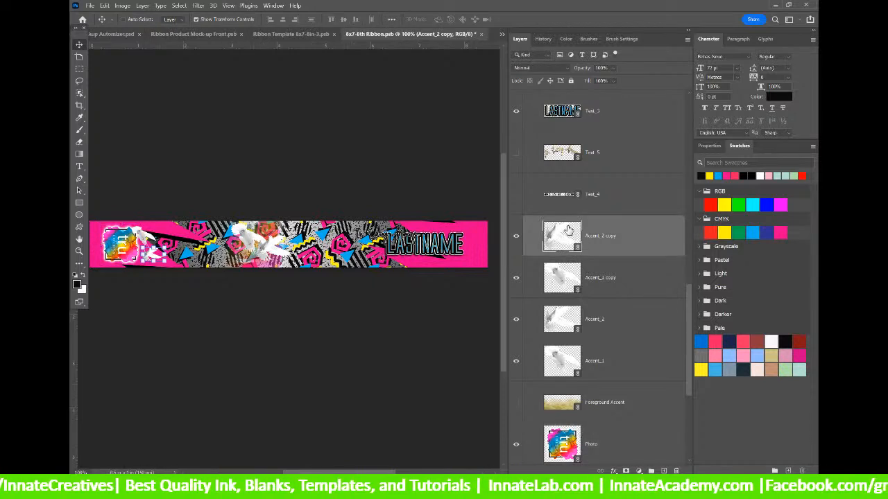
left_click(553, 278)
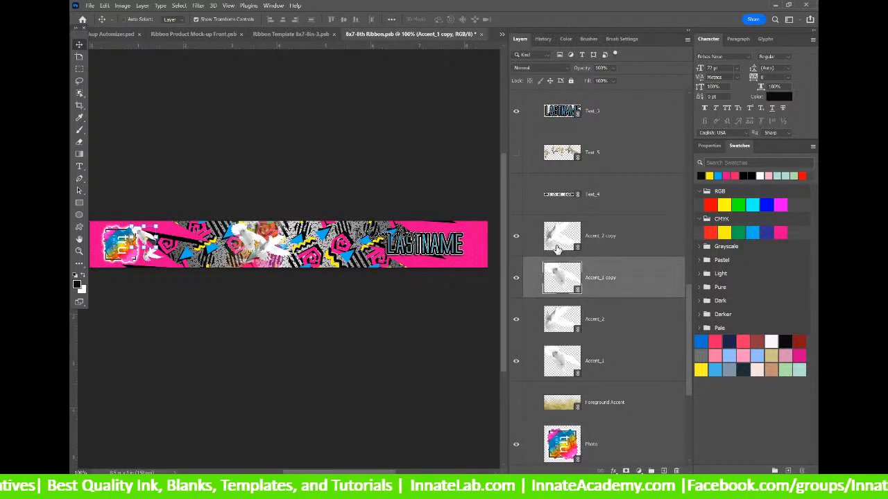
left_click(570, 356)
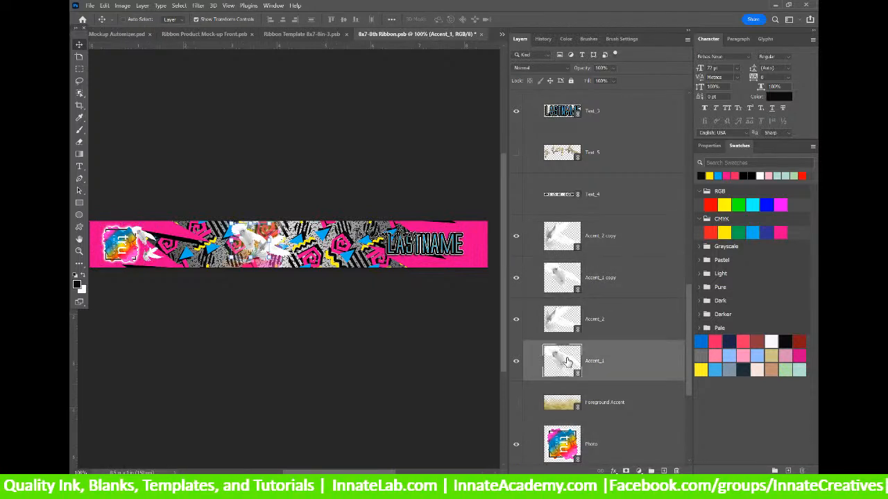
right_click(602, 362)
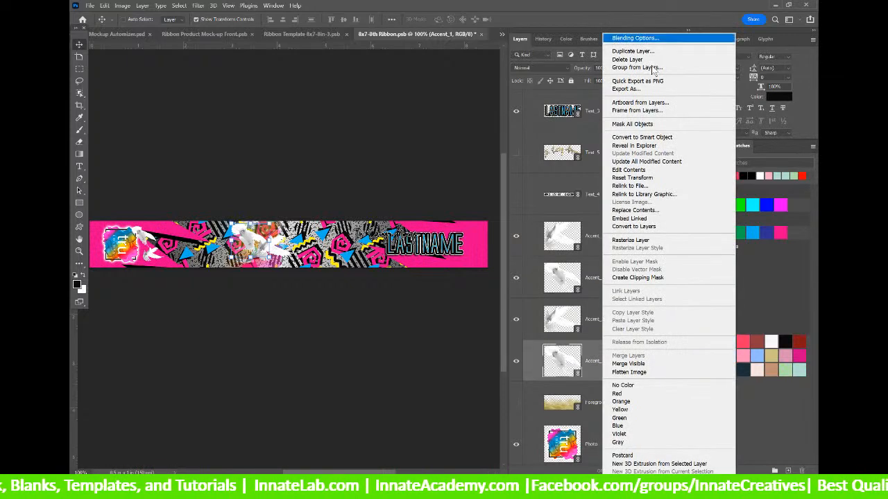
left_click(652, 186)
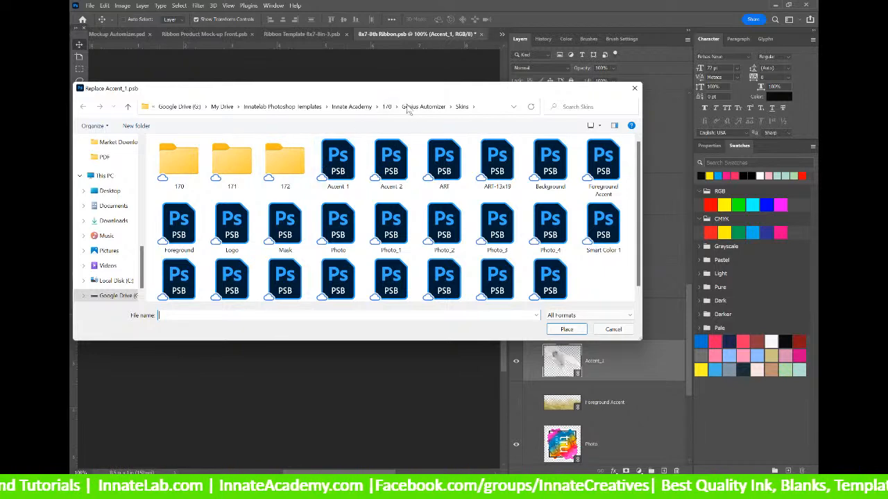
left_click_drag(142, 259, 142, 159)
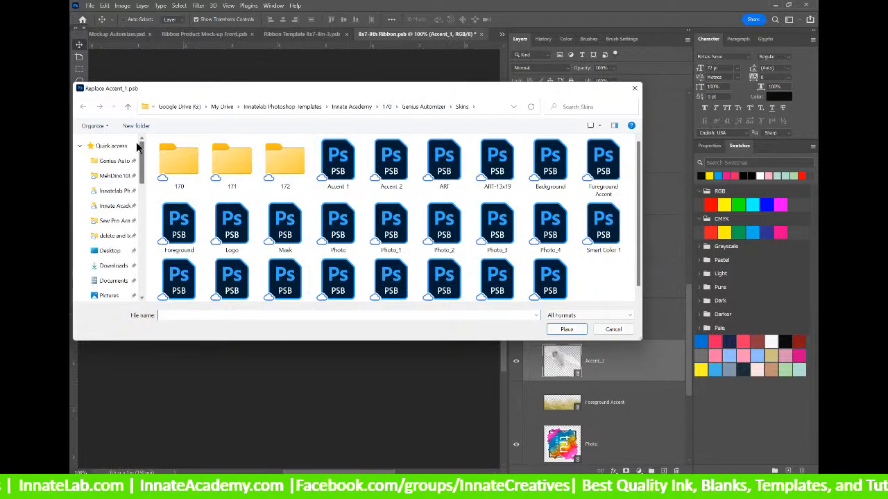
left_click(115, 160)
double_click(186, 201)
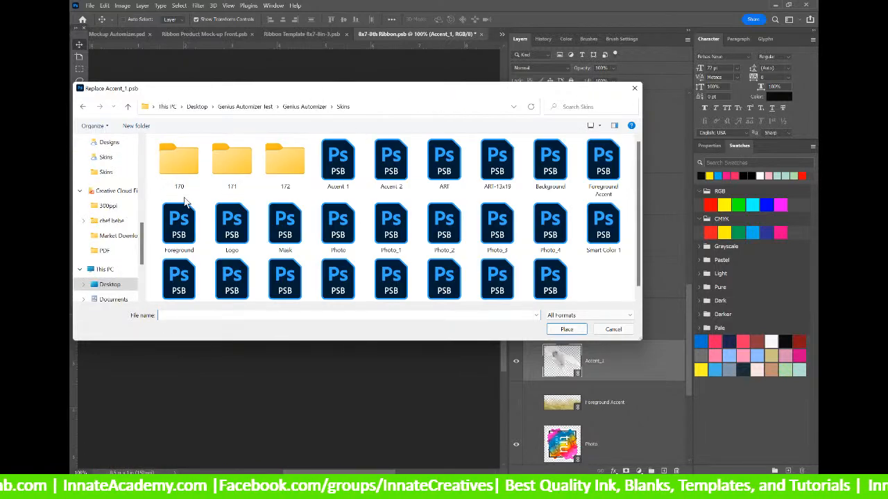
left_click(334, 161)
left_click(563, 328)
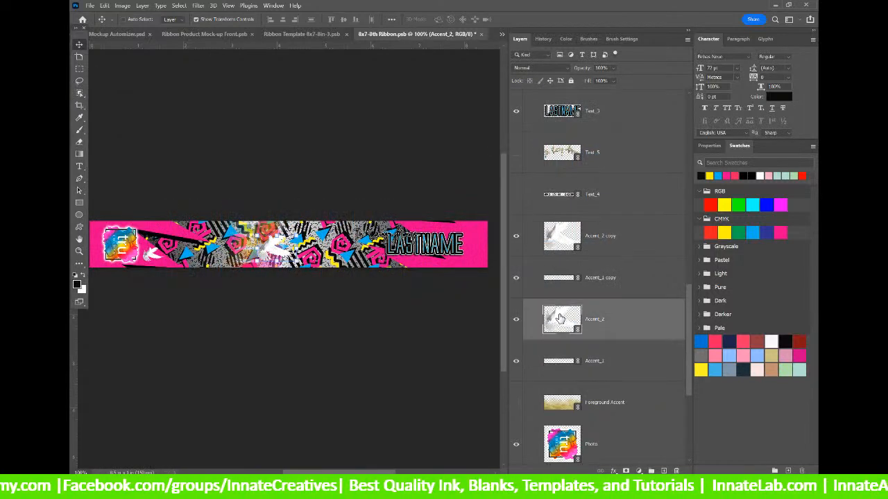
Replace the Accent_2 layer's contents with the Accent 2 file from Skins.
right_click(560, 319)
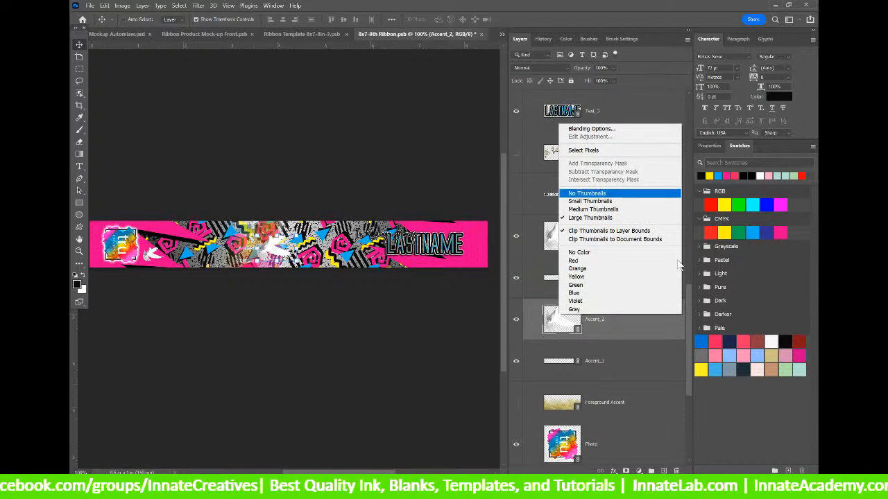
left_click(622, 319)
right_click(620, 326)
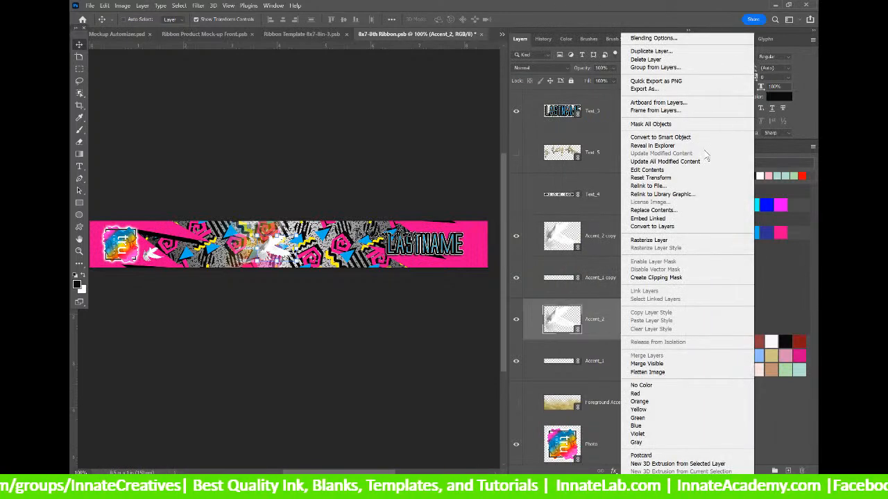
left_click(693, 209)
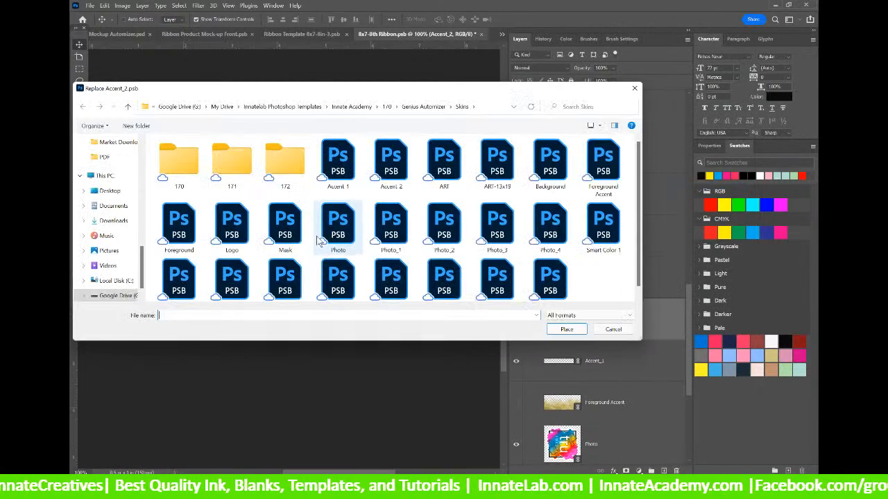
scroll(143, 208, "up", 3)
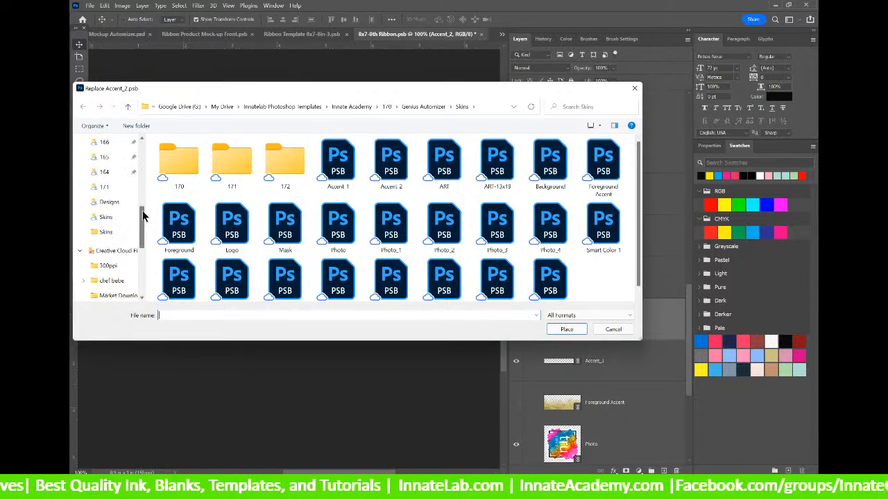
left_click_drag(142, 229, 142, 163)
left_click(104, 163)
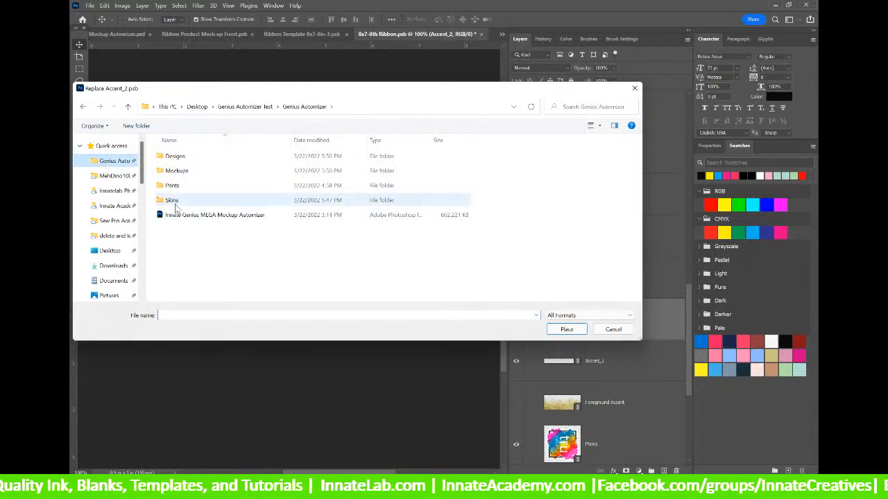
double_click(172, 200)
left_click(390, 163)
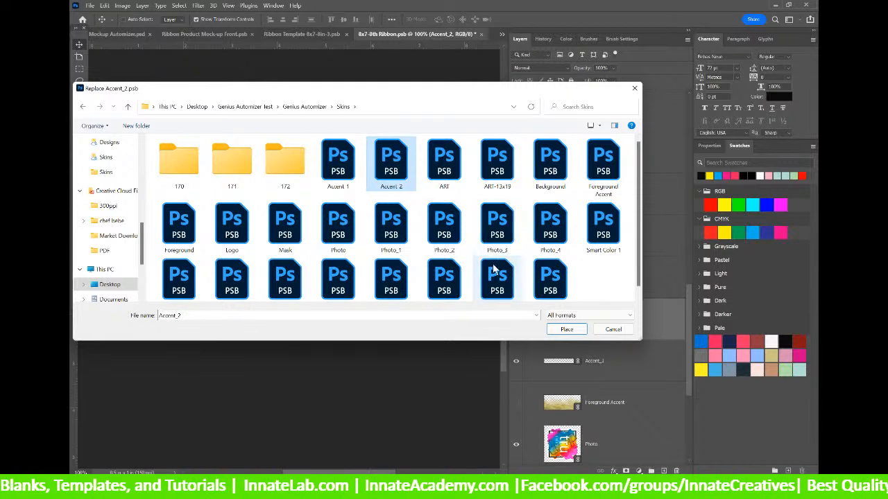
left_click(566, 329)
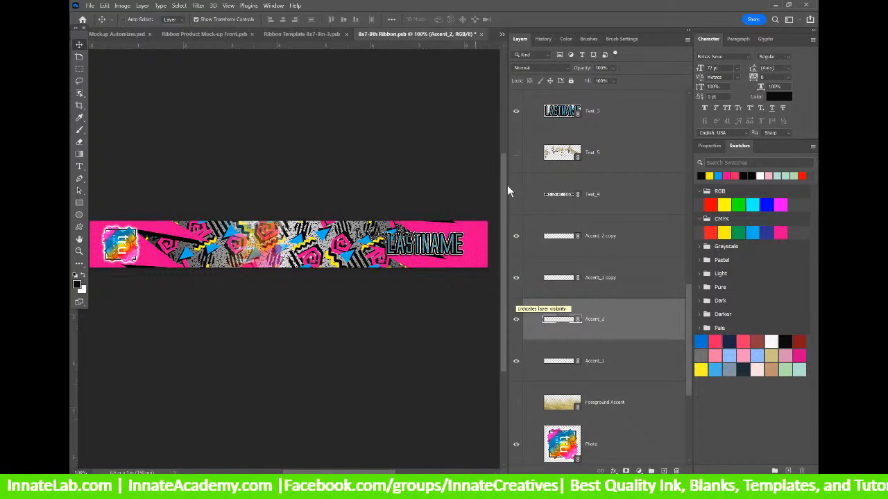
Hide the Text_1 copy 2 script text layer on the ribbon.
left_click(577, 201)
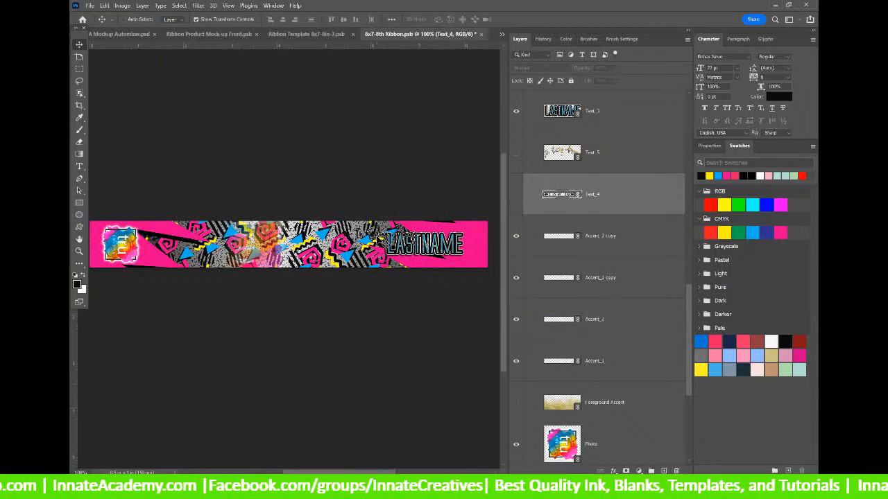
right_click(377, 238)
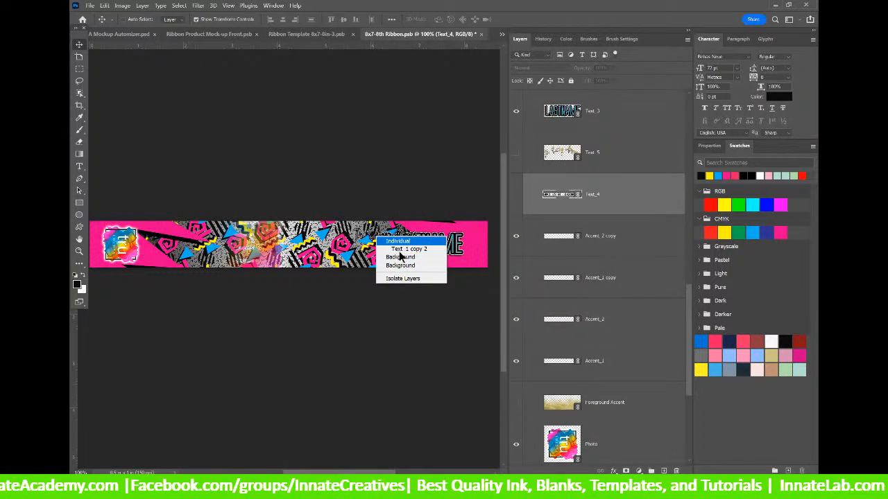
left_click(405, 249)
left_click(515, 111)
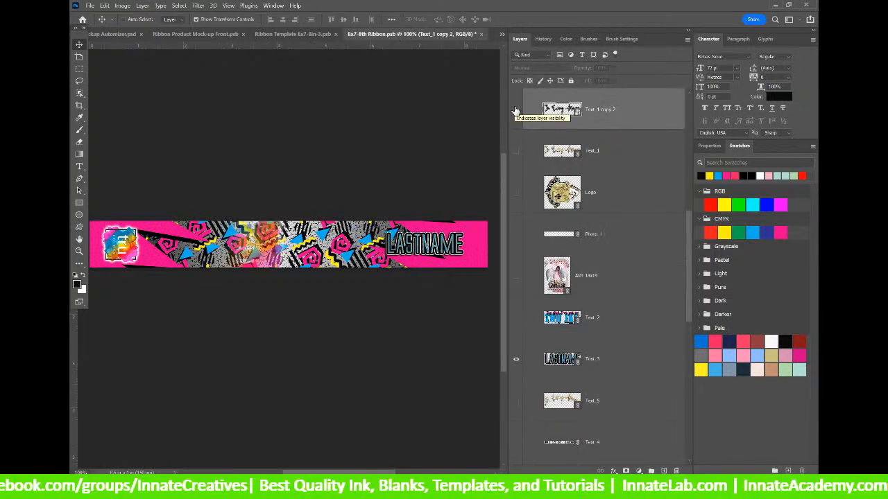
Save and close the ribbon design, ribbon template and ribbon mock-up front files.
left_click(481, 38)
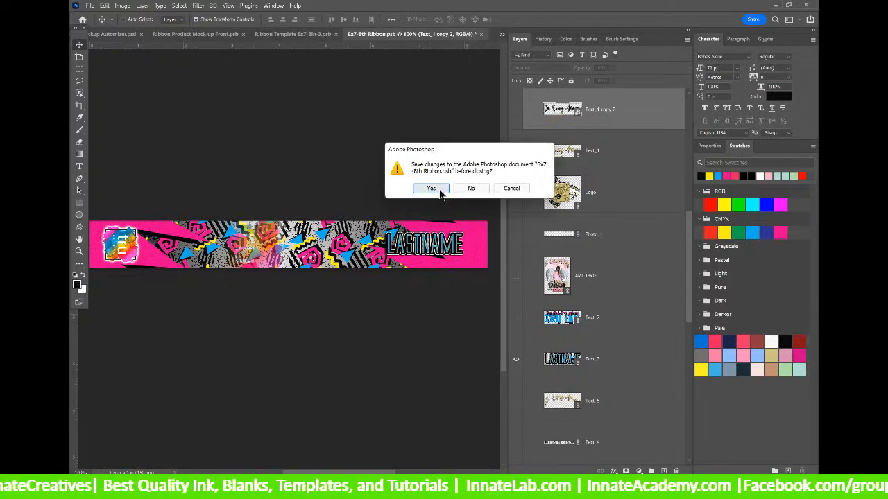
left_click(437, 188)
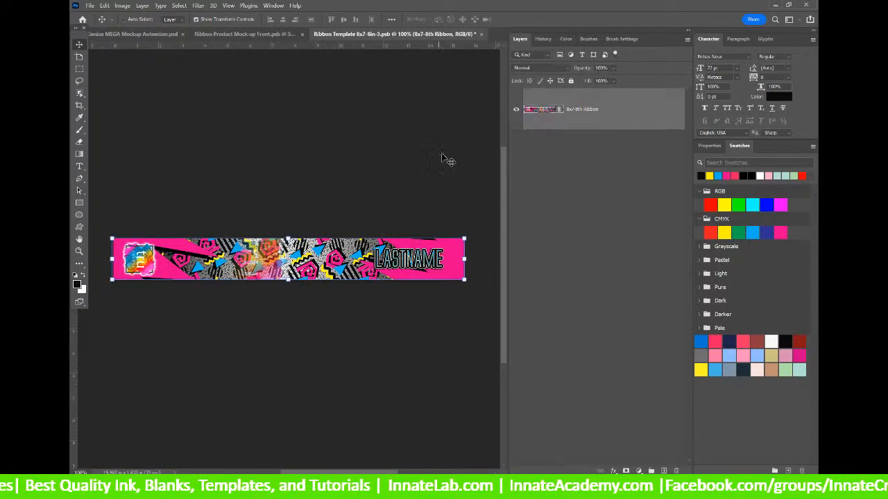
left_click(480, 34)
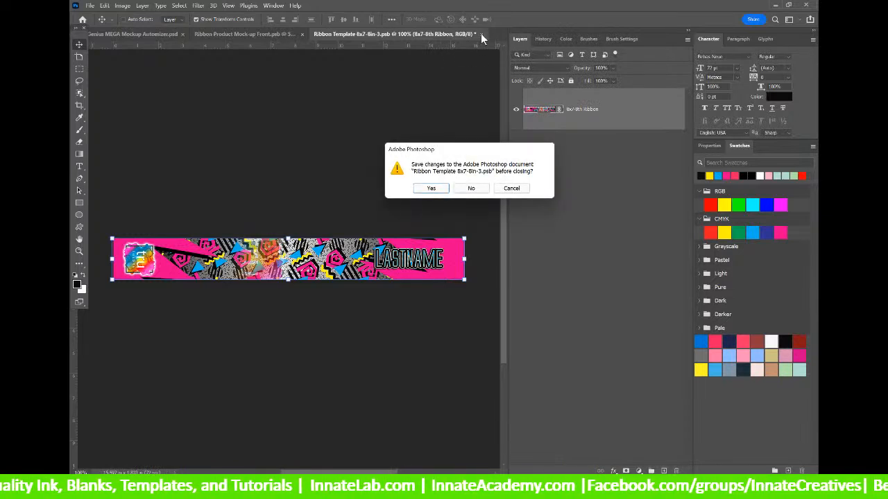
left_click(444, 191)
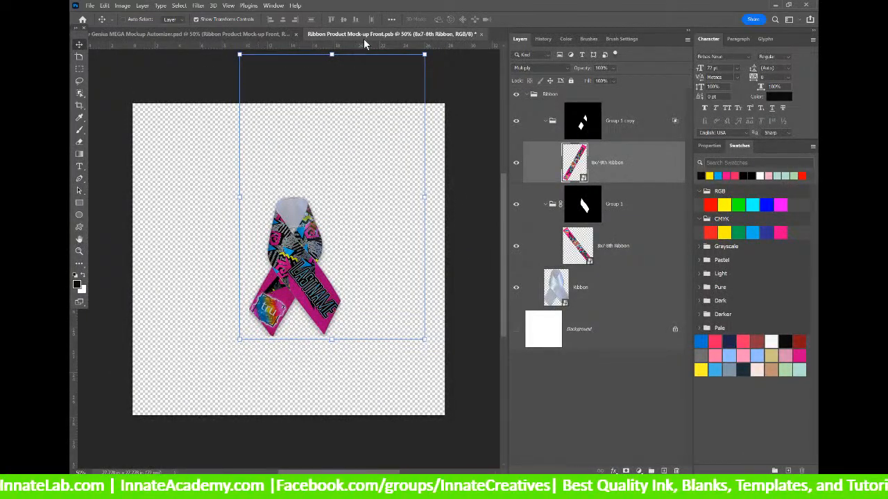
left_click(481, 34)
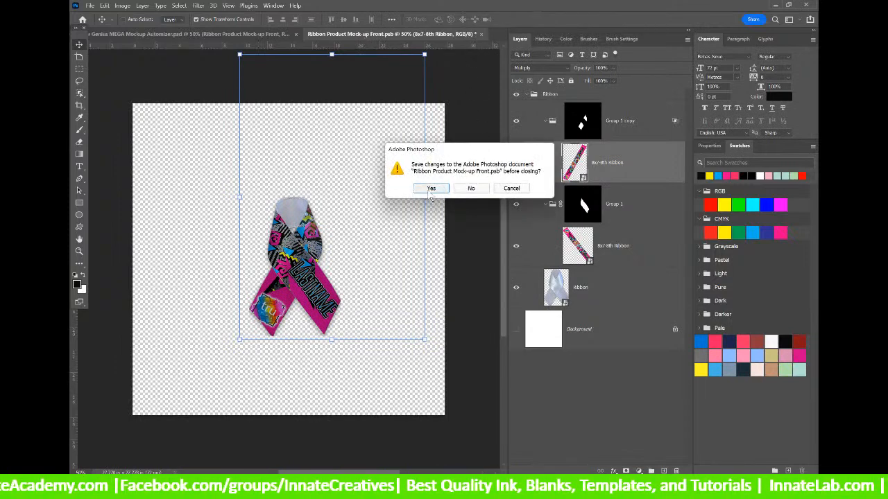
left_click(430, 191)
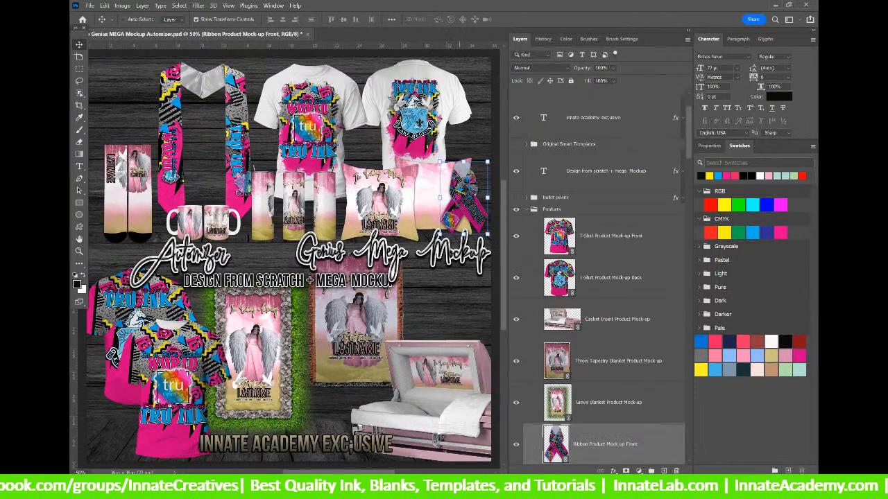
Select the Tumbler 20oz Product Mock-up Front layer from the tumblers on the canvas.
left_click(627, 232)
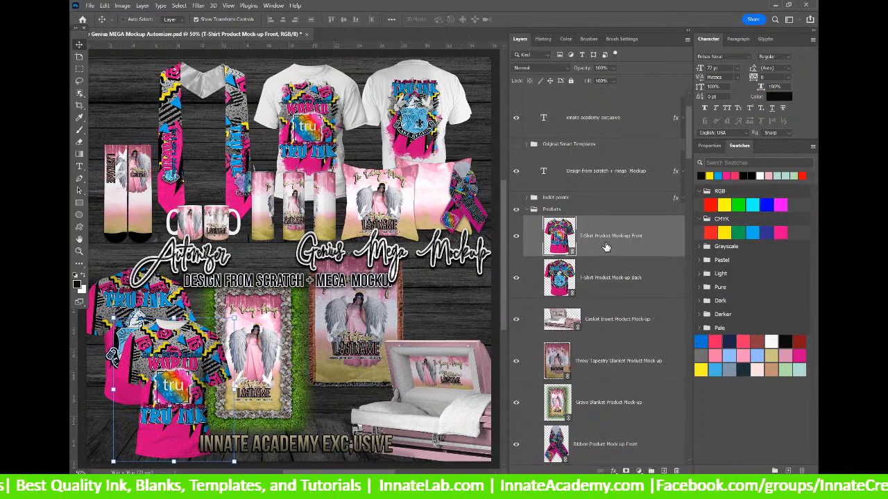
scroll(606, 247, "down", 1)
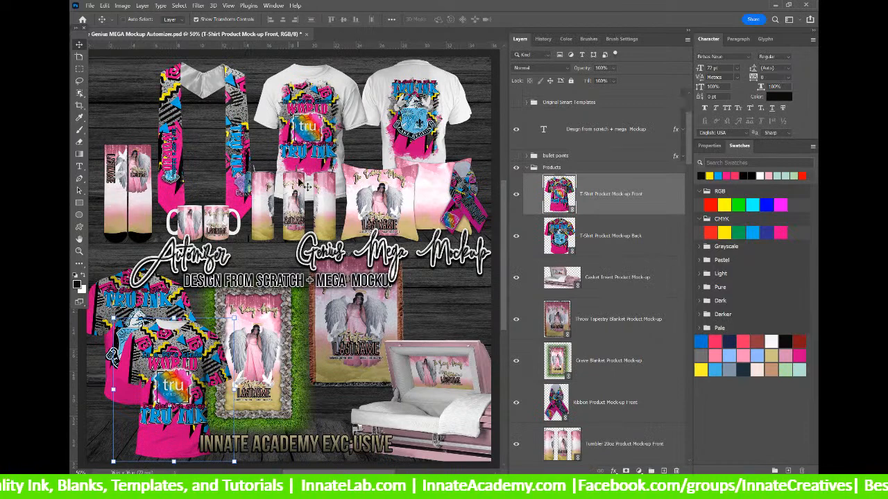
right_click(319, 201)
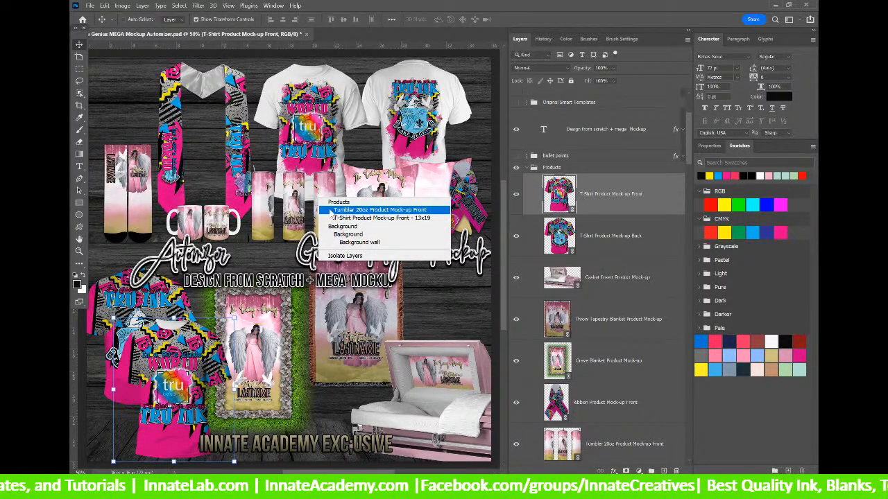
left_click(361, 210)
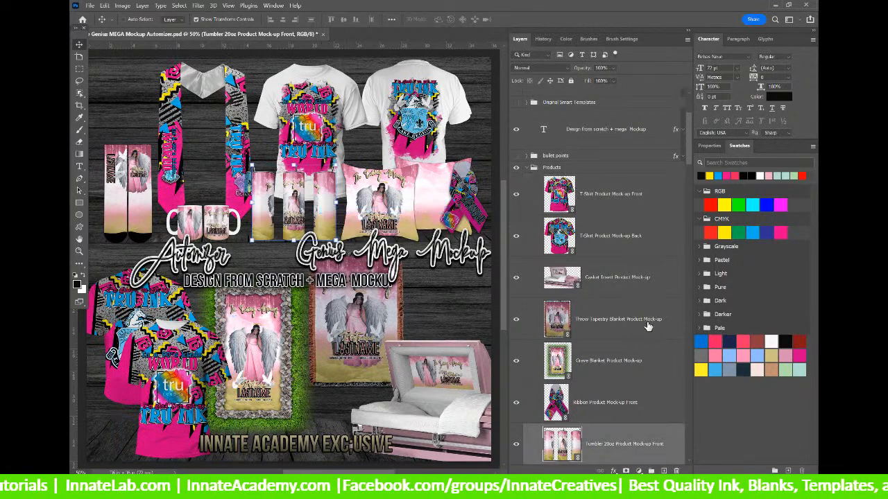
scroll(567, 293, "down", 4)
Open the tumbler mockup and its right-side design, update modified content, then close Rectangle 1 unsaved.
double_click(564, 280)
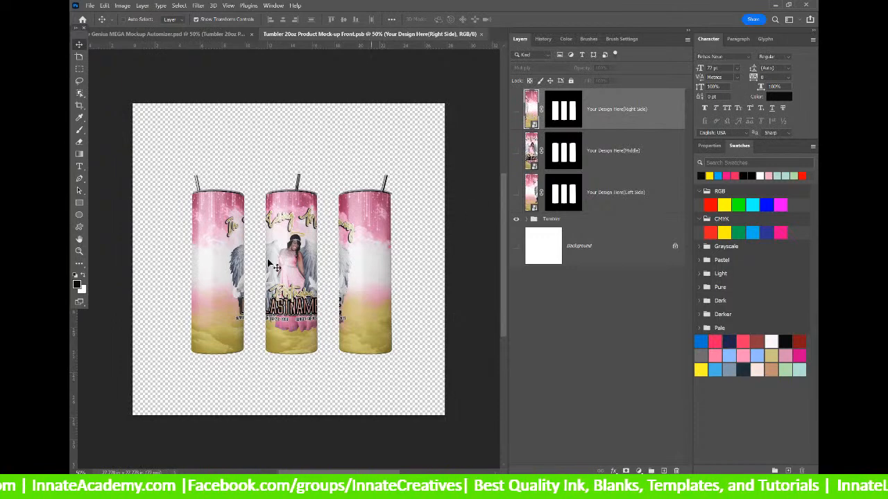
double_click(531, 108)
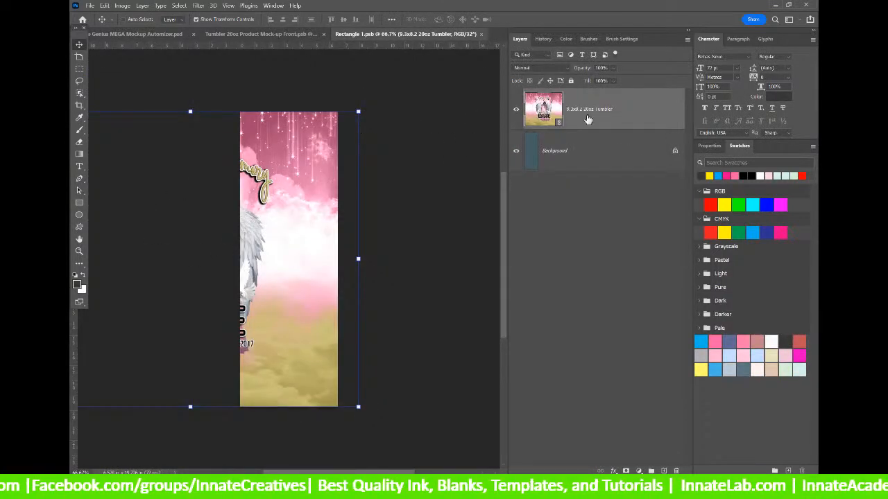
right_click(632, 110)
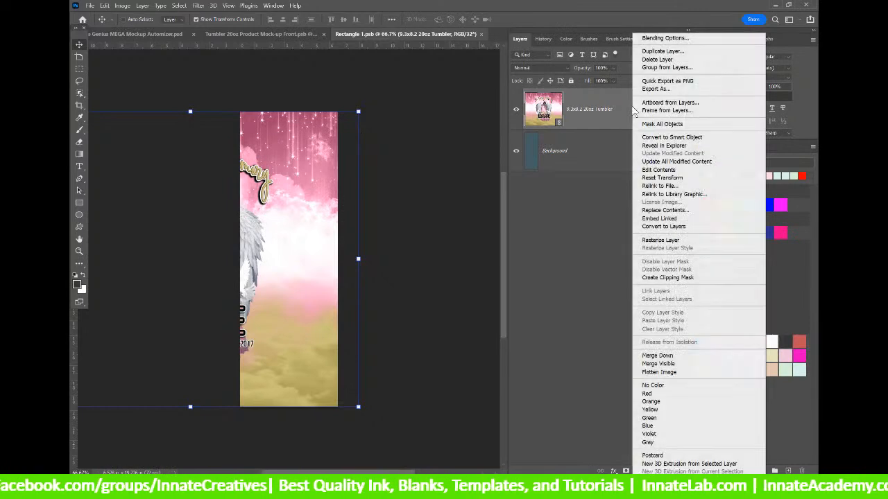
left_click(677, 161)
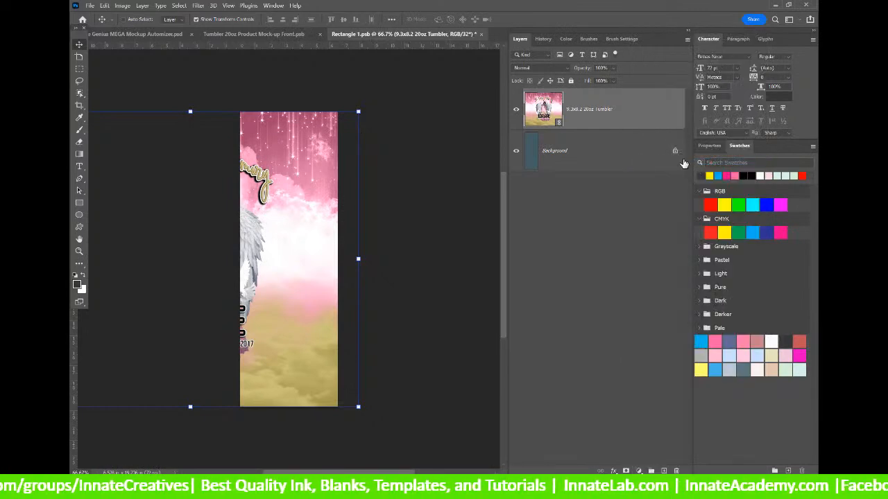
right_click(580, 112)
left_click(472, 43)
left_click(484, 34)
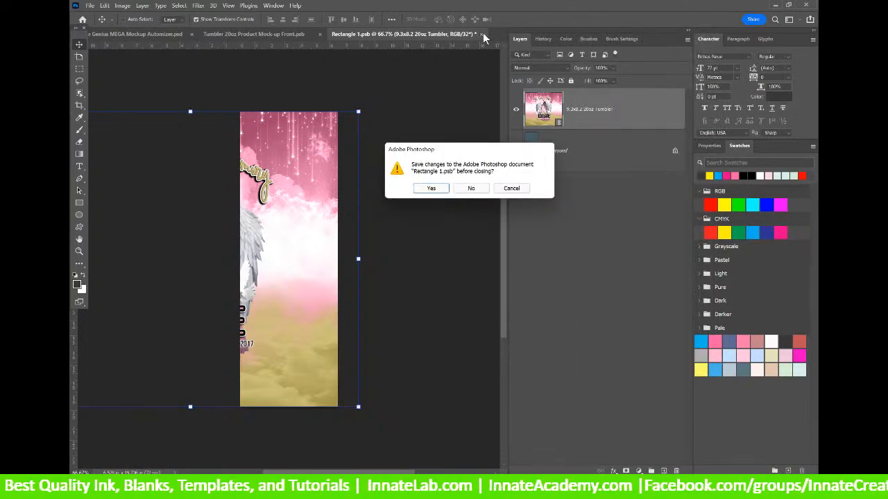
left_click(470, 188)
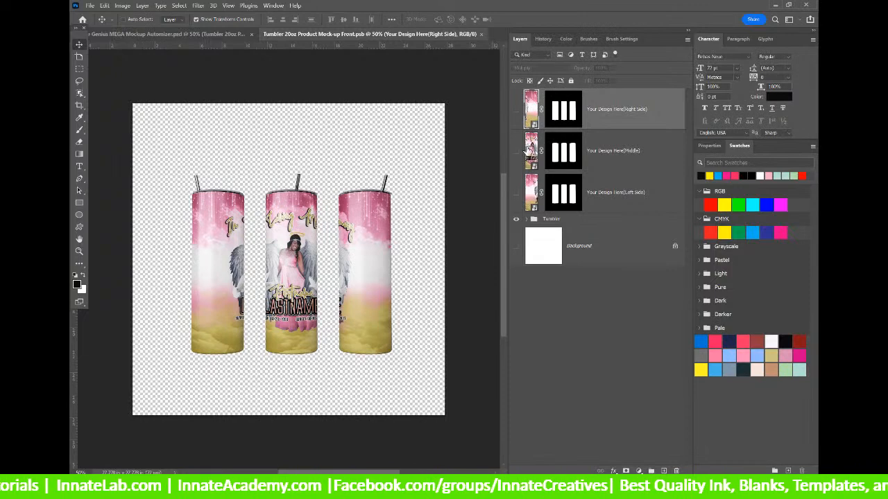
Relink the right-side design layer to the 9.3x8.2 20oz Tumbler file in Genius Automizer > Designs.
right_click(614, 120)
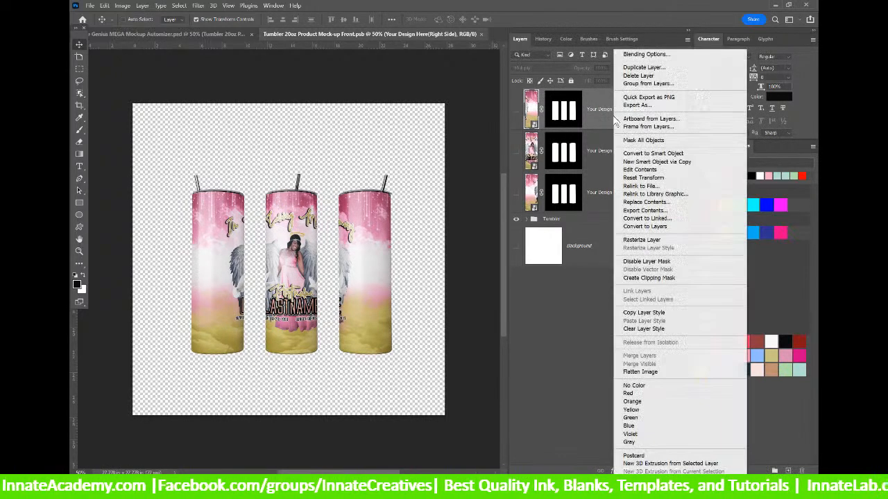
left_click(648, 201)
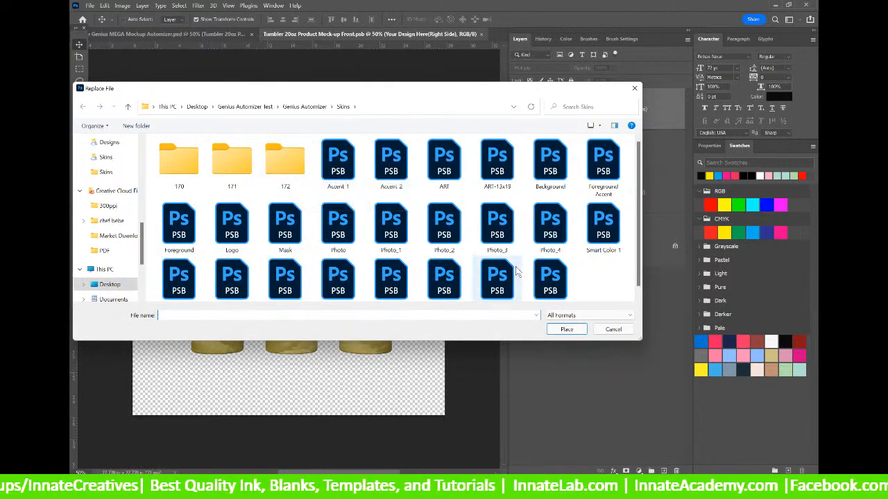
left_click(614, 330)
double_click(528, 113)
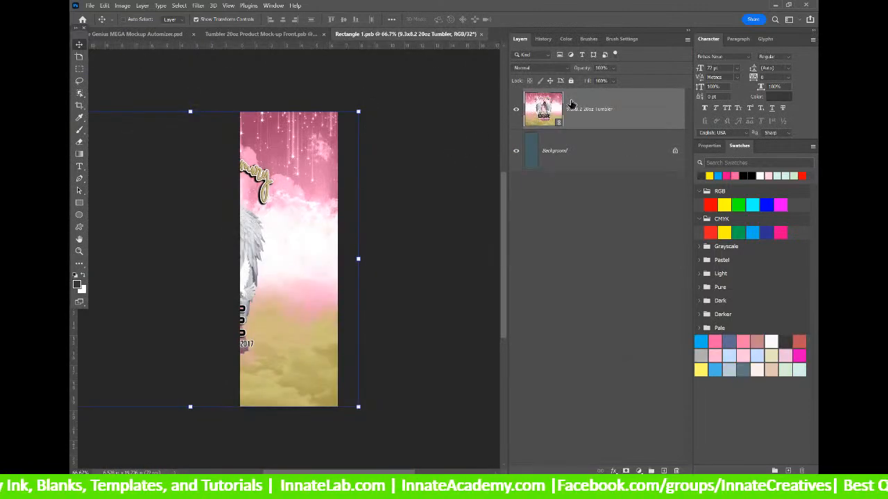
right_click(567, 105)
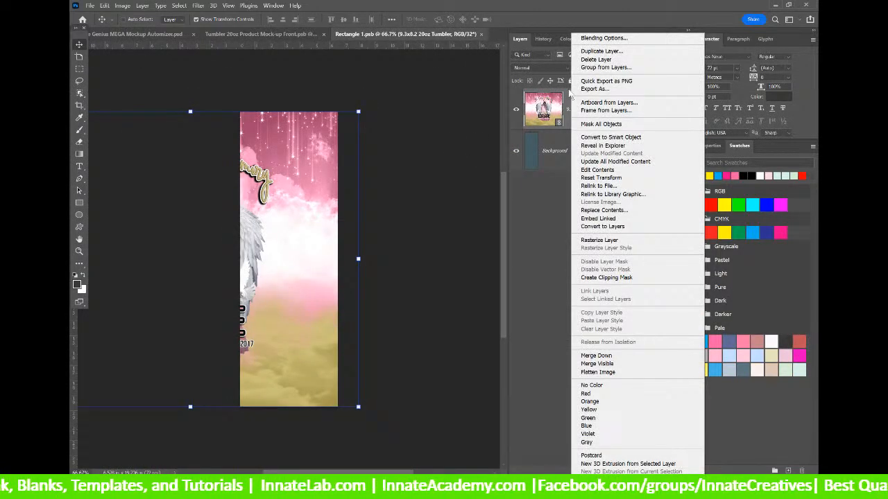
left_click(624, 186)
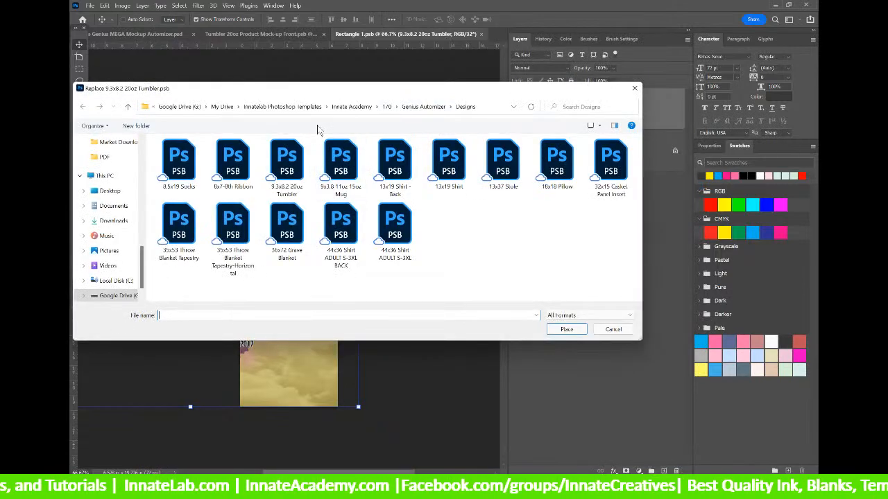
left_click_drag(412, 88, 517, 157)
left_click_drag(247, 334, 244, 229)
left_click(219, 228)
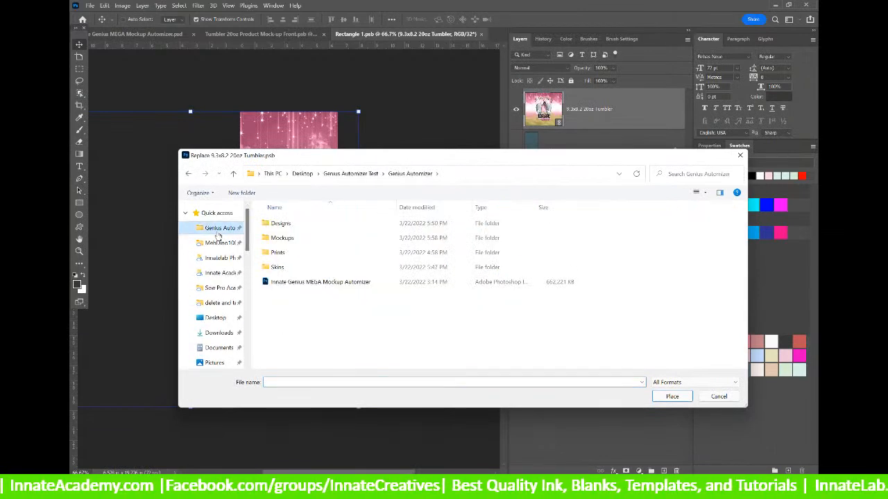
double_click(272, 222)
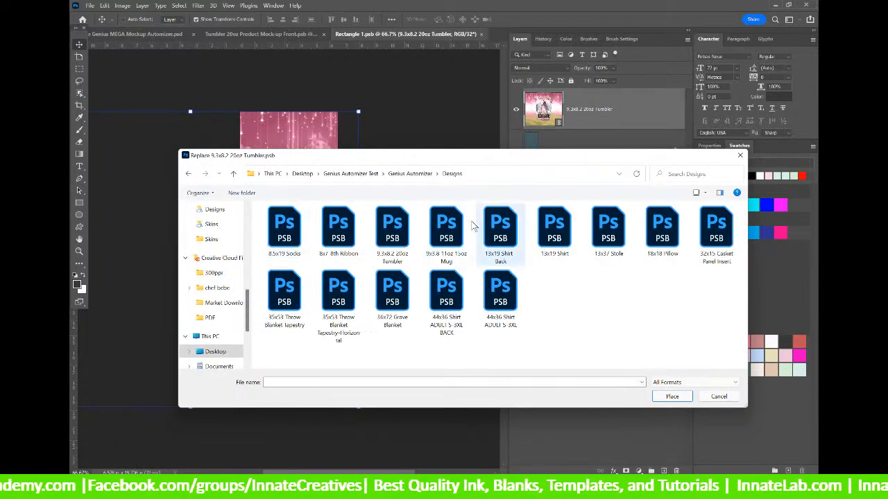
left_click(393, 234)
left_click(670, 396)
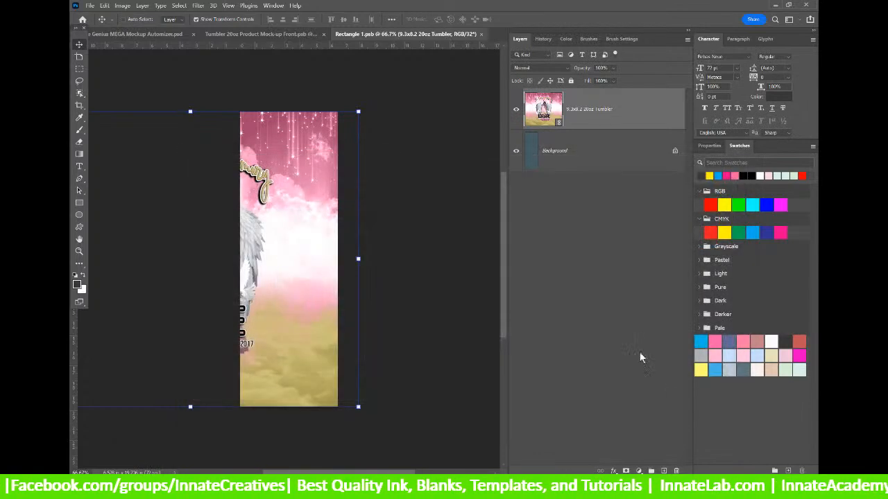
Save and close Rectangle 1, then reopen it and its nested 9.3x8.2 20oz Tumbler design.
left_click(480, 34)
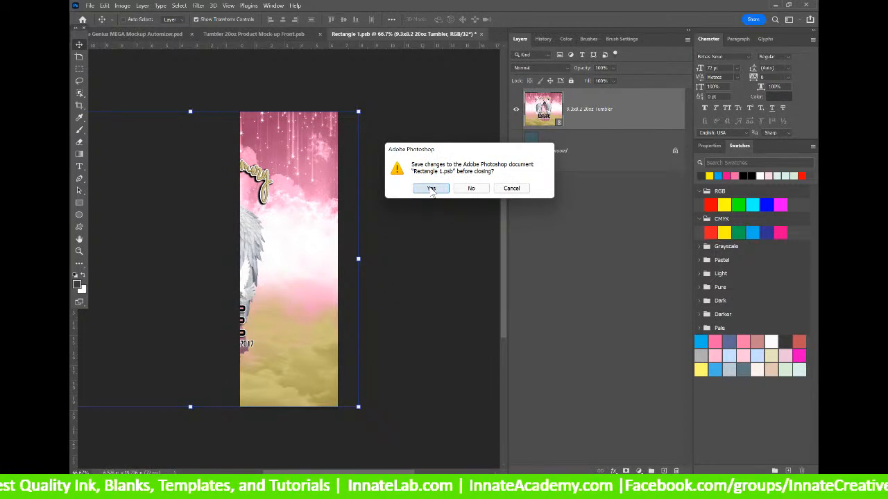
left_click(431, 189)
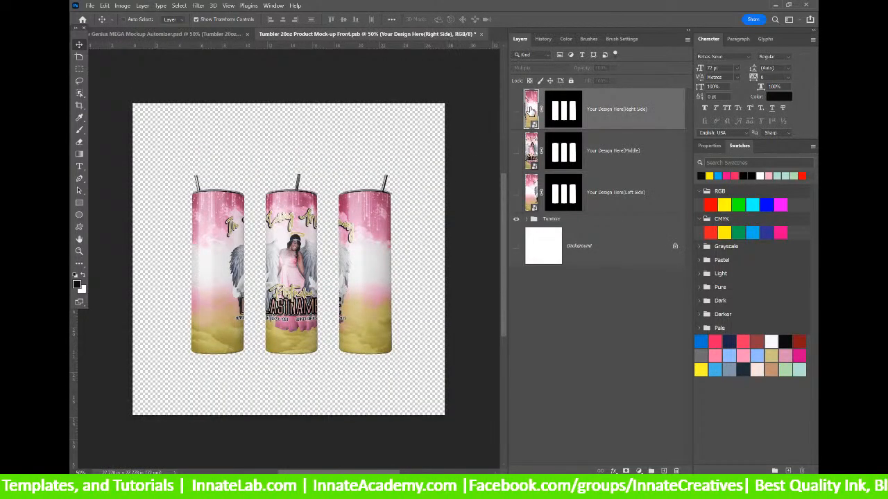
double_click(530, 111)
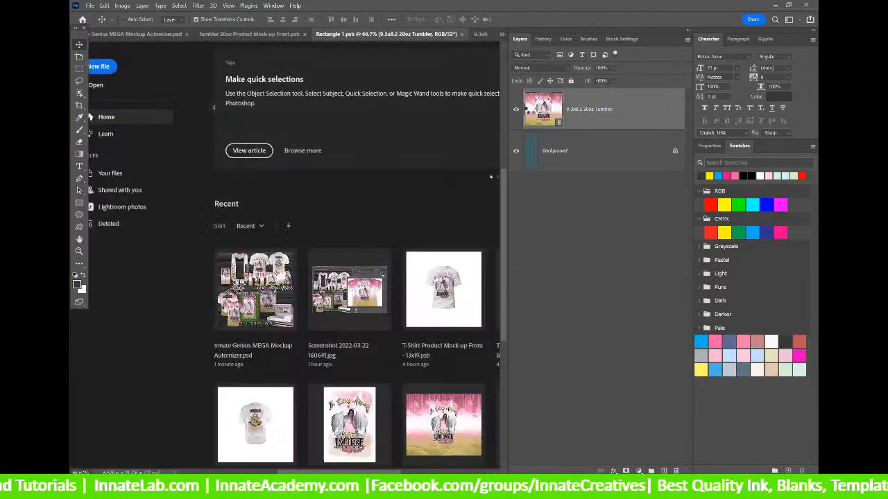
double_click(530, 108)
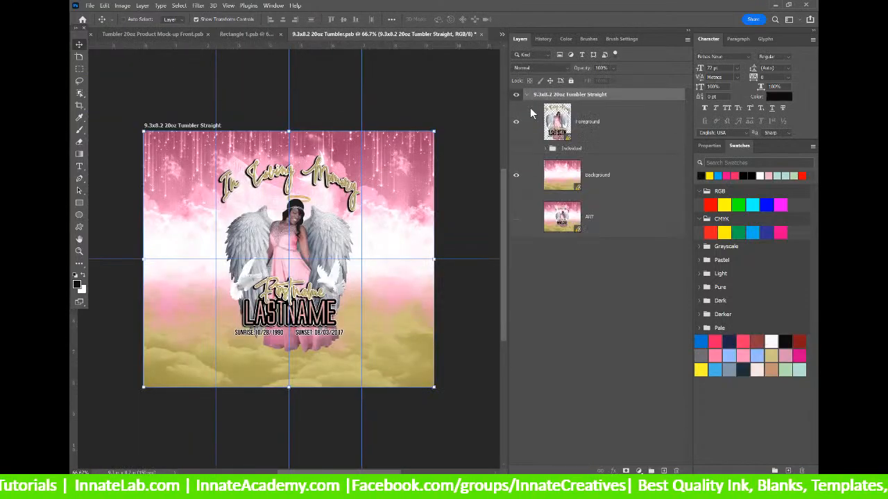
Update modified content, save both right-side tumbler design files, and select the middle design layer.
right_click(626, 129)
left_click(665, 161)
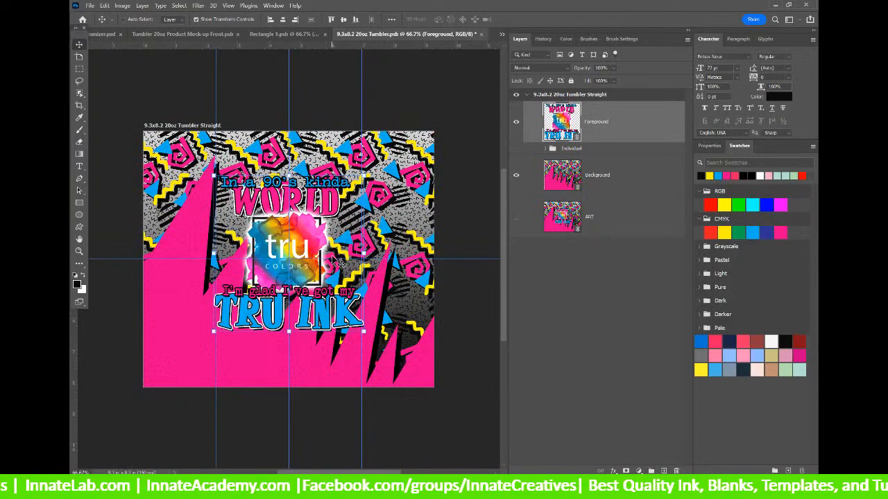
left_click(482, 35)
left_click(428, 188)
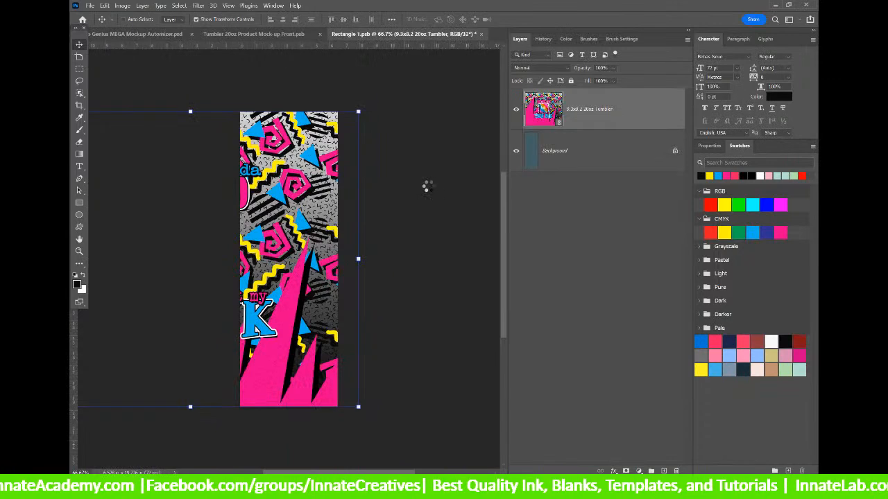
left_click(480, 35)
left_click(430, 188)
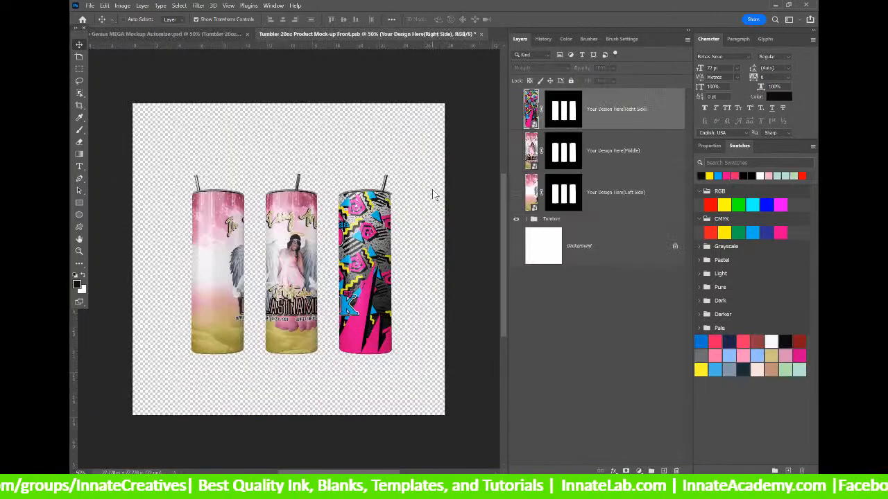
left_click(532, 152)
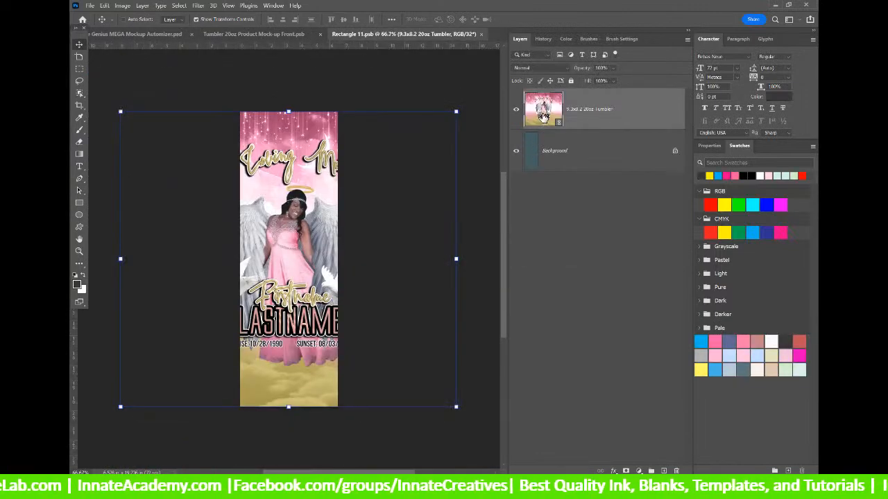
Relink the middle tumbler's design layer to Genius Automizer > Designs > 9.3x8.2 20oz Tumbler.
right_click(543, 113)
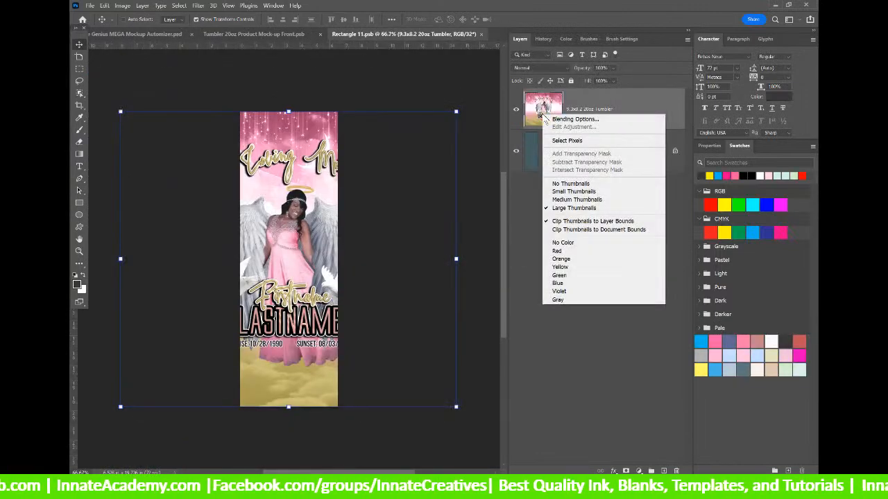
left_click(574, 105)
right_click(582, 109)
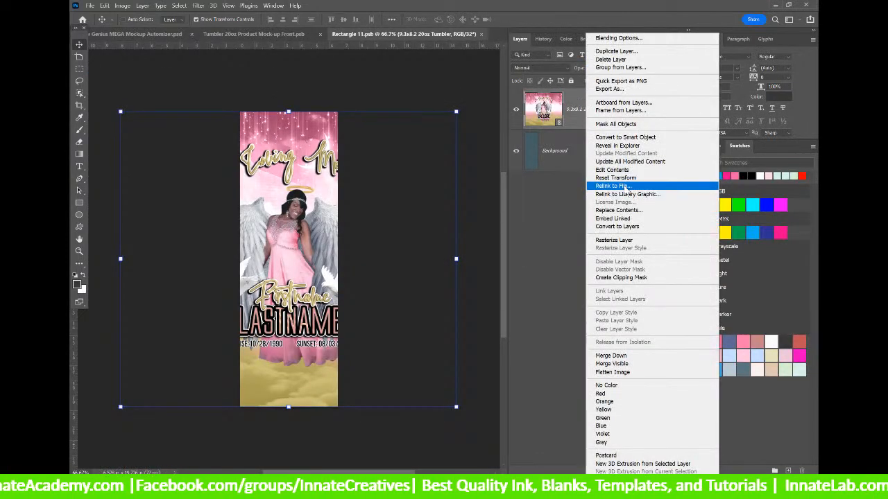
left_click(603, 186)
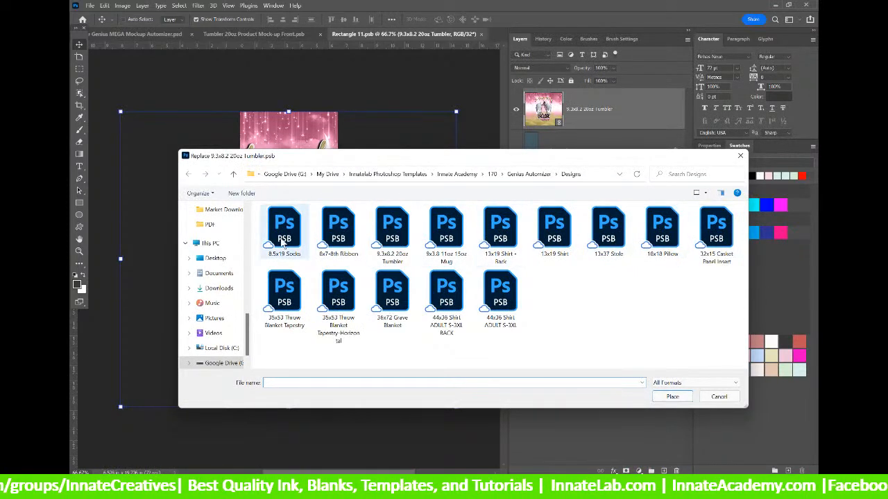
left_click(383, 223)
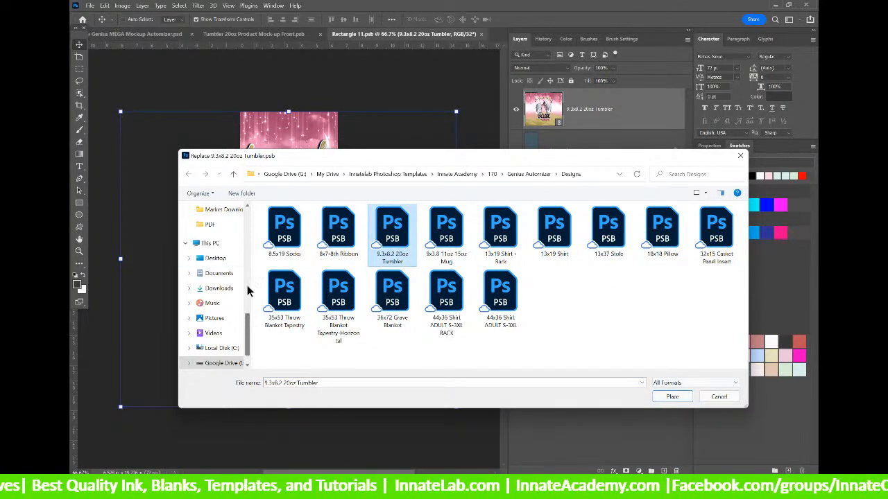
left_click_drag(248, 318, 236, 220)
left_click(220, 228)
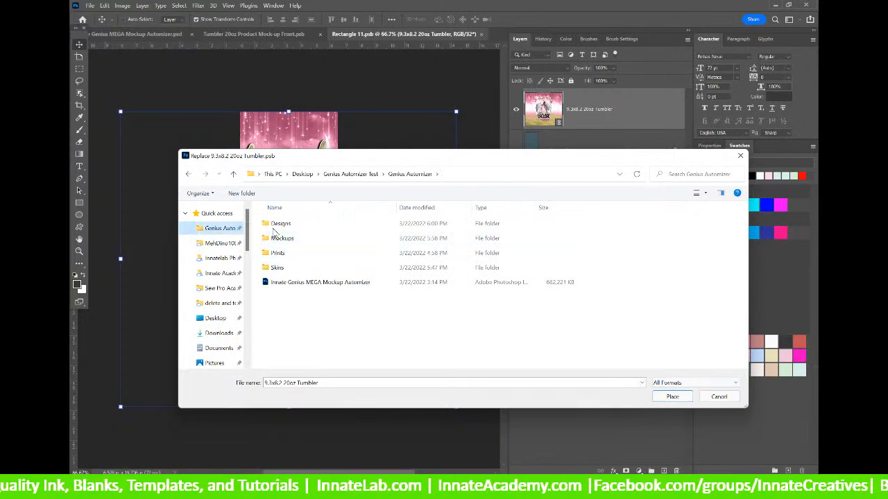
double_click(276, 224)
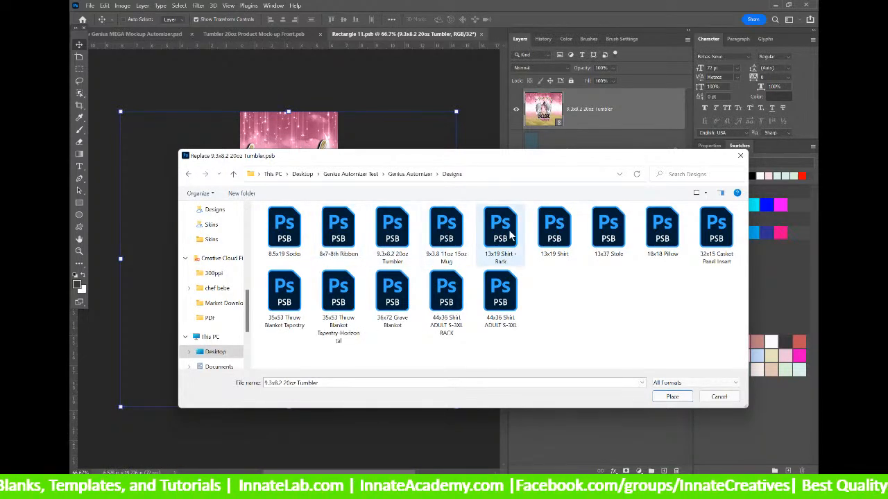
left_click(392, 229)
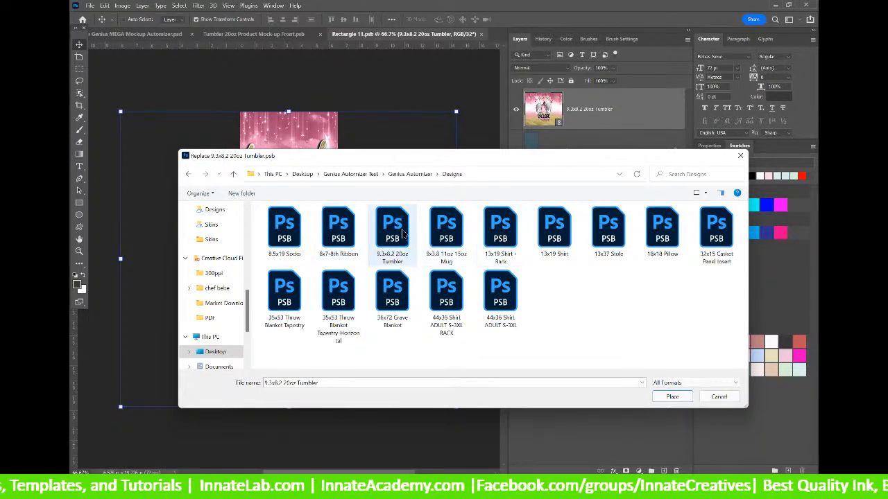
left_click(672, 397)
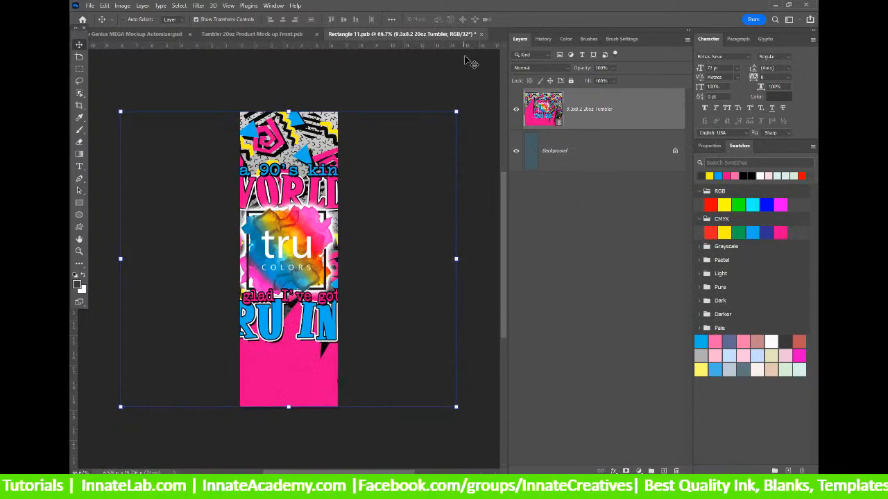
Save and close the middle tumbler design, then open the left-side tumbler design.
left_click(481, 34)
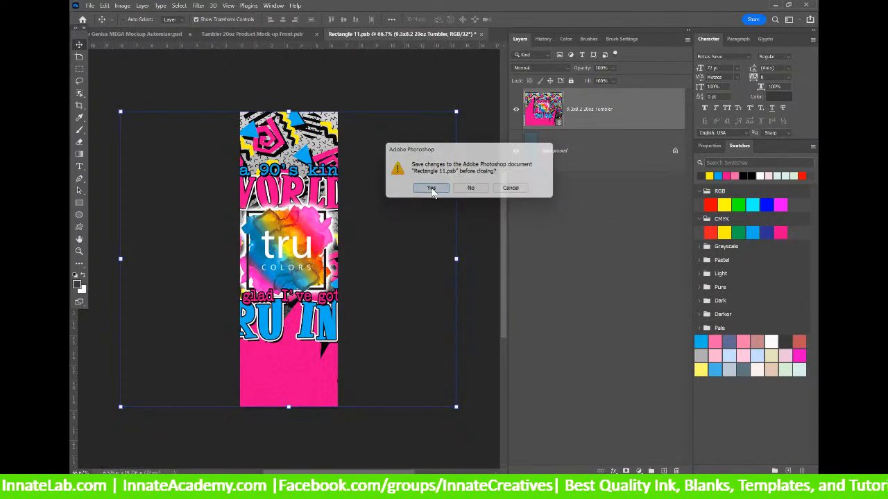
left_click(432, 191)
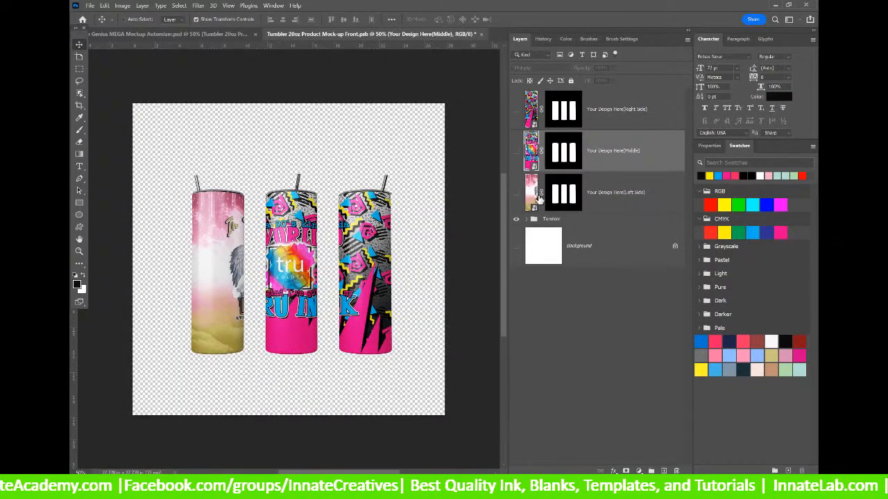
double_click(531, 191)
Relink the left-side design layer to the 9.3x8.2 20oz Tumbler file.
right_click(549, 120)
right_click(602, 110)
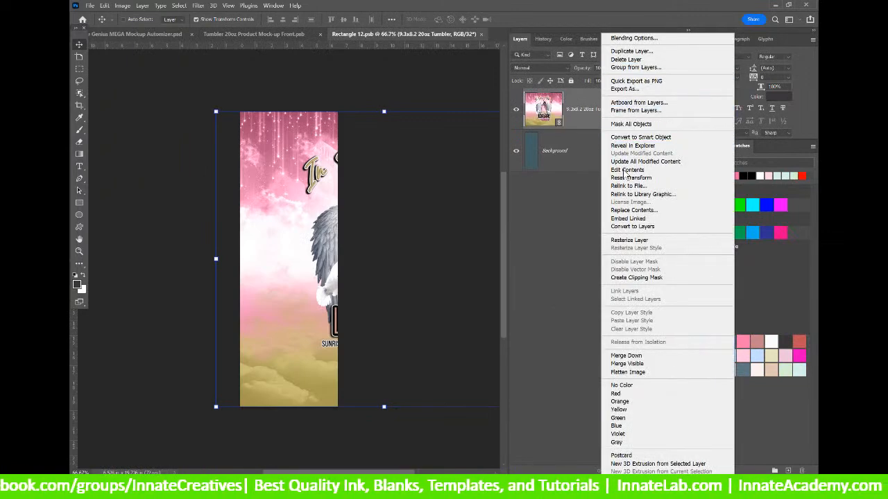
left_click(629, 187)
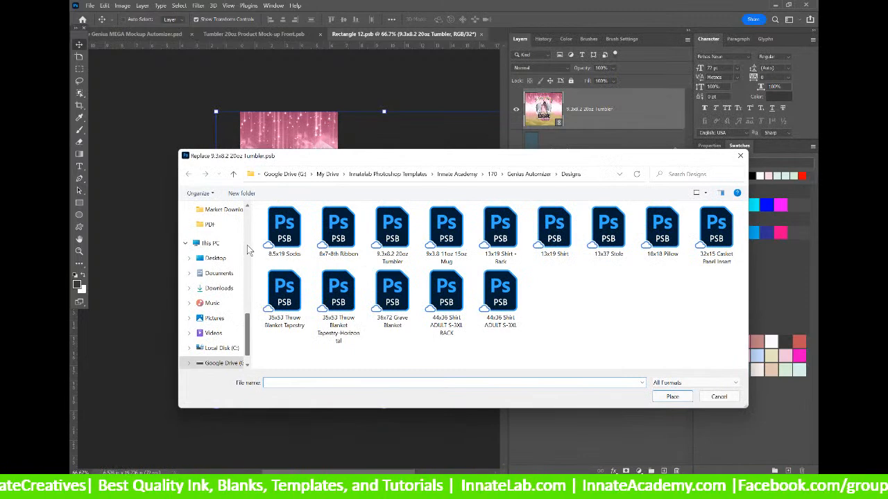
left_click(407, 234)
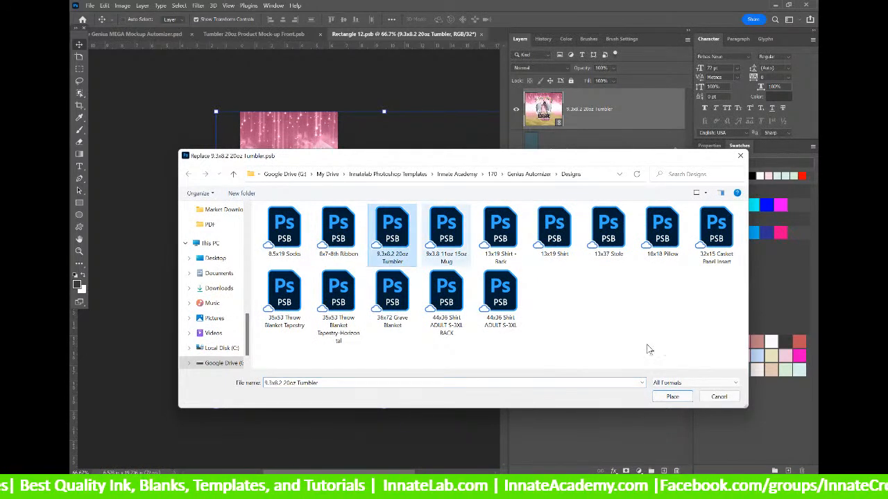
left_click(671, 398)
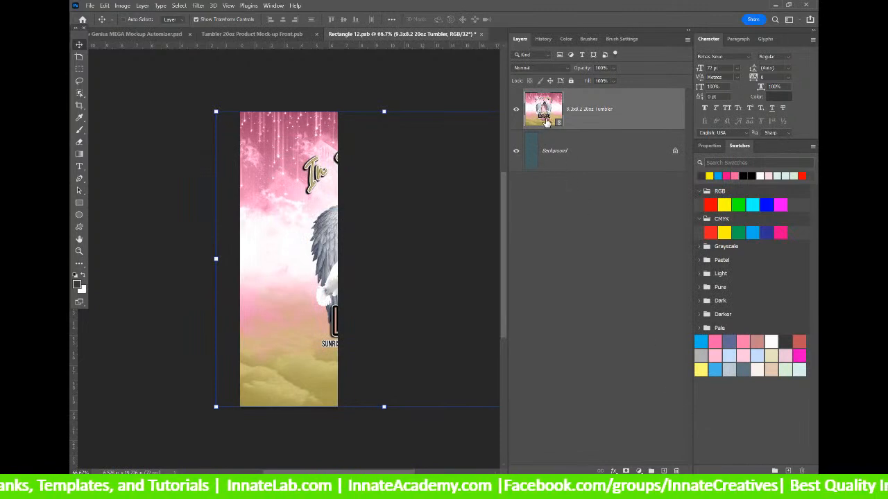
Replace the layer's contents with Designs > 9.3x8.2 20oz Tumbler.
right_click(595, 120)
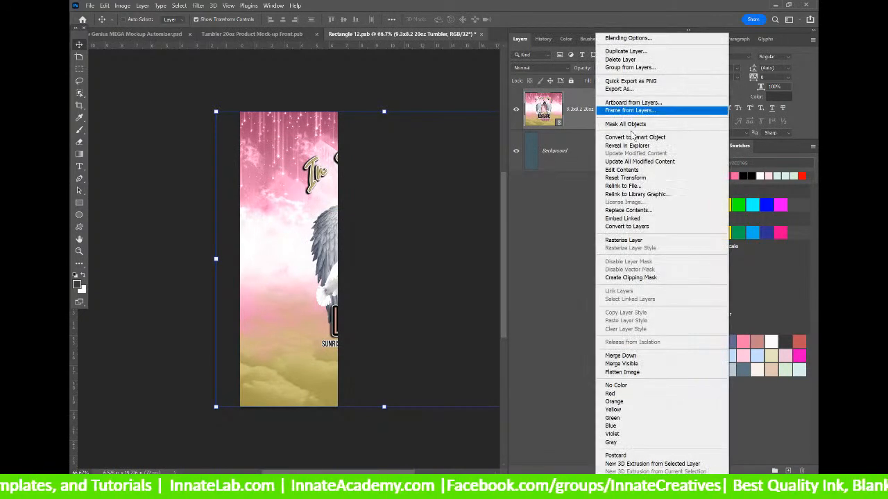
left_click(628, 188)
scroll(230, 228, "up", 5)
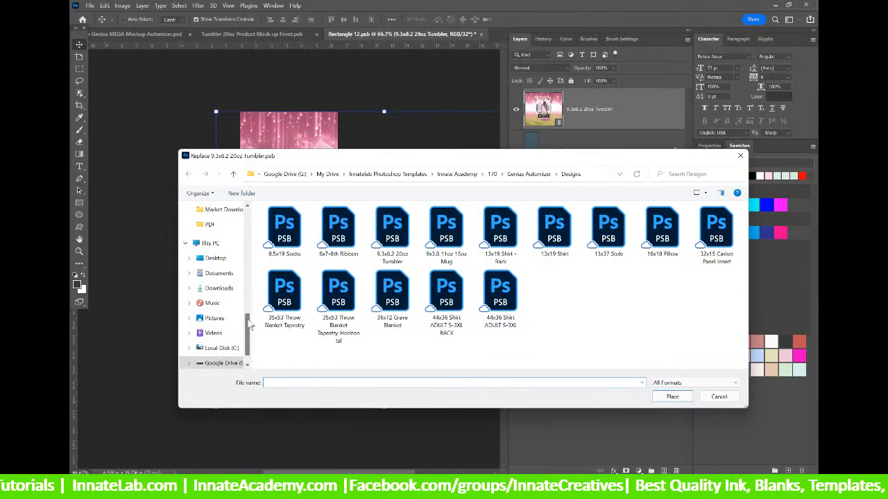
left_click(223, 230)
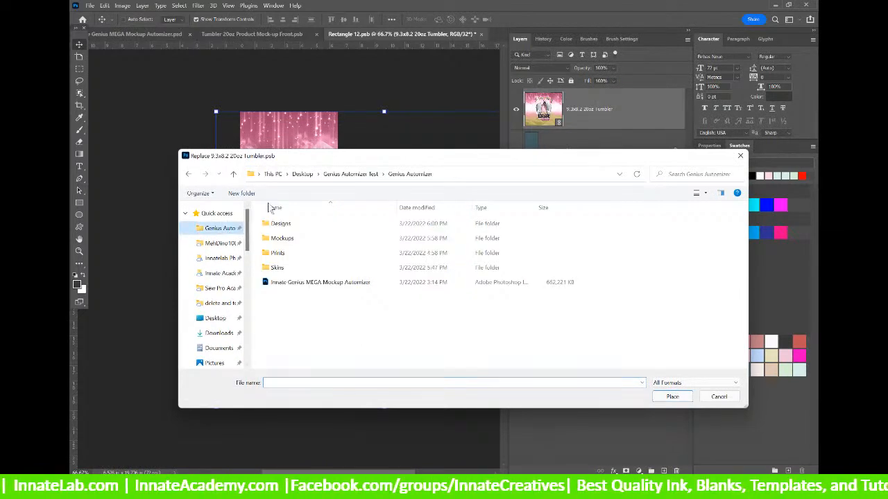
double_click(298, 268)
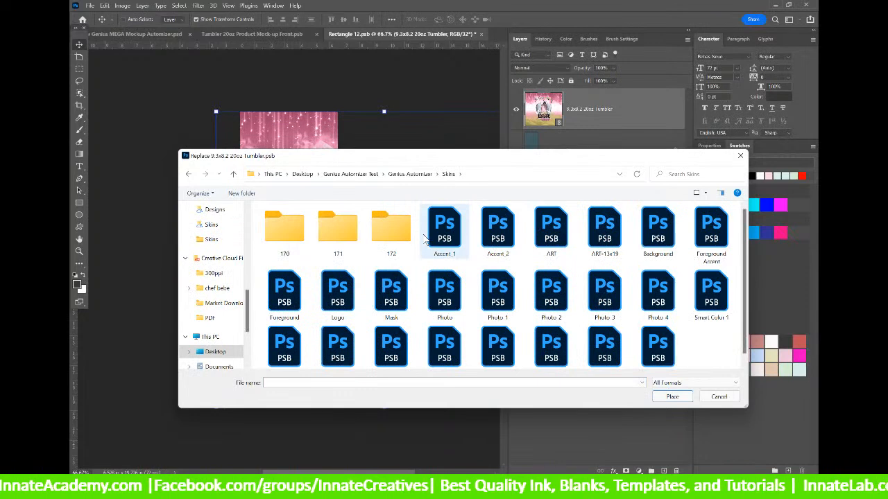
left_click(409, 174)
double_click(274, 224)
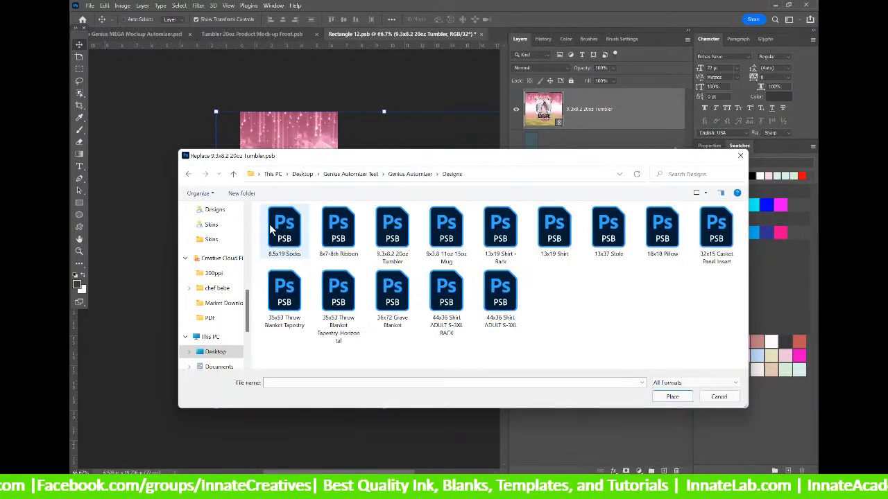
left_click(392, 229)
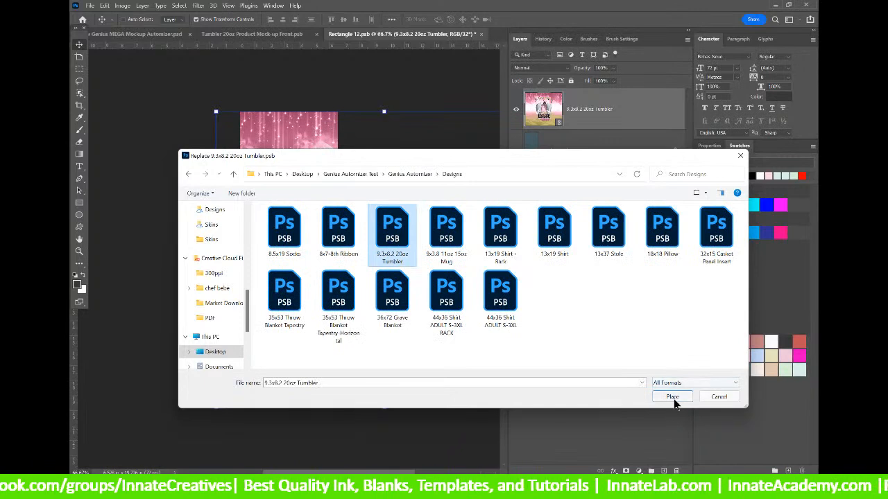
left_click(672, 397)
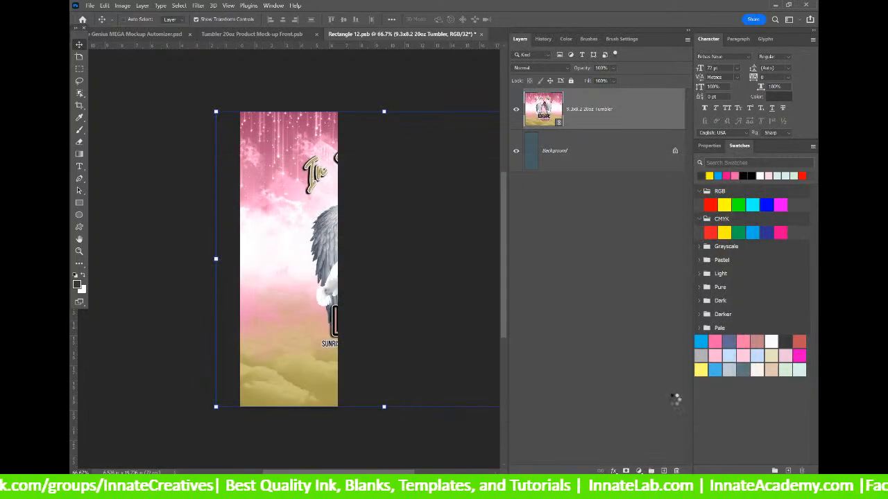
Save and close the left-side design, then close the tumbler mockup.
left_click(480, 34)
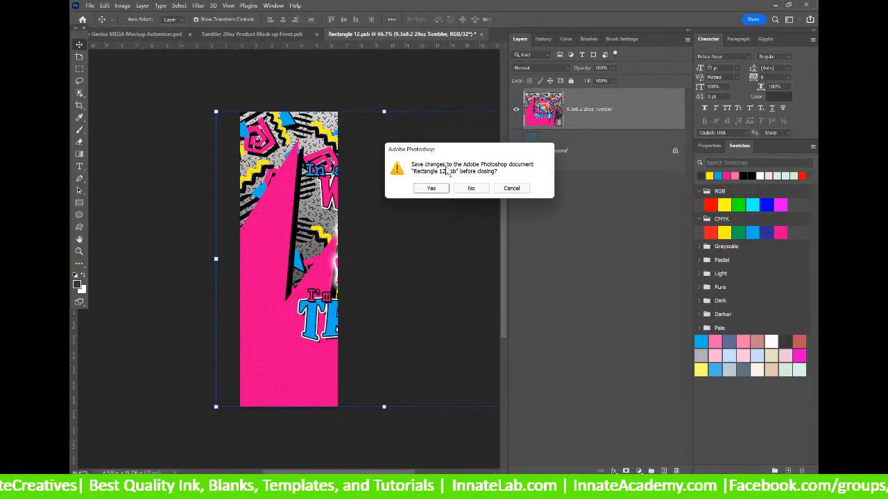
left_click(430, 189)
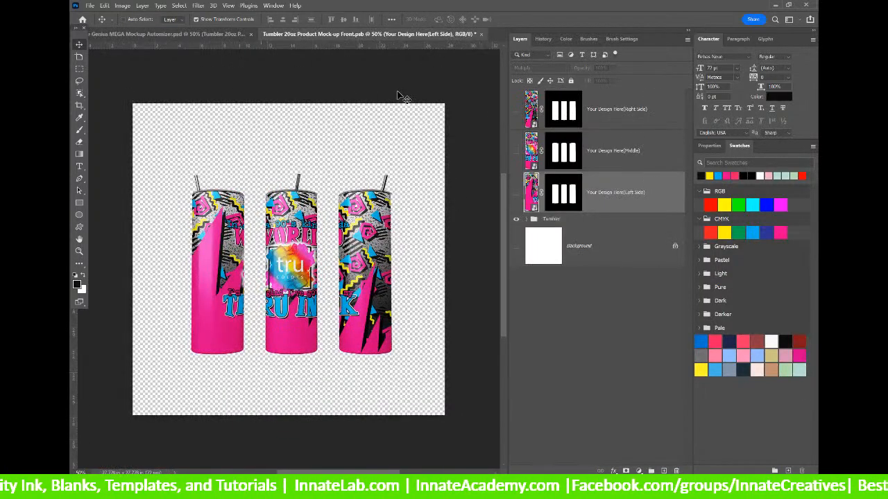
left_click(482, 34)
Save the tumbler mockup, then open the Casket Insert Product Mock-up smart object from the canvas.
left_click(430, 187)
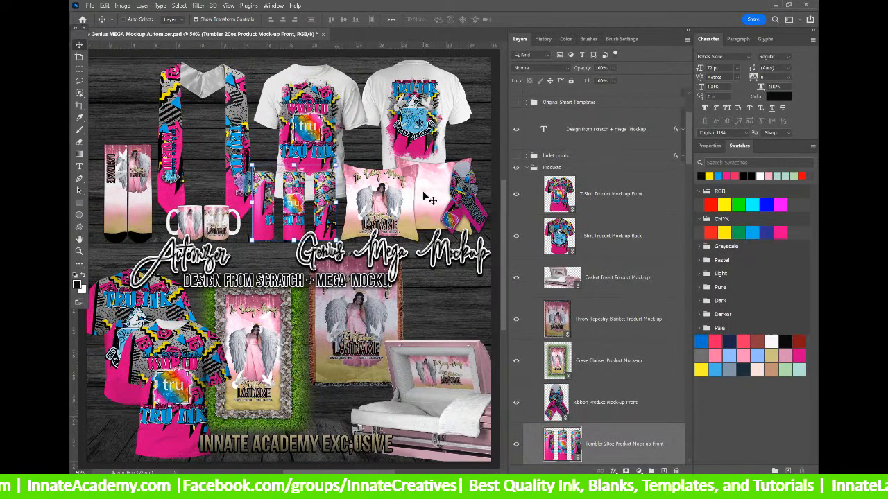
right_click(447, 375)
left_click(463, 386)
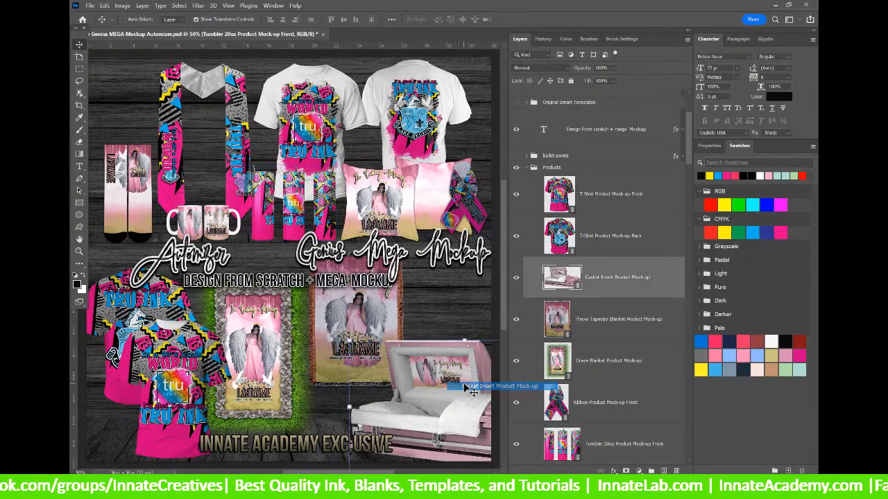
double_click(349, 407)
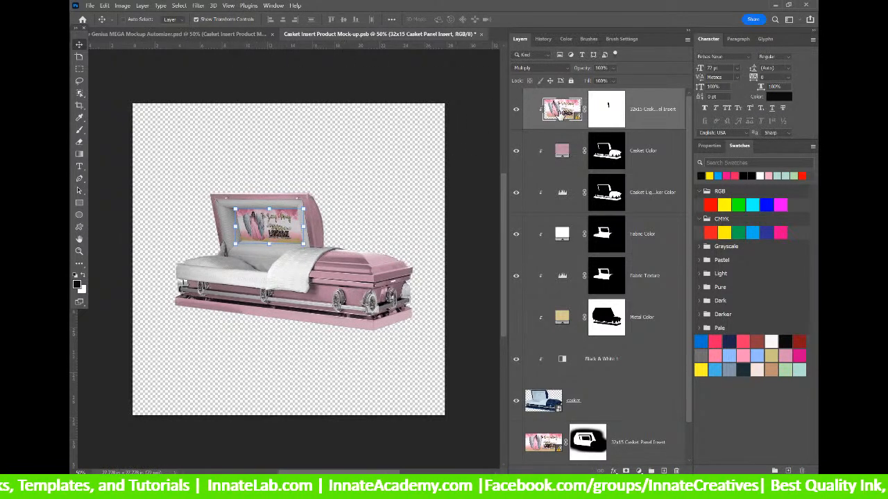
Open the 32x15 Casket Panel Insert and update its Background layer to the 90s TRU INK artwork.
double_click(544, 443)
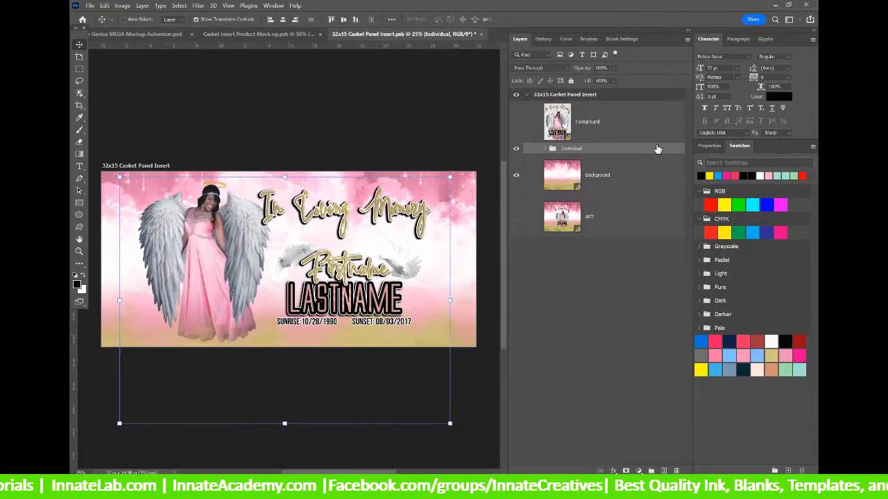
right_click(619, 131)
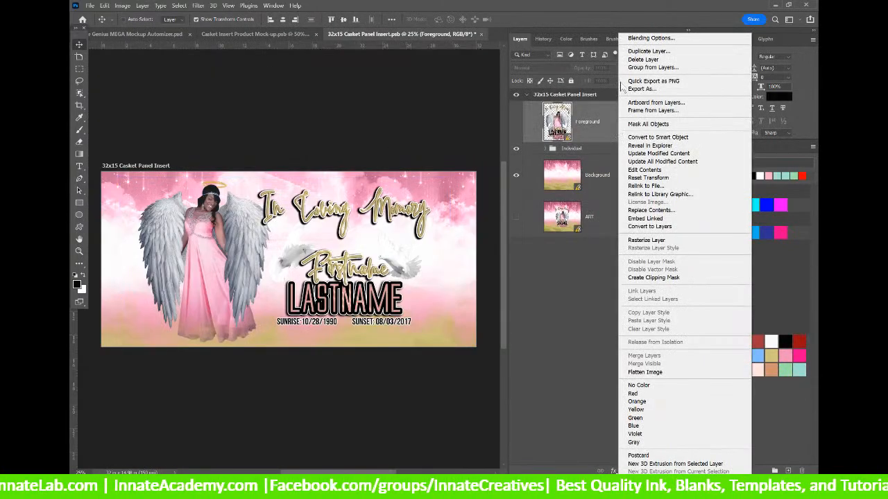
left_click(665, 153)
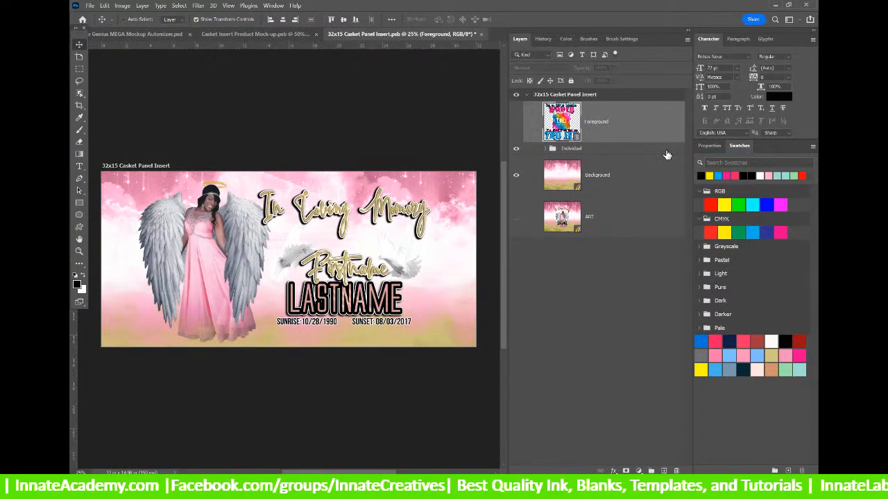
right_click(645, 175)
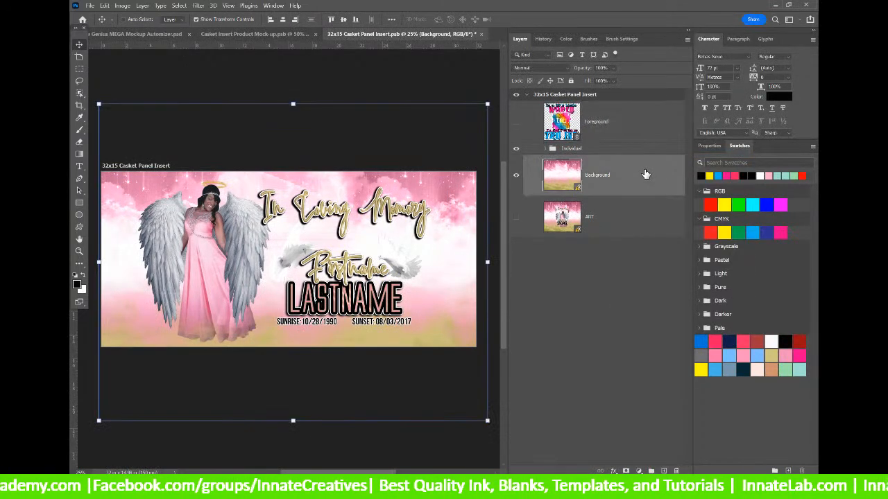
left_click(685, 163)
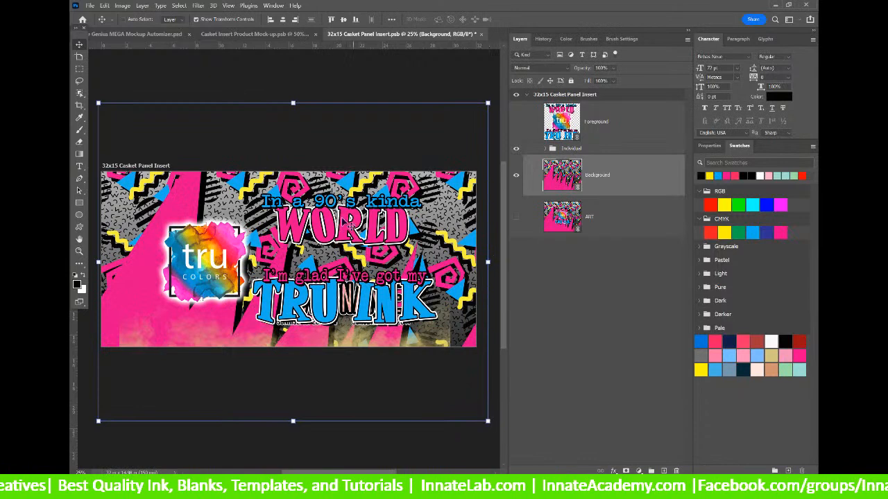
Show Foreground, hide the Individual group, then scale Foreground to about 66.5% and raise it.
left_click(516, 122)
left_click(516, 149)
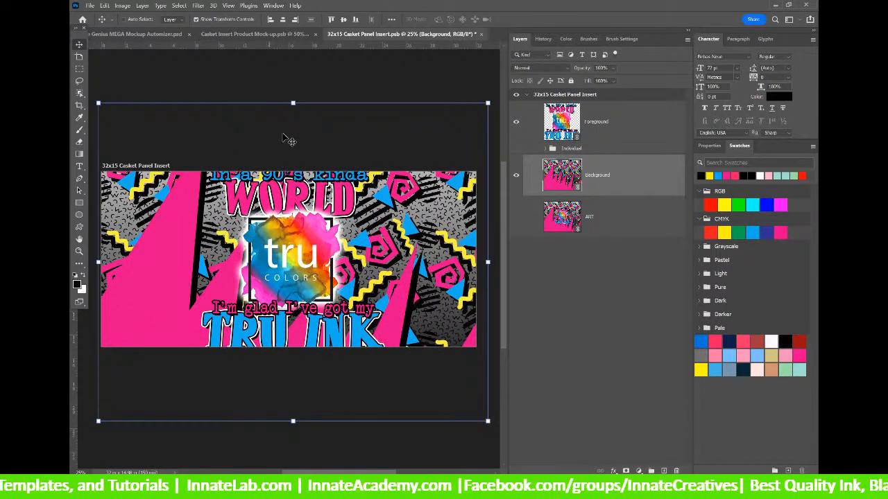
left_click_drag(294, 102, 304, 158)
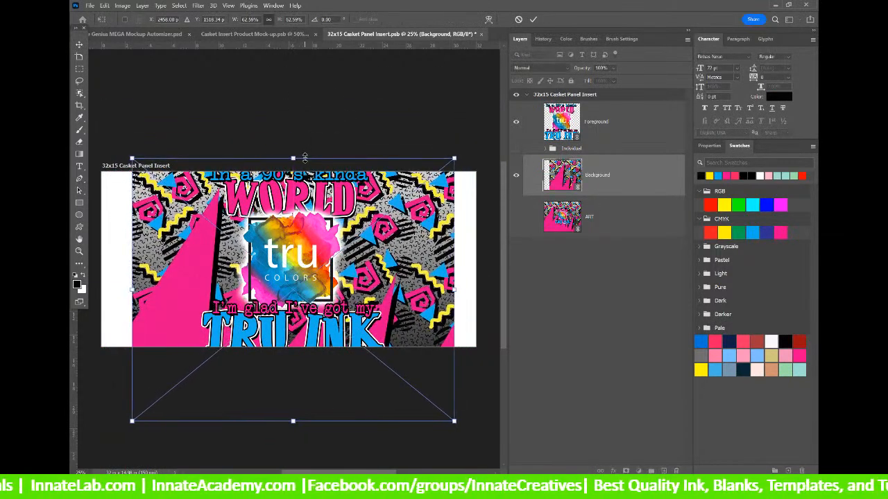
key("Escape")
left_click(620, 121)
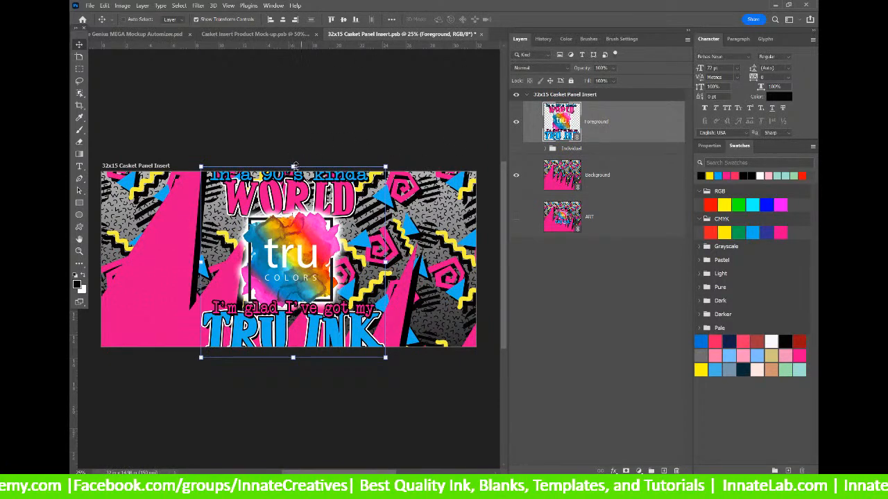
left_click_drag(293, 166, 293, 196)
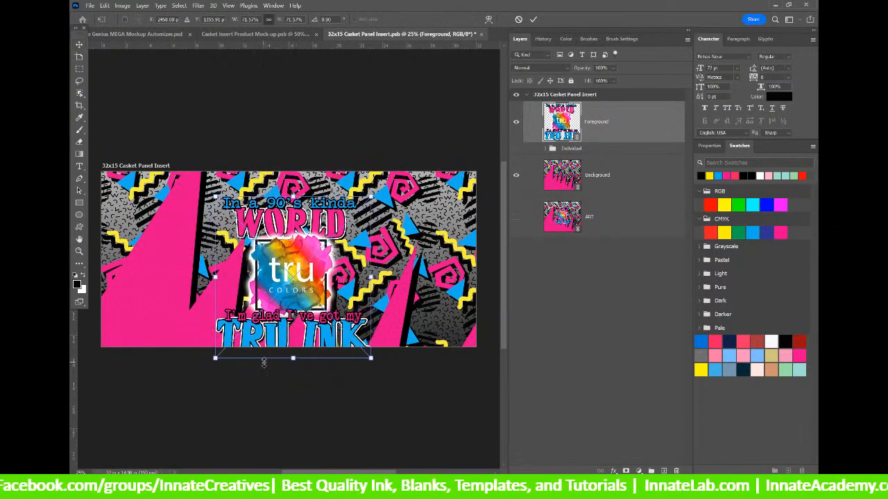
left_click_drag(292, 358, 292, 347)
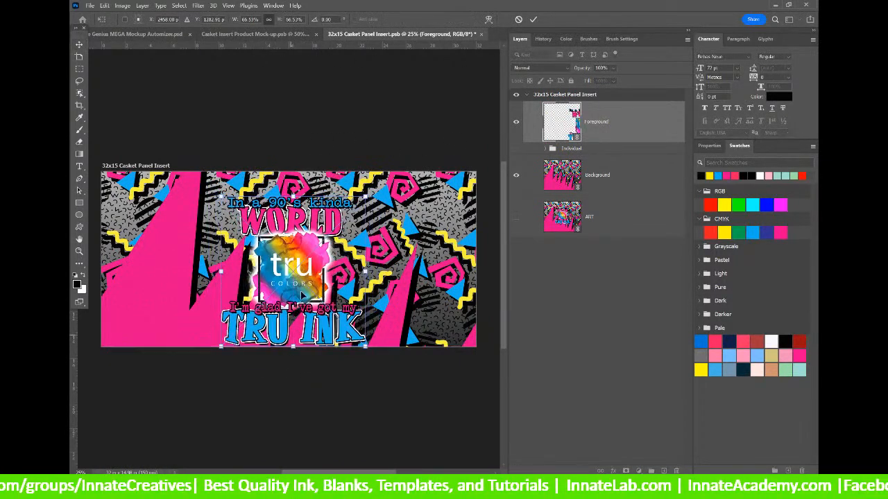
left_click_drag(302, 296, 303, 286)
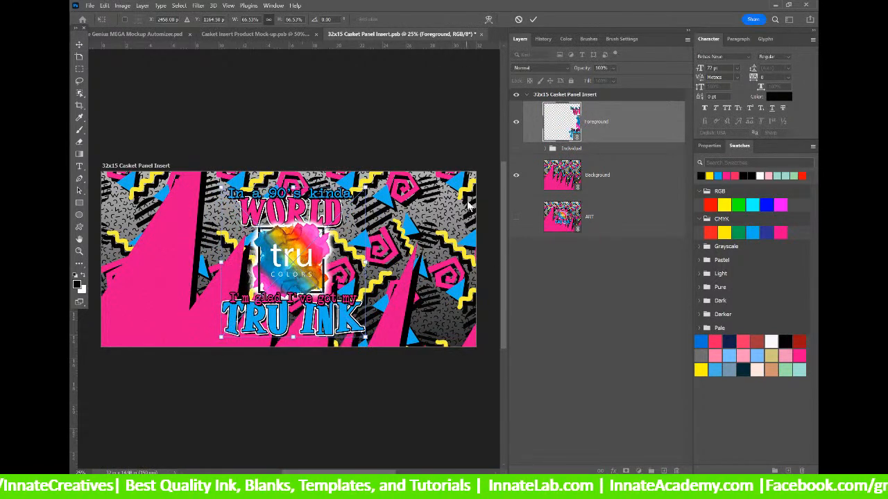
key("Return")
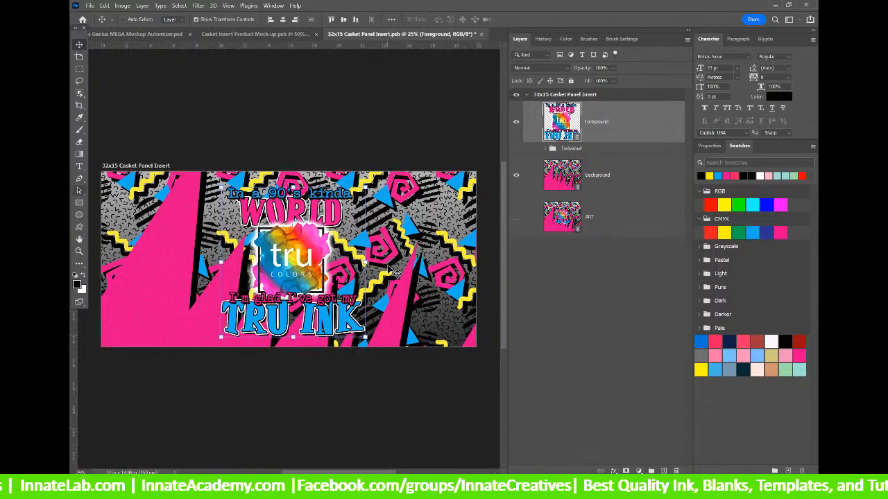
Turn on the Individual group's layers and hide the Foreground artwork layer.
left_click(544, 150)
scroll(623, 258, "down", 5)
scroll(622, 259, "down", 4)
scroll(596, 248, "up", 1)
scroll(597, 249, "up", 7)
left_click(515, 148)
left_click(515, 124)
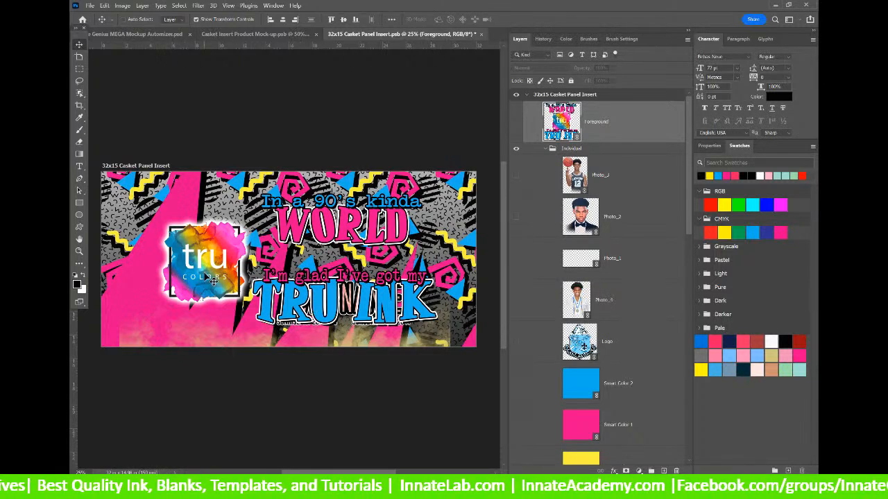
Hide the Foreground Accent gradient along the bottom of the panel.
scroll(652, 191, "down", 12)
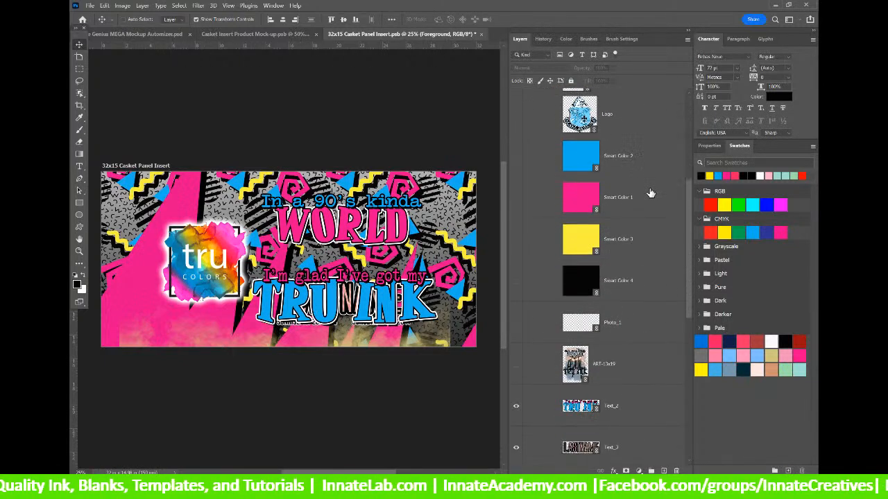
scroll(426, 412, "down", 2)
scroll(641, 388, "down", 8)
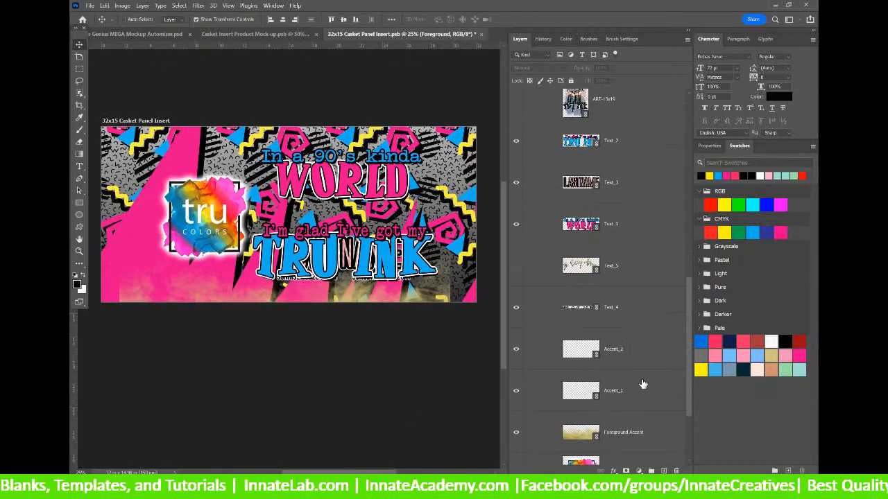
left_click(517, 395)
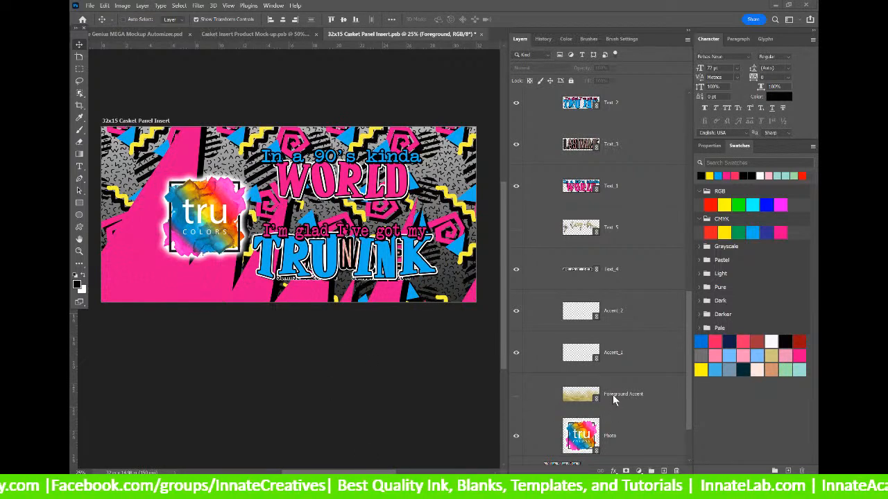
left_click(514, 395)
left_click(514, 396)
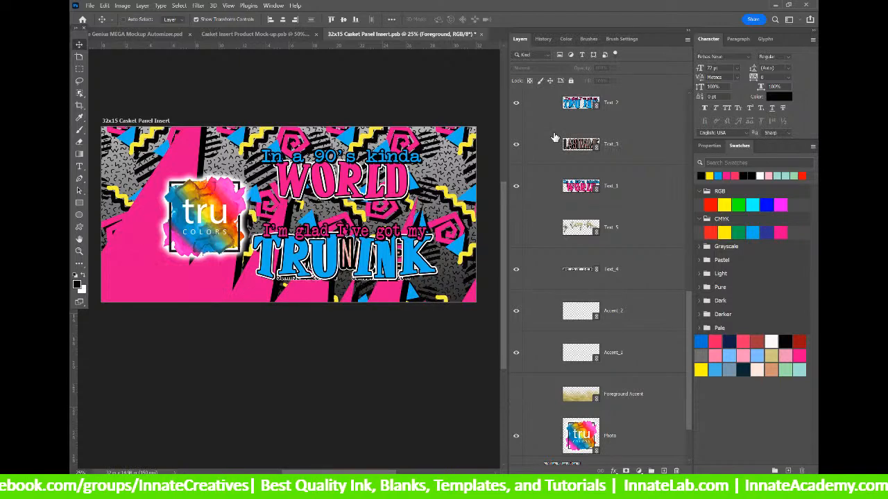
Select Text_3 from the canvas and hide the small text under TRU INK.
right_click(349, 259)
left_click(375, 279)
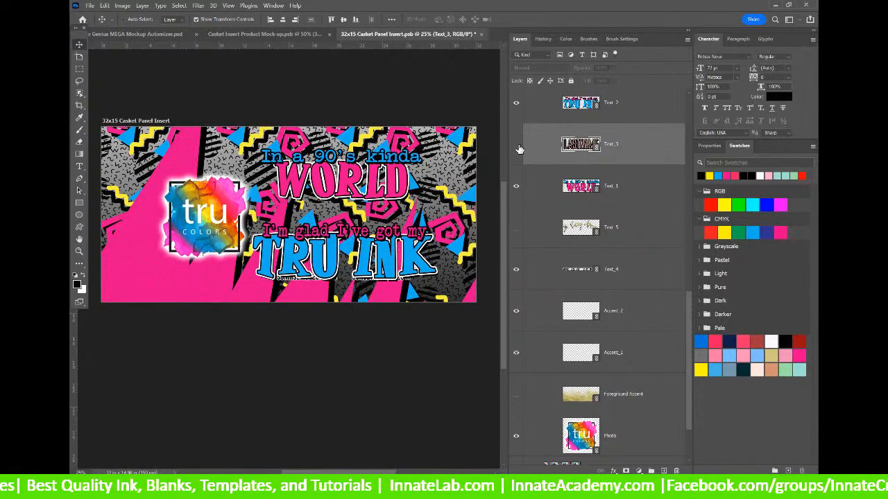
scroll(599, 286, "up", 1)
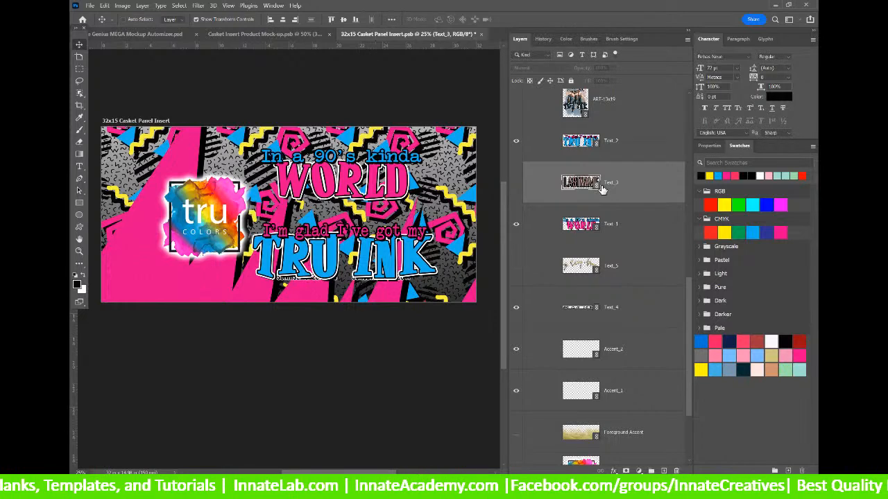
scroll(602, 188, "down", 2)
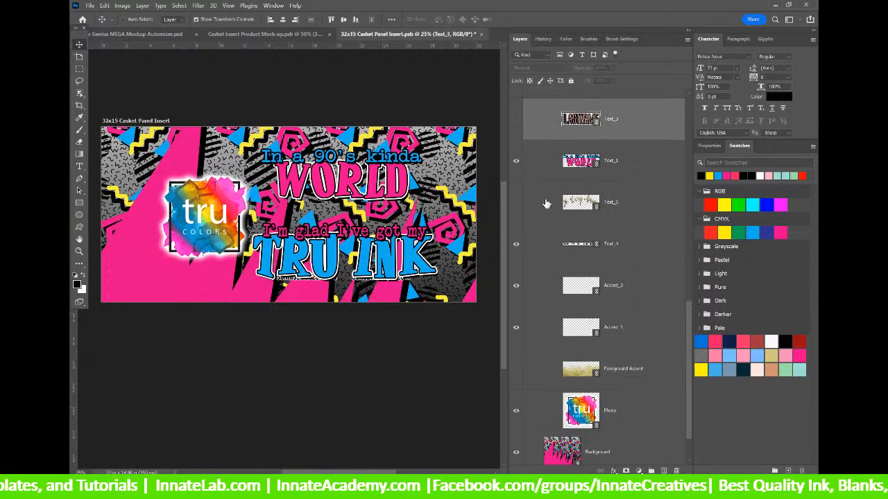
left_click(516, 247)
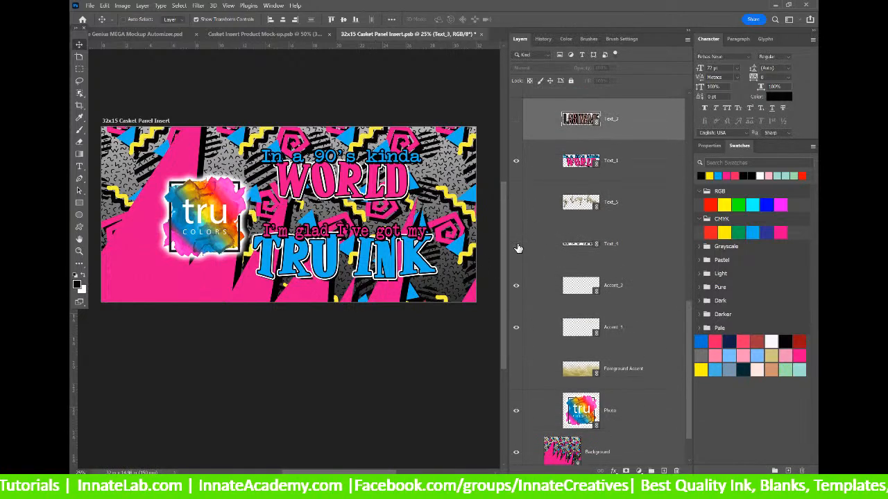
Save the panel insert, recolour the Casket Color layer CMYK magenta, and save the casket mockup.
left_click(482, 34)
left_click(435, 193)
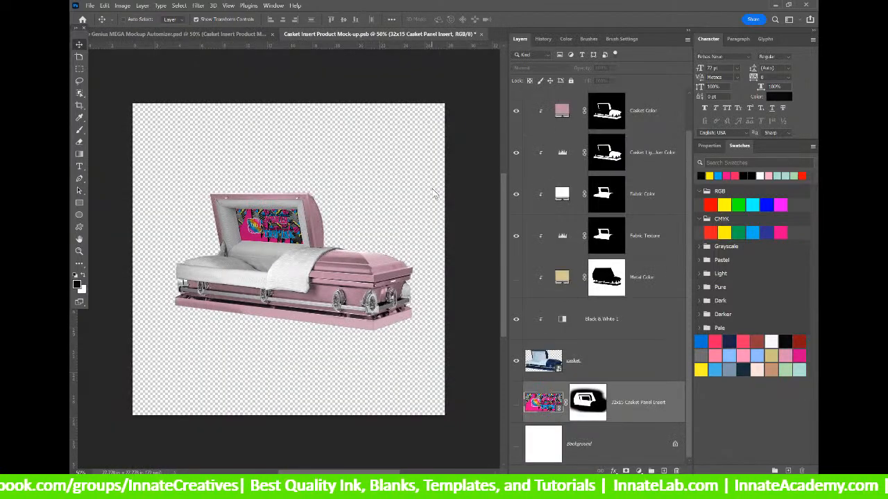
left_click(563, 115)
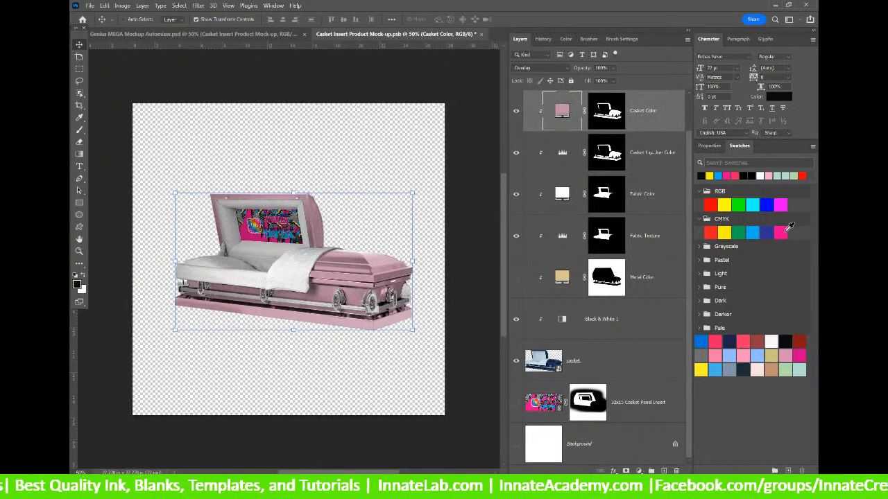
left_click(781, 231)
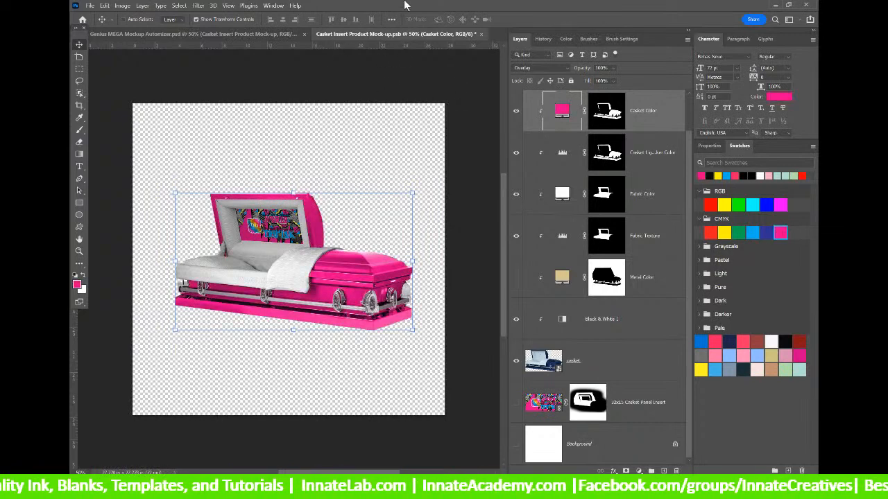
left_click(481, 34)
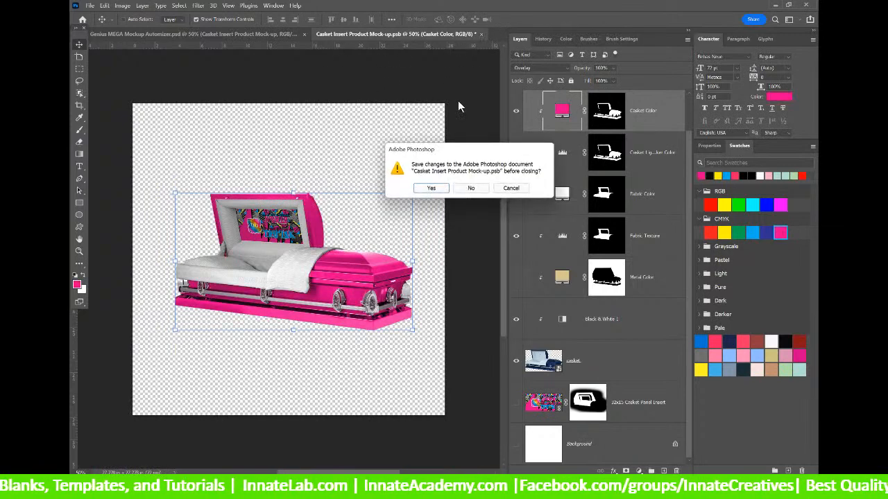
left_click(432, 190)
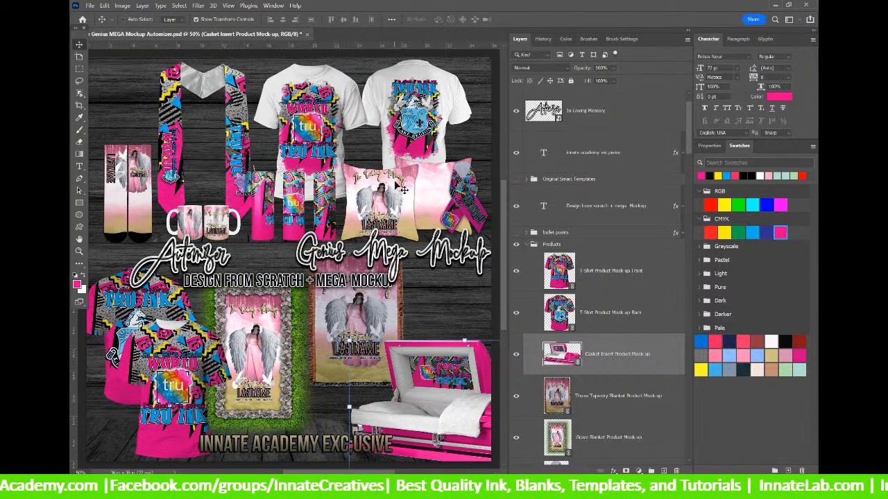
left_click(549, 247)
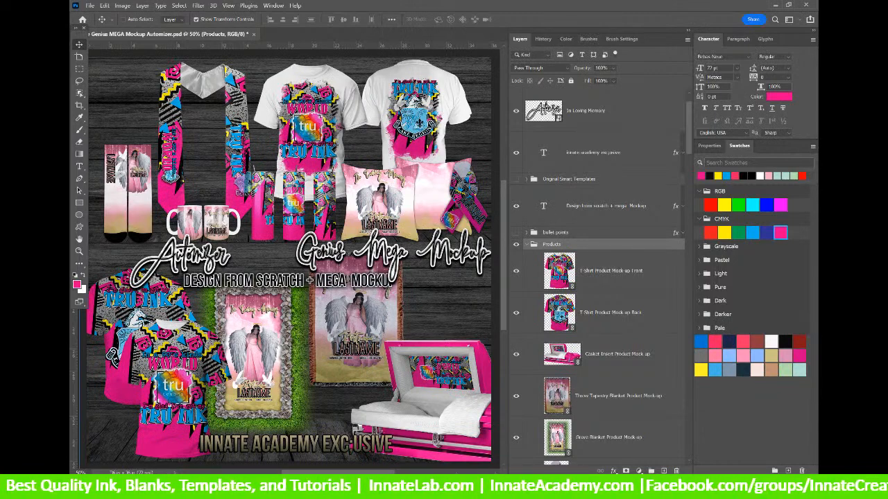
mouse_move(444, 488)
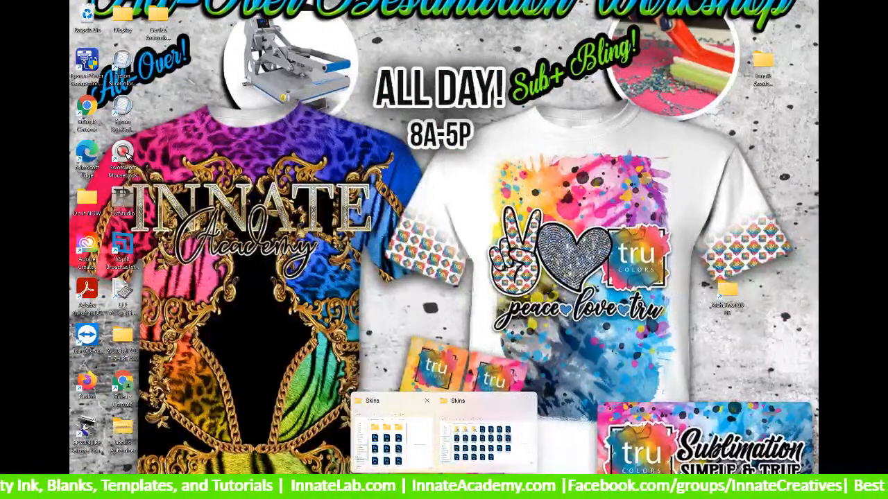
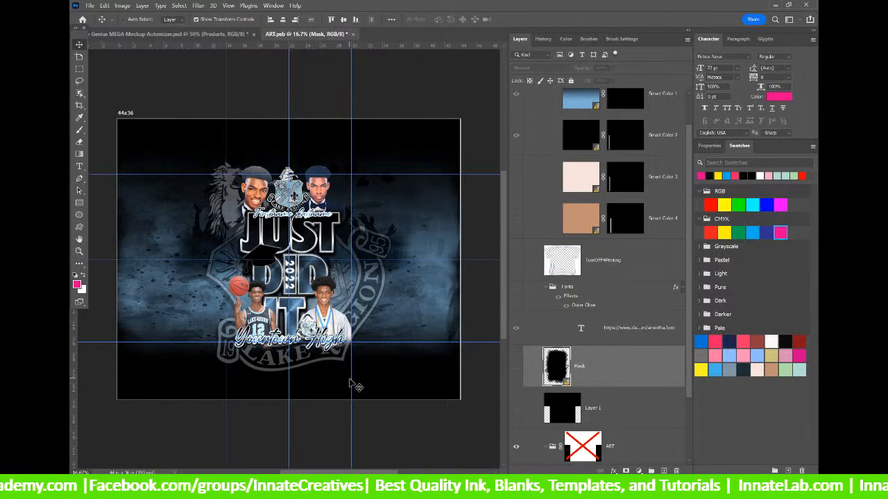
Update all modified content from Smart Color 1 so Smart Color 3 turns yellow and Smart Color 4 black.
left_click_drag(690, 170, 684, 139)
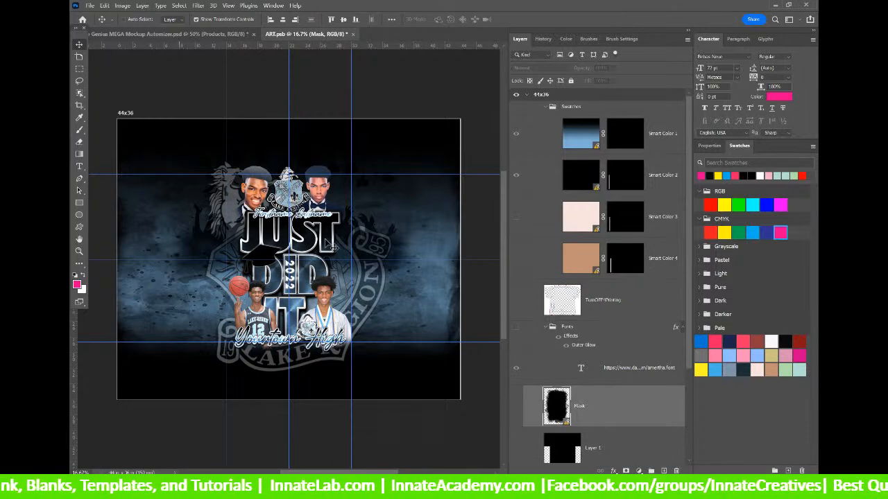
left_click(657, 143)
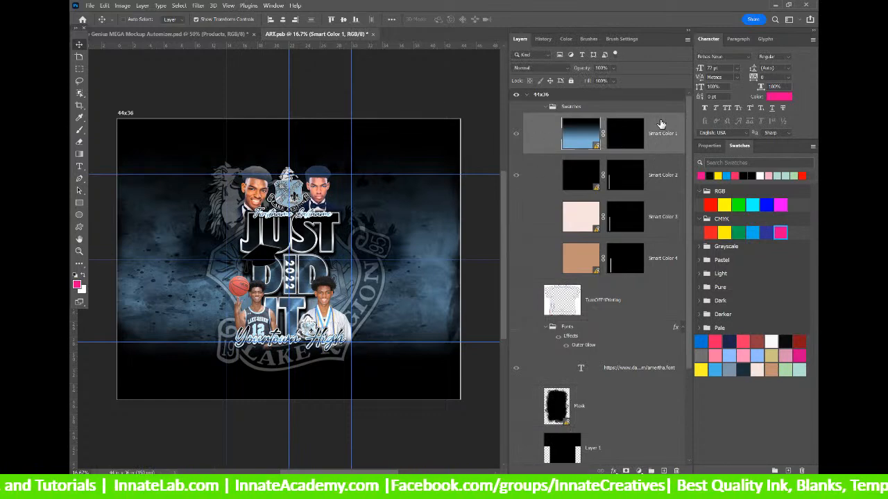
right_click(669, 146)
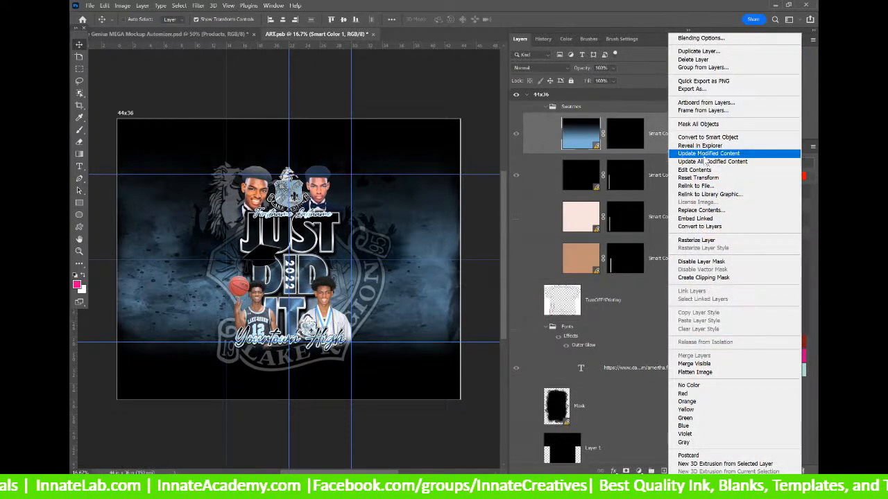
left_click(707, 163)
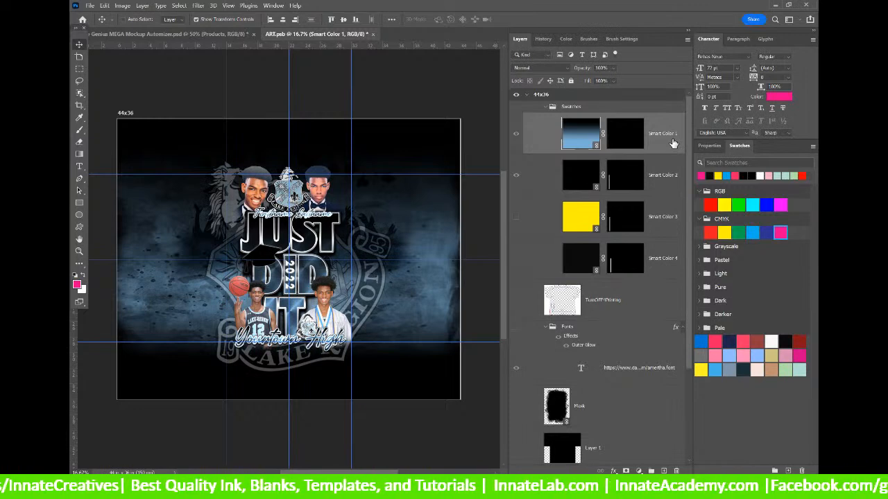
left_click_drag(565, 468, 521, 174)
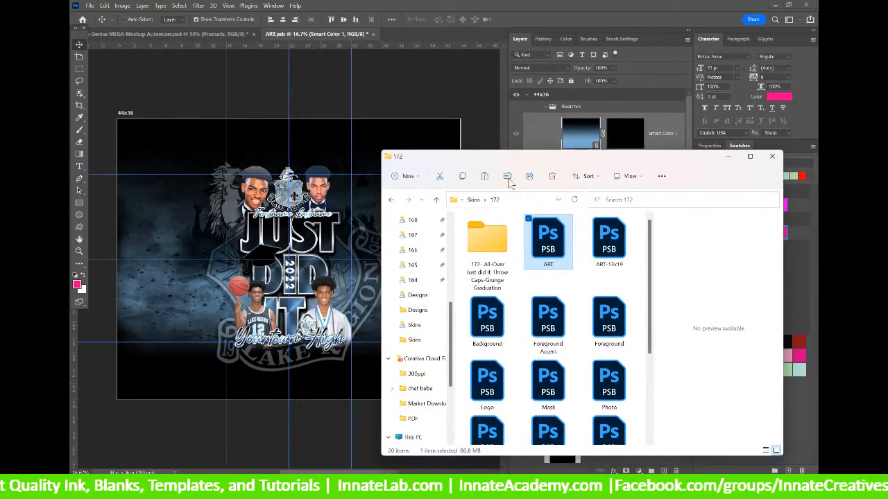
Navigate File Explorer to the Genius Automizer Skins folder.
left_click(474, 200)
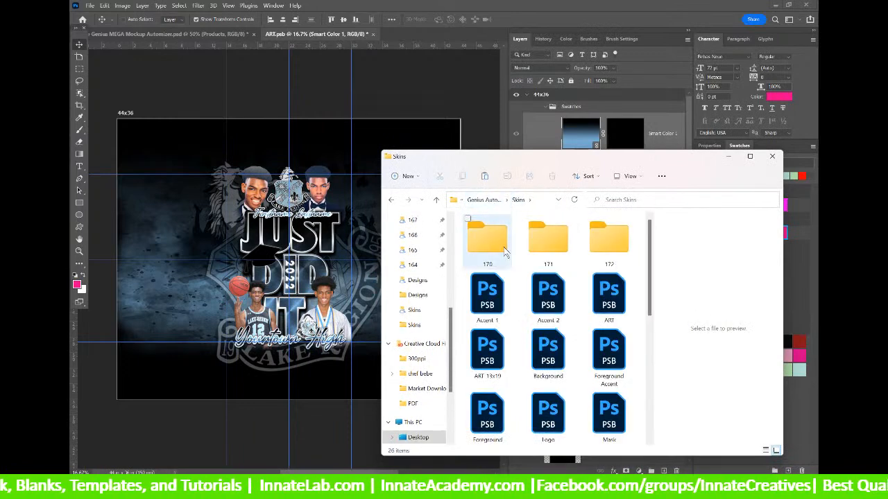
scroll(435, 238, "up", 5)
left_click(435, 238)
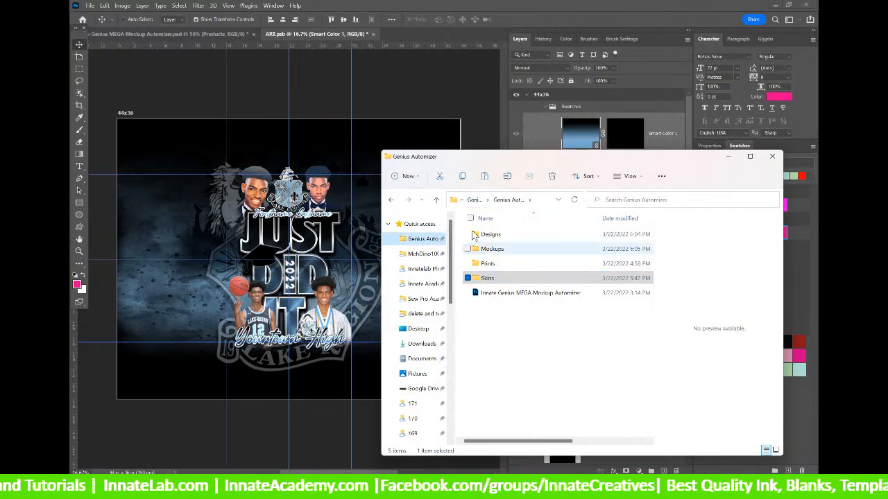
double_click(486, 279)
left_click_drag(522, 162, 672, 124)
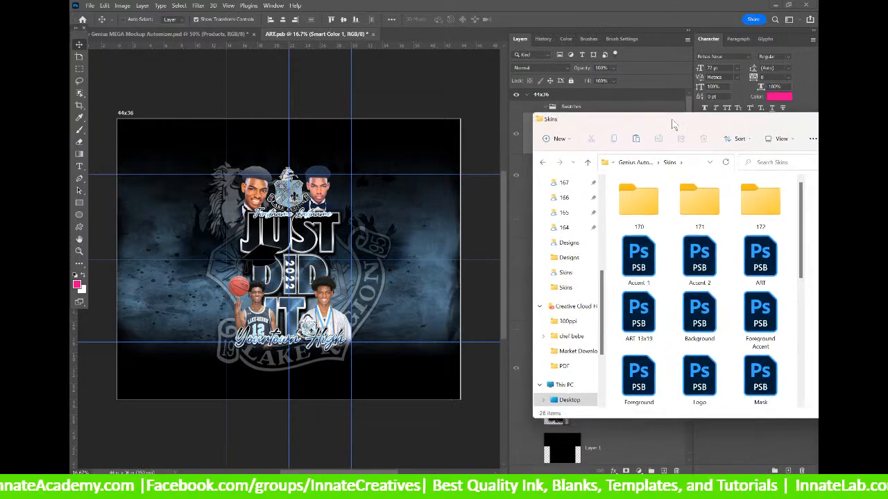
Select the Smart Color 1 to 4 files, then close the Explorer window.
scroll(693, 208, "down", 4)
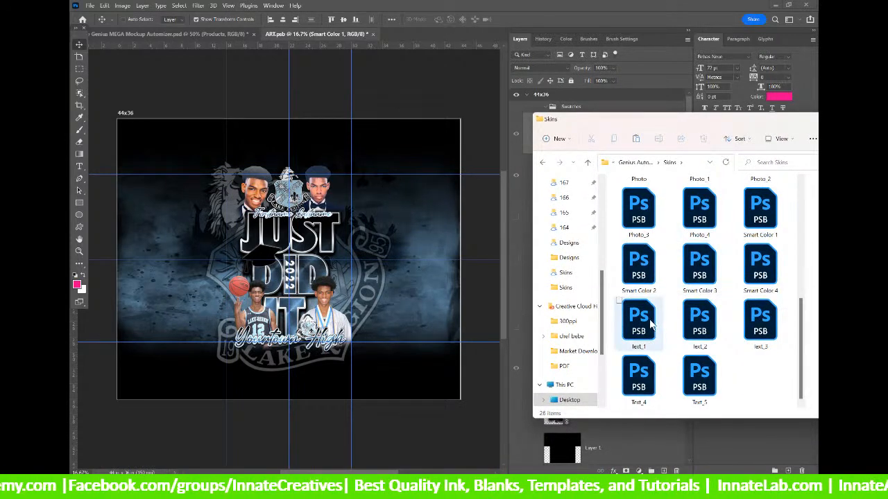
left_click(757, 211)
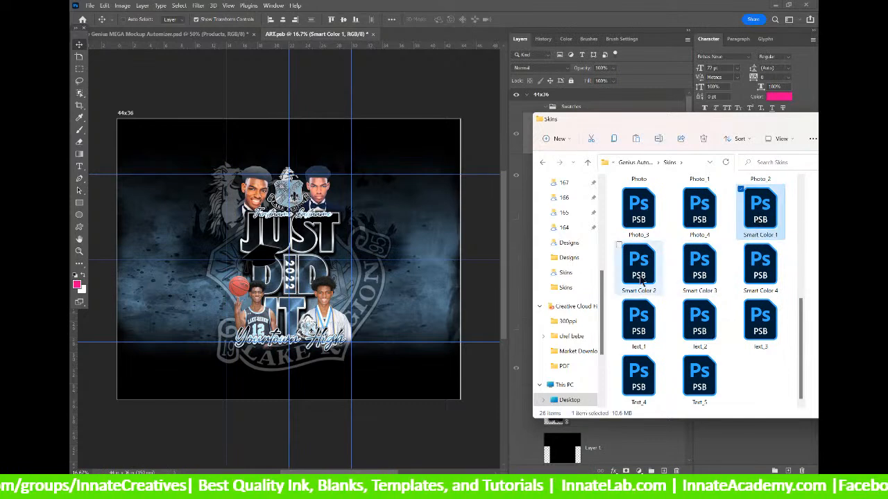
left_click(639, 278, "ctrl")
left_click(693, 284, "ctrl")
left_click(763, 278, "ctrl")
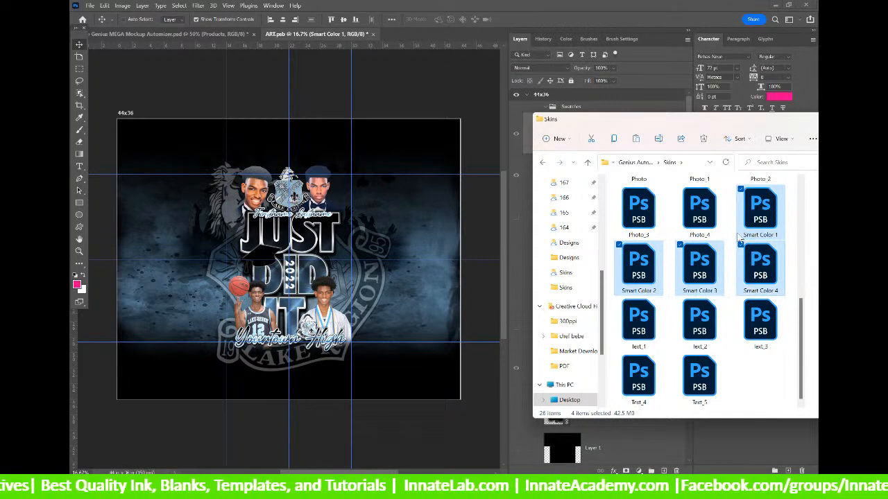
left_click_drag(689, 116, 364, 167)
left_click(598, 172)
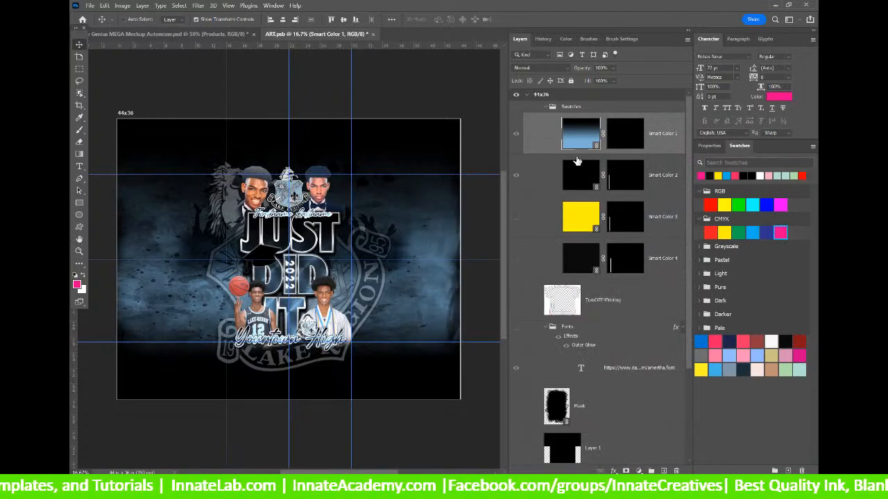
Open the Smart Color 1 smart object and duplicate its LR gradient layer.
double_click(583, 145)
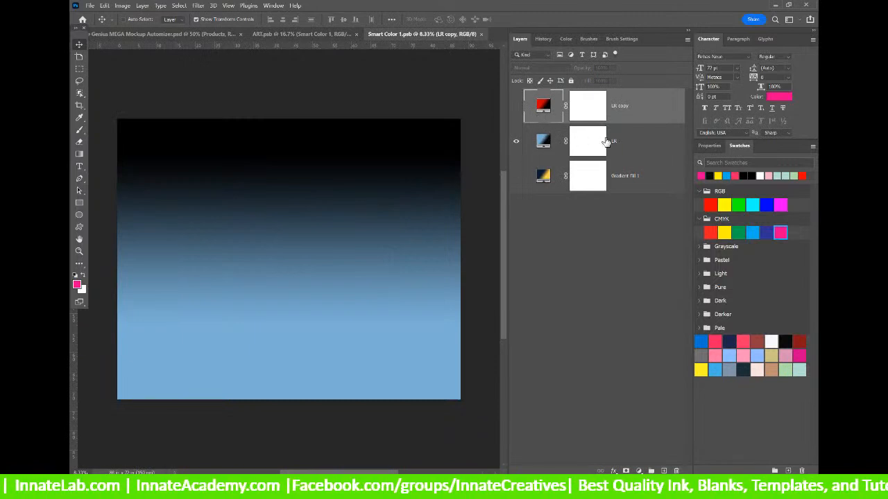
left_click(615, 142)
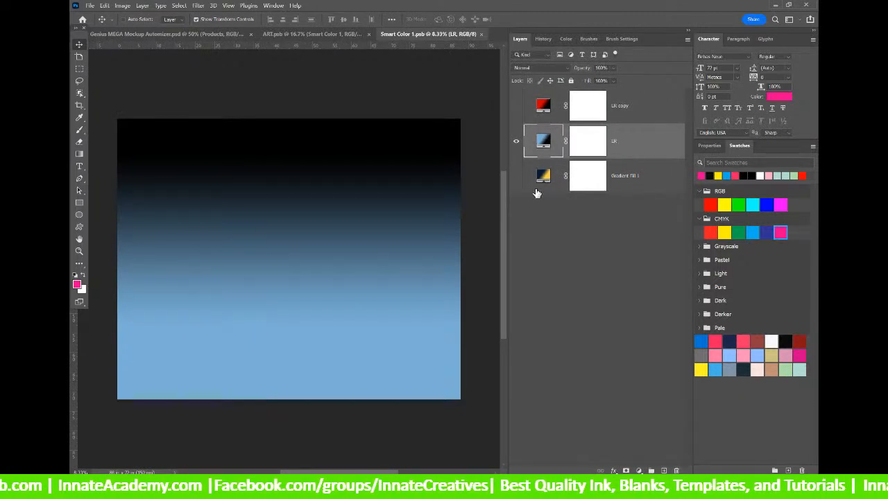
right_click(662, 141)
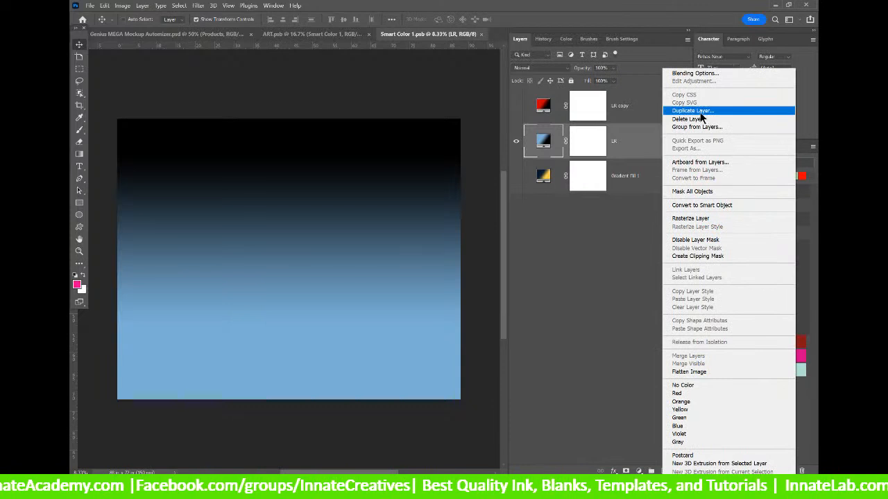
left_click(687, 109)
left_click(525, 138)
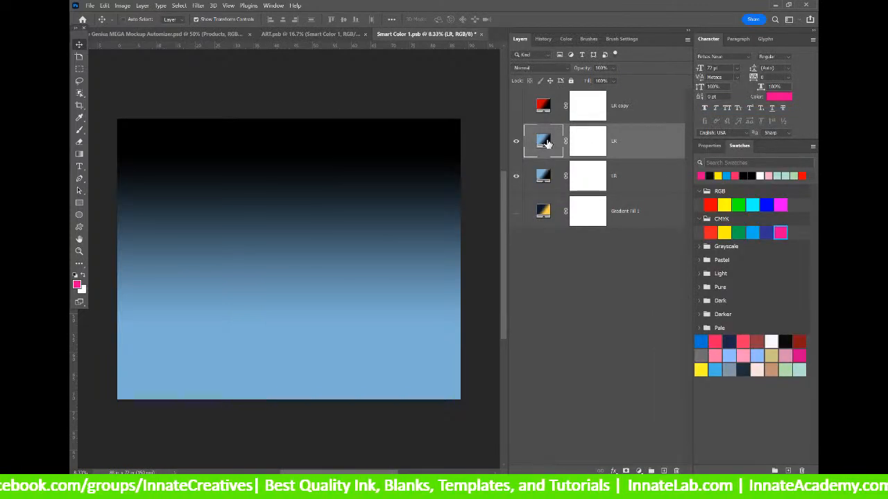
Set the LR gradient fill to run from pink to blue, then save Smart Color 1.
double_click(543, 141)
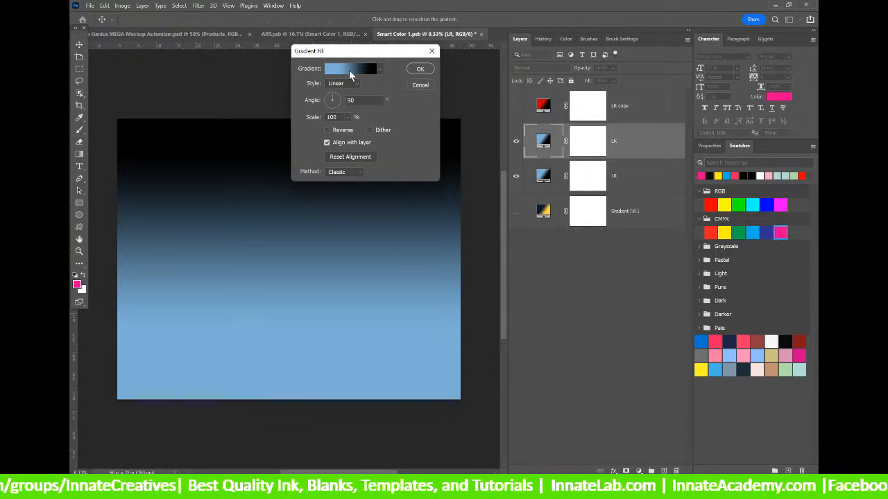
left_click(349, 70)
left_click(200, 251)
left_click(780, 232)
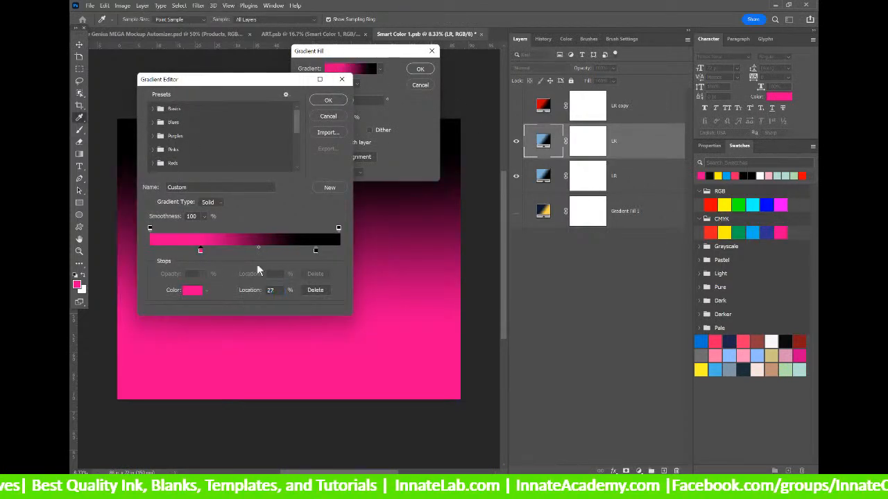
left_click(316, 252)
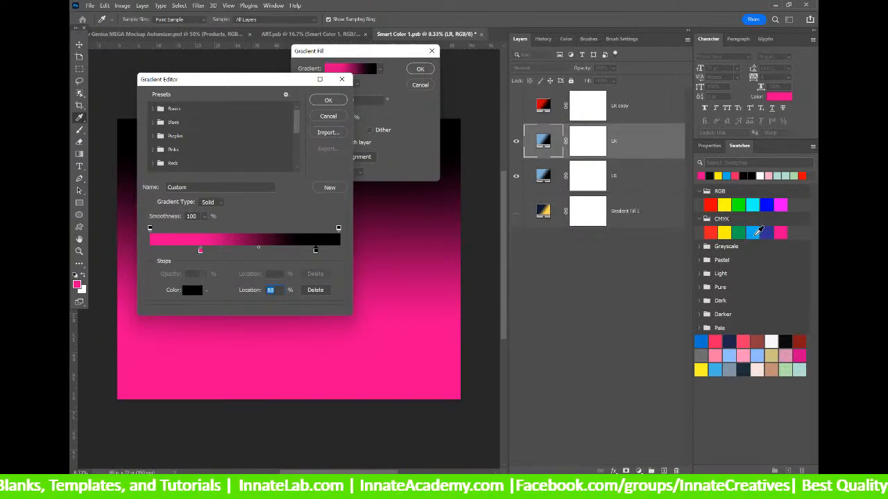
left_click(755, 233)
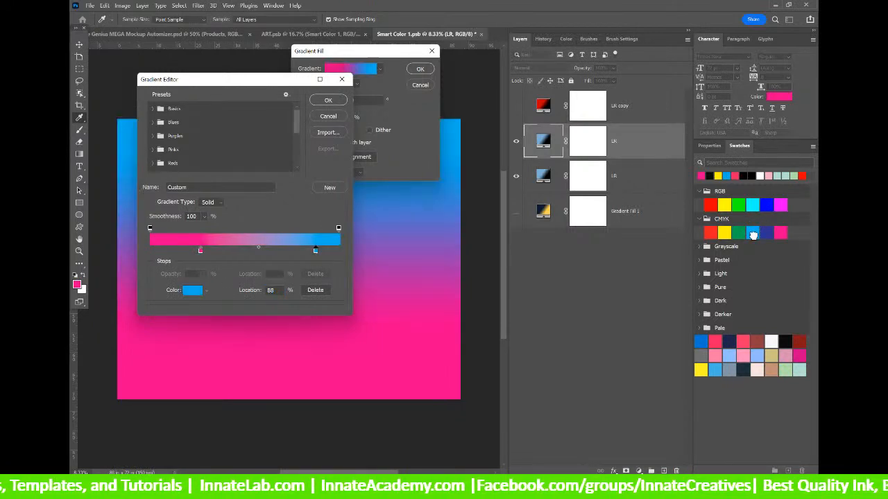
left_click(328, 100)
left_click(419, 68)
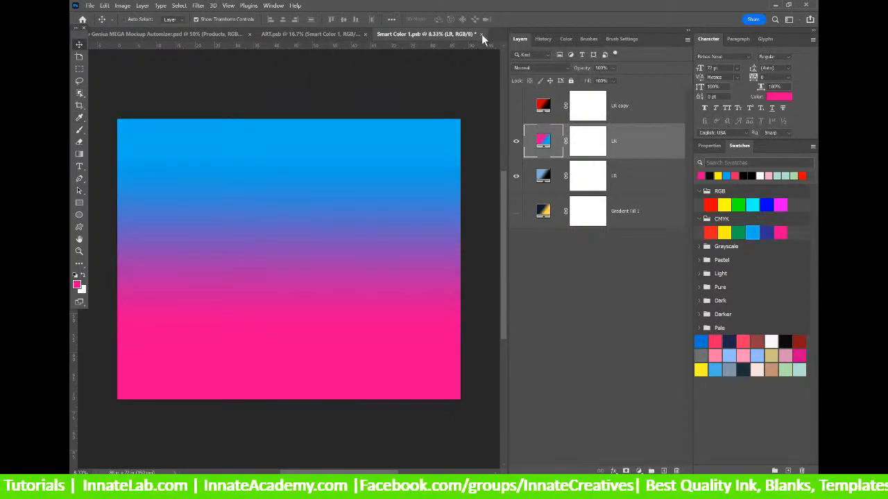
left_click(481, 34)
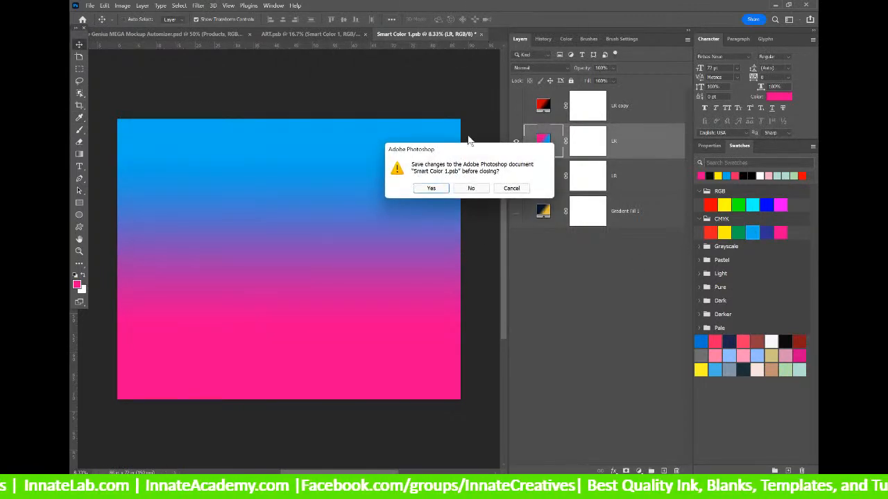
left_click(431, 189)
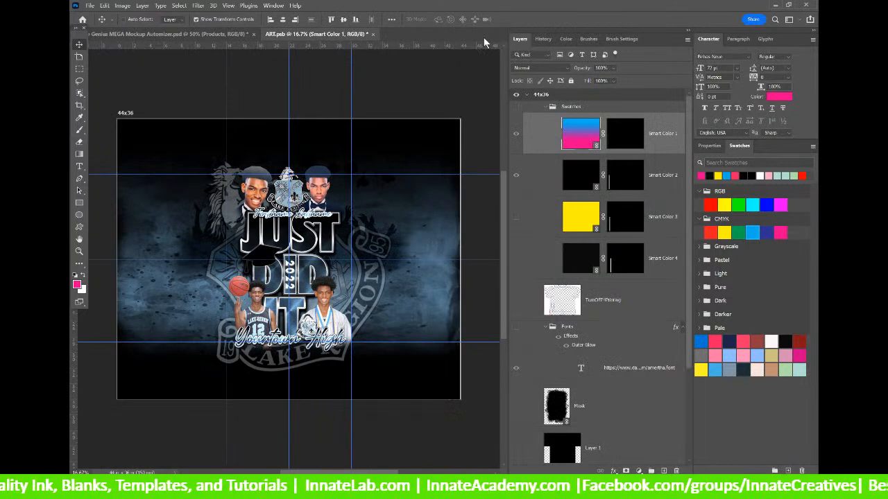
Open the Background smart object and refresh Smart Color 1 with the new gradient.
left_click(595, 193)
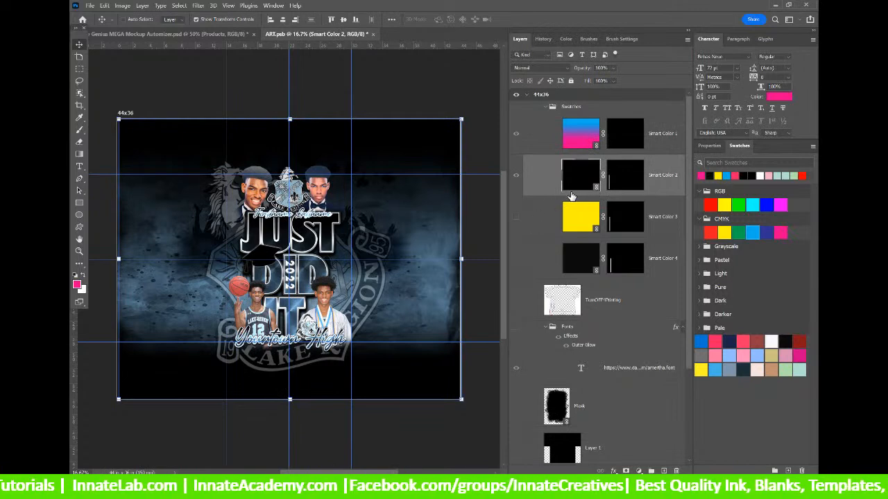
scroll(575, 250, "down", 5)
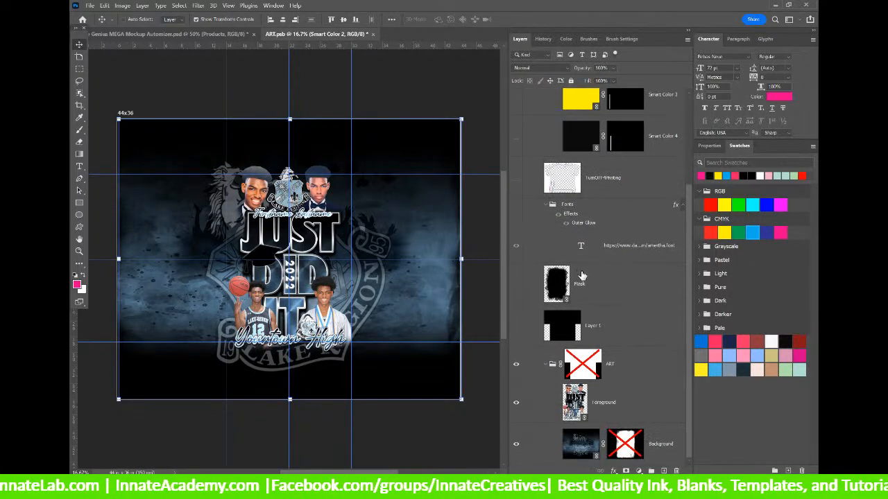
left_click(580, 447)
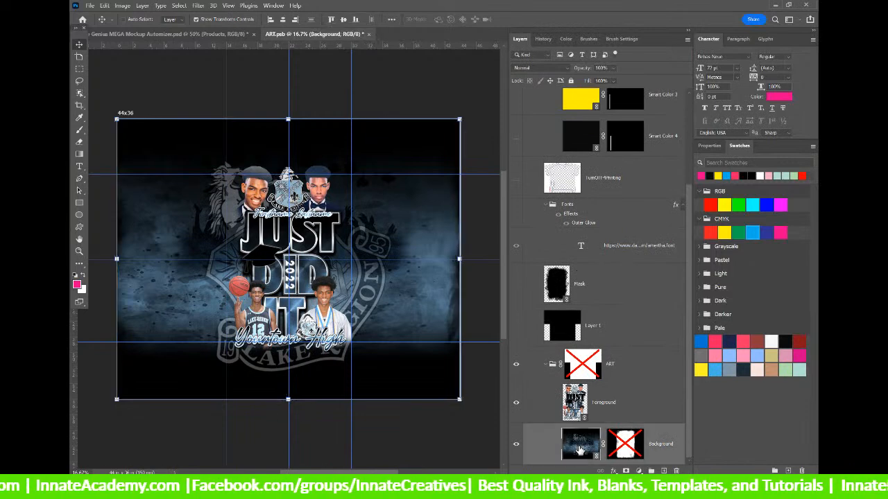
double_click(579, 444)
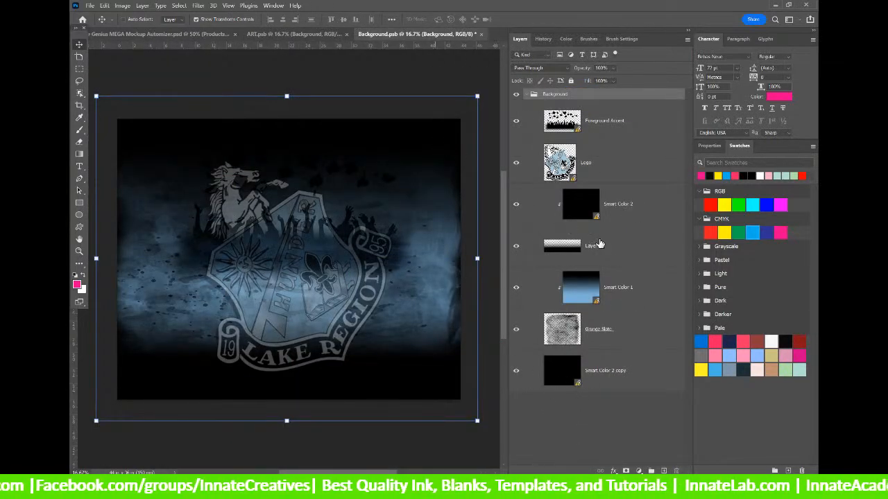
left_click(658, 296)
right_click(658, 296)
left_click(678, 160)
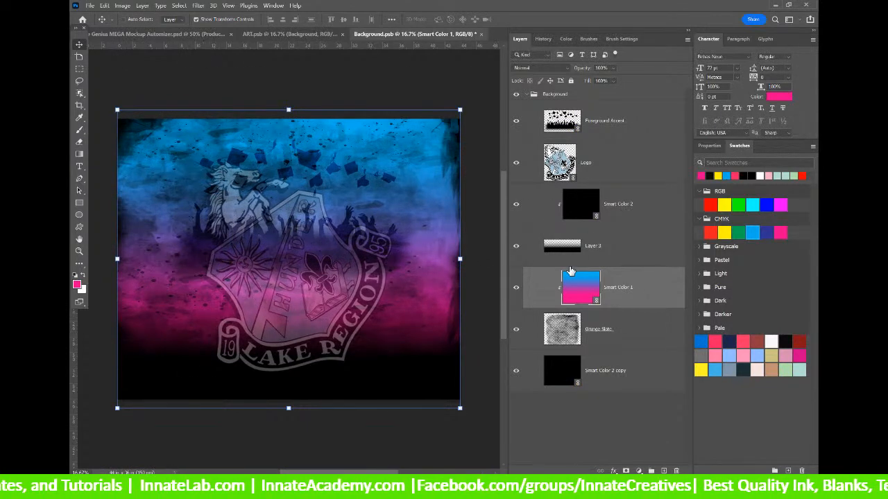
Duplicate the Smart Color 2 layer, fill it yellow, and save Smart Color 2.
double_click(580, 210)
right_click(604, 113)
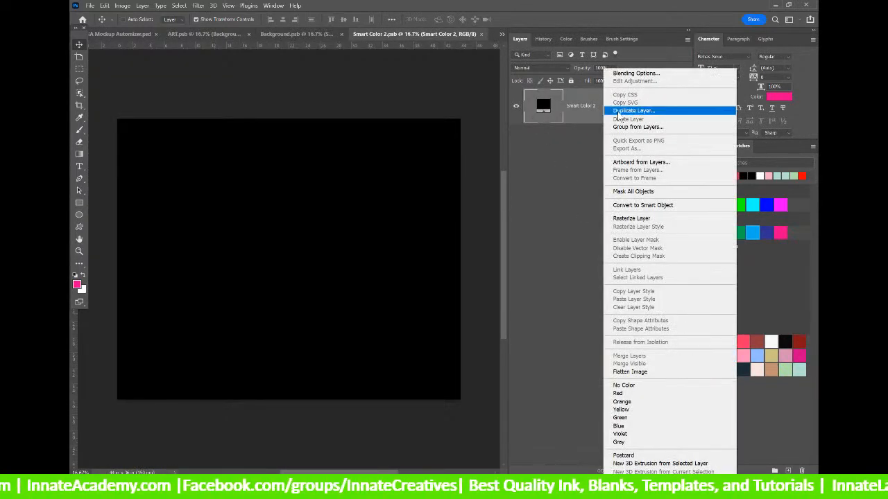
left_click(619, 110)
left_click(520, 136)
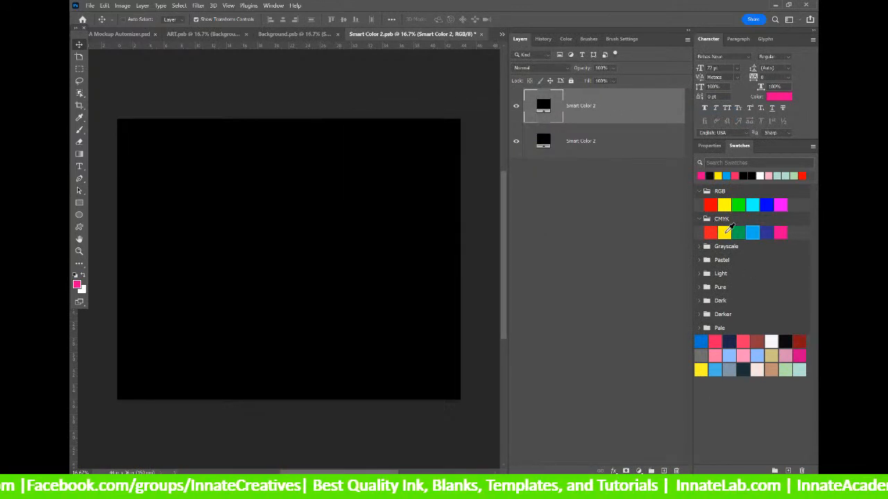
left_click(724, 232)
left_click(481, 34)
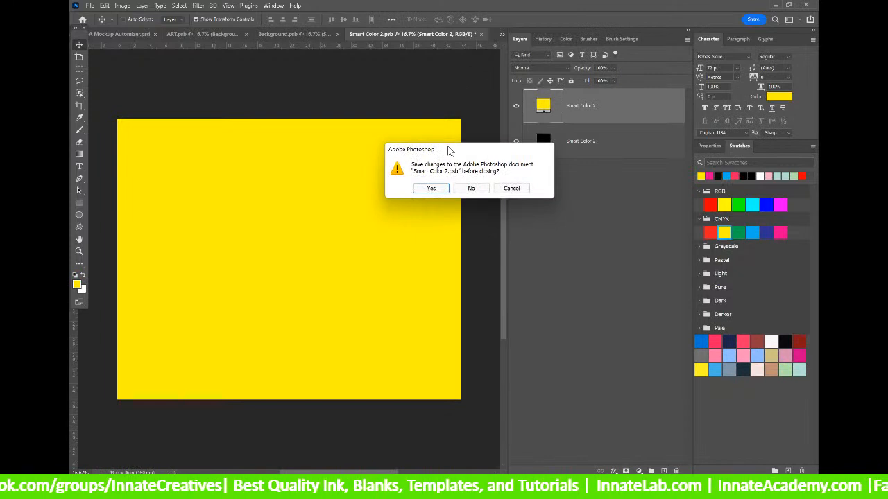
left_click(430, 188)
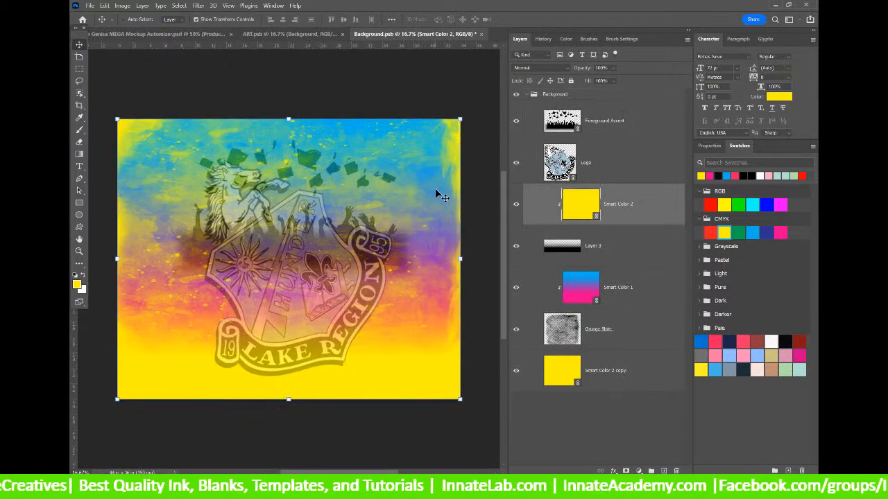
Save Background.psb back into the ART artwork.
left_click(612, 172)
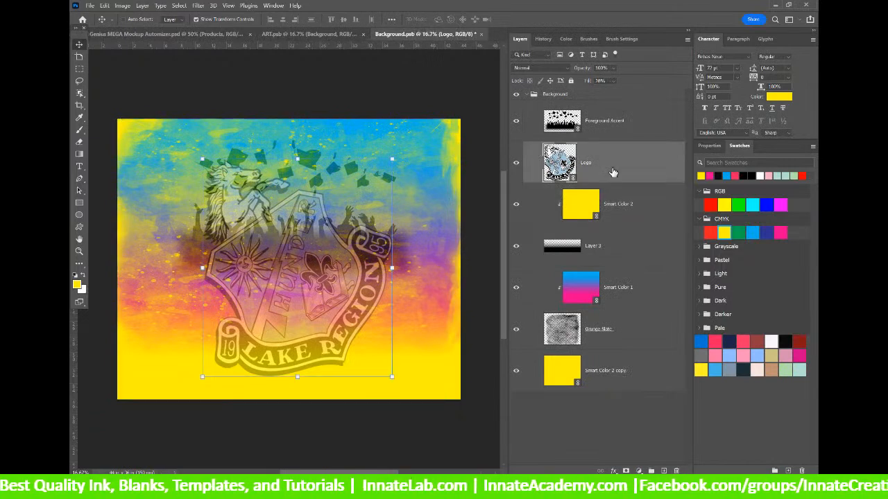
left_click(482, 34)
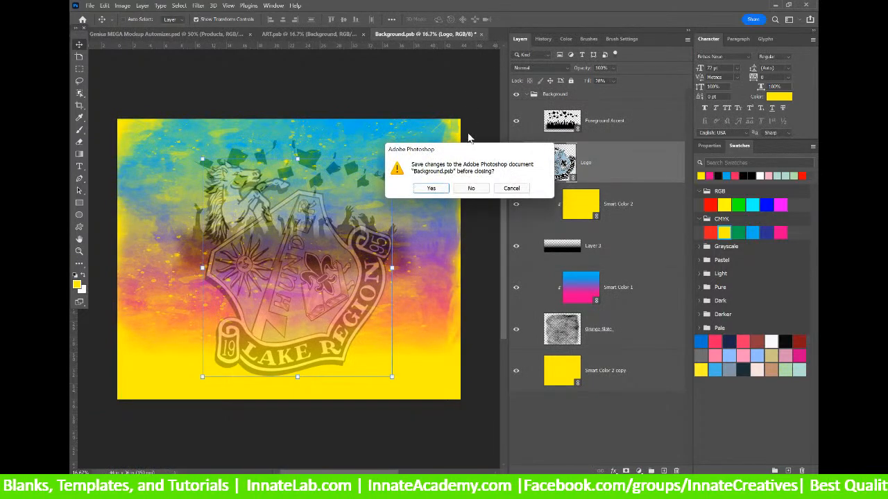
left_click(430, 188)
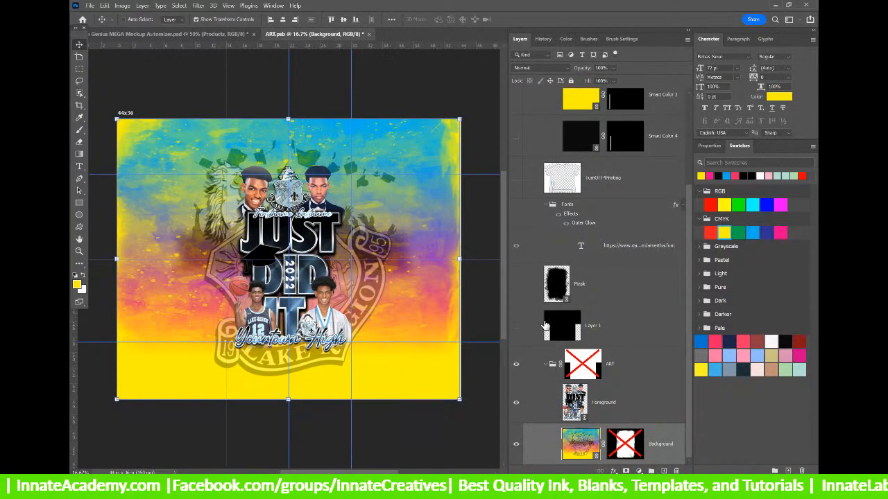
Open Foreground, update Text_1's modified Smart Color content, and save Text_1.
left_click(586, 408)
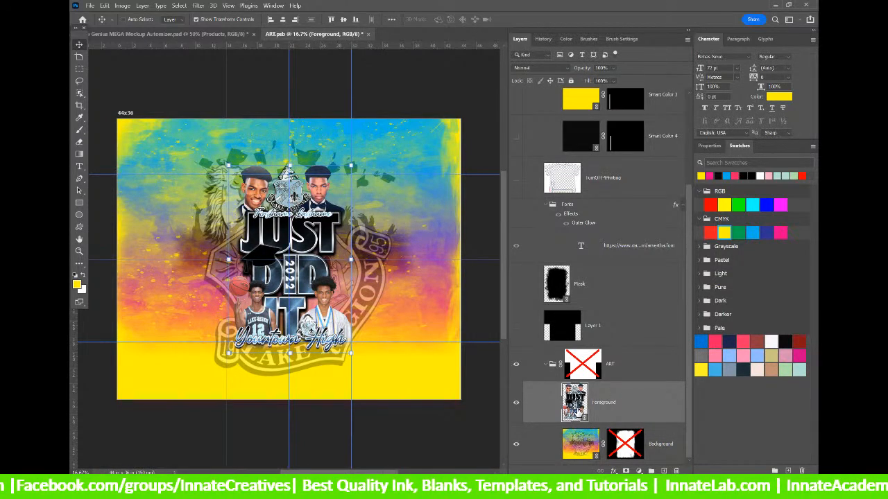
double_click(575, 403)
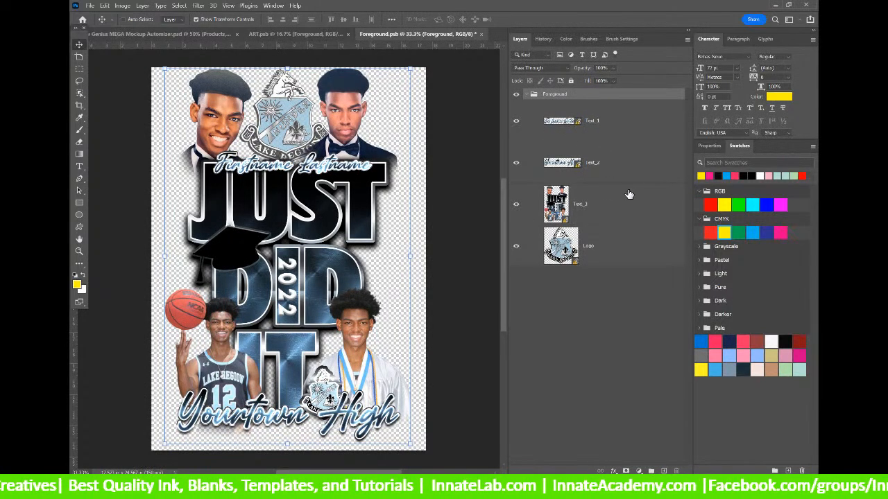
double_click(565, 125)
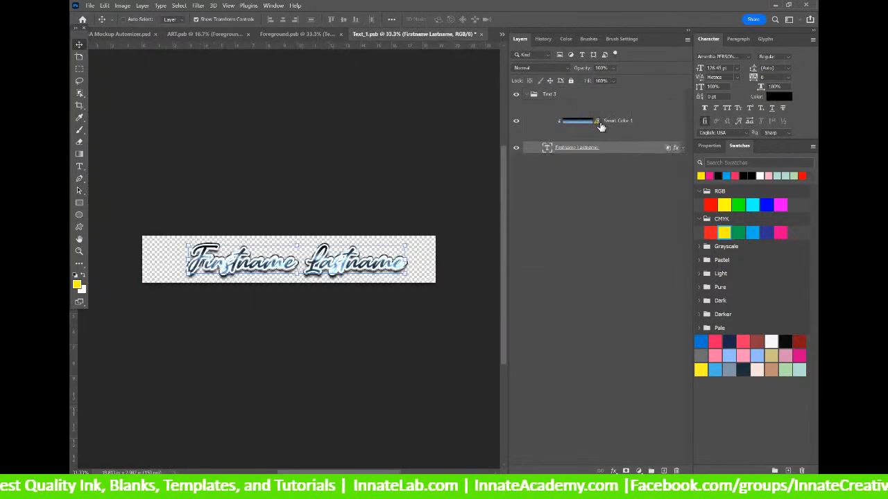
right_click(636, 124)
left_click(710, 160)
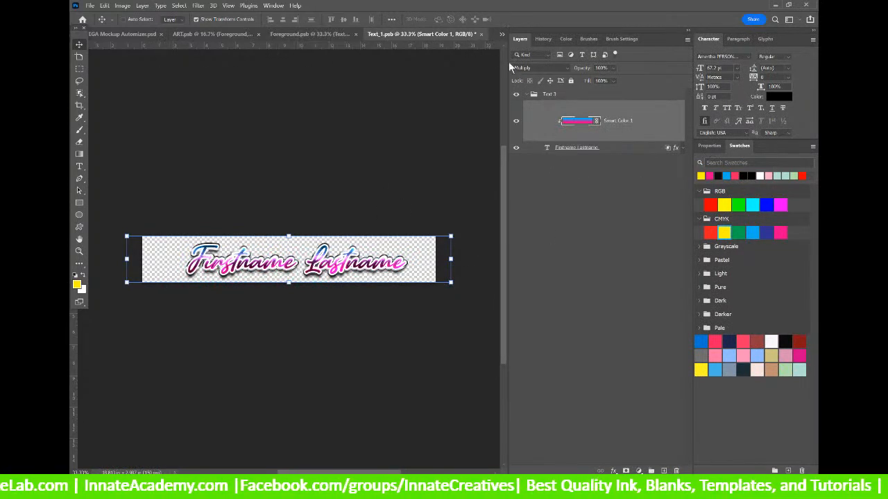
left_click(482, 35)
left_click(441, 192)
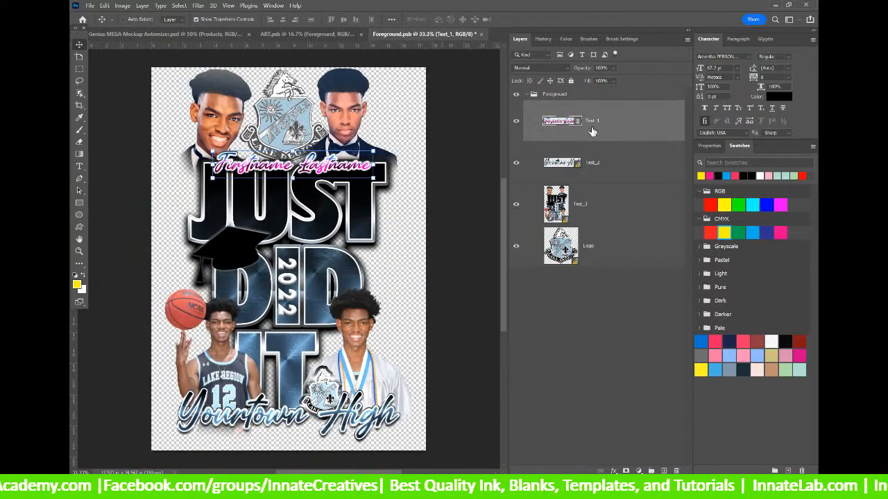
Update Text_2's Smart Color 1 to the pink gradient and save Text_2.
double_click(561, 162)
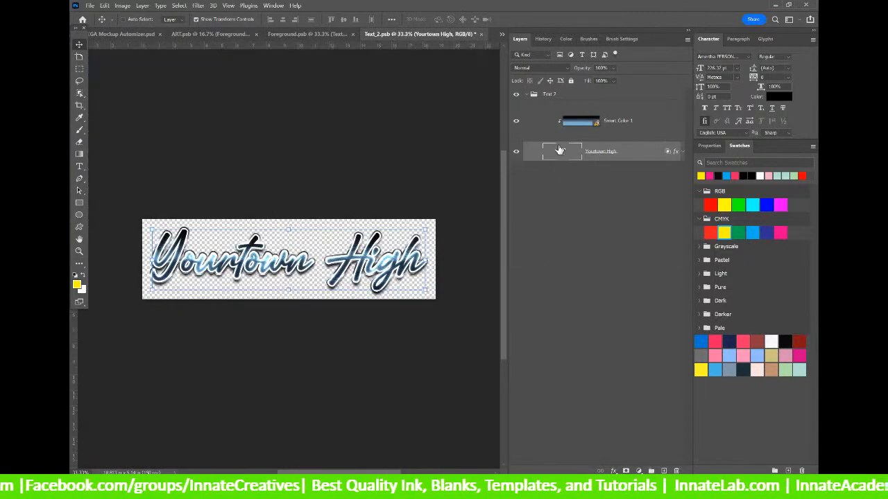
right_click(652, 120)
left_click(706, 163)
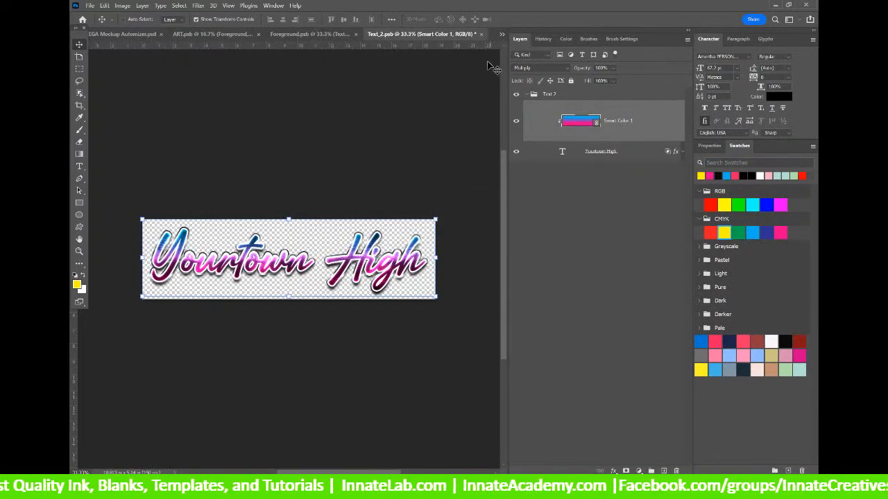
left_click(481, 34)
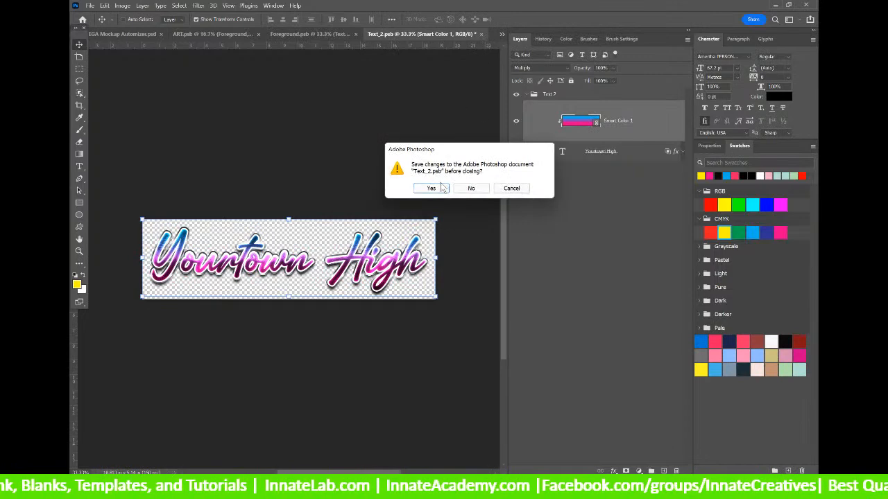
left_click(440, 189)
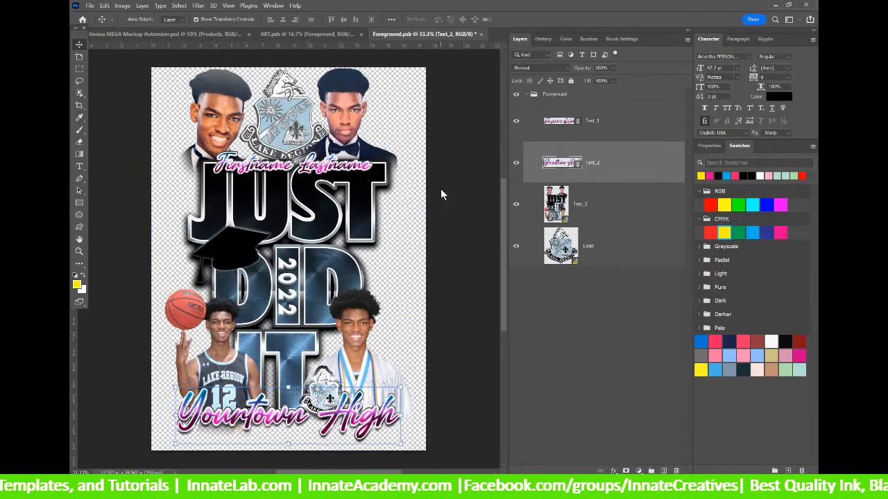
left_click(557, 207)
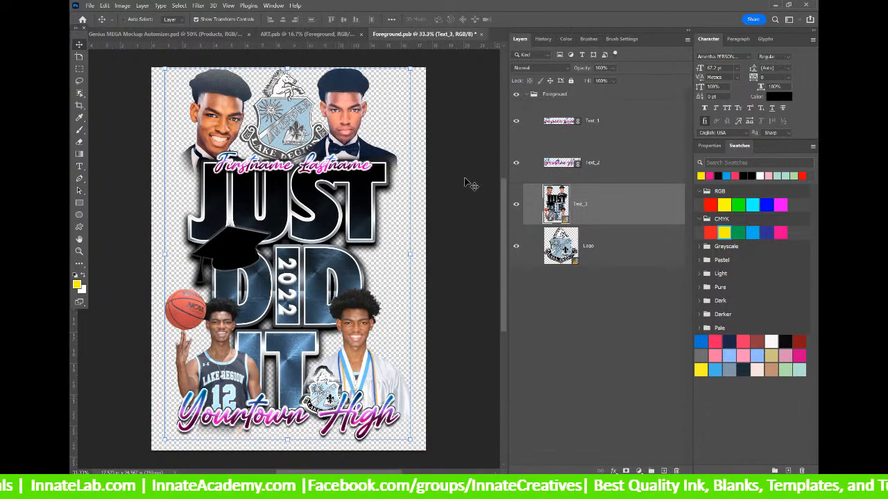
Update Text_3.psb's Smart Color 1 so JUST DID IT turns blue-to-pink, then save.
double_click(562, 212)
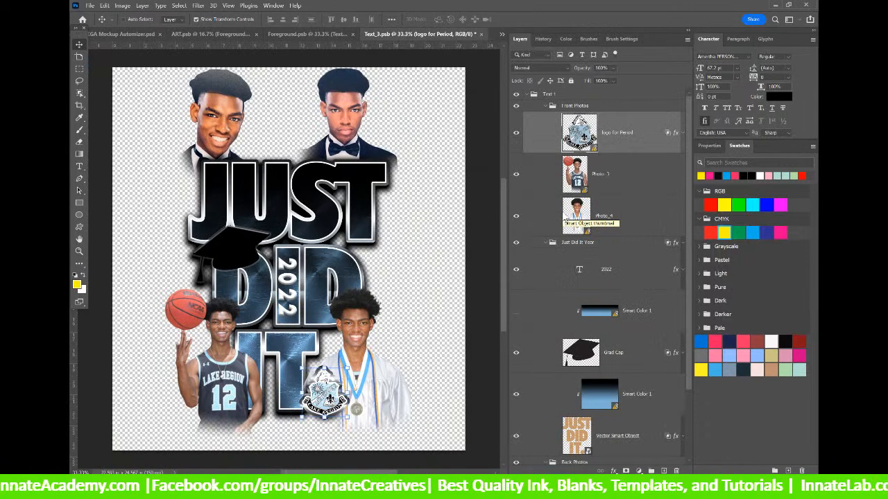
scroll(565, 221, "down", 2)
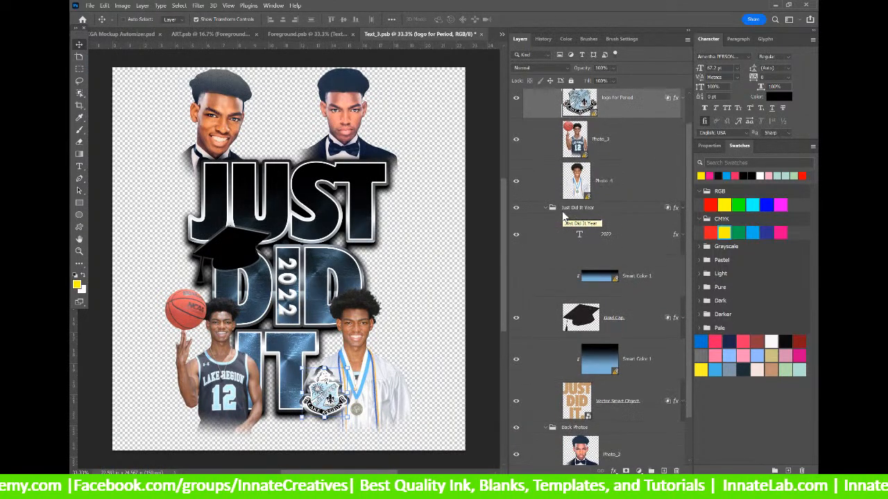
right_click(647, 245)
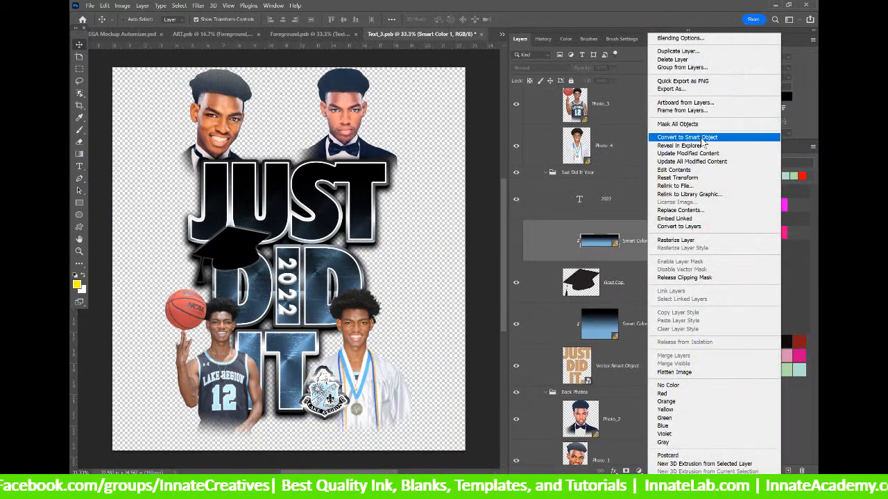
left_click(703, 161)
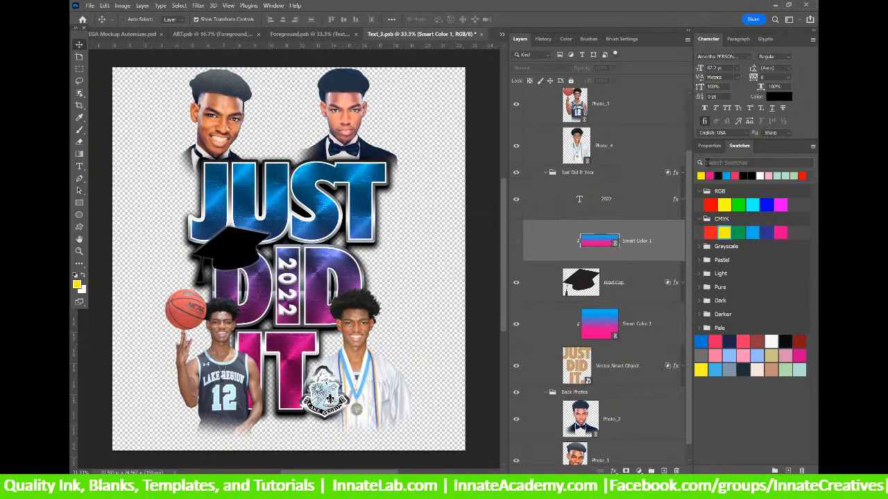
scroll(566, 149, "up", 3)
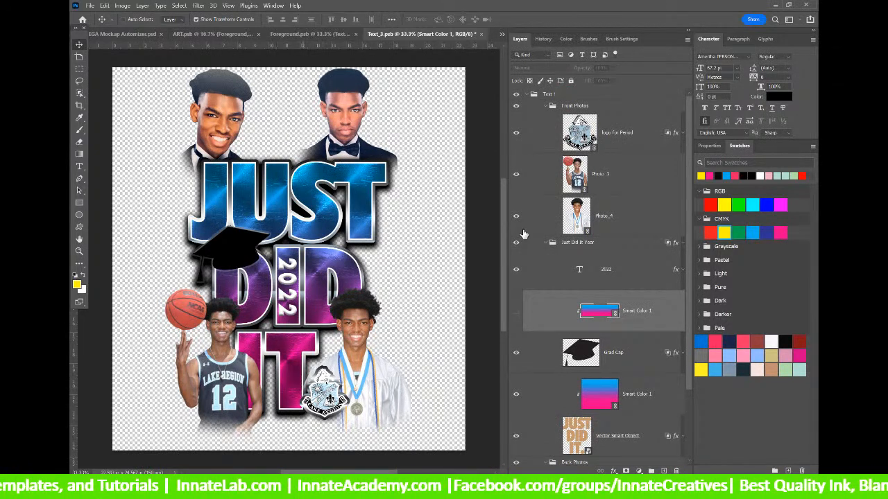
scroll(269, 144, "down", 2)
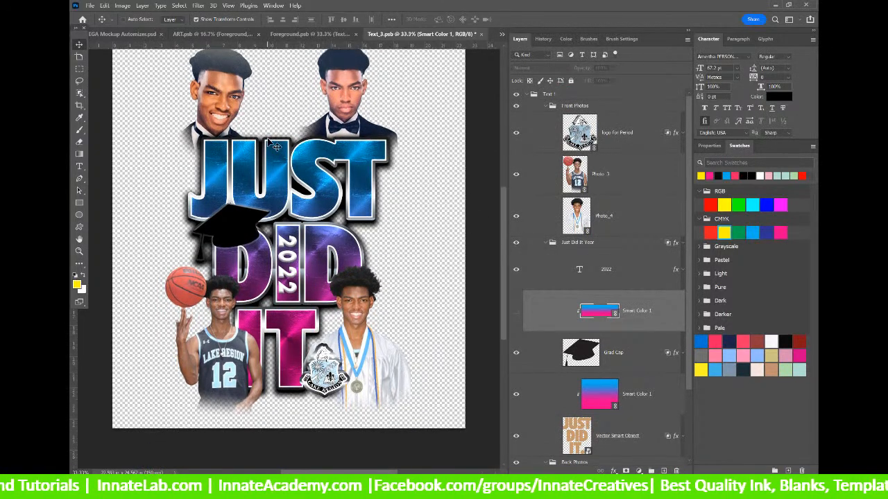
scroll(428, 54, "up", 2)
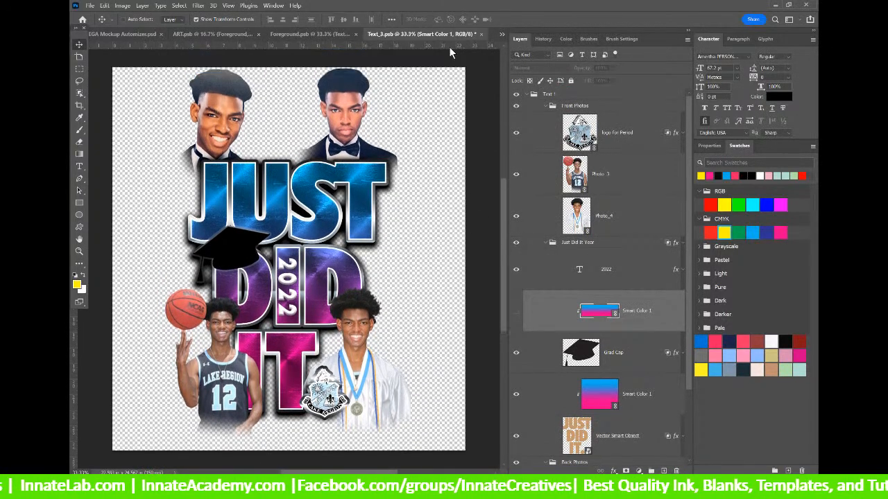
left_click(482, 34)
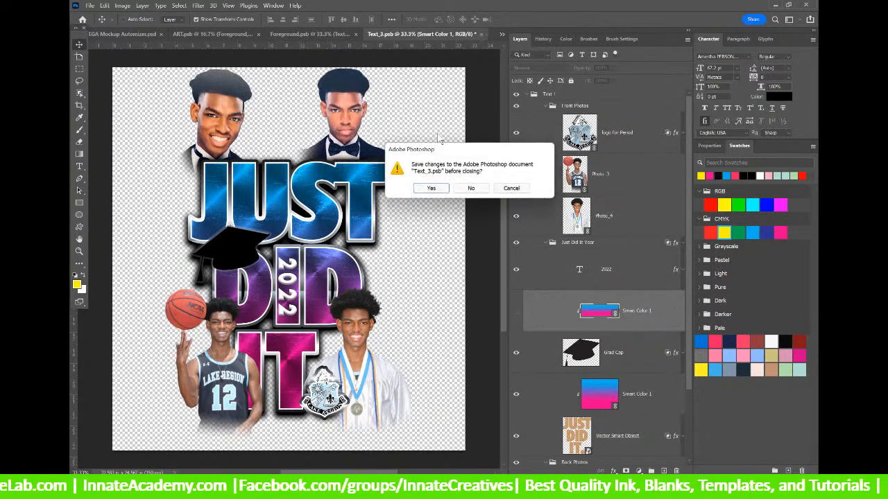
left_click(431, 188)
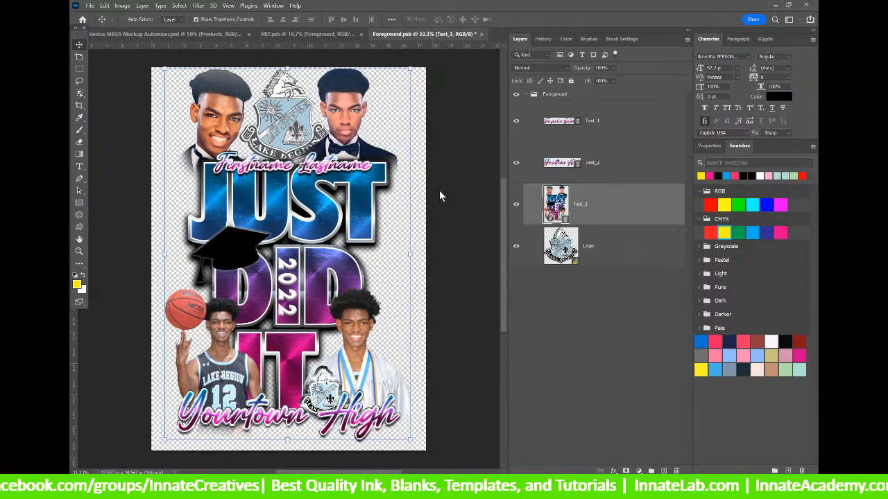
Open the Logo smart object to inspect it, then close it.
left_click(610, 244)
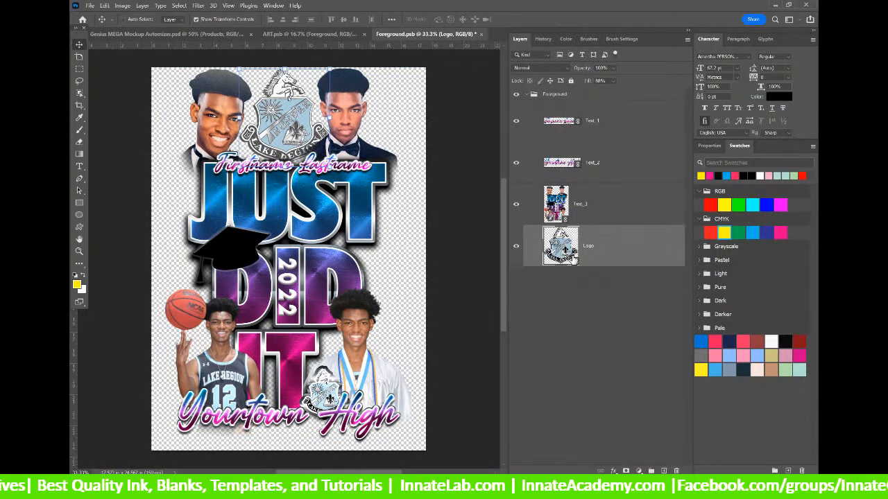
double_click(563, 251)
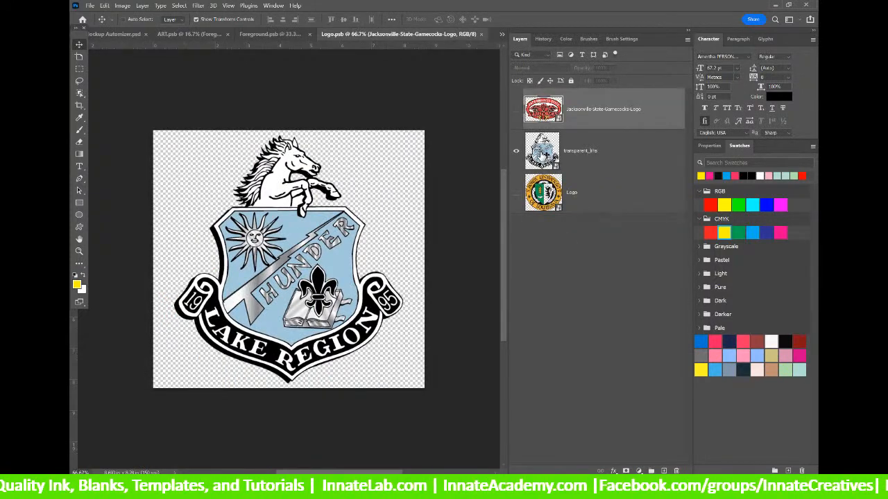
left_click(482, 35)
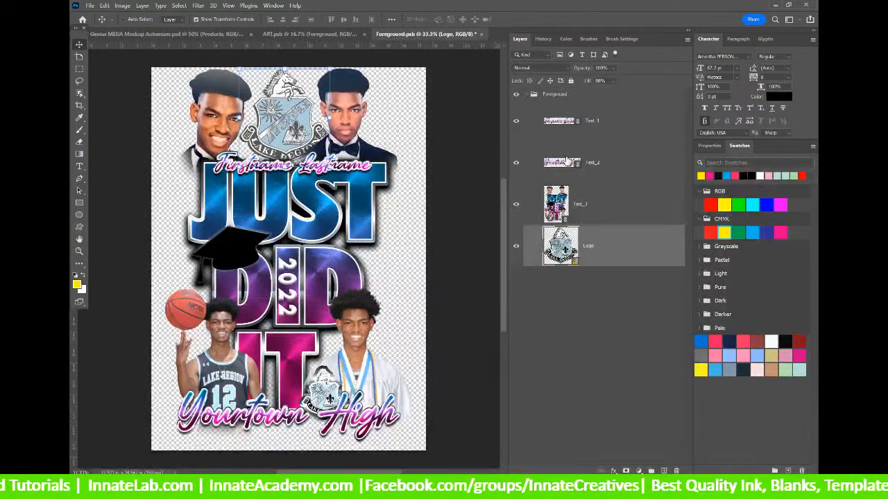
Save and close Foreground.psb and then ART.psb.
left_click(481, 34)
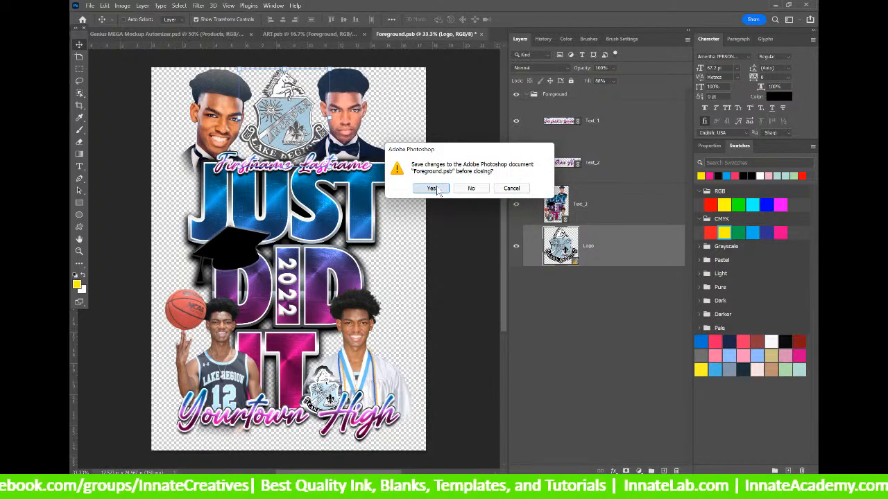
left_click(437, 190)
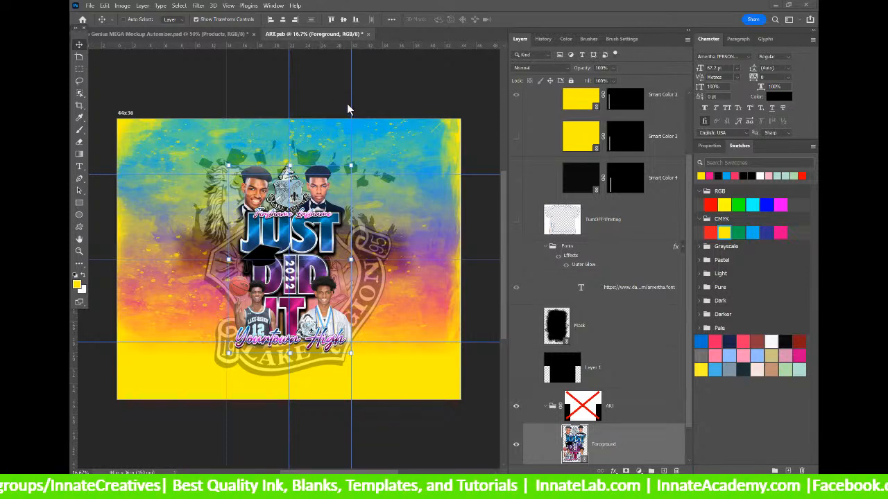
left_click(369, 35)
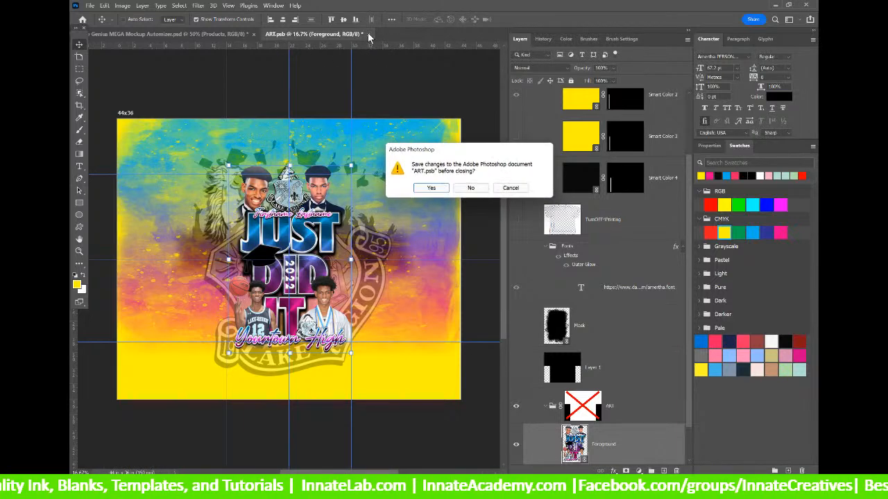
left_click(433, 187)
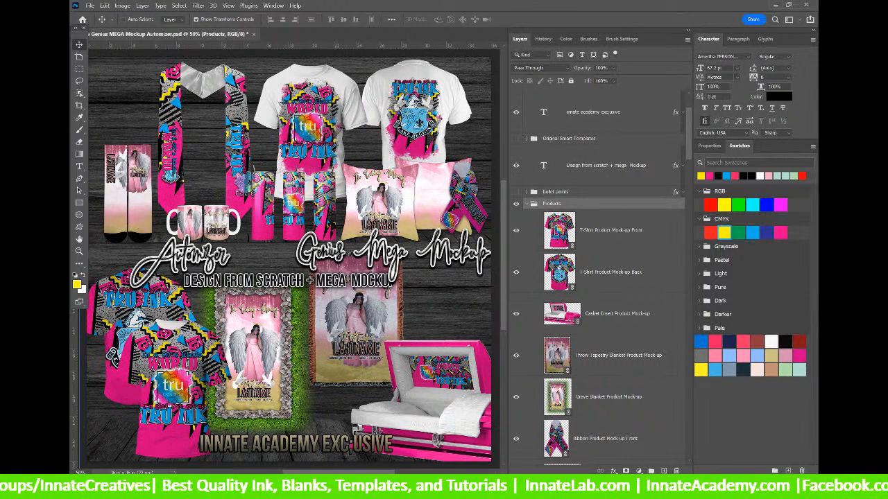
Open folder 172 in Skins and select all 19 PSB files from ART to Text_5.
key("alt+Tab")
left_click(525, 221)
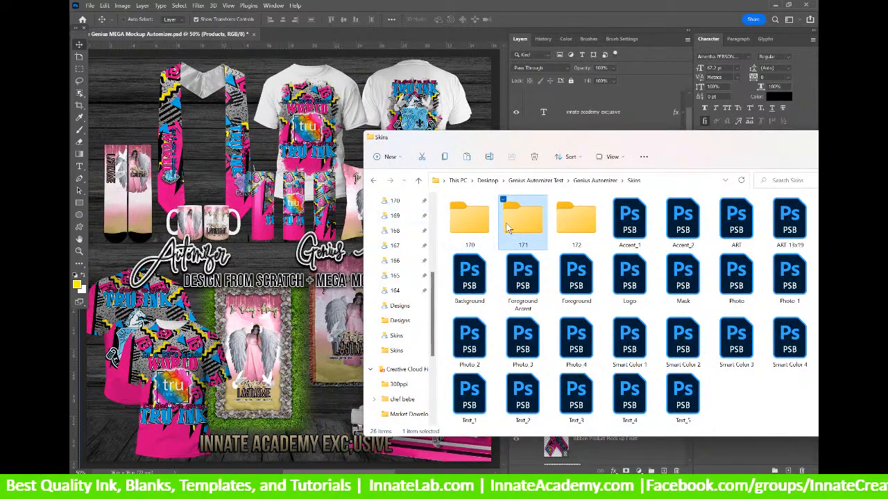
left_click(573, 223)
double_click(573, 224)
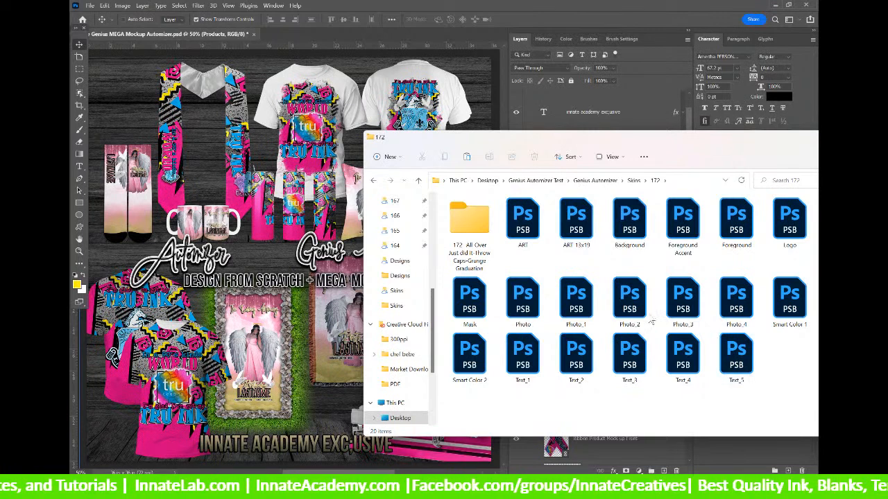
left_click(510, 214)
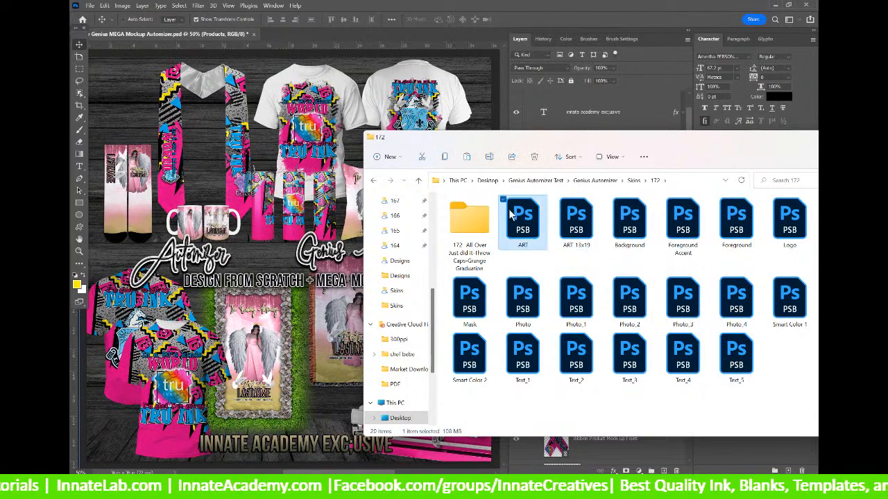
left_click(735, 359, "shift")
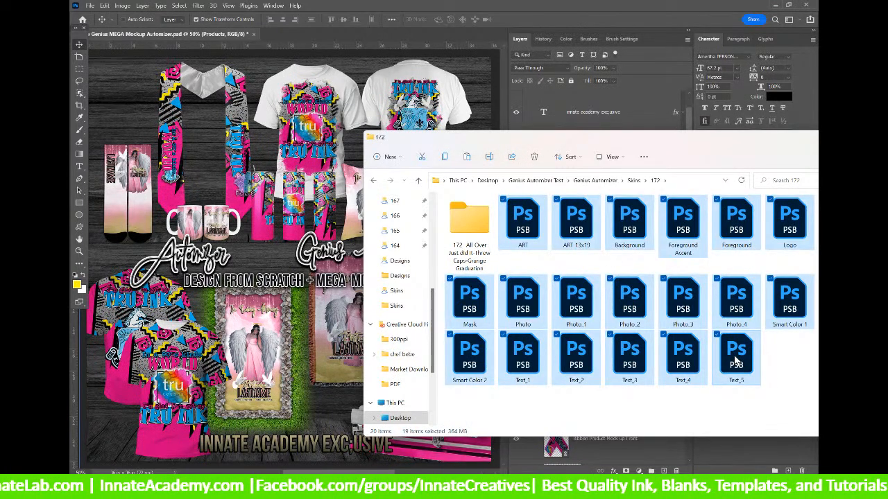
Paste the files into the Skins folder, replacing the existing ones.
left_click(633, 181)
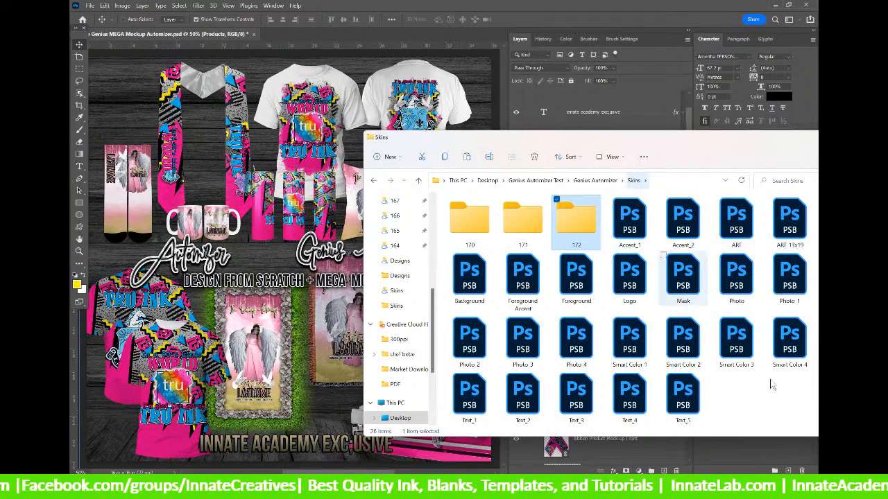
right_click(749, 411)
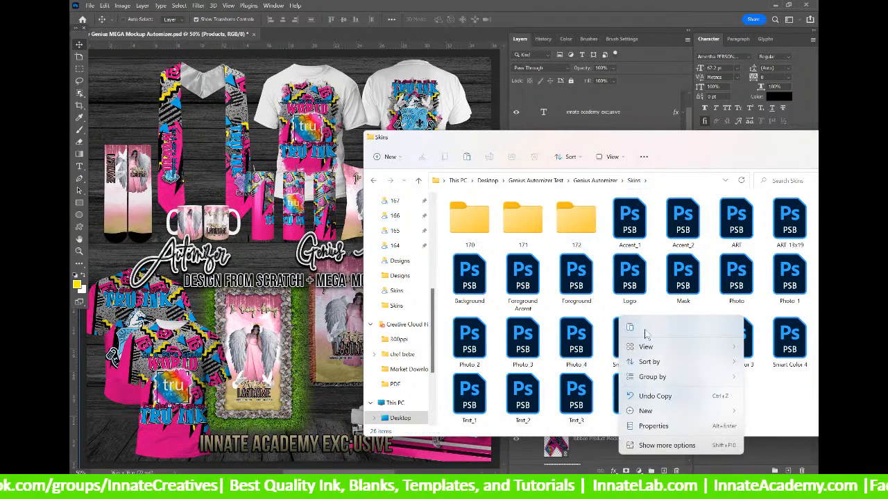
left_click(629, 326)
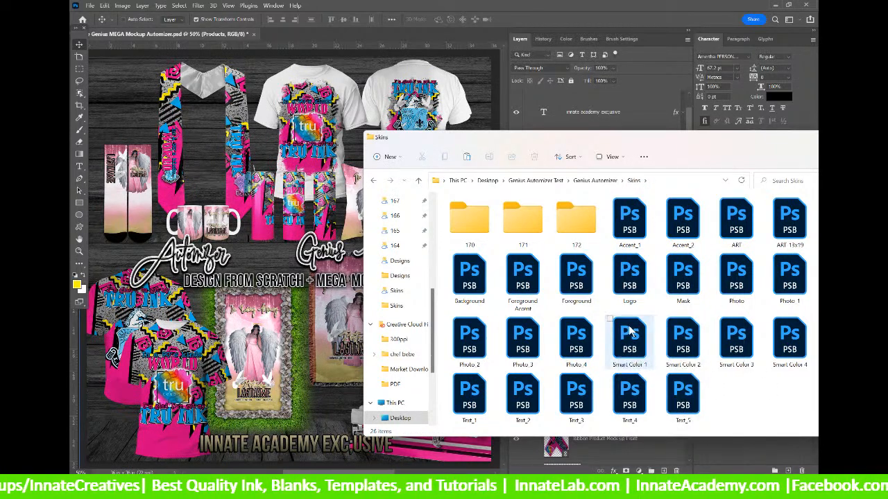
left_click(420, 213)
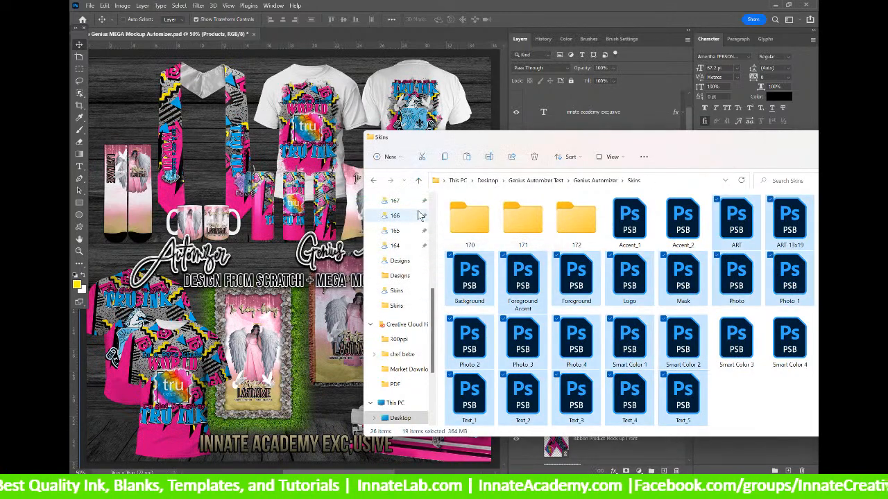
left_click(223, 41)
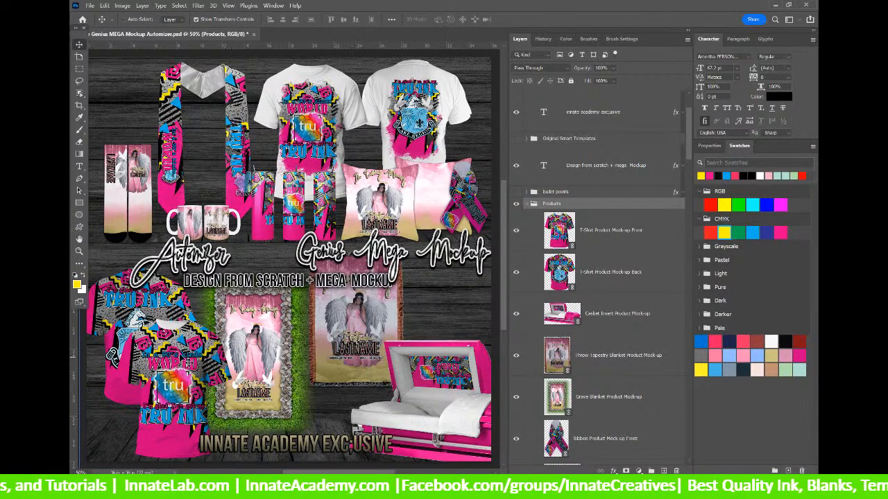
Open the Pillow Product Mock-up Front smart object and update all its modified content.
right_click(375, 197)
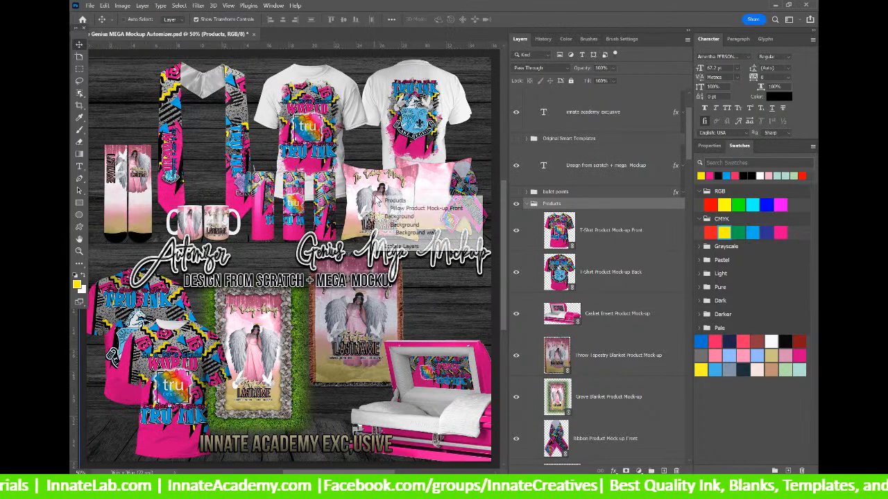
left_click(408, 209)
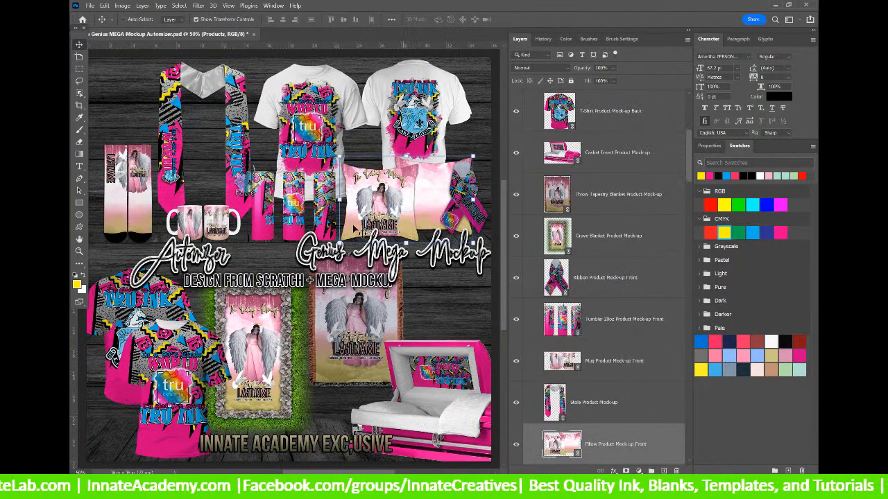
scroll(378, 222, "down", 2)
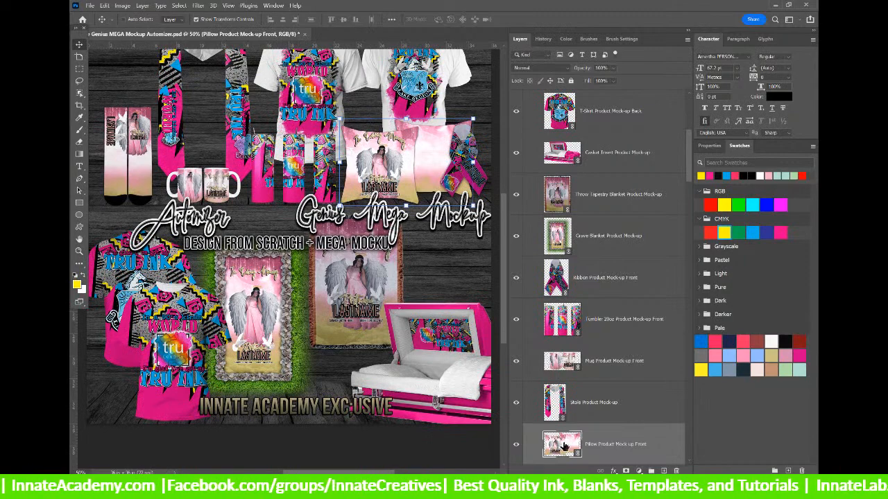
double_click(562, 443)
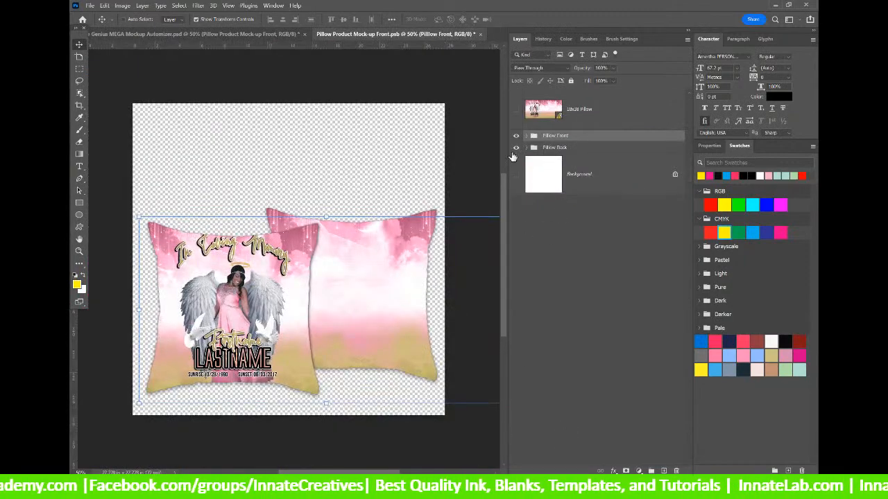
left_click(515, 136)
left_click(515, 136)
left_click(516, 148)
left_click(516, 147)
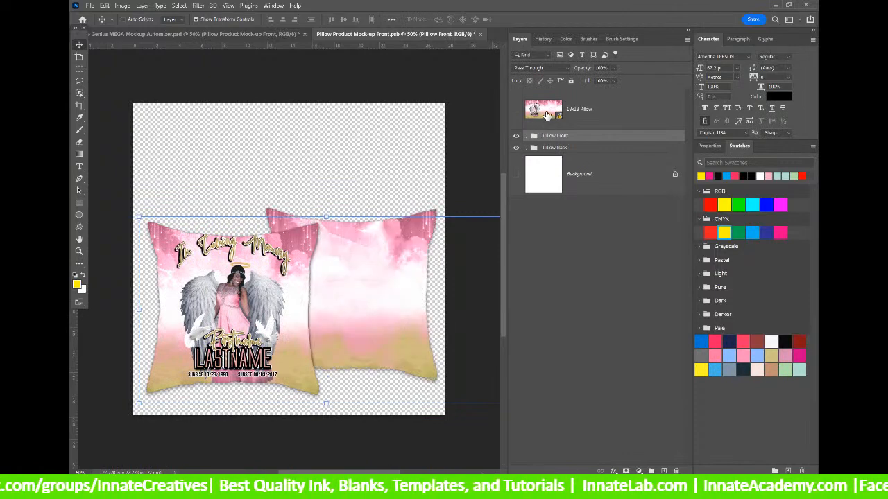
right_click(595, 111)
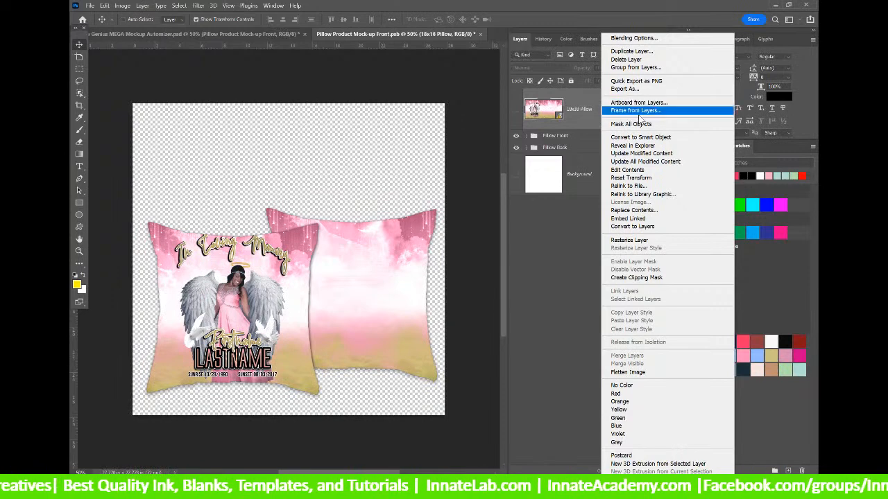
left_click(638, 162)
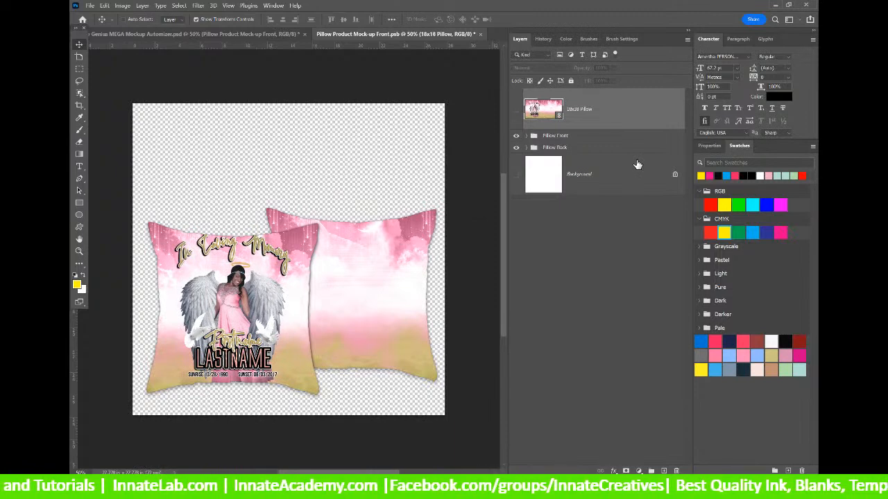
Expand the Pillow Back and Front groups and open the front 18x18 Pillow artwork.
left_click(526, 148)
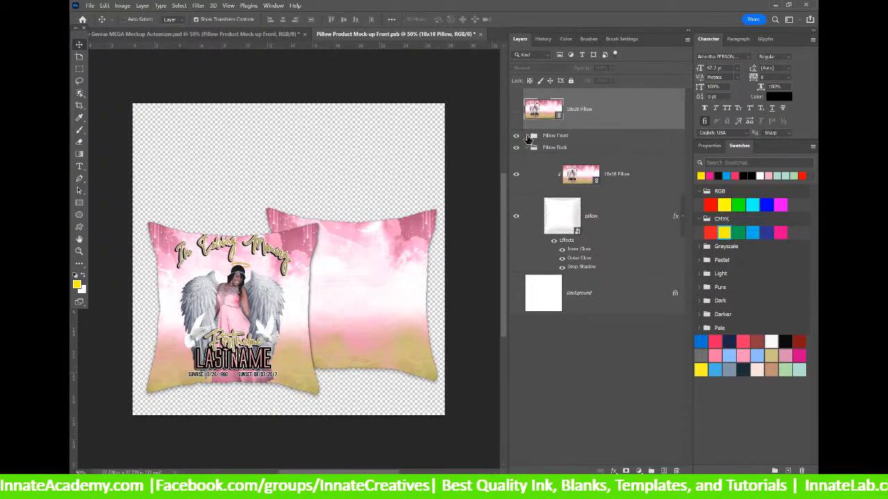
left_click(525, 135)
left_click(583, 167)
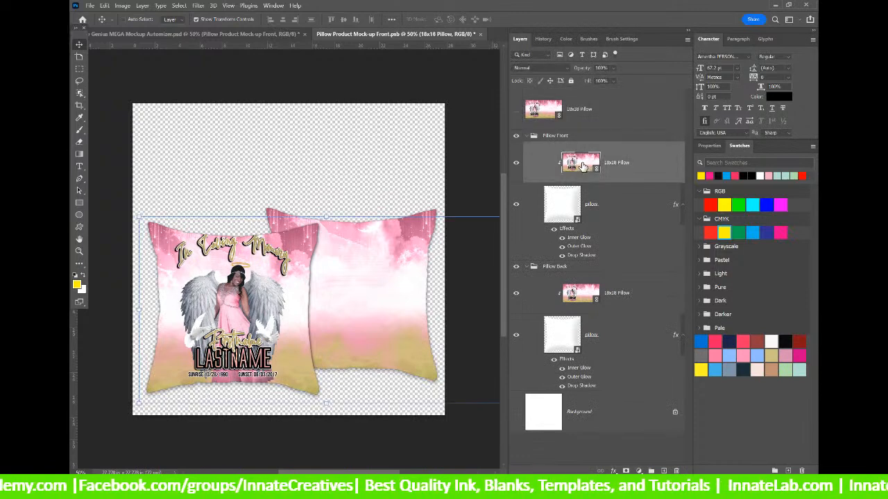
double_click(582, 164)
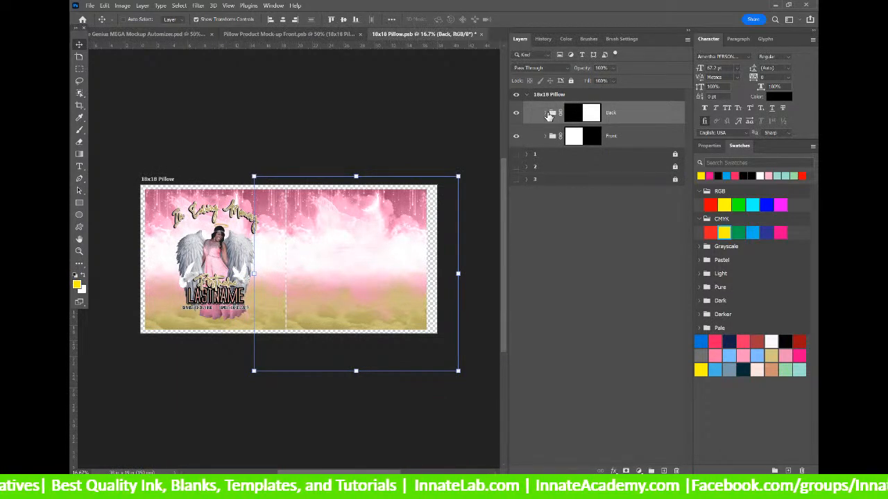
Update the Back group's Foreground layer to pull in the JUST DID IT graduation artwork.
left_click(543, 114)
right_click(644, 171)
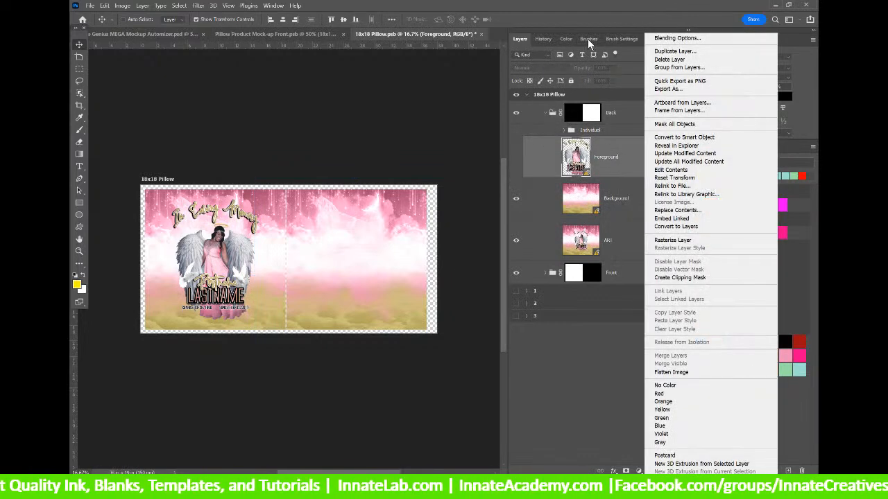
left_click(657, 160)
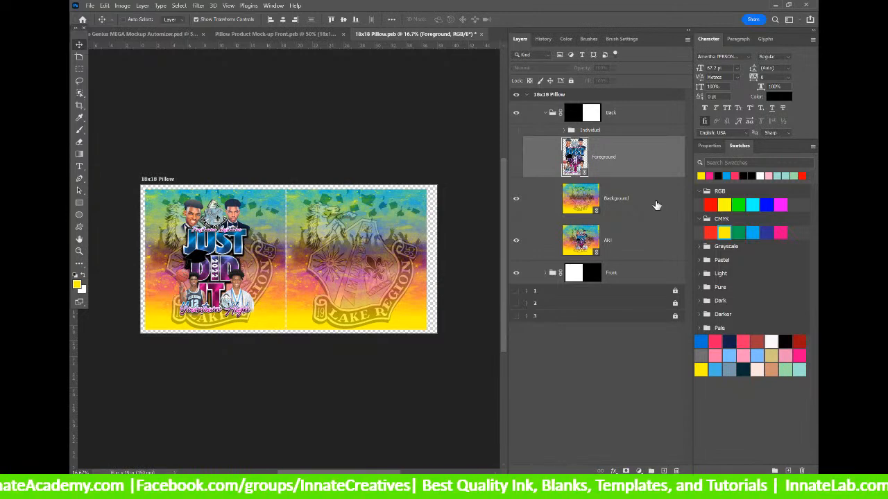
Save and close 18x18 Pillow.psb and the pillow mockup file.
left_click(481, 34)
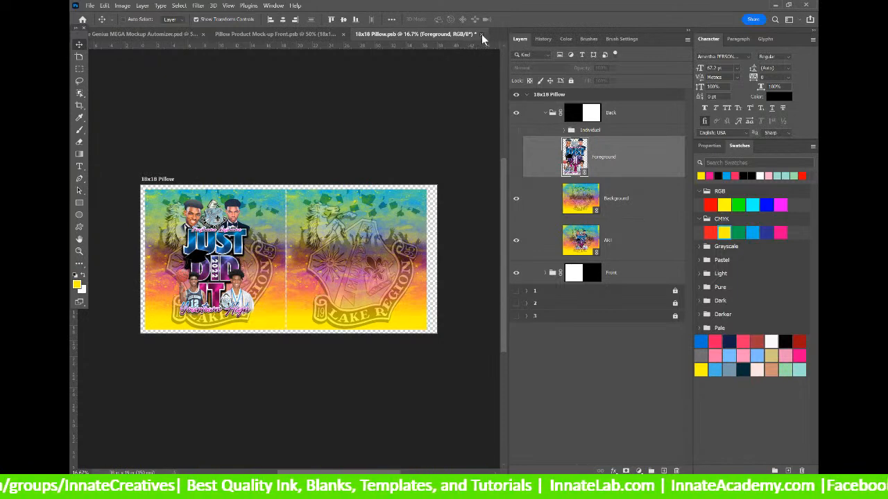
left_click(435, 190)
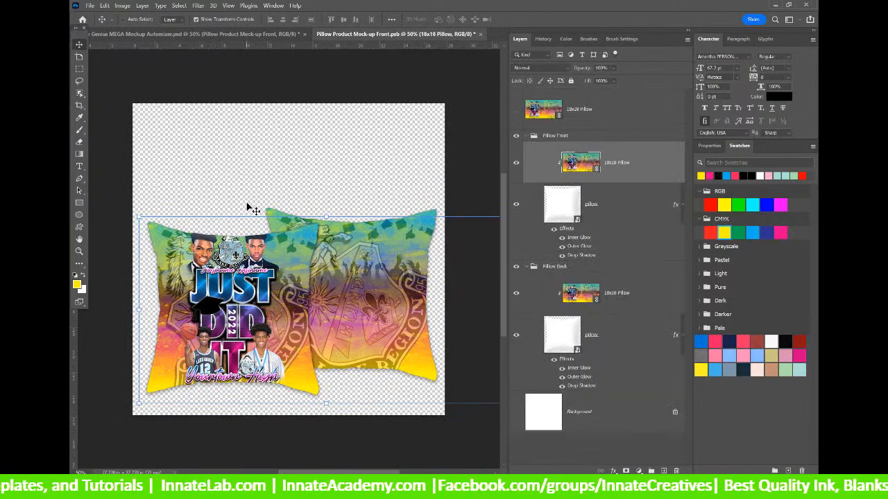
left_click(477, 34)
left_click(431, 188)
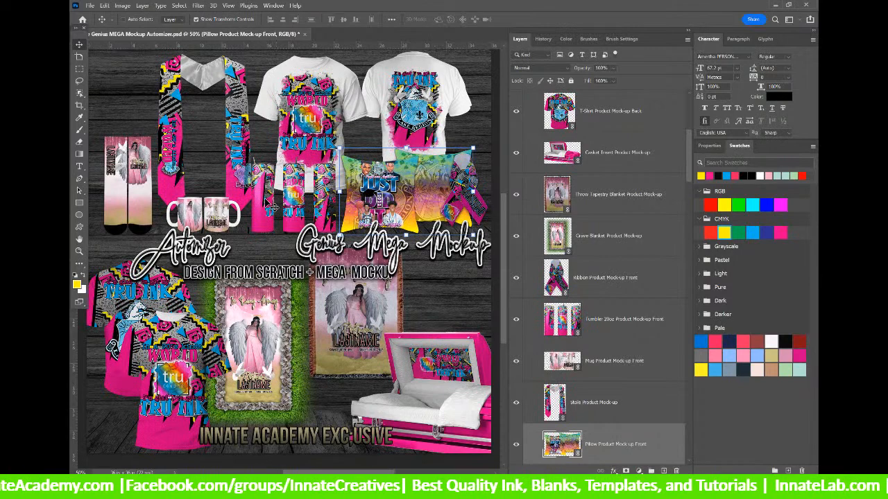
Select the Throw Tapestry Blanket Product Mock-up layer through the blanket's canvas layer-pick menu.
scroll(633, 380, "down", 5)
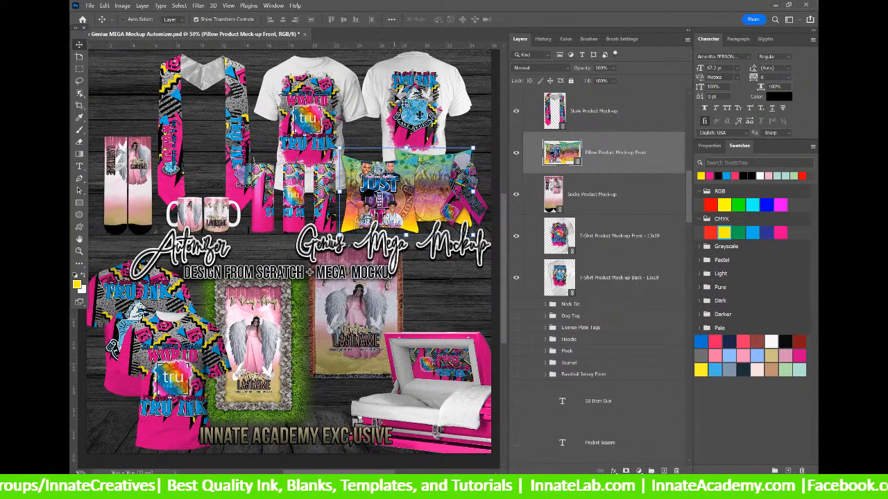
scroll(416, 317, "down", 1)
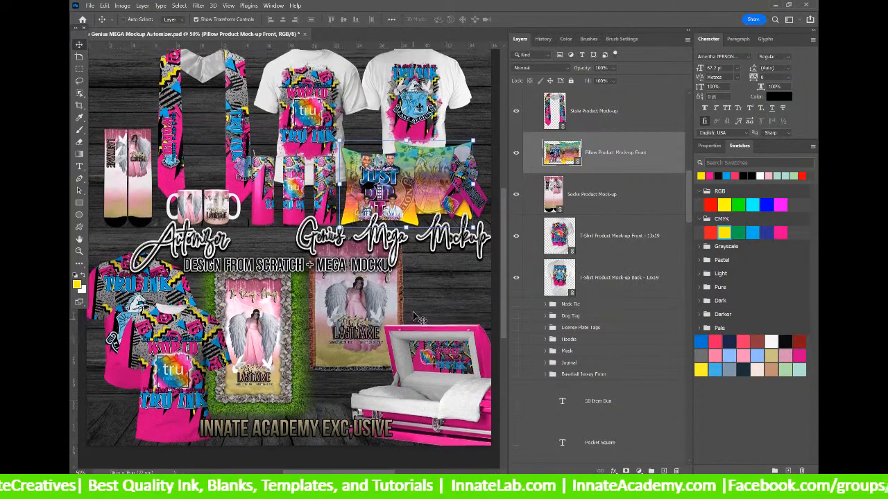
scroll(416, 317, "up", 2)
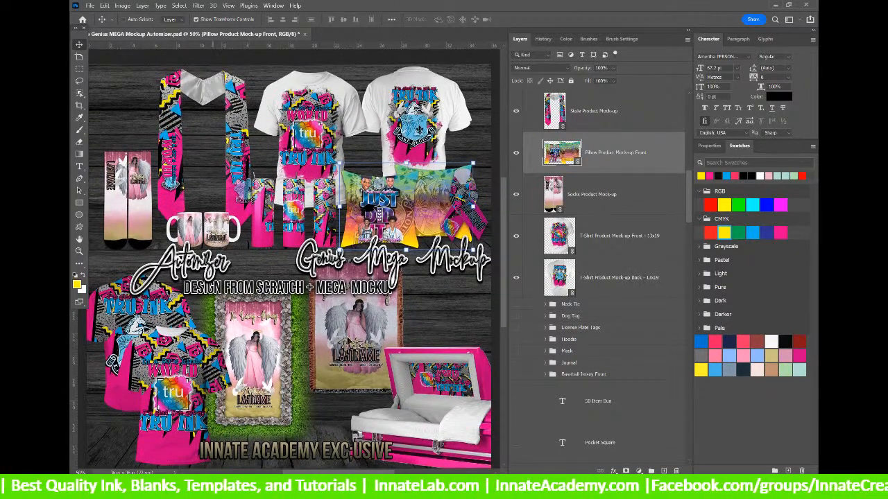
right_click(351, 330)
left_click(367, 339)
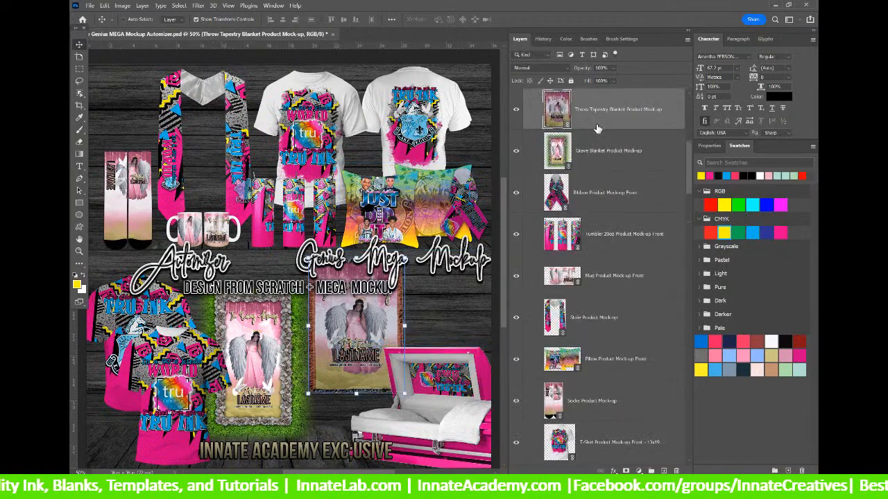
Open the 35x53 Throw Blanket Tapestry artwork and update the ART layer's modified content.
double_click(555, 108)
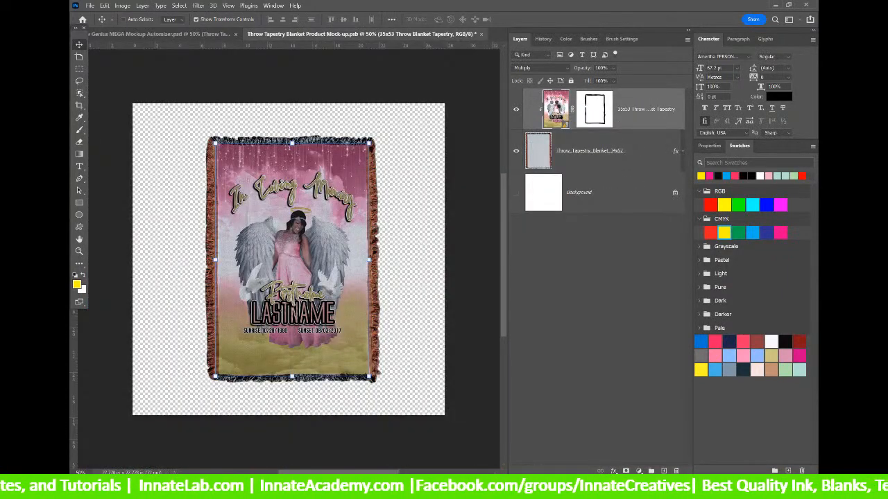
double_click(553, 108)
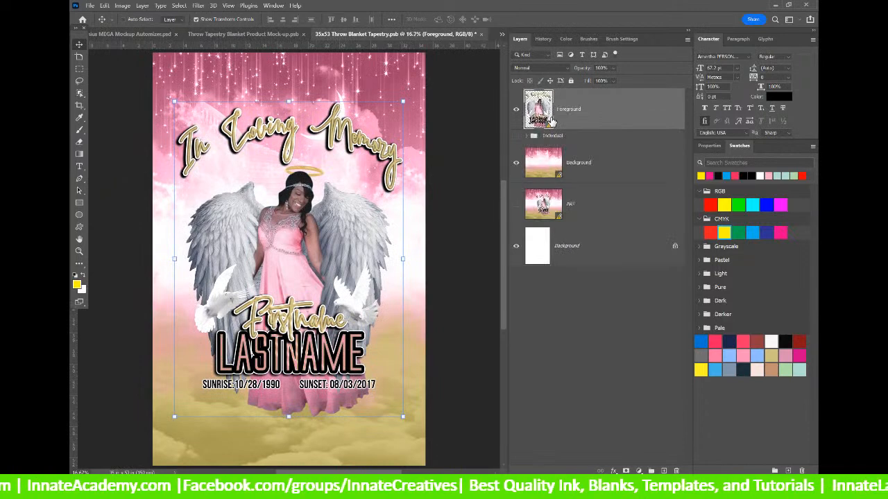
right_click(592, 209)
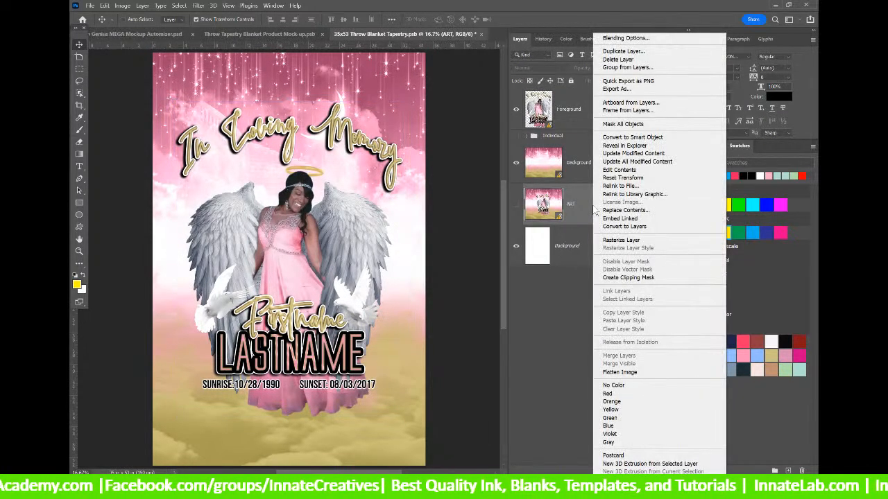
left_click(616, 159)
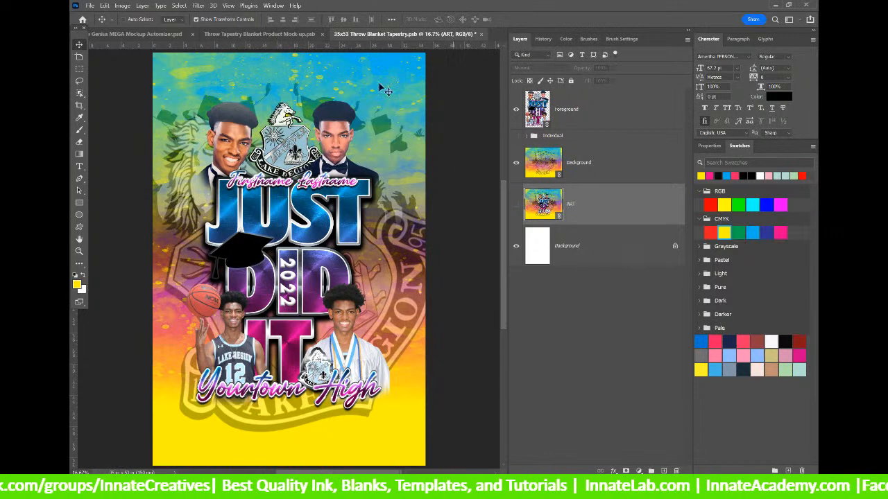
Close the tapestry artwork and then the throw blanket mockup, saving changes to each.
left_click(481, 34)
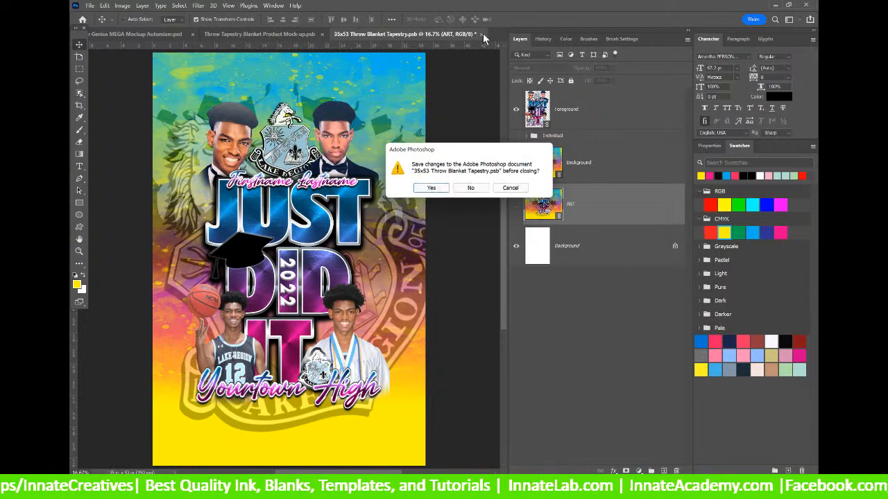
left_click(435, 189)
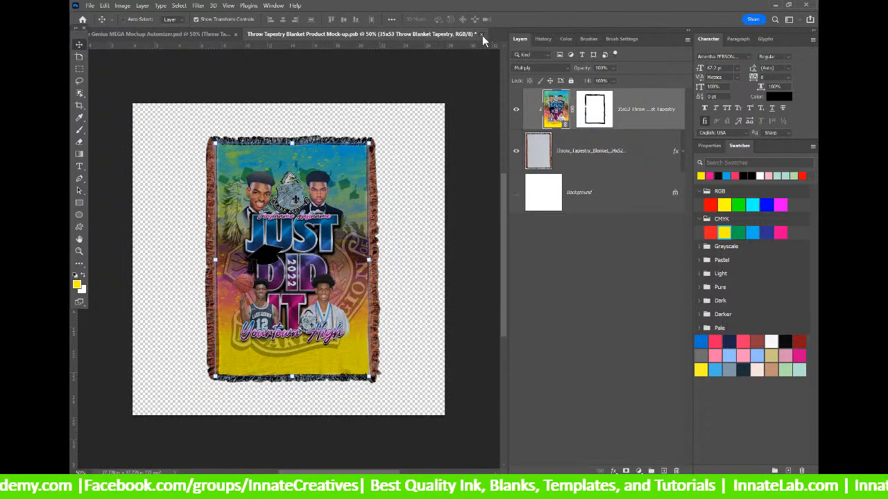
left_click(482, 34)
left_click(436, 191)
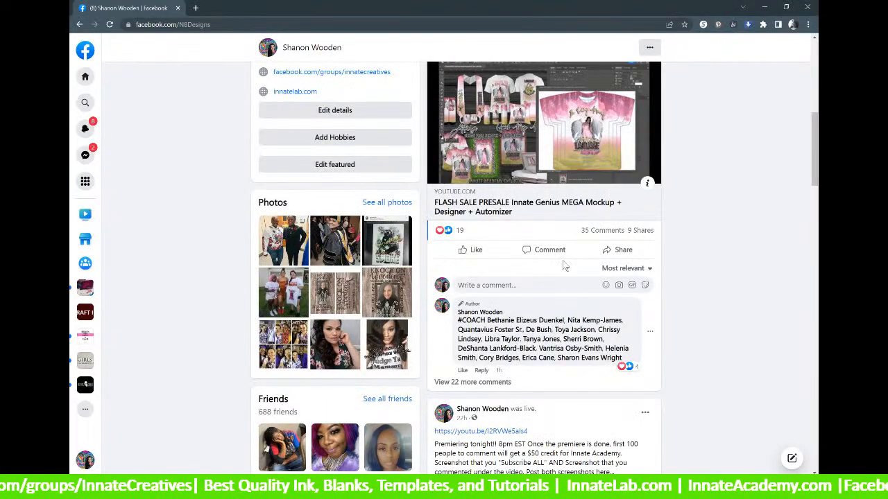
Reload the Facebook profile twice to check the presale post's comments, then minimize Chrome.
left_click(109, 25)
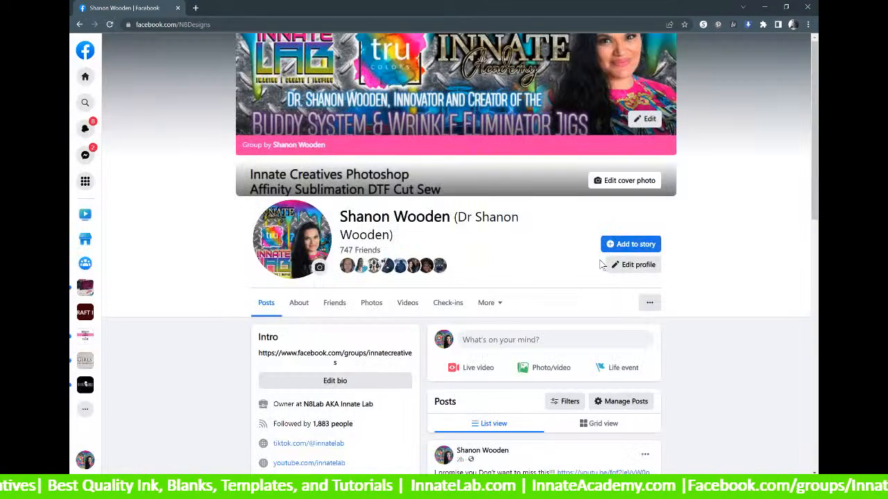
scroll(602, 264, "down", 5)
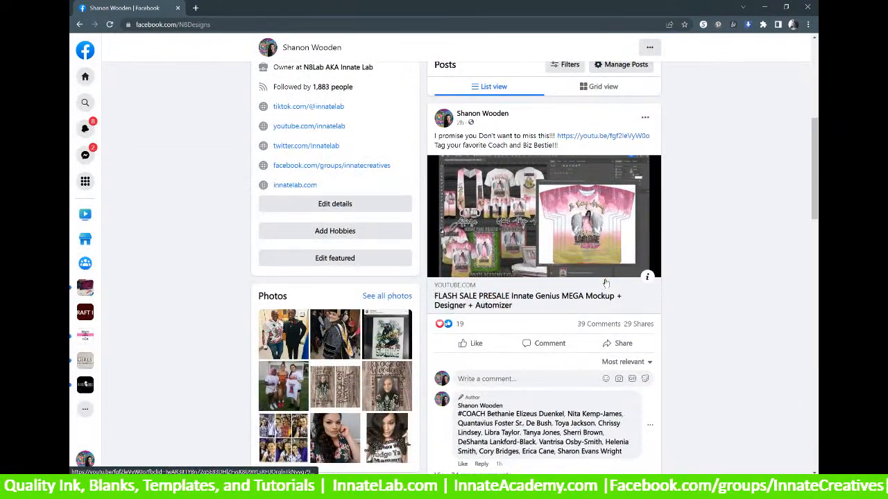
scroll(605, 283, "down", 2)
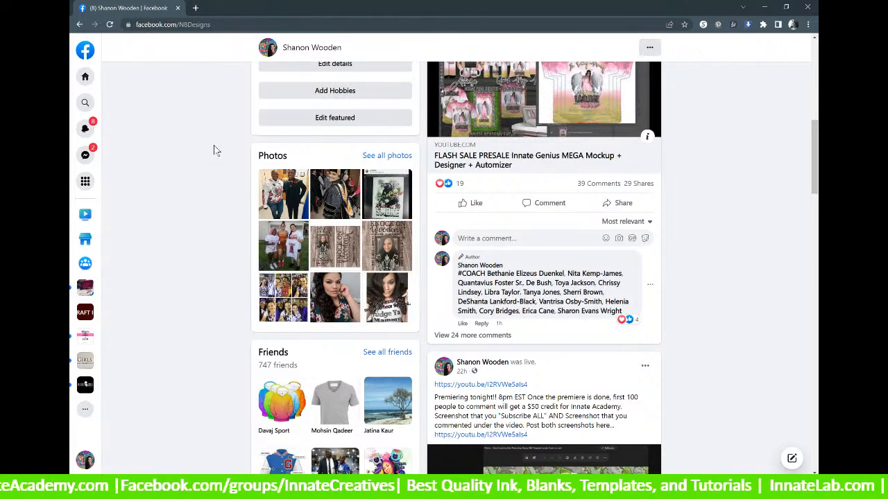
left_click(109, 25)
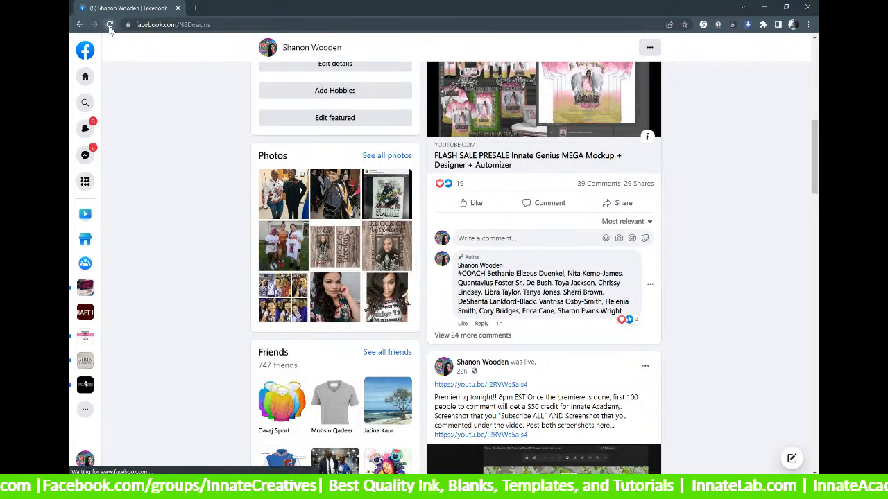
scroll(416, 259, "down", 6)
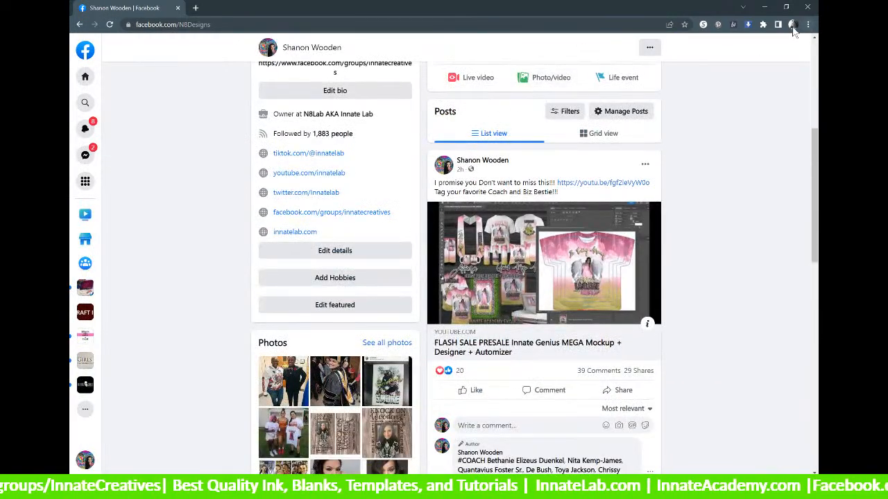
left_click(763, 7)
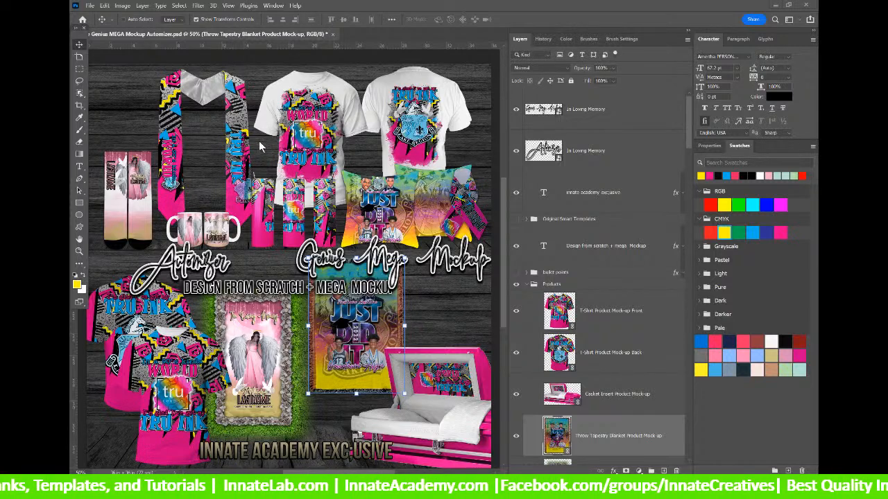
Select the Stole Product Mock-up layer from the canvas and open its smart object as a document.
right_click(237, 114)
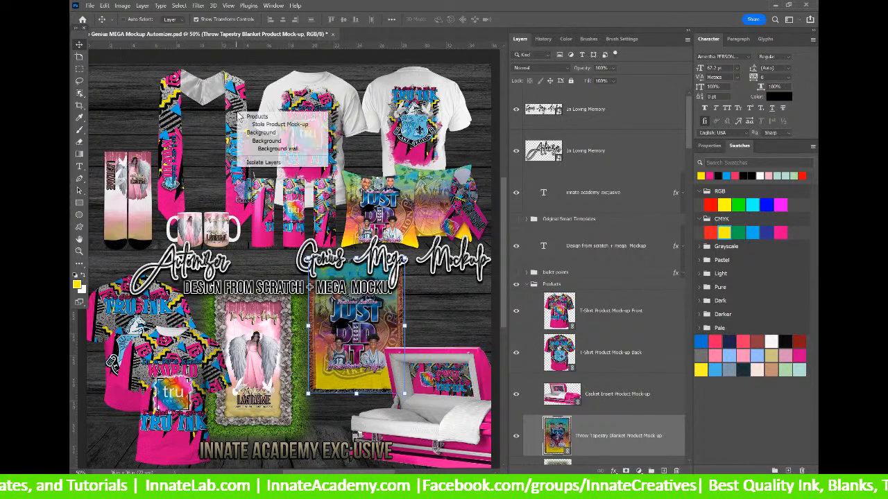
left_click(253, 125)
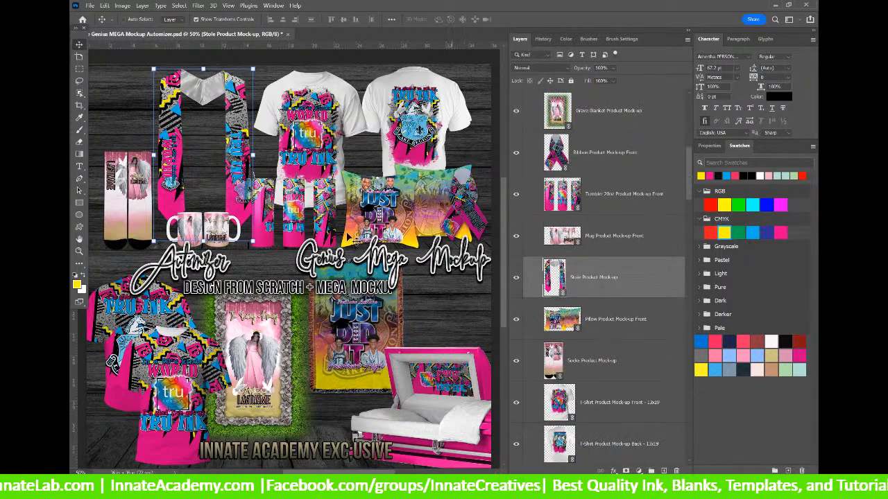
double_click(559, 276)
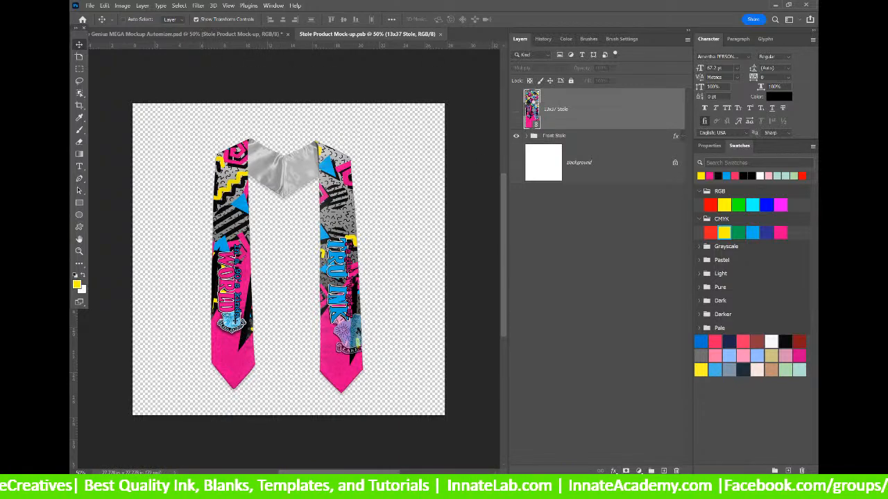
Open the 13x37 Stole artwork and run Update All Modified Content from the Text_1 layer.
double_click(531, 108)
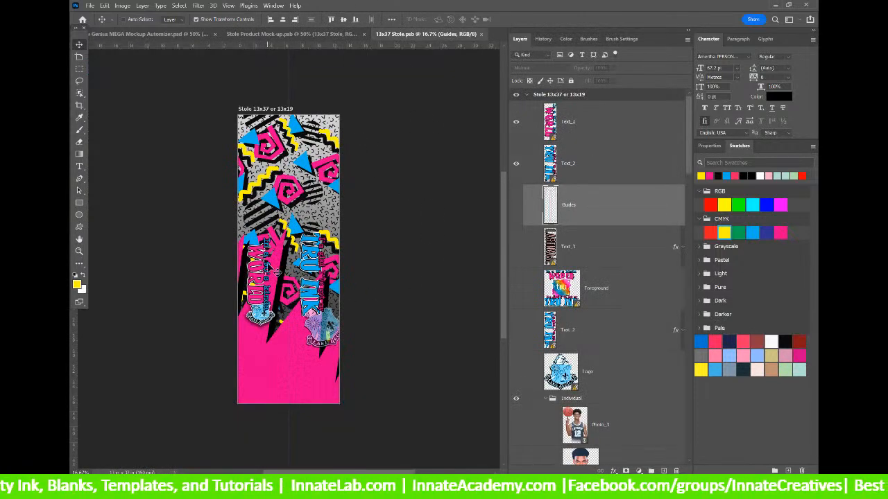
right_click(651, 123)
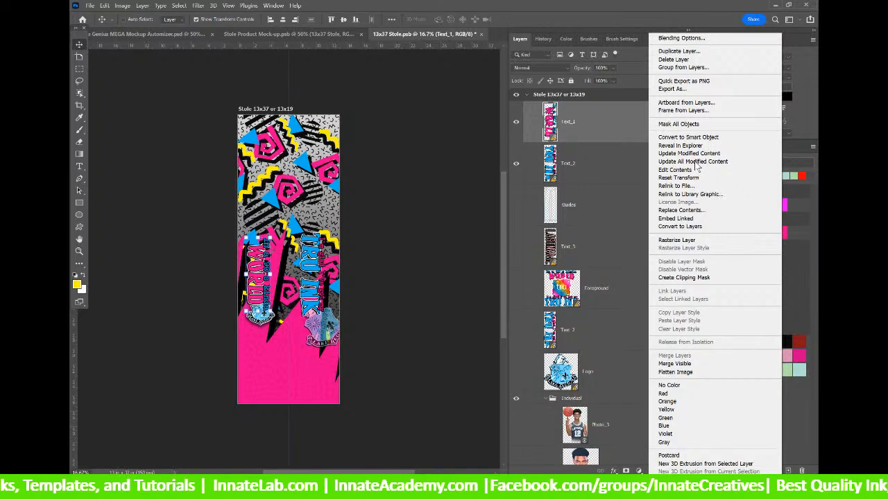
left_click(696, 162)
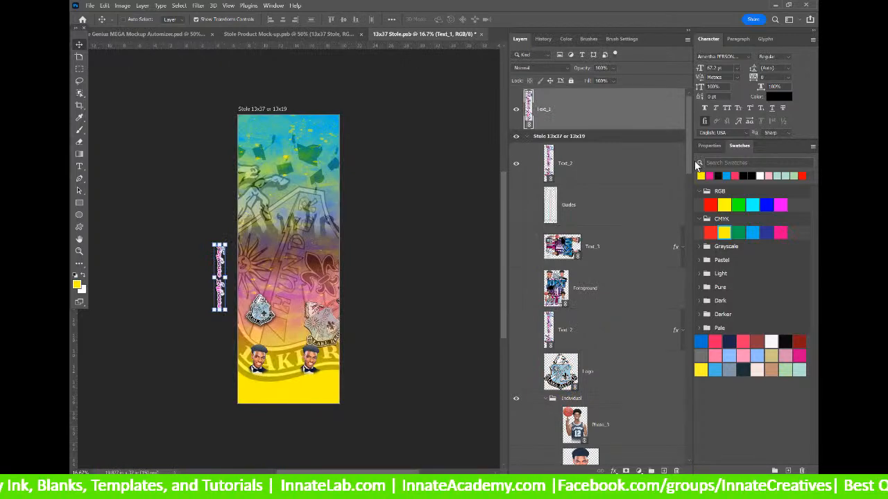
Move the Text_2 layer higher in the Layers panel so the Yourtown High text shows.
left_click(621, 169)
scroll(546, 208, "down", 4)
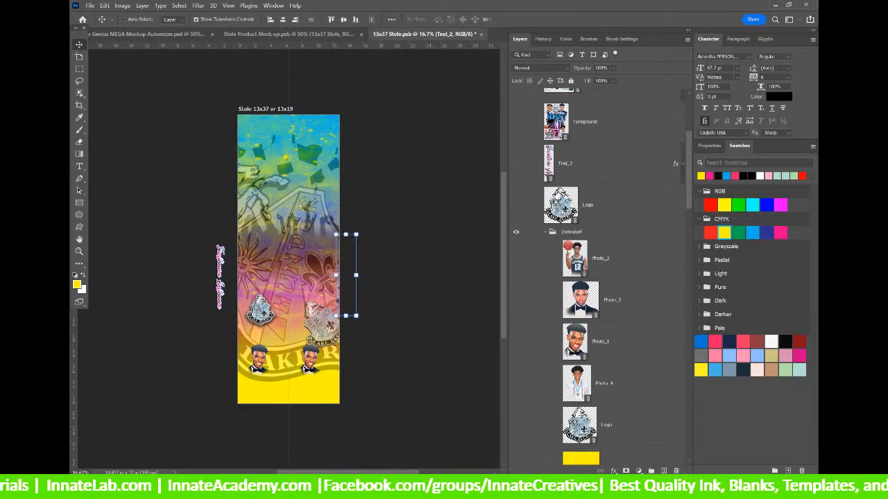
left_click_drag(620, 183, 520, 169)
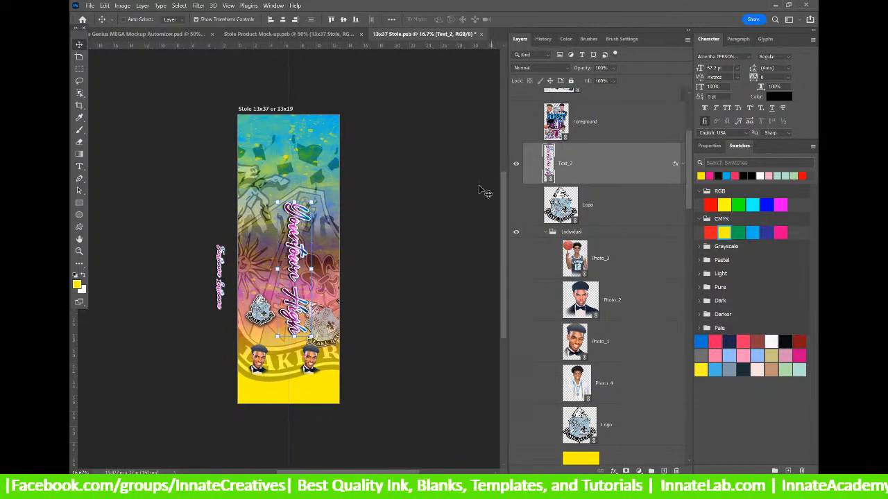
scroll(592, 184, "up", 3)
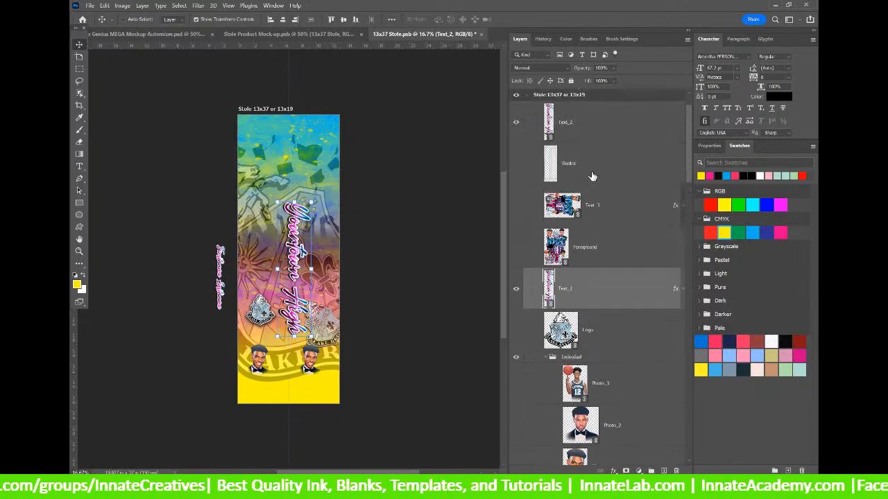
left_click(579, 137)
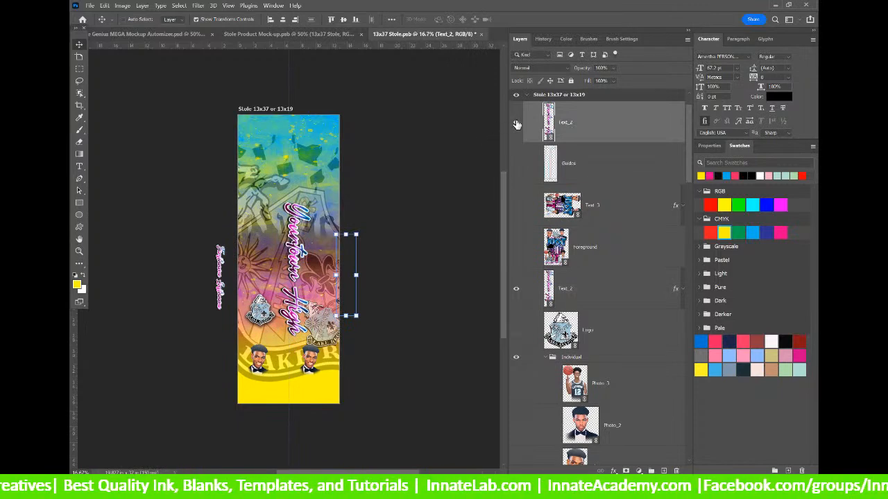
scroll(534, 146, "down", 10)
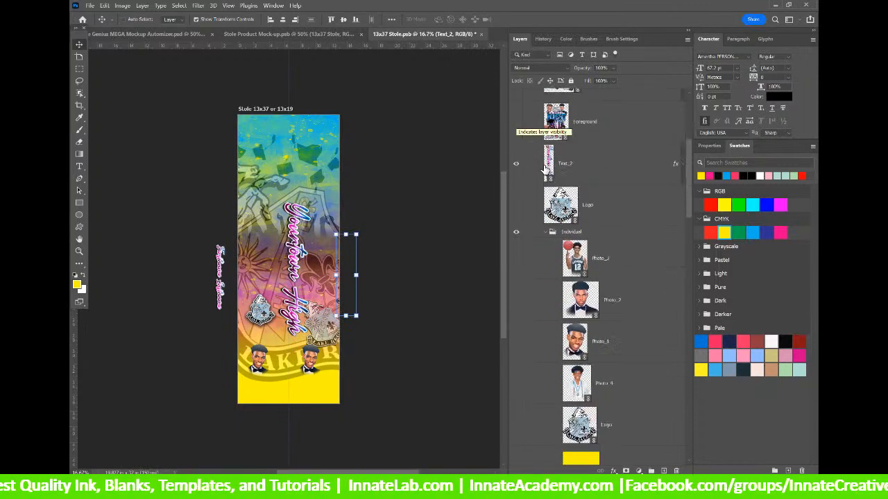
scroll(545, 169, "down", 1)
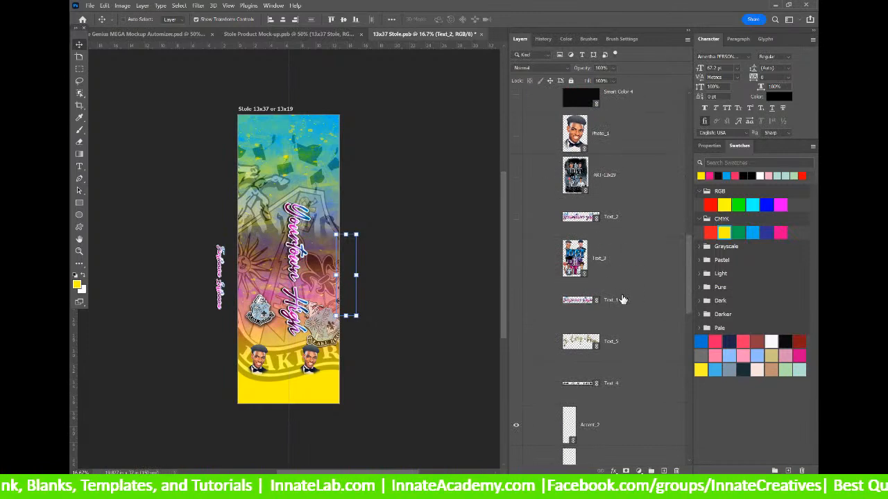
Make the Text_1 name layer visible and move it up into the stole group.
left_click(616, 300)
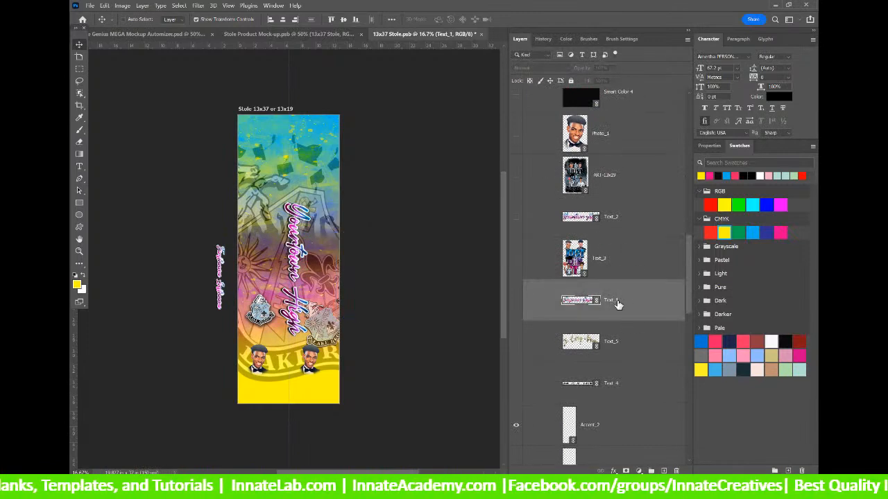
left_click(515, 302)
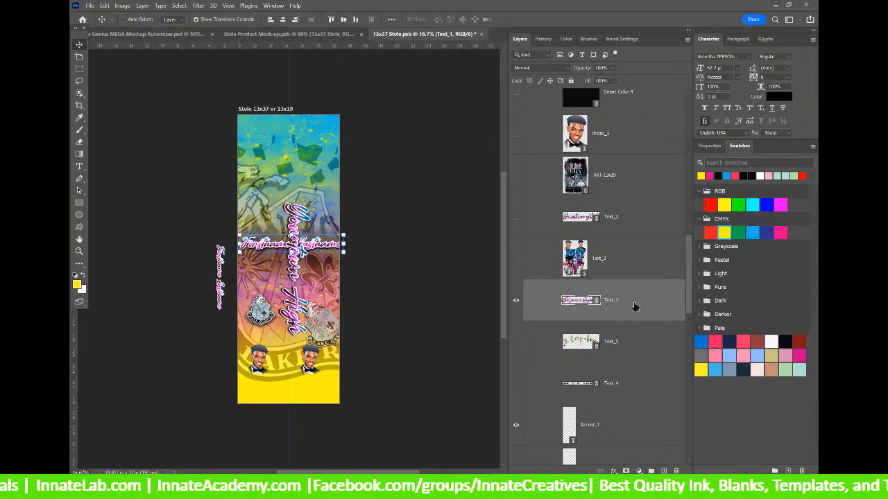
scroll(633, 306, "up", 3)
left_click_drag(659, 65, 614, 221)
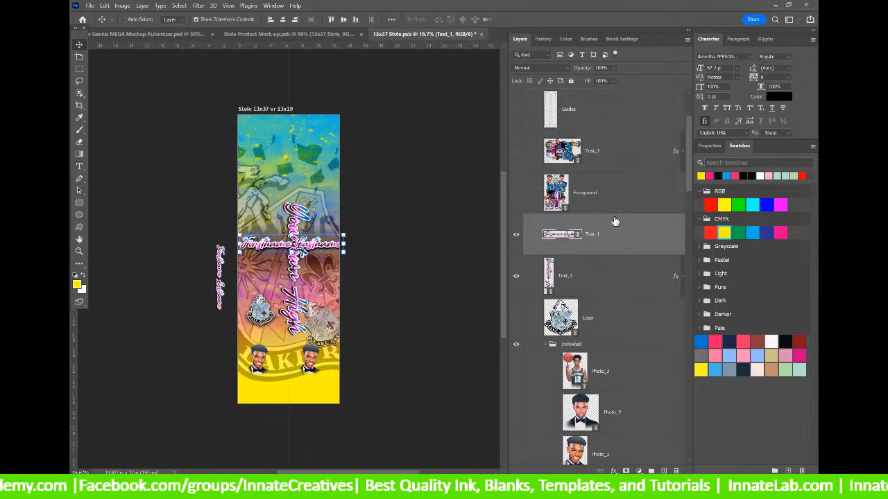
left_click_drag(351, 227, 362, 271)
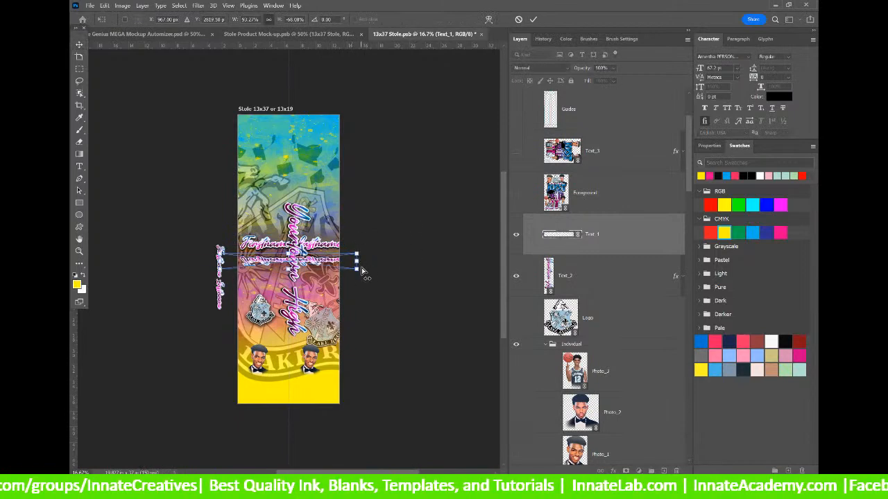
key("ctrl+z")
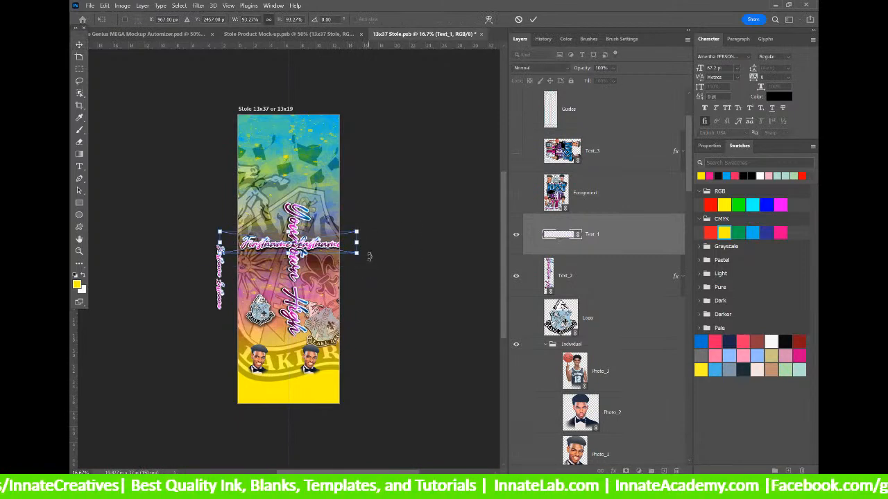
Rotate, shrink and shorten the name text onto the stole's right-hand strip, then commit the transform.
left_click_drag(371, 221, 296, 299)
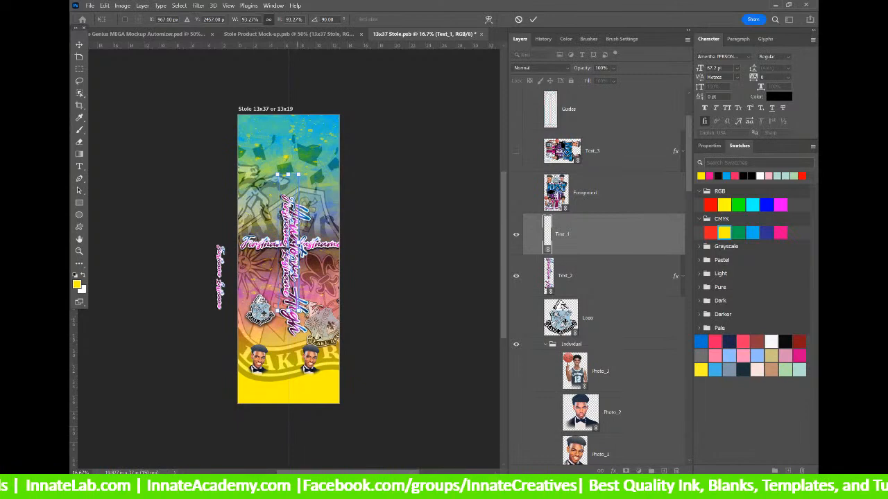
left_click_drag(291, 316, 297, 389)
left_click_drag(292, 326, 322, 305)
left_click_drag(316, 150, 316, 192)
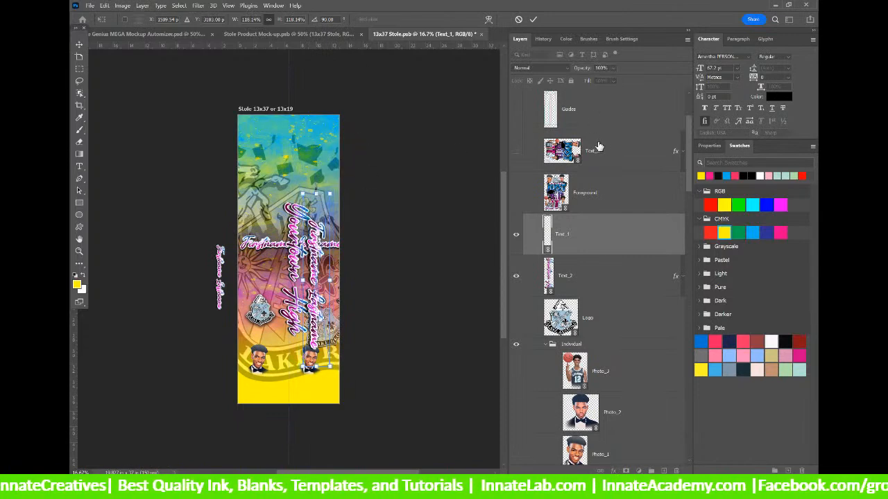
scroll(600, 141, "up", 3)
left_click(570, 170)
left_click(518, 207)
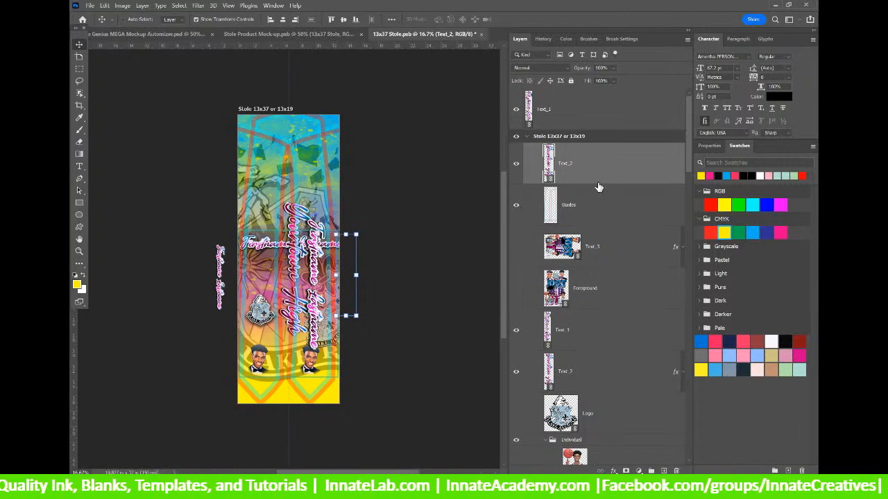
Hide the horizontal Text_1 name plus the Accent_2 and Accent_1 layers on the stole.
left_click(577, 371)
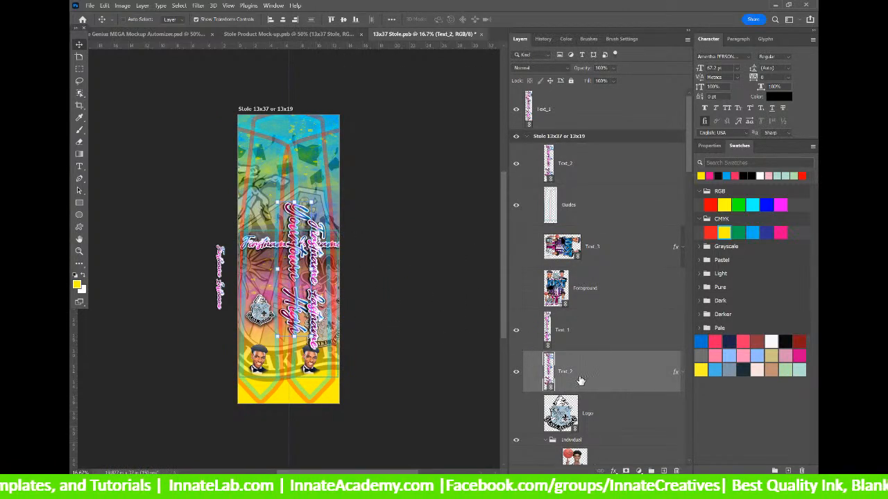
scroll(602, 368, "down", 3)
scroll(605, 392, "down", 10)
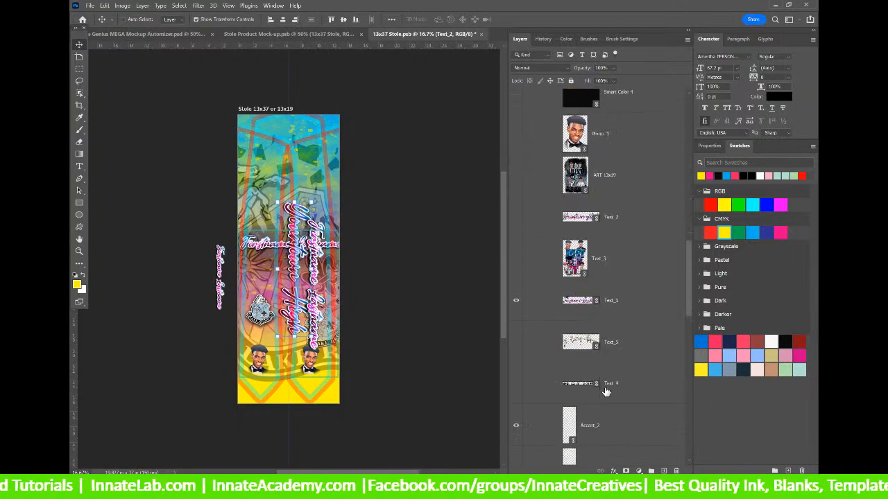
left_click(514, 179)
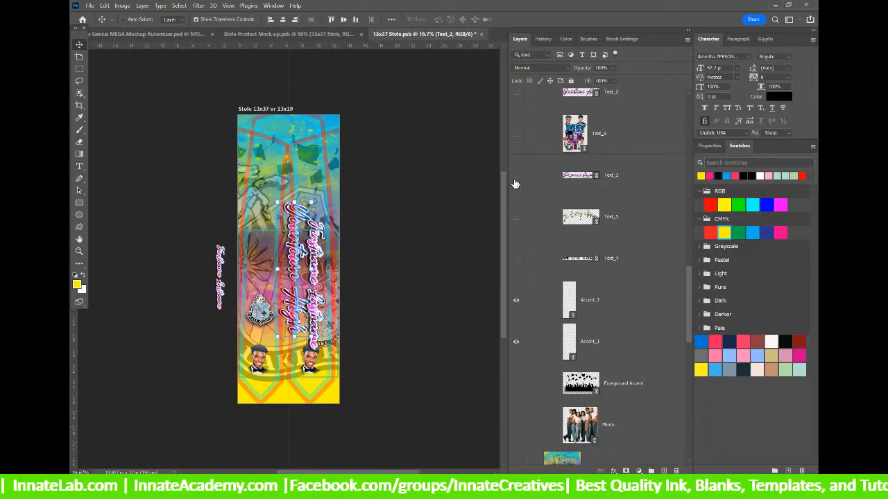
left_click(514, 305)
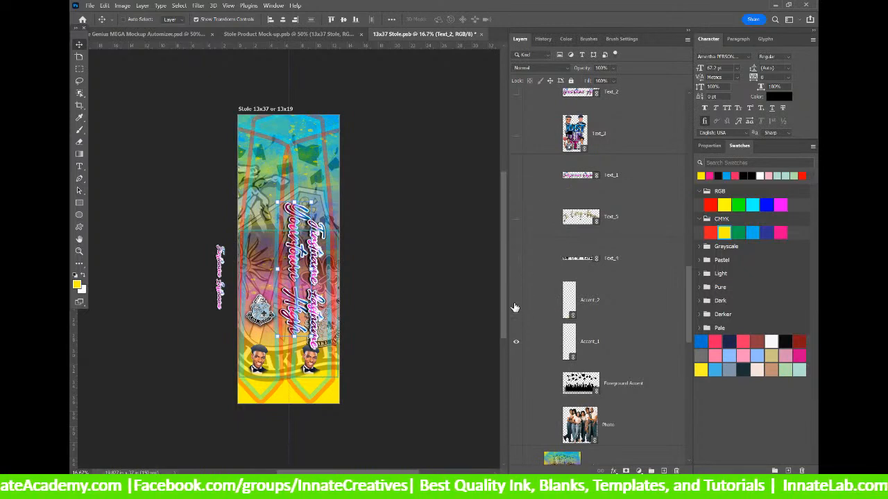
left_click(515, 305)
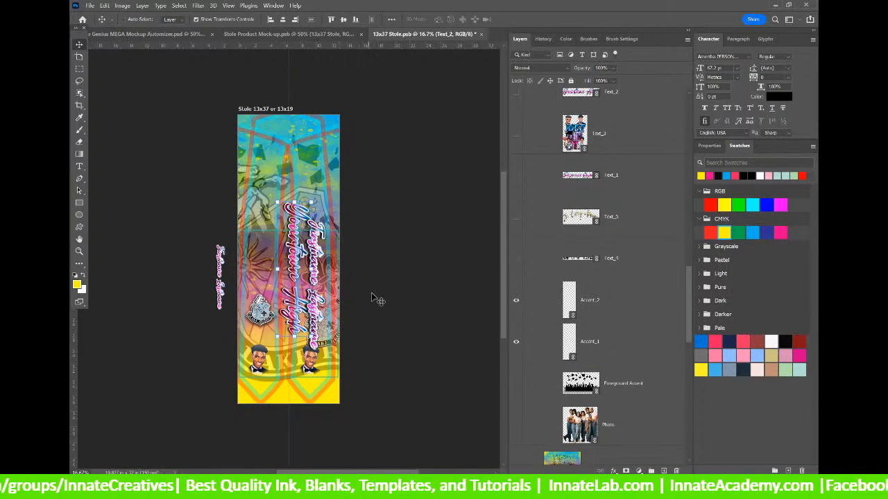
left_click(516, 301)
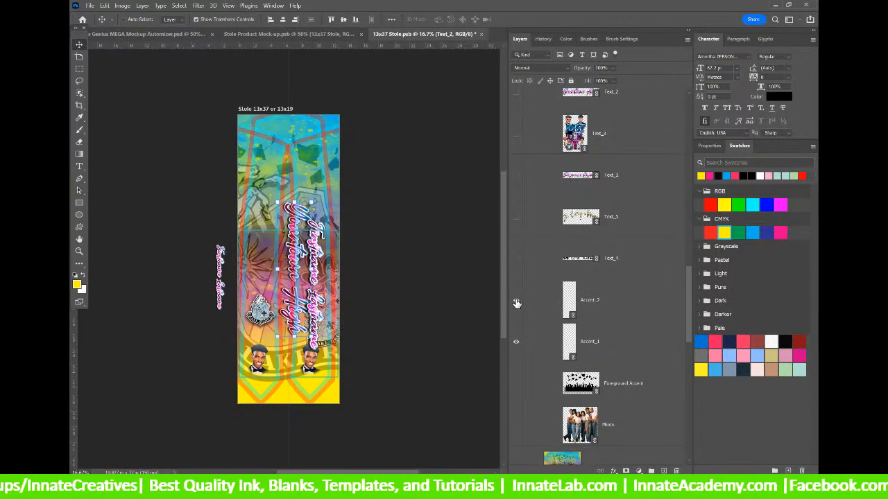
left_click(515, 343)
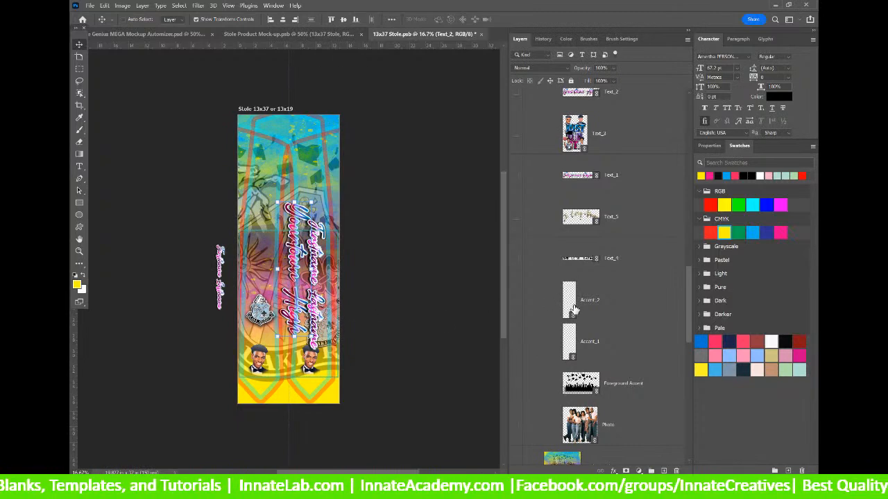
left_click(627, 276)
left_click(618, 311)
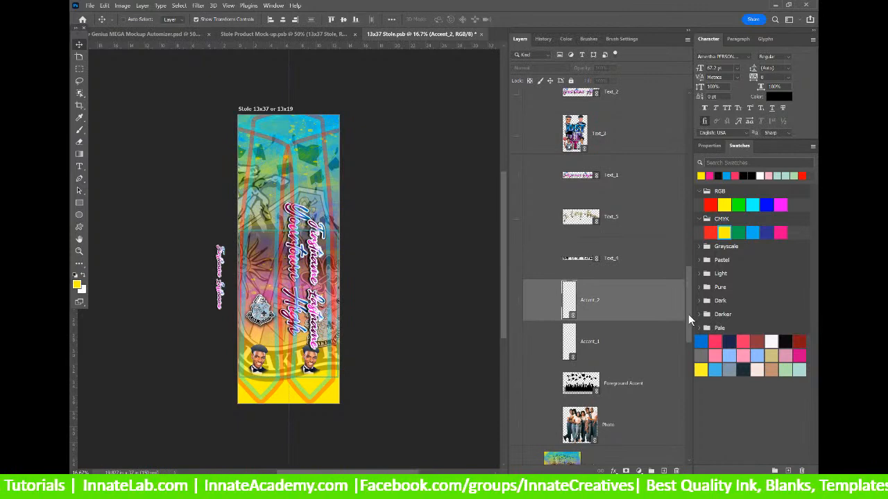
scroll(689, 315, "up", 1)
left_click_drag(689, 314, 689, 313)
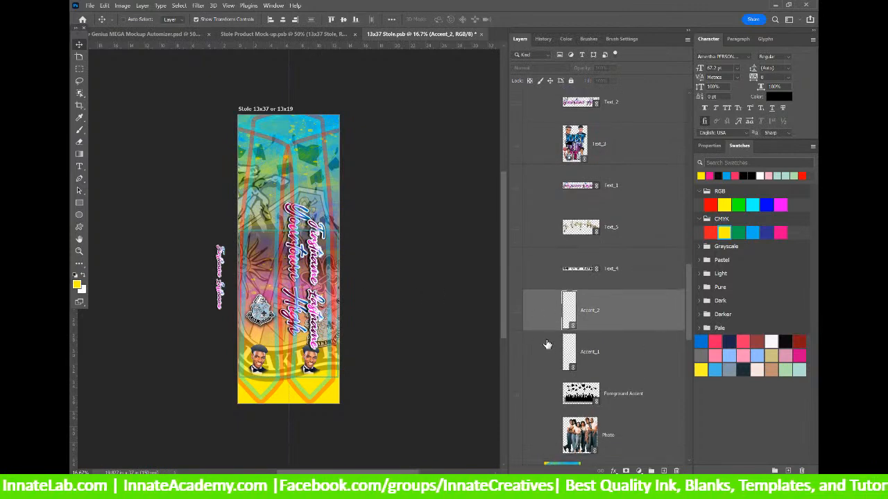
right_click(302, 255)
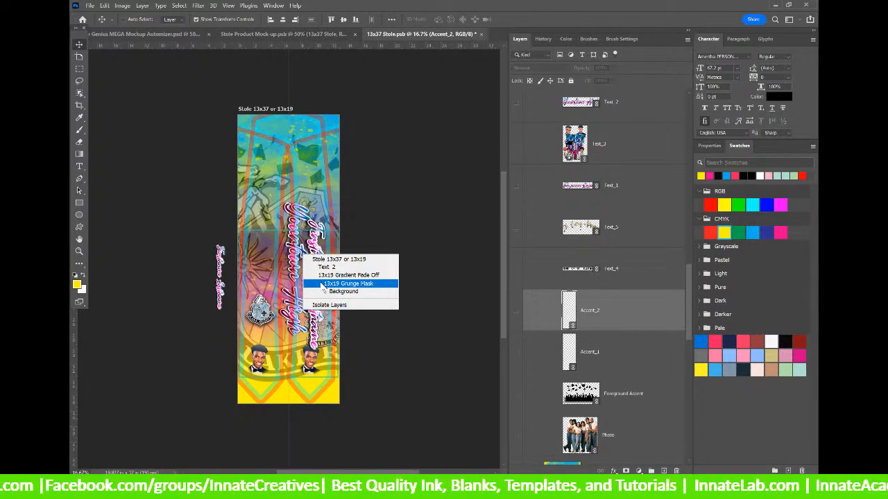
Scale the Text_2 script down to about 72% along the stole's left strip.
left_click(325, 267)
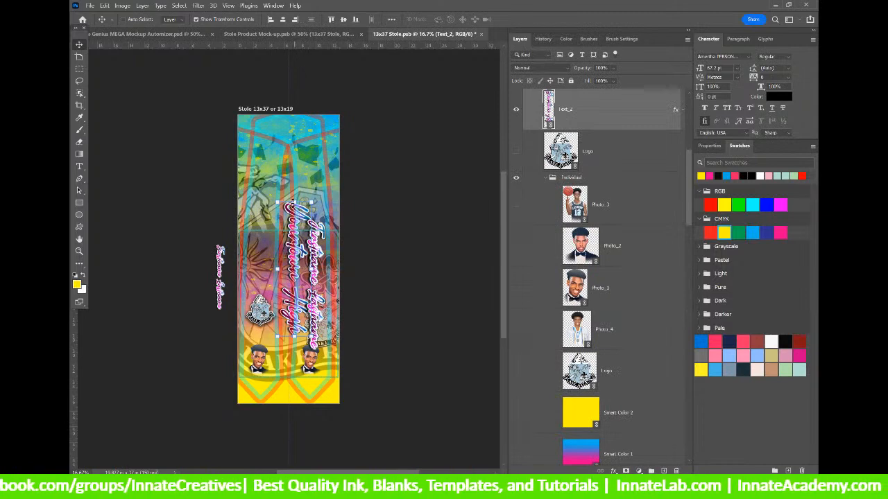
left_click_drag(292, 201, 264, 259)
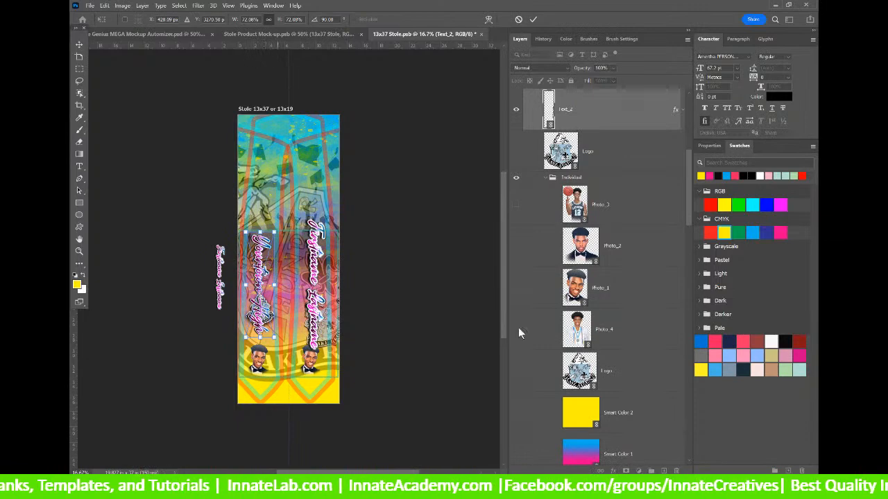
left_click(623, 295)
scroll(626, 265, "down", 2)
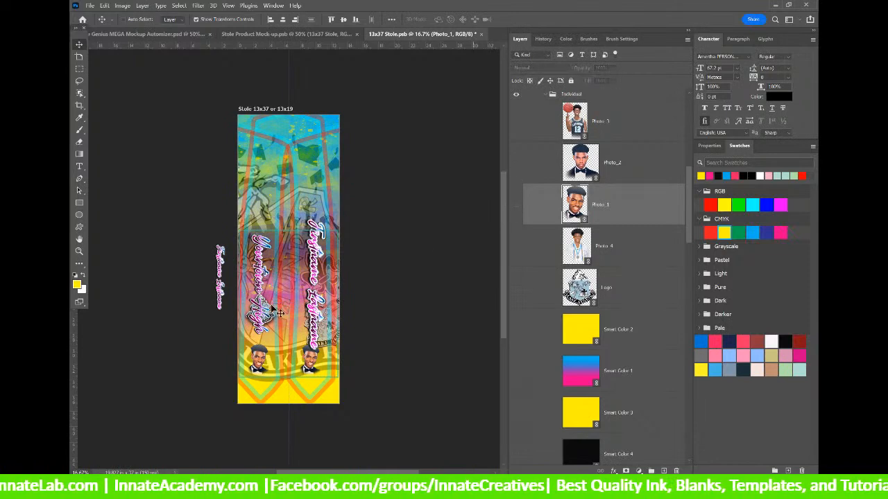
Toggle the Photo_1 and Photo 2 layers so a bow-tie portrait shows on each strip.
right_click(258, 361)
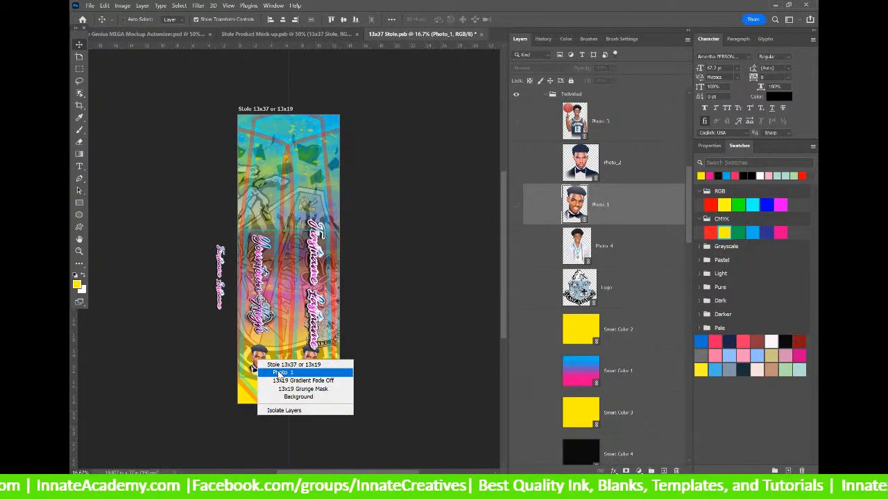
left_click(279, 373)
scroll(520, 339, "down", 4)
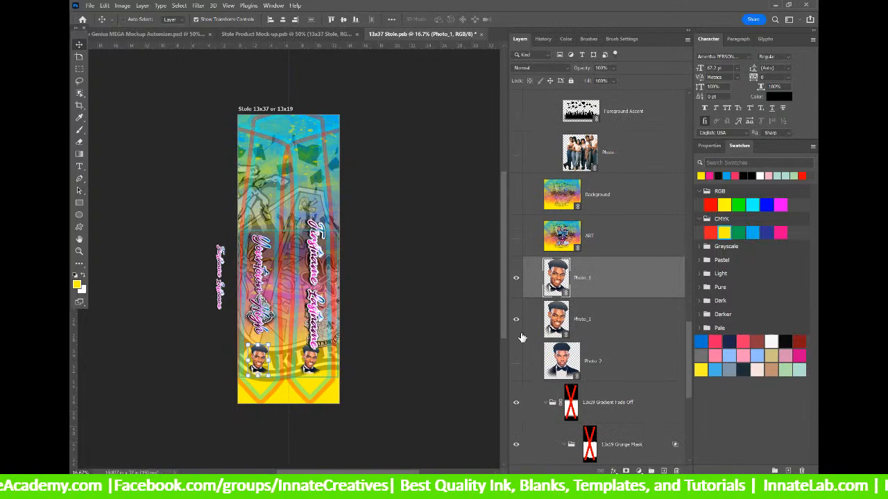
left_click(516, 320)
left_click(516, 361)
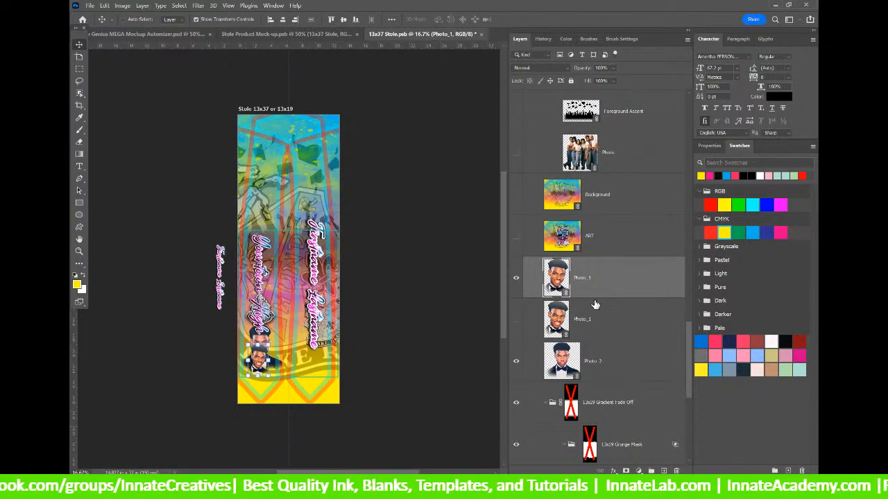
left_click(555, 327)
left_click(551, 294)
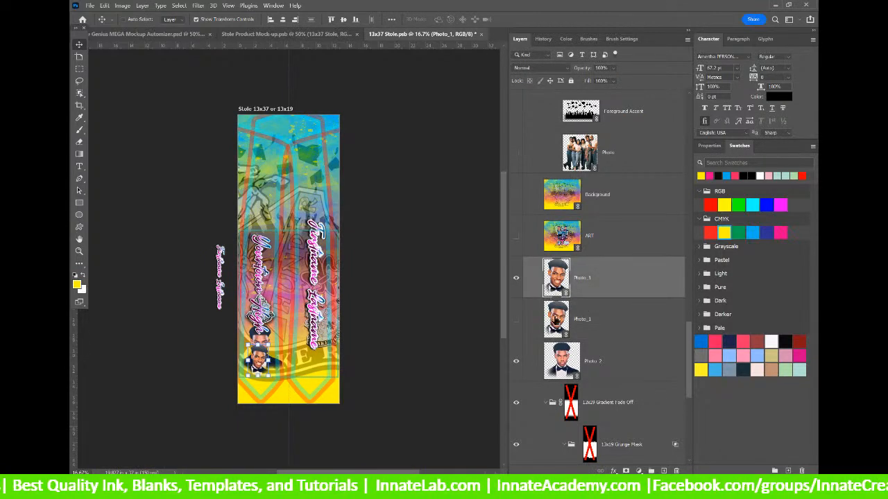
left_click(555, 321)
left_click(516, 279)
left_click(516, 319)
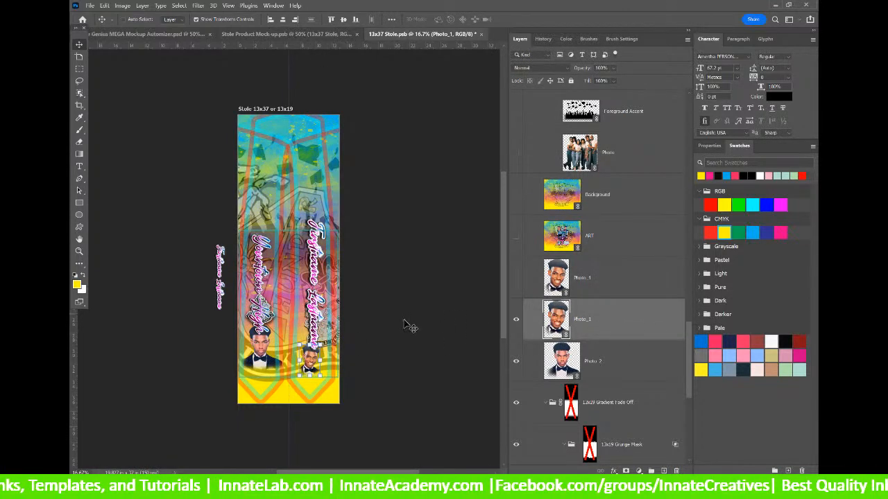
Enlarge the Photo_1 portrait, then move Photo_1 and Photo 2 to the stole group's top.
left_click_drag(326, 345, 326, 324)
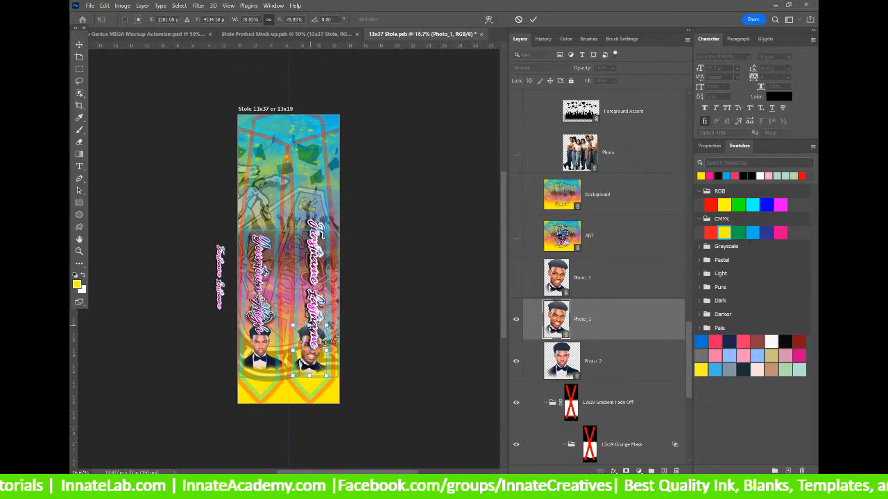
left_click(648, 319)
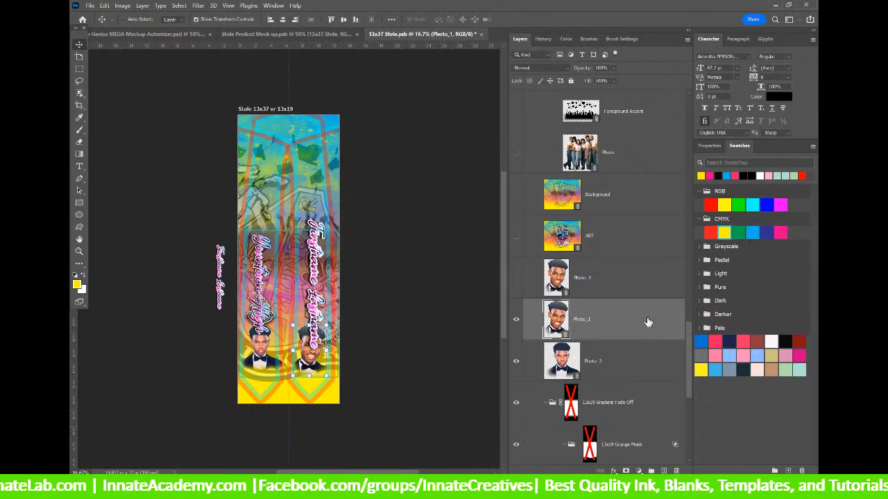
left_click(611, 370, "shift")
left_click_drag(612, 368, 568, 158)
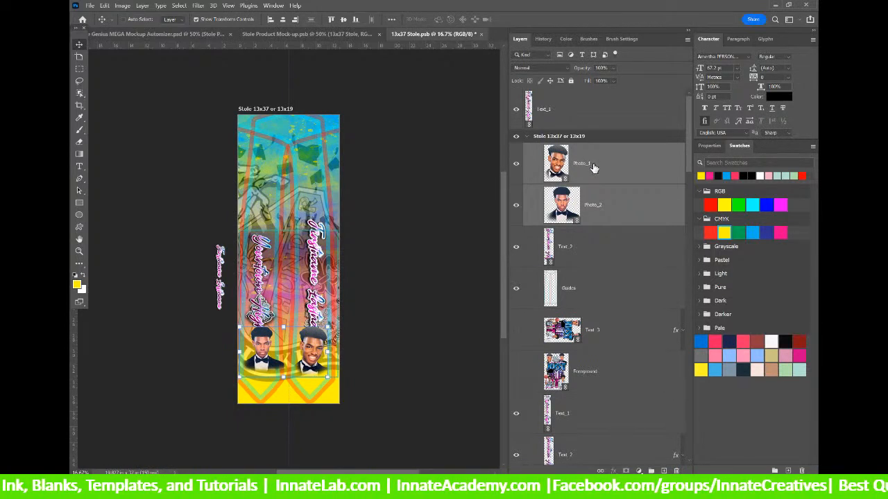
Hide the Guides layer so its overlay lines no longer show on the stole.
left_click(592, 167)
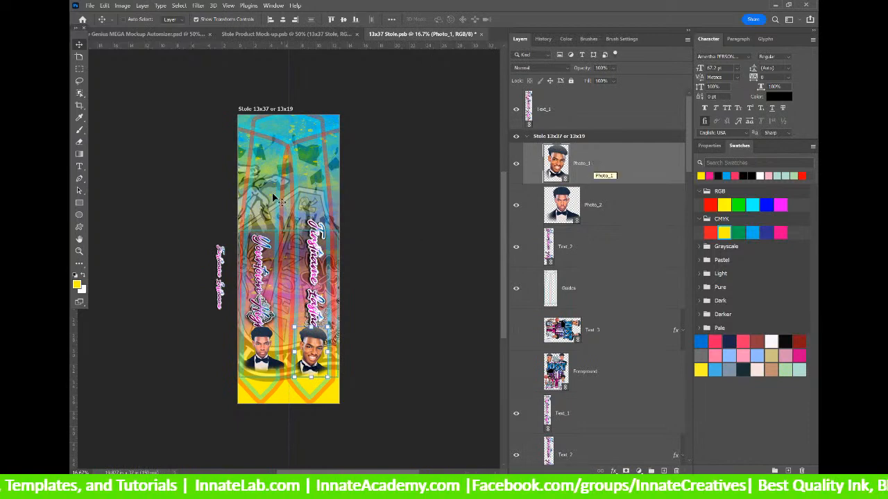
left_click(586, 124)
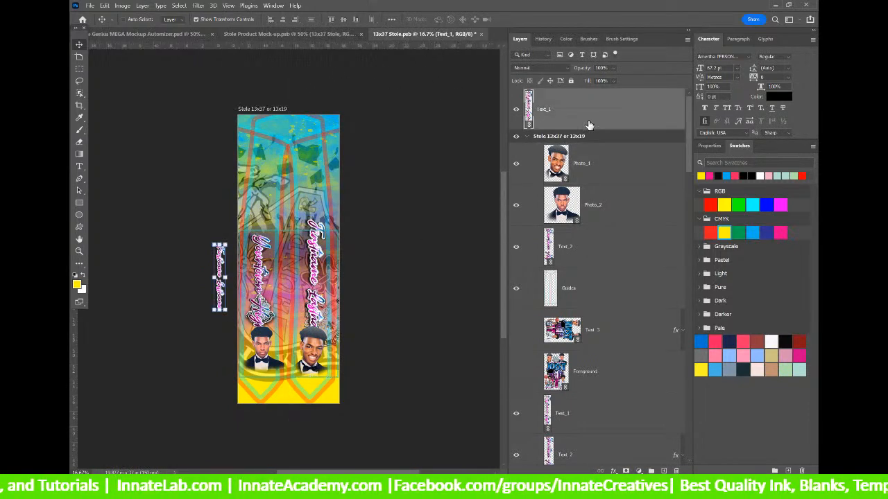
left_click(582, 166)
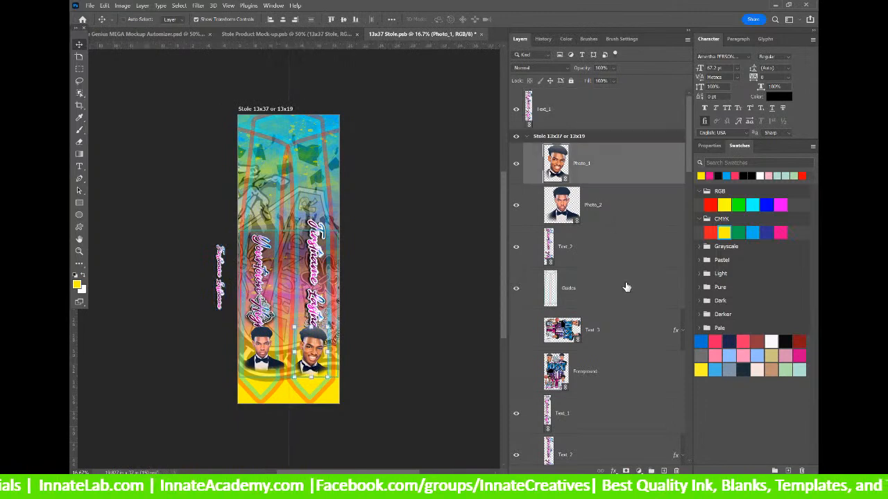
left_click(613, 299)
left_click(516, 290)
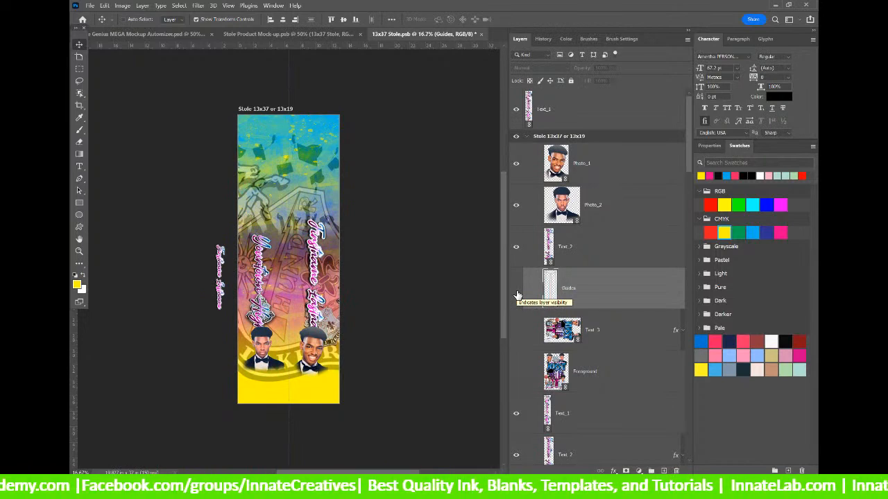
Enable the 13x19 Gradient Fade Off group's mask to fade the stole's upper half to white.
scroll(541, 297, "down", 15)
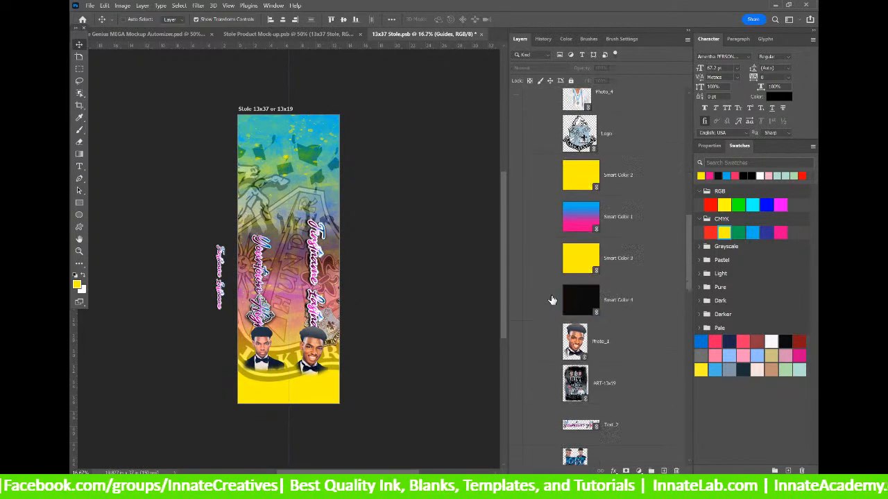
scroll(556, 297, "down", 8)
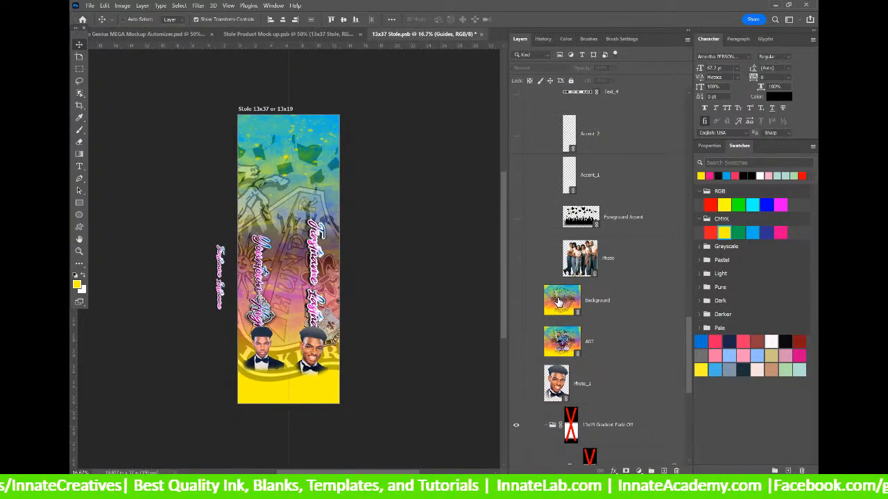
scroll(559, 301, "down", 2)
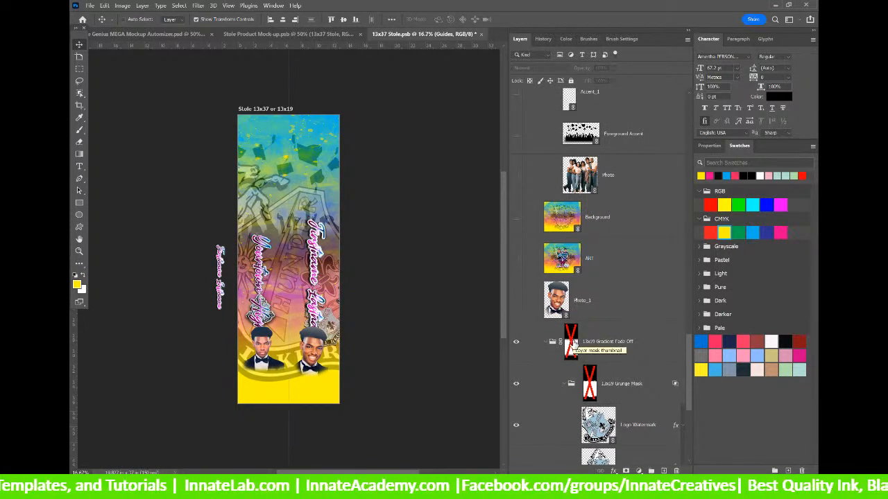
left_click(571, 345)
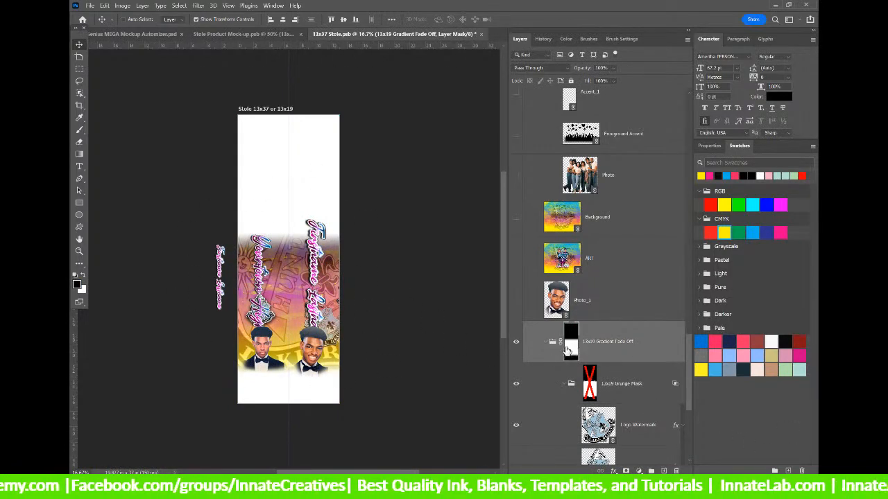
Squash the Photo_1 layer slightly by pulling its bottom edge up.
right_click(320, 358)
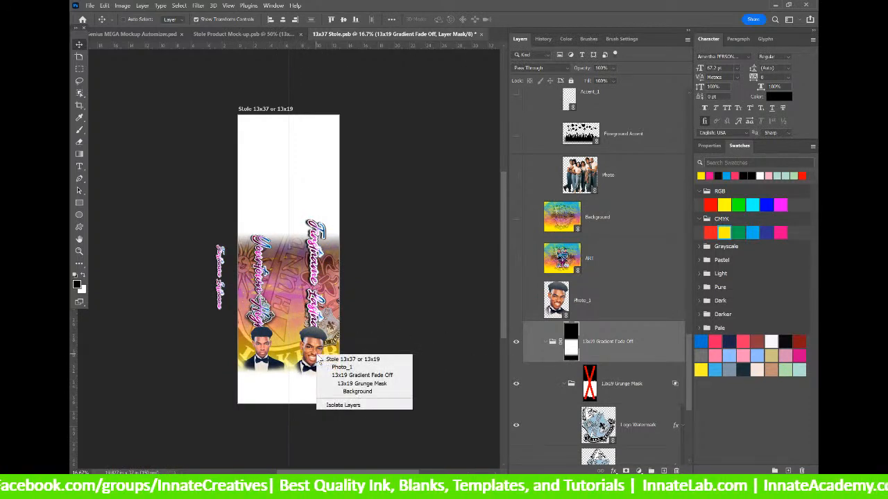
left_click(333, 367)
left_click_drag(310, 378, 310, 373)
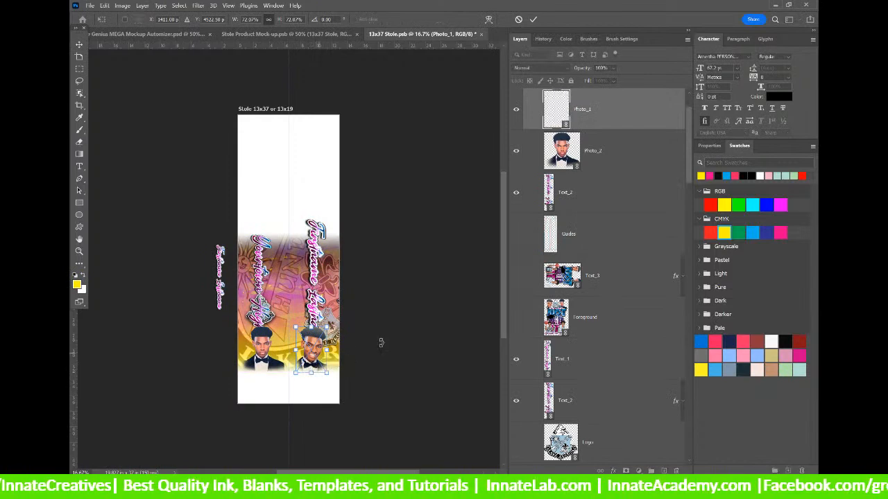
key("Return")
Disable the gradient fade group's mask and enable the 13x19 Grunge Mask instead.
left_click(604, 360)
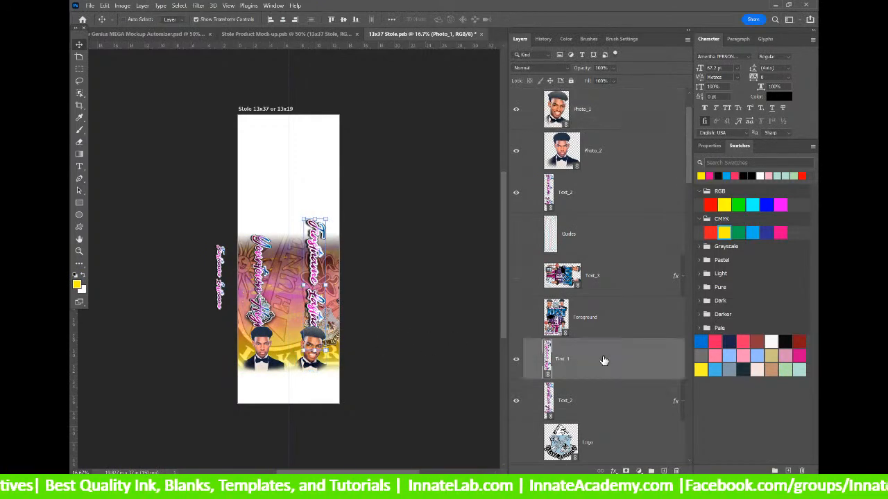
scroll(596, 314, "down", 5)
scroll(596, 315, "up", 5)
scroll(595, 316, "down", 10)
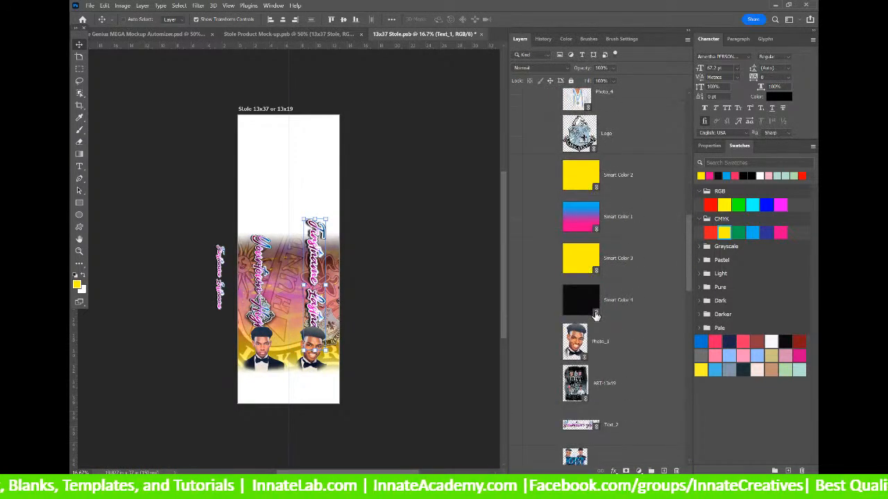
scroll(595, 316, "down", 10)
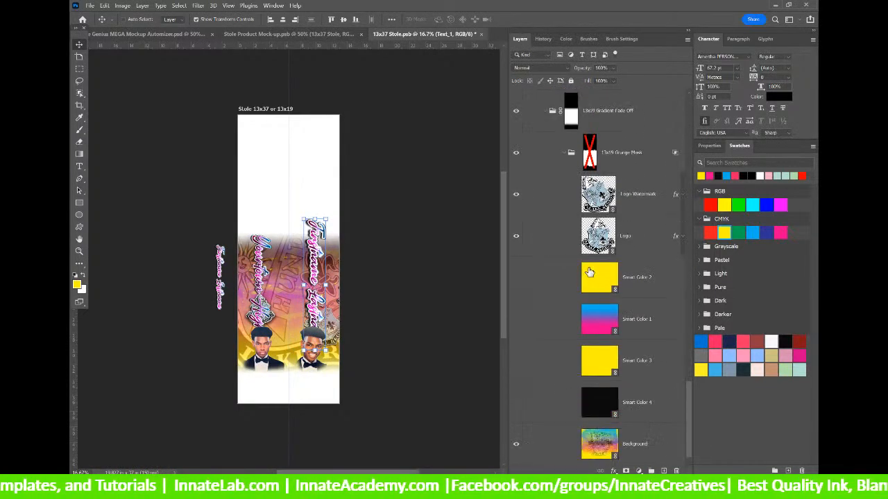
right_click(570, 243)
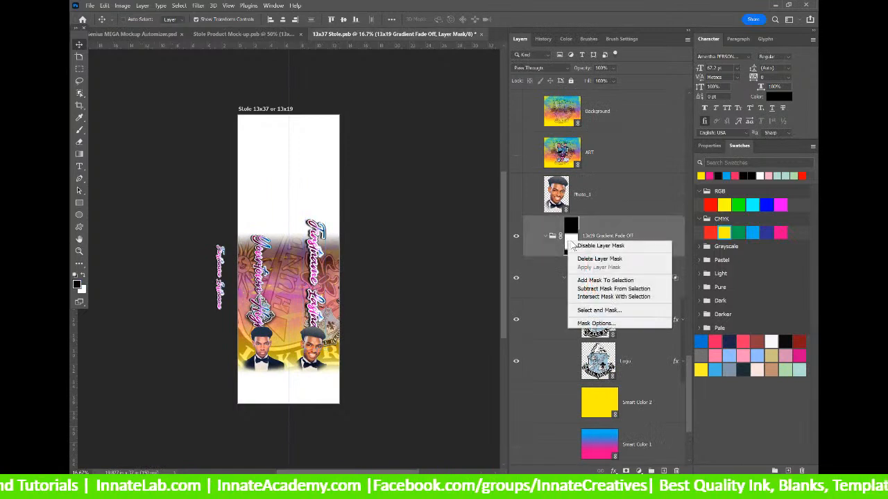
left_click(598, 245)
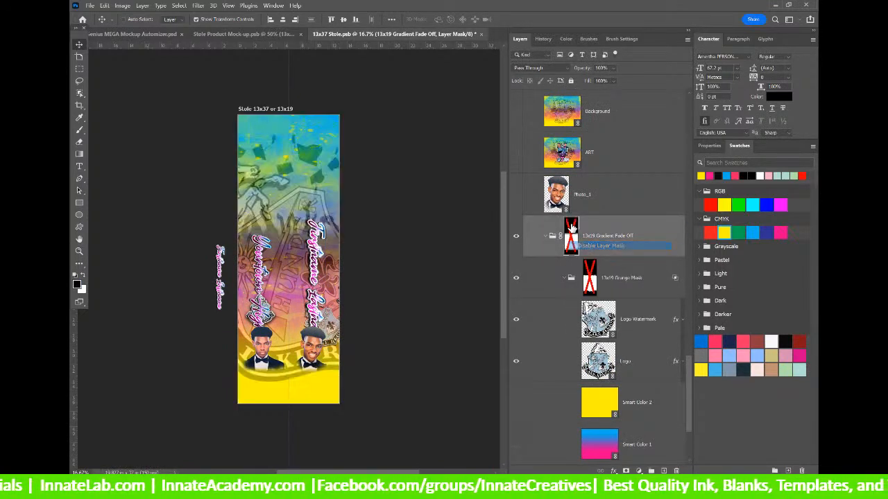
left_click(590, 279)
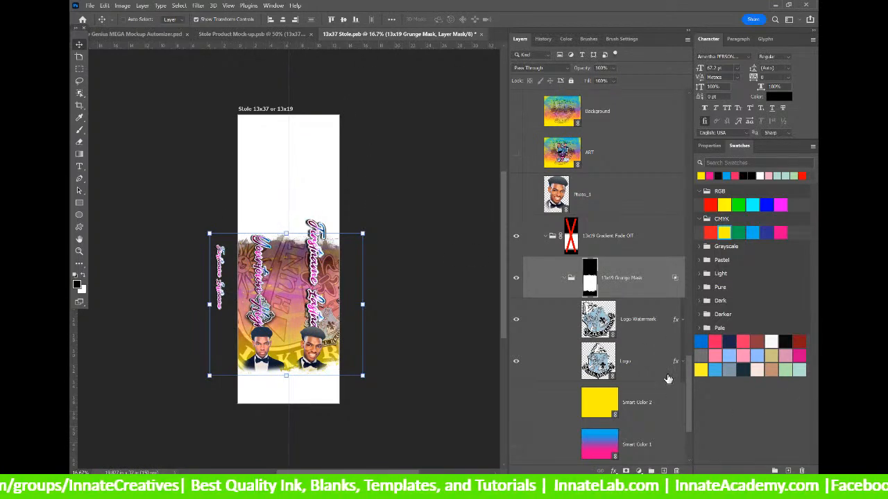
scroll(667, 379, "down", 3)
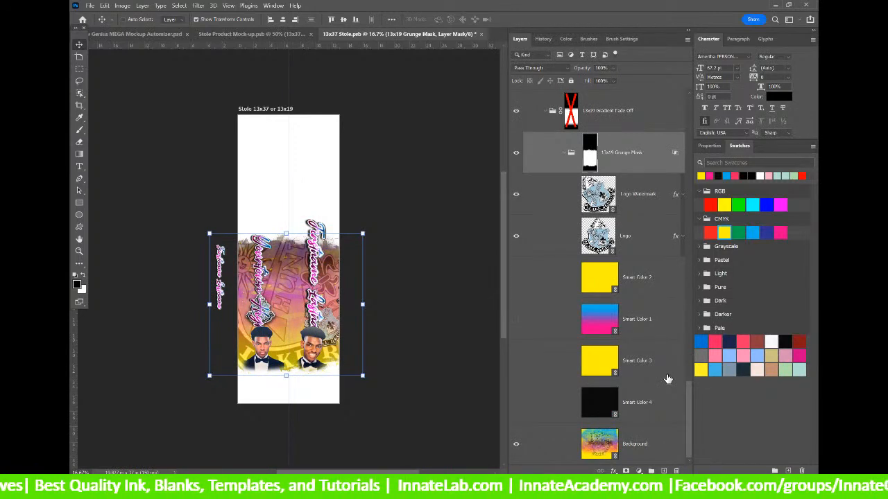
left_click(587, 436)
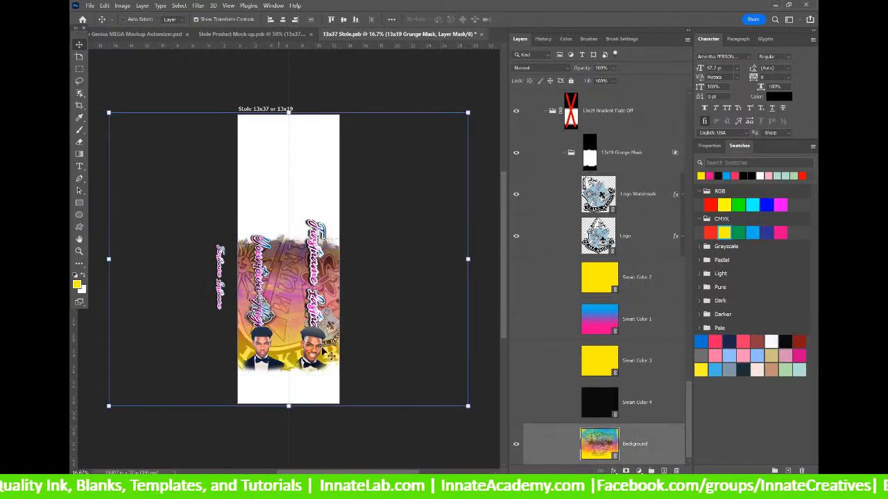
Duplicate the Background layer and shrink the copy from top and bottom.
right_click(652, 432)
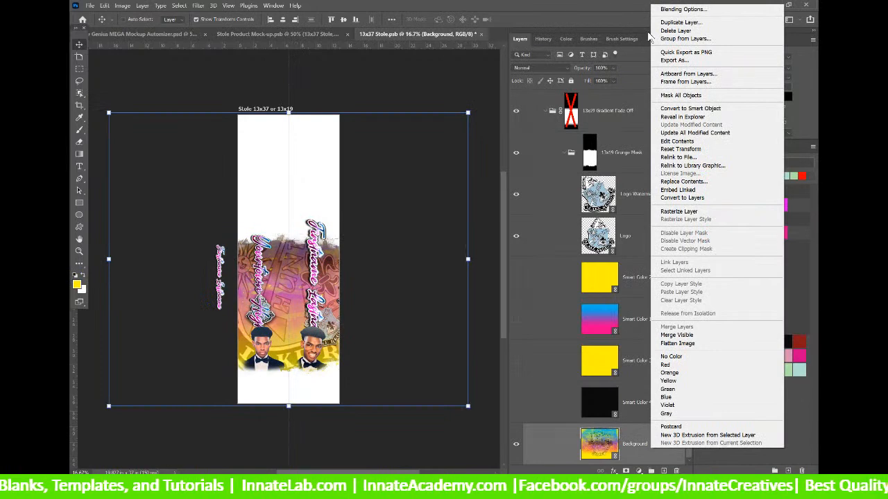
left_click(670, 22)
key("Return")
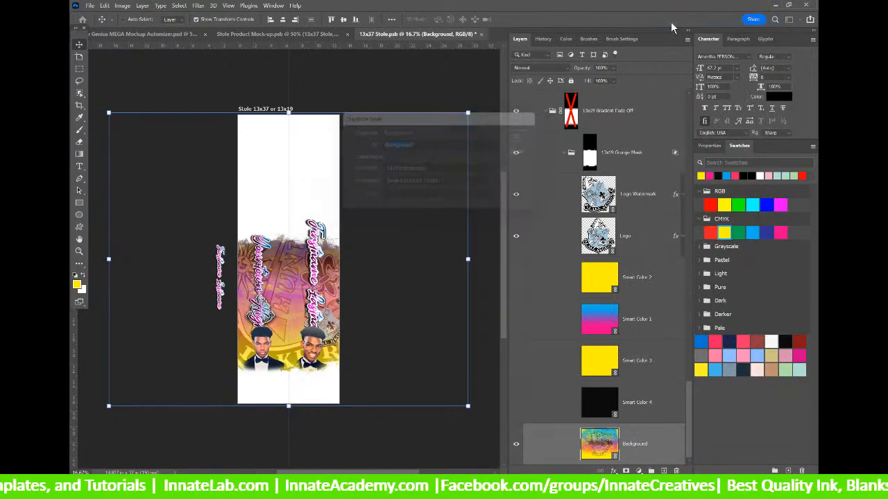
left_click_drag(289, 112, 284, 237)
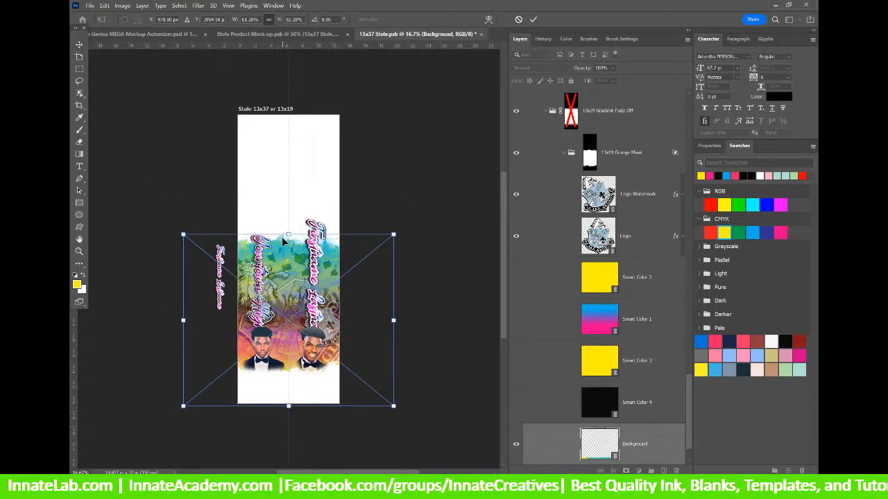
left_click_drag(290, 408, 292, 379)
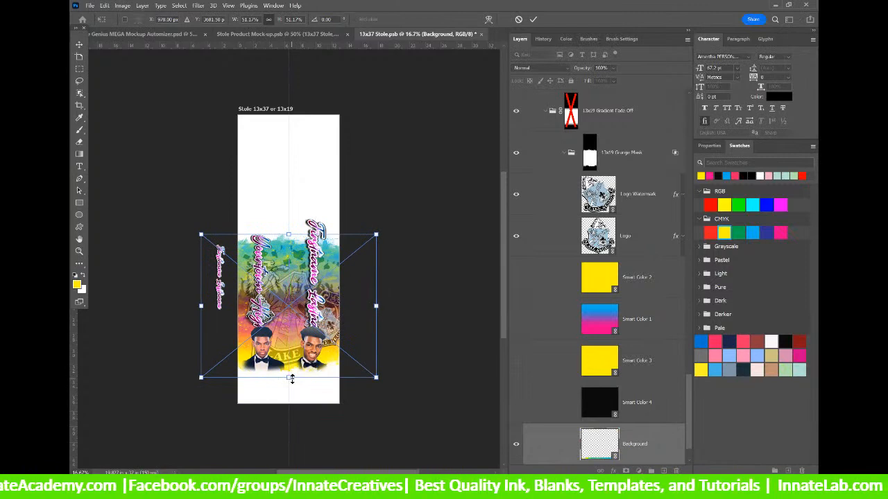
key("Return")
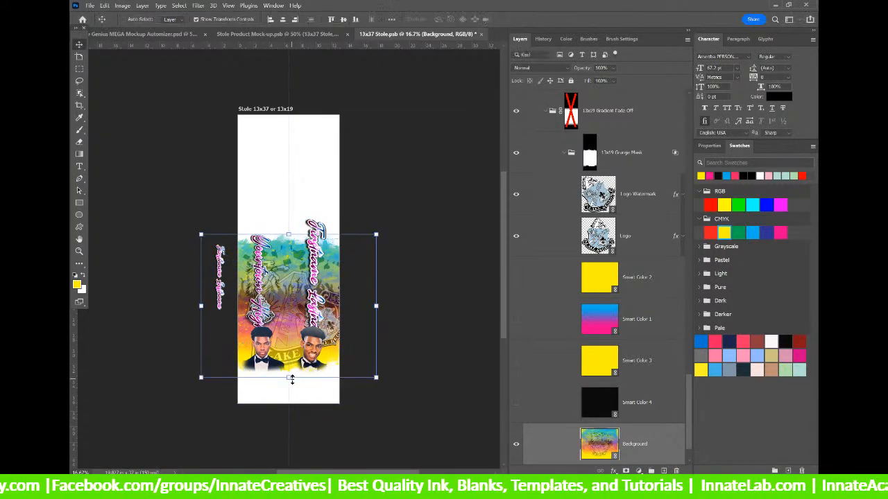
Rename the copy 'Background 13x19', make it visible, and move it below the original Background.
scroll(644, 424, "down", 1)
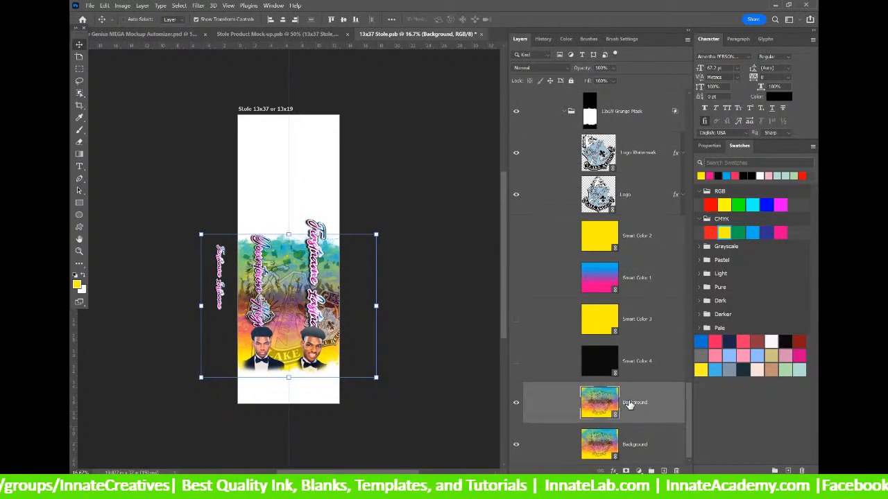
double_click(628, 403)
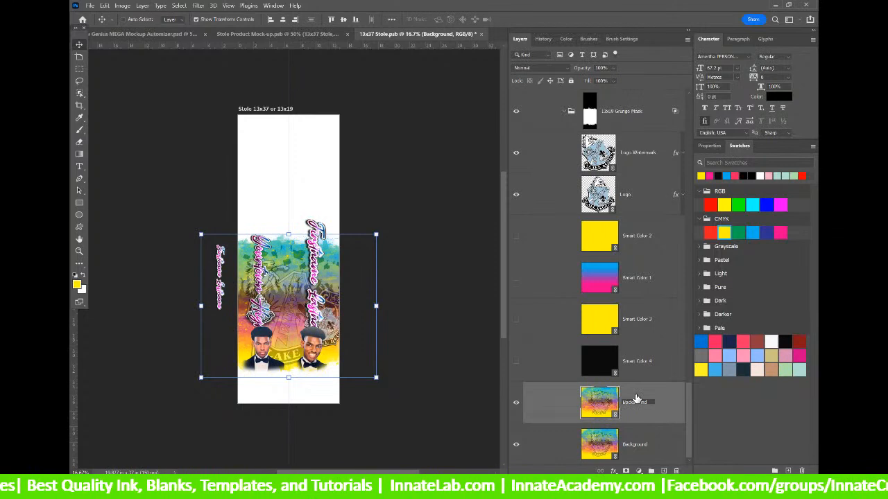
type("13x1")
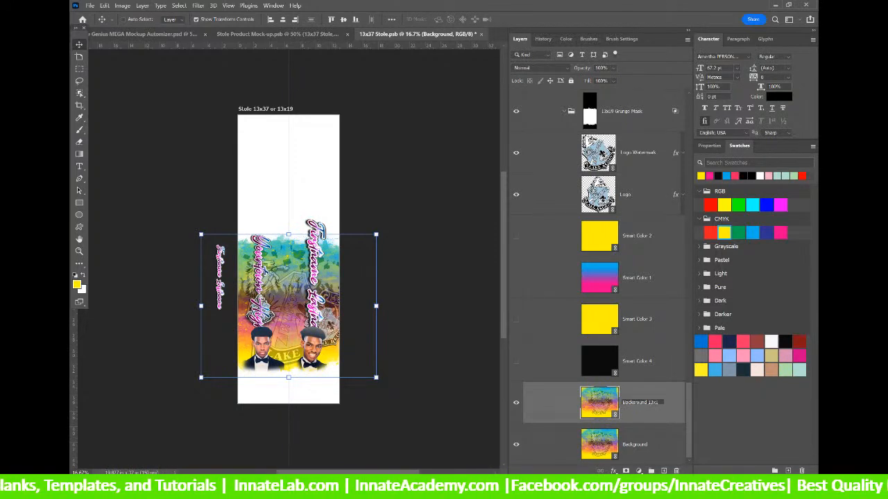
type("9")
key("Return")
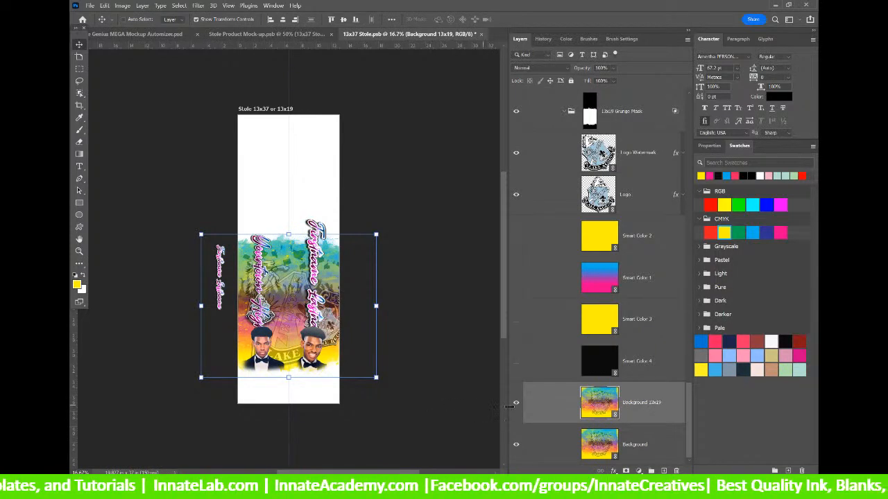
left_click(517, 405)
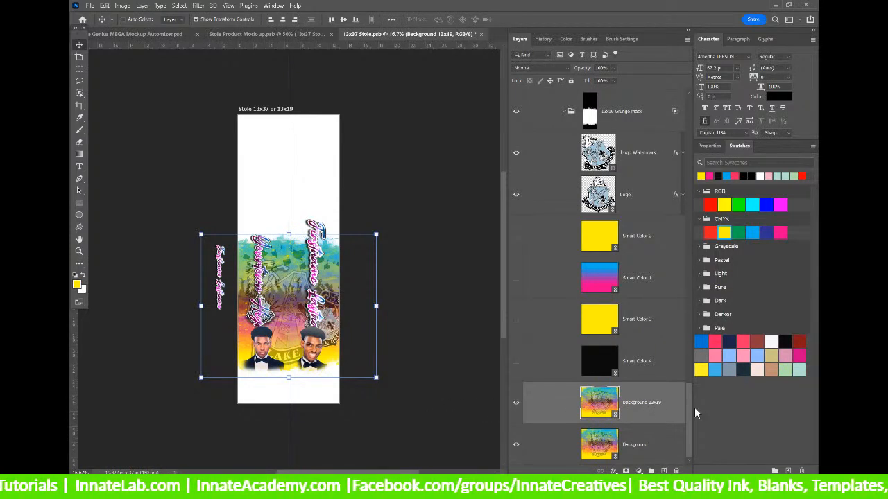
left_click_drag(644, 409, 645, 455)
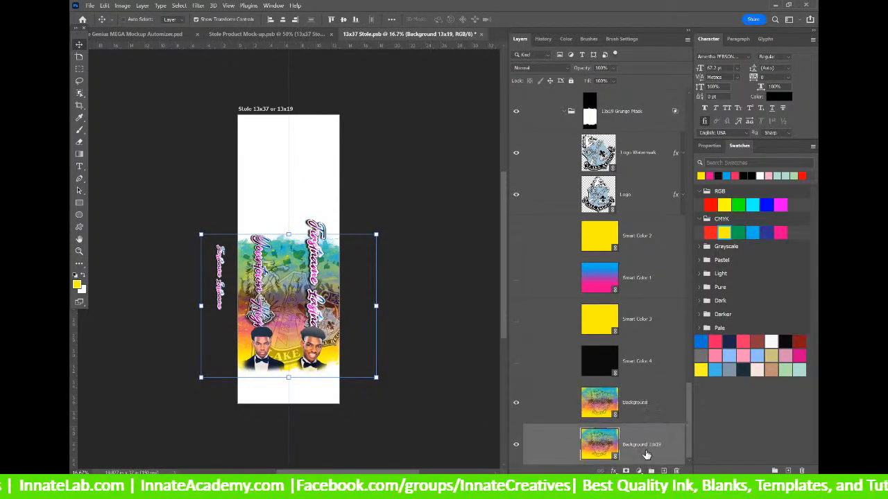
left_click(644, 406)
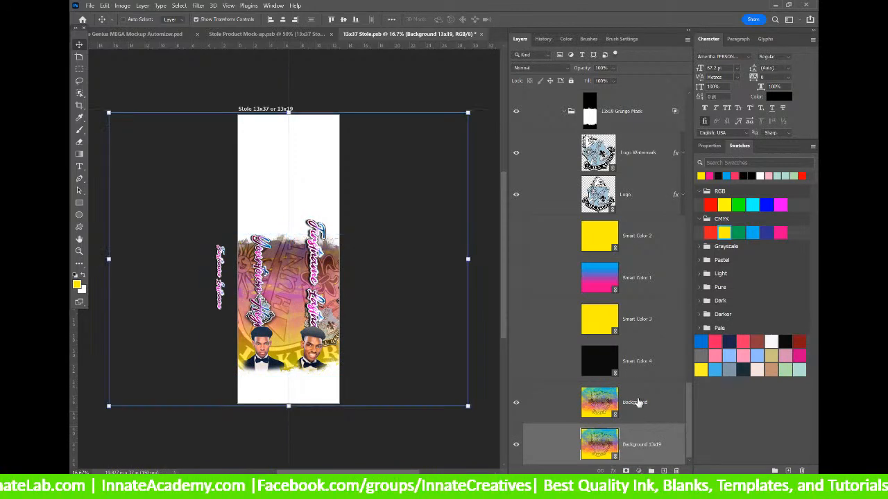
left_click(515, 403)
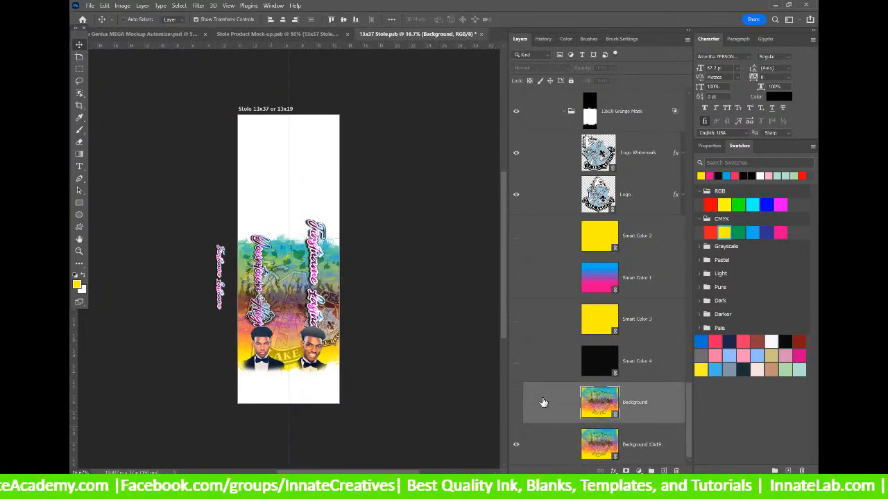
left_click(517, 406)
Select the 13x19 Grunge Mask group in the Layers panel.
scroll(662, 320, "up", 3)
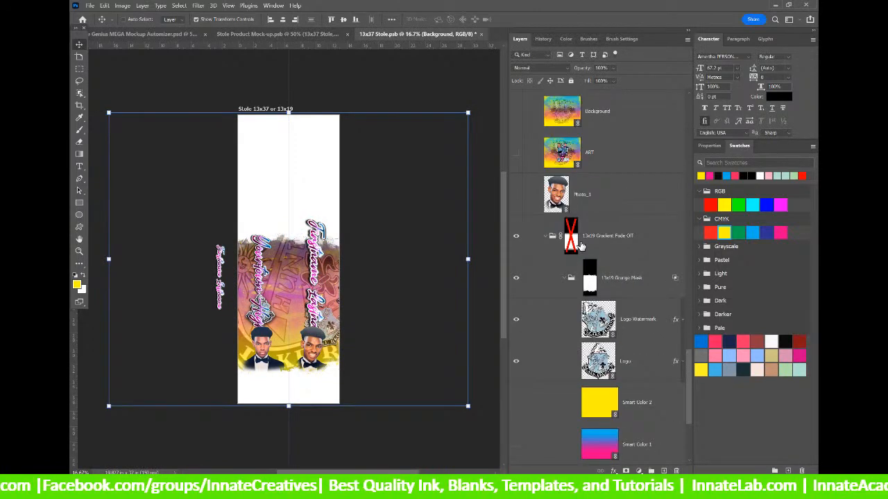
scroll(581, 246, "up", 3)
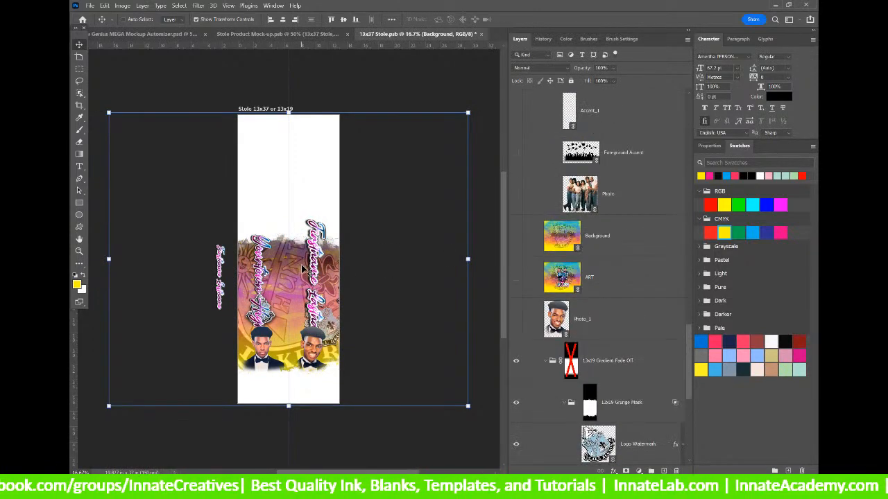
scroll(643, 242, "up", 5)
scroll(643, 243, "up", 10)
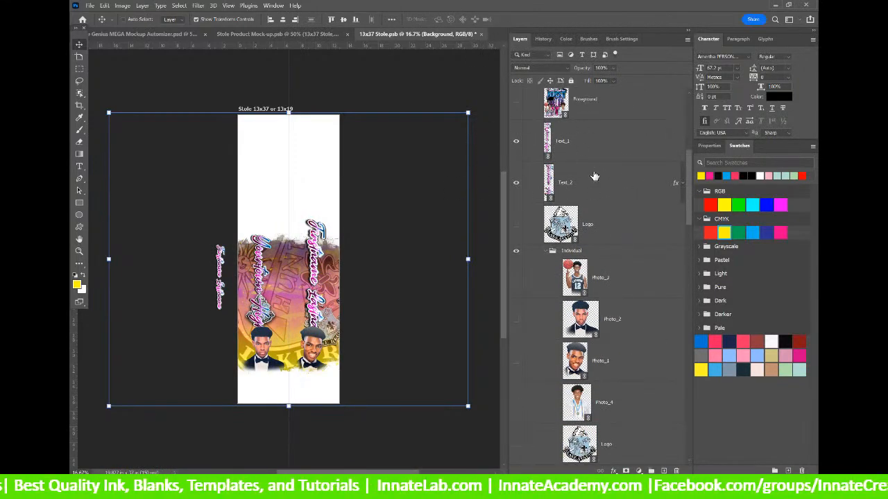
scroll(593, 175, "up", 8)
scroll(595, 178, "down", 2)
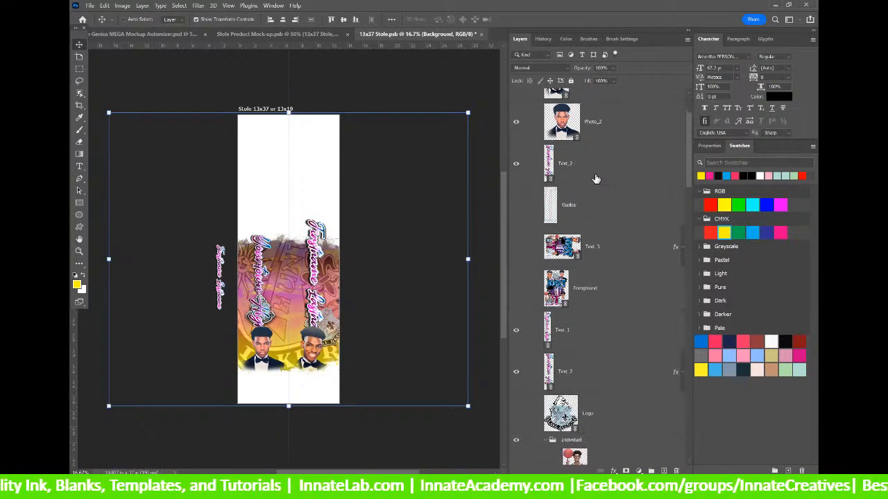
scroll(595, 179, "down", 15)
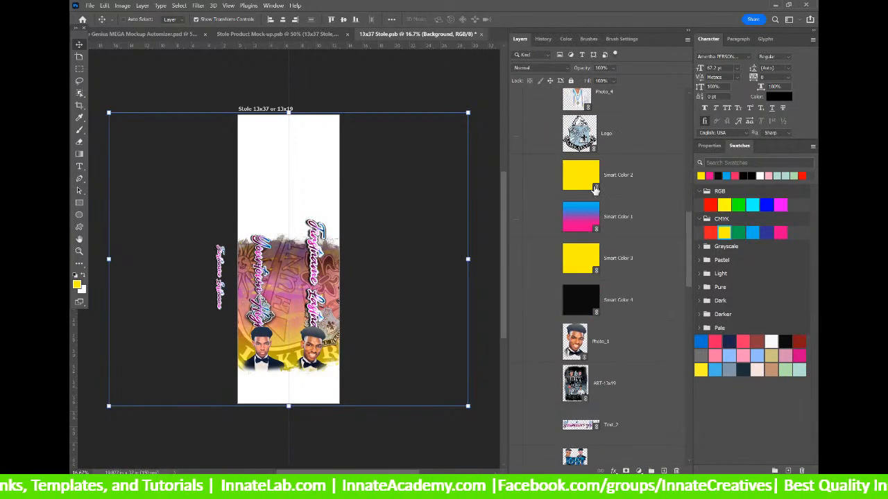
scroll(593, 195, "down", 5)
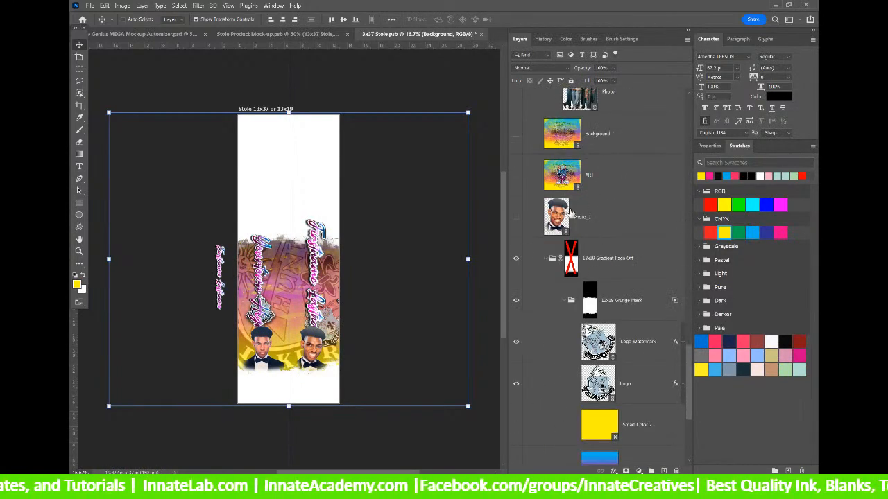
left_click(565, 303)
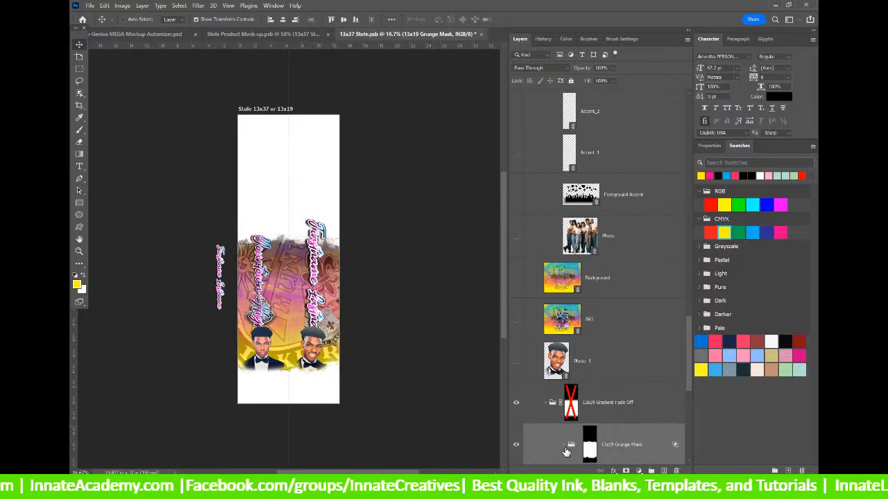
Inspect the Grunge Mask group's mask options without changing anything.
left_click(565, 444)
right_click(590, 325)
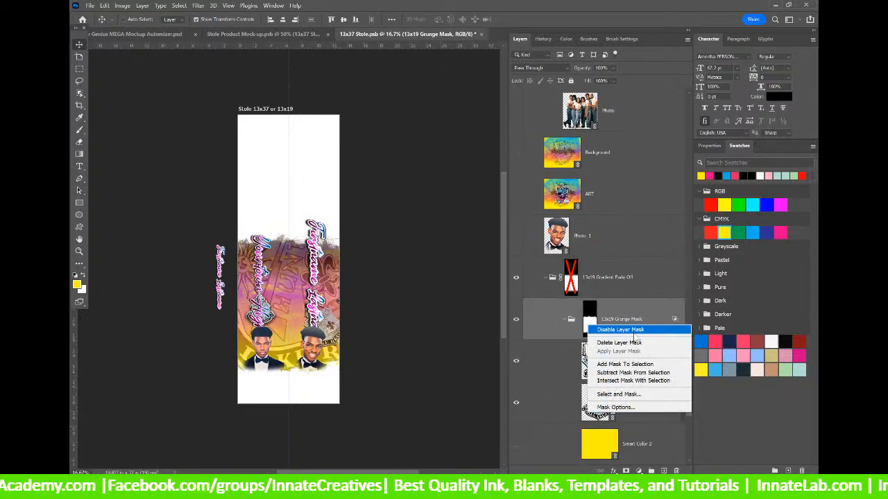
left_click(610, 290)
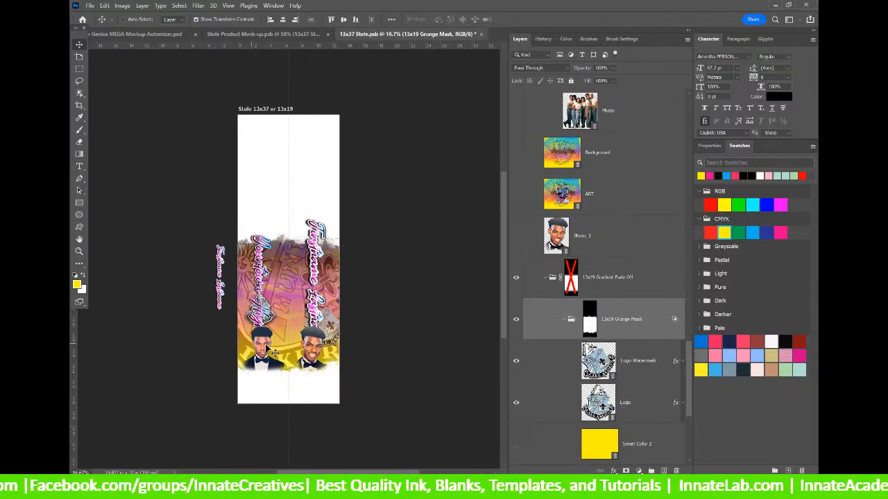
Move Text_1 into the stole artboard, hide it, and save and close 13x37 Stole.
right_click(222, 273)
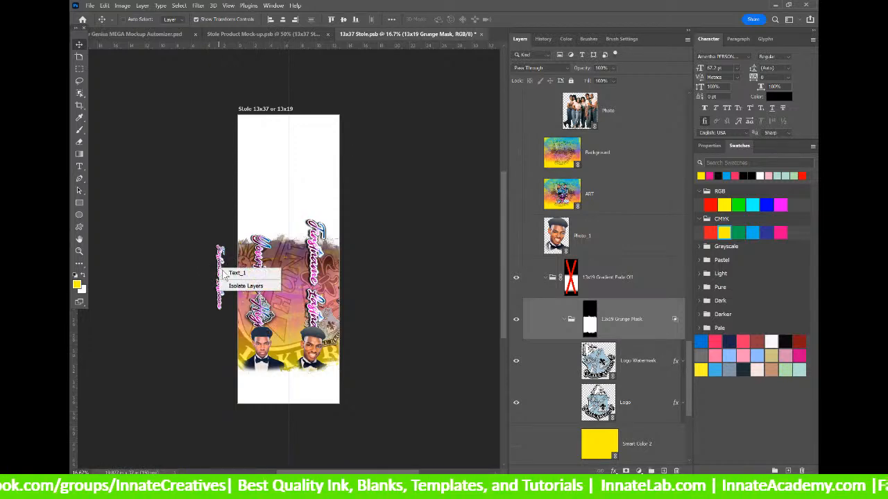
left_click(236, 272)
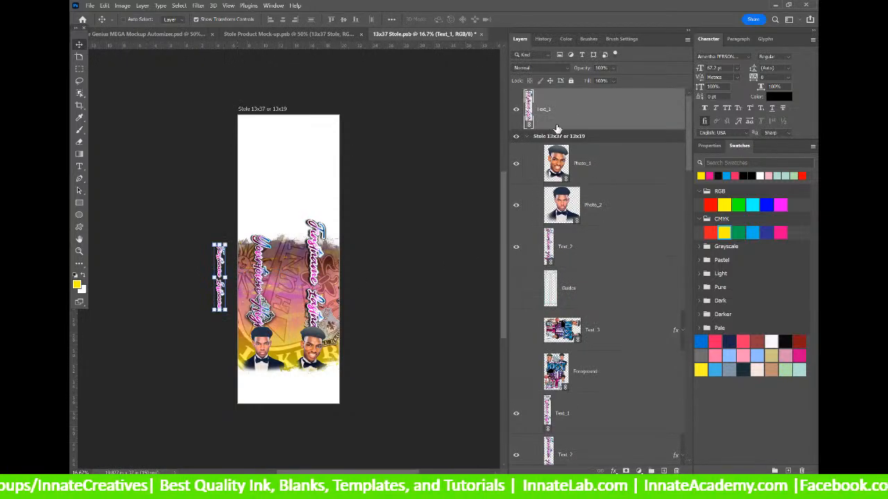
left_click_drag(565, 115, 552, 136)
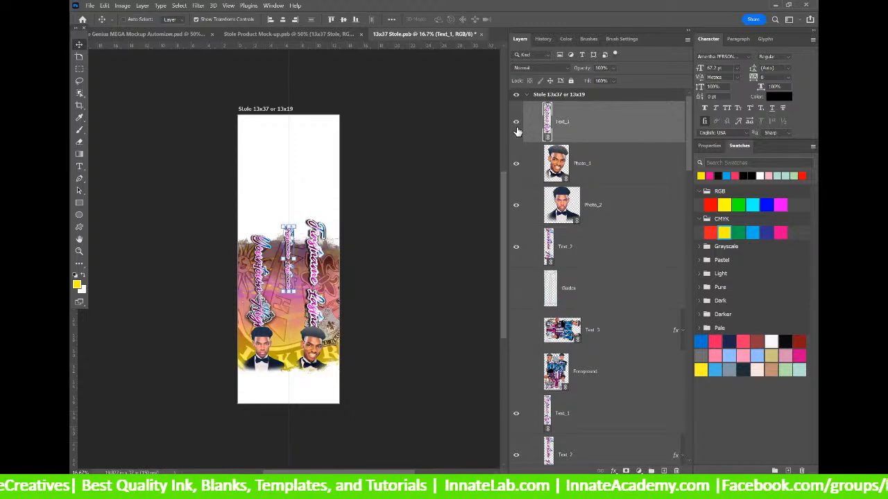
left_click(515, 124)
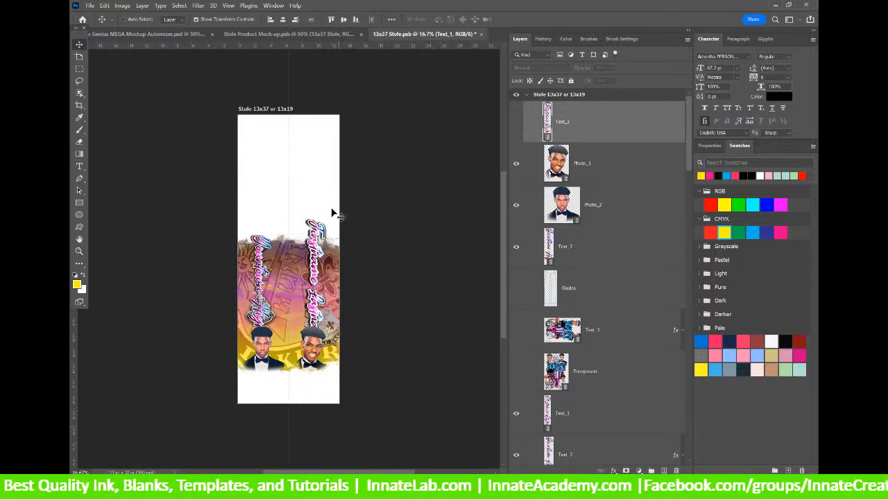
left_click(481, 34)
left_click(435, 188)
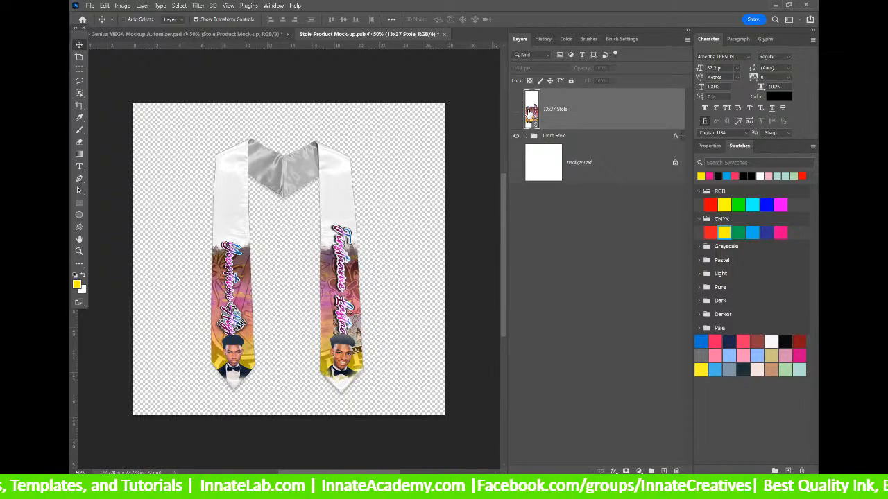
Reopen the 13x37 Stole smart object and disable the Grunge Mask group's layer mask.
double_click(287, 182)
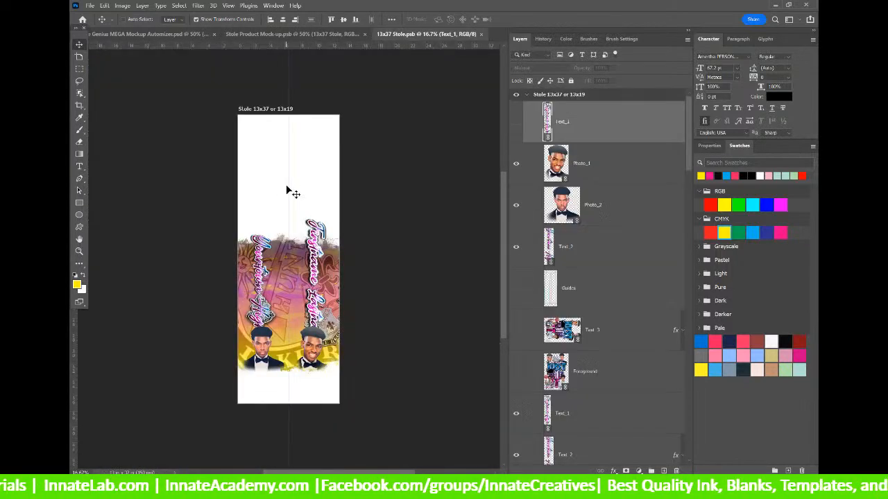
scroll(580, 302, "down", 5)
scroll(581, 304, "down", 10)
scroll(574, 320, "down", 5)
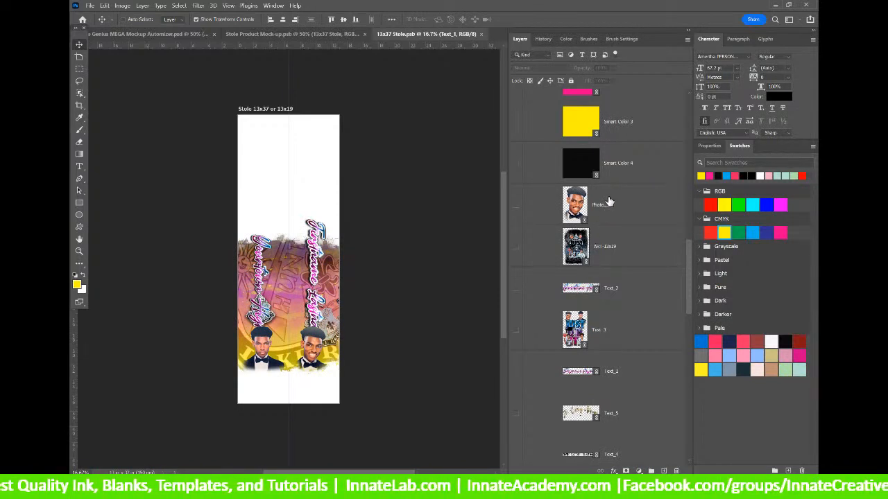
left_click(636, 288)
scroll(628, 298, "down", 8)
scroll(619, 303, "down", 5)
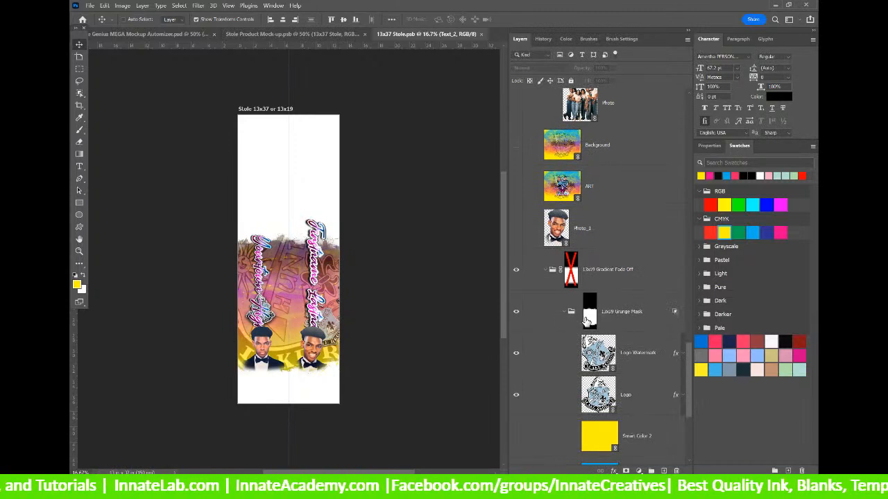
right_click(586, 318)
left_click(611, 324)
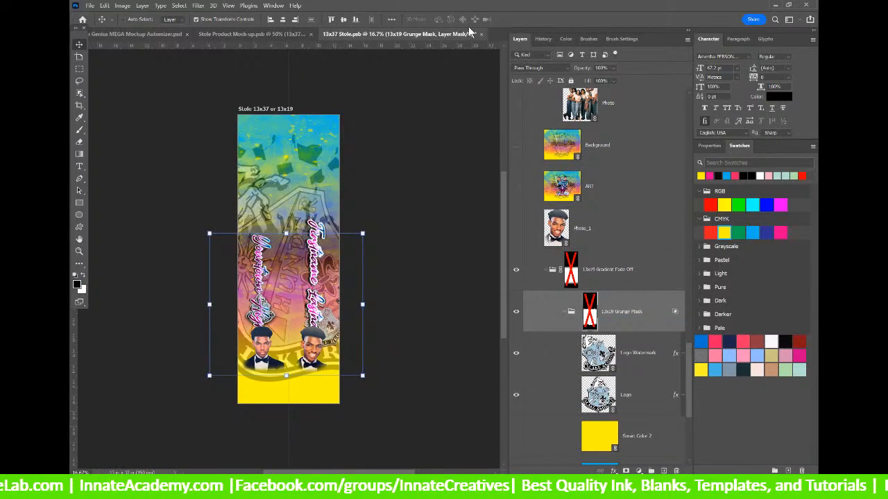
Save and close both 13x37 Stole and Stole Product Mock-up.
left_click(480, 34)
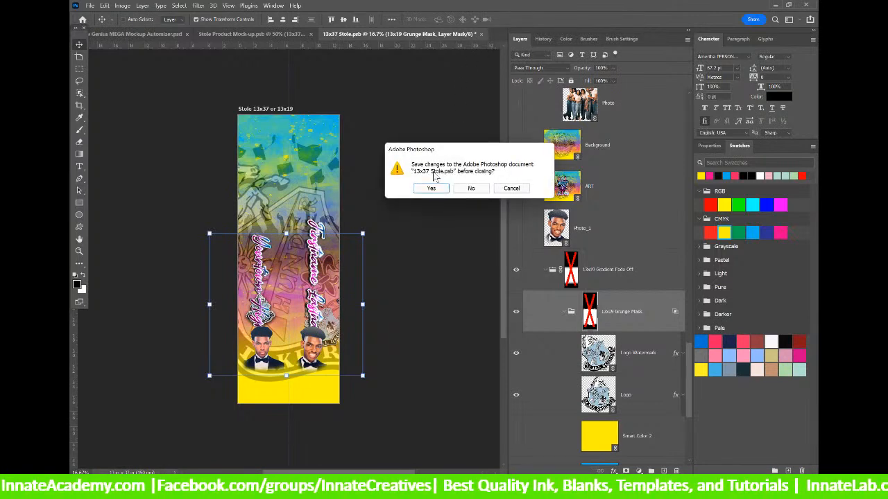
left_click(431, 189)
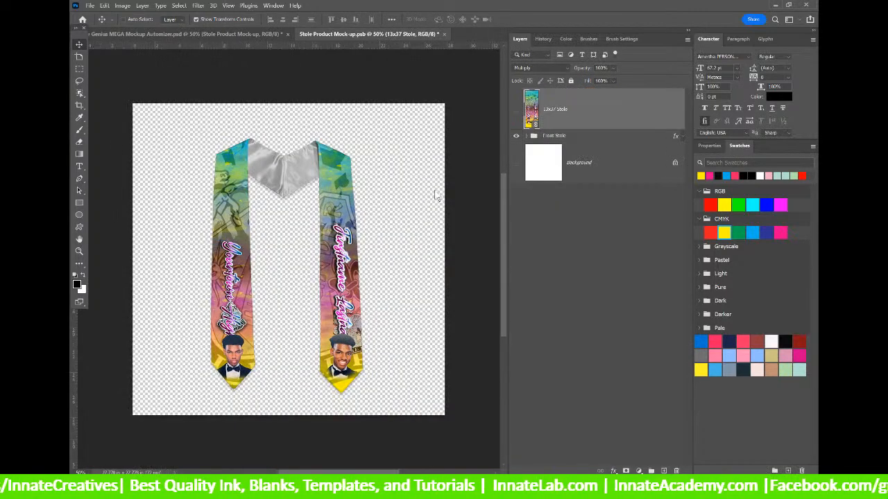
left_click(444, 34)
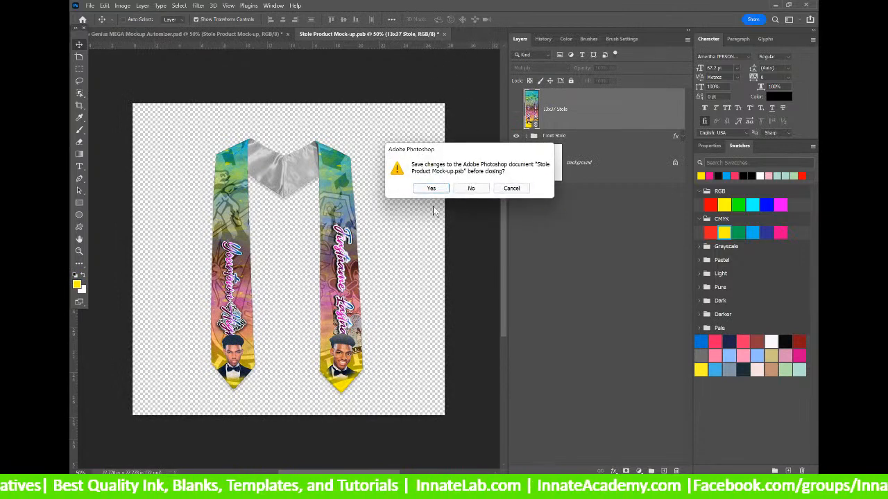
left_click(430, 189)
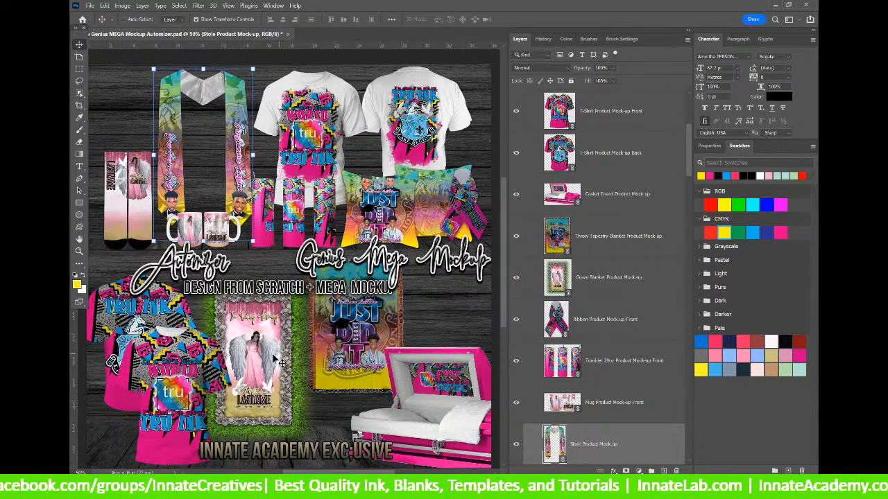
Open 8.5x19 Socks inside Socks Product Mock-up and run Update All Modified Content.
right_click(138, 198)
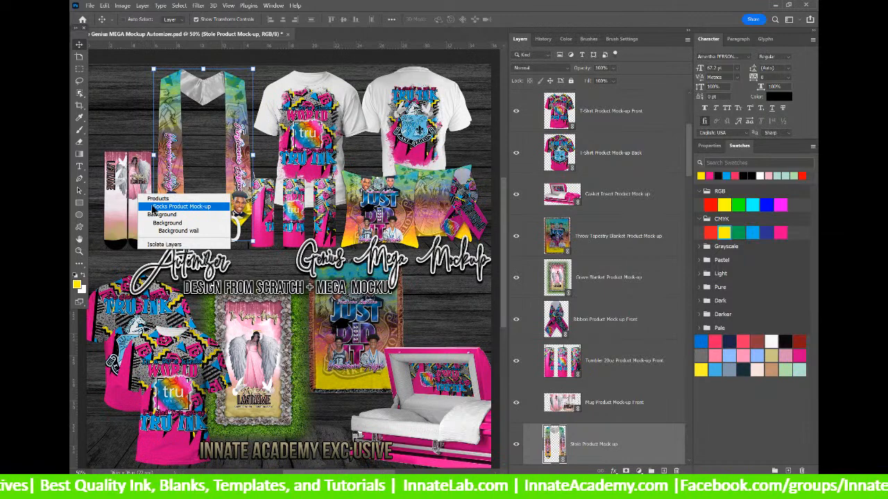
left_click(154, 207)
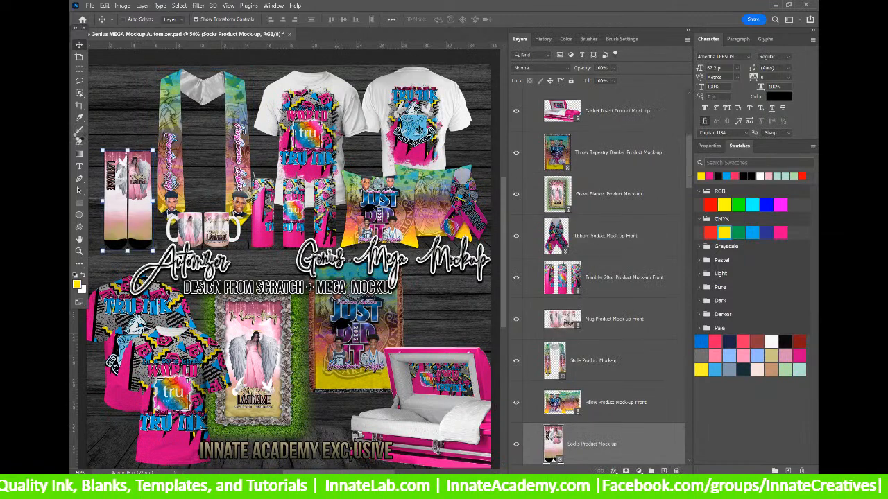
double_click(123, 178)
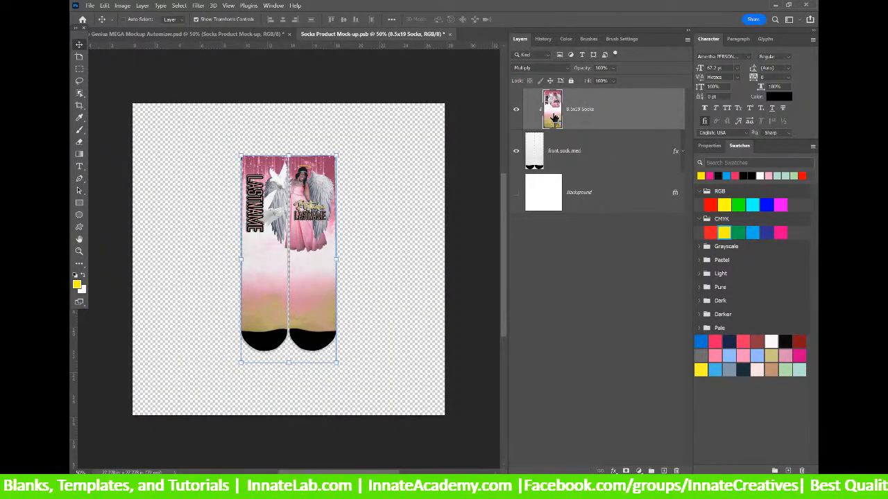
double_click(552, 110)
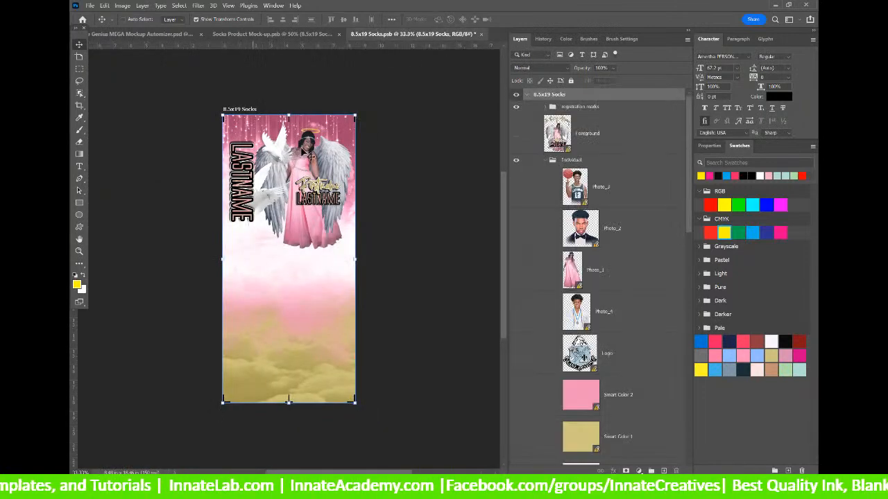
right_click(637, 138)
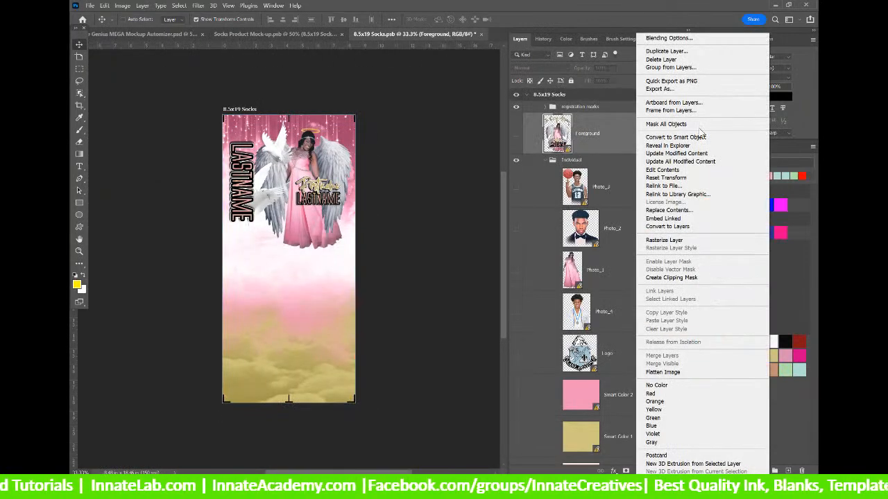
left_click(683, 161)
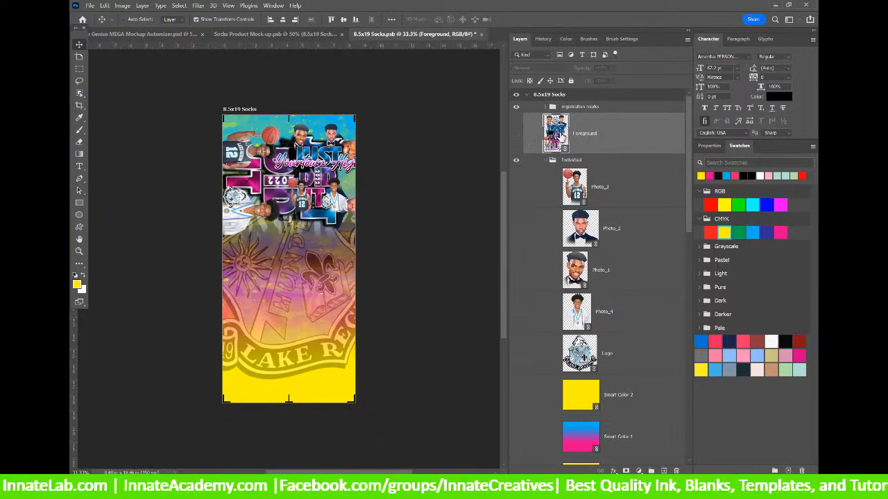
Hide both Text_3 layers on the sock artwork.
scroll(559, 139, "down", 1)
right_click(254, 184)
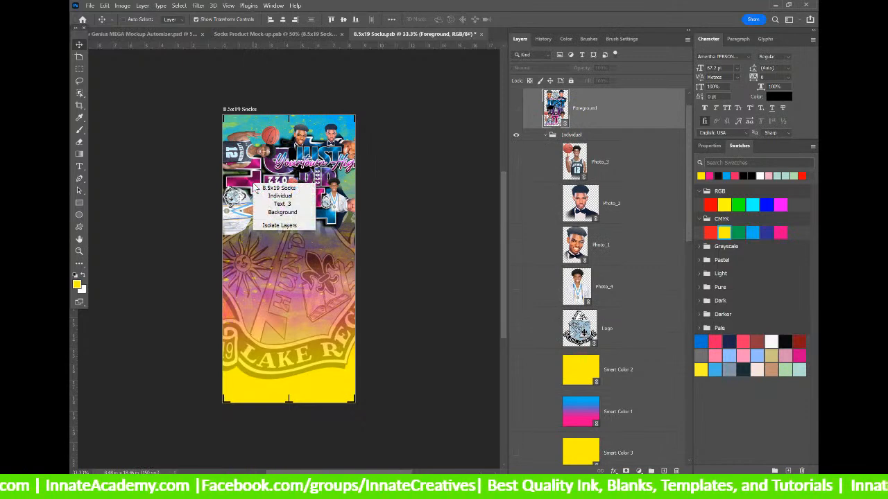
left_click(263, 204)
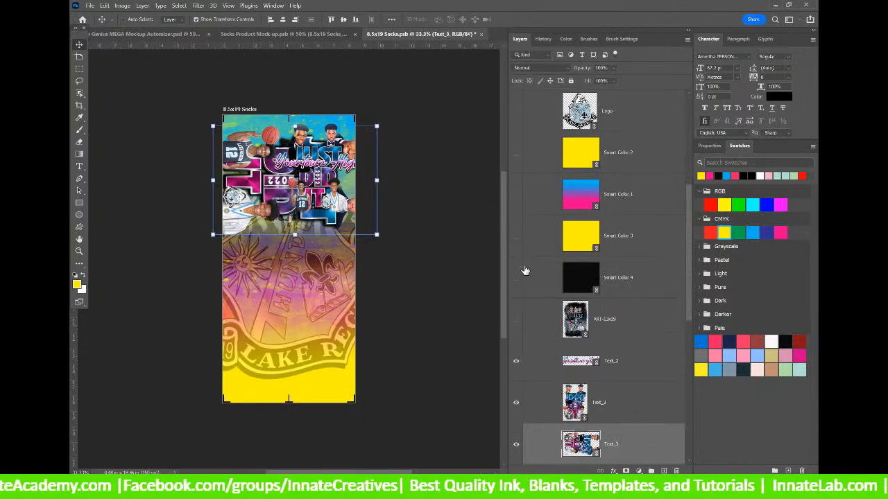
scroll(525, 278, "down", 5)
left_click(516, 319)
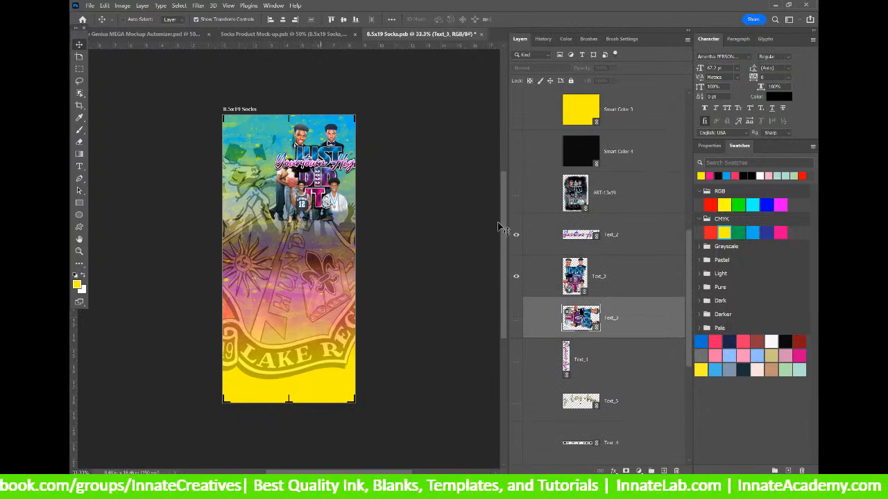
left_click(548, 279)
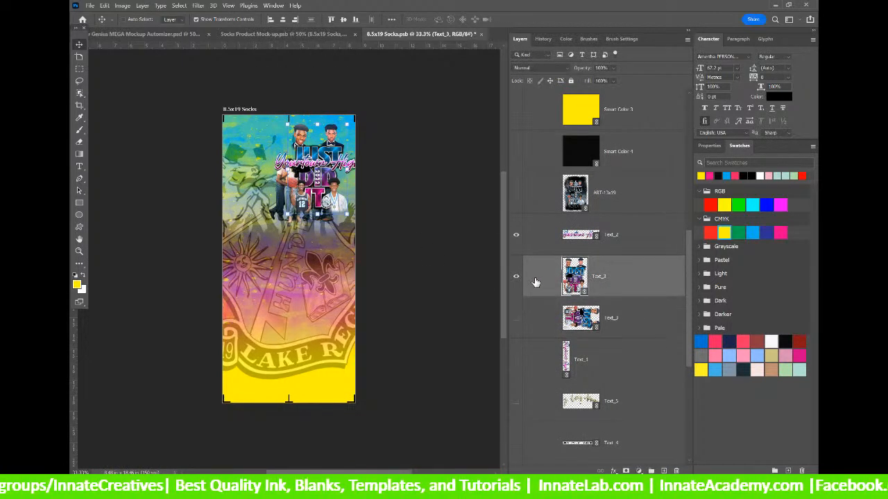
left_click(517, 278)
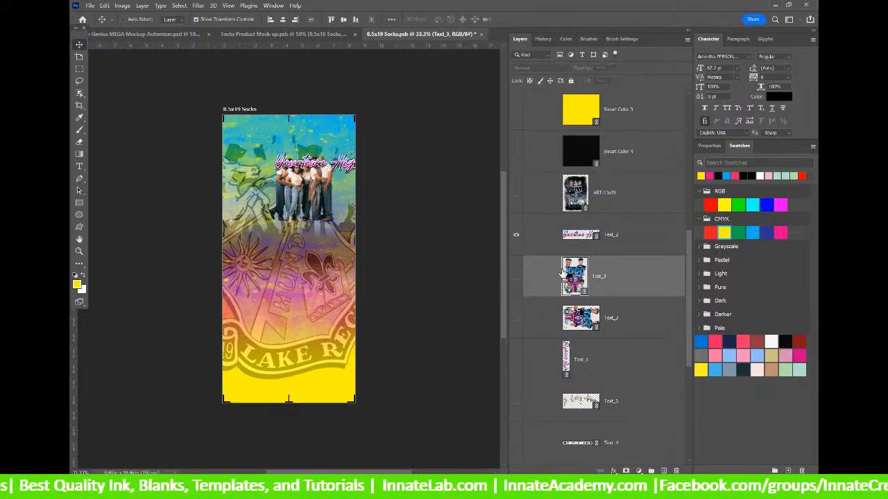
Inspect the group Photo smart object, then choose Relink to File for that layer.
scroll(614, 246, "down", 2)
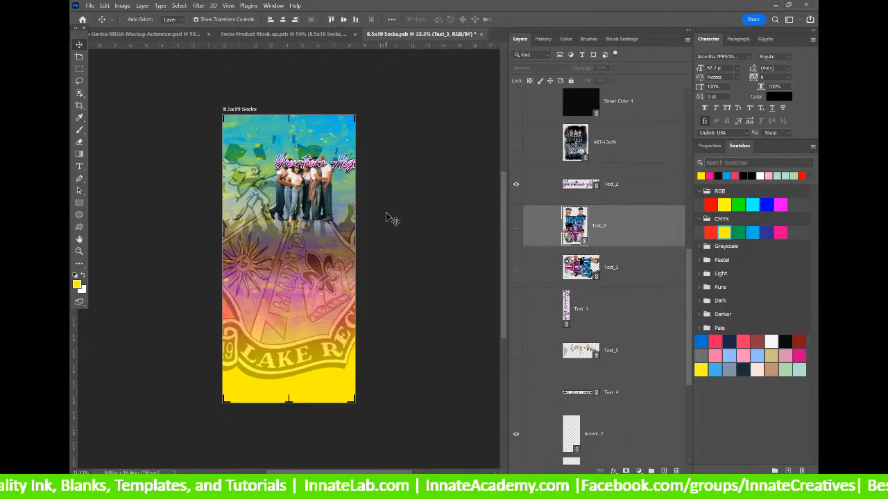
scroll(393, 220, "down", 1)
scroll(624, 255, "down", 5)
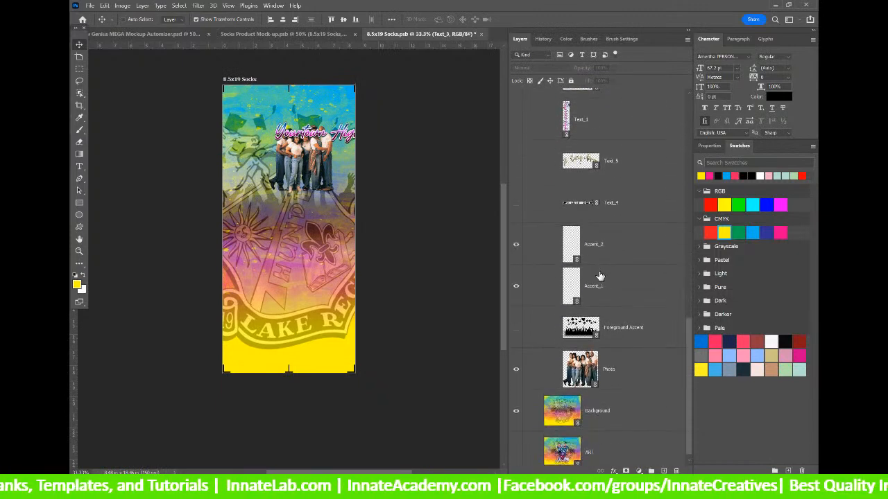
scroll(600, 277, "down", 1)
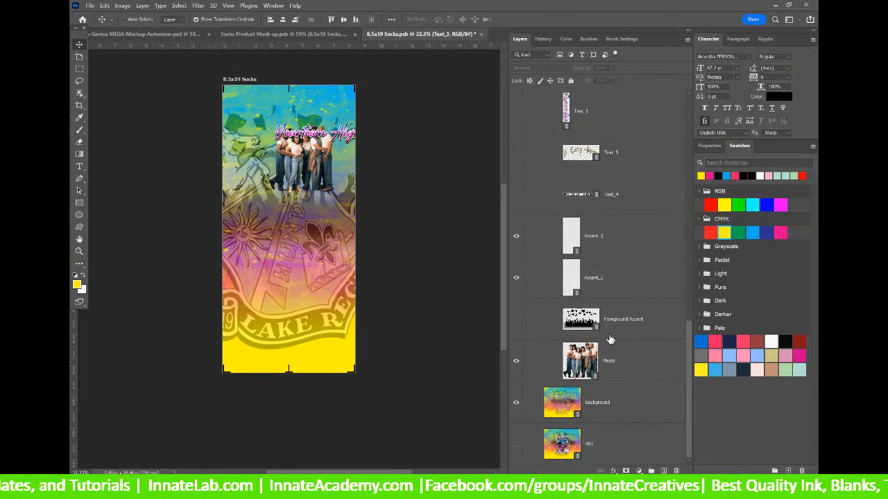
left_click(583, 360)
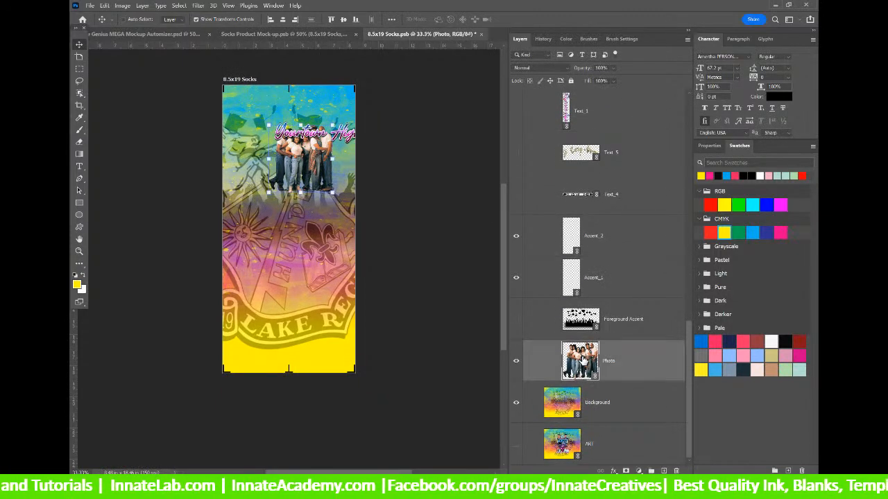
double_click(578, 364)
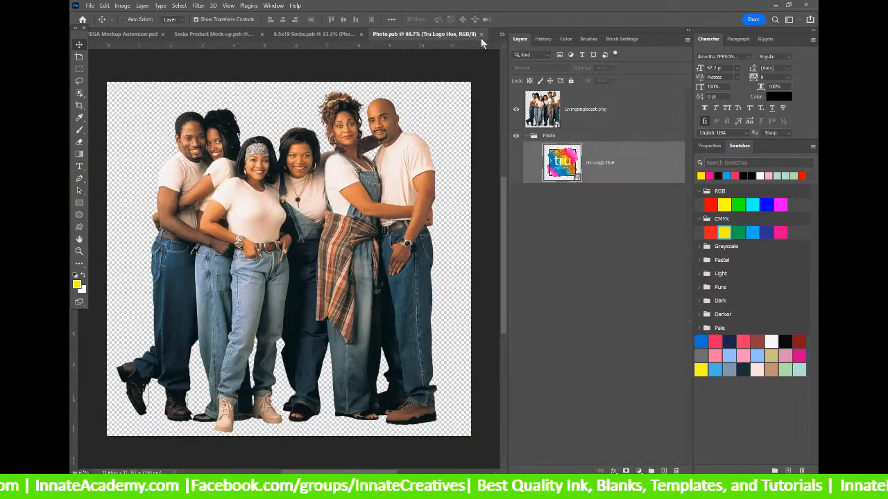
left_click(480, 34)
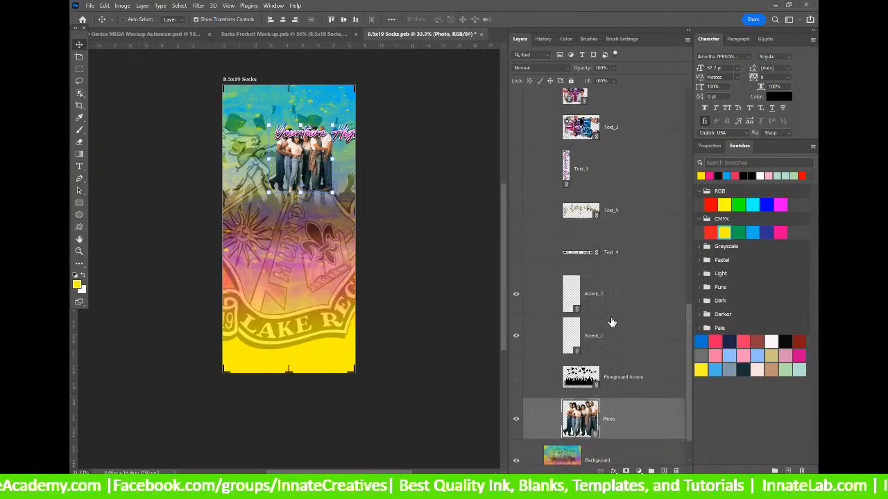
right_click(623, 380)
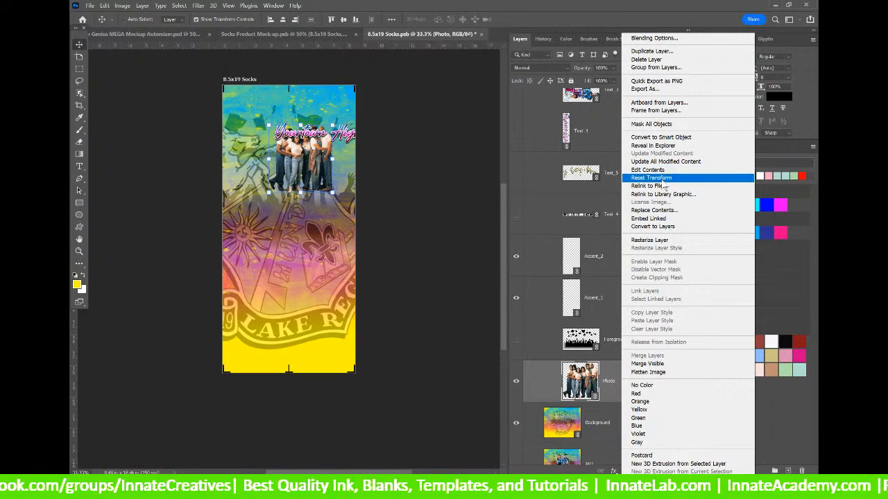
left_click(663, 186)
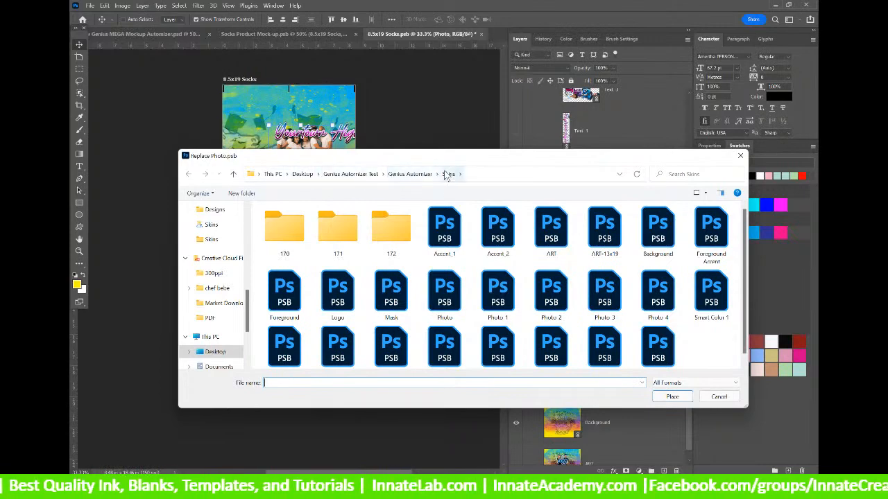
Place the Photo file from the Skins folder into the group Photo layer.
left_click_drag(429, 159, 429, 79)
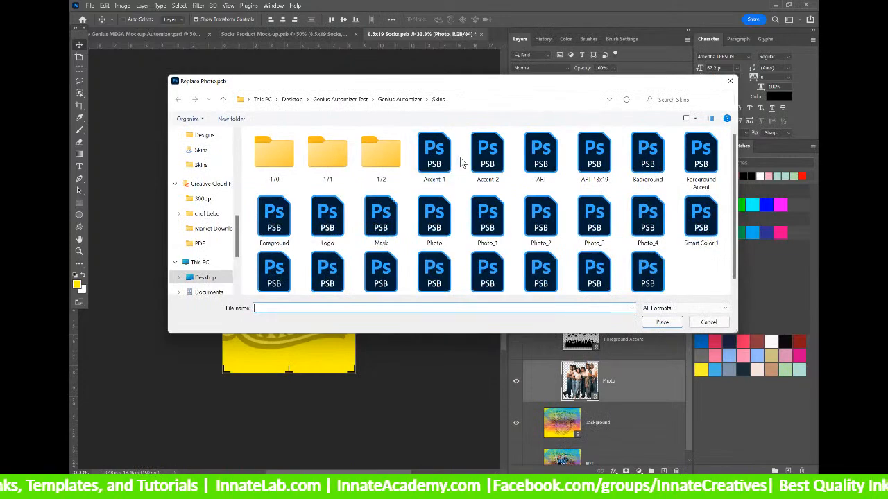
scroll(465, 169, "down", 1)
left_click(441, 208)
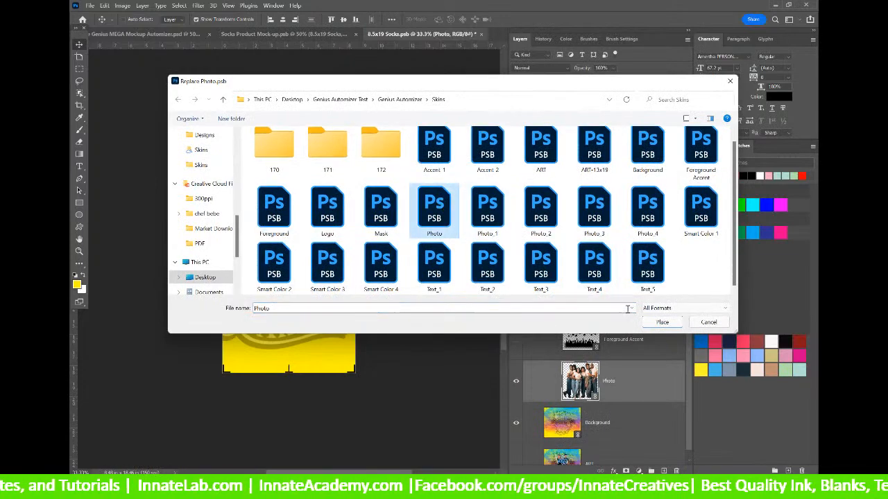
left_click(662, 322)
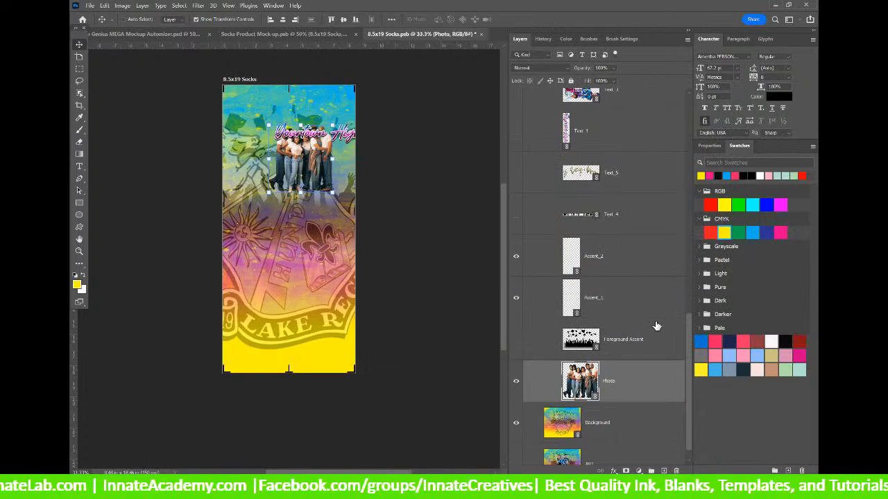
Check the Skins folder window in Explorer, then return to the Layers panel.
scroll(656, 325, "down", 1)
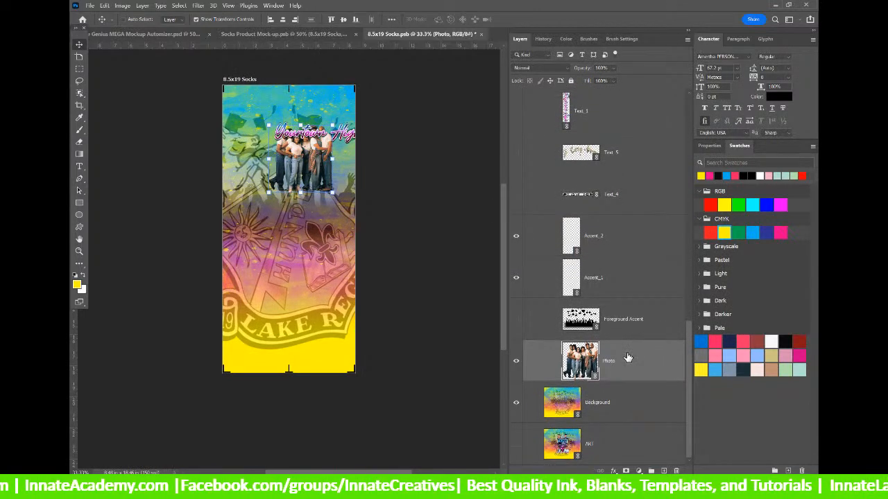
scroll(622, 346, "up", 15)
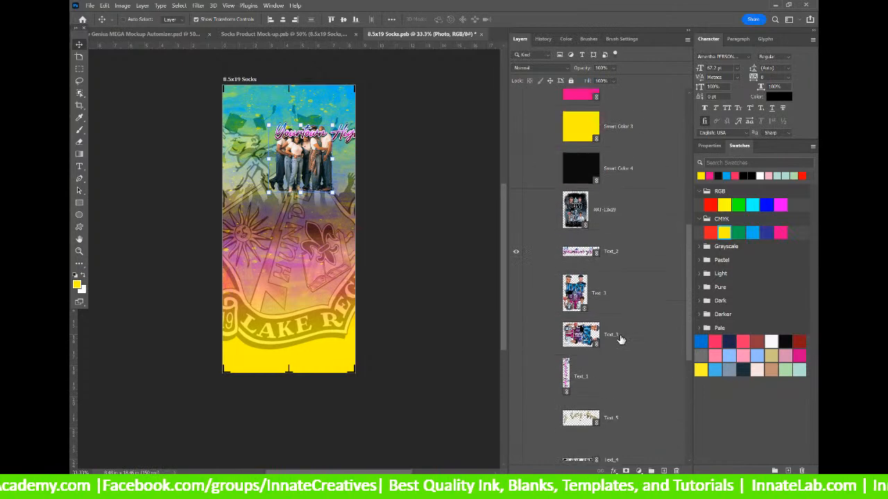
scroll(620, 339, "up", 12)
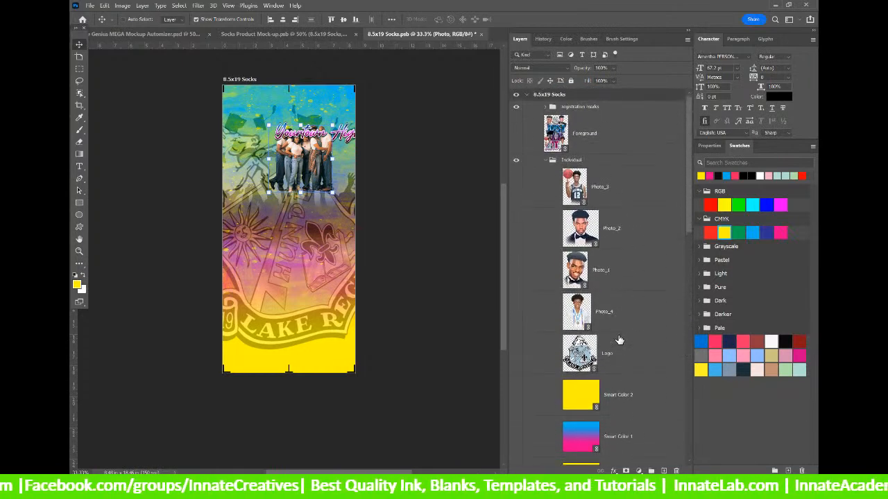
scroll(631, 322, "down", 15)
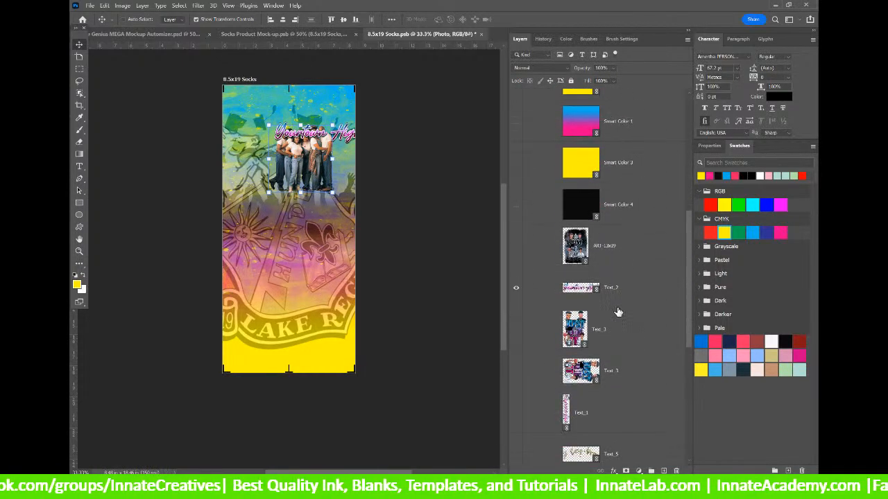
scroll(615, 313, "down", 8)
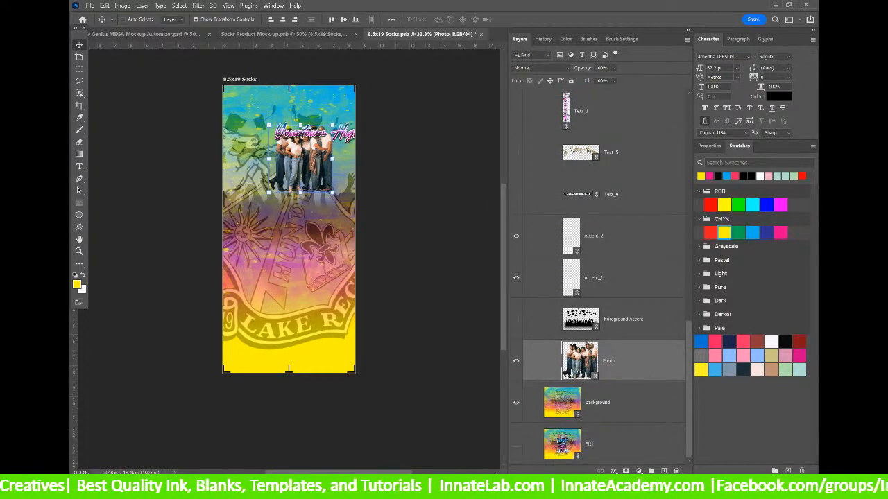
left_click(444, 488)
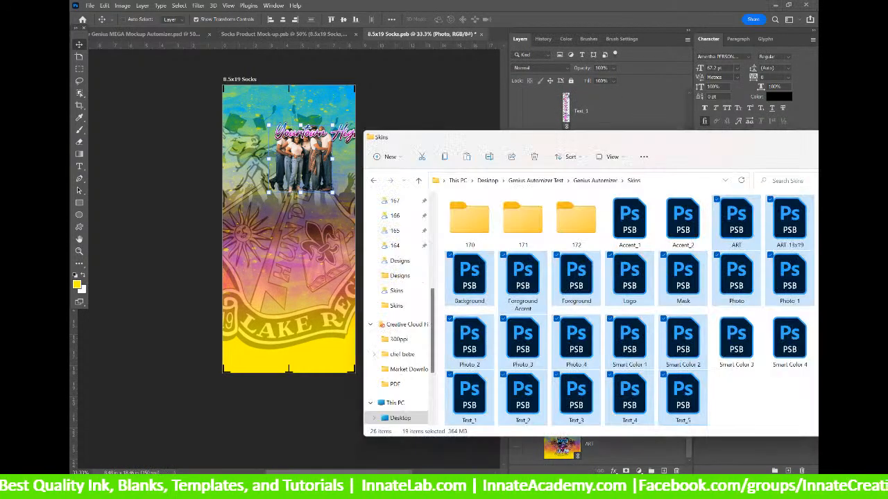
left_click(444, 488)
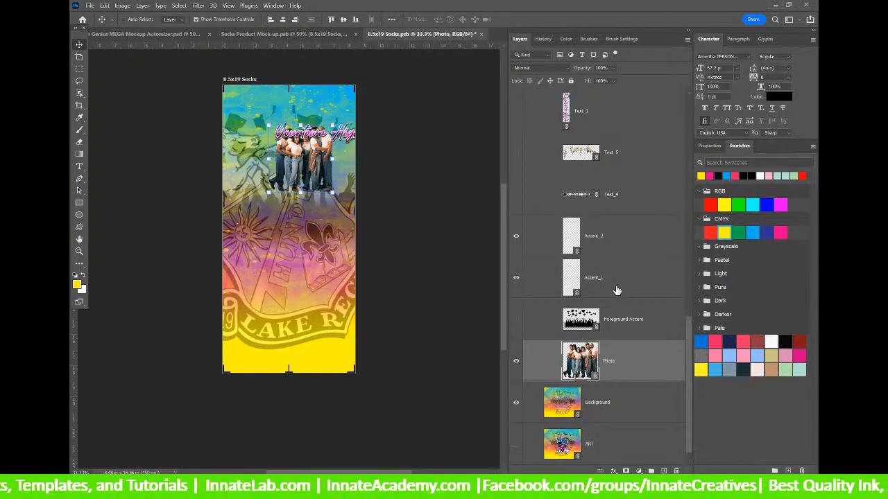
scroll(617, 290, "up", 15)
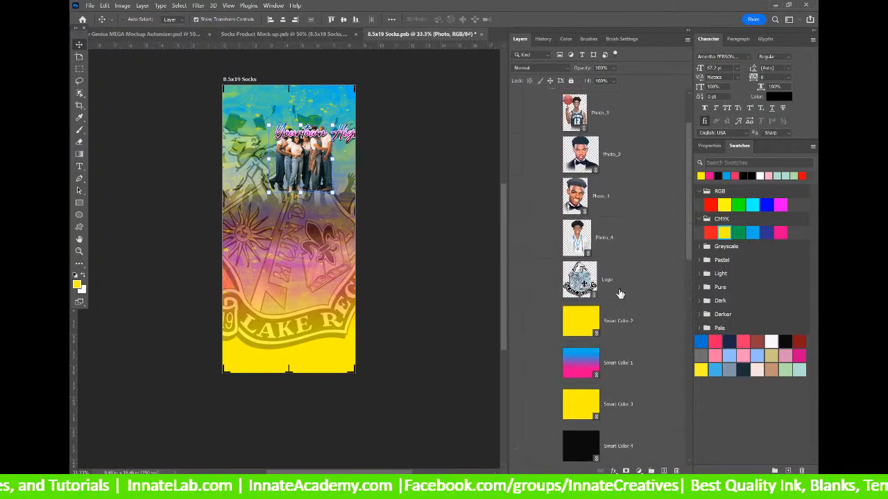
scroll(619, 293, "up", 5)
Make Photo_1 through Photo_4 in the Individual group visible on the sock.
left_click(592, 162)
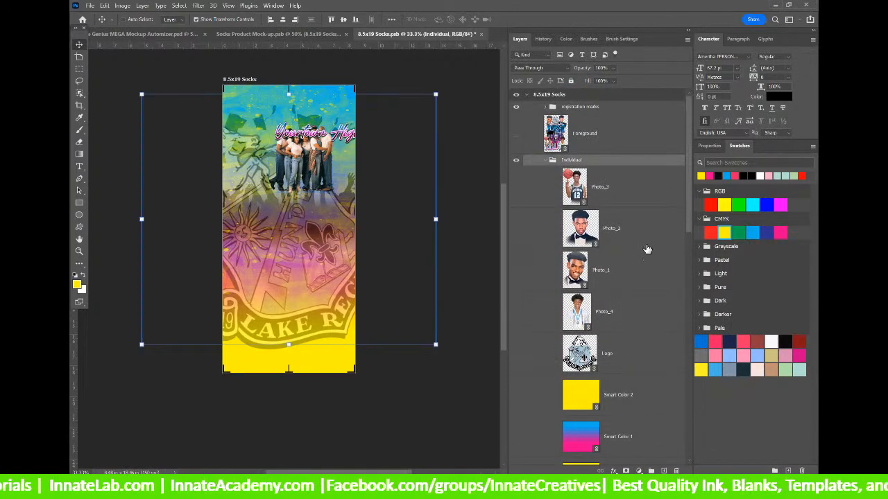
left_click(642, 233)
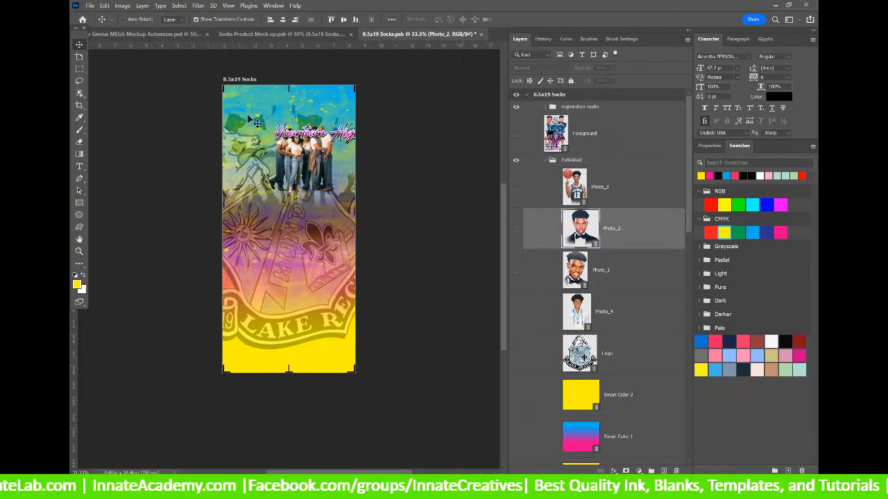
left_click(516, 186)
left_click(516, 229)
left_click(516, 270)
left_click(516, 312)
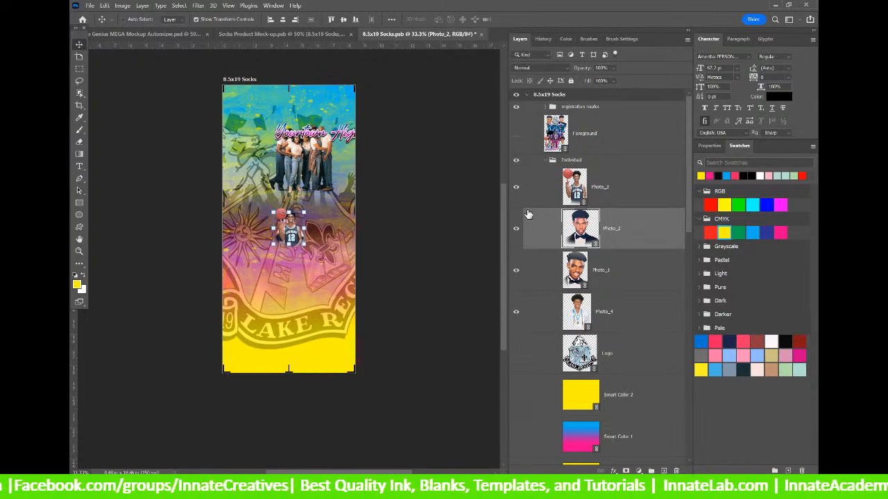
Enlarge Photo_4 into the upper left and Photo_1 across the top right.
left_click(640, 281)
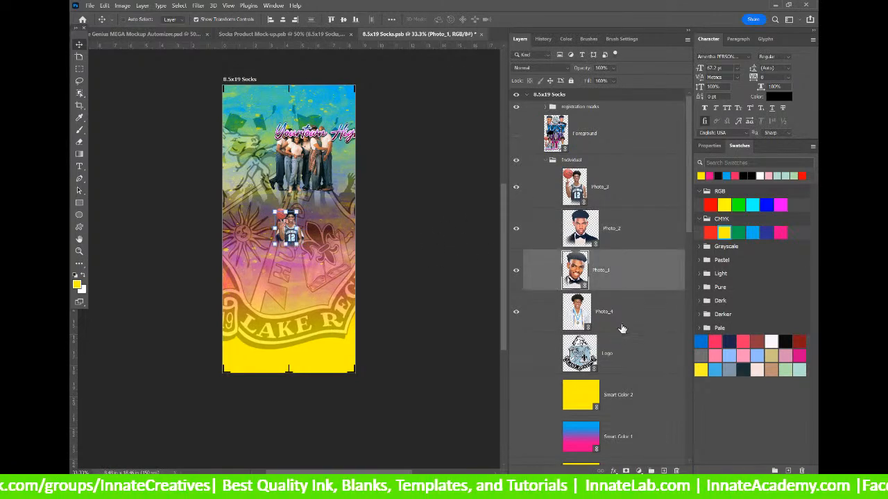
left_click(622, 328)
left_click_drag(289, 209, 267, 101)
left_click(601, 283)
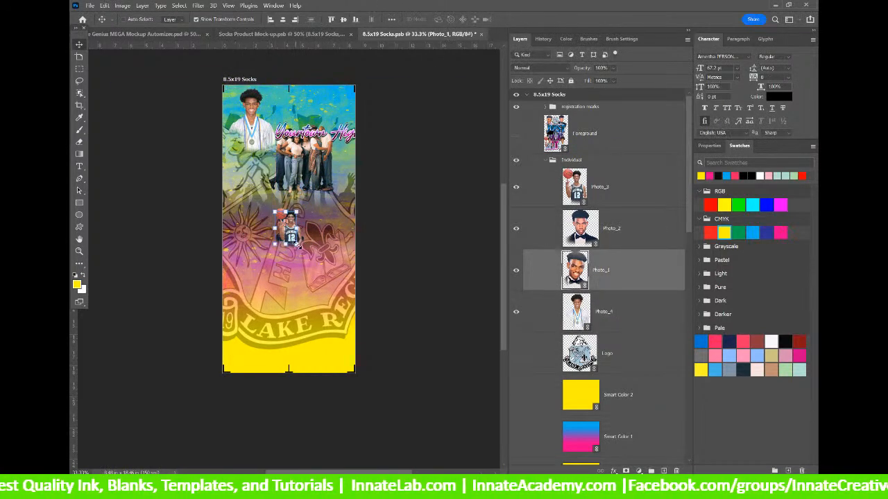
left_click_drag(299, 244, 324, 148)
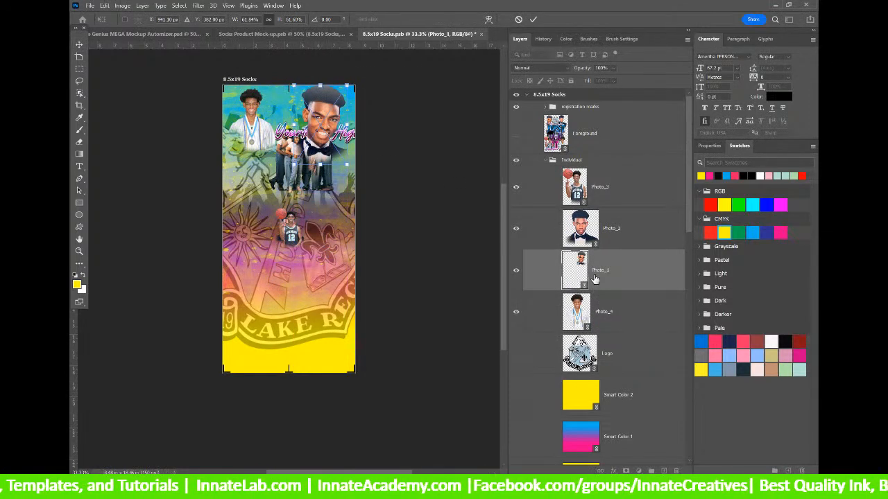
left_click(608, 225)
Move the group Photo layer down to the bottom of the sock.
left_click(623, 321)
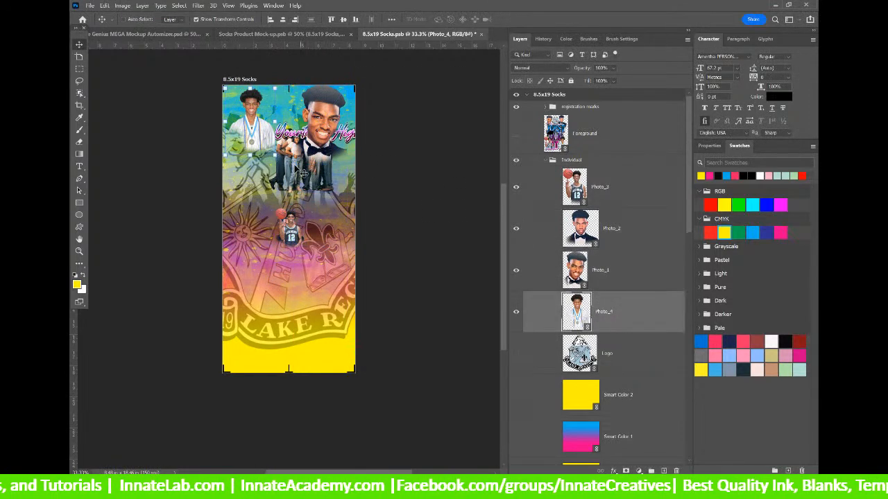
right_click(298, 159)
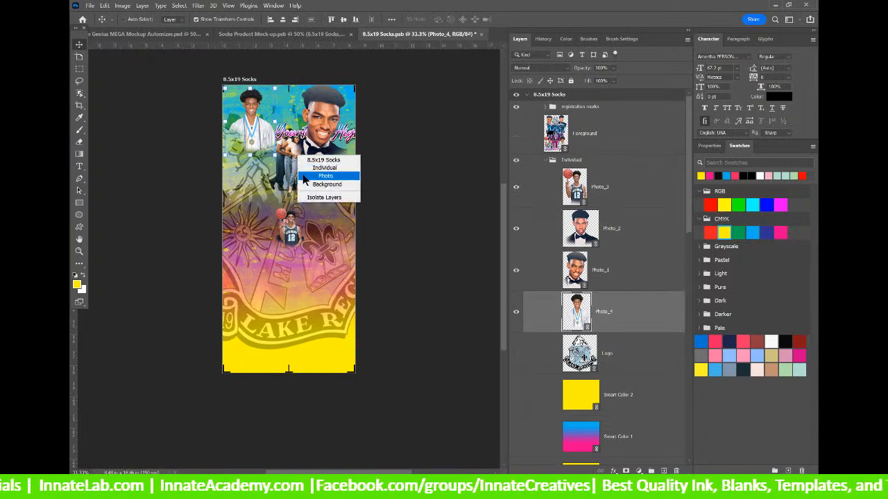
left_click(325, 179)
left_click_drag(308, 177, 276, 325)
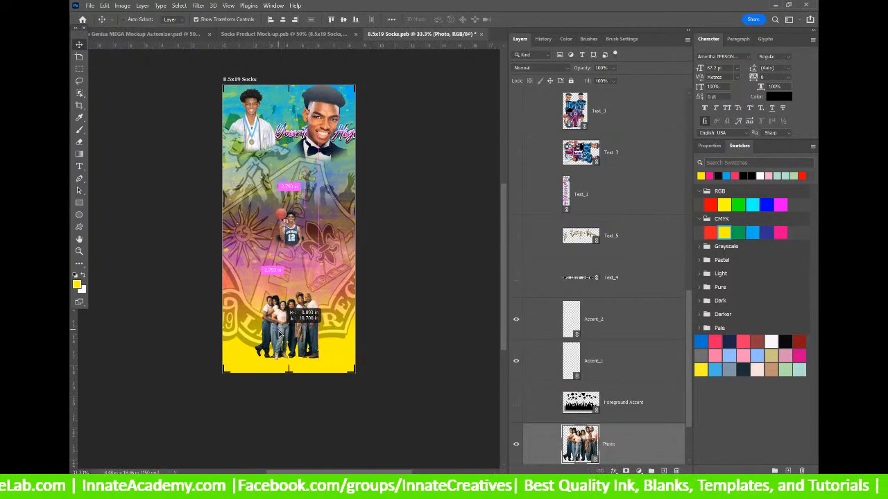
Hide the group photo, then enlarge the Photo_3 basketball portrait and shift it up-right.
left_click(516, 447)
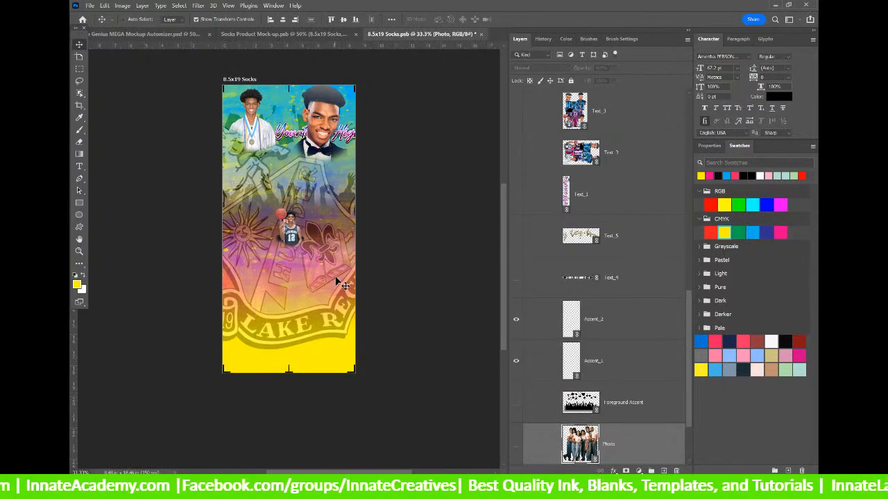
right_click(293, 236)
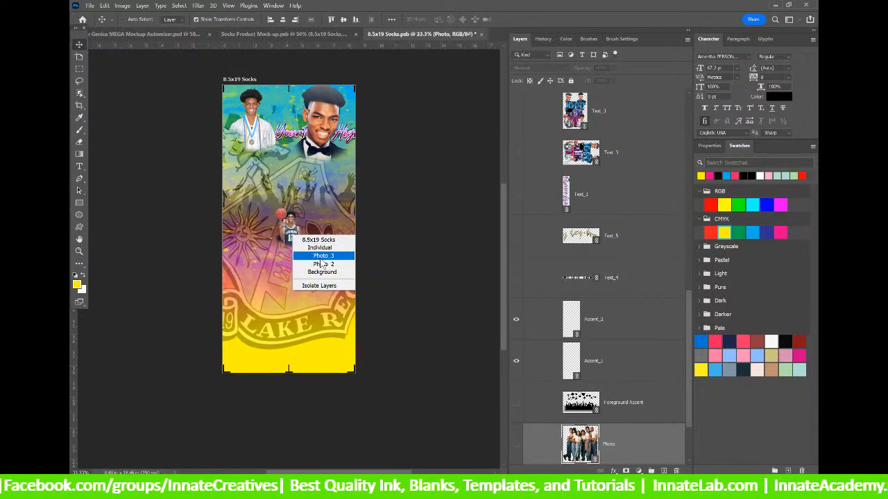
left_click(320, 256)
left_click_drag(290, 207, 290, 165)
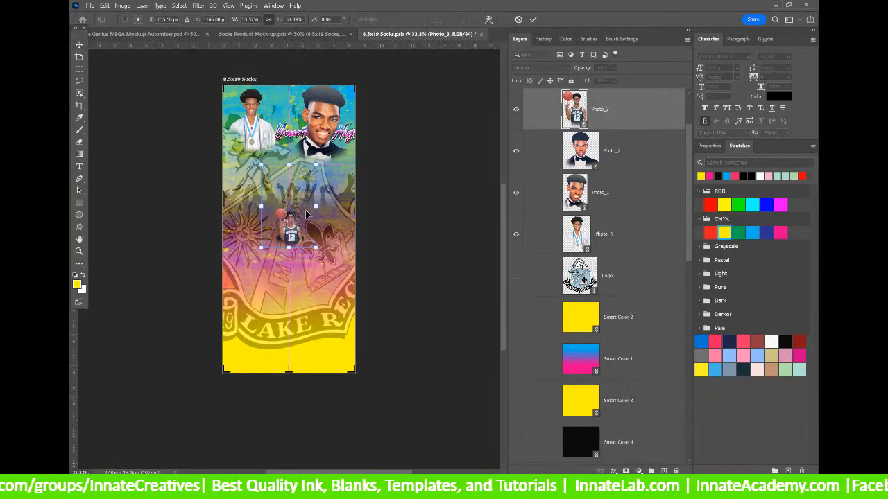
left_click_drag(299, 224, 327, 202)
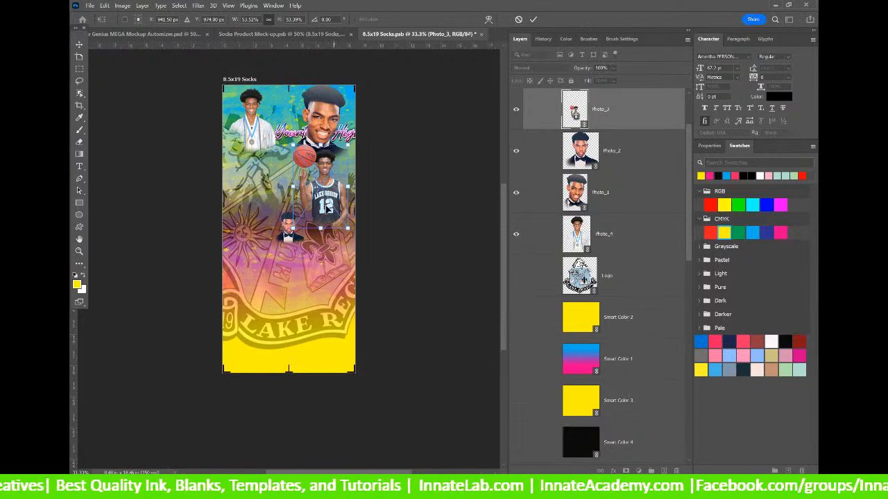
key("Return")
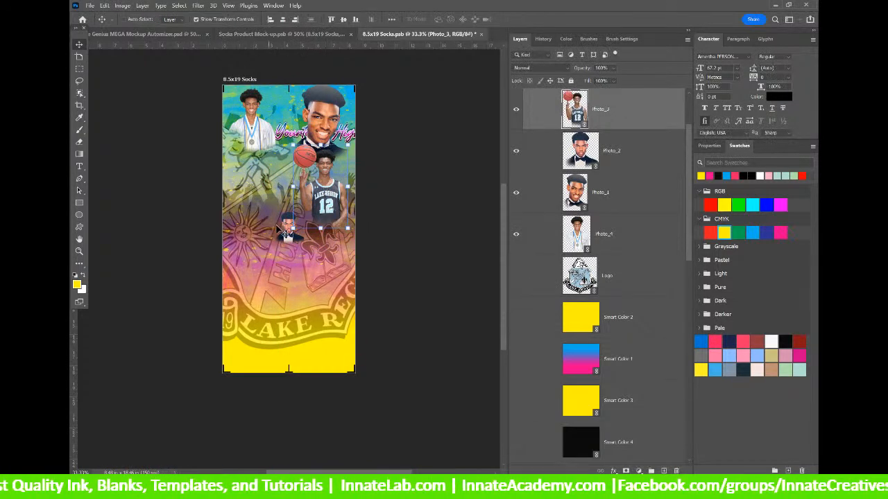
Scale the Photo_2 tuxedo portrait to about 63% and move it up-left.
right_click(291, 234)
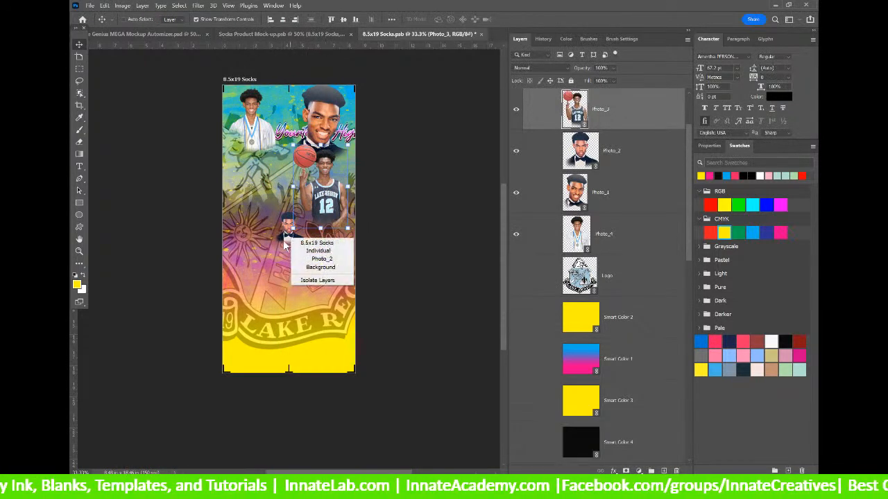
left_click(317, 257)
left_click_drag(259, 204, 296, 223)
mouse_move(279, 203)
left_mouse_down()
mouse_move(224, 193)
mouse_move(276, 169)
mouse_move(267, 178)
mouse_move(283, 189)
left_mouse_up()
Commit the tuxedo portrait's placement, then duplicate Text_2 as a backup and hide the original.
key("Return")
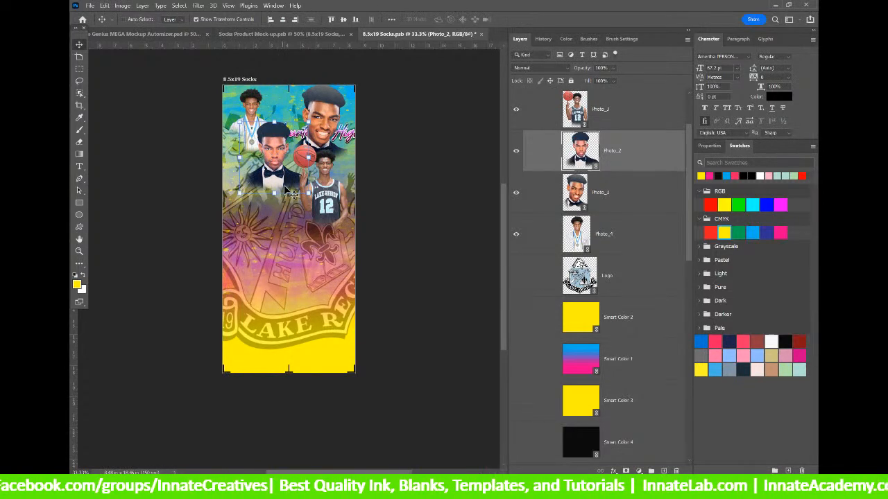
right_click(350, 137)
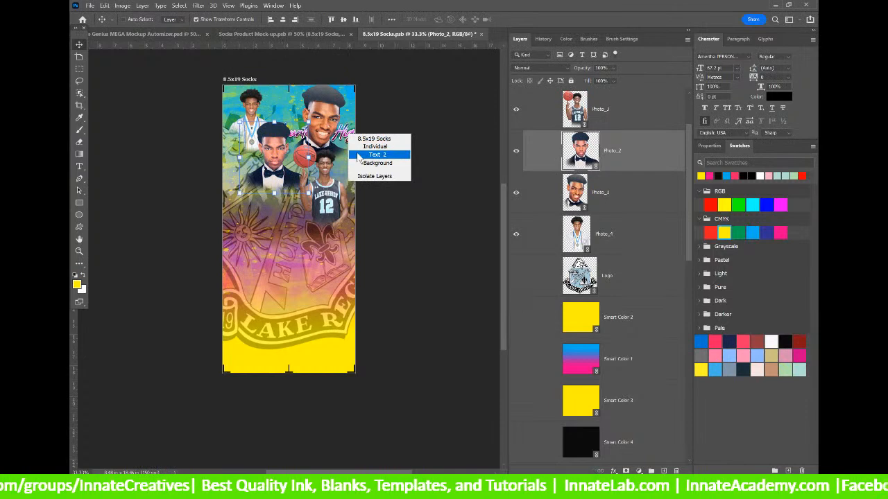
left_click(368, 148)
right_click(647, 440)
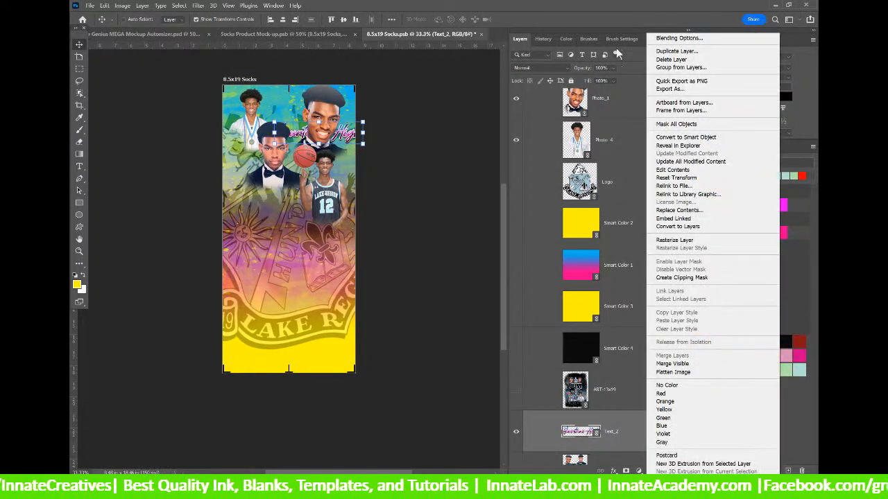
left_click(701, 52)
key("Return")
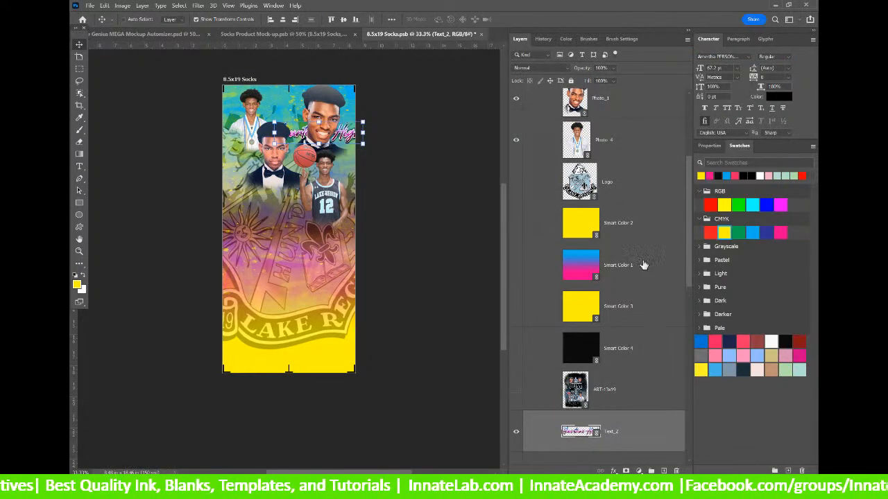
left_click(516, 436)
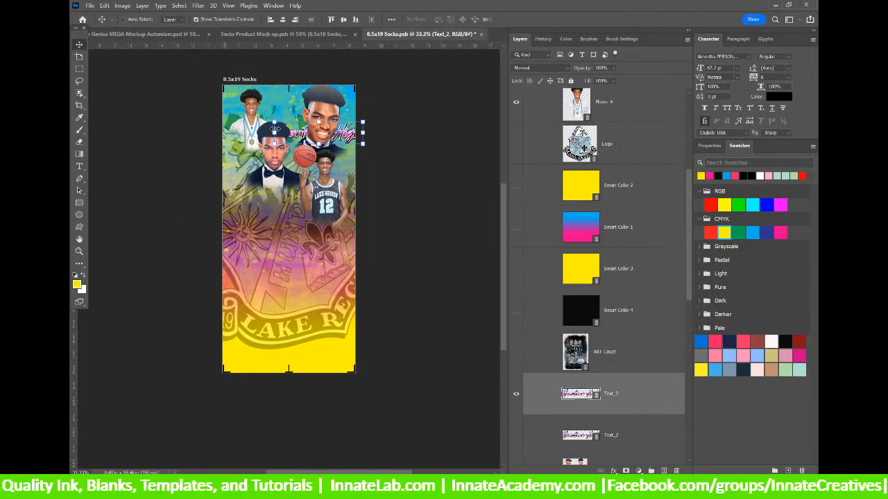
Shrink and rotate the script text 90° along the left edge, above the photo layers.
left_click_drag(366, 123, 446, 93)
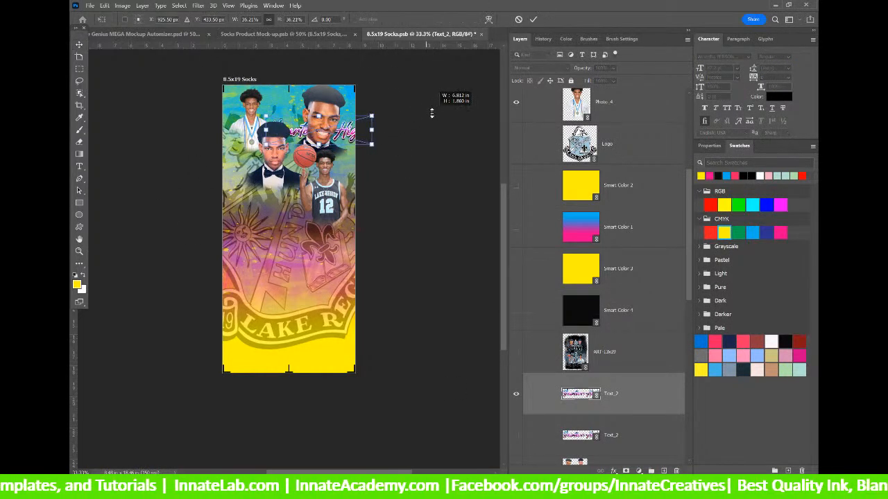
left_click_drag(377, 108, 345, 203)
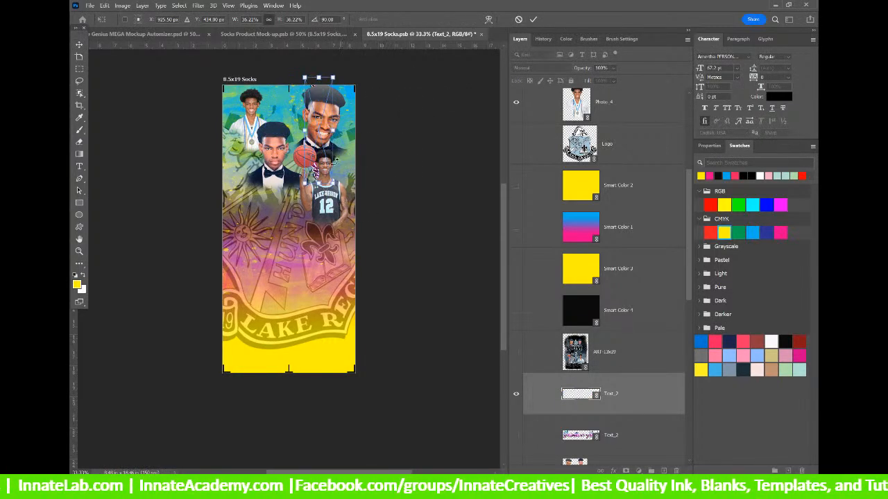
left_click_drag(317, 158, 243, 206)
left_click_drag(608, 396, 603, 107)
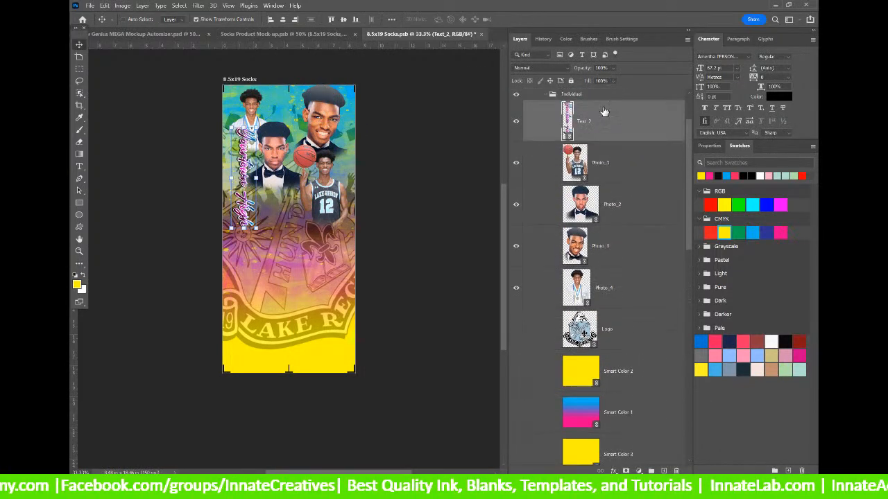
left_click_drag(245, 229, 245, 239)
key("Return")
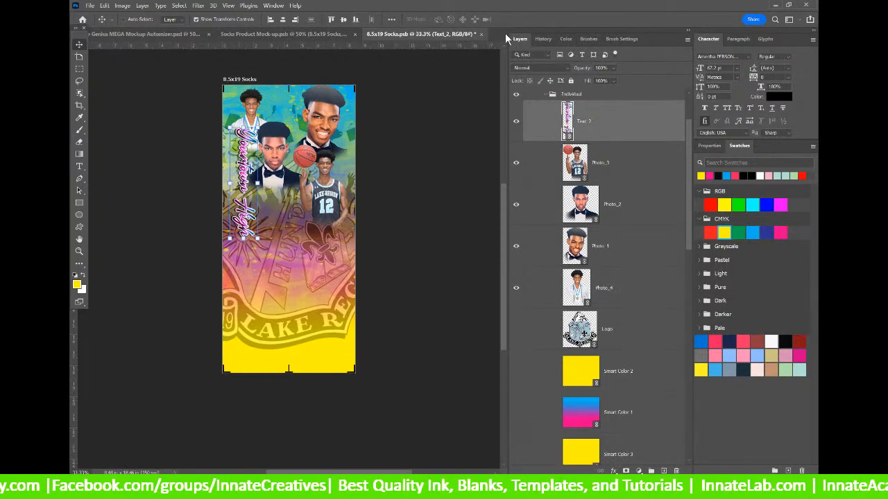
Save and close 8.5x19 Socks.psb, then Socks Product Mock-up.psb.
left_click(480, 34)
left_click(431, 189)
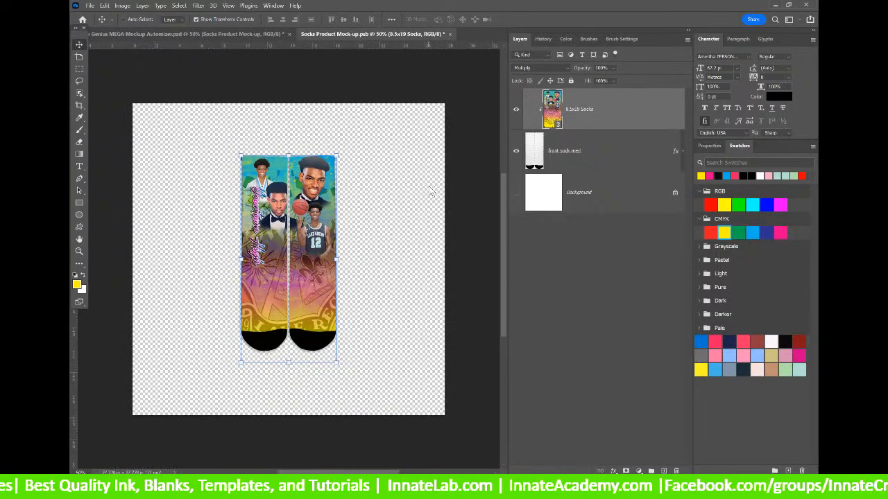
left_click(603, 163)
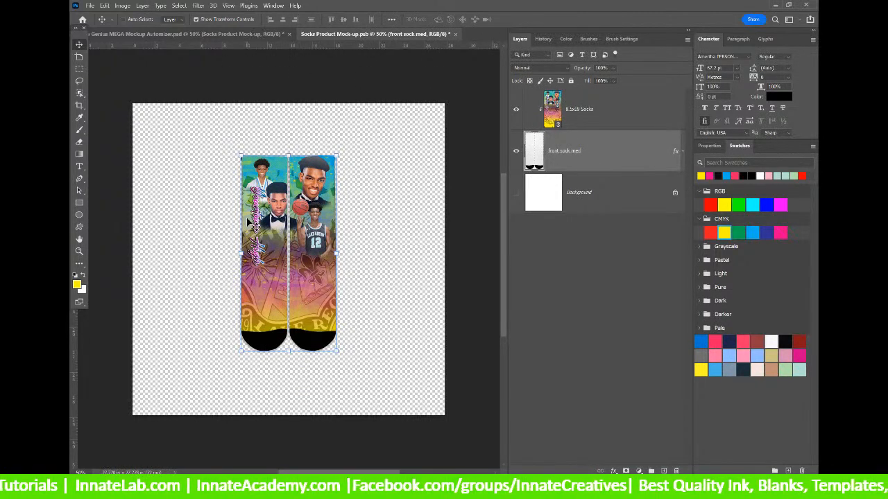
left_click(455, 34)
left_click(444, 190)
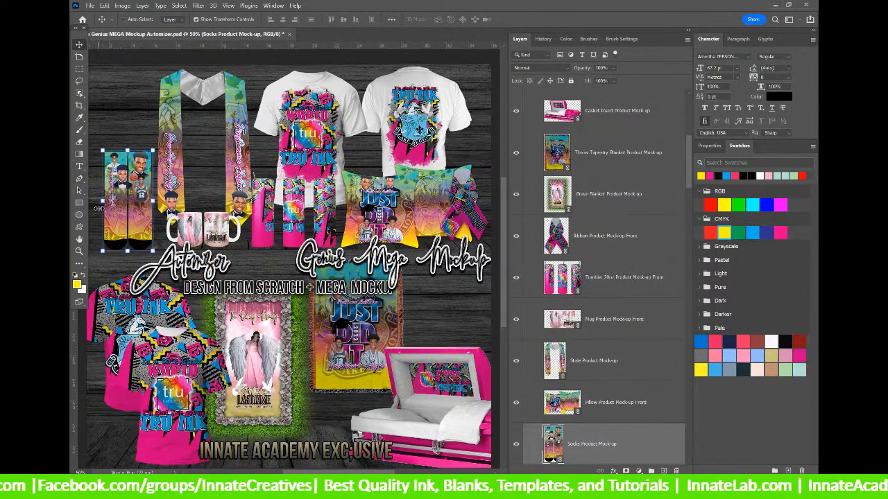
Open the mug mockup's 9x3.8 wrap design and update Photo_1's modified content.
right_click(211, 231)
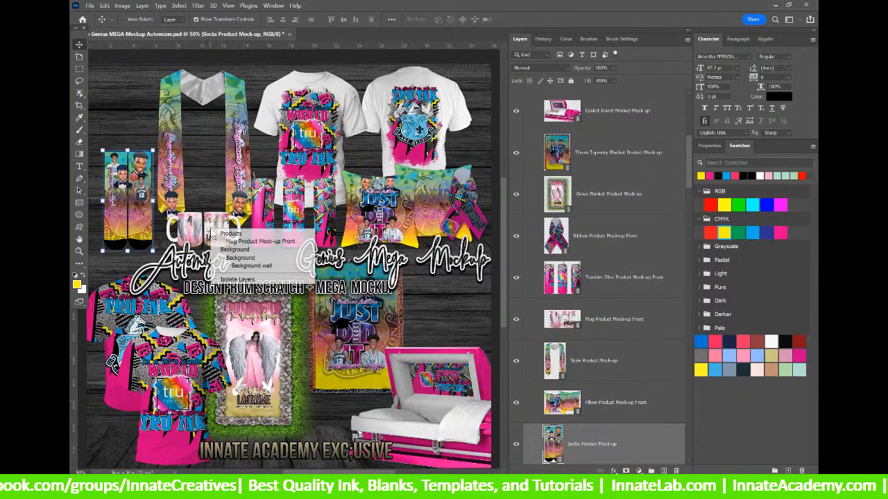
left_click(228, 237)
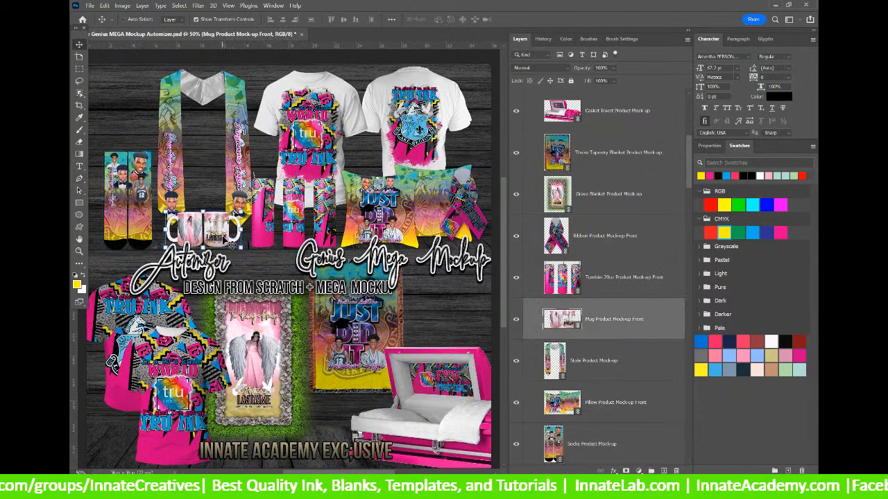
double_click(560, 318)
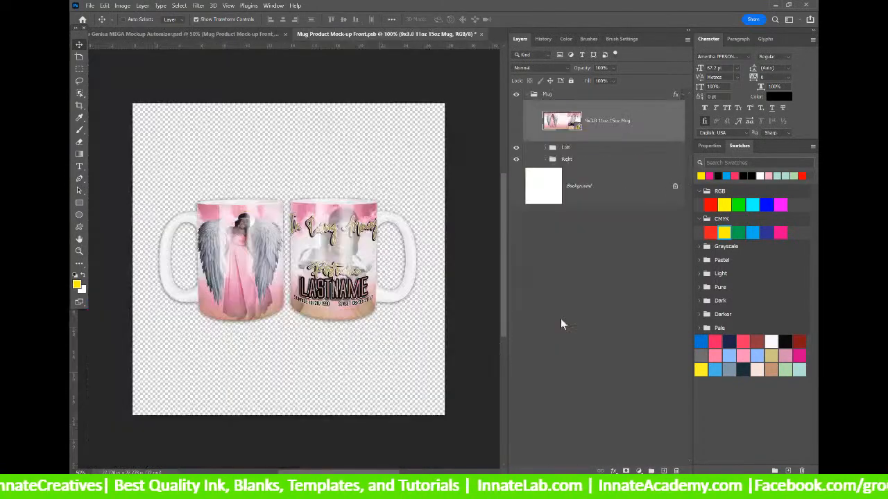
double_click(561, 120)
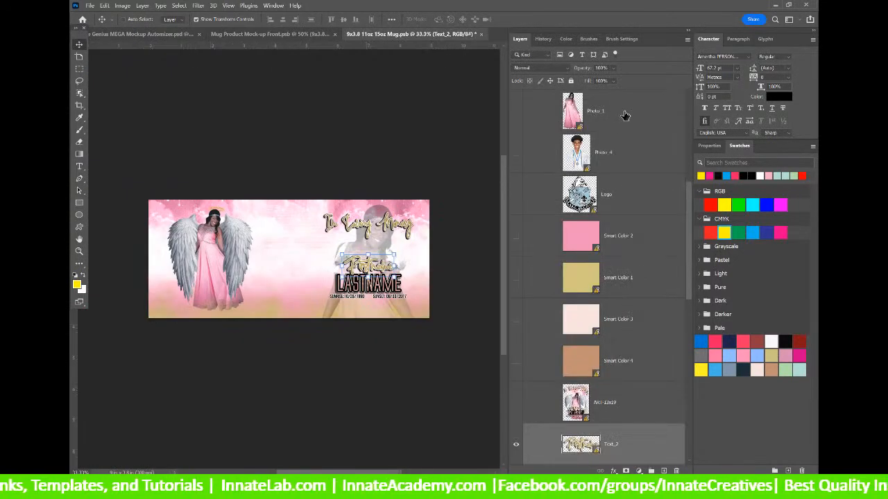
right_click(624, 116)
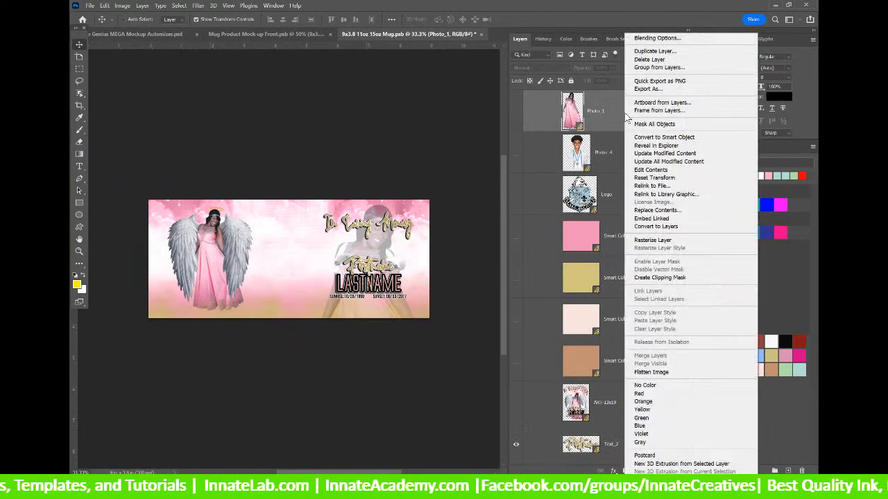
left_click(647, 153)
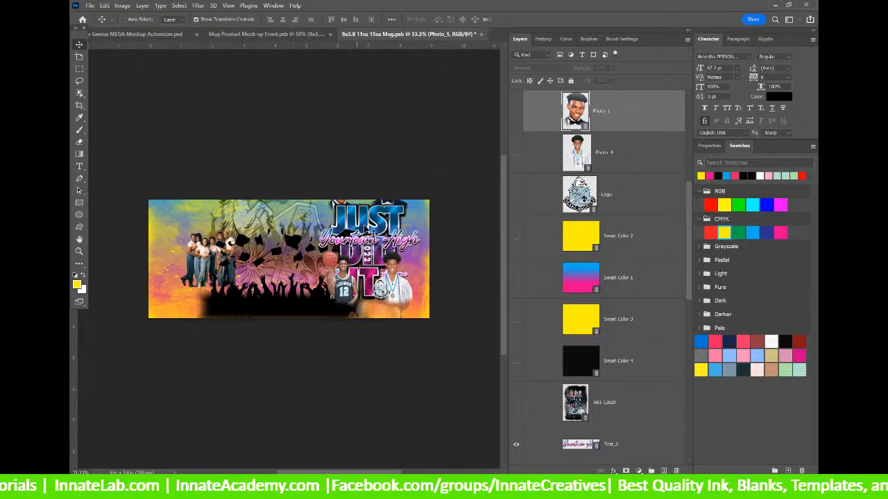
Scale the Text_3 graduate title to the guide, checking against the Turn off for Printing overlay.
right_click(365, 227)
right_click(360, 219)
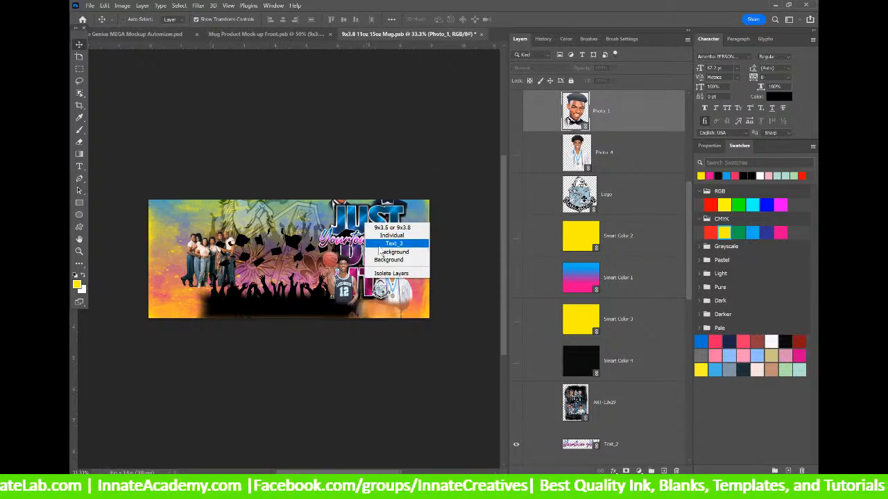
left_click(388, 244)
left_click_drag(320, 171, 333, 211)
left_click_drag(376, 271, 365, 262)
scroll(600, 136, "up", 5)
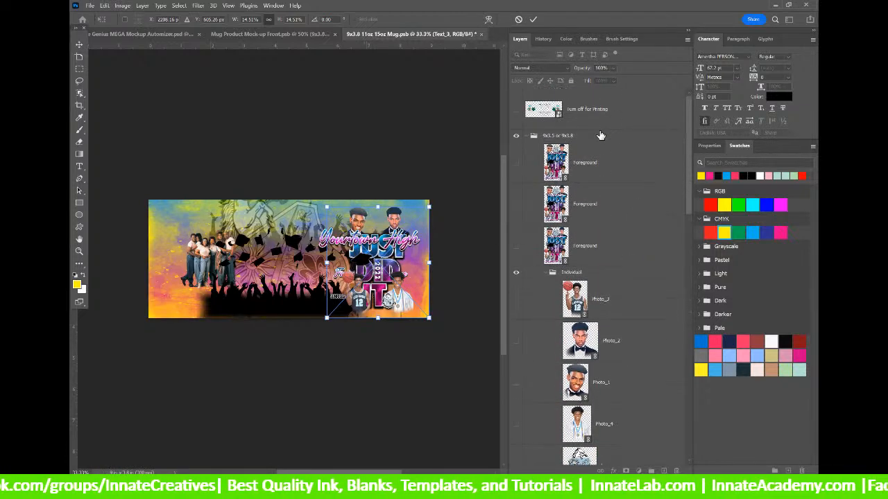
left_click(516, 110)
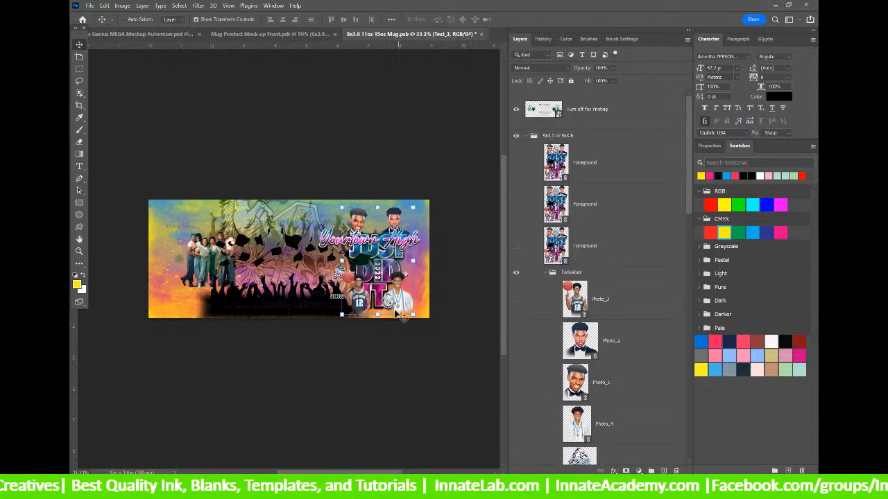
left_click_drag(376, 315, 377, 313)
key("Return")
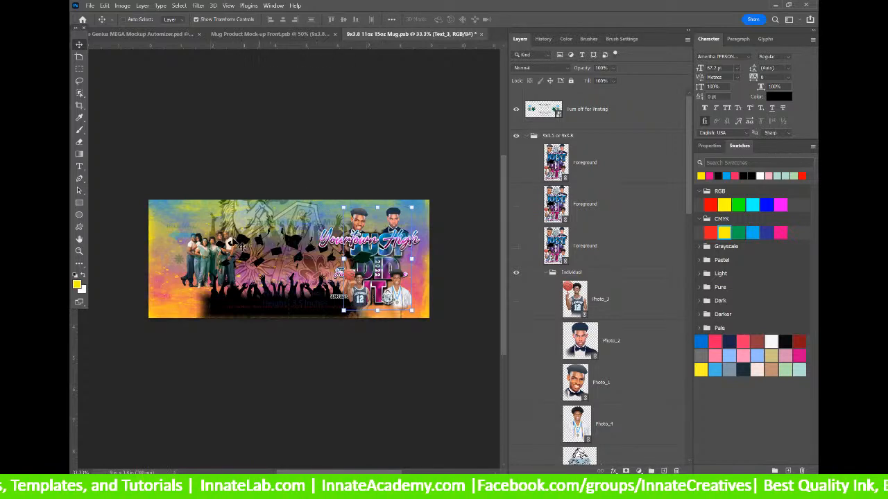
Stretch the Foreground Accent silhouettes taller and fade them to about 18% opacity.
right_click(299, 304)
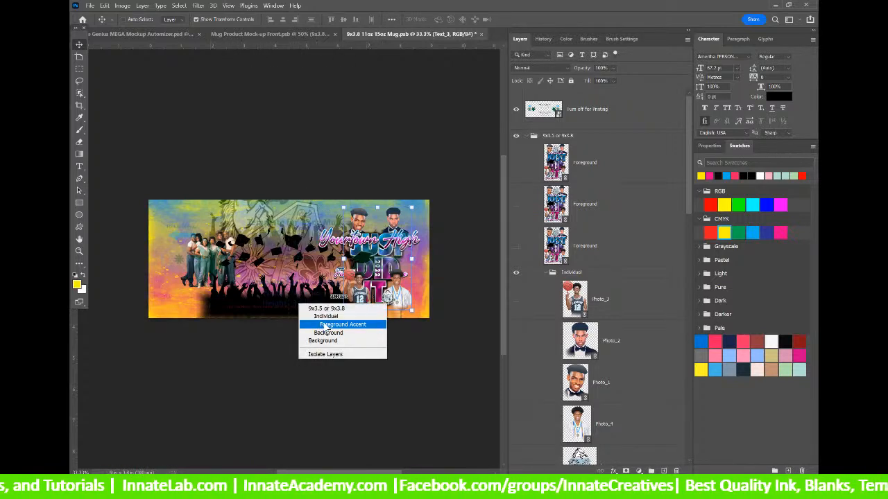
left_click(324, 324)
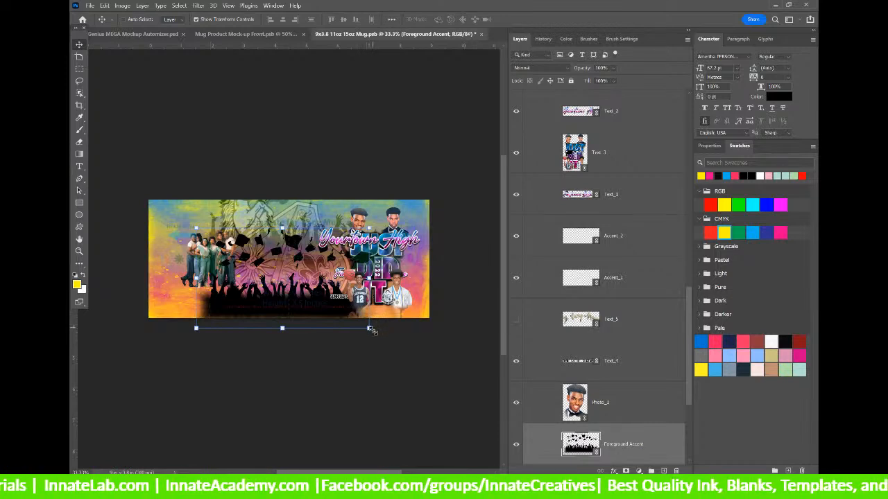
left_click_drag(280, 333, 334, 314)
key("Return")
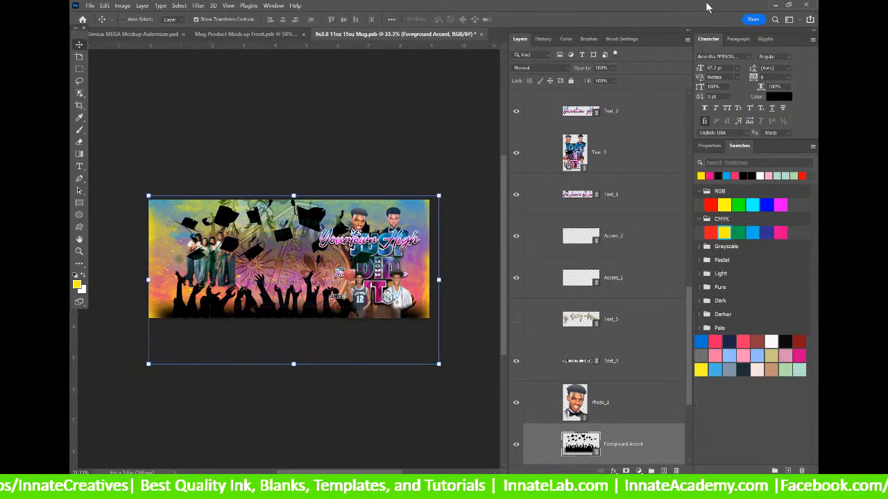
left_click_drag(601, 77, 594, 78)
left_click(602, 80)
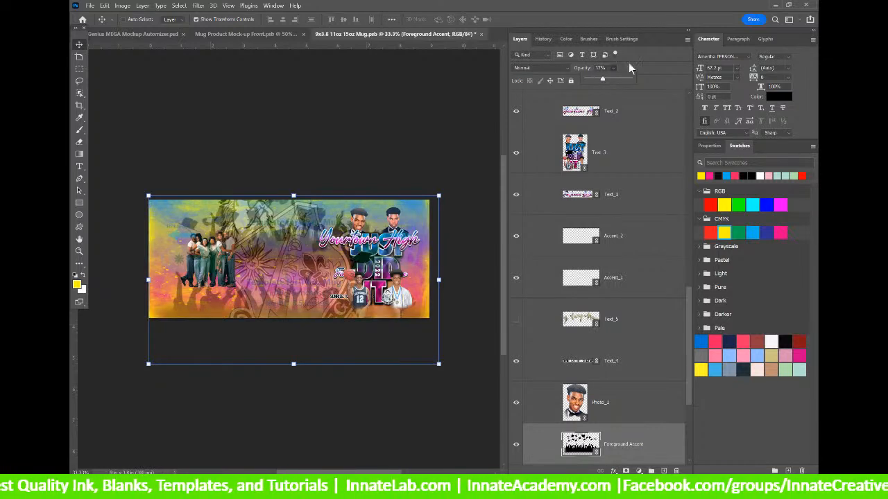
left_click(626, 165)
Hide the group Photo layer on the mug wrap.
right_click(200, 266)
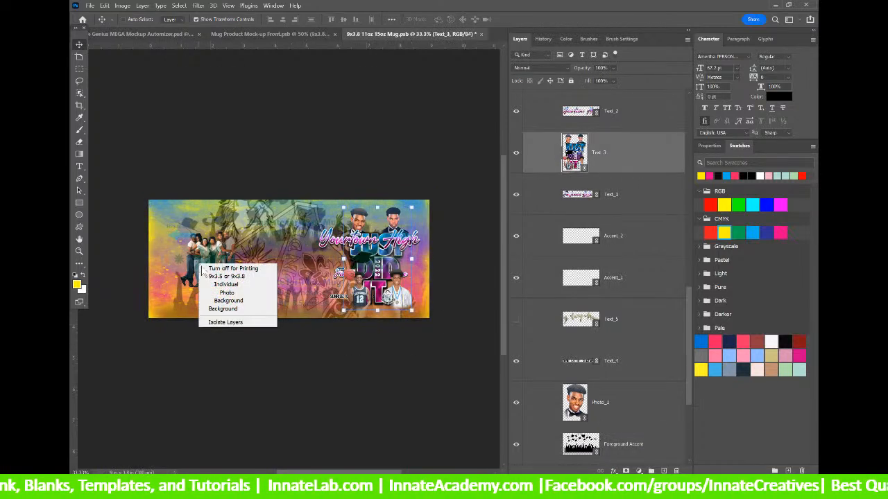
left_click(227, 293)
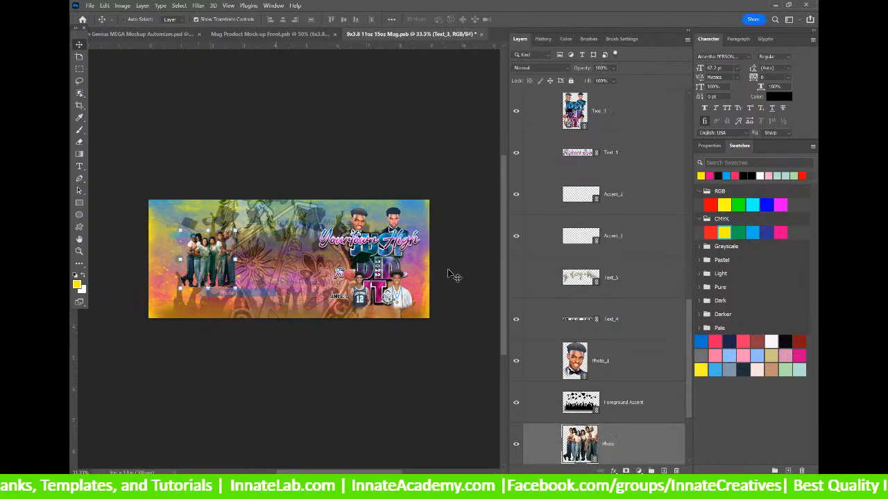
left_click(516, 447)
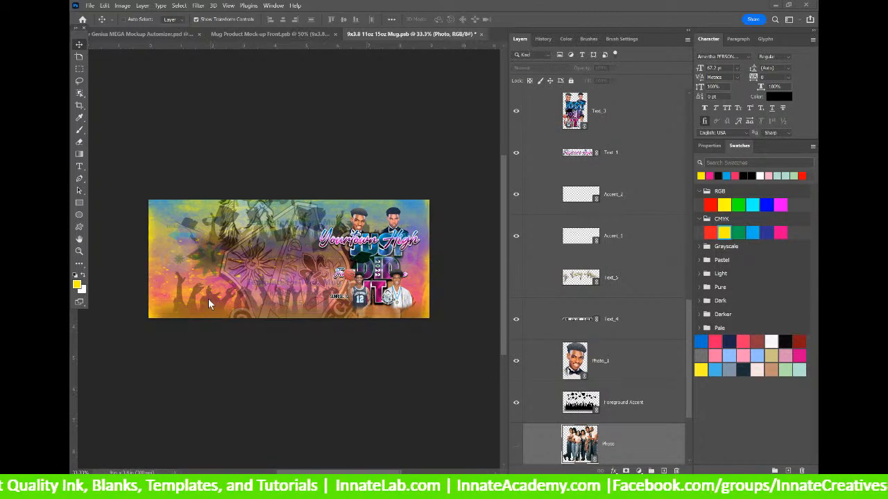
Turn on and select the Photo_2 bow-tie portrait in the Individual group.
scroll(451, 305, "down", 1)
scroll(625, 359, "down", 3)
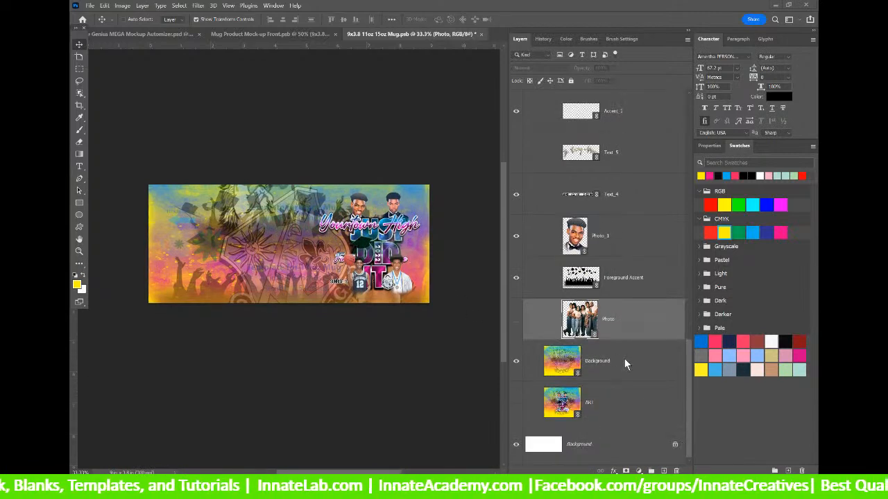
scroll(624, 359, "up", 10)
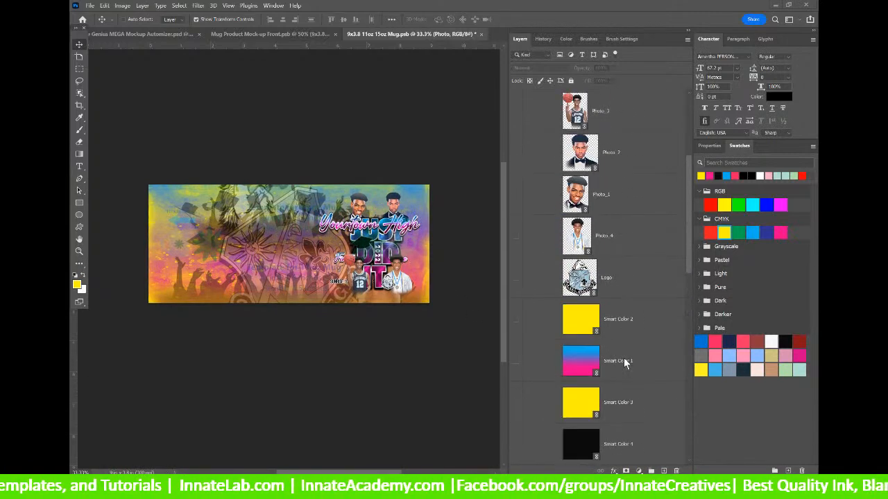
scroll(624, 361, "up", 1)
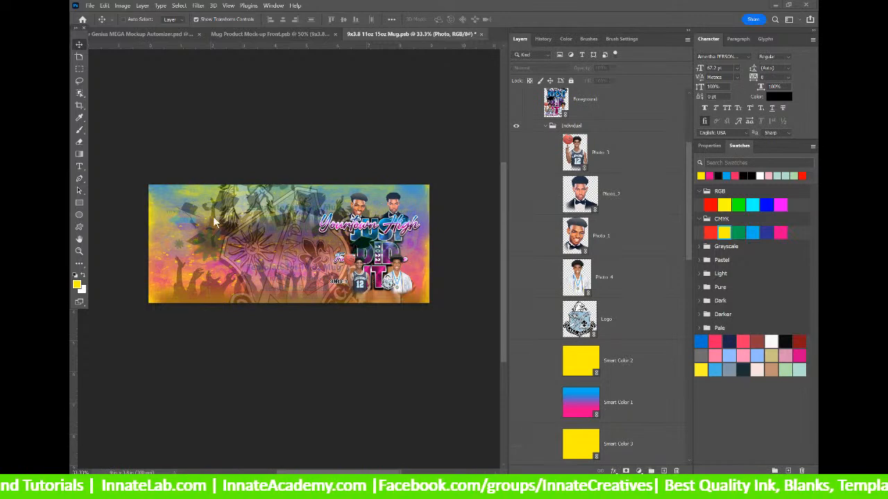
left_click(516, 195)
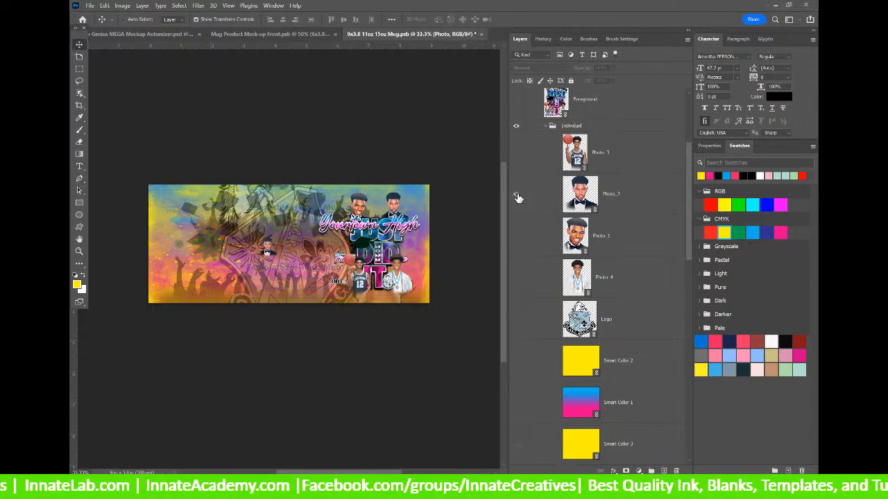
left_click(620, 201)
scroll(620, 201, "up", 2)
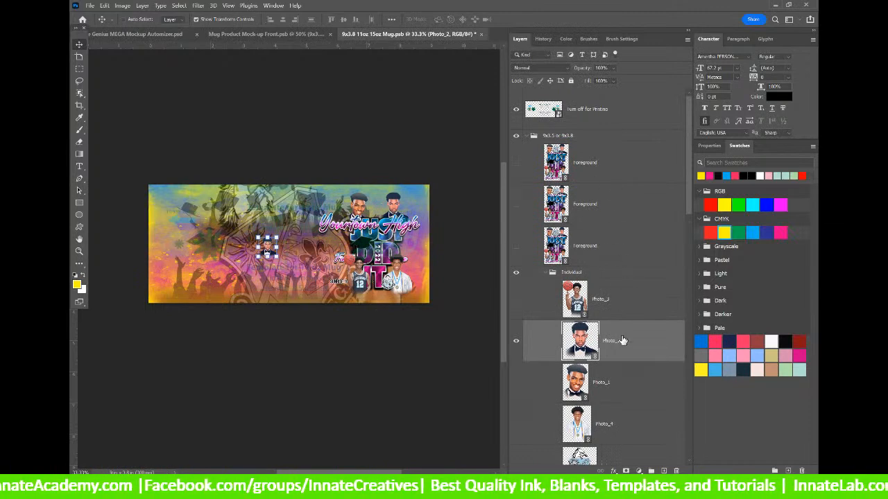
Move Photo_2 into the 9x3.5 group above Foreground and enlarge it across the left side.
left_click_drag(622, 342, 606, 162)
left_click_drag(269, 259, 300, 344)
left_click_drag(274, 296, 218, 254)
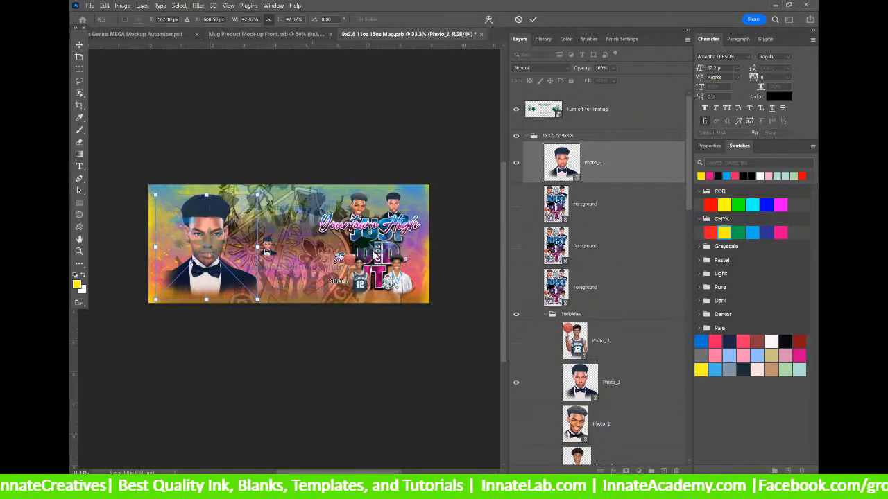
key("Return")
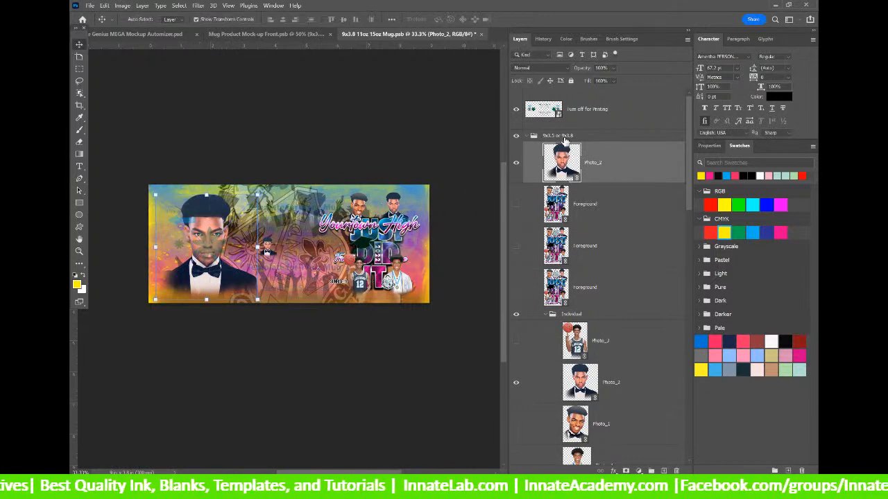
Close the 9x3.8 mug artwork file.
left_click(624, 220)
scroll(627, 215, "down", 2)
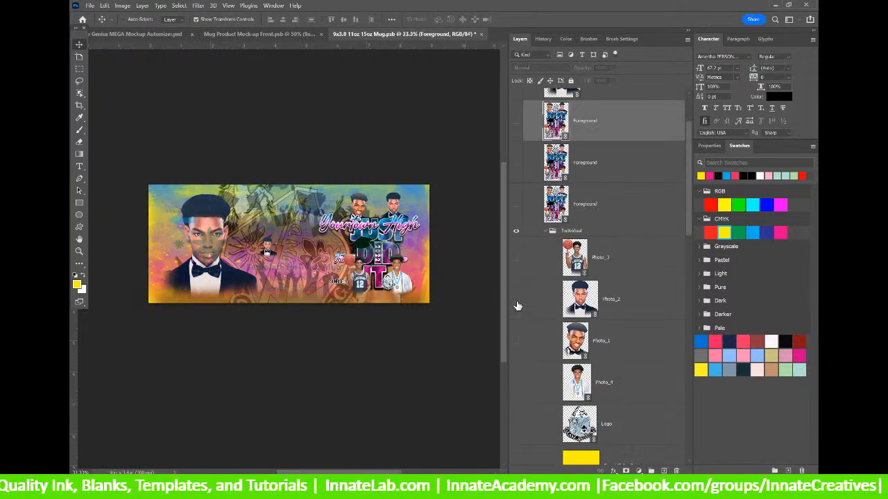
scroll(631, 211, "up", 2)
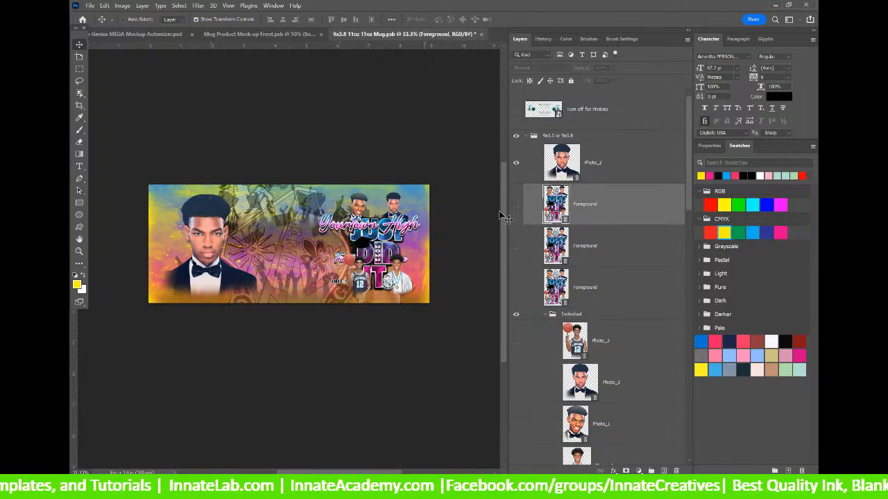
left_click(480, 34)
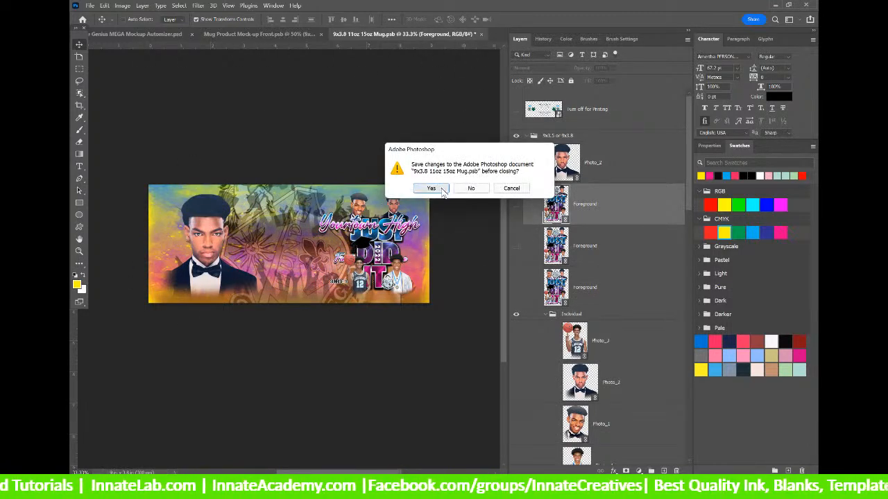
Save the mug artwork, then save and close Mug Product Mock-up Front.
left_click(441, 190)
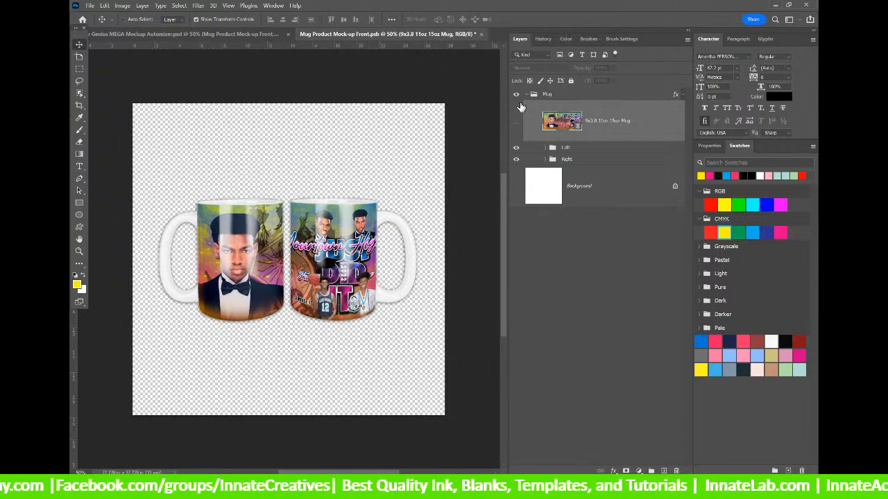
left_click(480, 35)
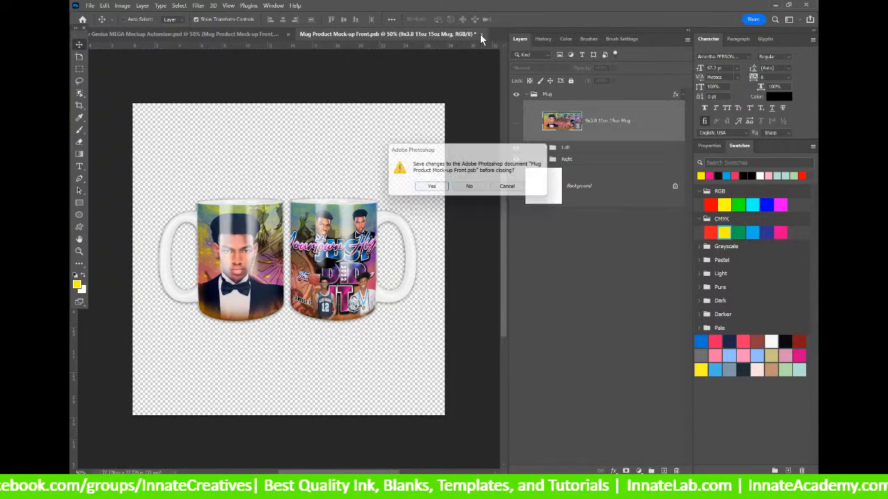
left_click(432, 190)
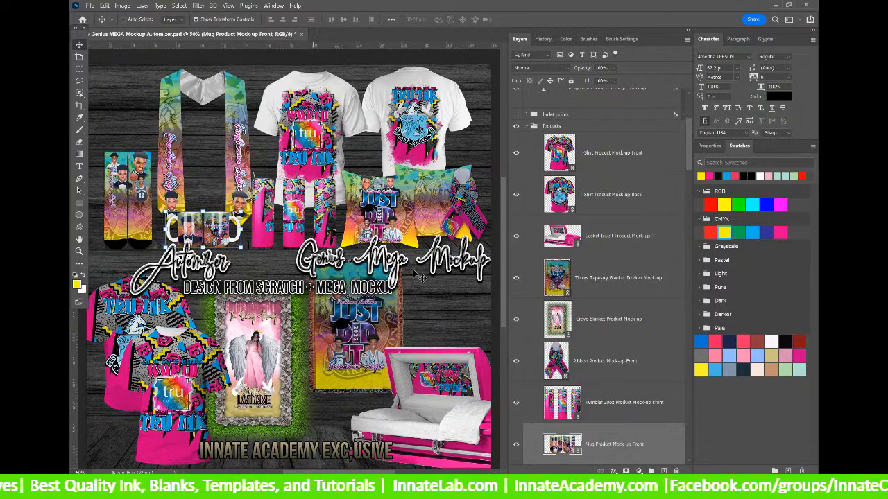
Select the Tumbler 20oz Product Mock-up Front layer, then switch to Chrome.
left_click(625, 245)
right_click(337, 215)
left_click(343, 225)
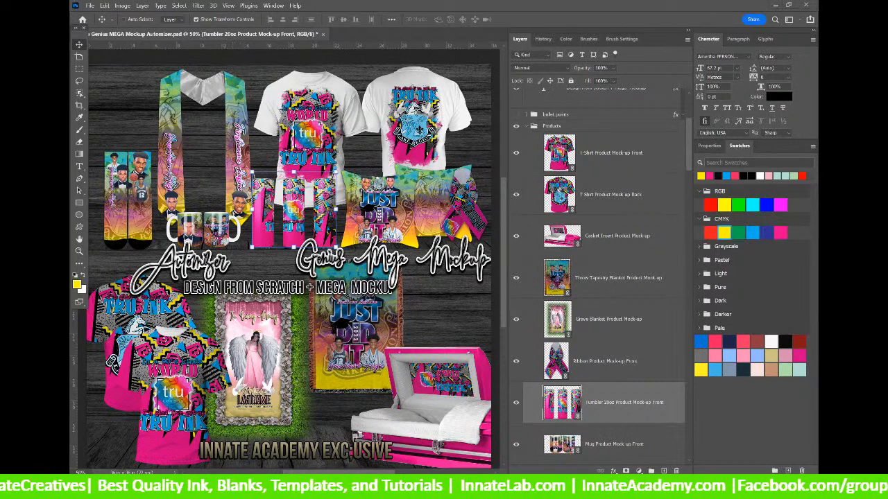
key("alt+Tab")
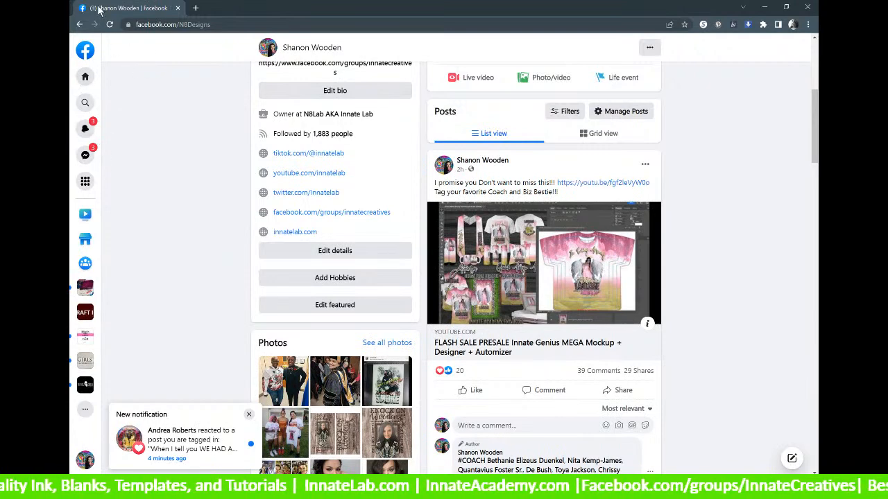
Reload the Facebook profile, then minimize Chrome and re-maximize it on the InnateLab tab.
left_click(109, 25)
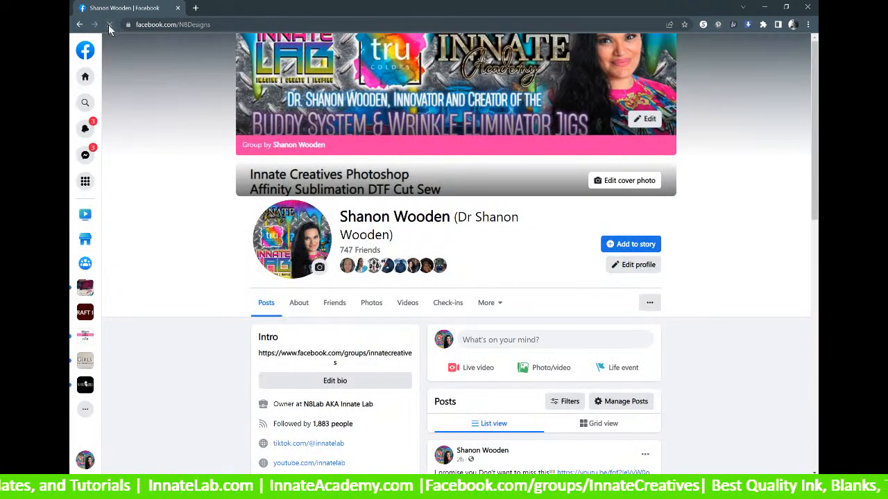
scroll(456, 191, "down", 5)
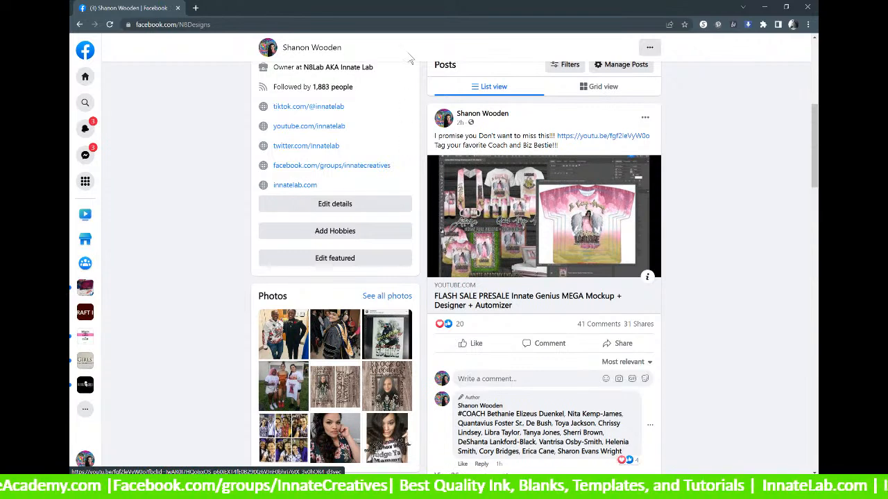
left_click(763, 8)
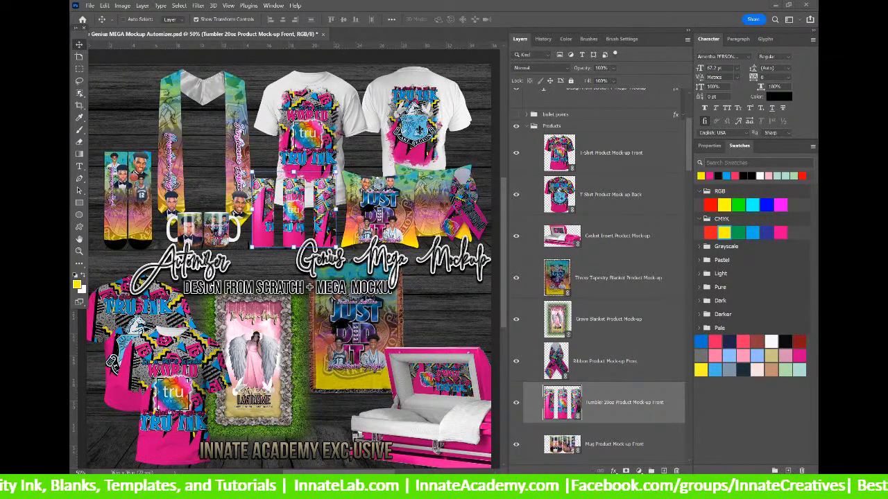
left_click_drag(414, 359, 417, 4)
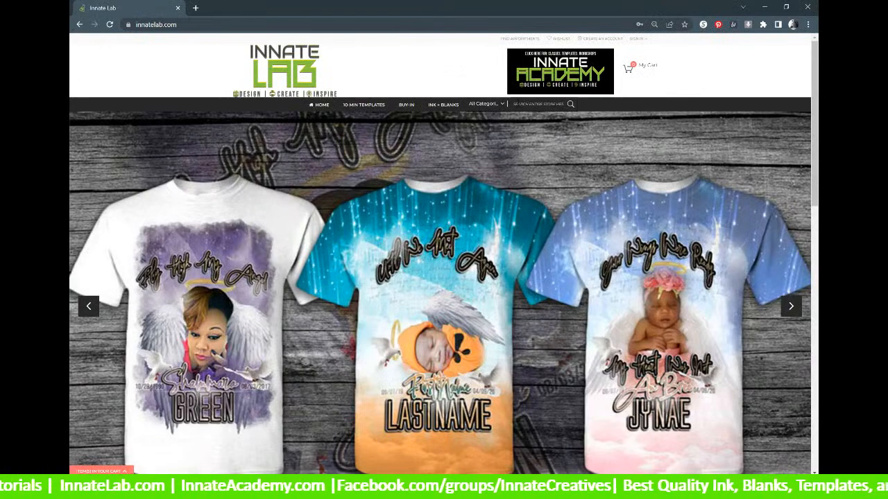
Search the InnateLab store and open the Automizer Genius Mega Design + Mockup product page.
left_click(518, 104)
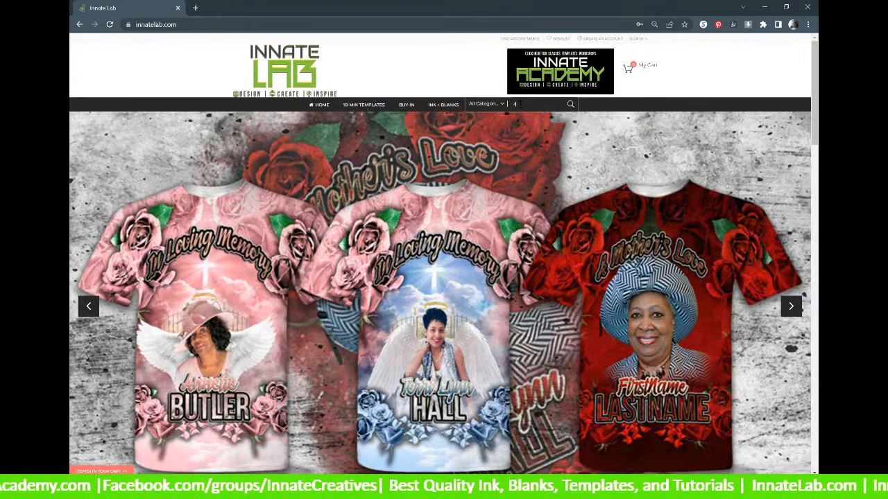
type("August")
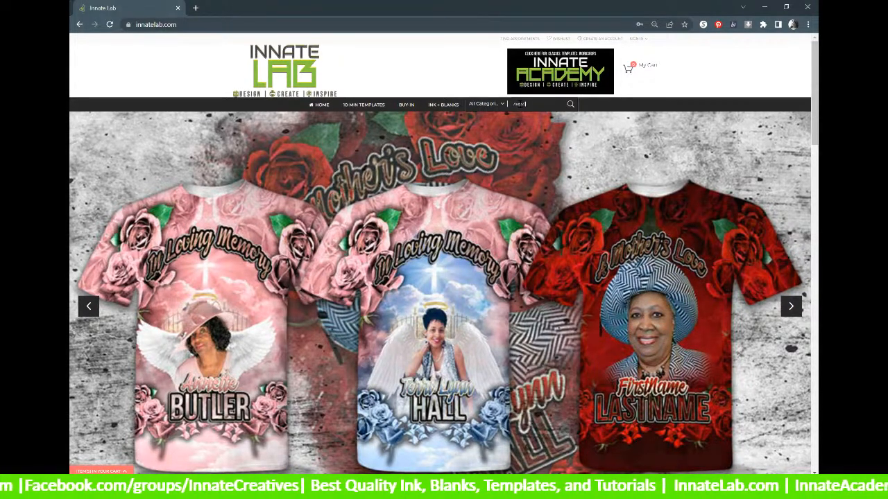
key("BackSpace")
key("BackSpace")
type("Autumn")
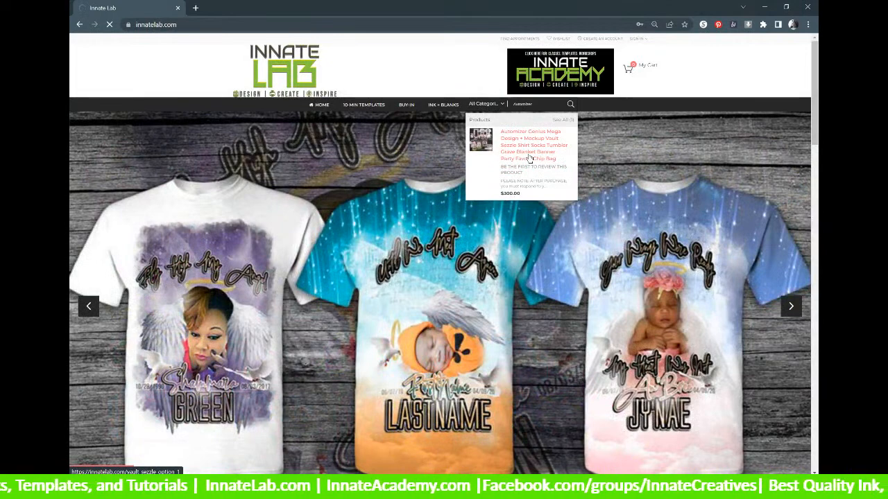
left_click(529, 158)
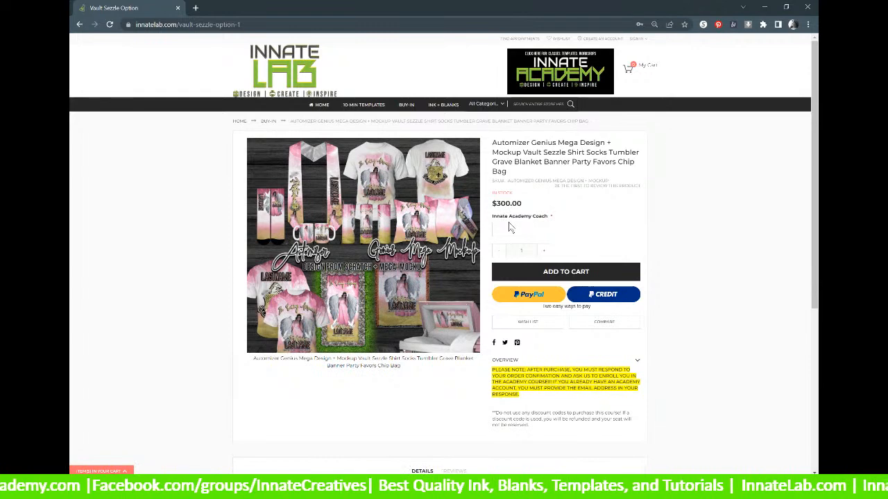
left_click_drag(524, 204, 494, 203)
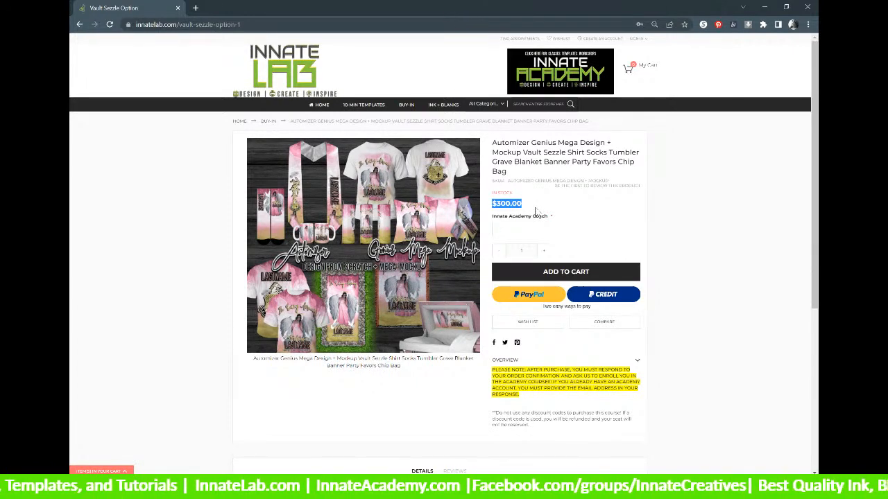
left_click(539, 229)
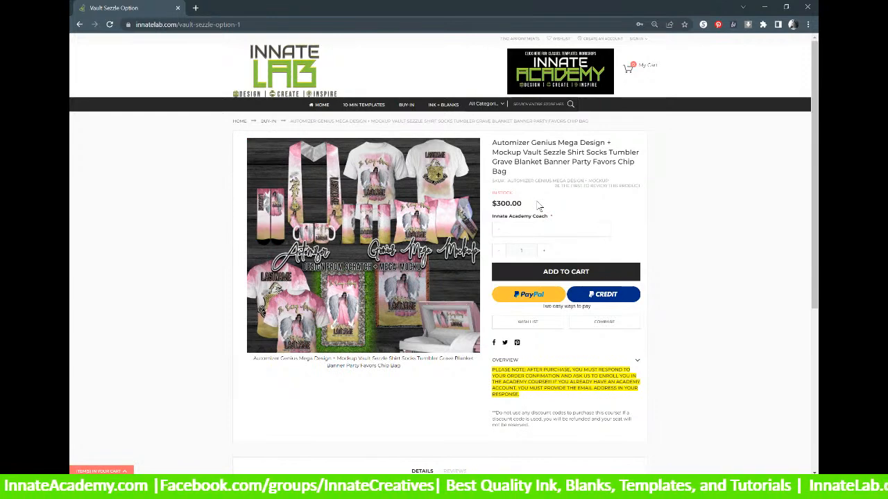
scroll(537, 206, "down", 1)
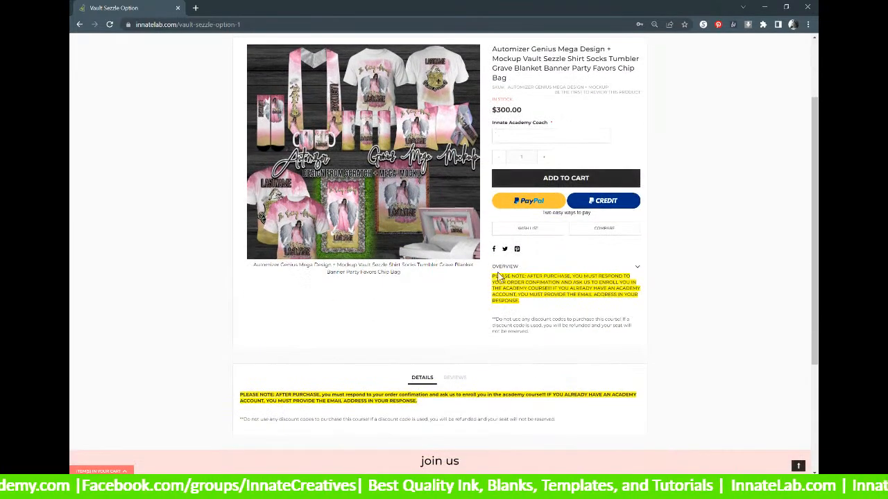
left_click_drag(492, 276, 622, 304)
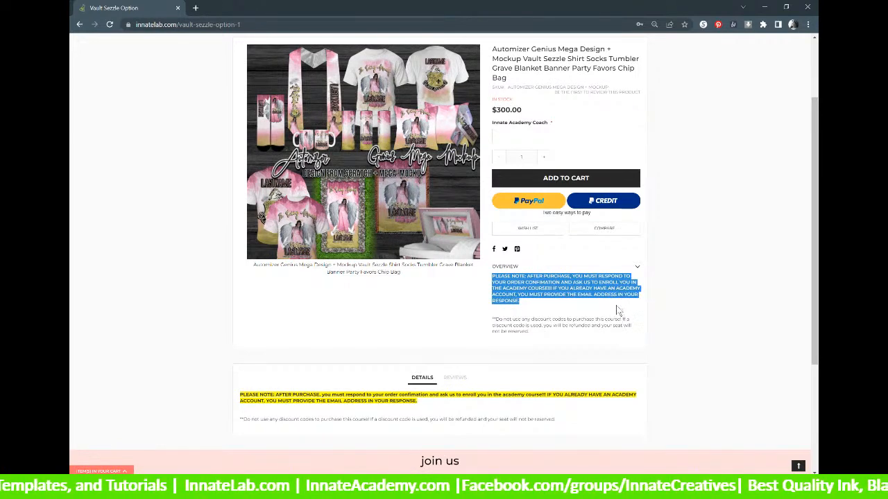
scroll(614, 307, "up", 2)
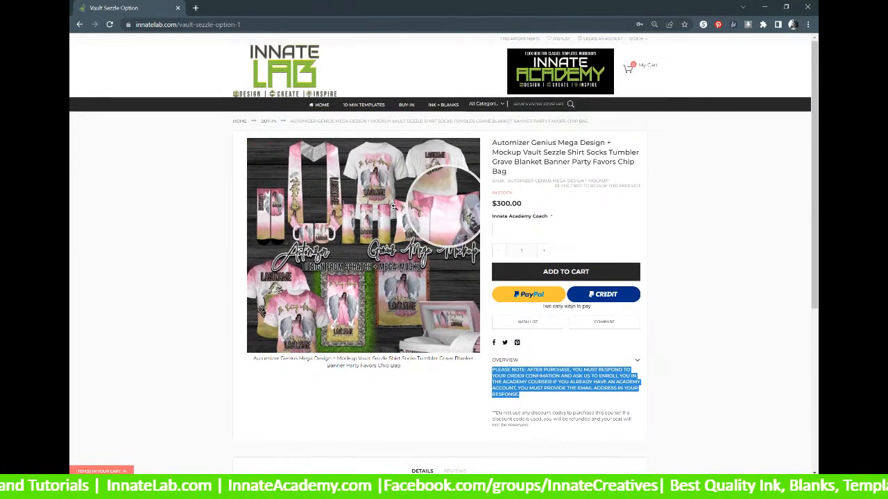
left_click(513, 231)
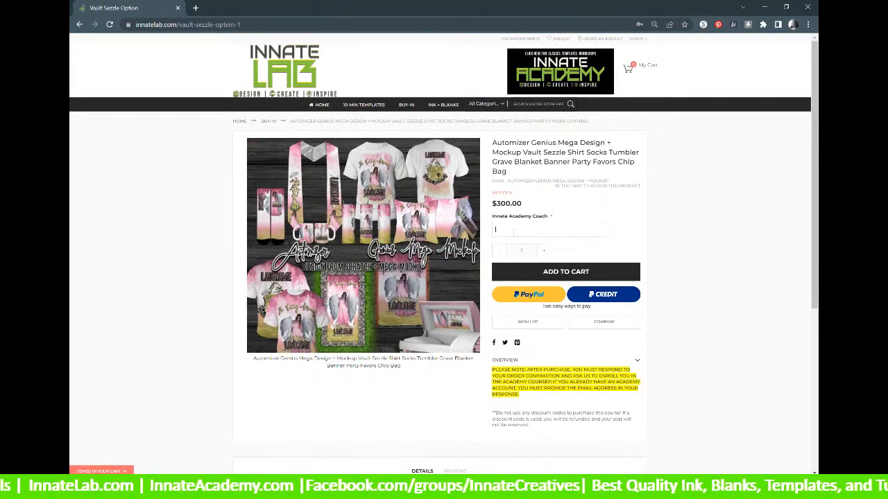
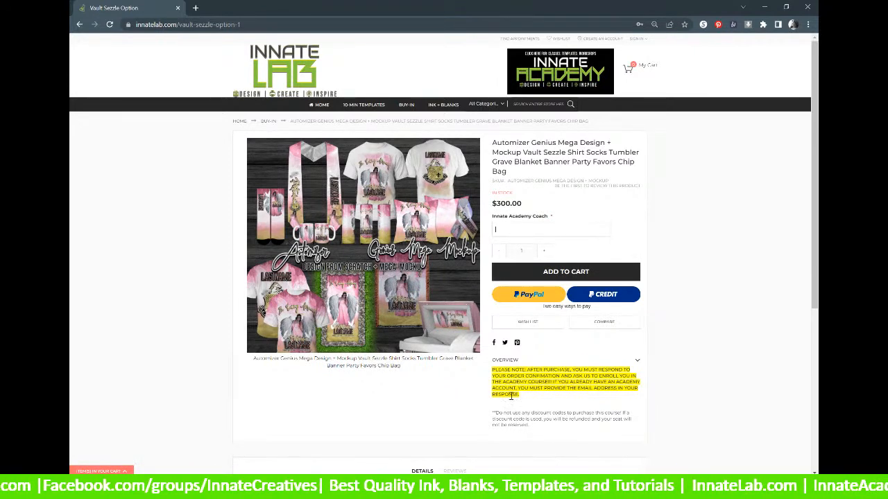
Highlight the yellow overview purchase note, then scroll through the product description.
left_click_drag(511, 402, 534, 374)
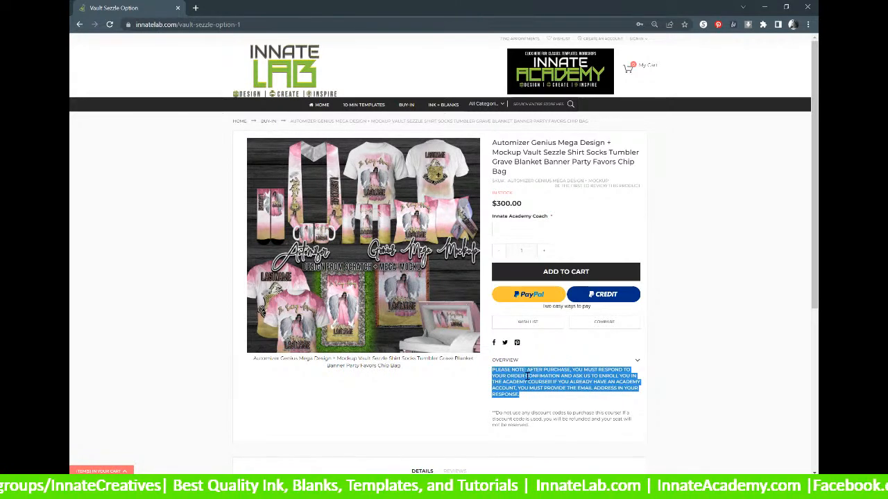
scroll(527, 375, "down", 5)
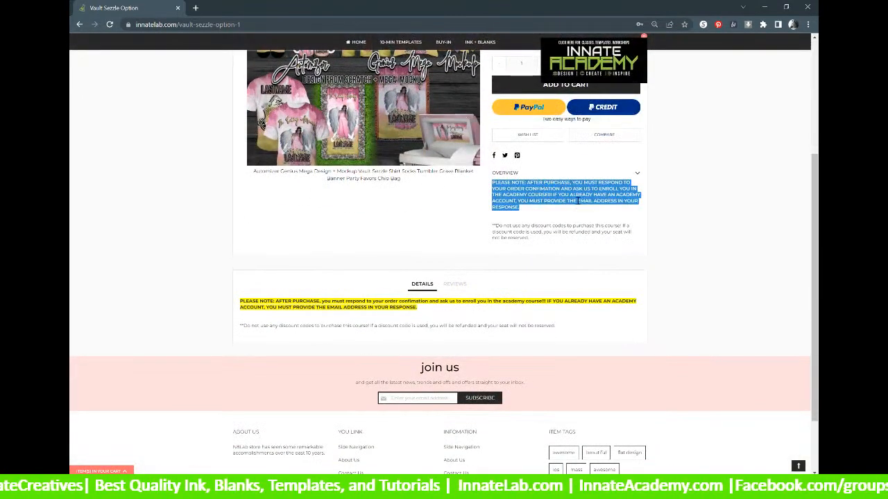
left_click(574, 201)
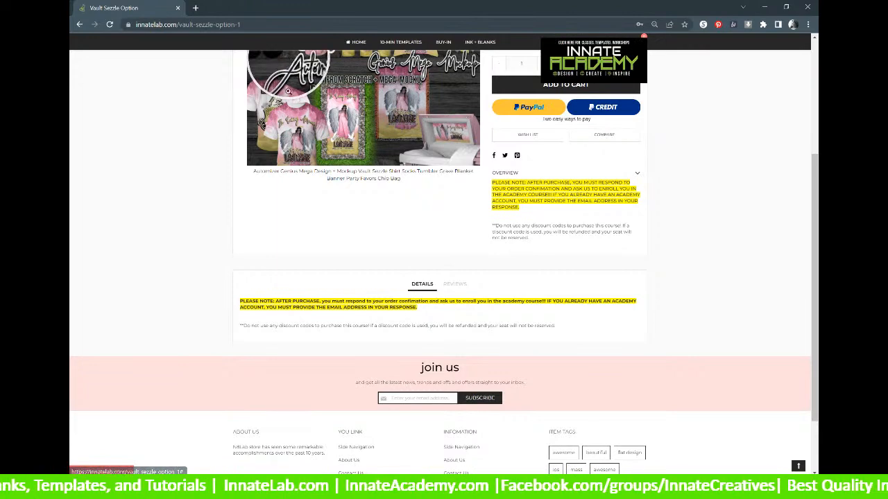
scroll(344, 298, "up", 1)
scroll(342, 298, "up", 1)
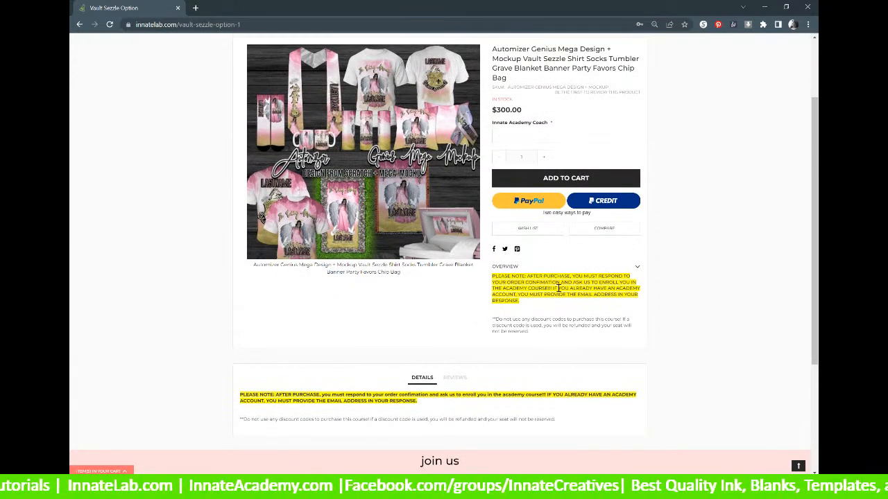
scroll(558, 288, "up", 1)
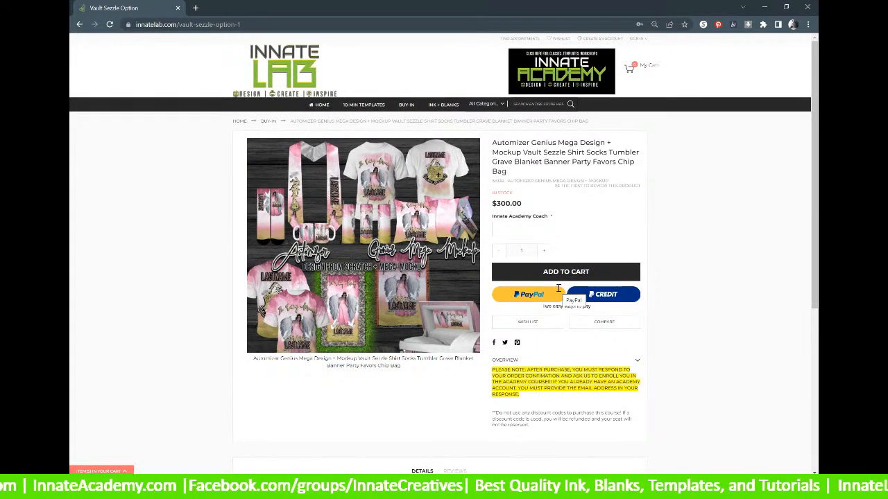
scroll(558, 288, "down", 2)
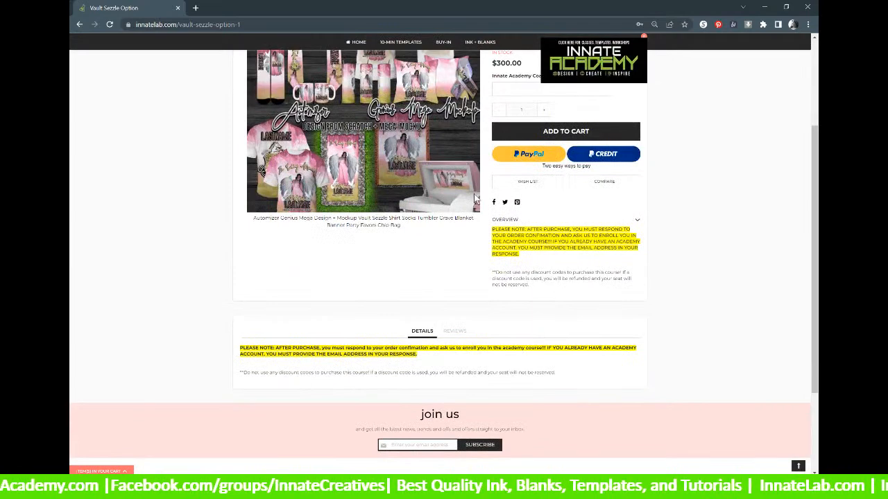
scroll(542, 327, "up", 2)
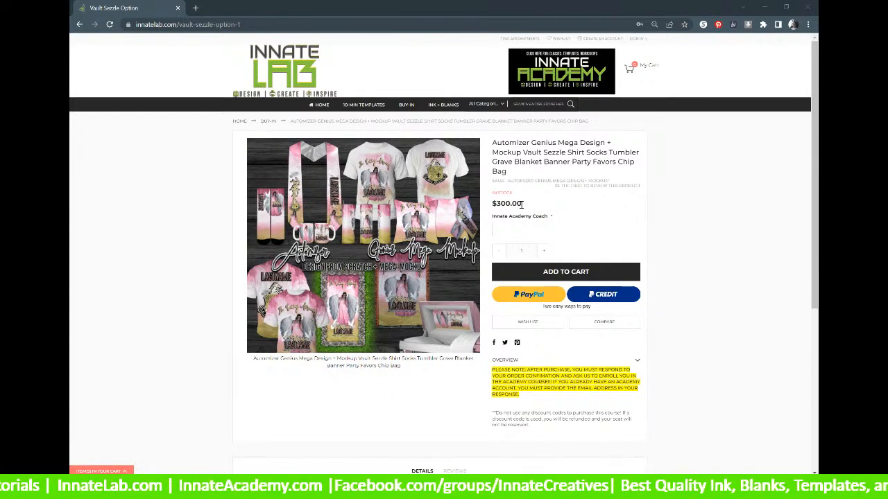
Highlight the product title and its $300.00 price to point them out.
left_click_drag(521, 204, 378, 135)
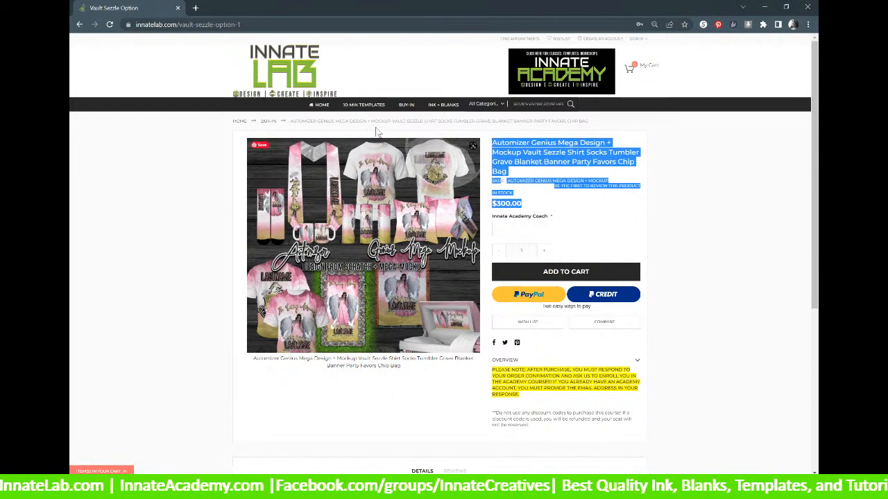
left_click(522, 217)
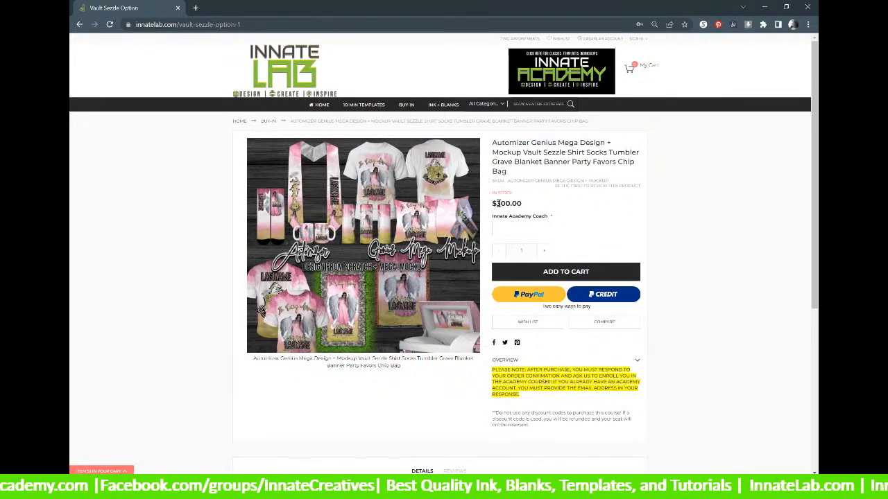
left_click_drag(498, 203, 529, 210)
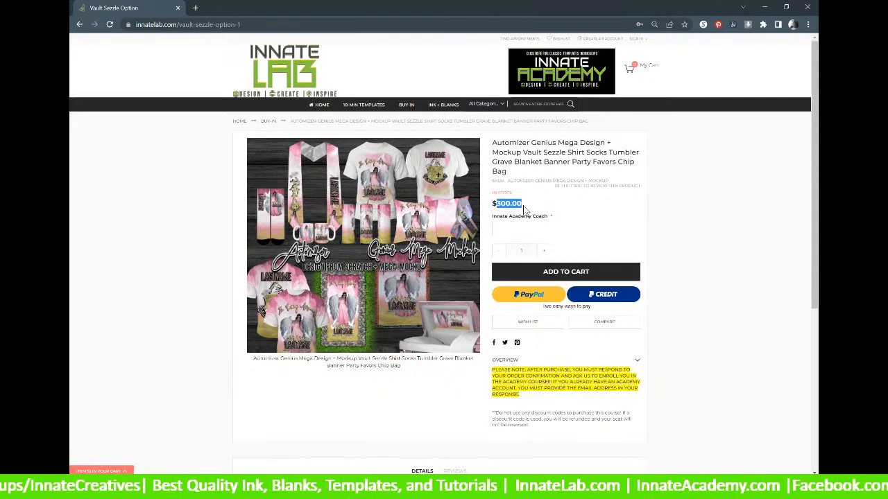
left_click(520, 203)
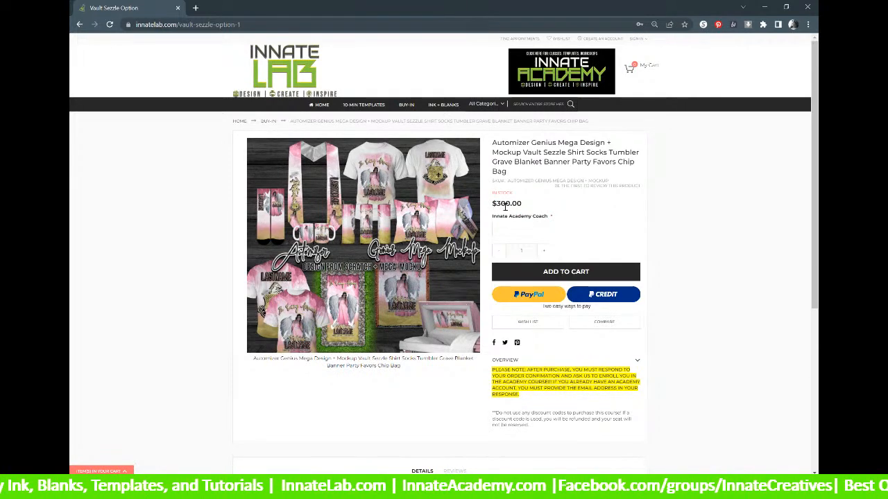
left_click_drag(524, 204, 490, 204)
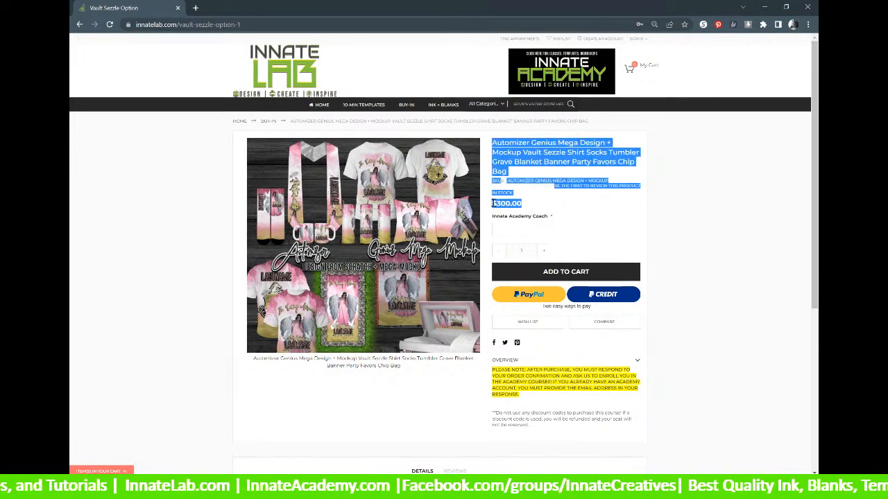
left_click(531, 217)
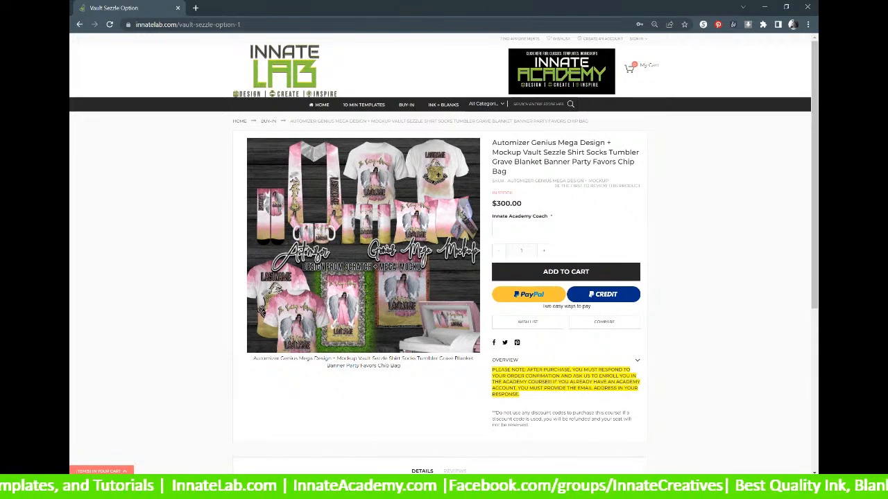
Scroll to the page footer and back up, then select the Innate Academy Coach field.
mouse_move(444, 487)
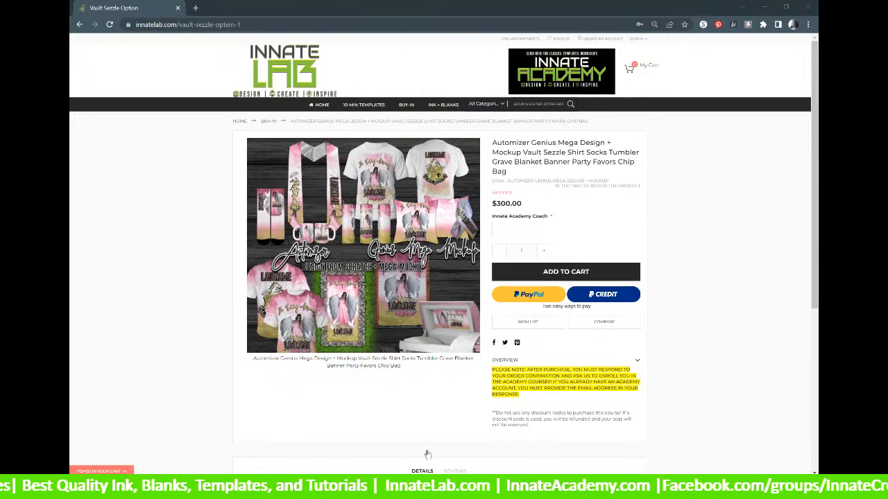
mouse_move(816, 151)
left_mouse_down()
mouse_move(817, 320)
mouse_move(817, 159)
left_mouse_up()
left_click_drag(816, 124, 817, 317)
scroll(798, 182, "up", 3)
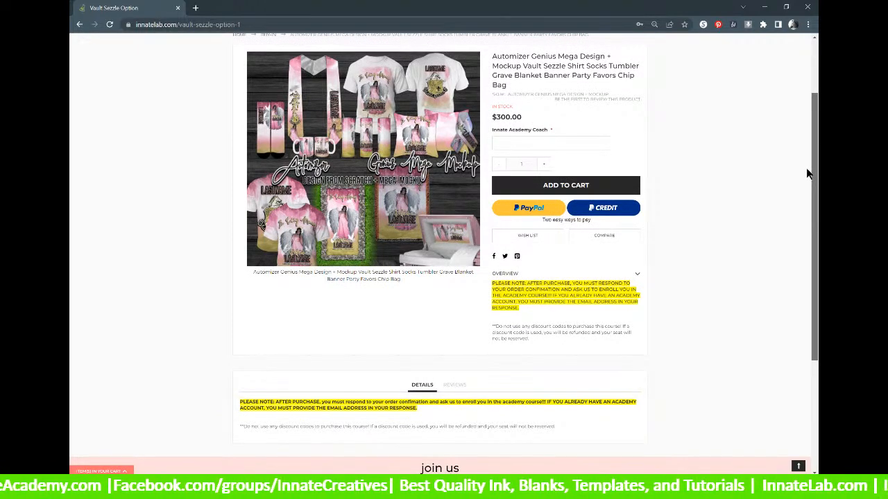
left_click_drag(809, 169, 816, 120)
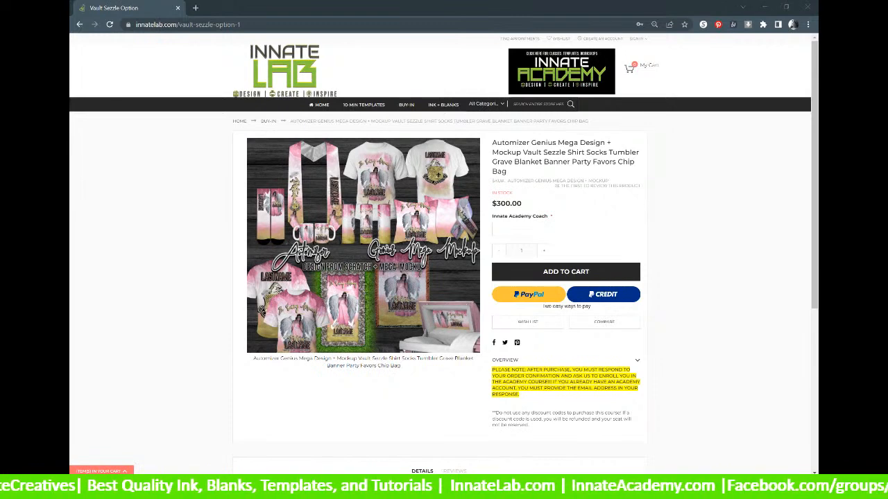
left_click(534, 229)
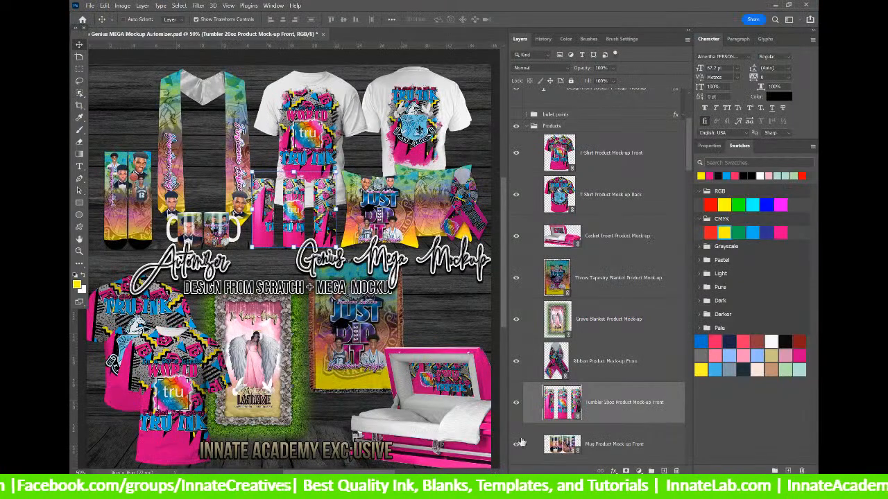
In Calculator, compute 50 × 40 = 2,000, then add 90 for 2,090, and move it aside.
key("alt+Tab")
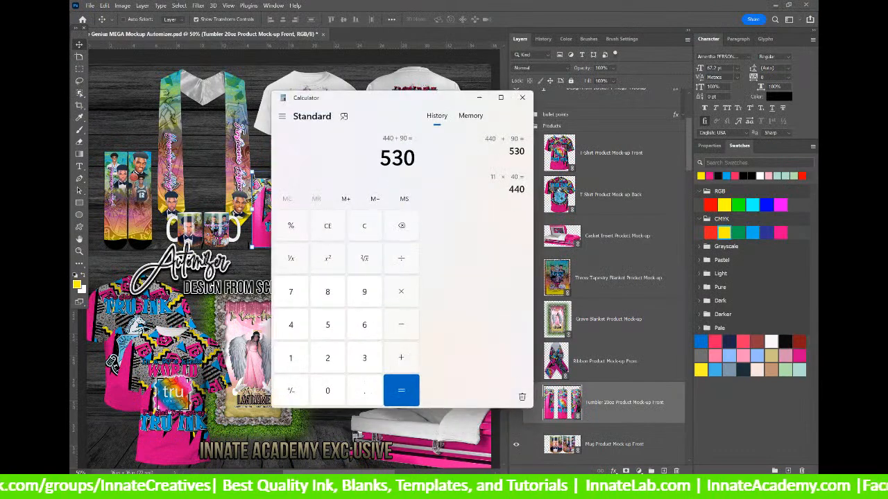
left_click(367, 216)
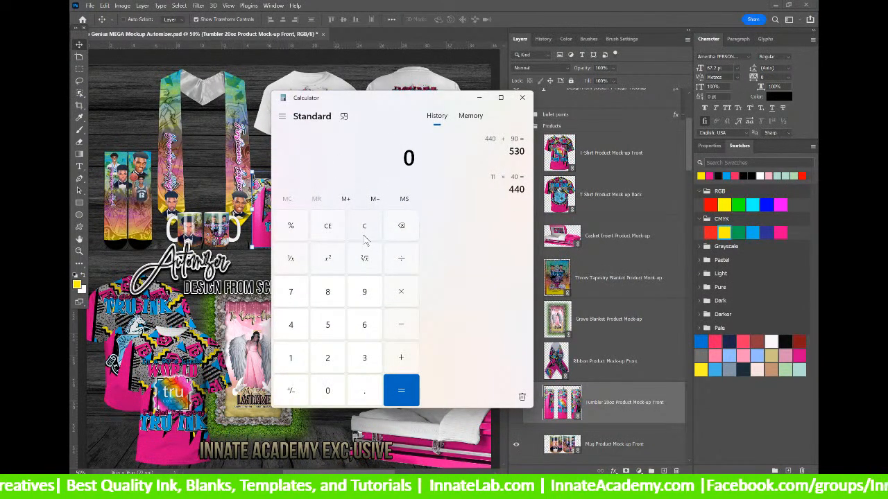
type("50")
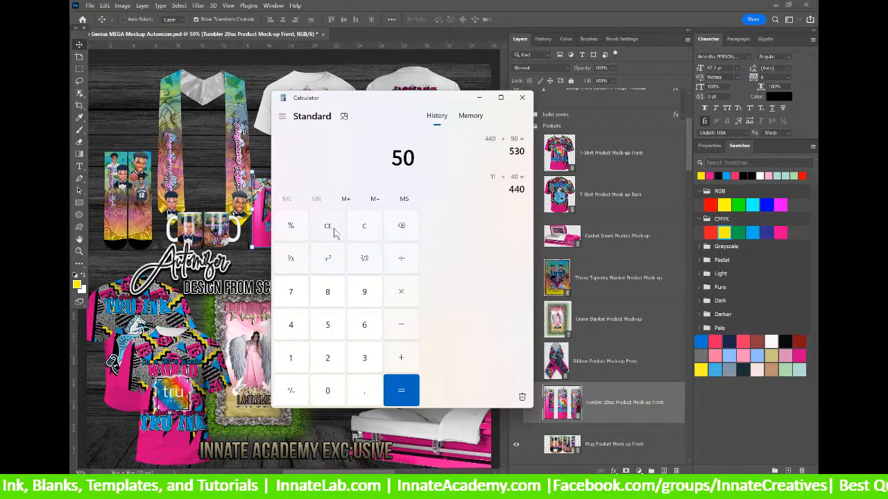
key("asterisk")
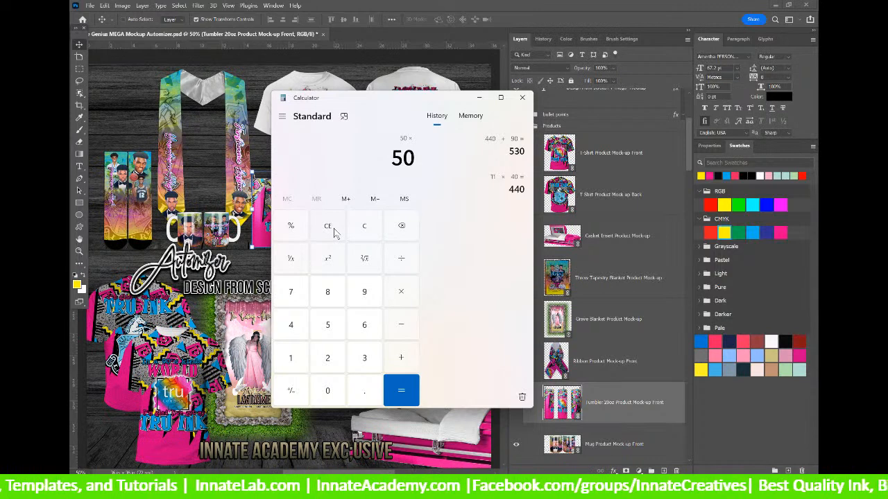
type("4")
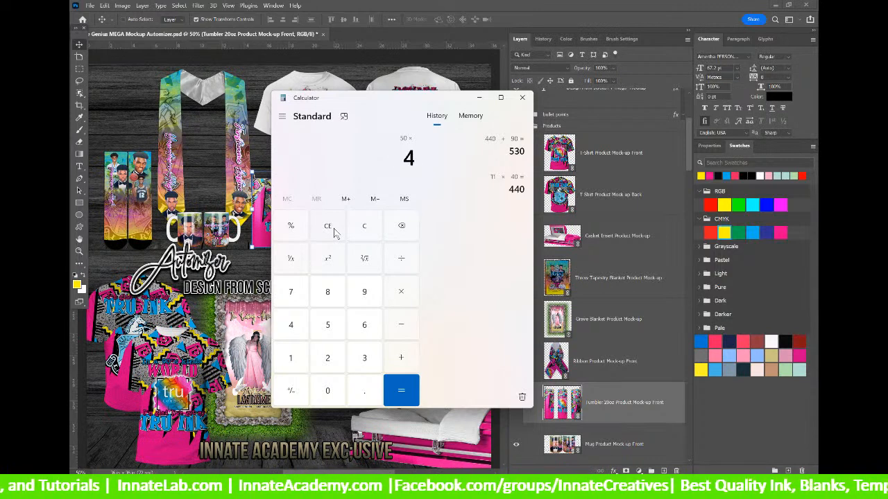
type("0")
key("Return")
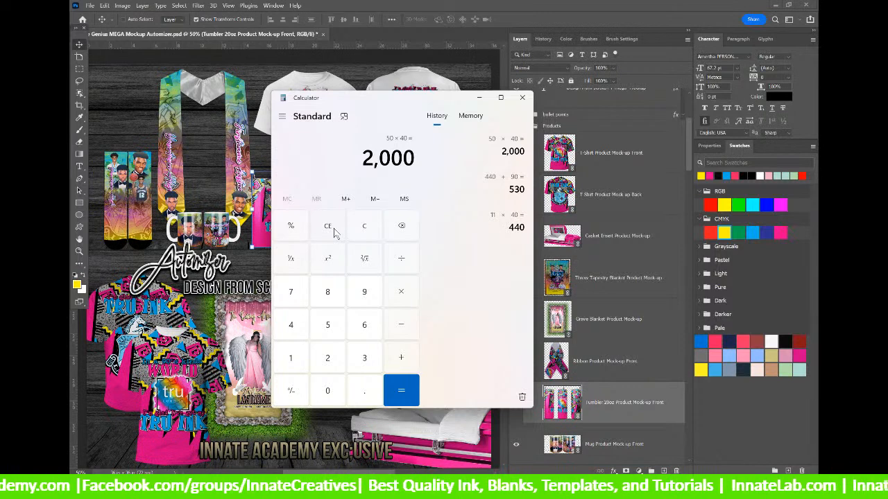
key("plus")
type("90")
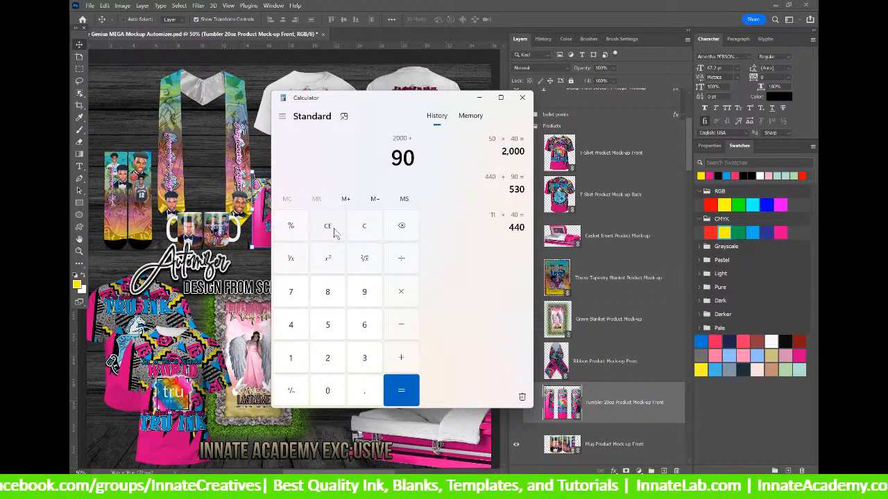
key("Return")
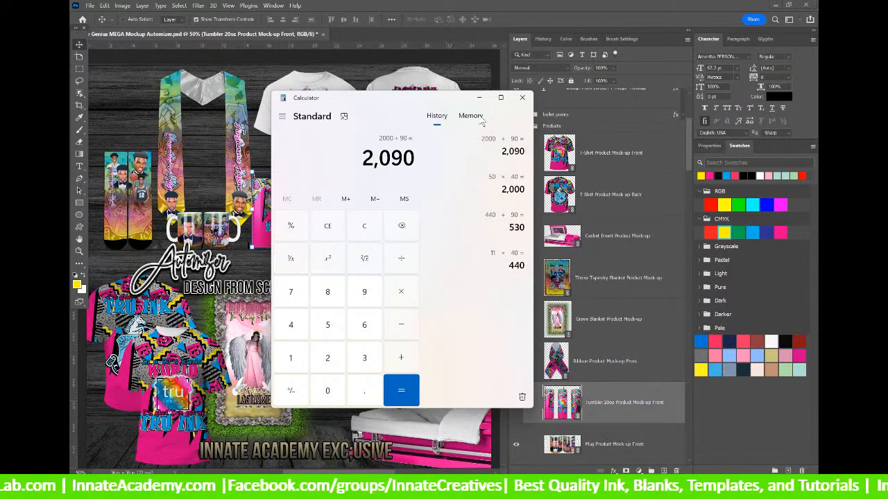
left_click_drag(443, 95, 331, 91)
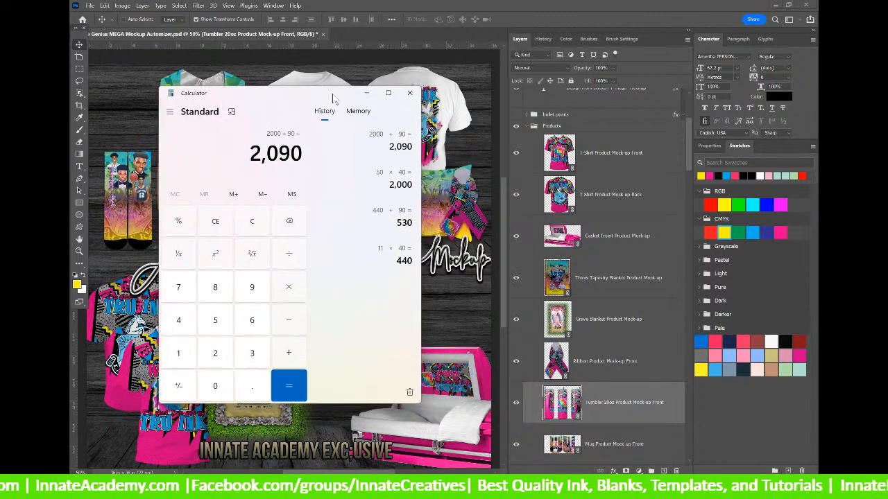
Bring Photoshop forward and scroll the Layers panel to the Mug, Stole, Pillow, Socks and T-Shirt mock-ups.
left_click(689, 145)
left_click_drag(689, 145, 691, 193)
left_click_drag(690, 163, 690, 202)
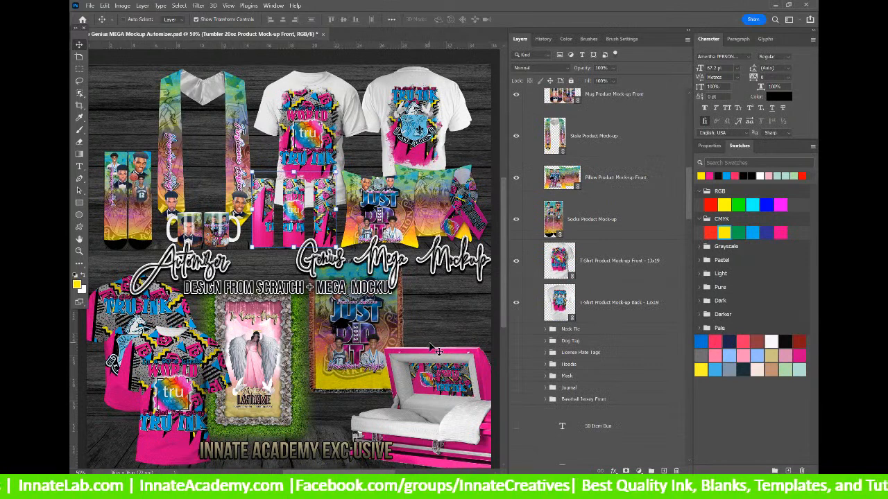
left_click(577, 331)
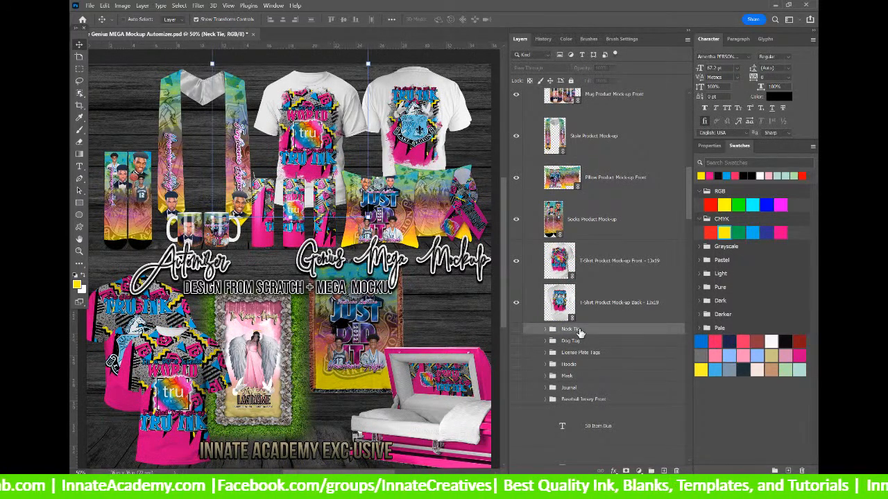
left_click_drag(691, 184, 689, 161)
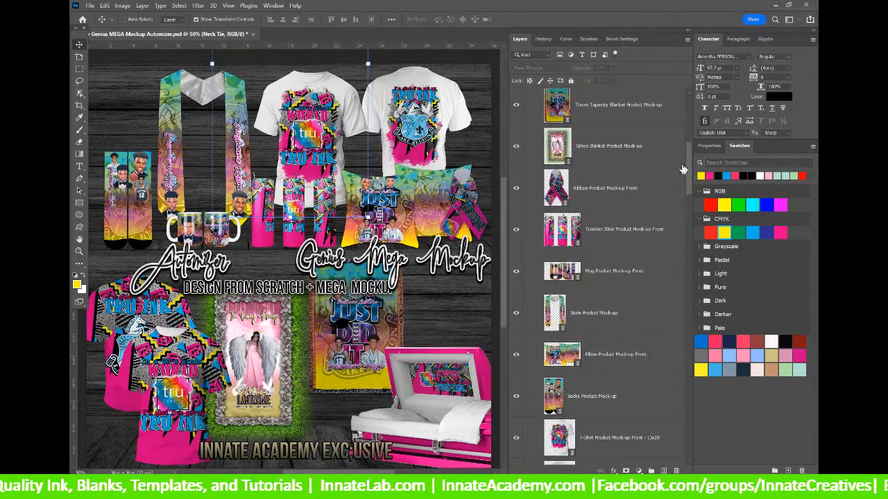
left_click(624, 188)
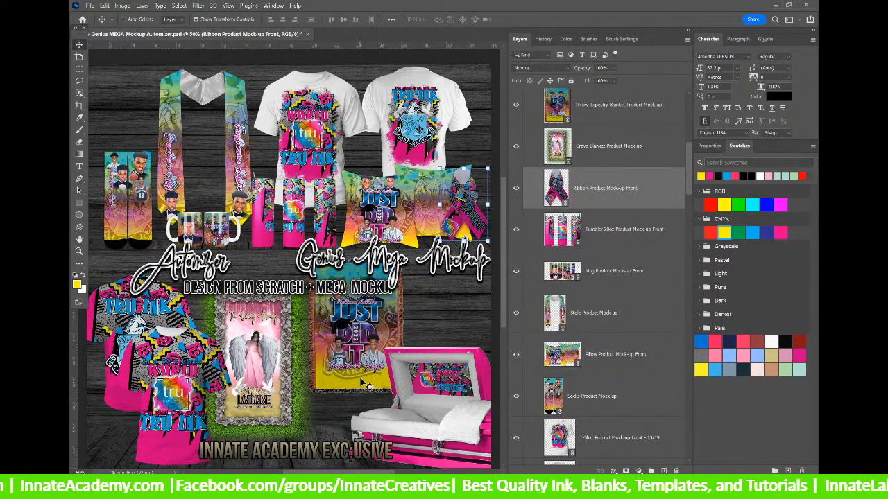
left_click(604, 247)
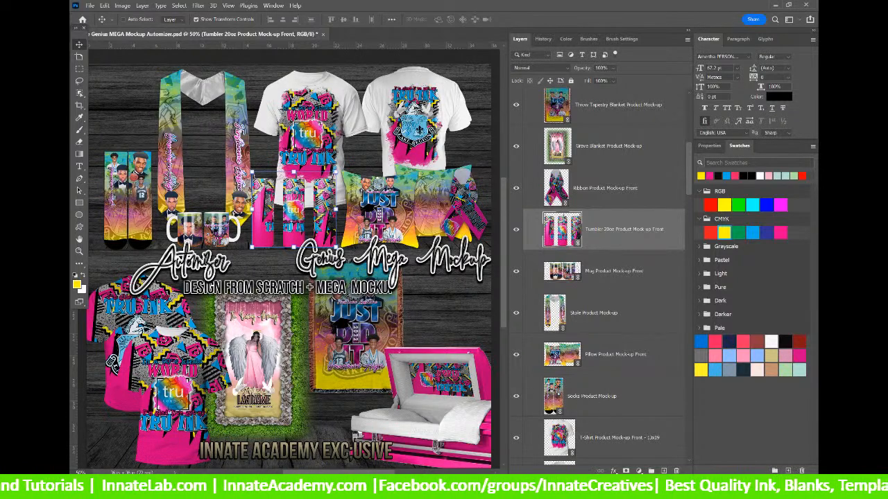
Open the footer's Contact Us link in a new tab, view it, then return to the Vault Sezzle page.
mouse_move(504, 442)
left_click(572, 450)
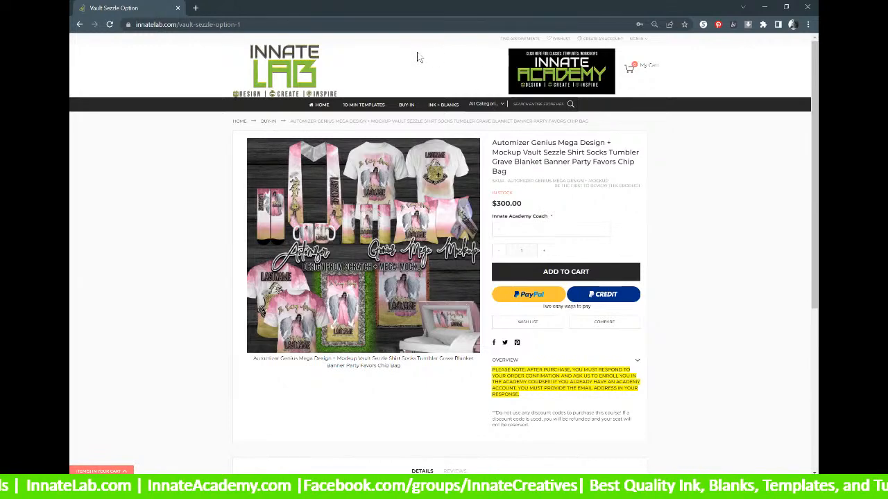
scroll(507, 354, "down", 3)
scroll(507, 354, "down", 2)
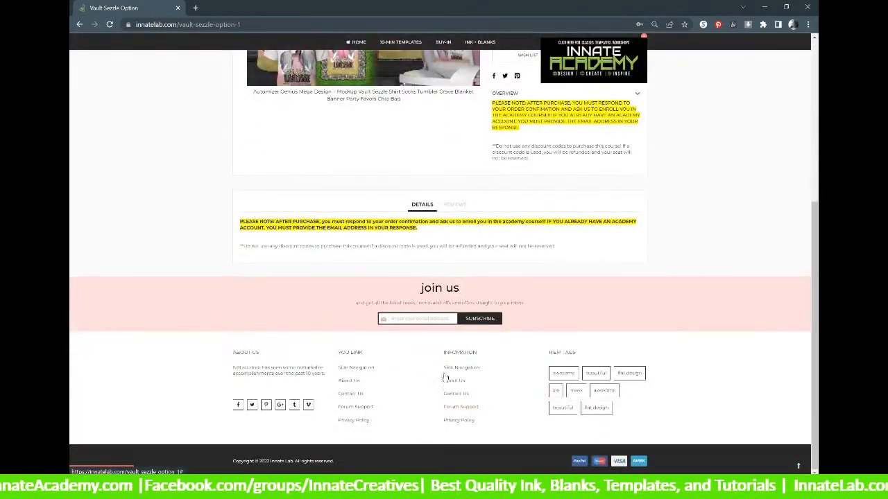
right_click(462, 399)
left_click(476, 373)
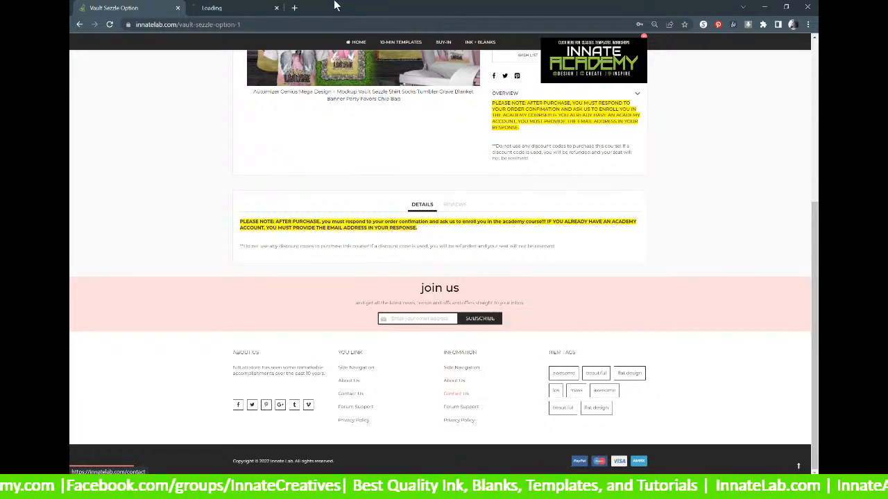
left_click(251, 9)
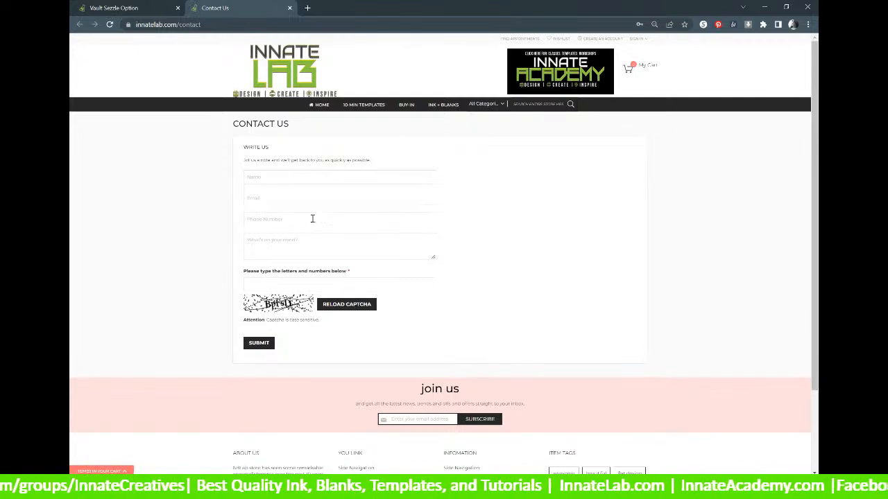
left_click(151, 12)
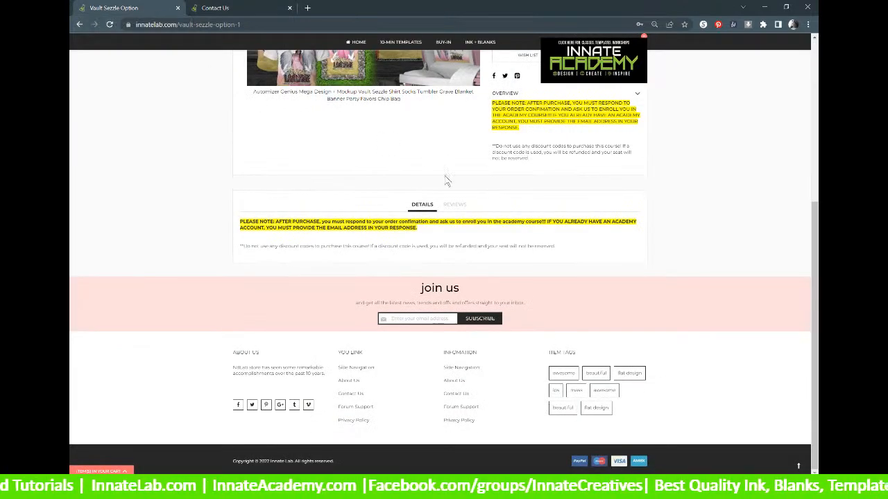
scroll(470, 212, "up", 3)
scroll(470, 213, "up", 2)
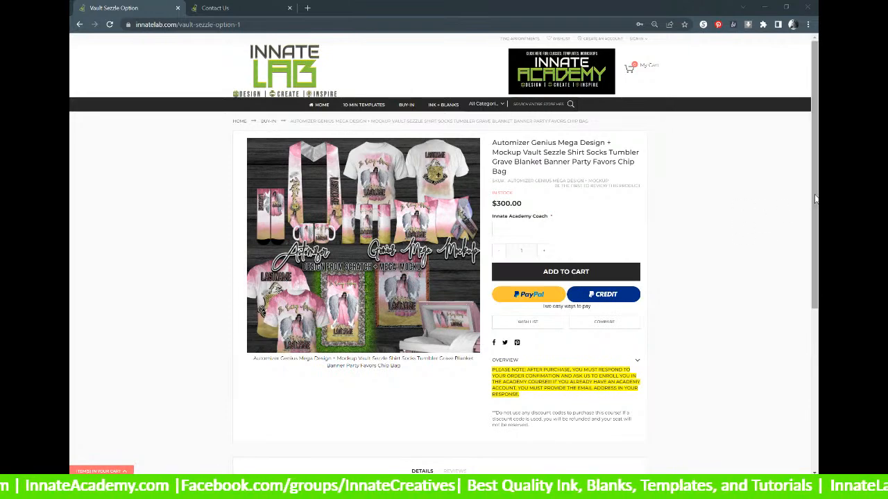
scroll(815, 200, "down", 4)
scroll(651, 175, "up", 5)
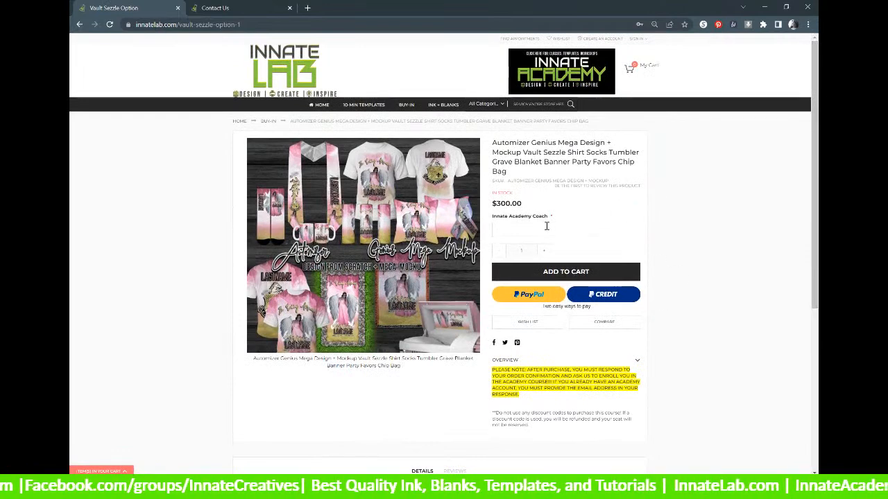
left_click(536, 229)
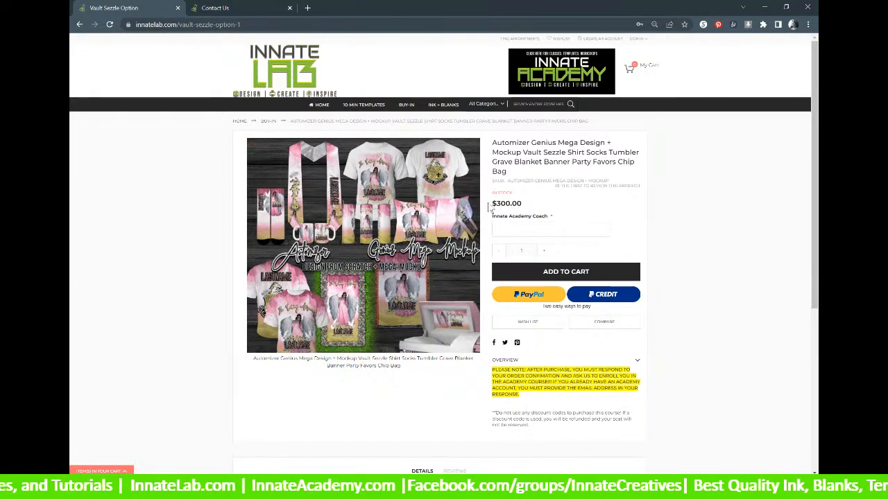
left_click_drag(493, 203, 535, 208)
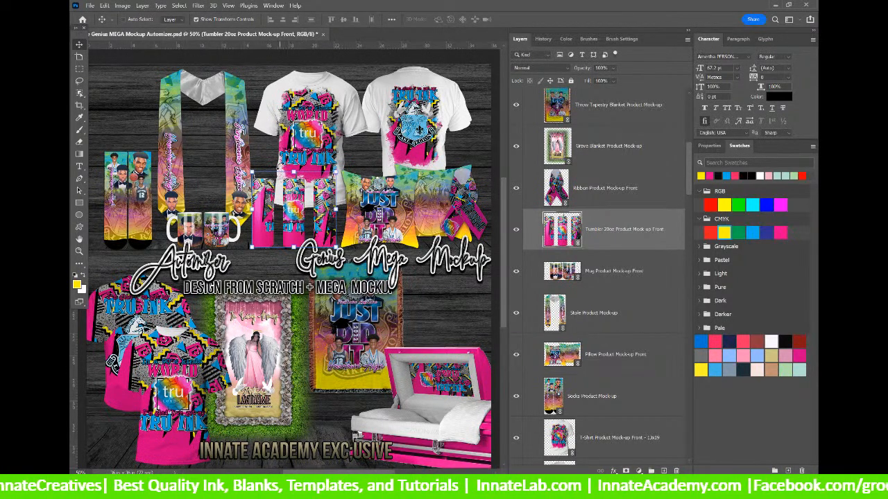
Open the T-Shirt Product Mock-up Front - 13x19 smart object, then its nested 13x19 Shirt smart object.
right_click(418, 136)
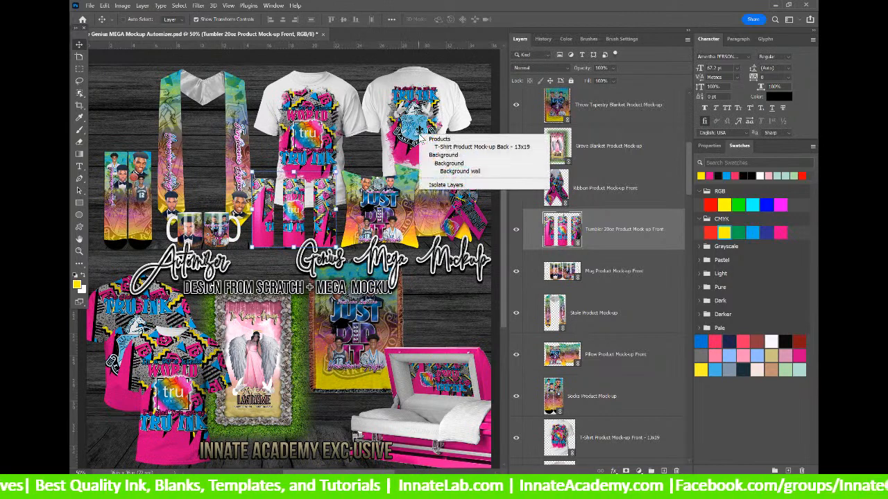
left_click(458, 147)
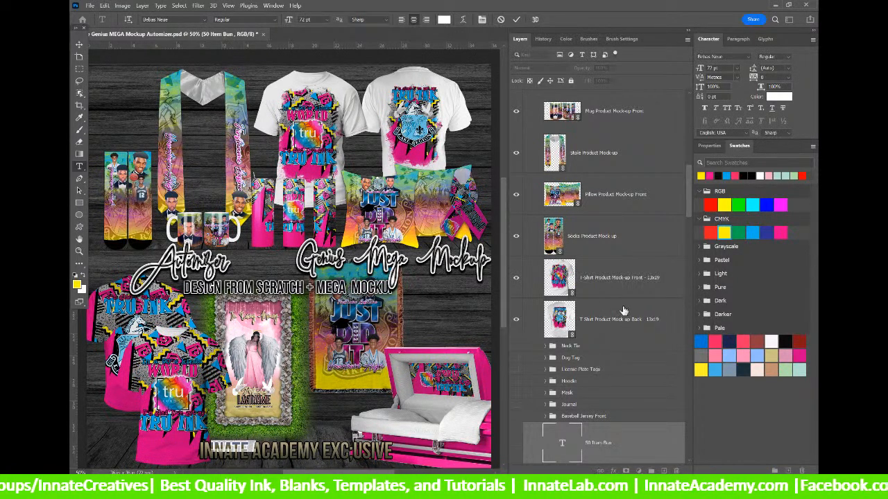
key("v")
left_click(559, 279)
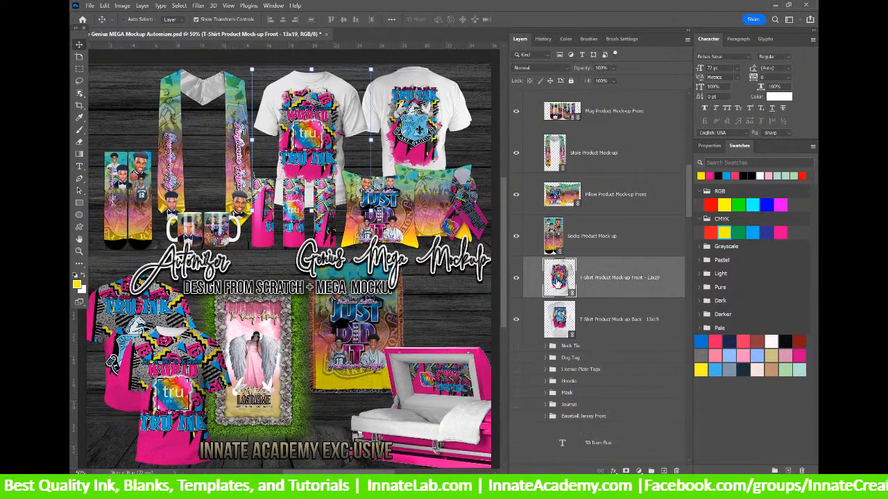
double_click(559, 279)
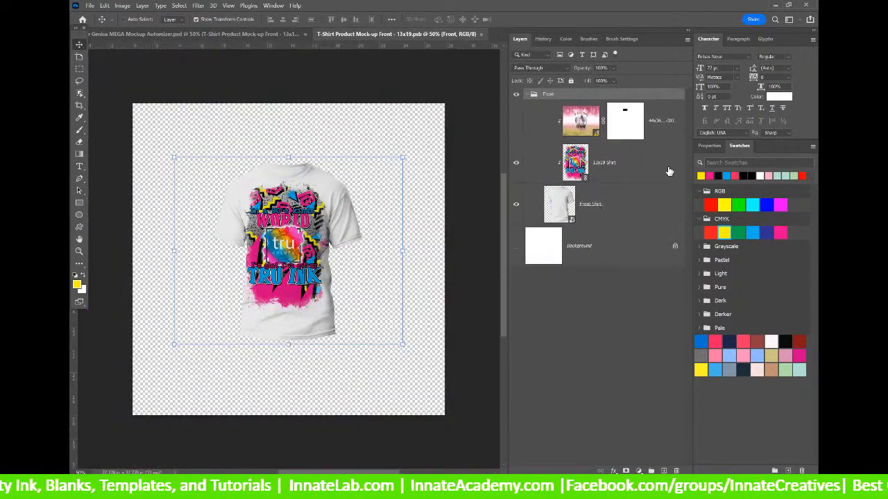
left_click(570, 170)
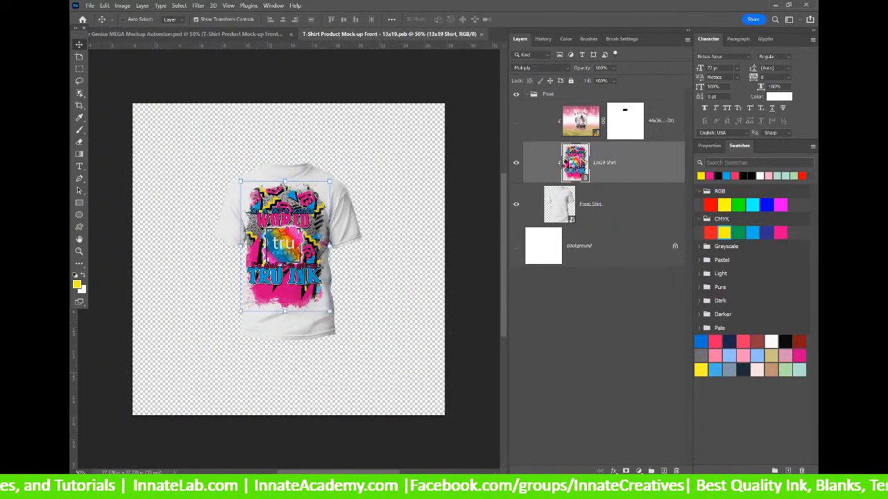
double_click(568, 165)
Run Update All Modified Content from the Foreground layer's context menu.
right_click(631, 123)
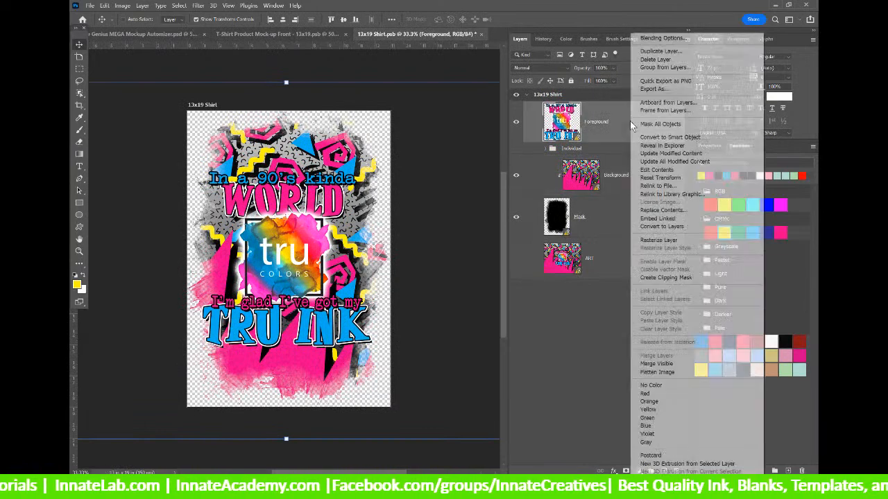
left_click(681, 161)
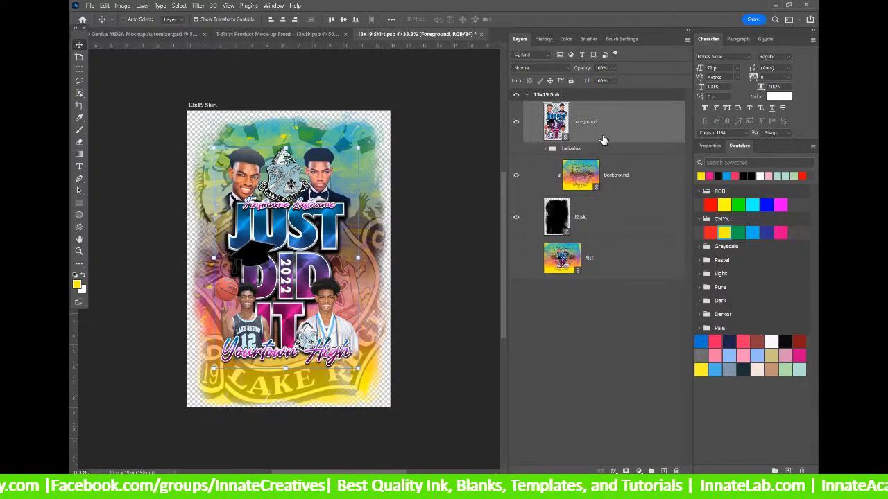
Close the 13x19 Shirt document, choosing Yes to save the changes.
left_click(480, 33)
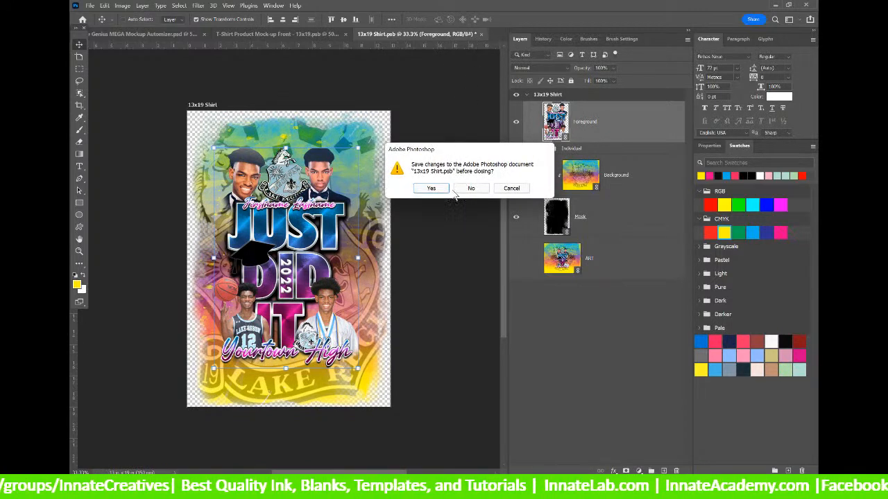
left_click(437, 189)
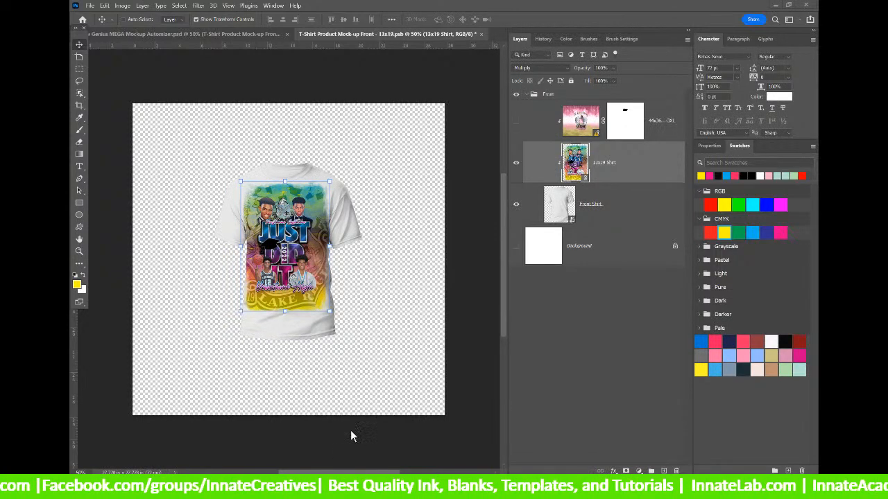
Search the store for 'worksho', reset zoom to 100%, and open the Workshop Sezzle Option product.
mouse_move(464, 489)
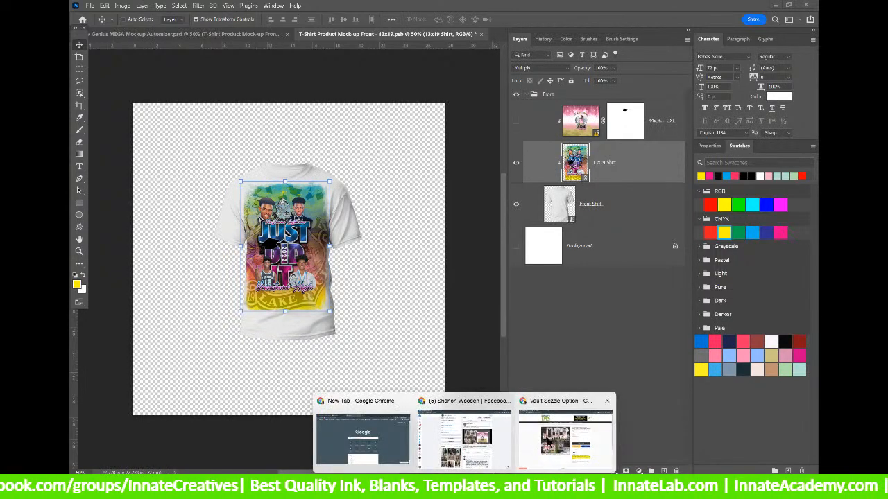
left_click(551, 437)
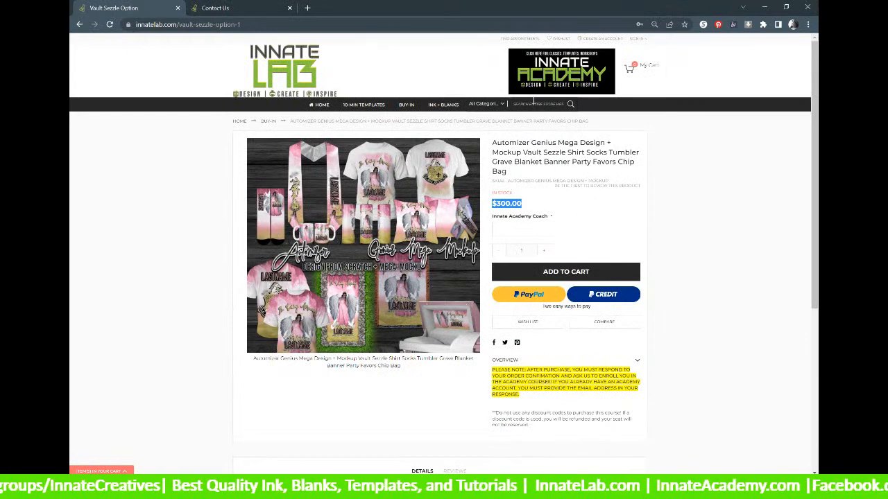
left_click(533, 102)
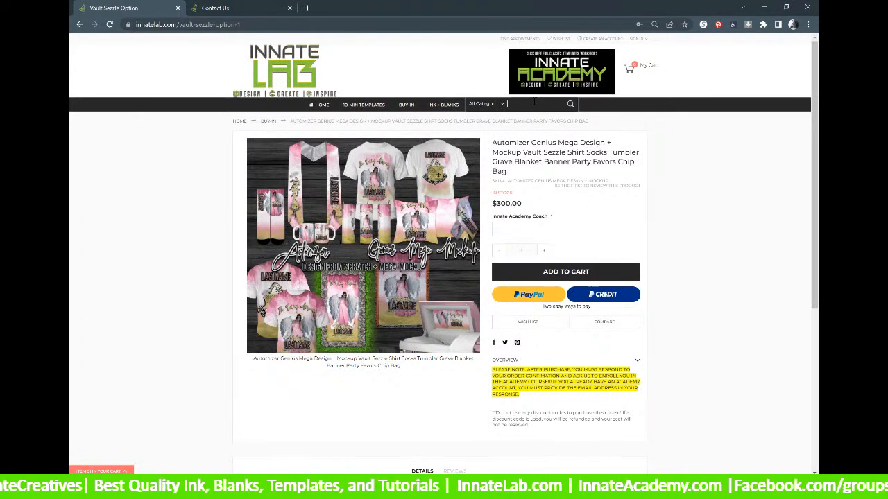
type("workshop")
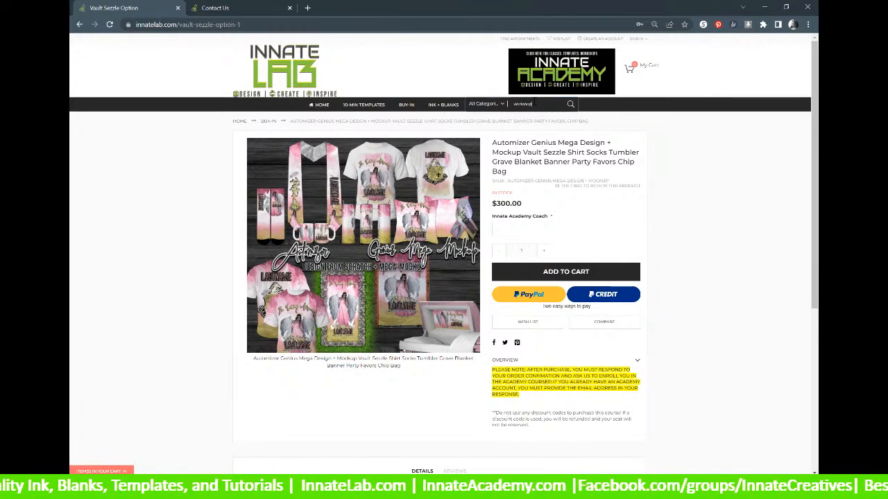
key("Return")
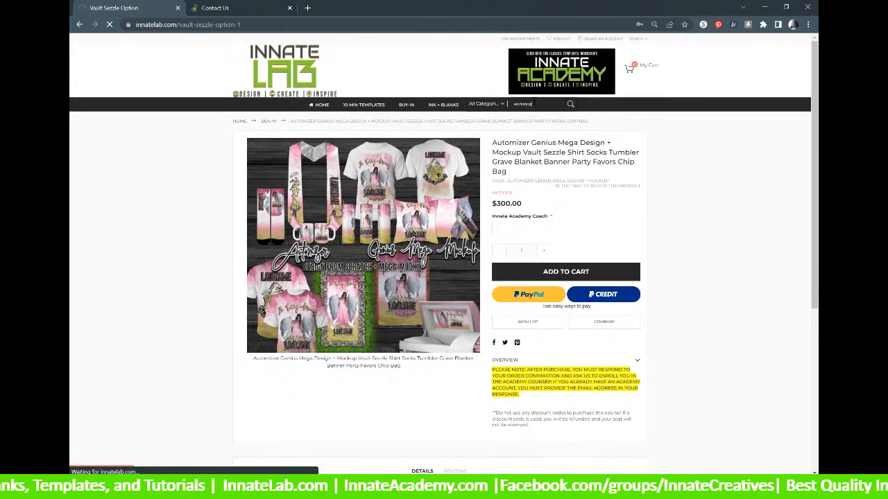
key("ctrl+0")
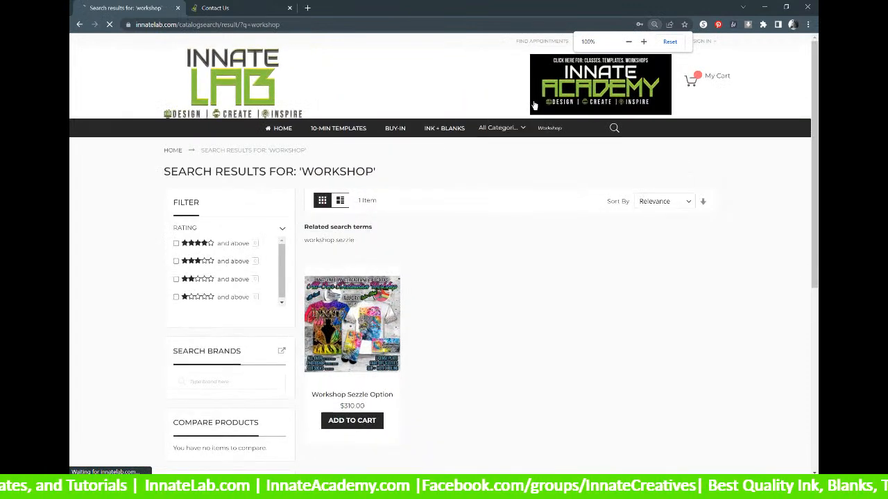
left_click(346, 348)
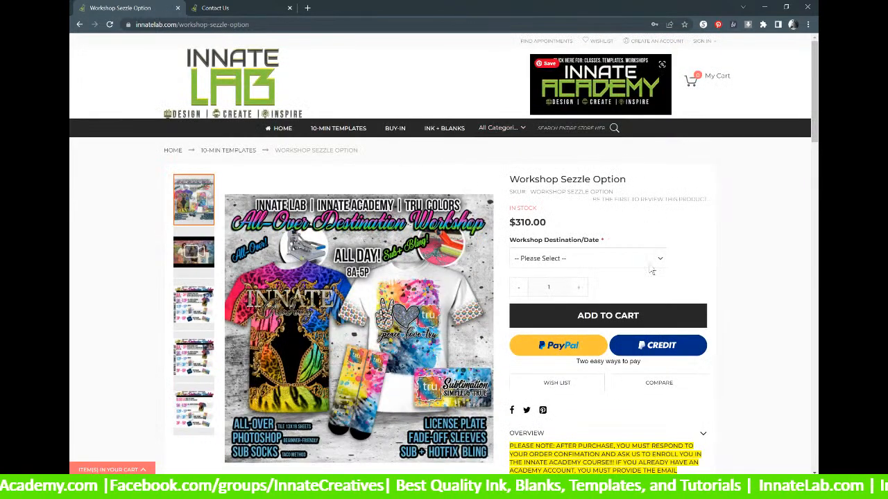
Check workshop dates against the calendar advanced to May 2022, clear all notifications, then close the flyout.
left_click(607, 255)
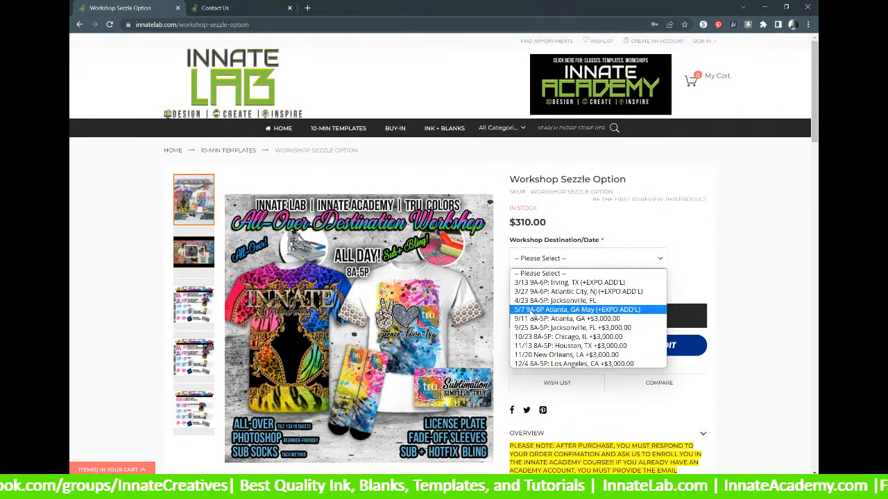
left_click(792, 487)
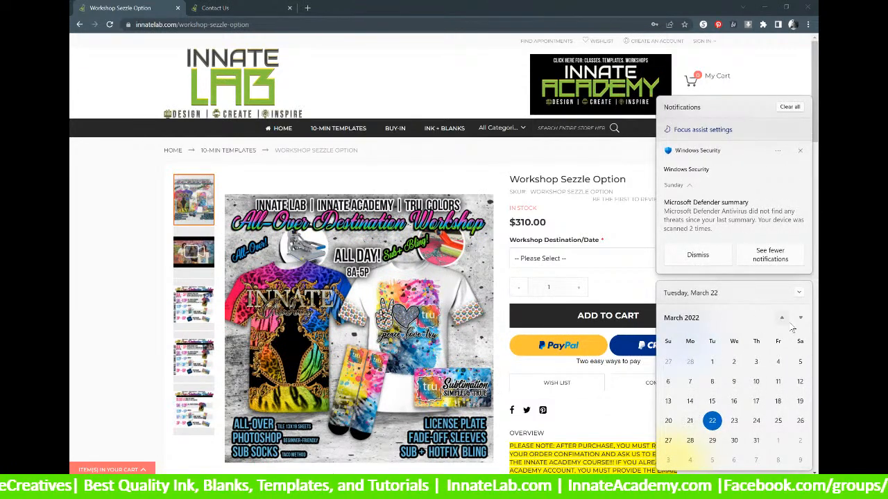
left_click(801, 319)
left_click(801, 319)
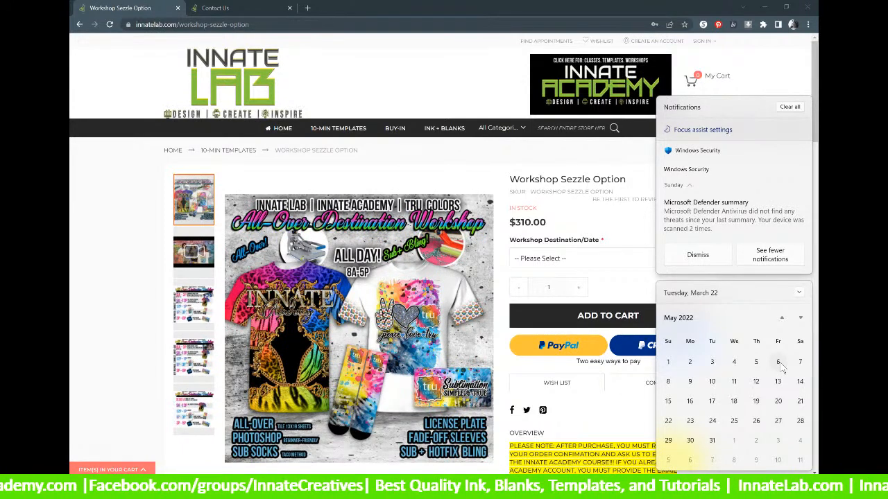
left_click(790, 106)
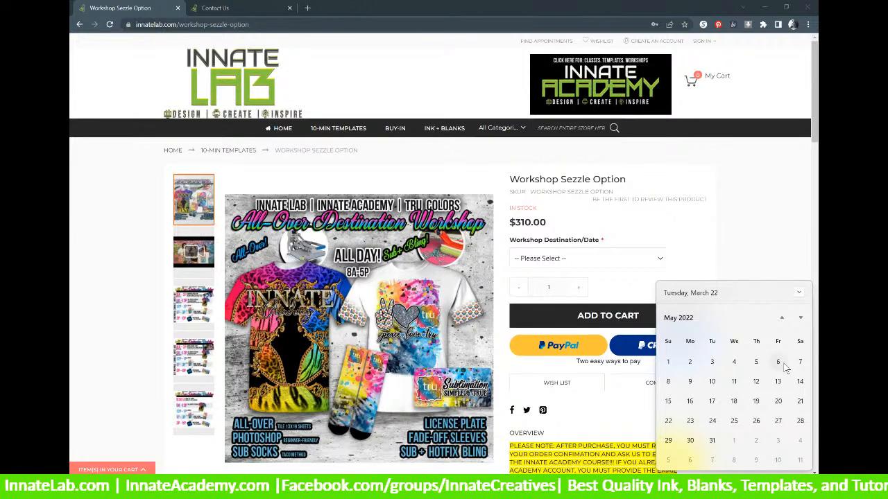
left_click(758, 252)
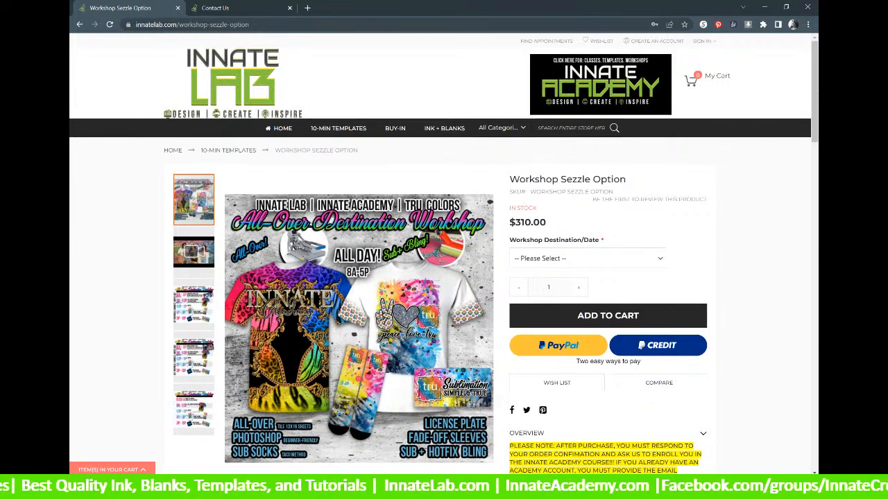
Pick '5/7 9A-6P Atlanta, GA May (+EXPO ADD'L)' from the Workshop Destination/Date dropdown.
left_click(661, 260)
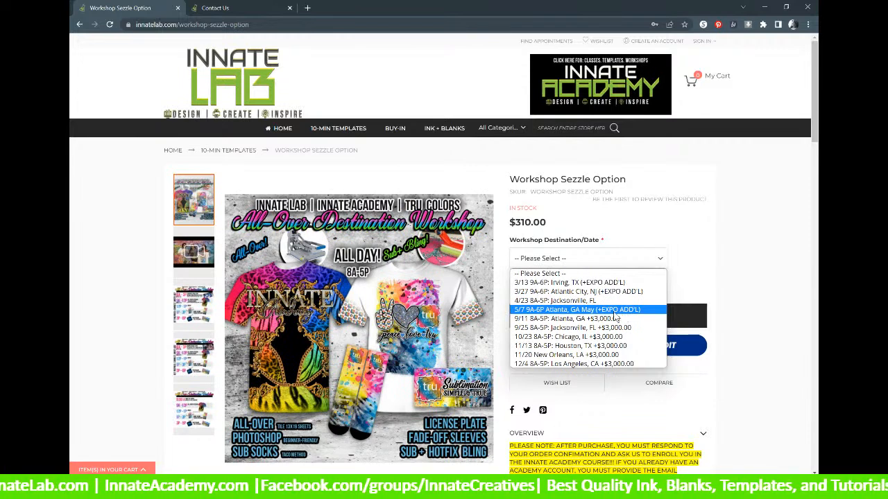
key("Up")
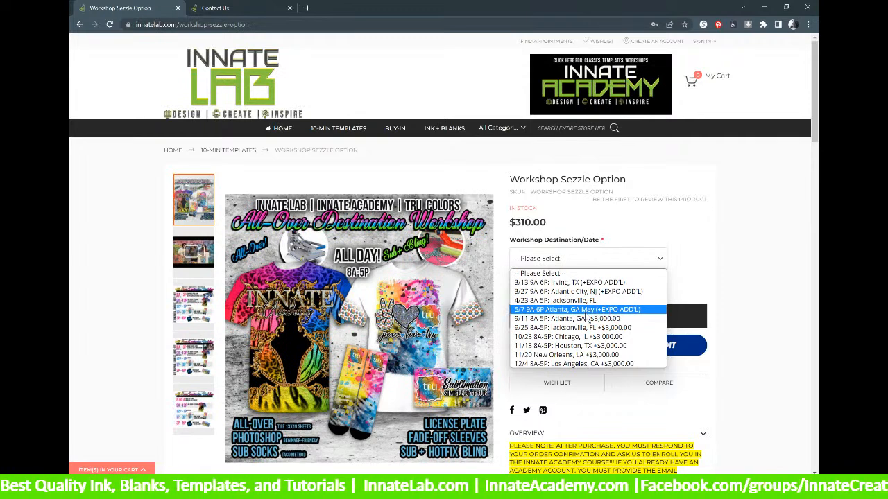
left_click(523, 310)
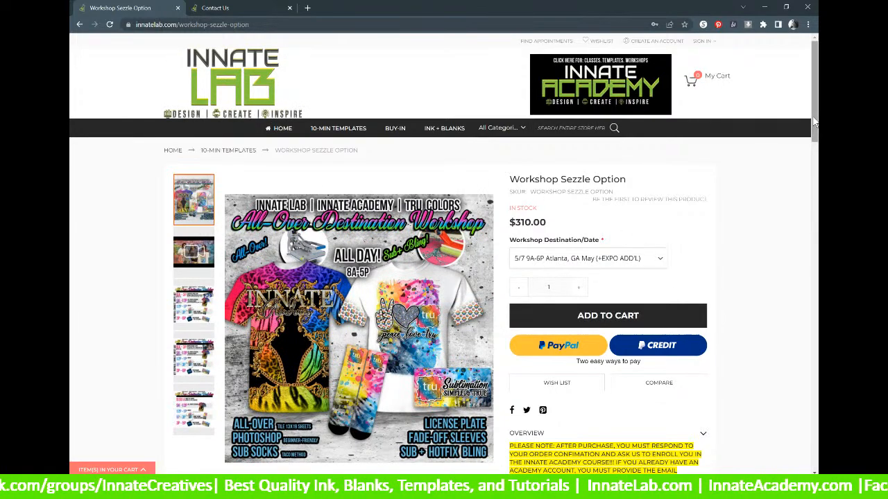
scroll(582, 297, "down", 1)
mouse_move(815, 107)
left_mouse_down()
mouse_move(815, 173)
mouse_move(817, 100)
left_mouse_up()
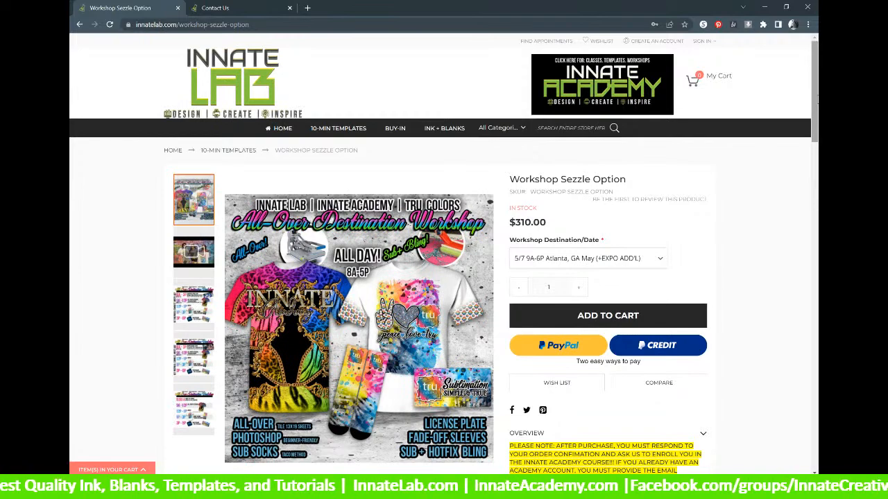
mouse_move(816, 94)
left_mouse_down()
mouse_move(816, 125)
mouse_move(817, 103)
left_mouse_up()
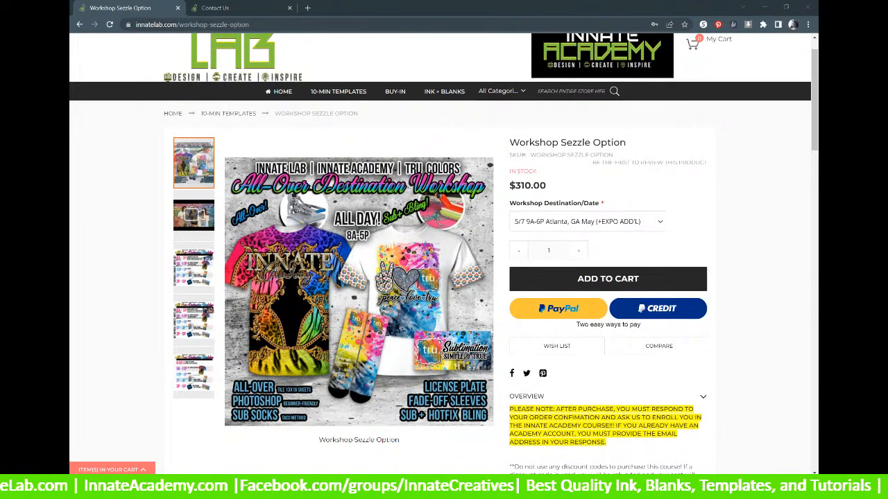
left_click(606, 223)
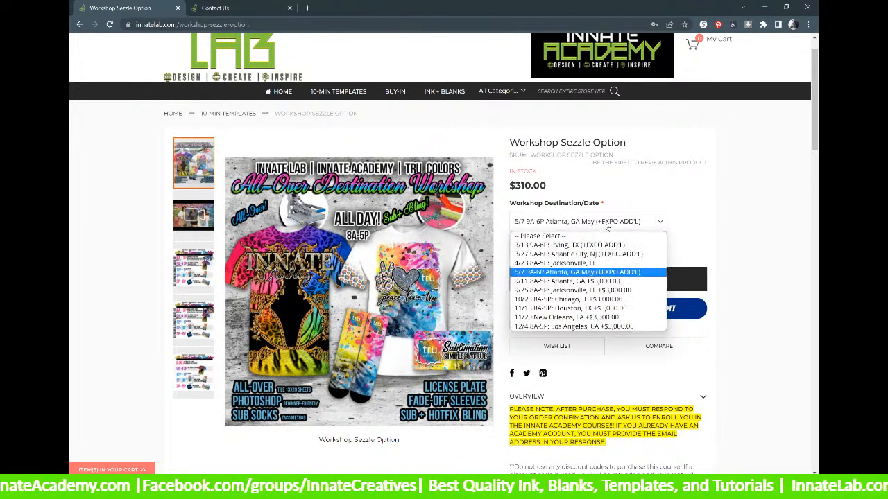
left_click(586, 272)
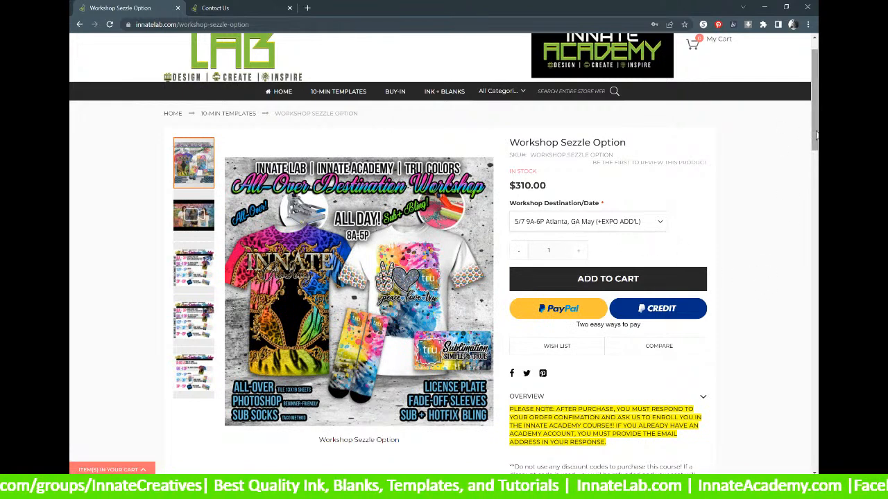
scroll(816, 135, "up", 1)
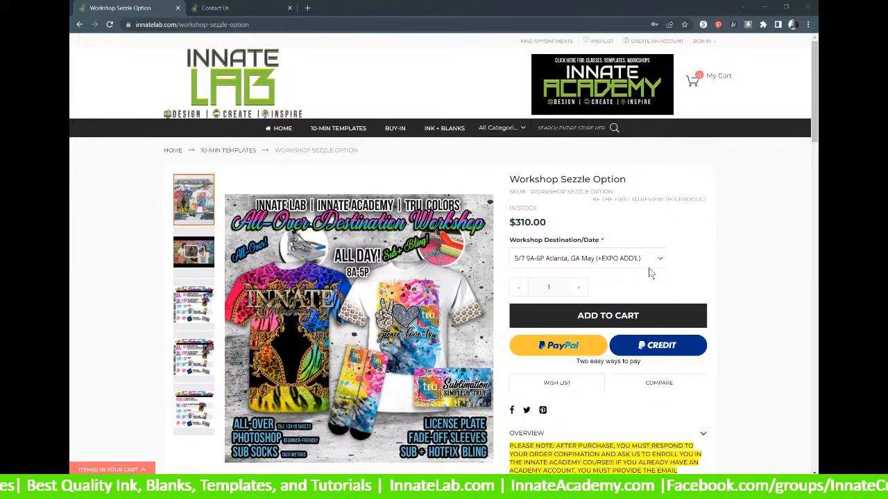
scroll(645, 301, "down", 1)
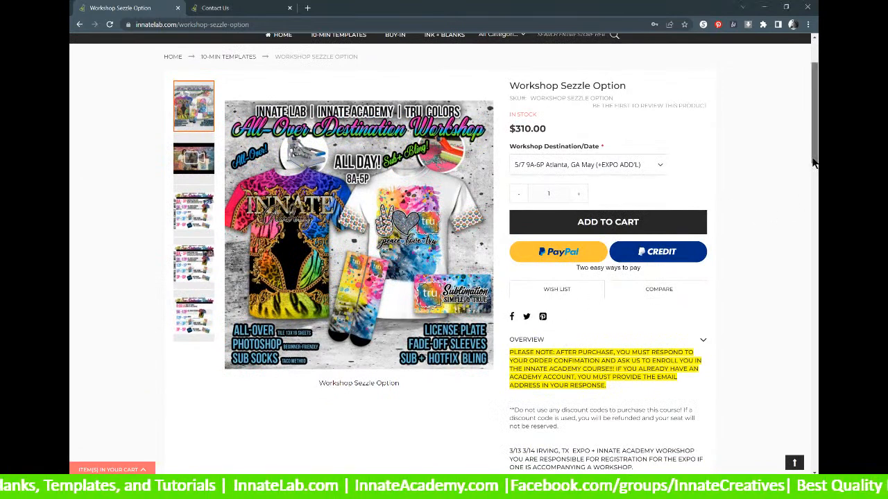
scroll(815, 127, "up", 1)
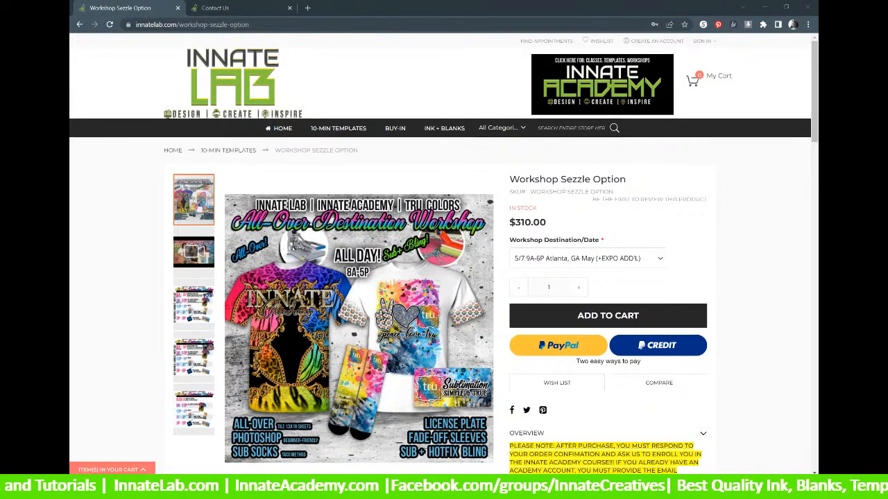
scroll(547, 262, "down", 5)
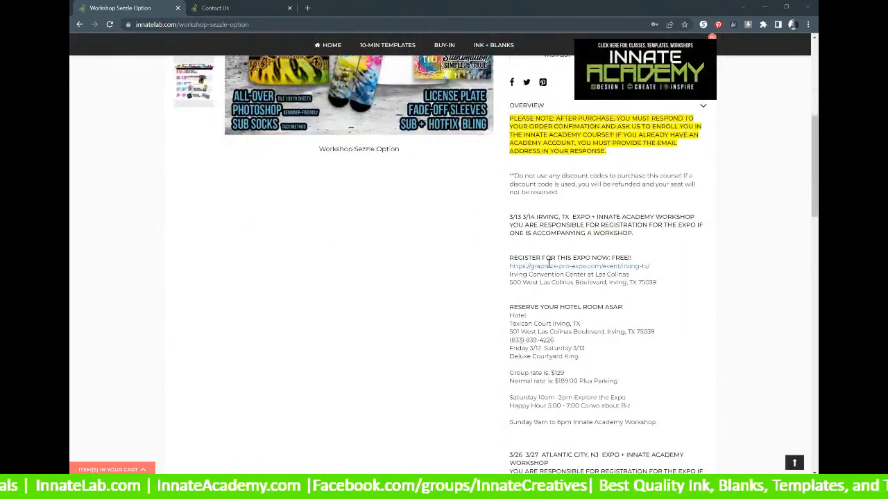
scroll(548, 262, "down", 3)
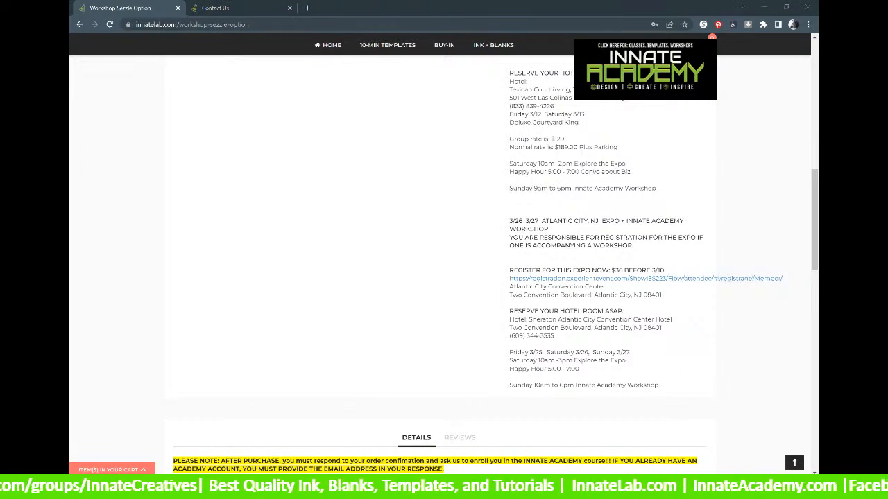
scroll(317, 258, "up", 15)
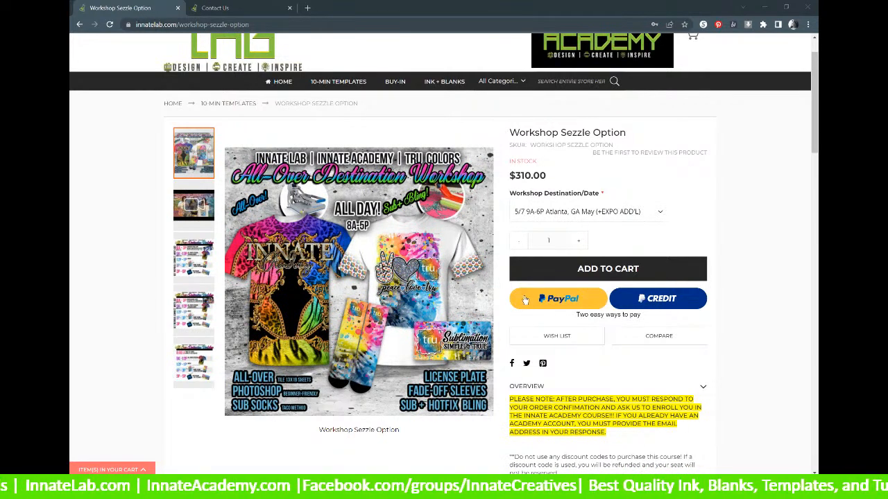
scroll(533, 312, "down", 4)
scroll(534, 328, "up", 3)
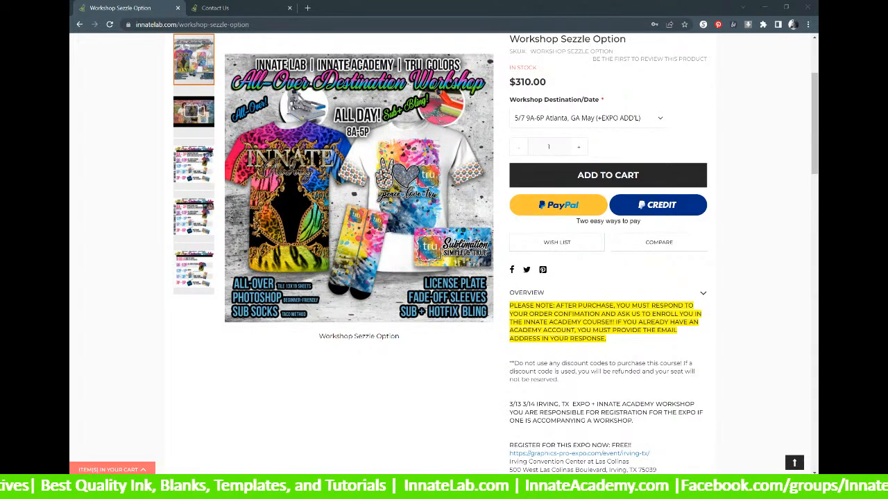
scroll(414, 351, "up", 2)
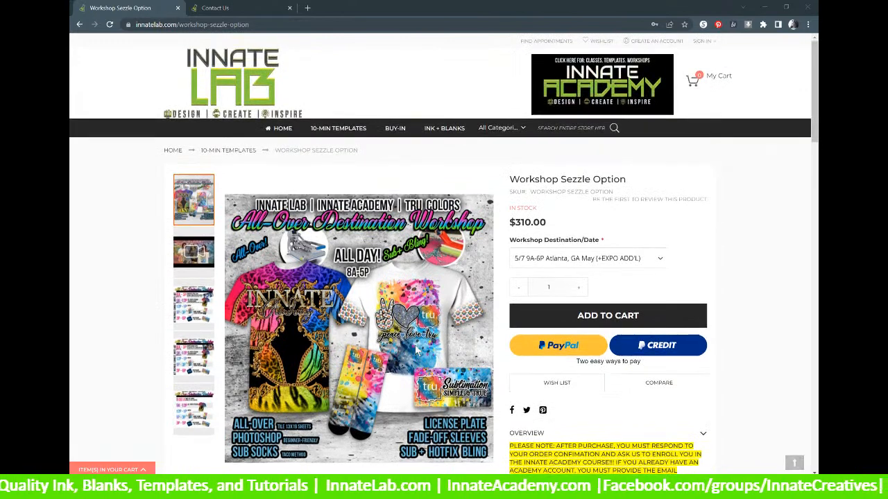
scroll(416, 375, "down", 1)
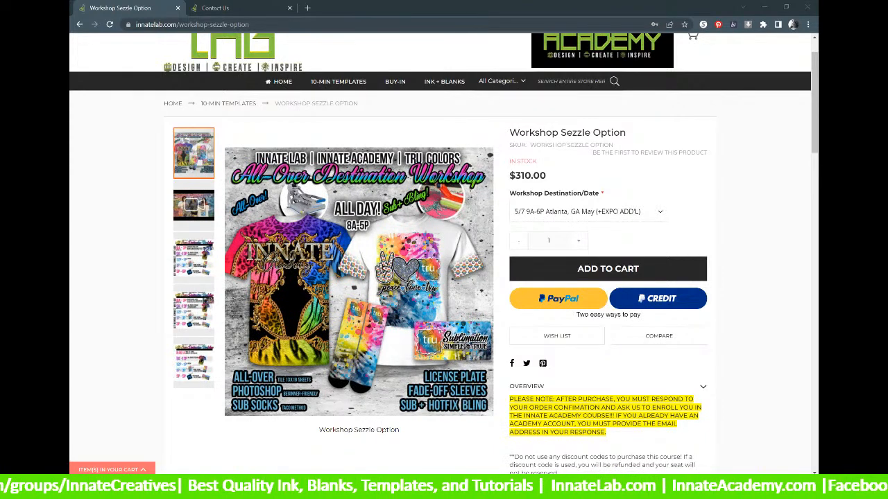
scroll(572, 402, "down", 1)
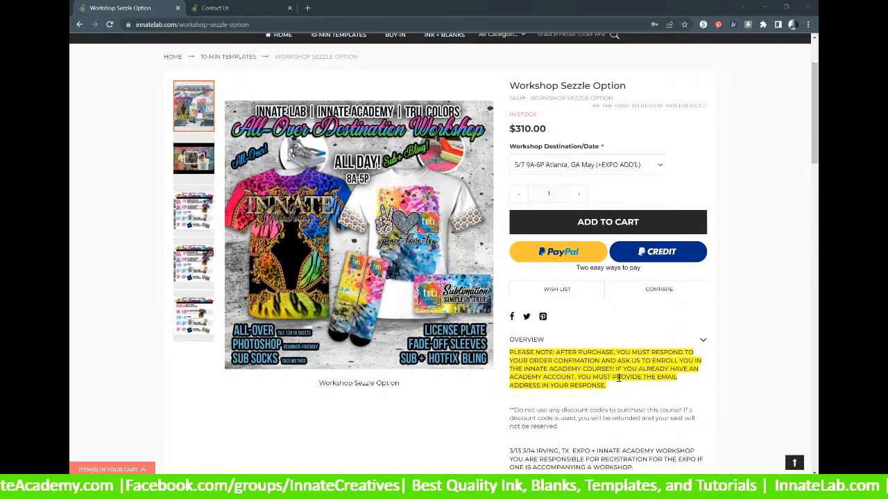
left_click_drag(613, 378, 663, 385)
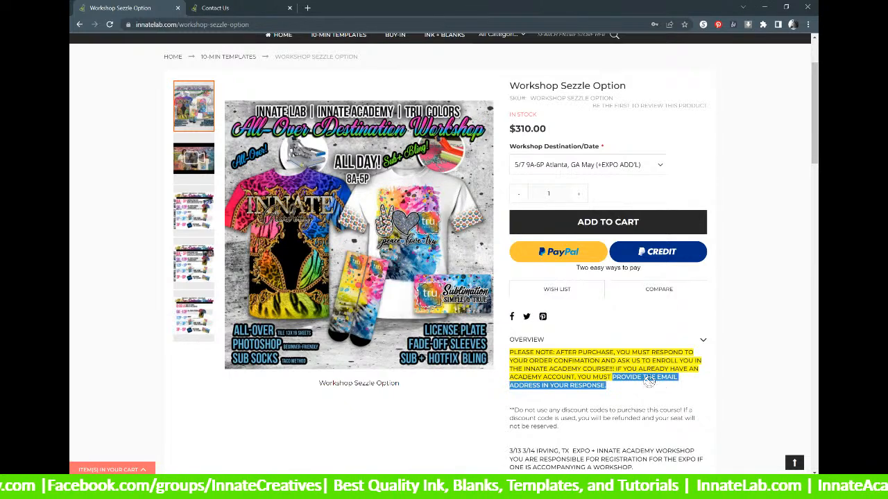
left_click(608, 388)
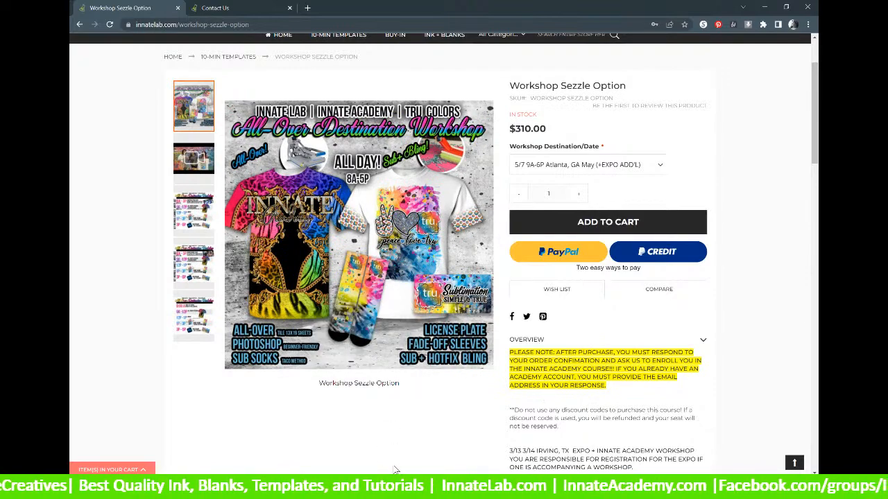
scroll(392, 382, "up", 2)
scroll(392, 382, "up", 2)
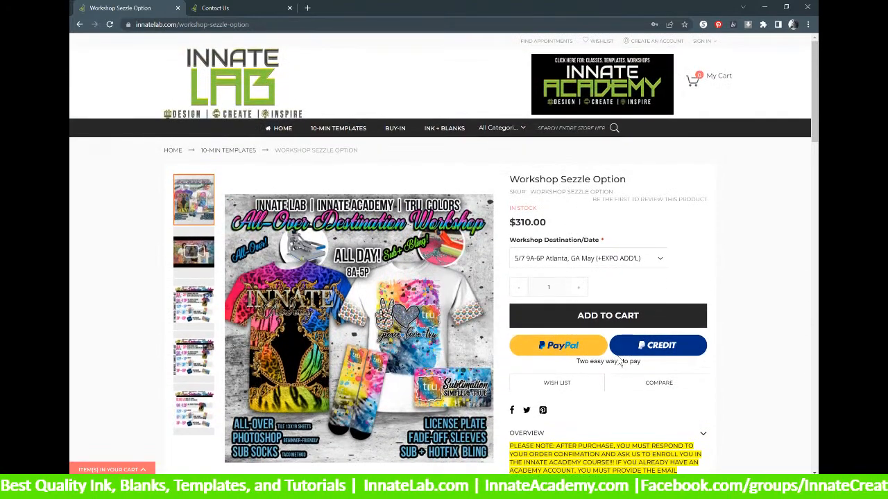
scroll(619, 362, "down", 2)
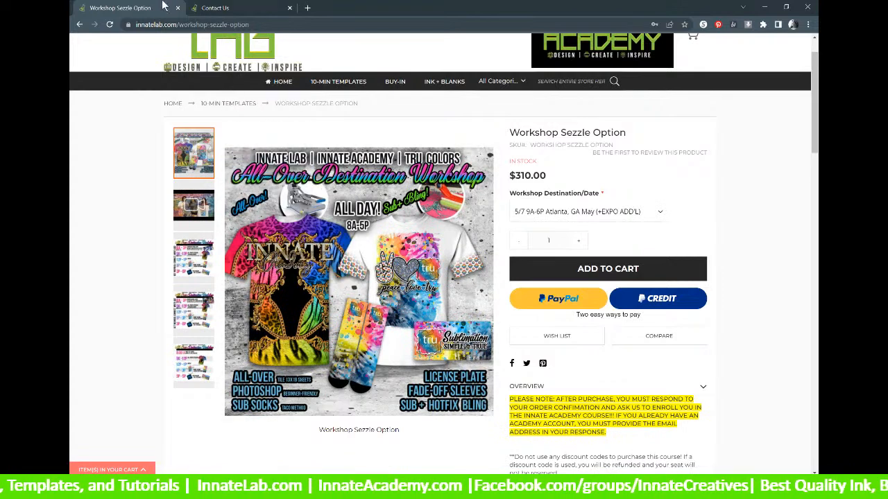
left_click(79, 24)
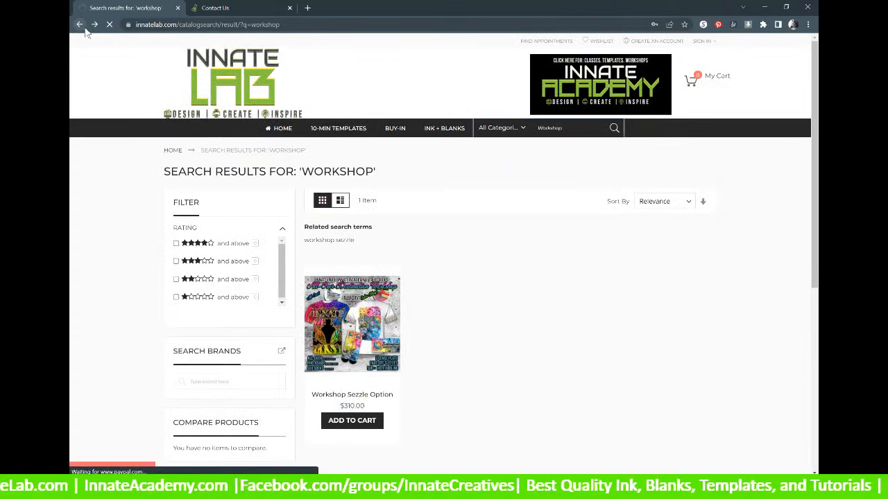
left_click(84, 27)
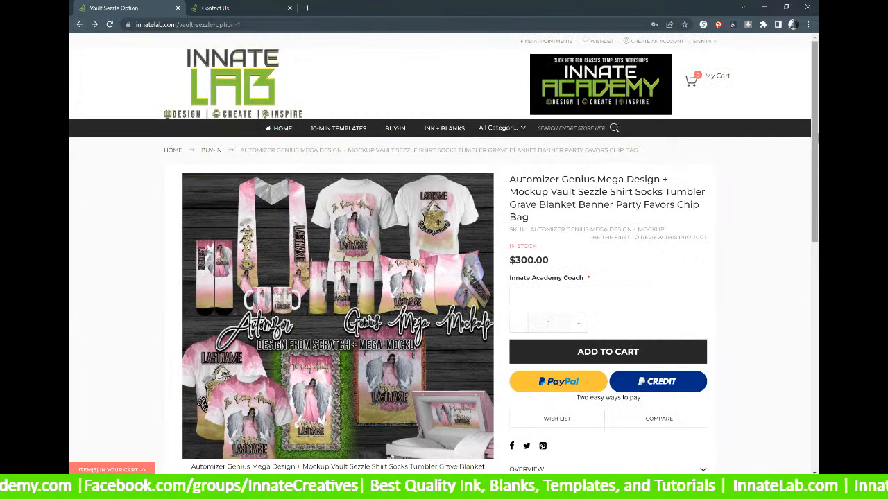
scroll(814, 84, "down", 1)
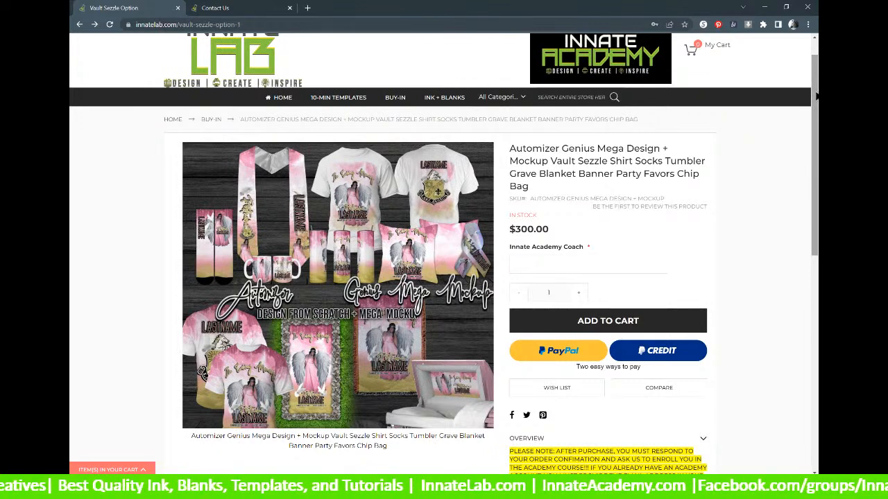
scroll(817, 97, "down", 1)
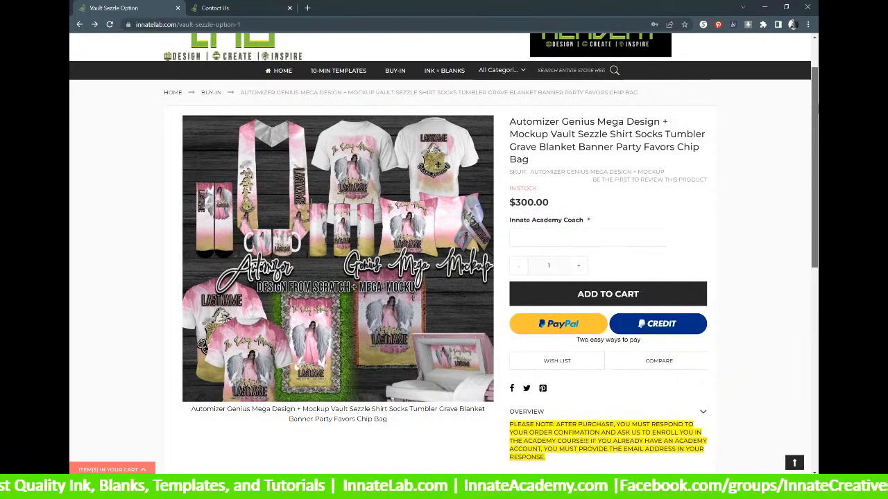
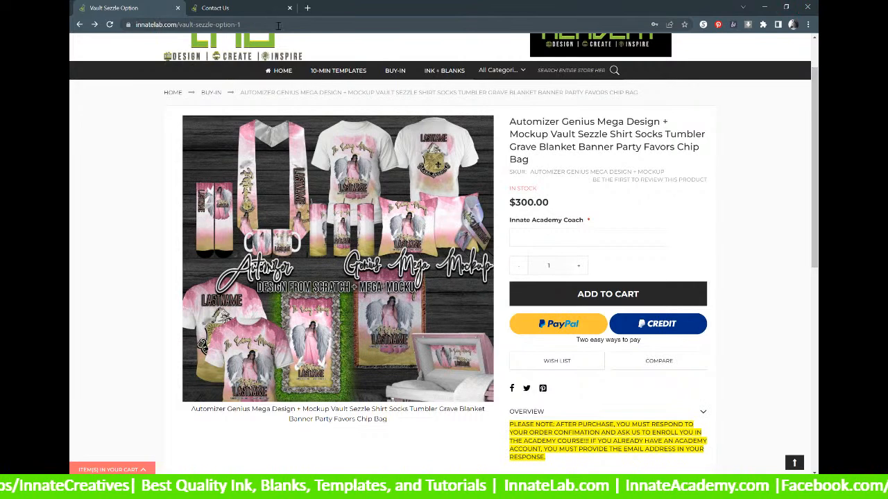
Add the Automizer Genius Mega Design to the cart and bring the Skins Explorer window over the browser.
left_click(641, 305)
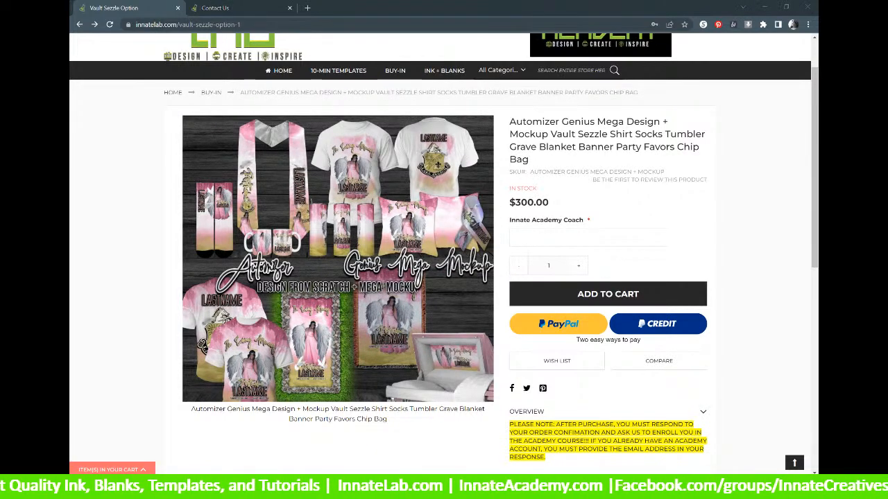
left_click_drag(460, 473, 447, 172)
Browse the Genius Automizer Designs and Mockups folders, ending back in Designs.
left_click(489, 212)
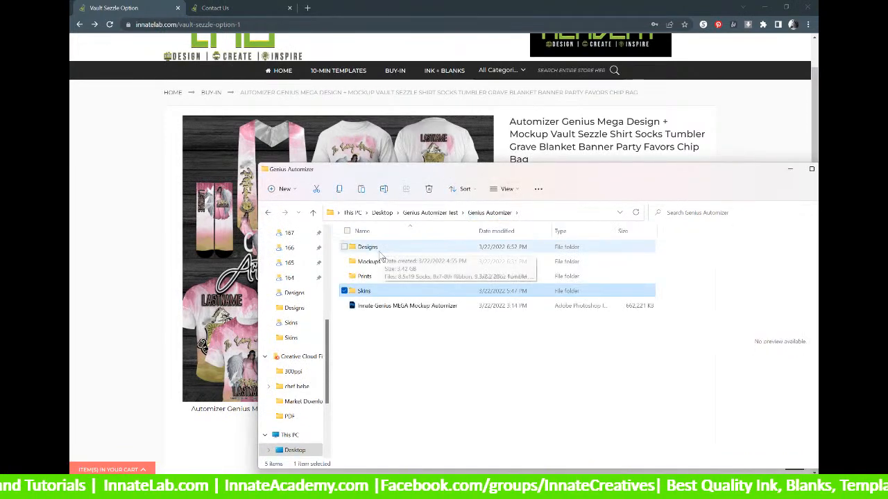
double_click(374, 255)
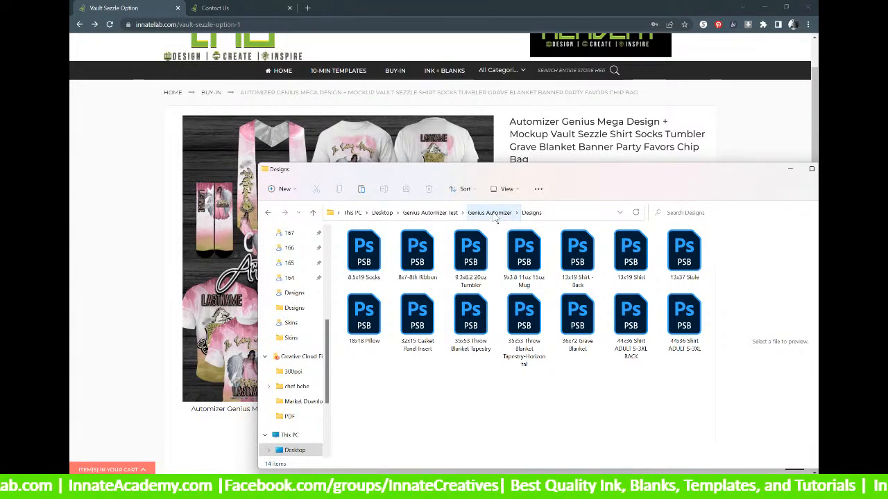
left_click(494, 213)
double_click(367, 255)
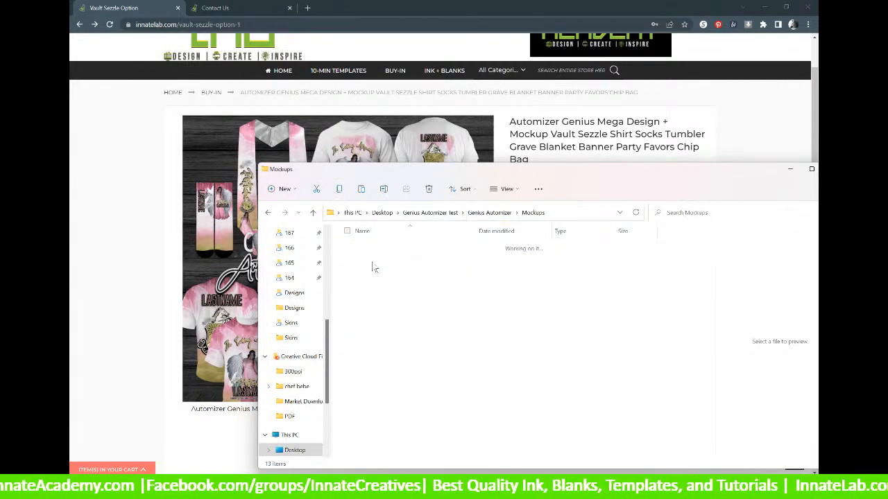
left_click(489, 212)
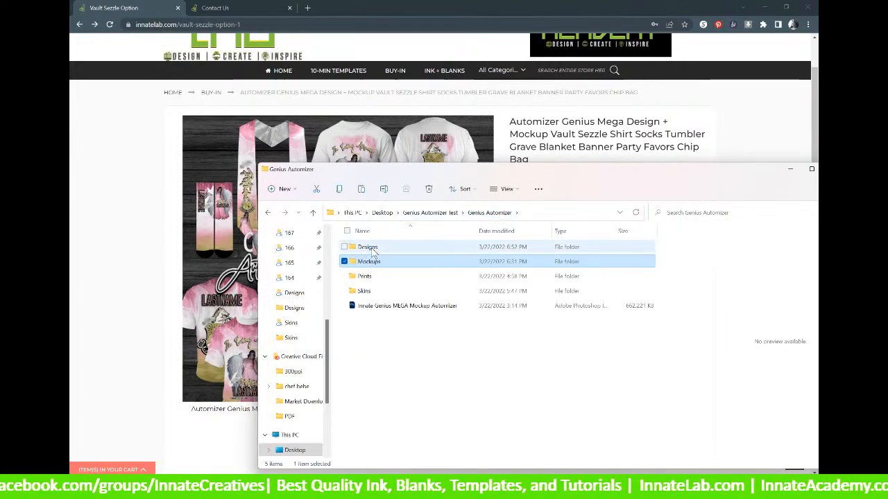
double_click(372, 249)
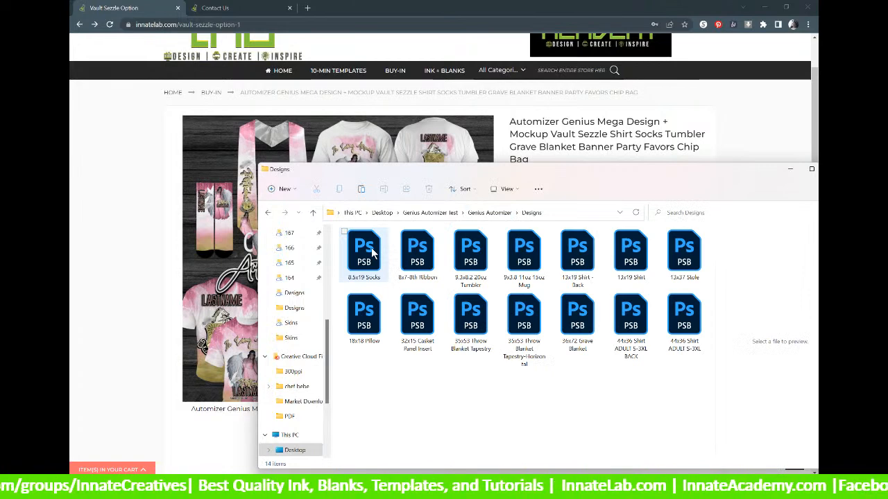
left_click(372, 252)
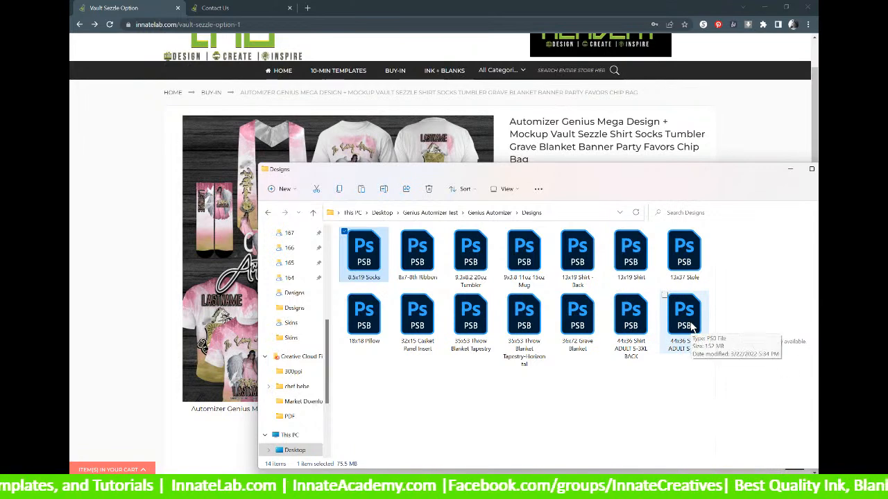
Select the 44x36 Shirt ADULT, 18x18 Pillow, 13x37 Stole and 13x19 Shirt design files.
left_click(691, 328)
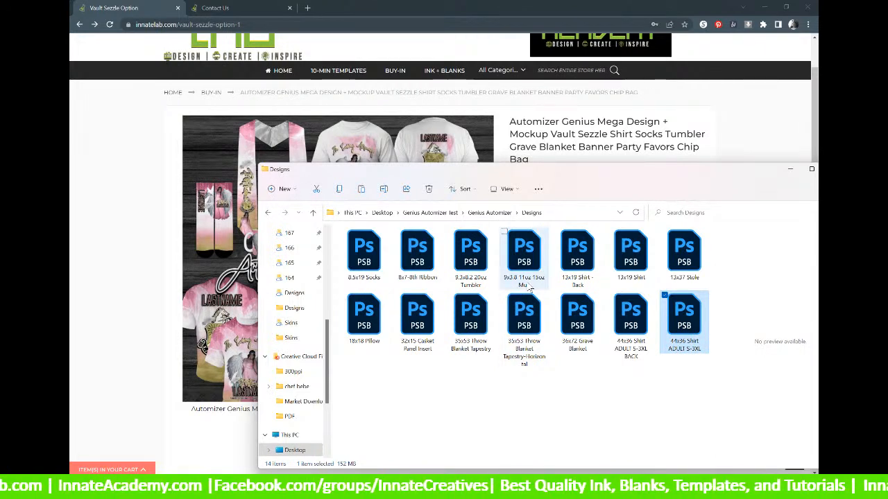
left_click(377, 318, "ctrl")
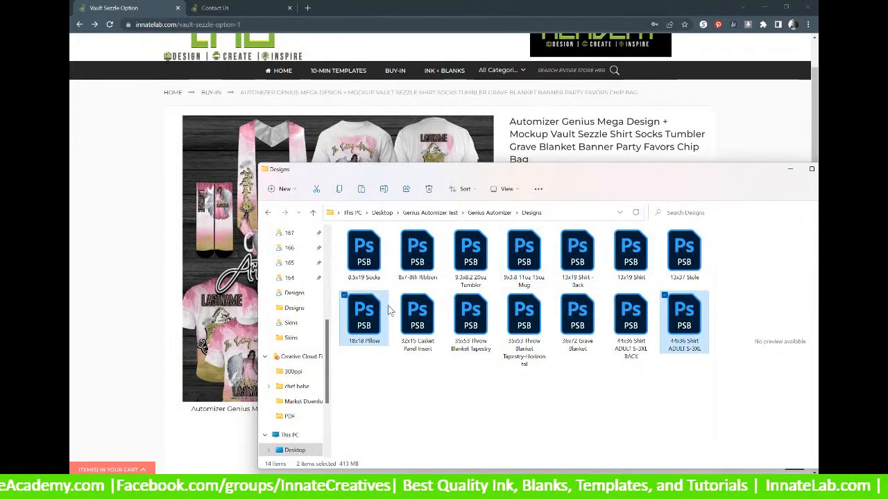
left_click(684, 247, "ctrl")
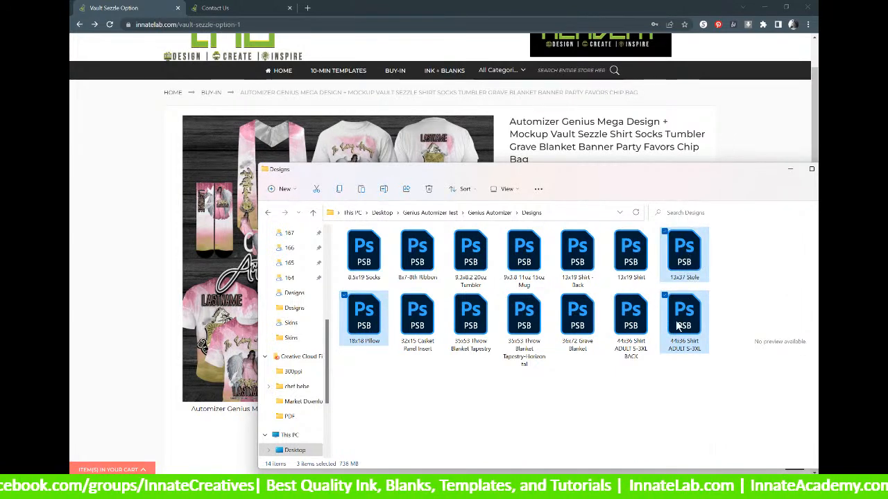
left_click(631, 256, "ctrl")
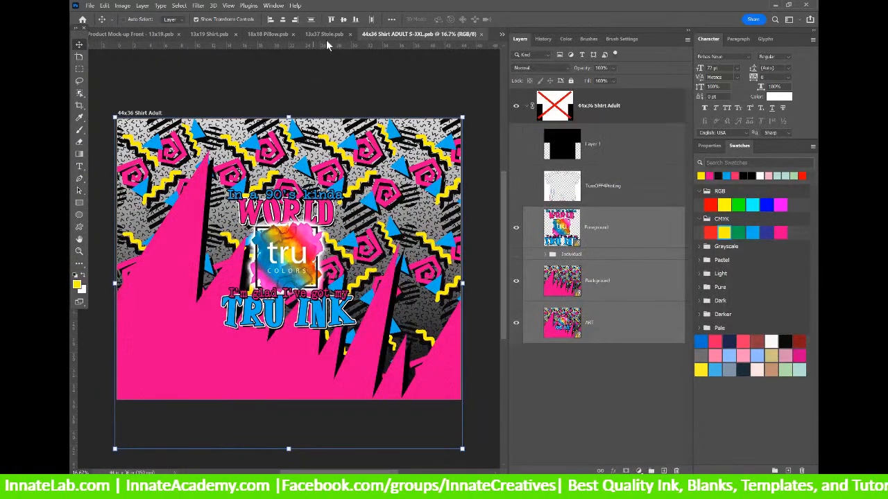
Update all modified linked content to the graduation design and re-enable the top group's shirt mask.
right_click(617, 227)
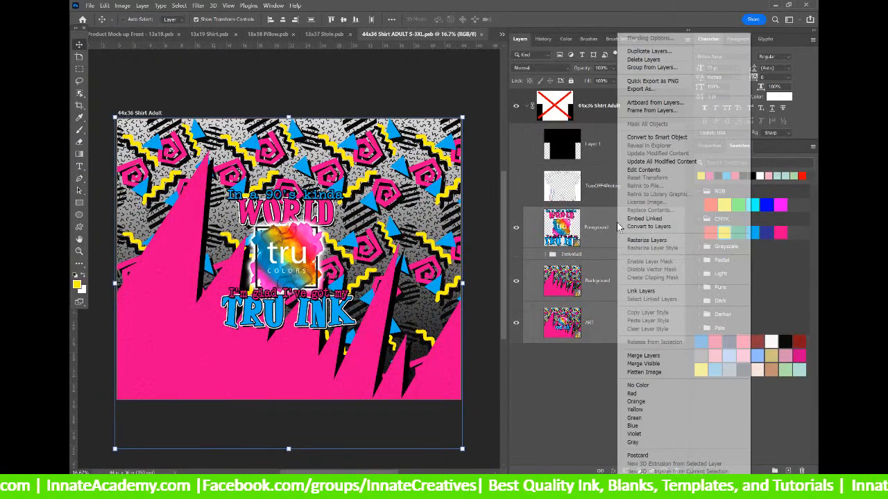
left_click(674, 162)
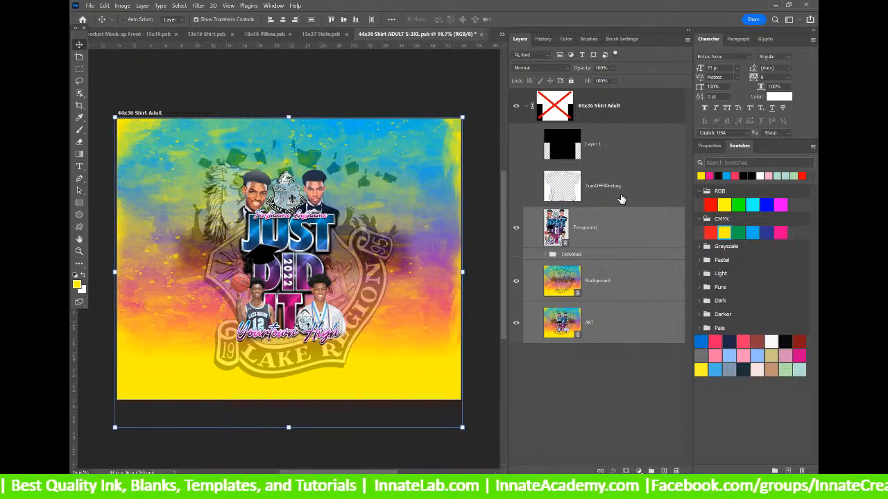
left_click(617, 241)
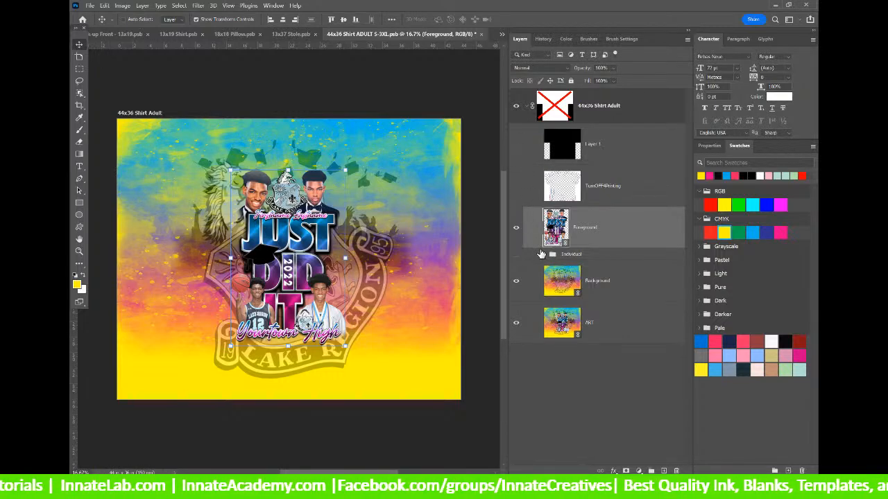
left_click(552, 110, "shift")
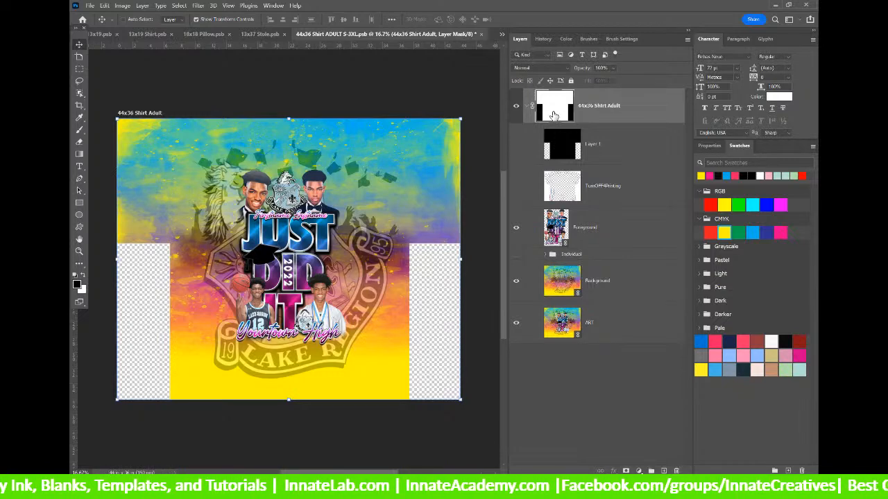
left_click(642, 109)
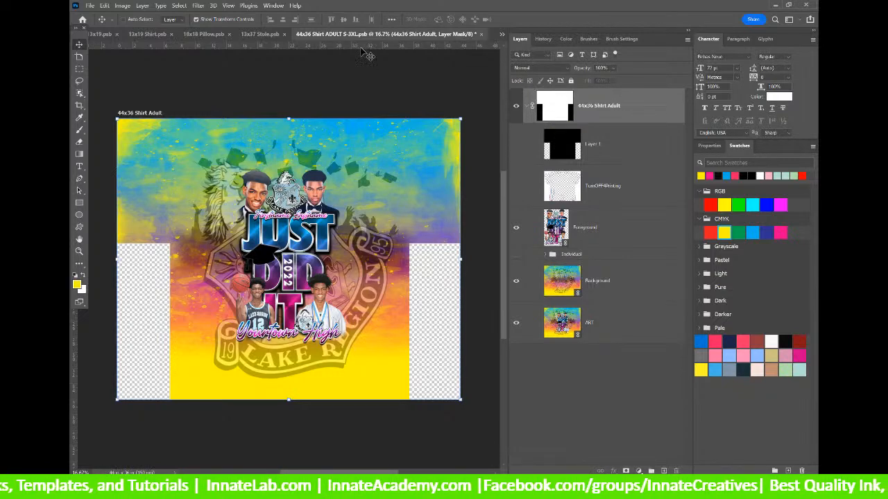
Start saving a copy of the shirt design into the Genius Automizer Prints folder.
left_click(90, 6)
left_click(116, 116)
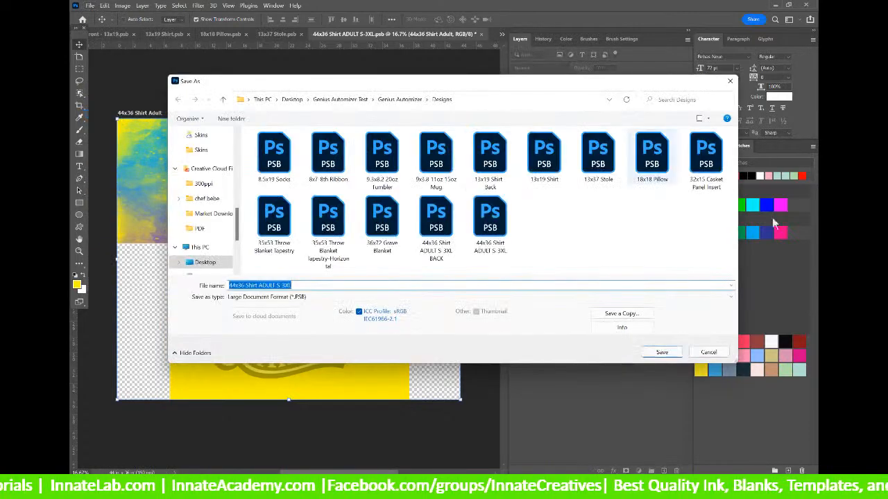
left_click(709, 350)
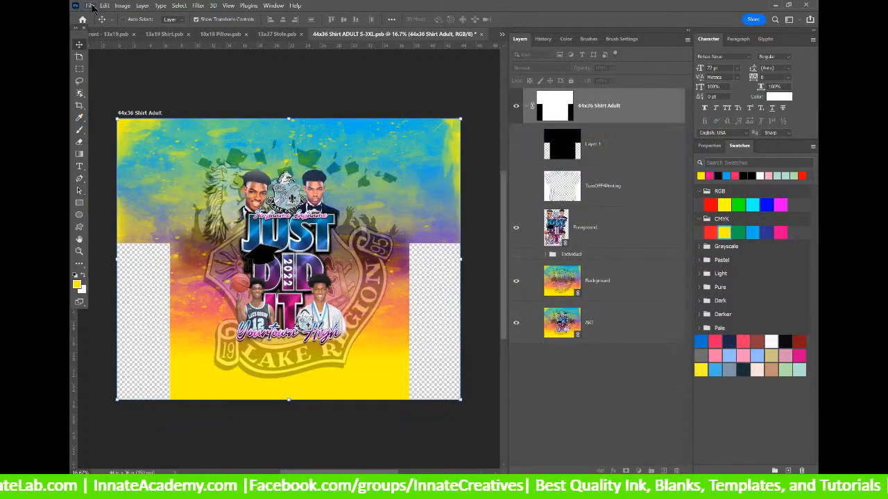
left_click(89, 5)
left_click(128, 122)
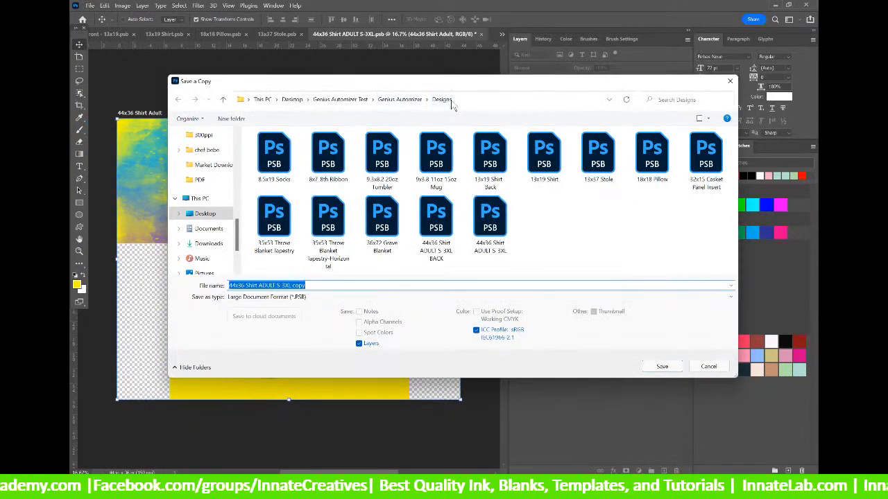
left_click(401, 100)
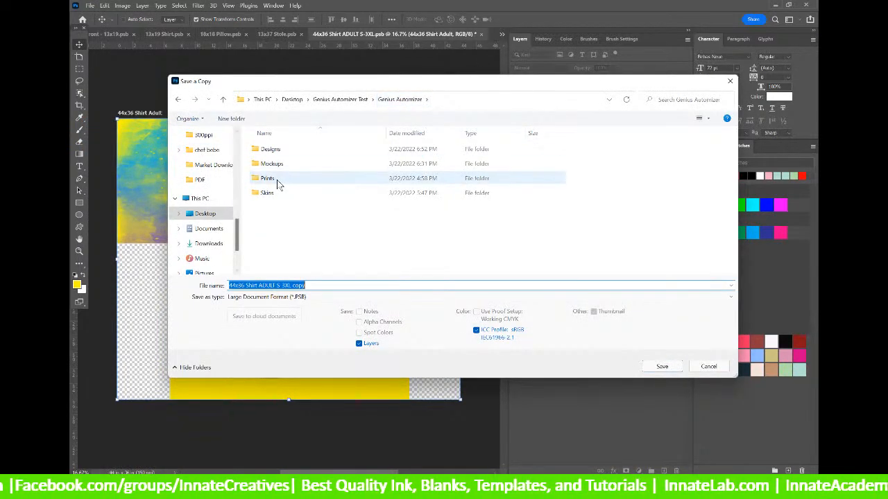
double_click(277, 179)
Prefix the file name with the order number and save the copy with maximum compatibility.
left_click(230, 287)
left_click(231, 286)
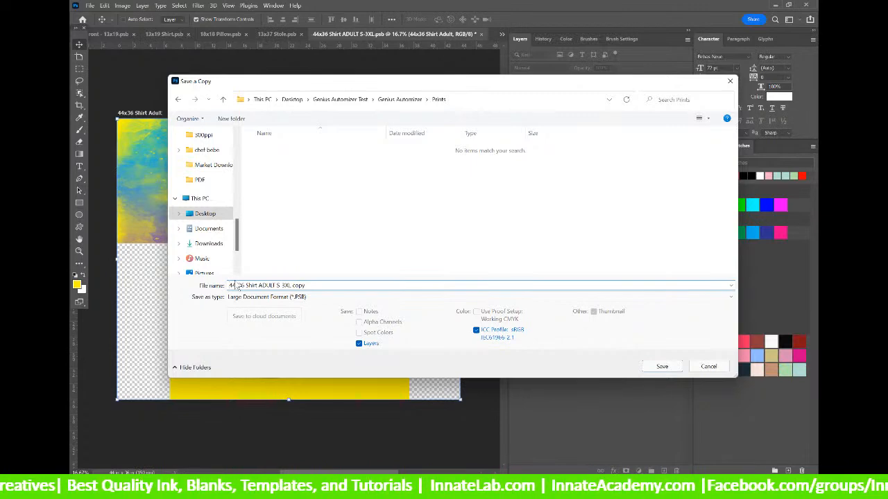
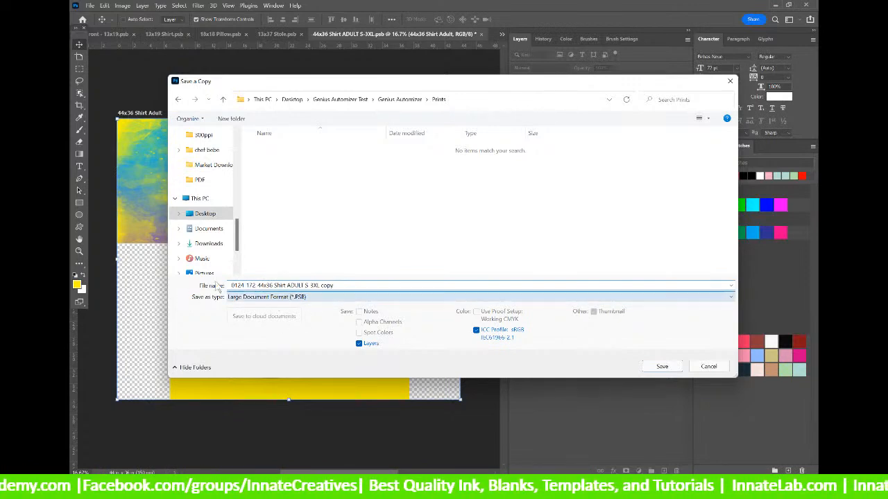
left_click_drag(244, 285, 202, 288)
left_click(237, 286)
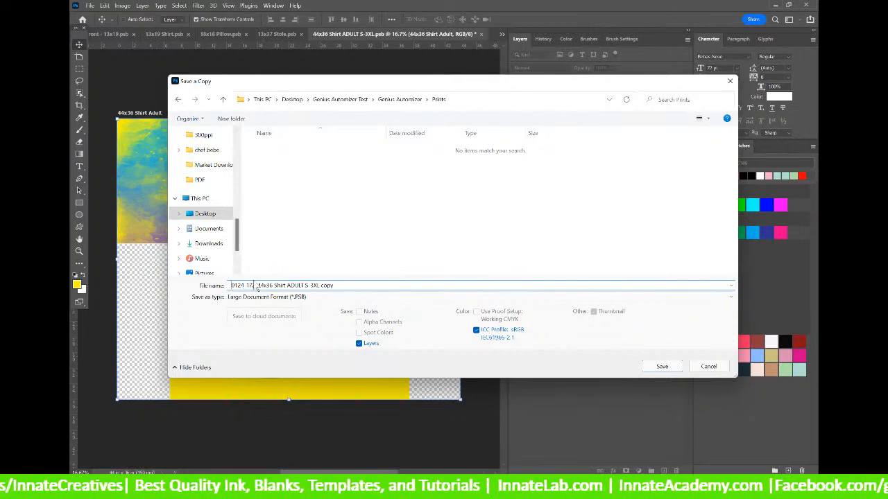
key("BackSpace")
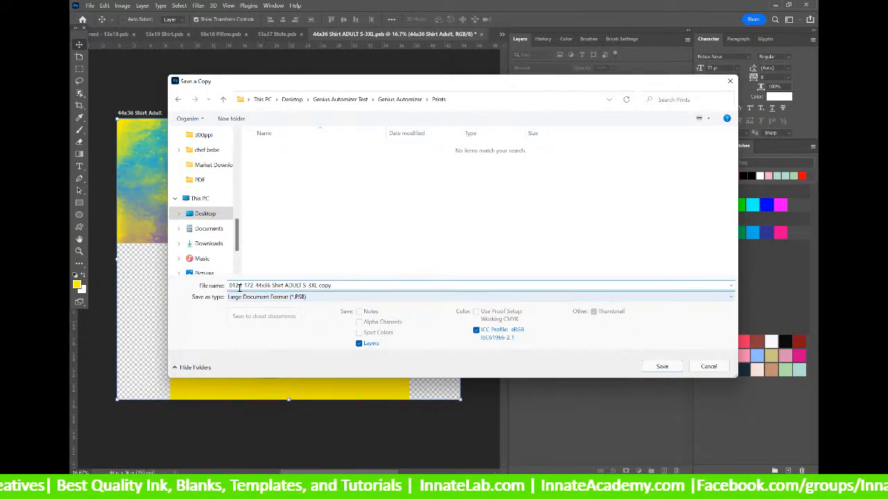
left_click(657, 366)
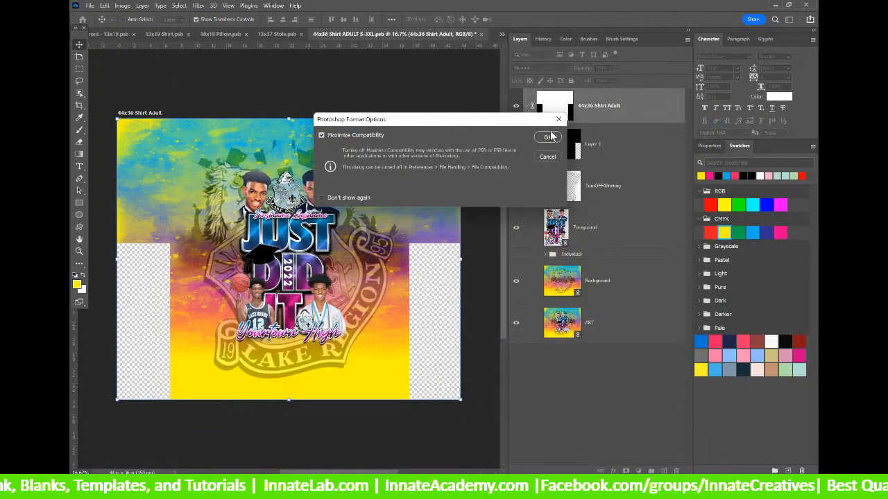
left_click(548, 138)
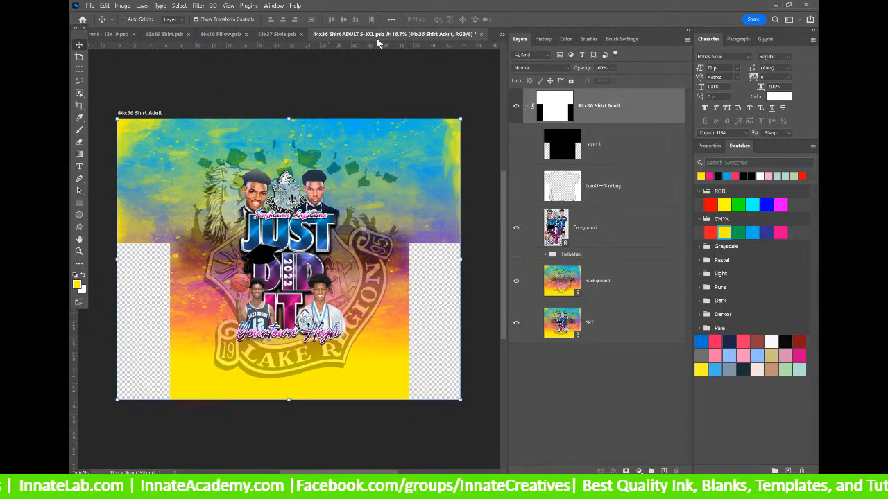
Disable the 44x36 Shirt layer mask, then save and close that document.
left_click(483, 34)
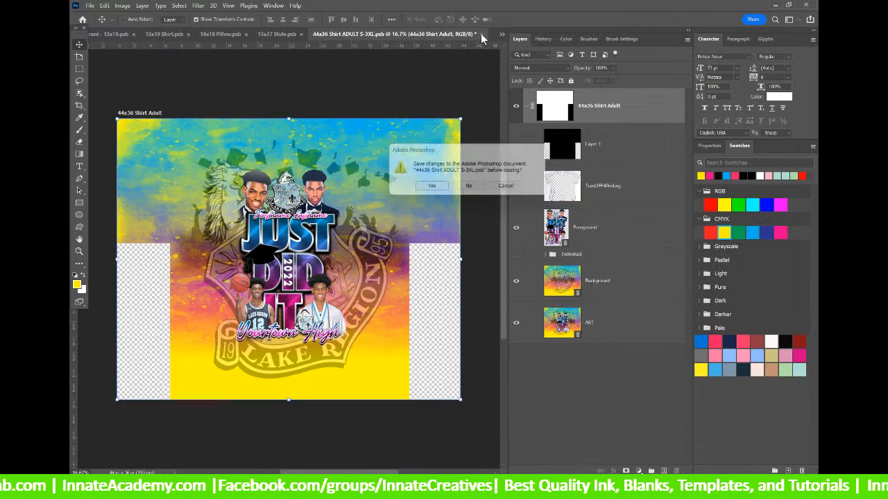
left_click(472, 193)
right_click(551, 108)
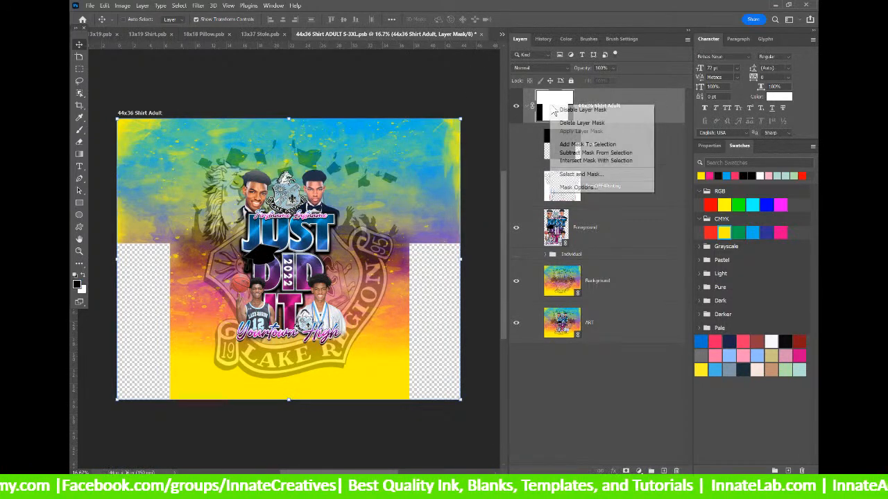
left_click(577, 109)
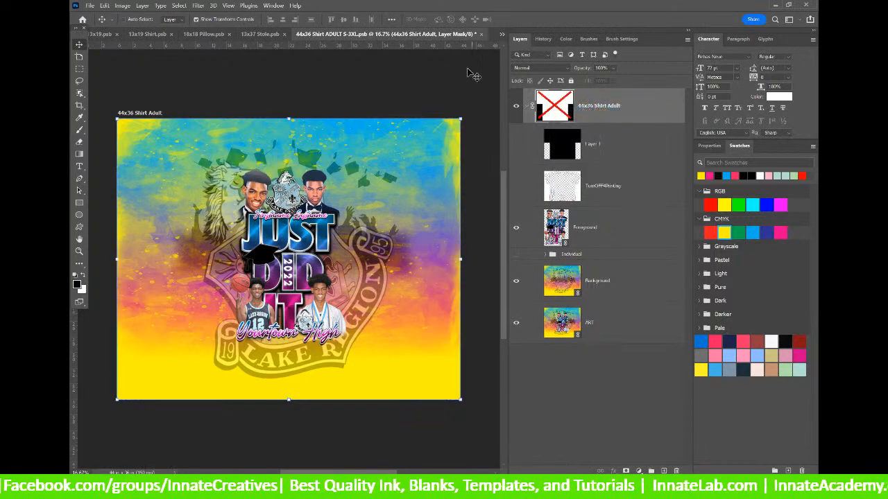
left_click(483, 34)
left_click(425, 187)
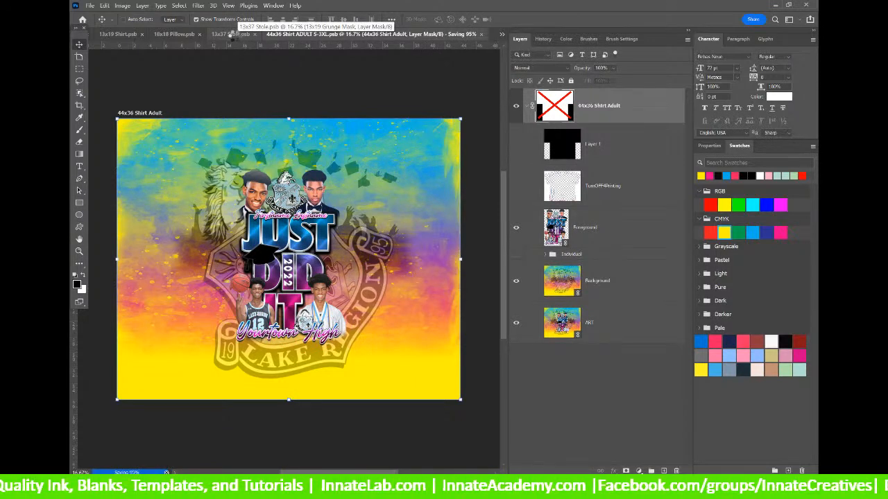
left_click(234, 36)
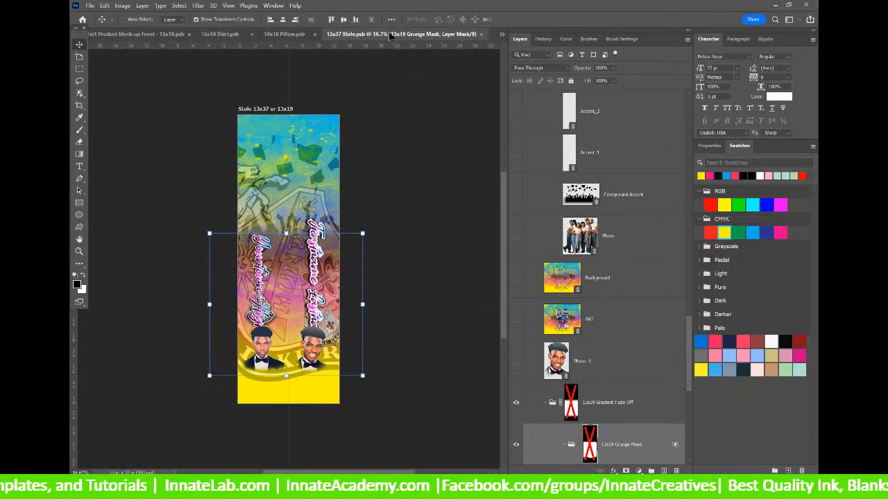
Start a copy of the 13x37 Stole design destined for the Genius Automizer Prints folder.
left_click(90, 5)
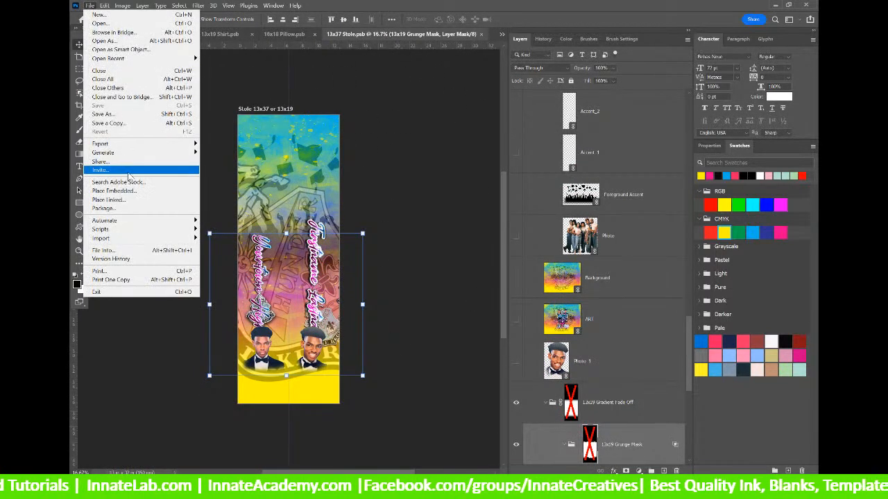
left_click(111, 123)
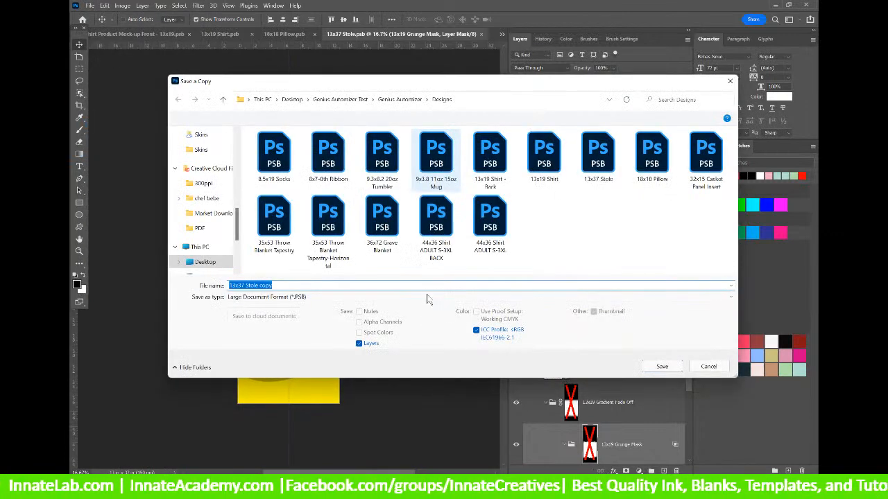
left_click(731, 296)
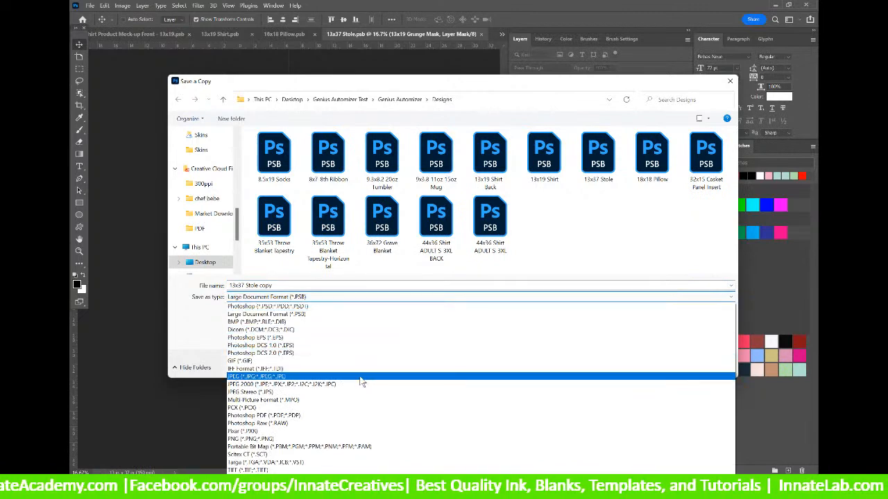
left_click(360, 377)
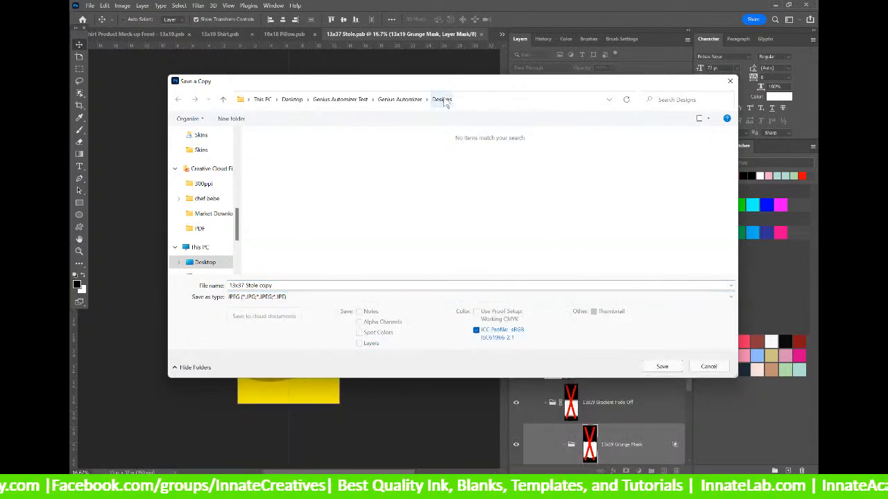
left_click(399, 100)
double_click(296, 183)
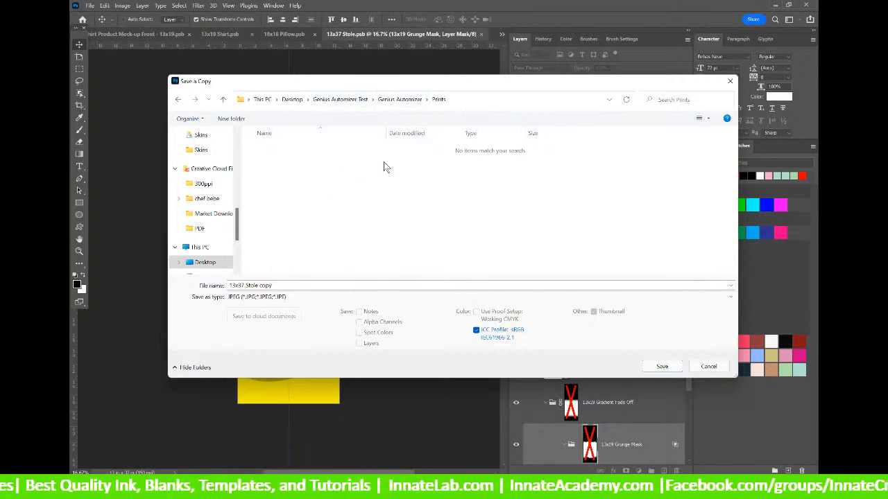
Set the copy's format to PNG and bring up a File Explorer window.
left_click(315, 297)
scroll(316, 298, "up", 3)
left_click(303, 310)
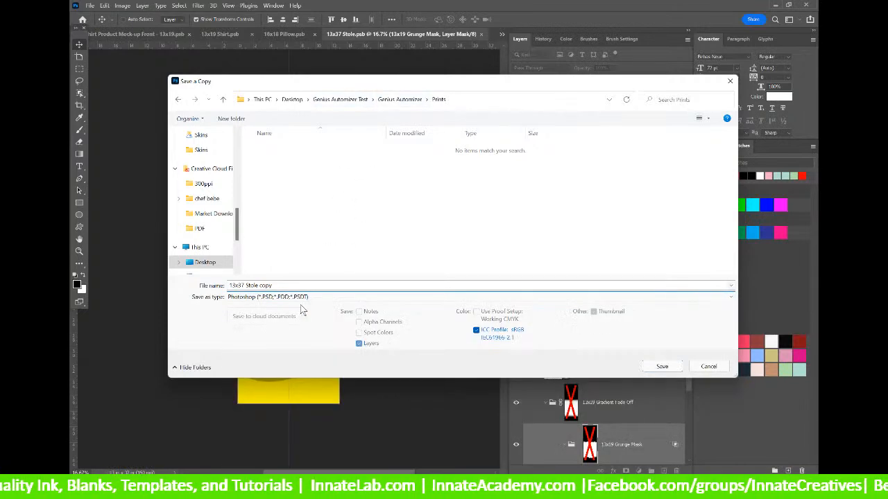
left_click(301, 297)
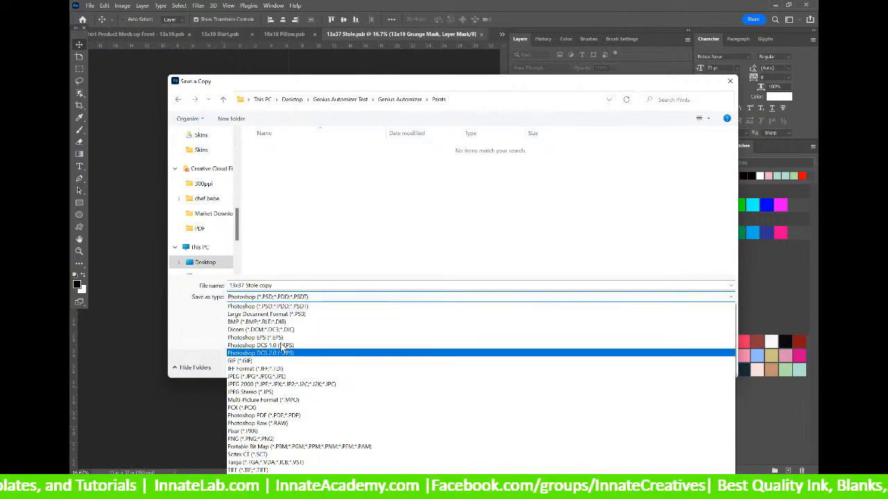
left_click(290, 440)
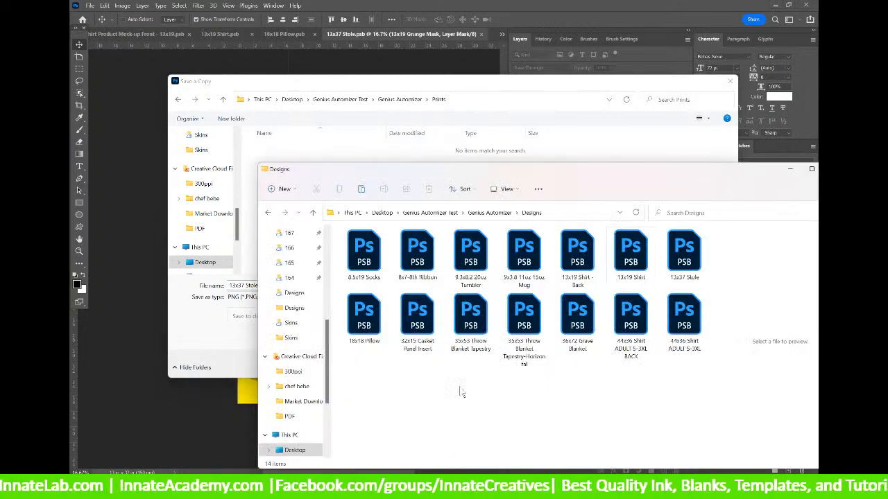
left_click(504, 216)
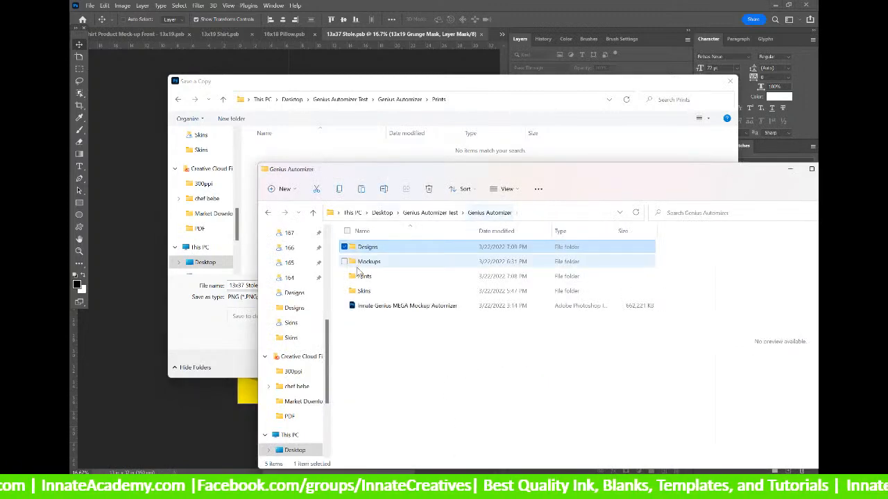
Confirm Prints holds the 277 MB 44x36 Shirt ADULT PSB, then return to Photoshop's save dialog.
double_click(376, 277)
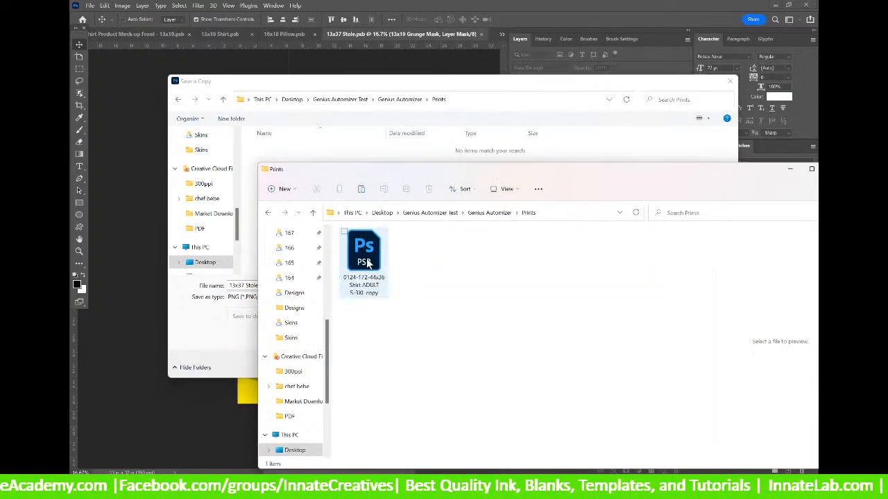
left_click(369, 263)
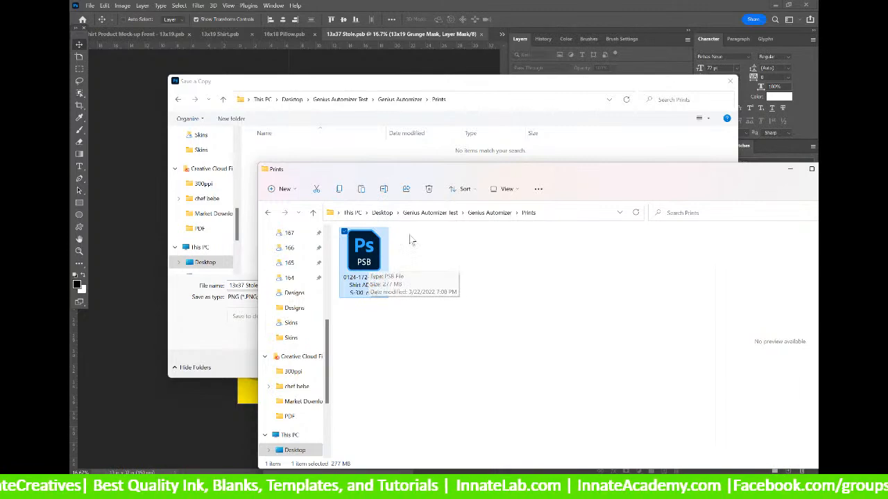
left_click(336, 160)
left_click(278, 297)
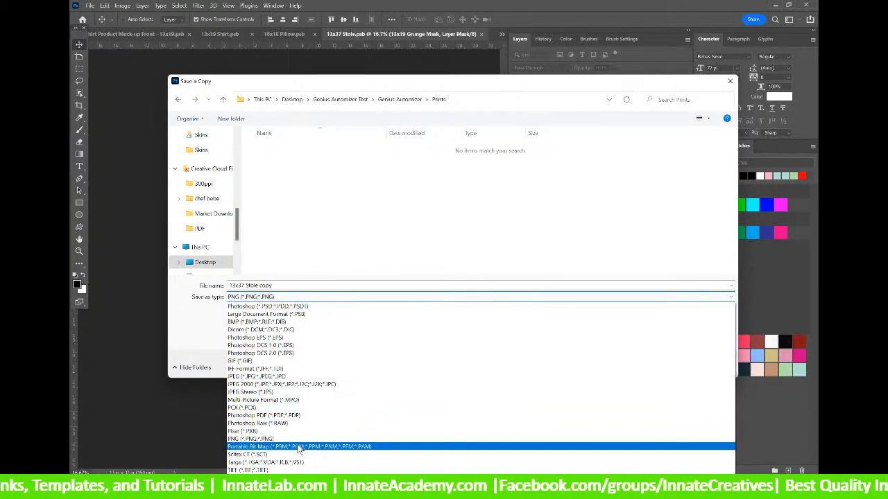
Save the 13x37 Stole copy as a PNG in Prints, accepting the PNG options.
left_click(298, 439)
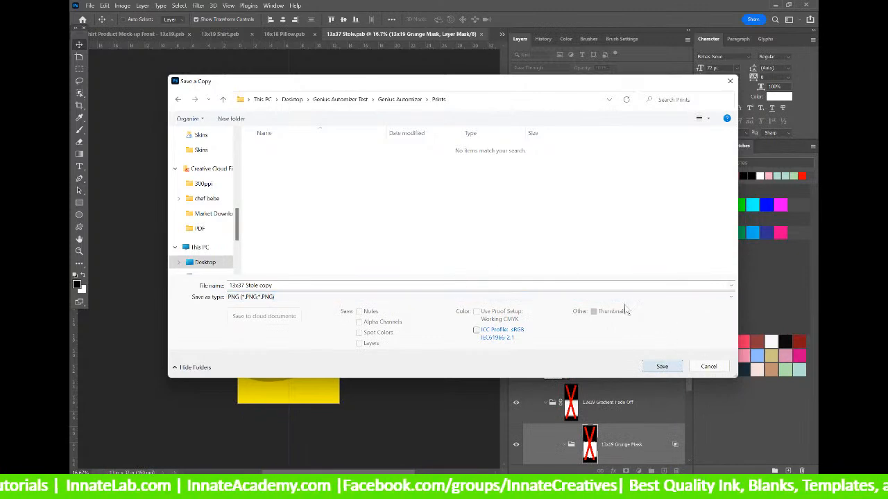
left_click_drag(434, 87, 435, 76)
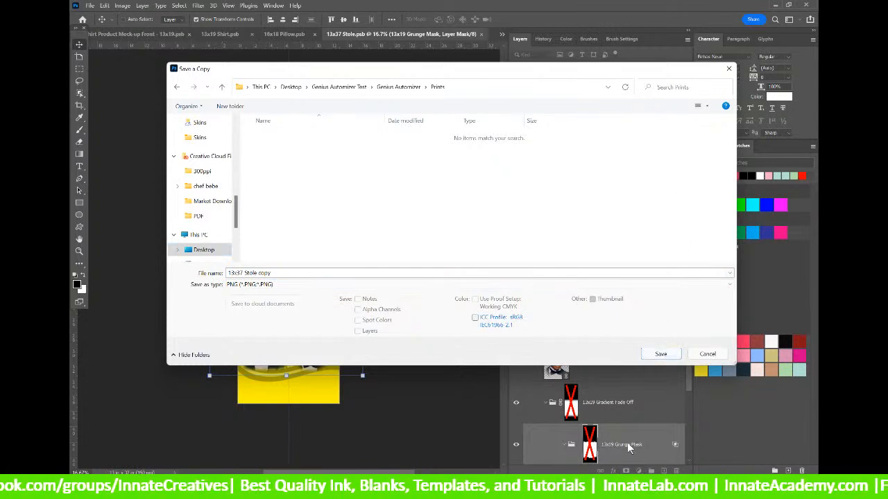
left_click(661, 354)
left_click(496, 145)
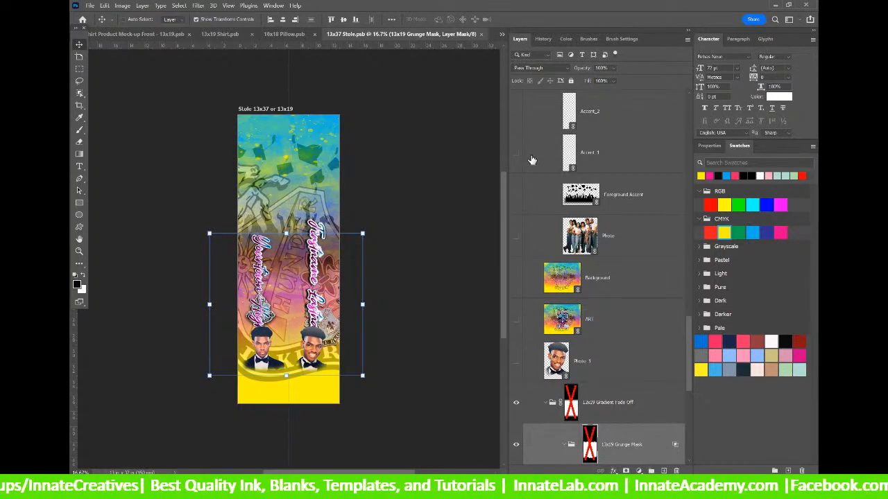
Close the stole and save the 18x18 Pillow as a quality-12 JPEG copy in Prints.
left_click(481, 34)
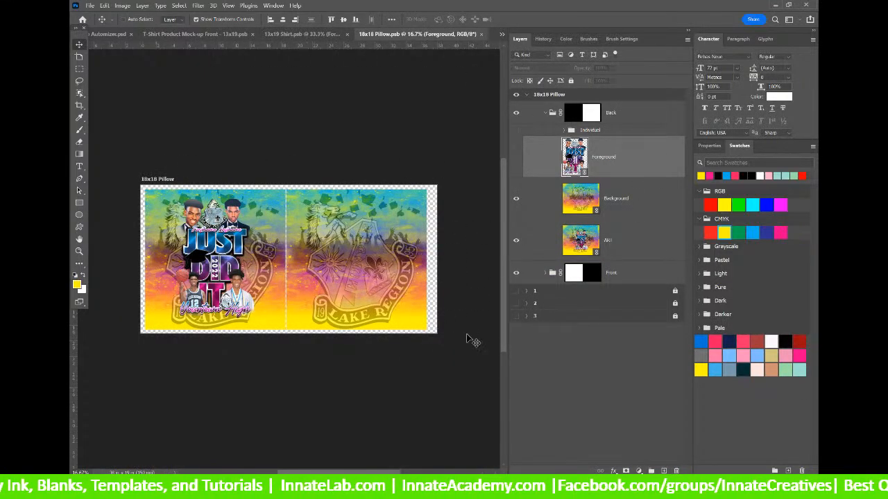
left_click(93, 7)
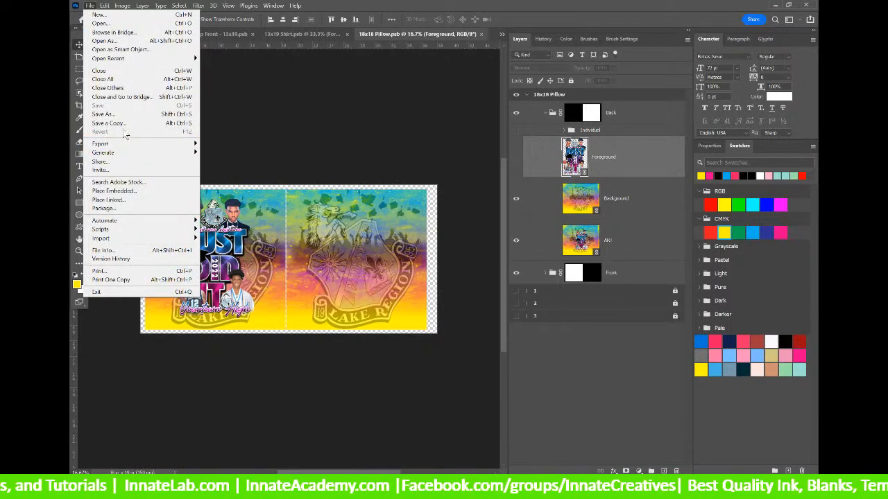
left_click(122, 123)
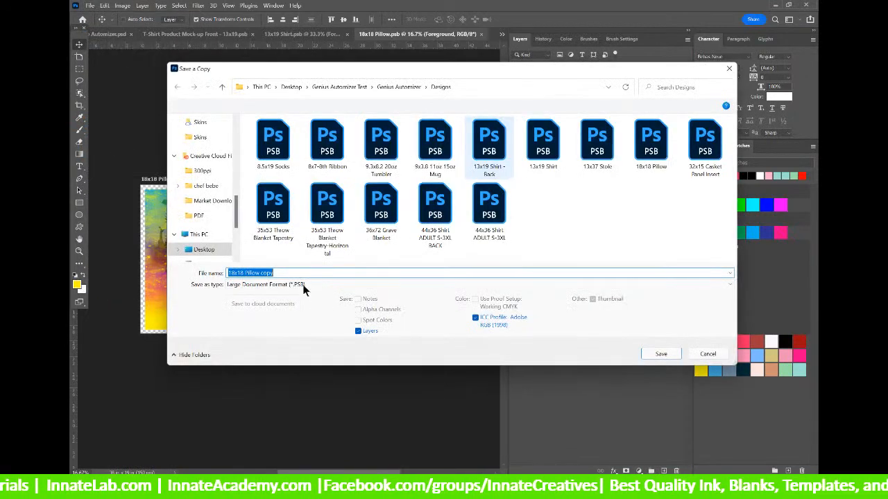
left_click(306, 285)
left_click(253, 364)
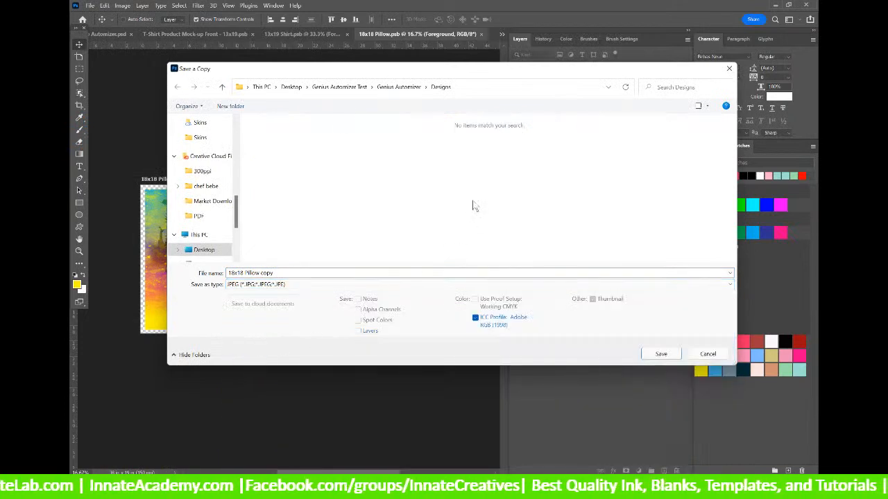
left_click(395, 88)
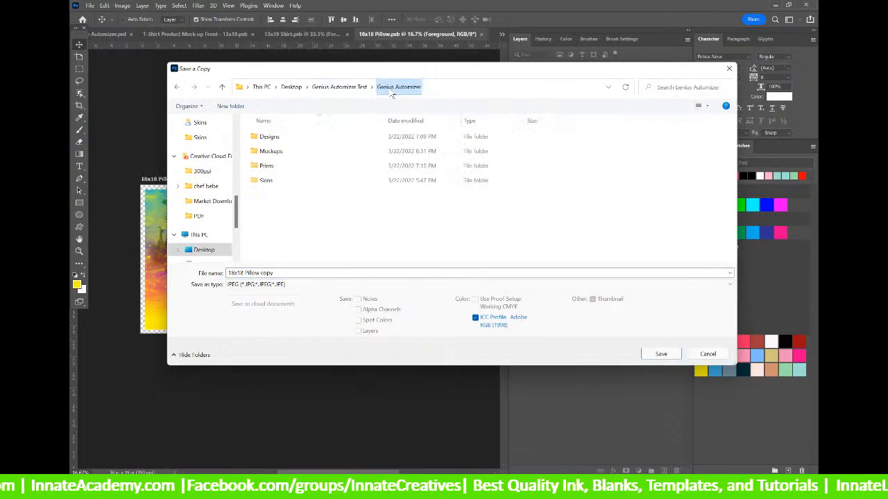
double_click(264, 166)
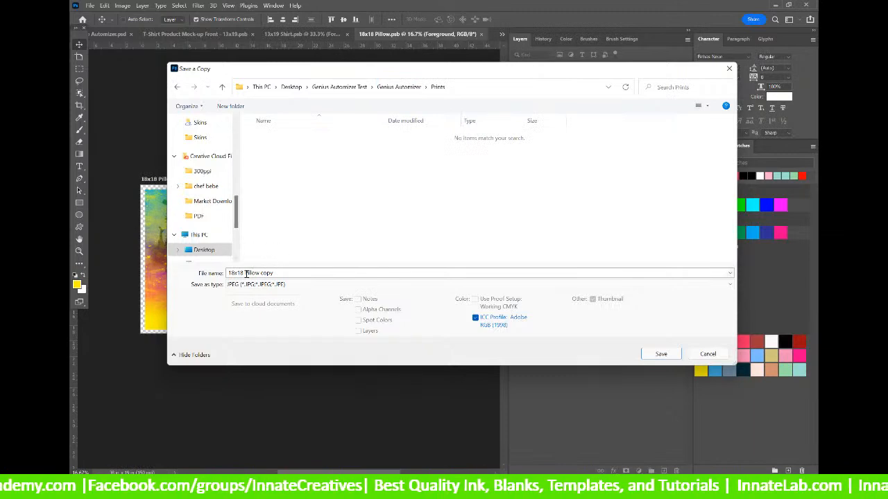
left_click(660, 356)
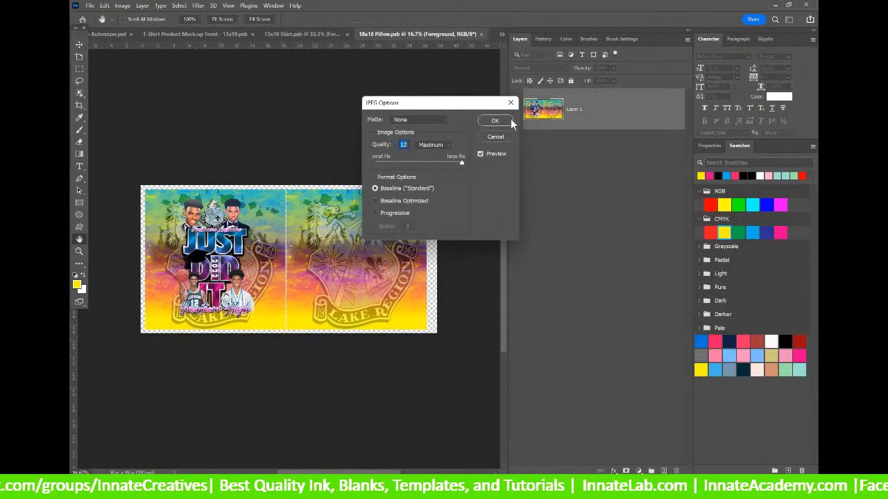
left_click(494, 121)
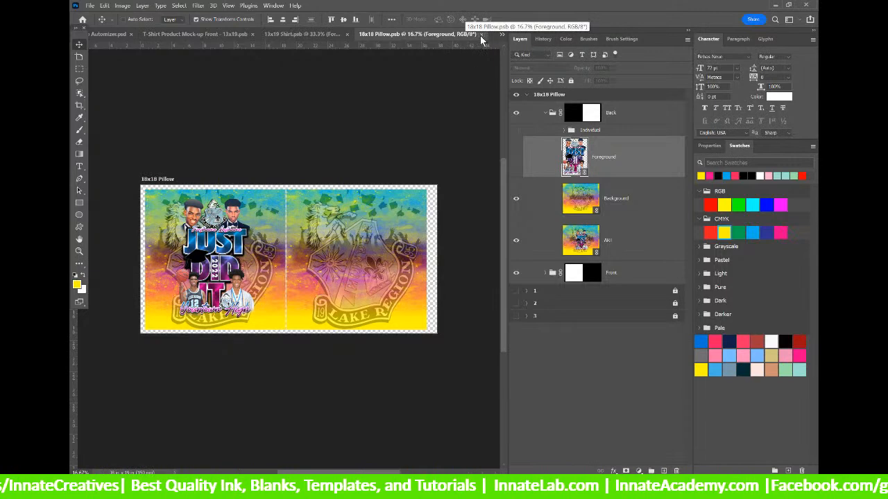
Close the pillow document and start a JPEG copy of the 13x19 Shirt into Prints.
left_click(480, 34)
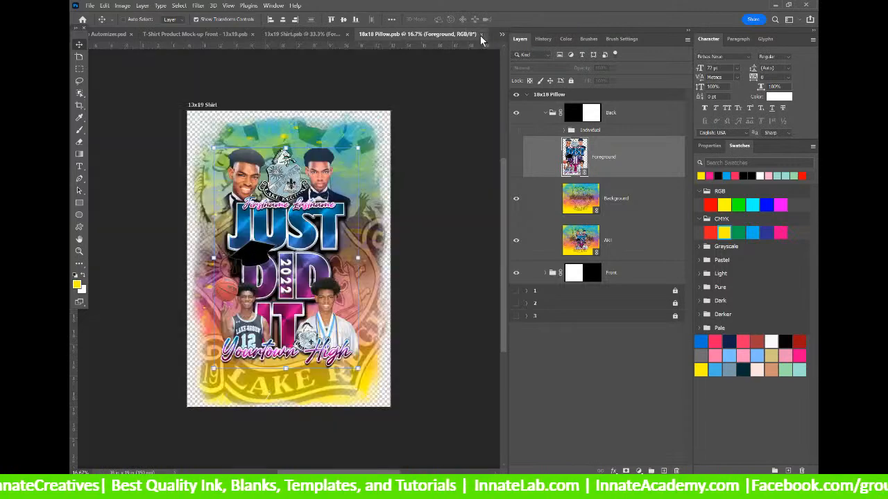
left_click(90, 5)
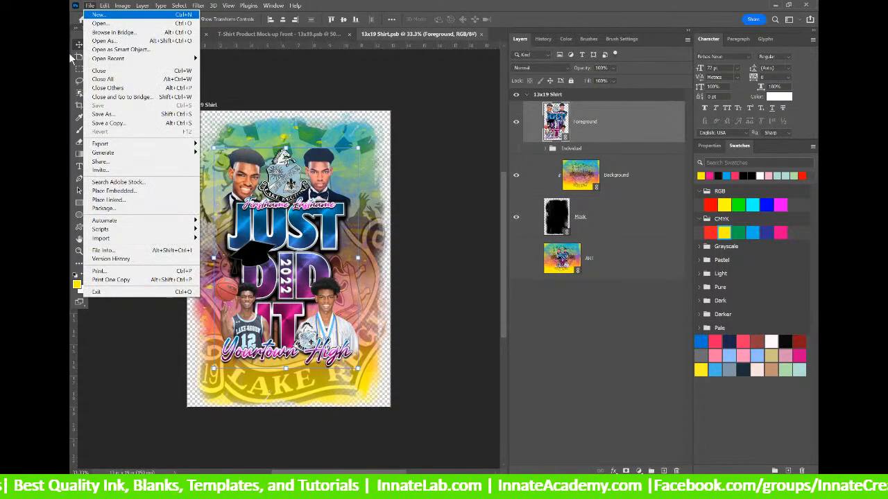
left_click(124, 122)
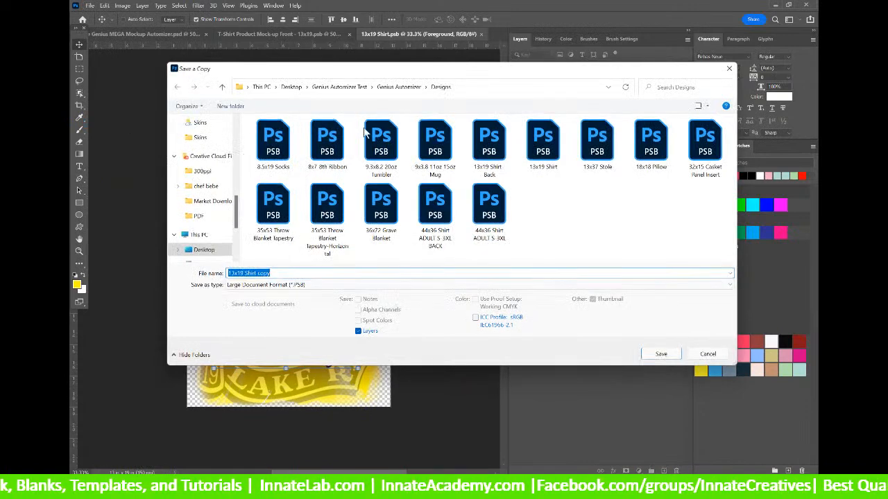
left_click(268, 284)
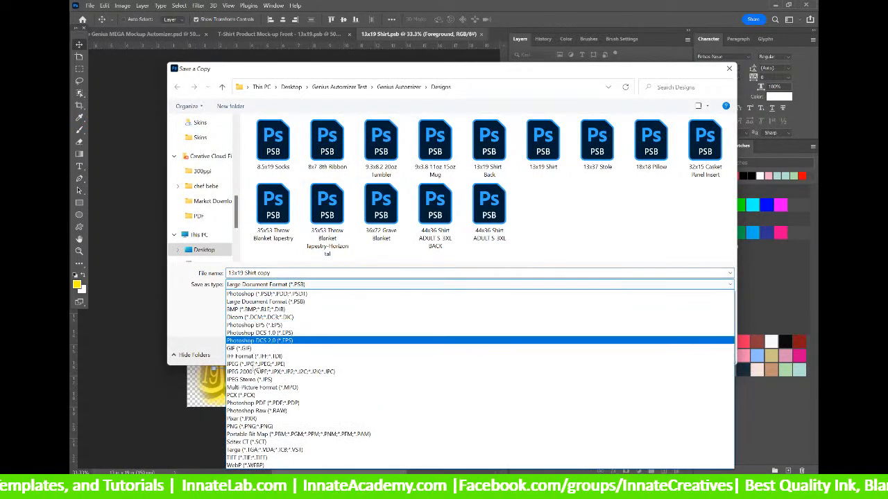
left_click(251, 360)
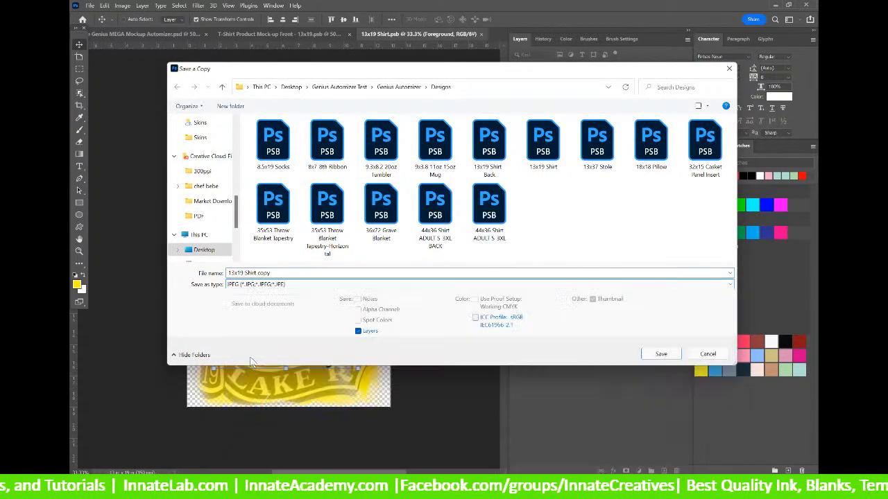
left_click(399, 87)
left_click(278, 167)
double_click(282, 170)
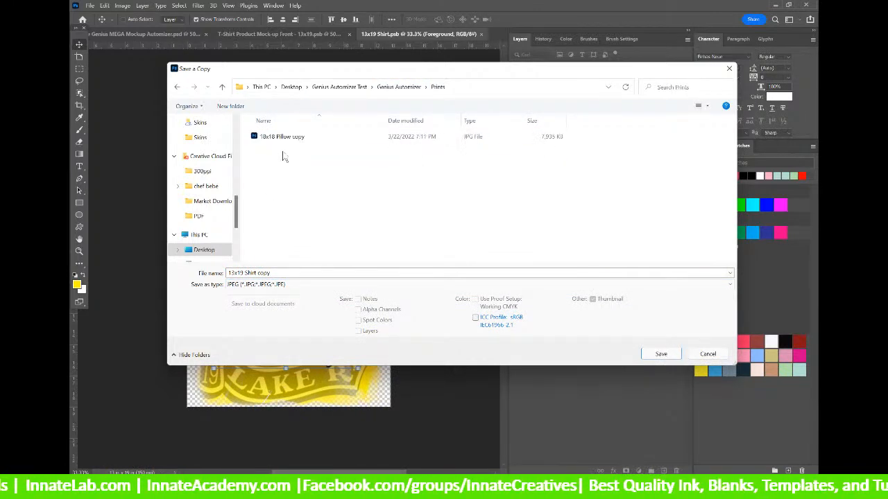
Create a new folder in Prints named with the order number and customer's surname.
right_click(287, 187)
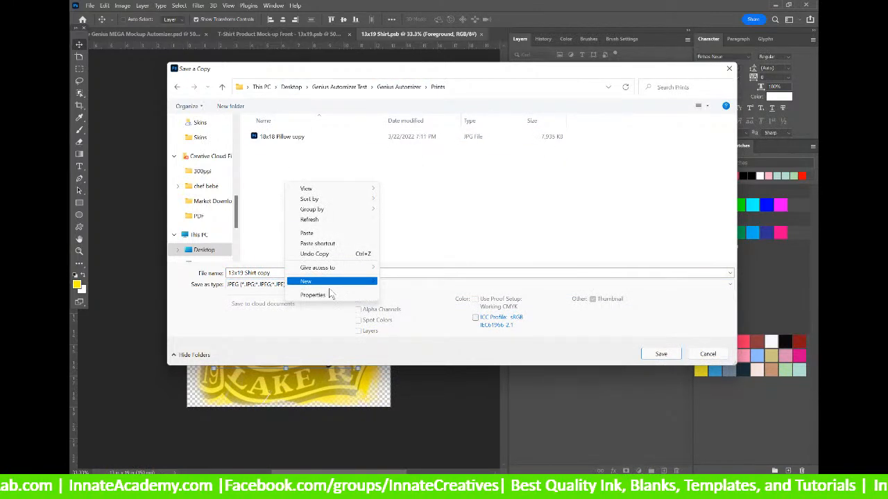
mouse_move(325, 282)
left_click(402, 282)
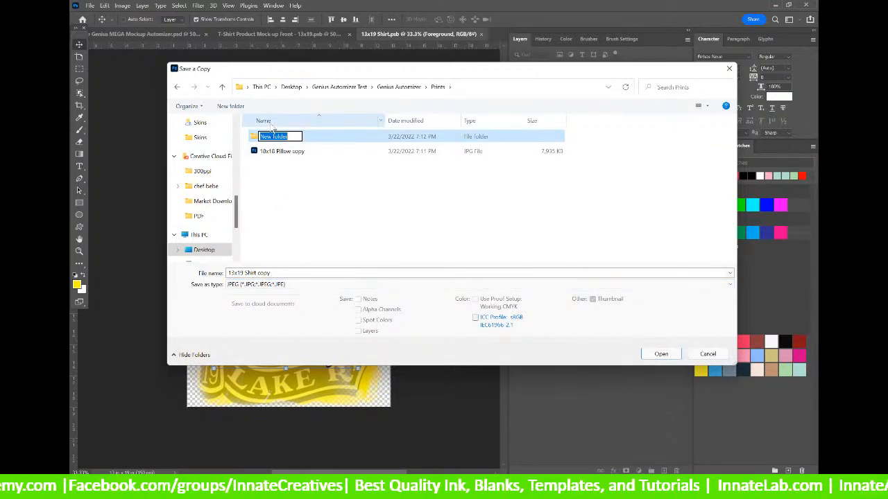
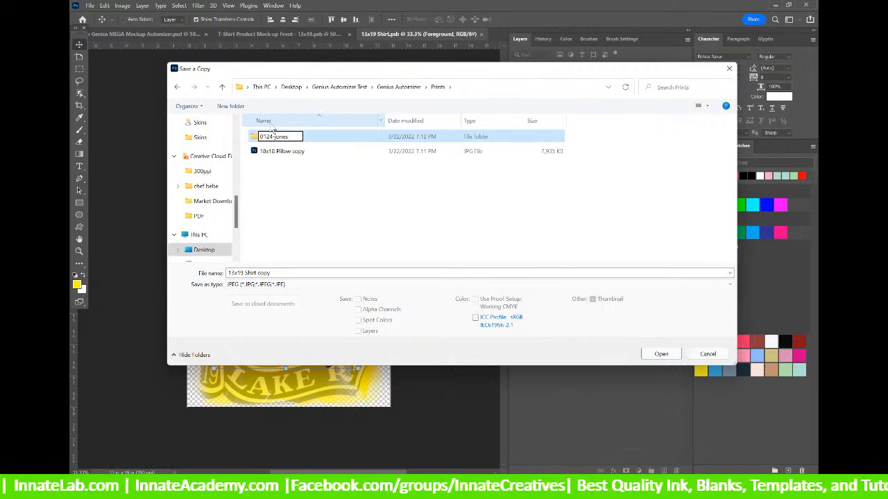
key("Return")
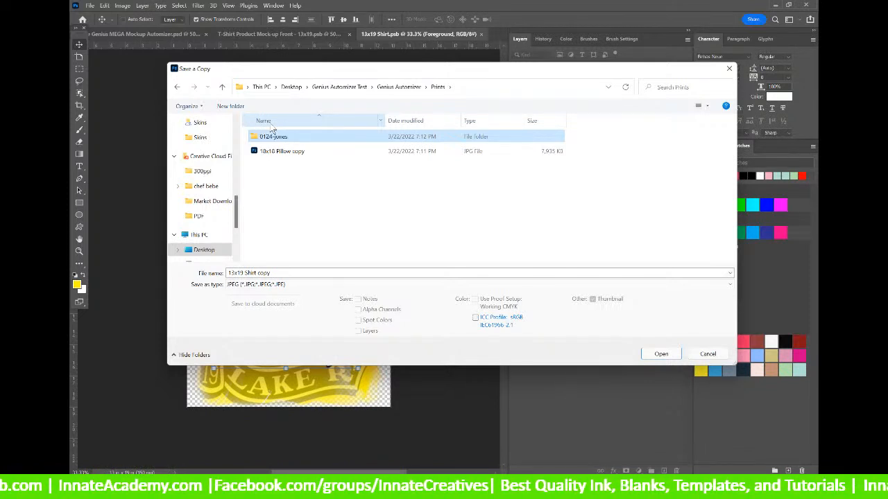
Move the 18x18 Pillow JPEG into the new order folder, then cancel the save.
left_click(272, 152)
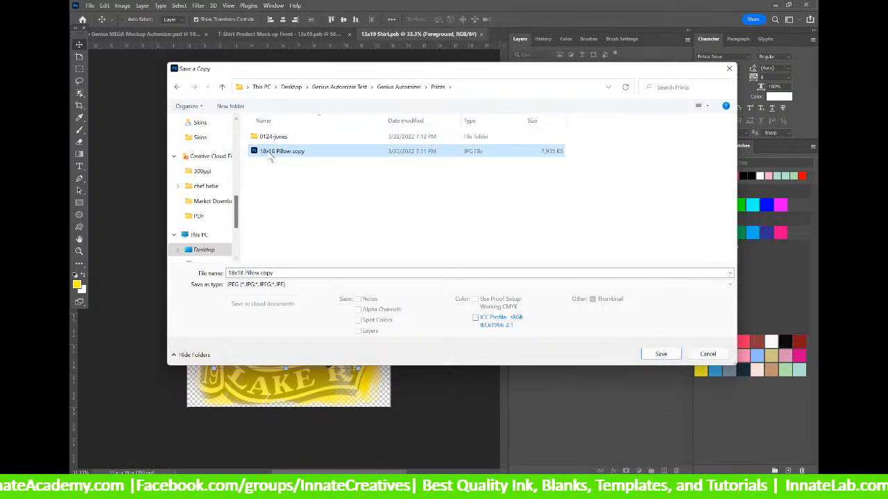
left_click_drag(269, 150, 268, 138)
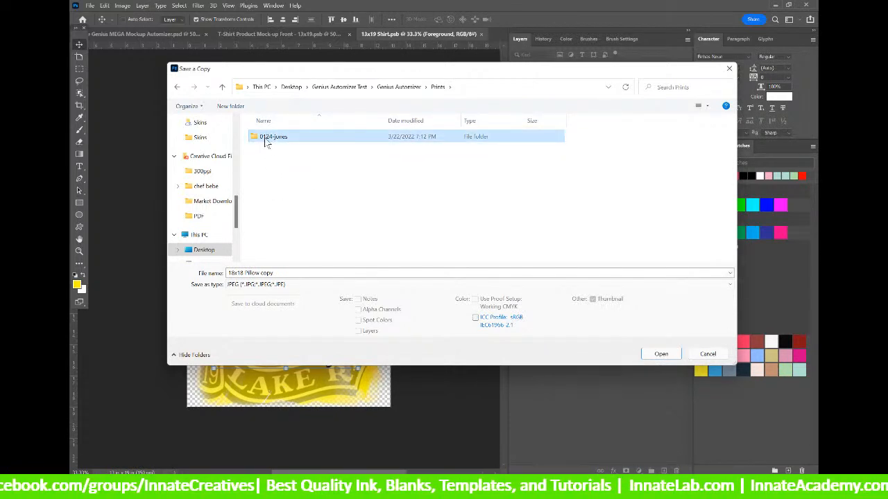
double_click(265, 137)
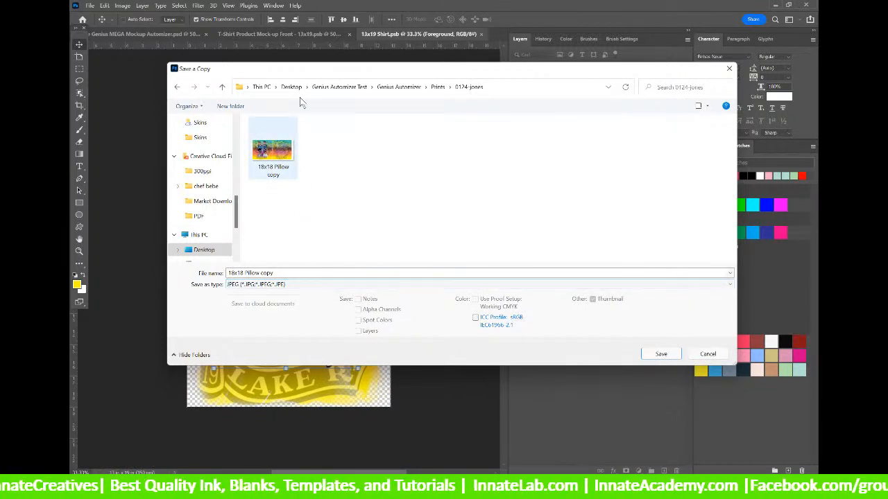
left_click_drag(295, 72, 479, 83)
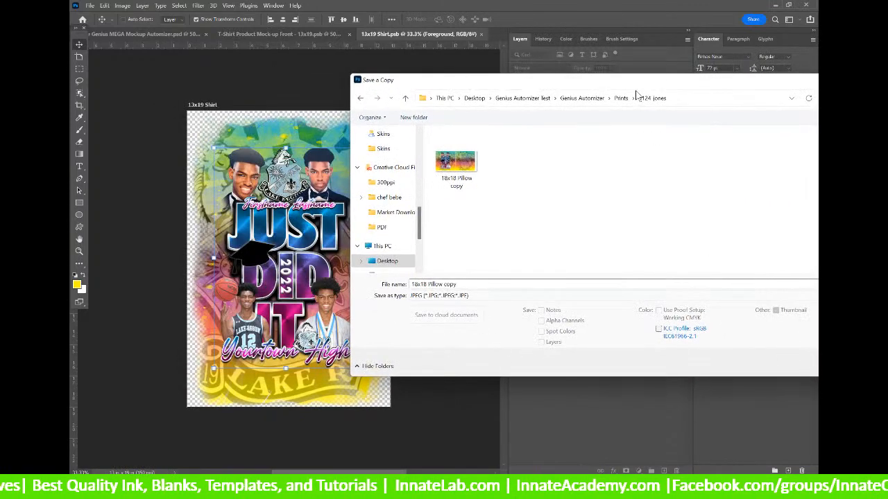
left_click_drag(626, 86, 335, 95)
left_click(585, 374)
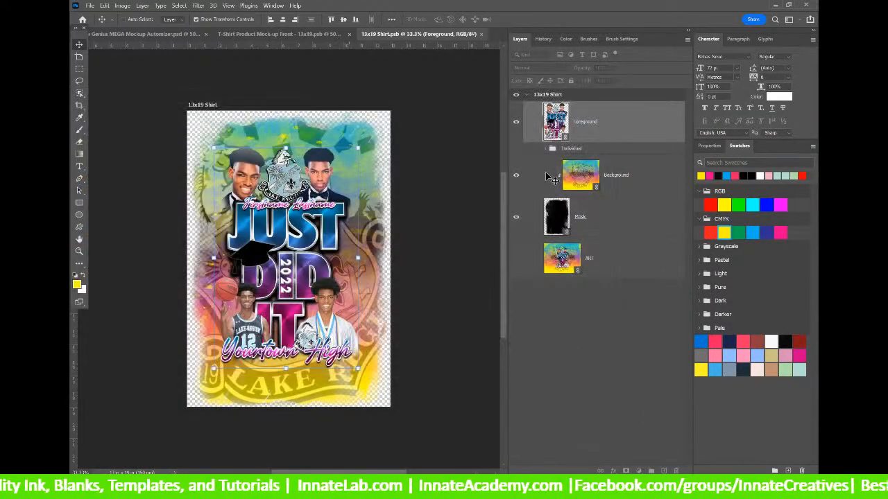
Save a quality-12 JPEG copy of the 13x19 Shirt design into Prints > customer folder.
left_click(91, 6)
left_click(111, 124)
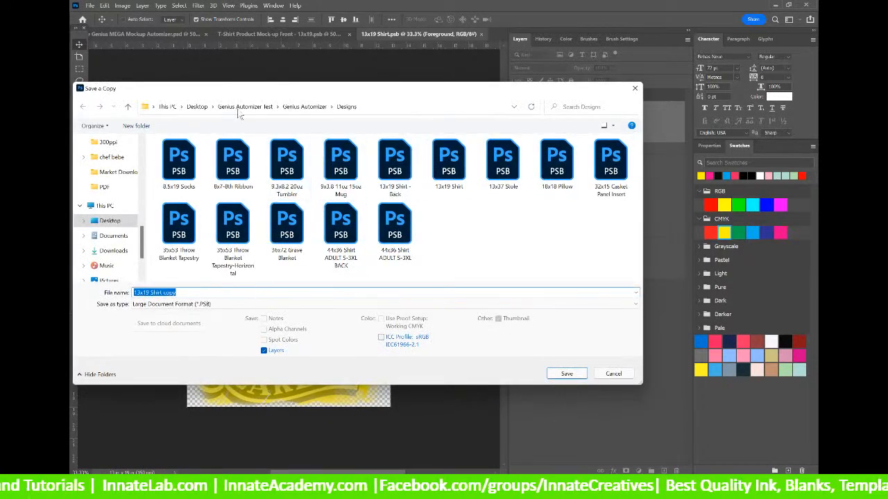
left_click(304, 107)
double_click(173, 188)
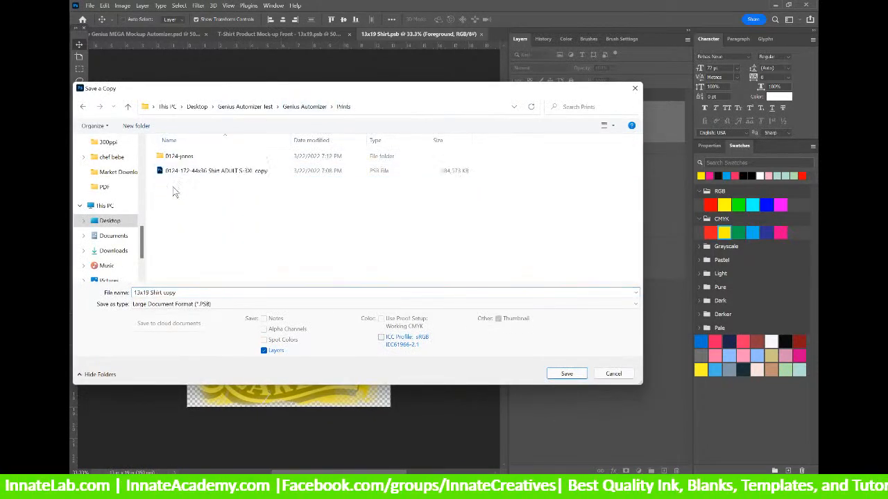
double_click(174, 158)
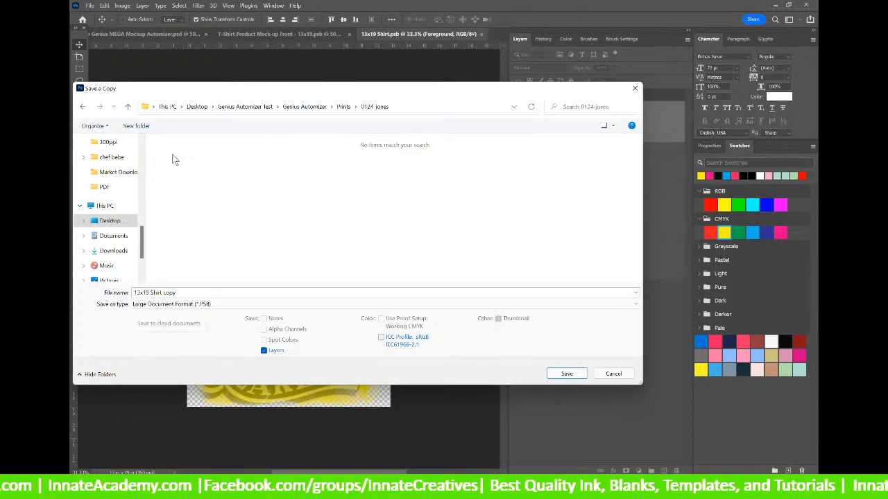
left_click(196, 305)
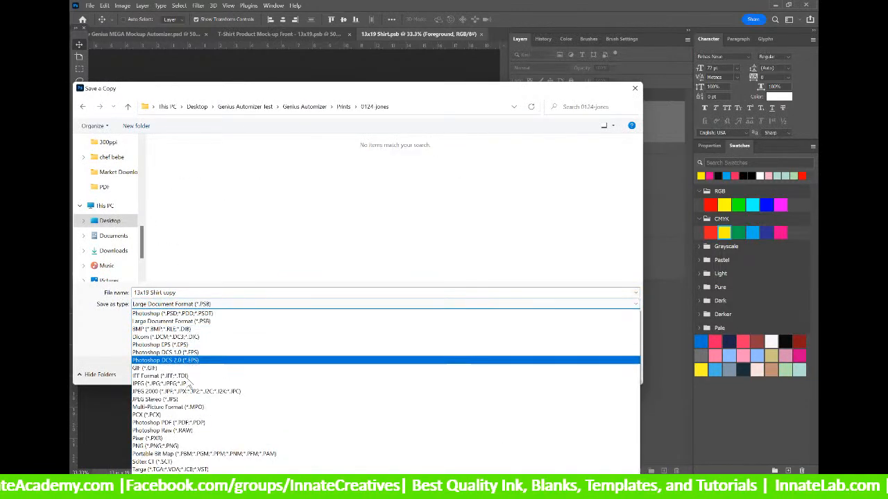
left_click(187, 383)
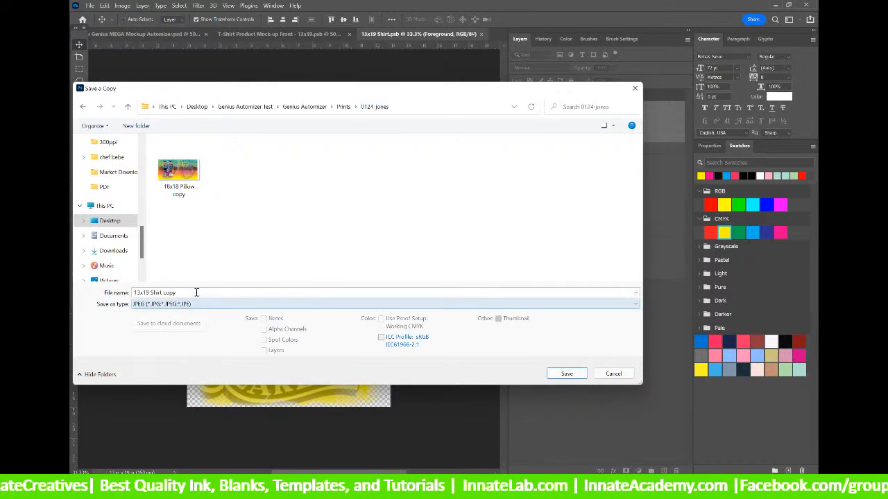
left_click(567, 373)
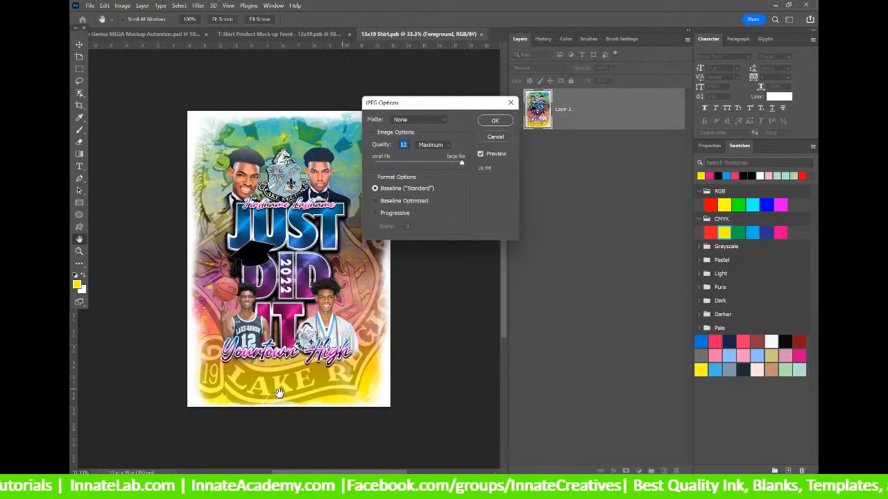
left_click(491, 121)
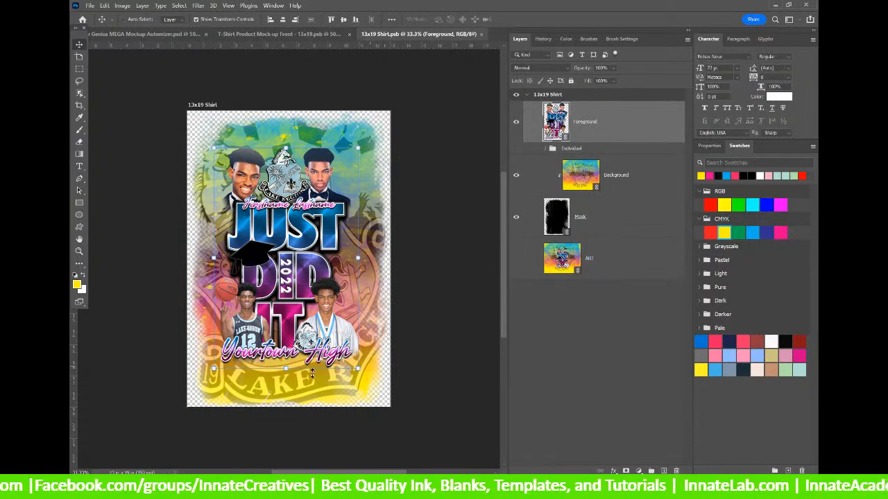
Close the 13x19 Shirt document and close the T-Shirt front mockup, saving its changes.
left_click(482, 34)
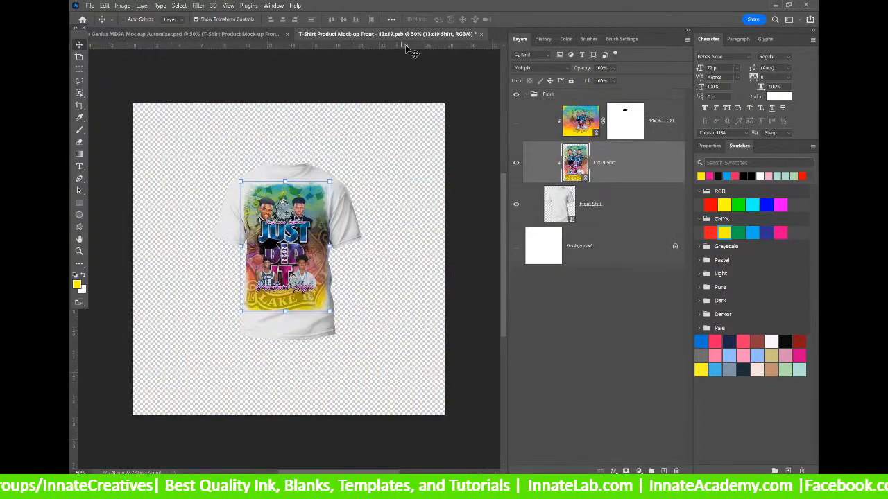
left_click(481, 34)
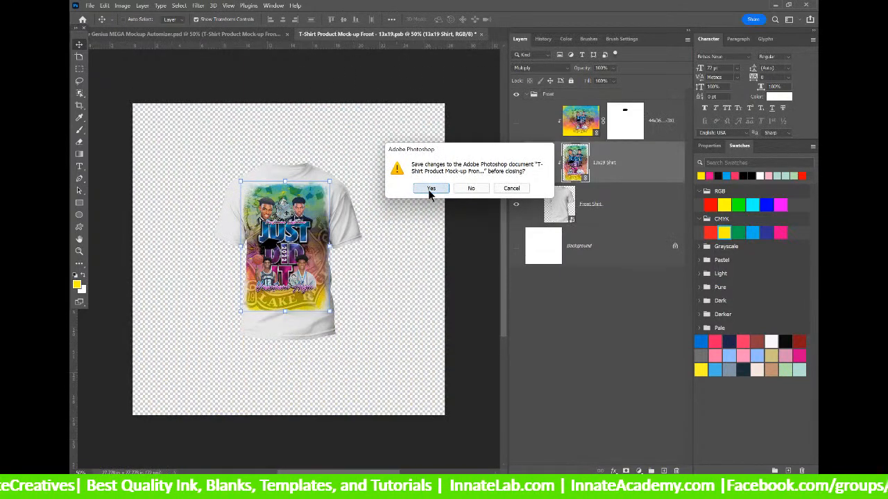
left_click(430, 189)
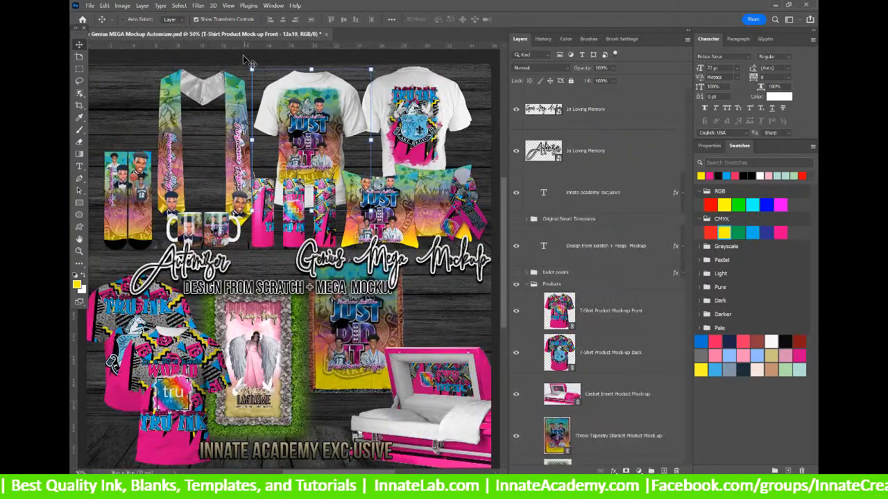
Update the front shirt mockup's modified content, save and close it, then select the back shirt layer.
right_click(179, 350)
left_click(215, 352)
double_click(559, 109)
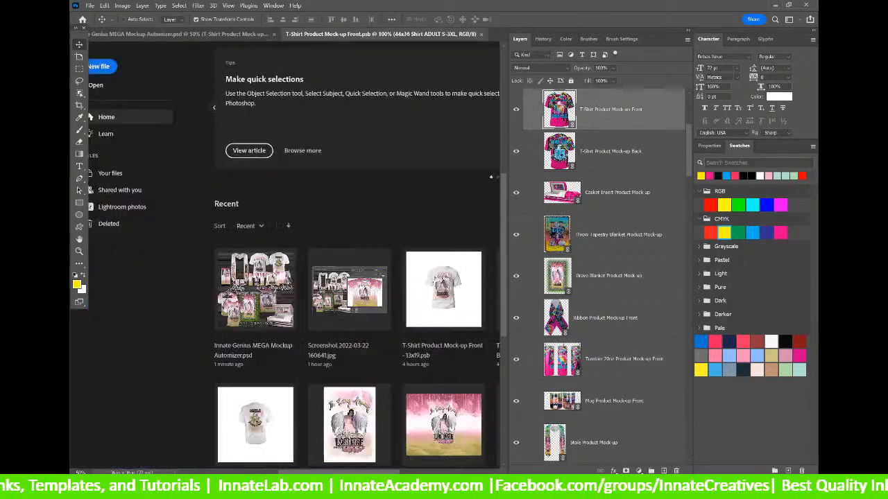
right_click(670, 123)
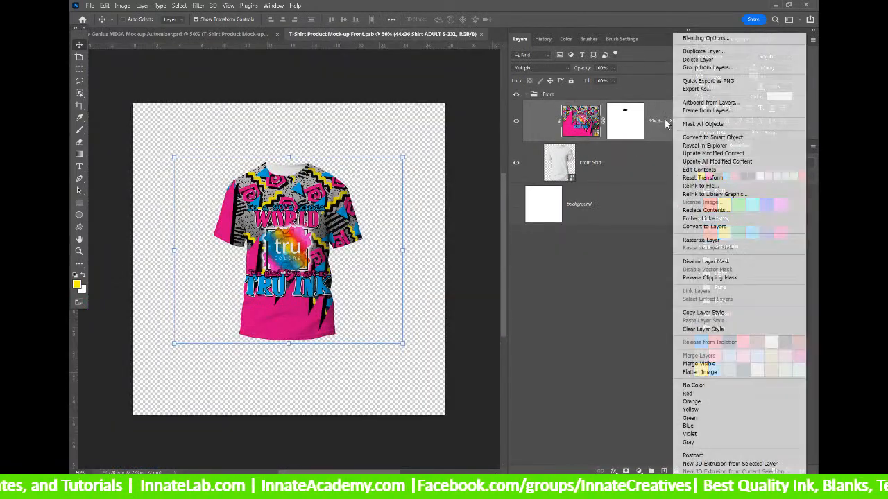
left_click(716, 161)
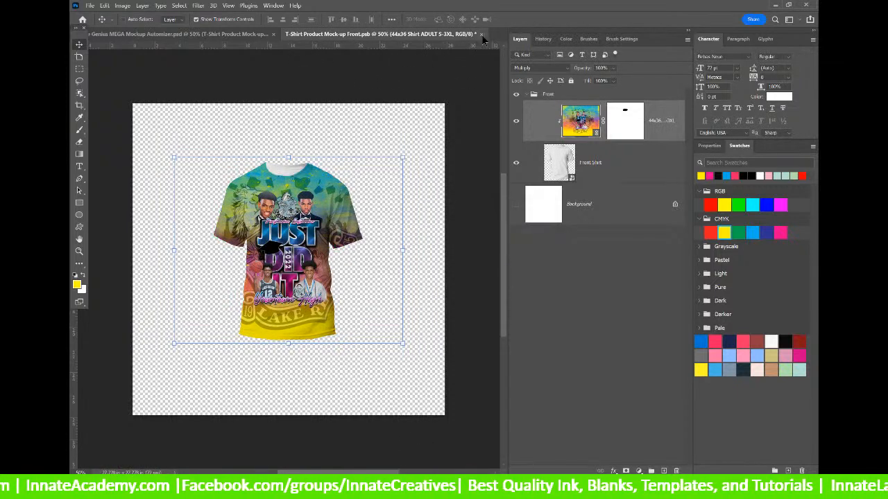
left_click(481, 34)
left_click(430, 188)
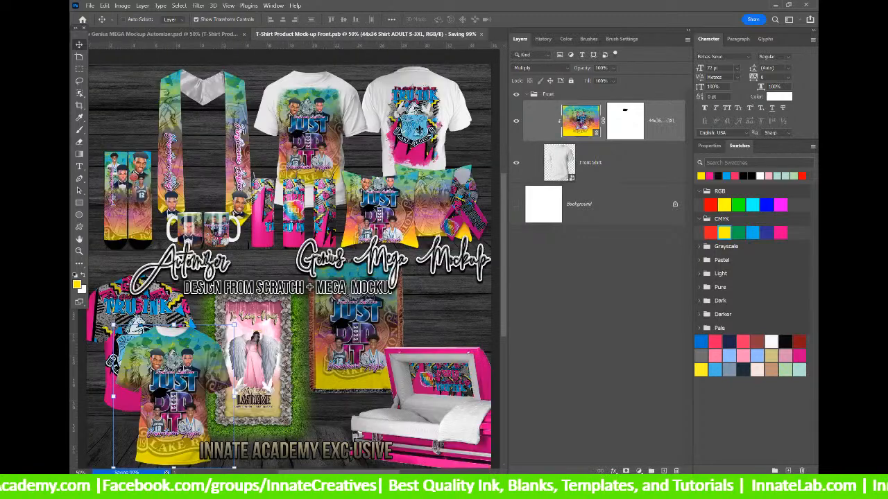
right_click(166, 309)
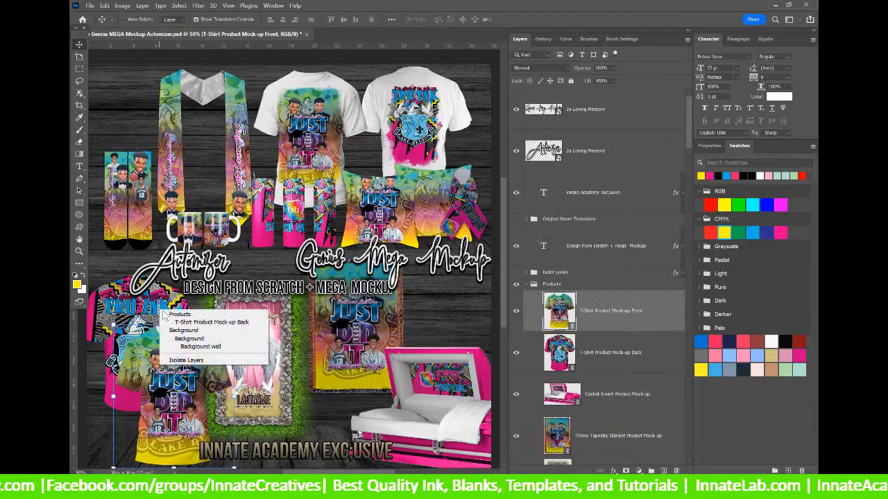
left_click(229, 317)
Update all modified content in the back shirt mockup and its inner Foreground artwork.
double_click(559, 351)
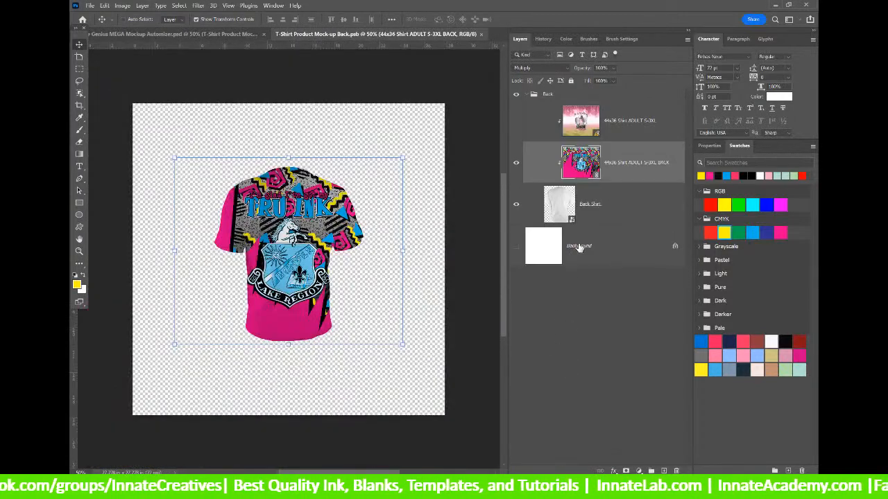
right_click(631, 147)
left_click(679, 162)
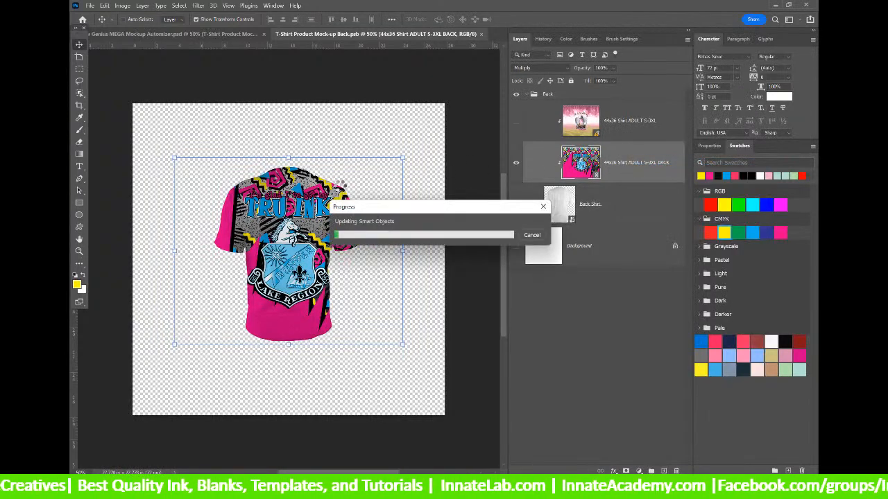
double_click(580, 162)
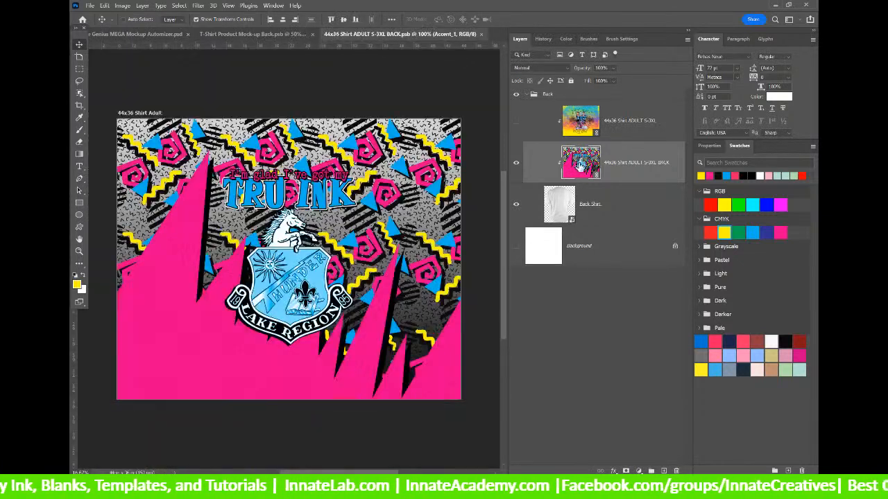
right_click(622, 228)
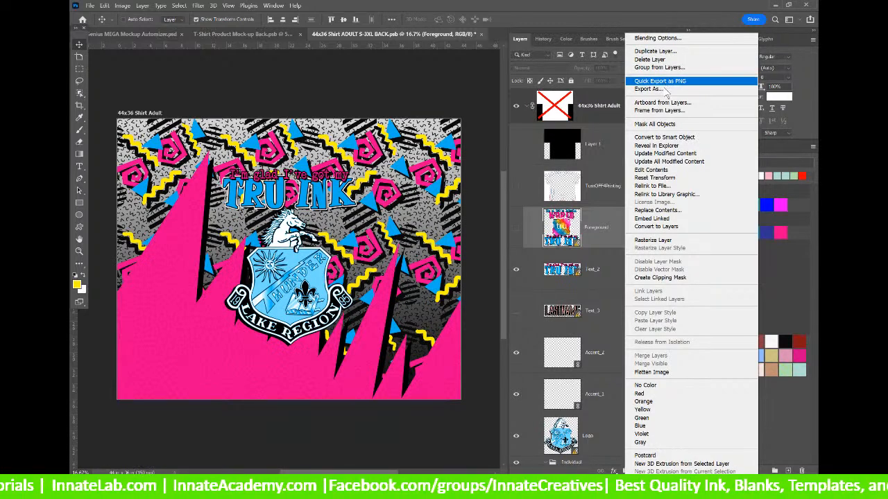
left_click(670, 162)
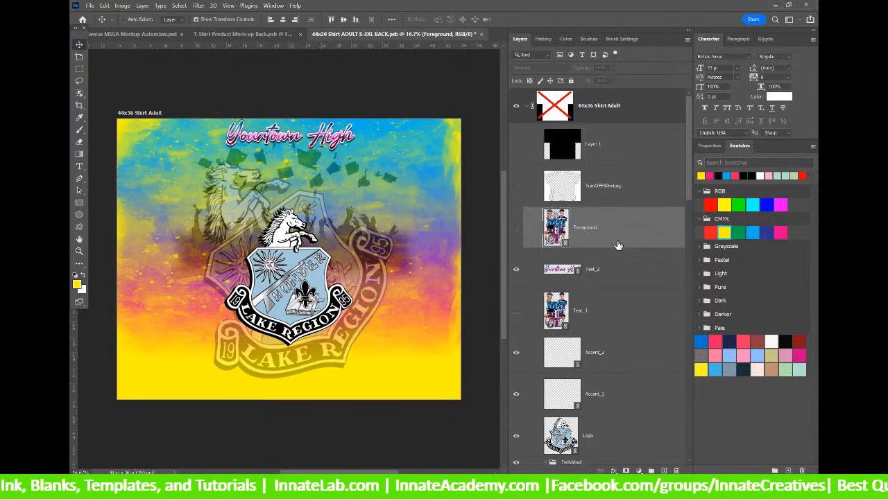
Hide the Text_2 'Yourtown High' title and show the Text_1 name layer.
left_click(624, 287)
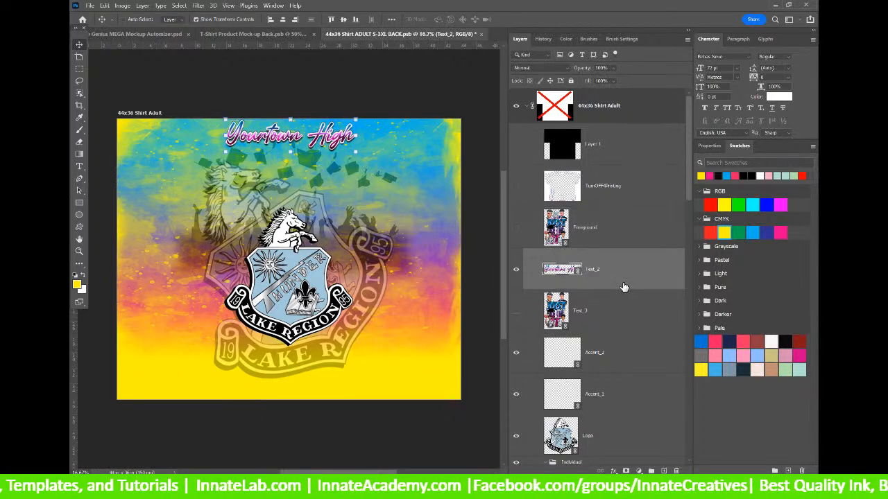
scroll(623, 286, "down", 5)
scroll(624, 286, "up", 4)
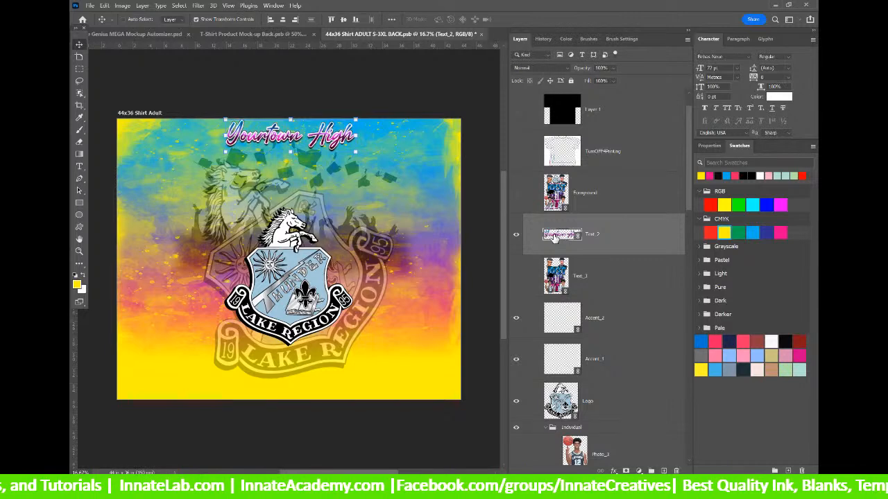
left_click(516, 235)
scroll(564, 261, "down", 10)
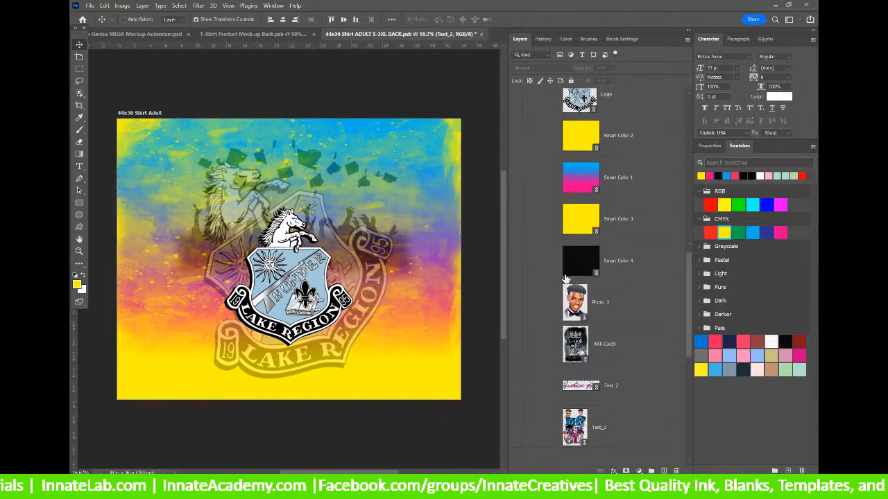
scroll(520, 269, "down", 1)
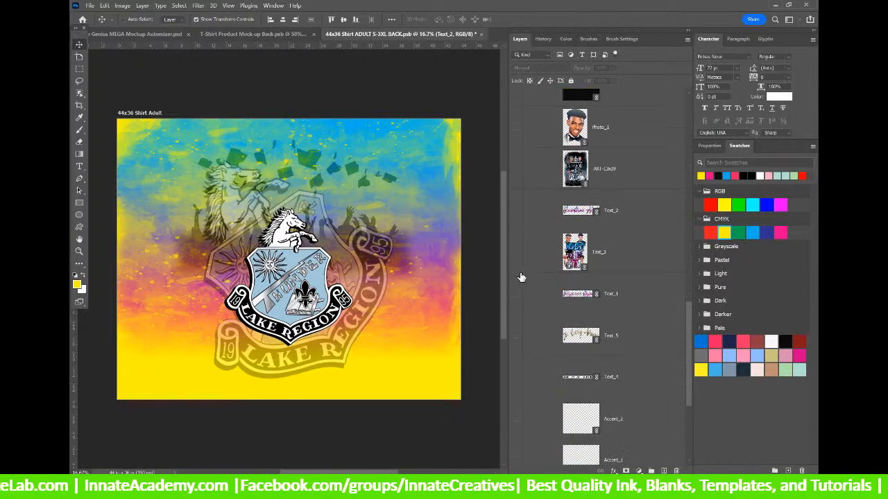
left_click(516, 294)
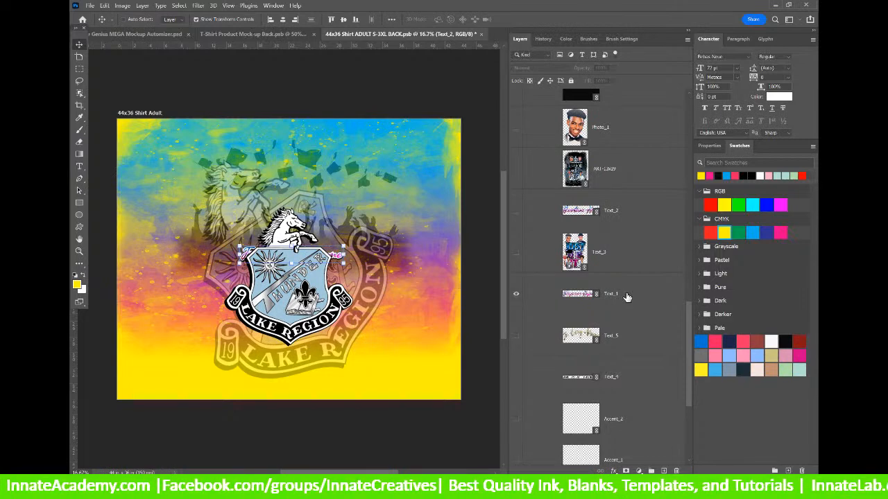
left_click(546, 297)
Move Text_1 above Photo_1, then enlarge and position the name above the crest.
left_click_drag(292, 247, 297, 170)
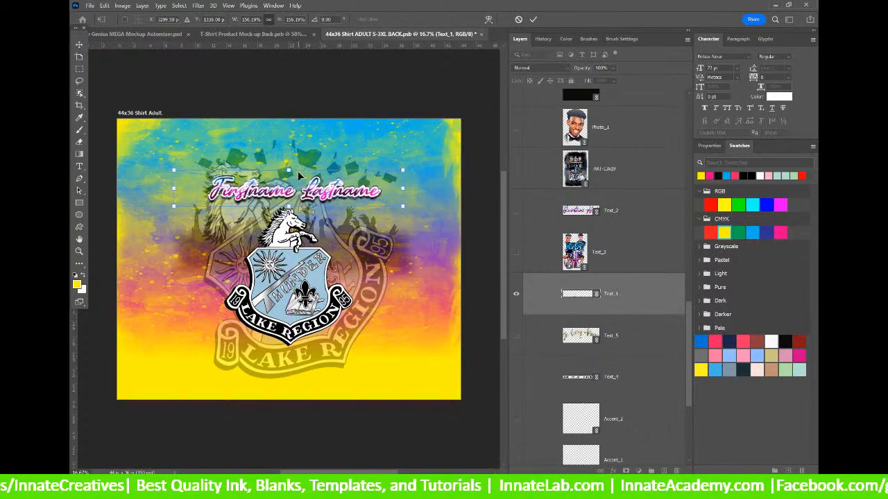
key("Escape")
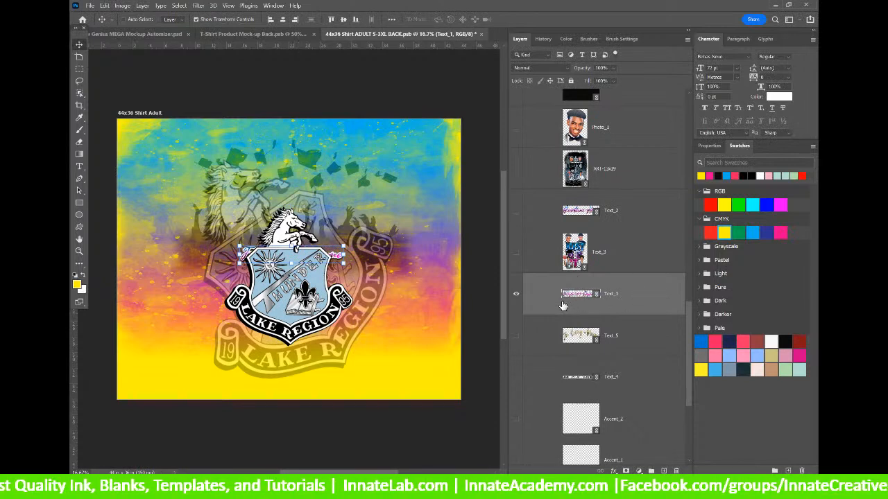
scroll(645, 130, "up", 3)
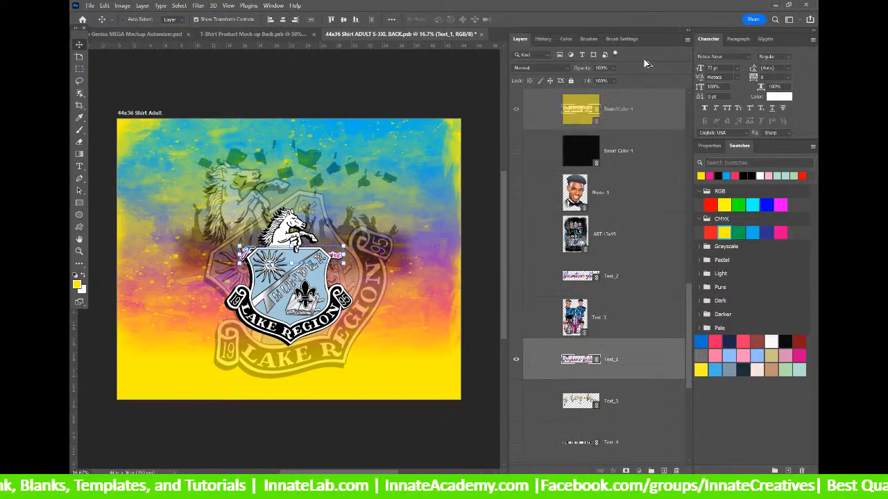
left_click_drag(645, 130, 644, 208)
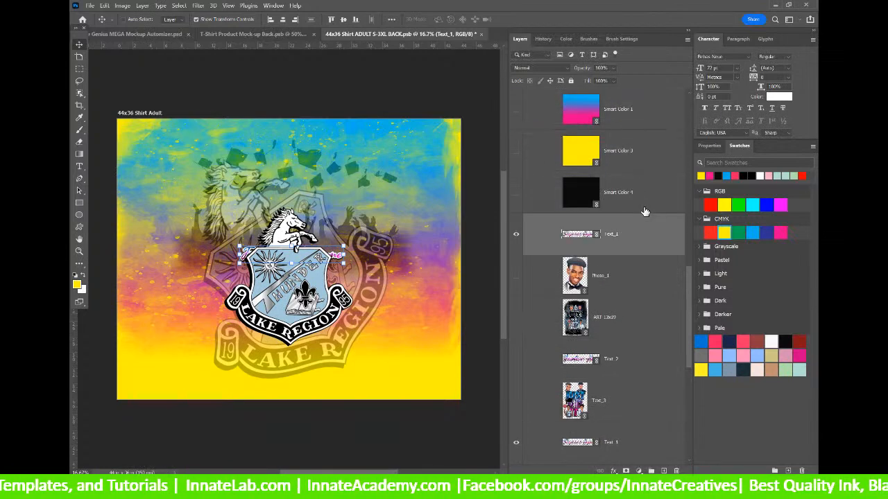
left_click_drag(292, 251, 291, 169)
left_click_drag(332, 196, 327, 196)
key("Return")
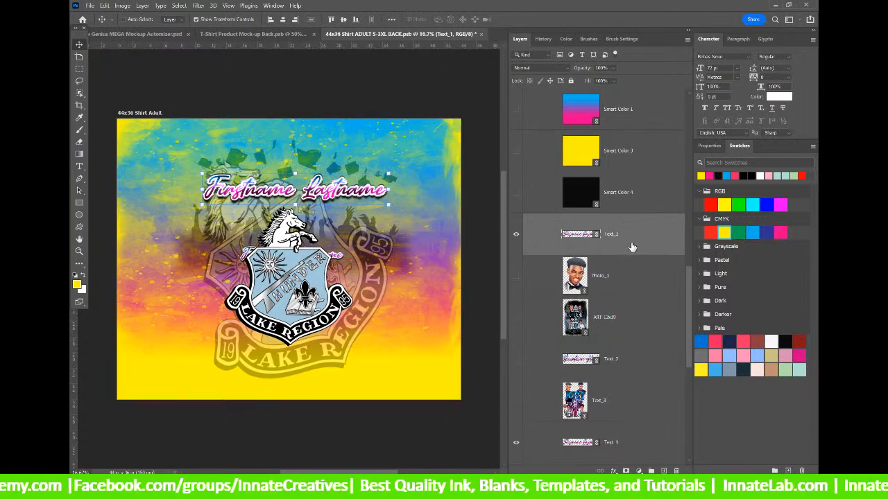
scroll(631, 242, "down", 1)
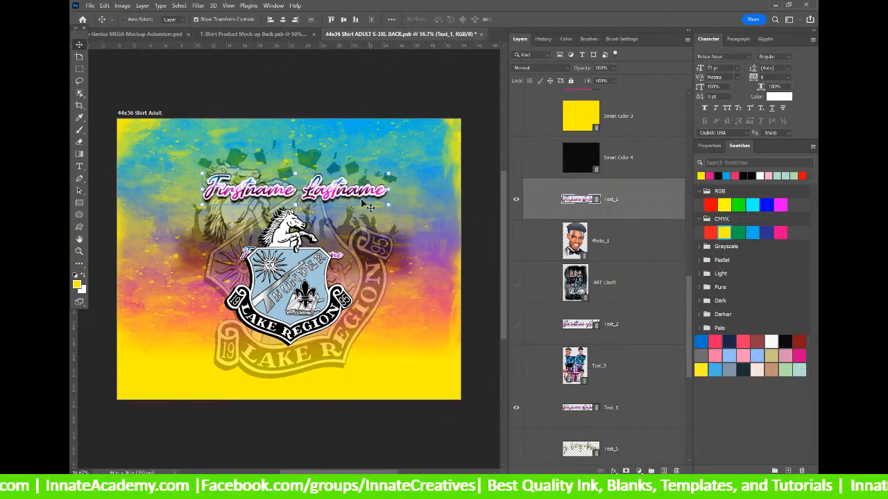
right_click(638, 206)
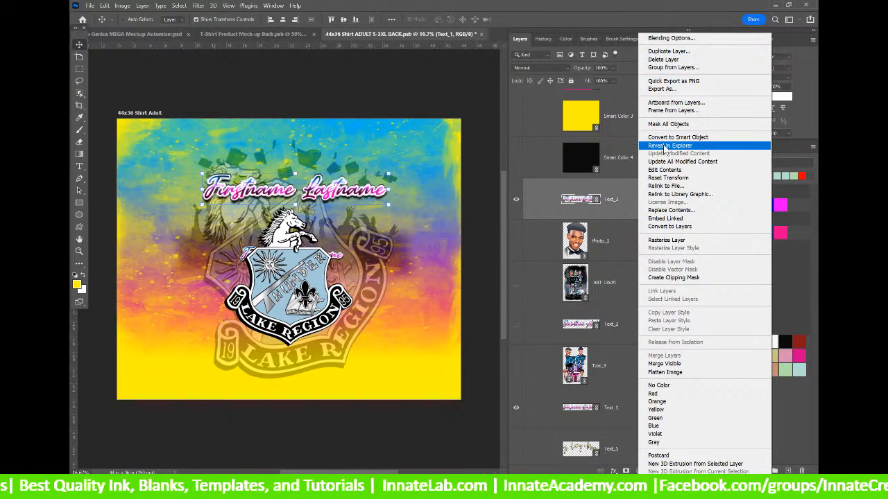
left_click(627, 210)
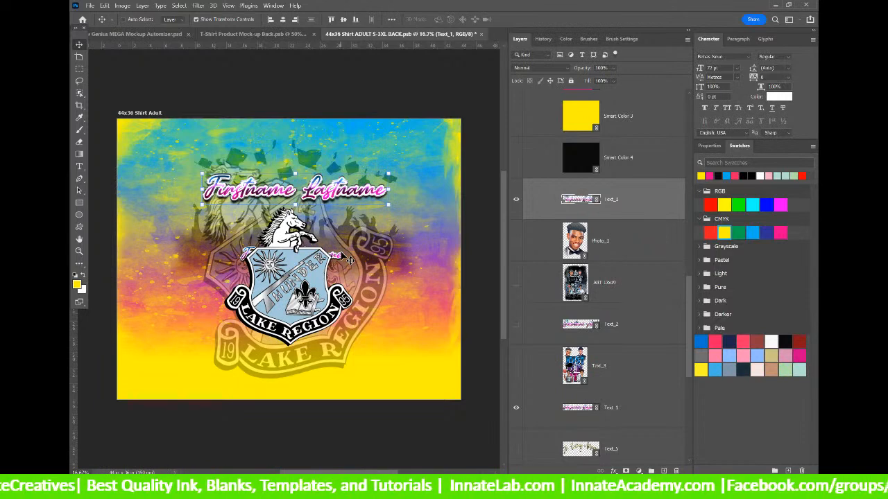
Save and close the shirt-back design and the T-Shirt Product Mock-up Back documents.
left_click(480, 34)
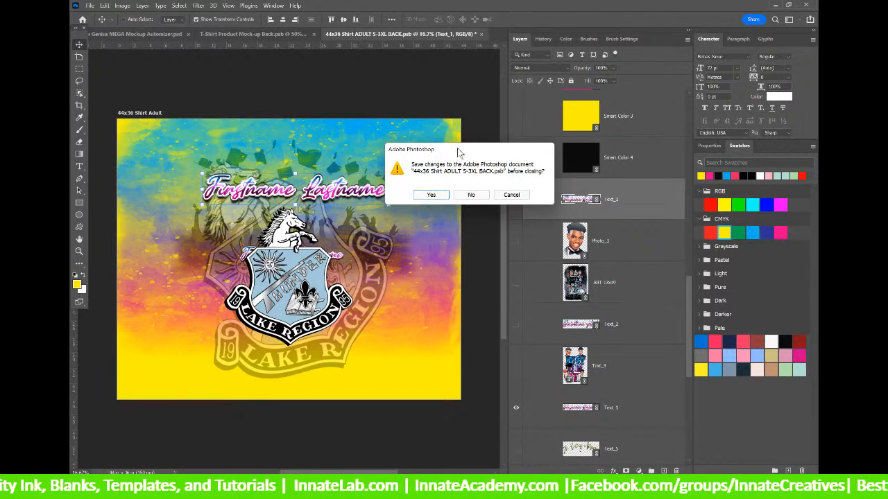
left_click(438, 195)
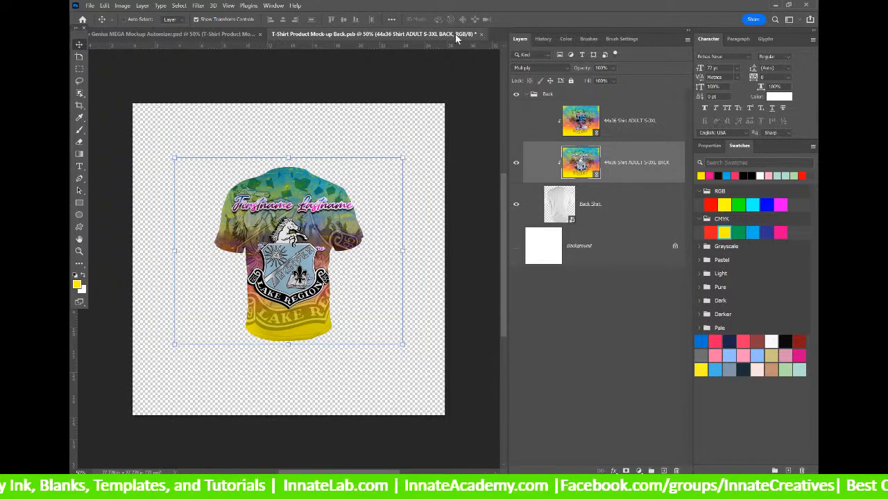
left_click(481, 34)
left_click(435, 192)
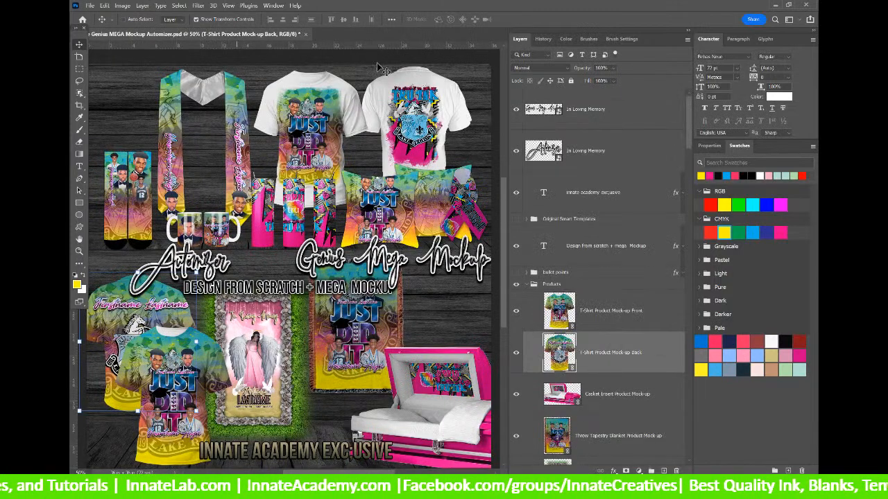
Select the Ribbon Product Mock-up Front layer on the Mega Mockup board.
right_click(473, 206)
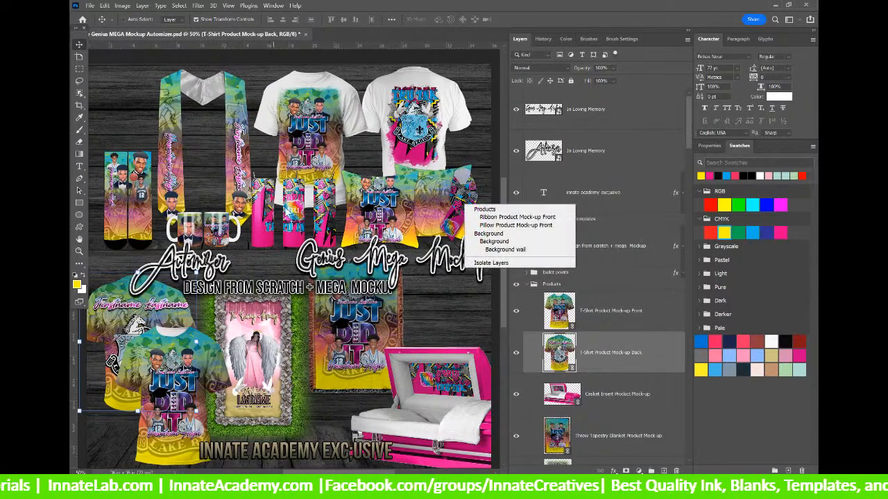
right_click(461, 195)
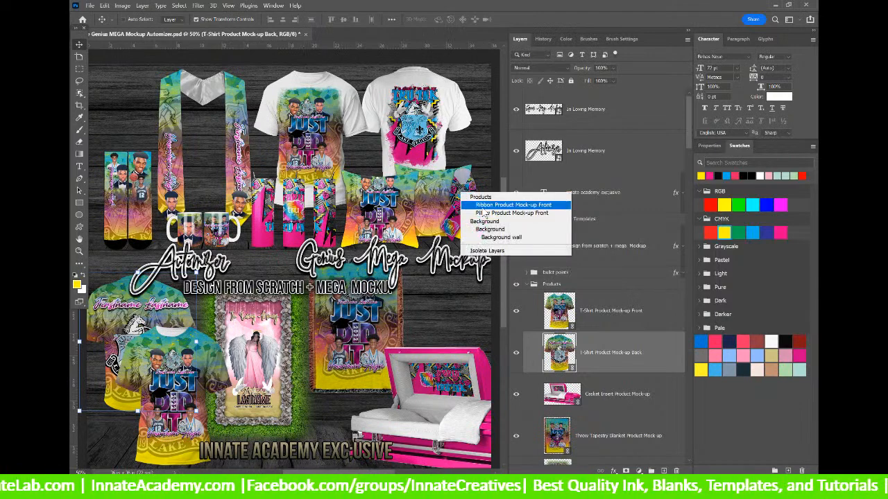
left_click(506, 205)
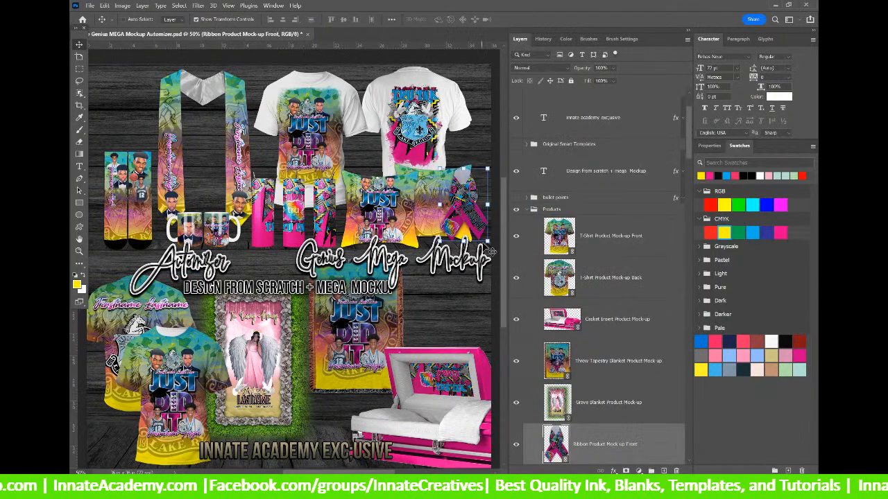
Open the nested ribbon smart objects down to the 8x7-8th Ribbon design and update modified content.
double_click(558, 442)
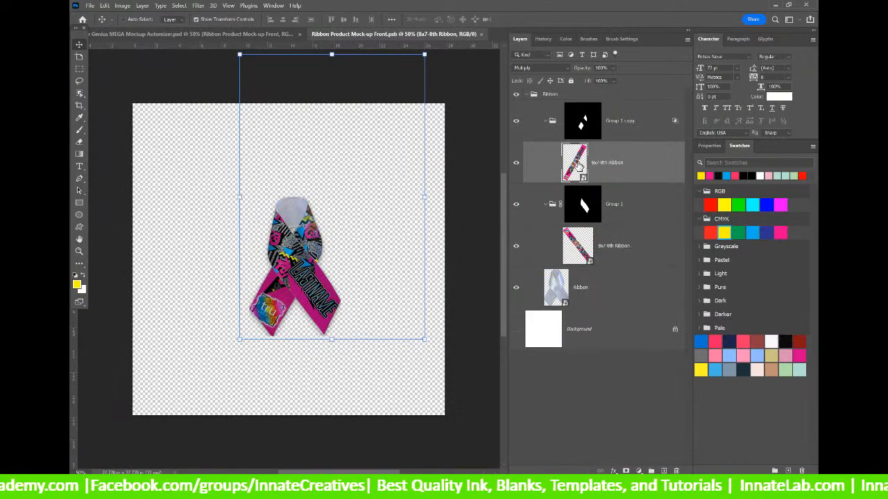
double_click(579, 164)
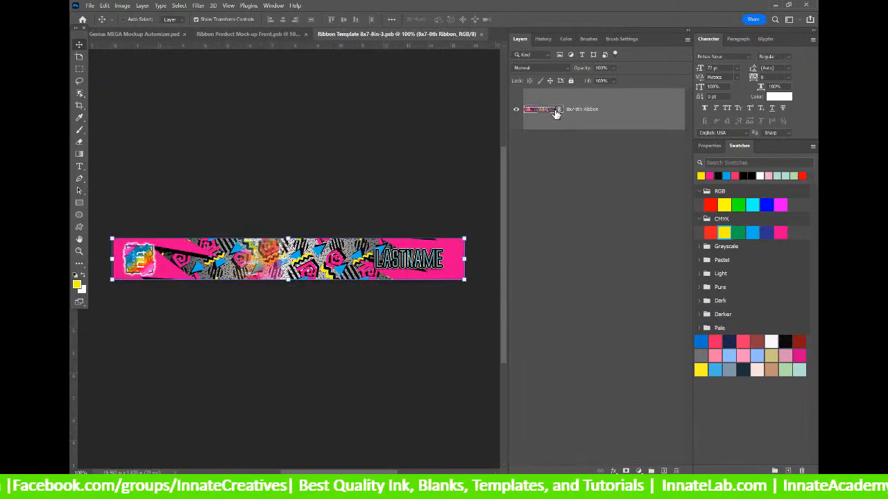
double_click(556, 113)
right_click(602, 123)
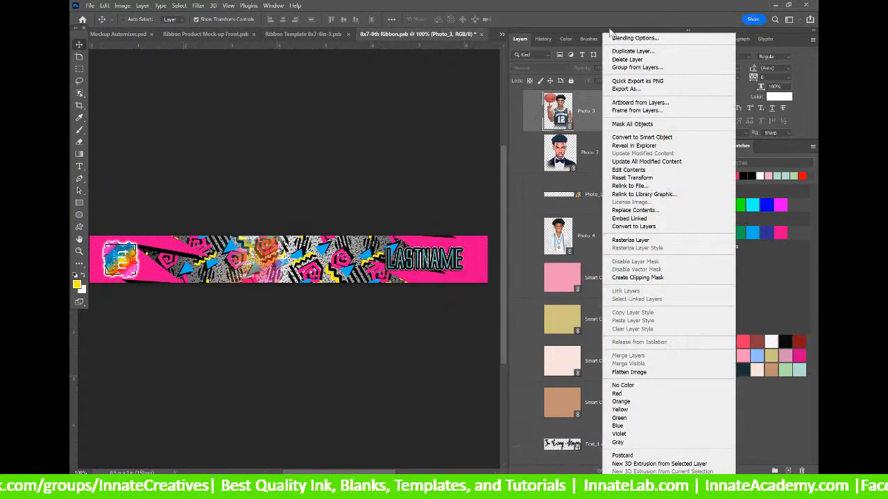
left_click(594, 198)
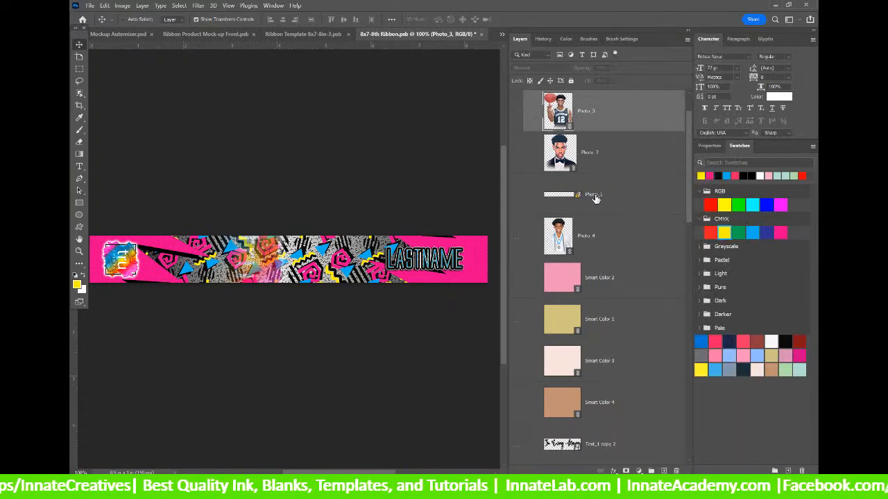
right_click(595, 198)
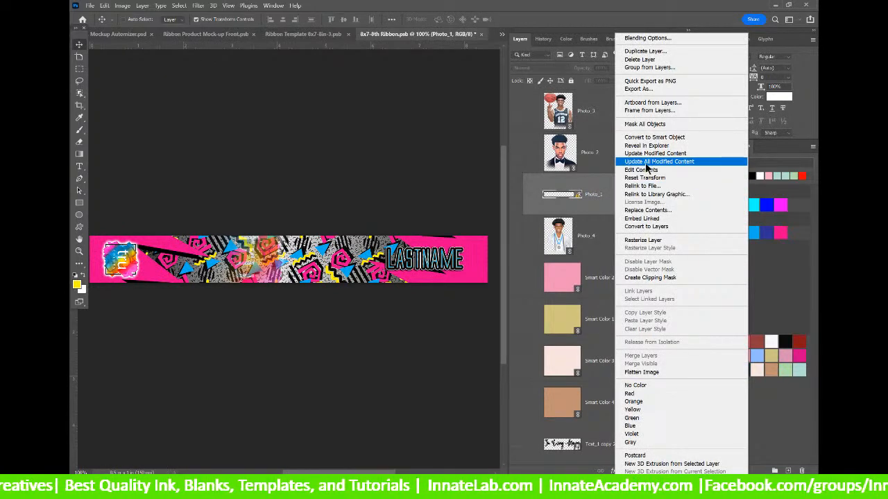
left_click(646, 163)
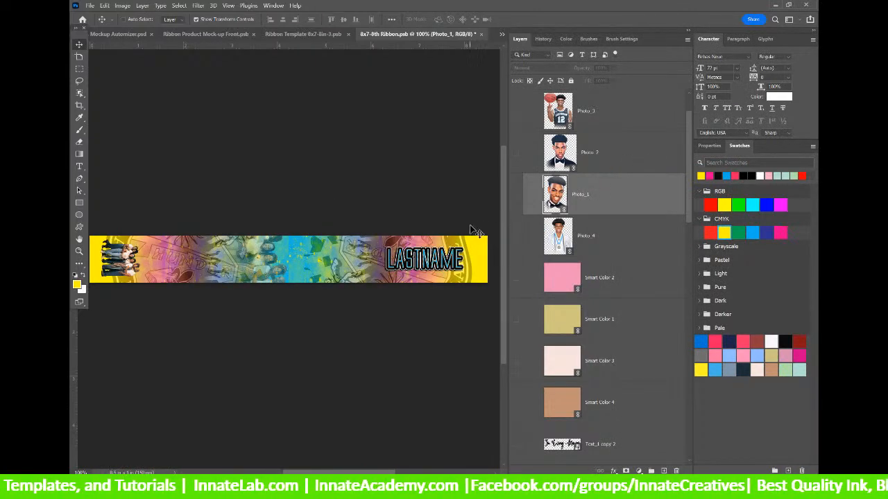
Select the Foreground Accent layer, then the ribbon's Photo layer.
scroll(570, 182, "up", 2)
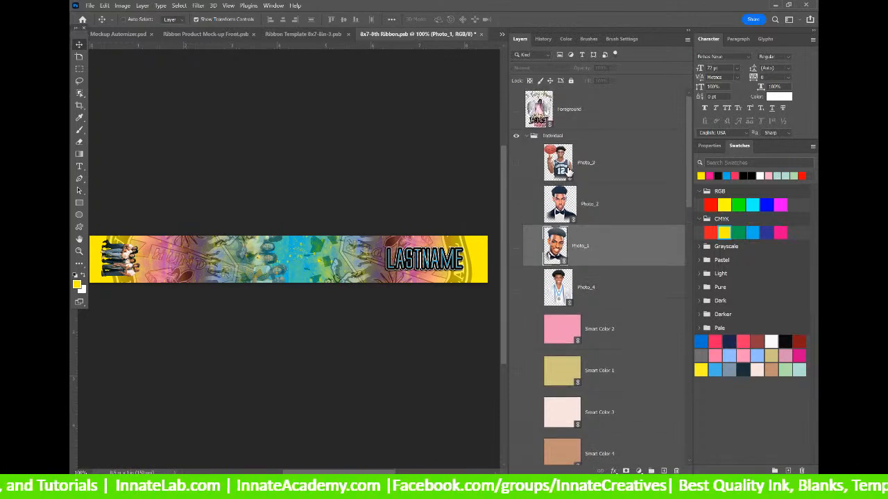
scroll(570, 182, "down", 10)
scroll(566, 188, "down", 5)
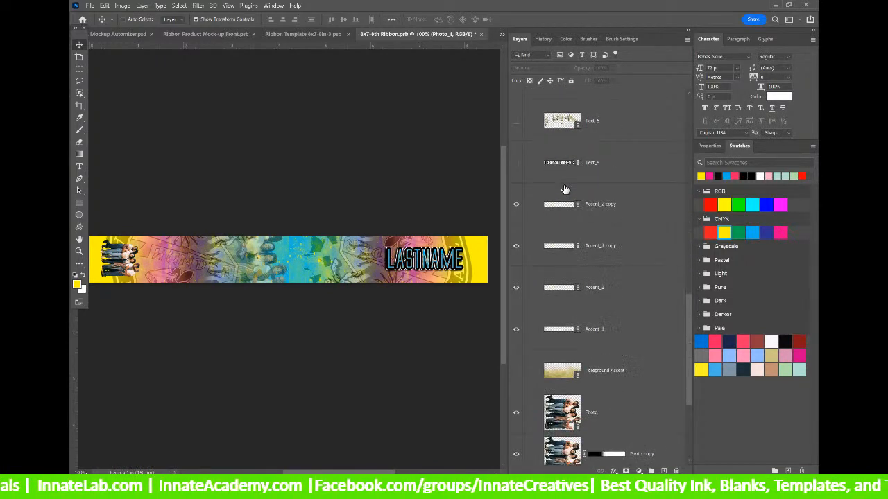
scroll(565, 192, "up", 5)
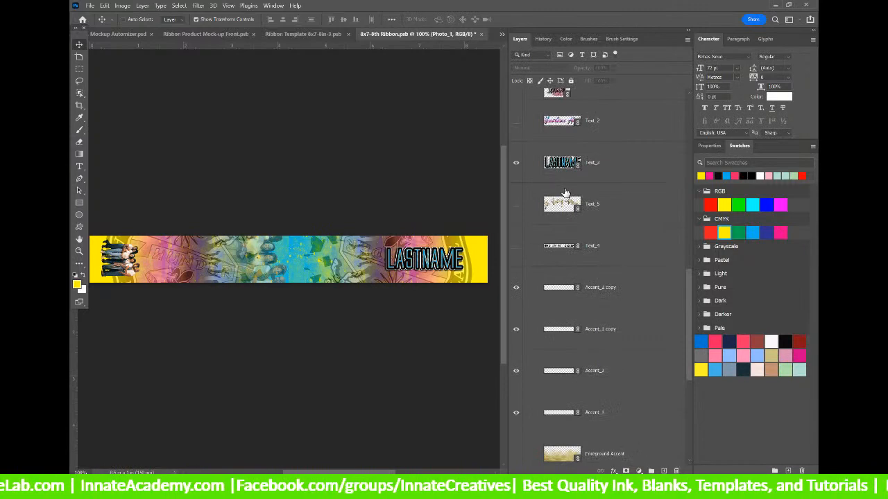
scroll(565, 193, "down", 6)
scroll(565, 193, "down", 3)
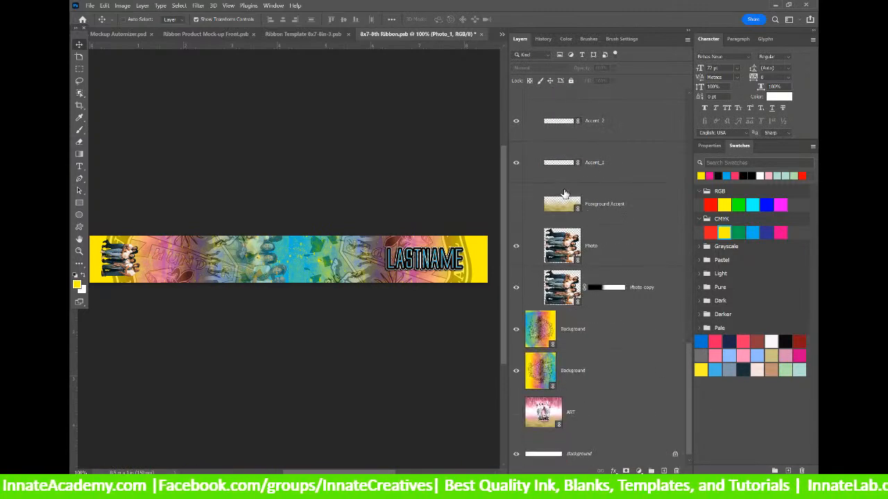
left_click(565, 221)
left_click(565, 246)
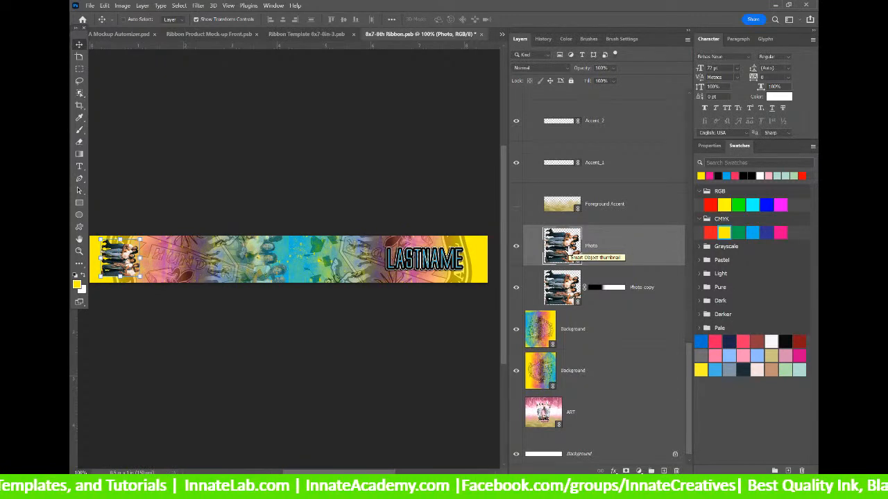
Relink the ribbon's Photo layer to Photo_1 and enlarge the portrait at the left end.
right_click(609, 248)
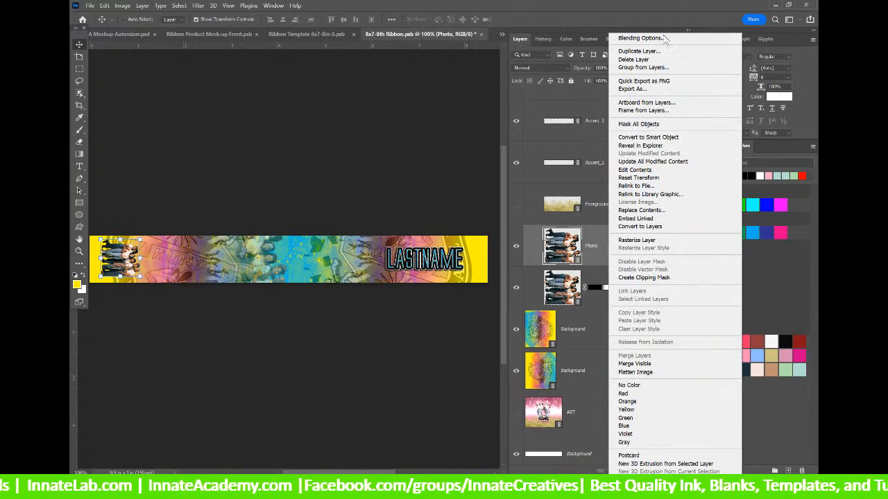
left_click(567, 241)
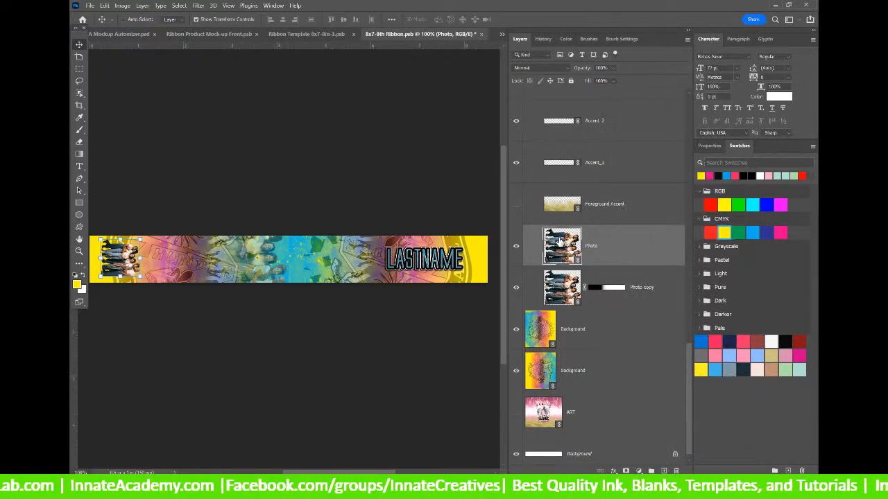
right_click(594, 242)
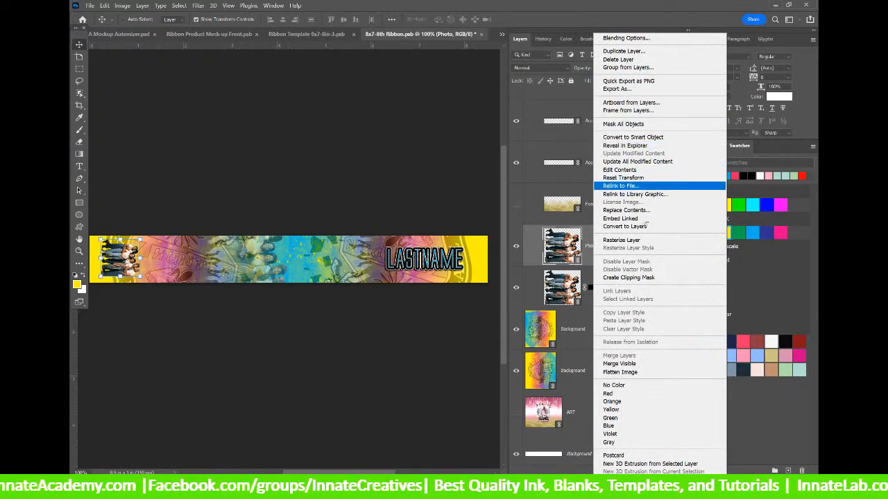
left_click(642, 186)
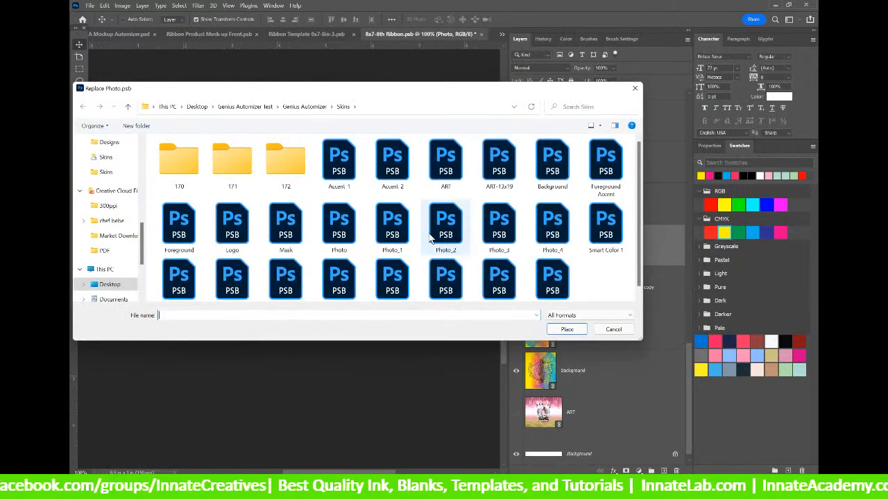
left_click(400, 248)
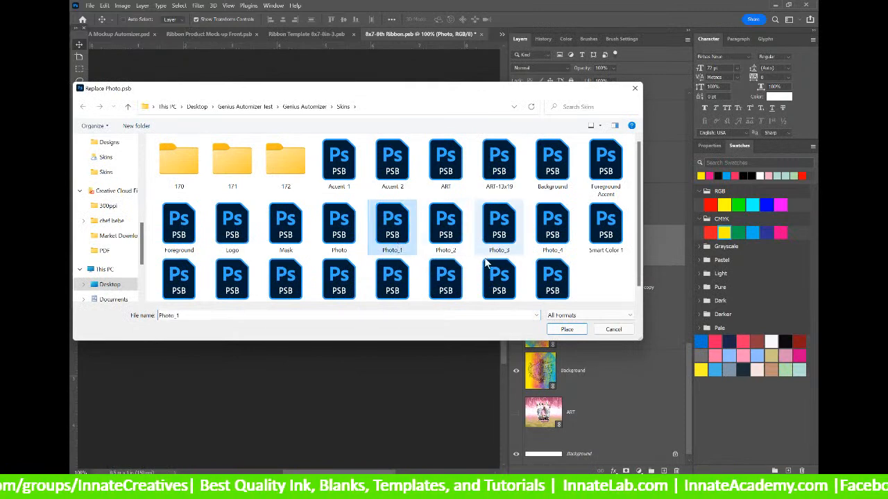
left_click(563, 330)
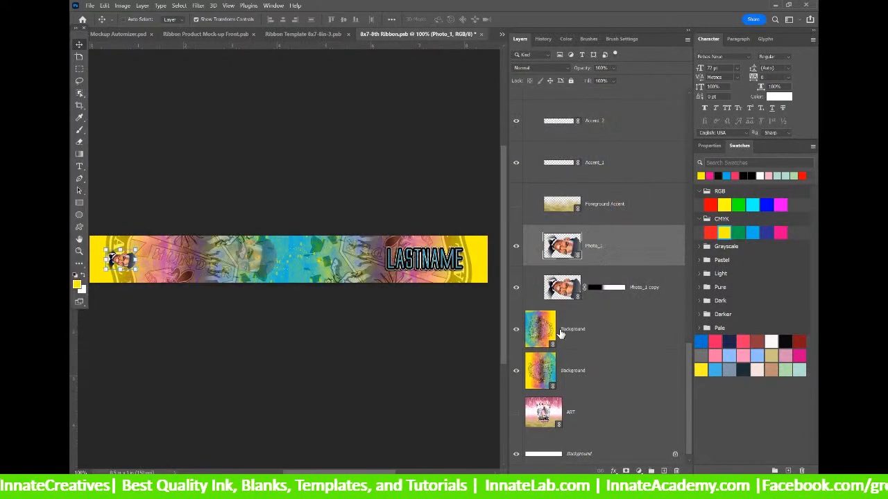
mouse_move(136, 262)
left_mouse_down()
mouse_move(165, 265)
mouse_move(136, 264)
mouse_move(144, 266)
left_mouse_up()
Save and close the 8x7-8th Ribbon, Ribbon Template and Ribbon Mock-up Front, then select T-Shirt Back.
left_click(327, 196)
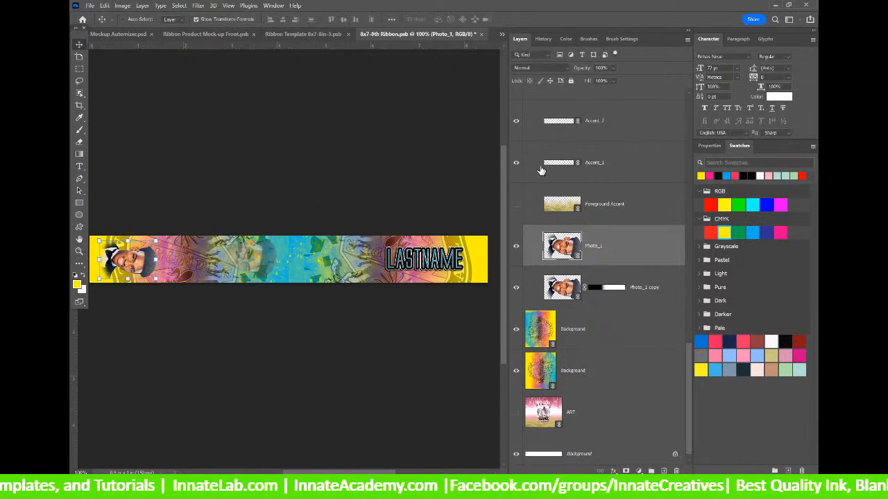
left_click(481, 34)
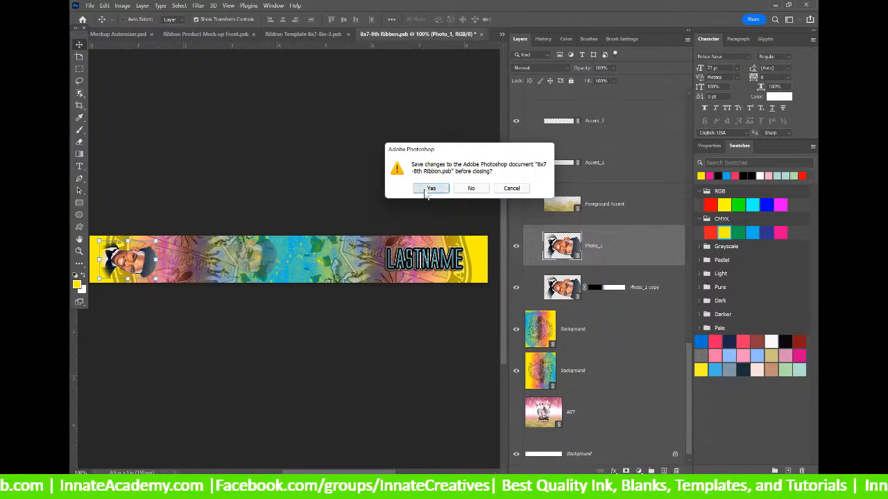
left_click(427, 188)
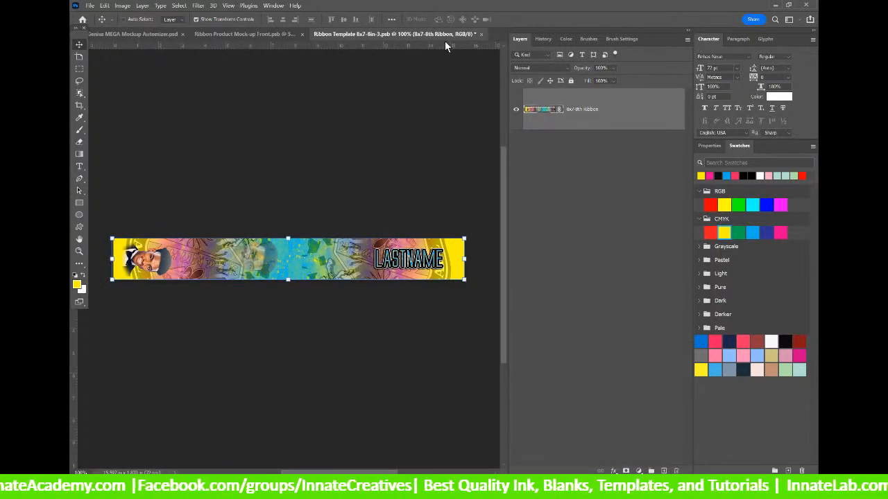
left_click(481, 33)
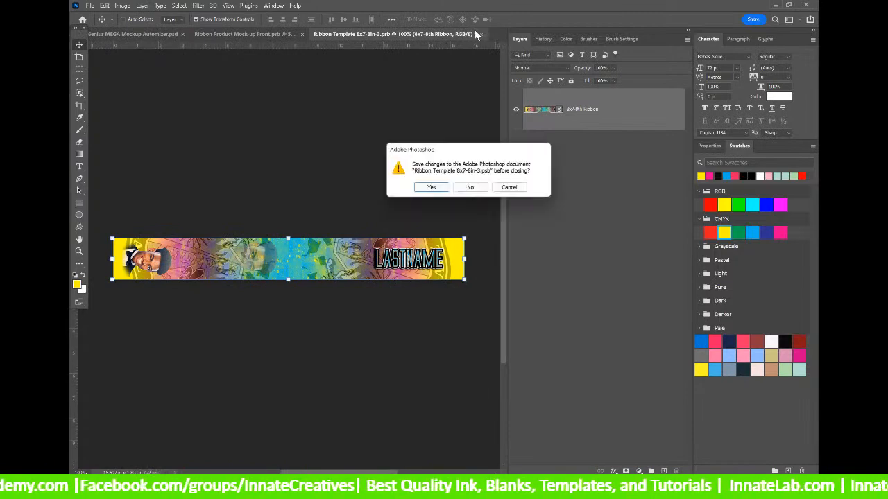
left_click(429, 188)
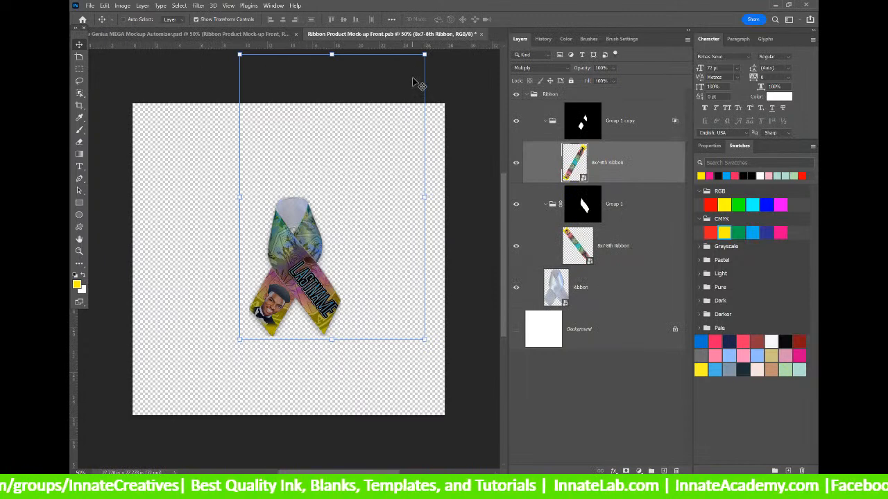
left_click(481, 34)
left_click(429, 188)
right_click(415, 124)
left_click(476, 134)
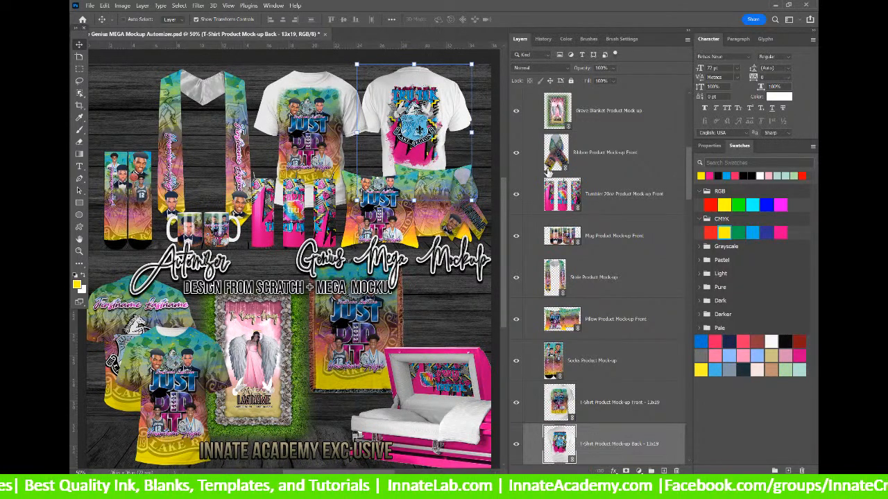
scroll(563, 242, "down", 2)
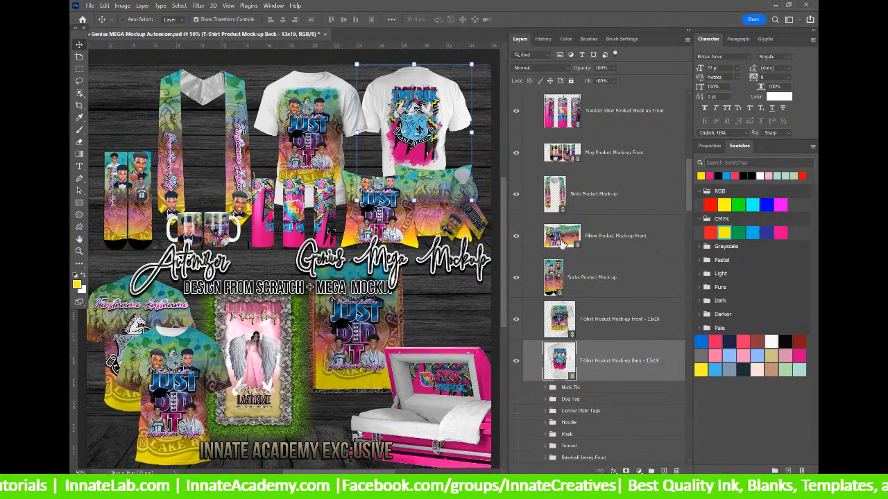
Update all modified content in the back T-shirt's 13x19 Shirt layer, then switch to Chrome.
right_click(563, 358)
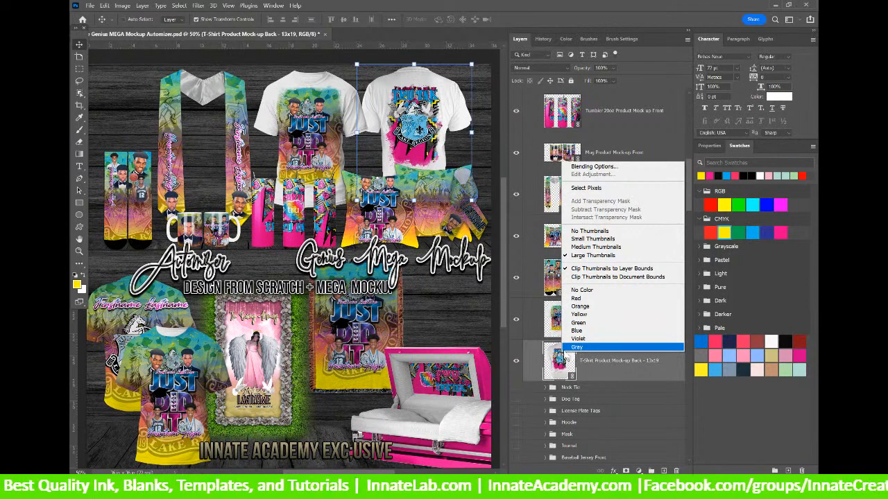
key("Escape")
double_click(559, 366)
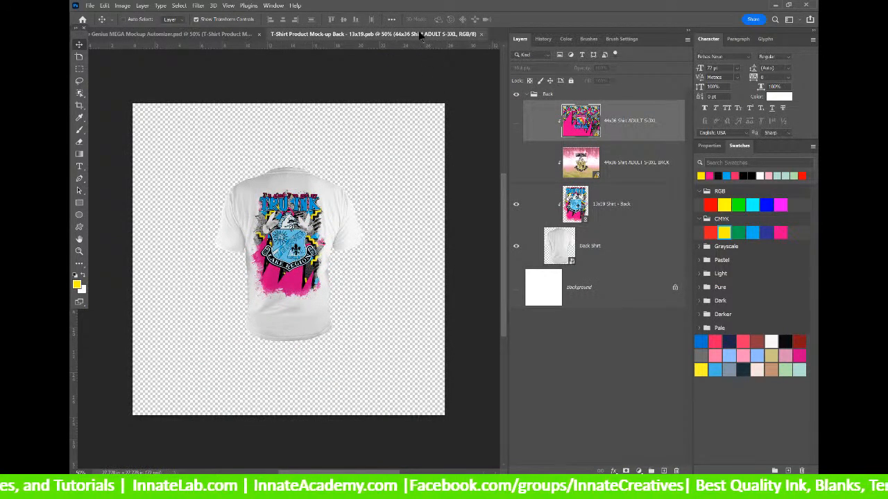
left_click(481, 34)
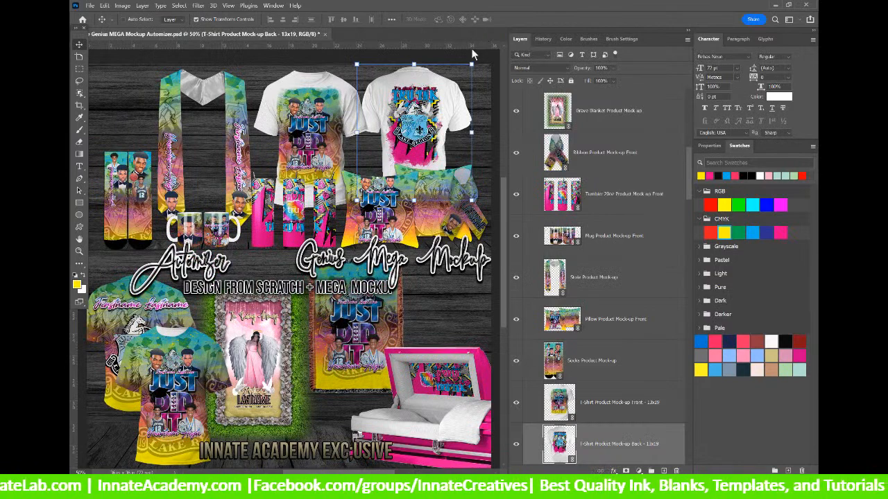
double_click(563, 441)
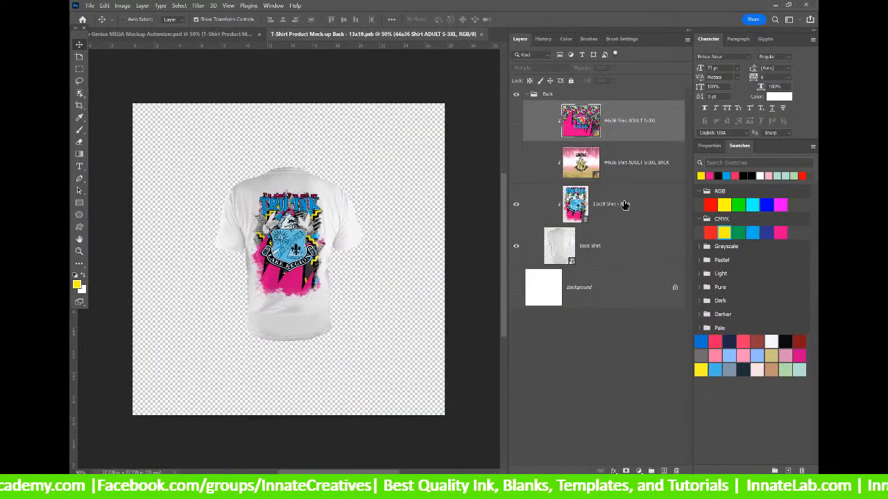
right_click(625, 204)
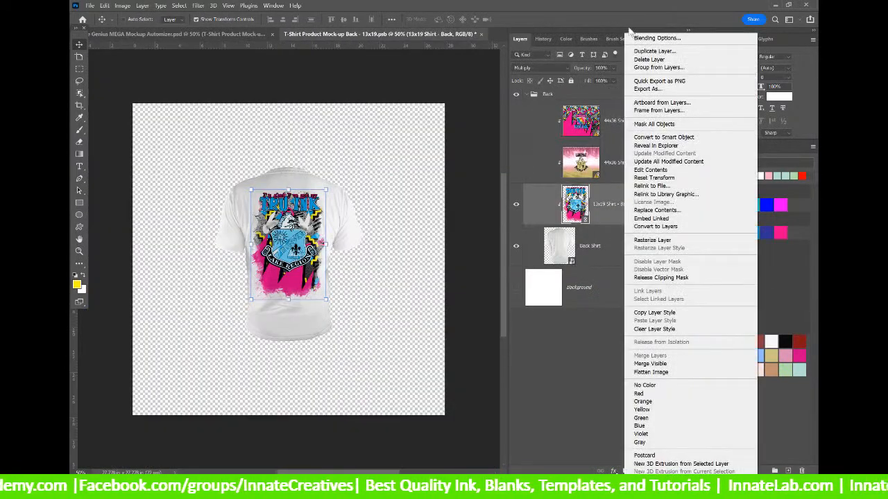
left_click(688, 162)
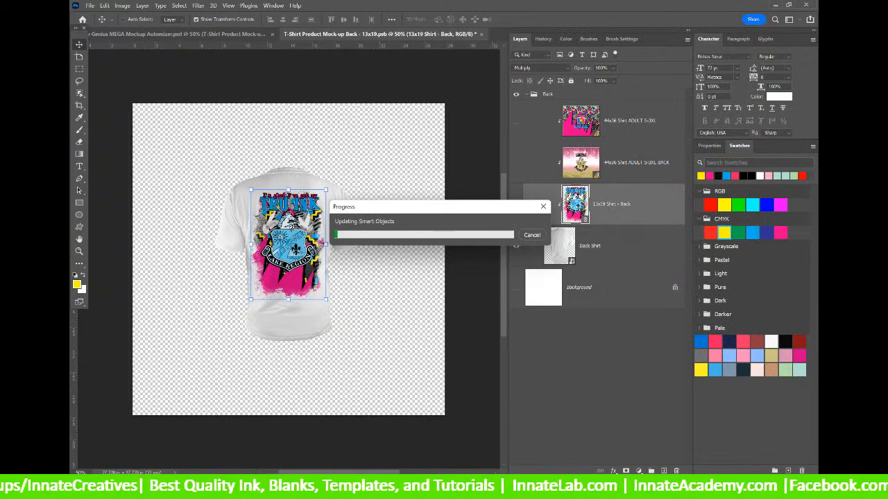
left_click(569, 430)
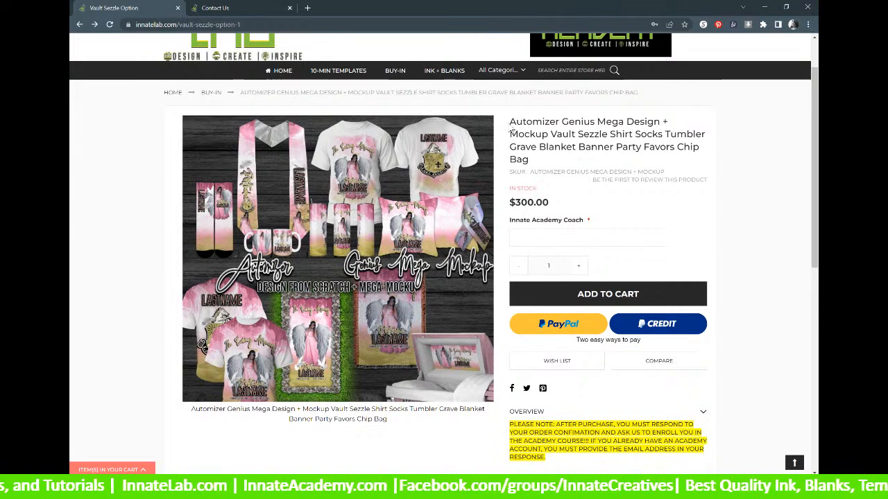
Select the 'Automizer Genius Mega Design + Mockup Vault' product title text.
left_click_drag(509, 121, 575, 135)
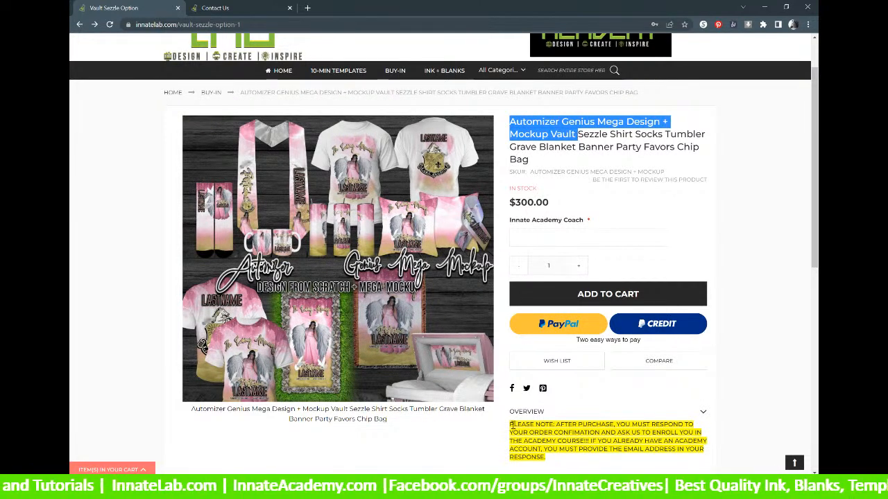
Return from Chrome to the T-Shirt Product Mock-up Back document in Photoshop.
mouse_move(444, 487)
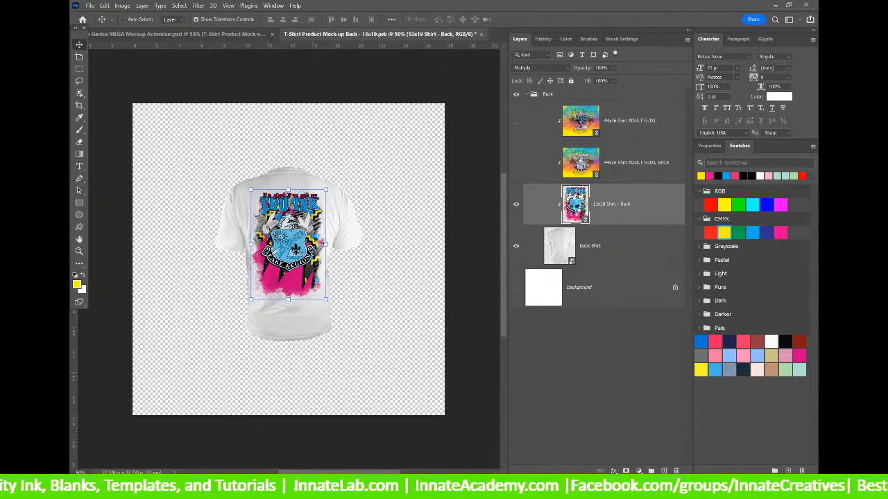
Open the 13x19 Shirt - Back design, update its content, and place Yourtown High below the crest.
double_click(575, 204)
right_click(637, 126)
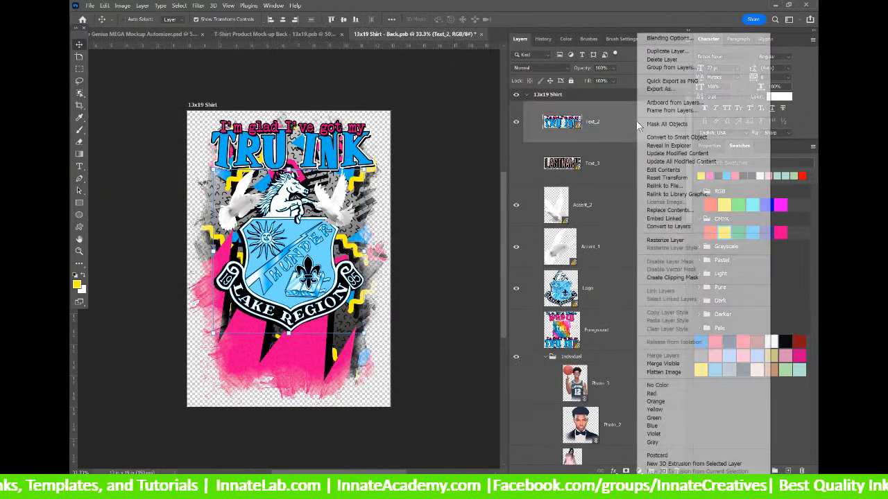
left_click(687, 153)
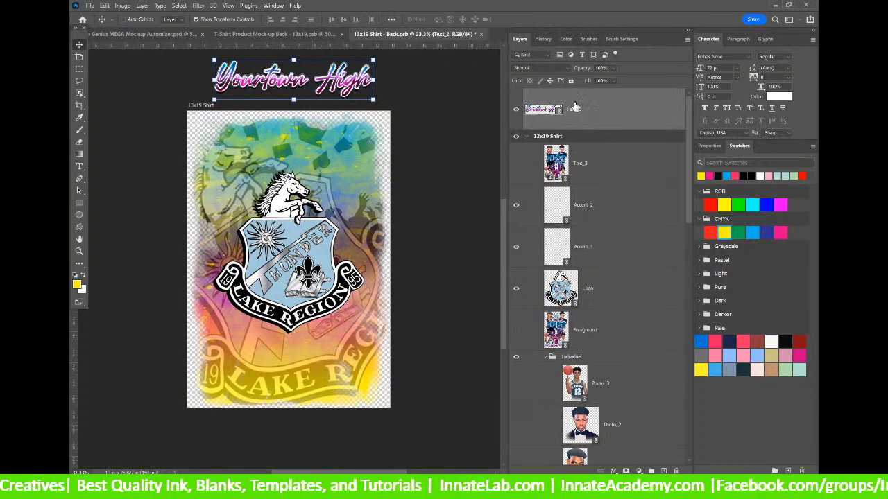
left_click_drag(594, 109, 605, 148)
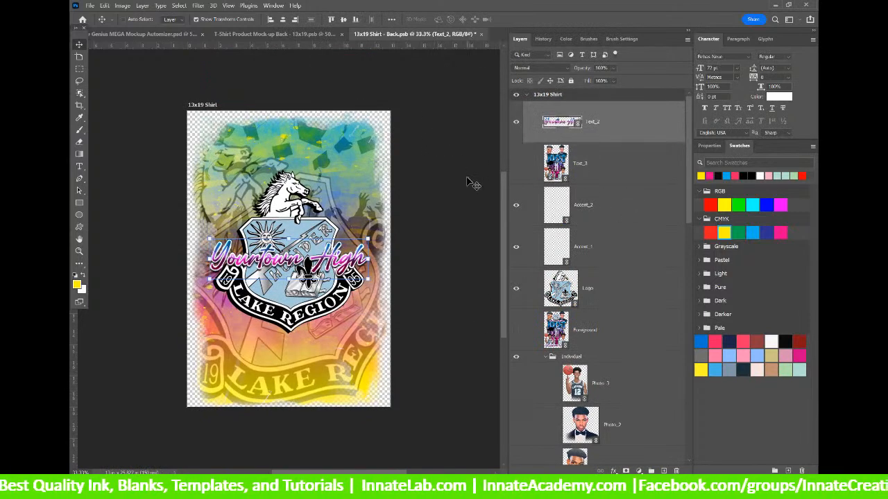
left_click_drag(337, 264, 335, 332)
Show the Text_1 name text, move it above the mascot, and save the design when closing.
scroll(602, 291, "down", 5)
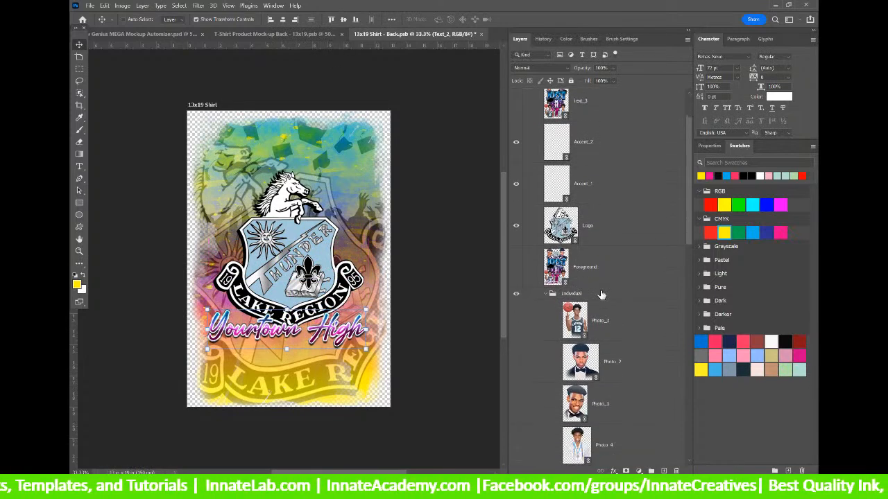
scroll(602, 292, "down", 8)
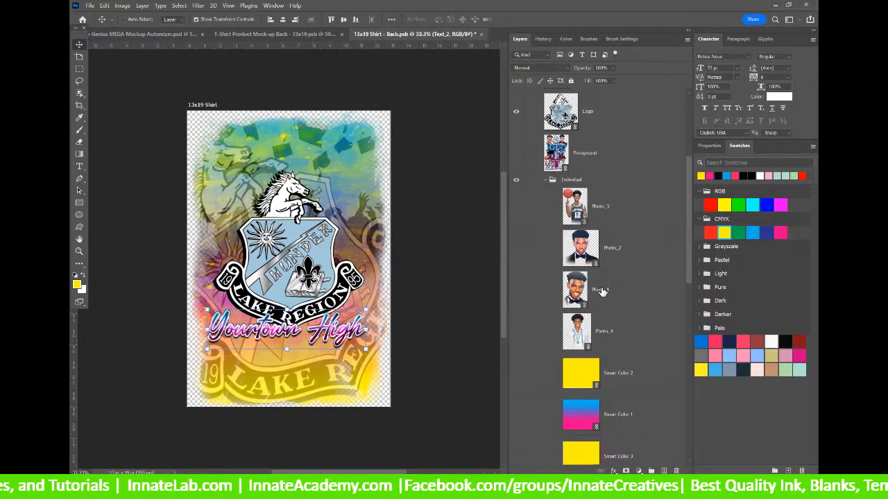
scroll(602, 291, "down", 3)
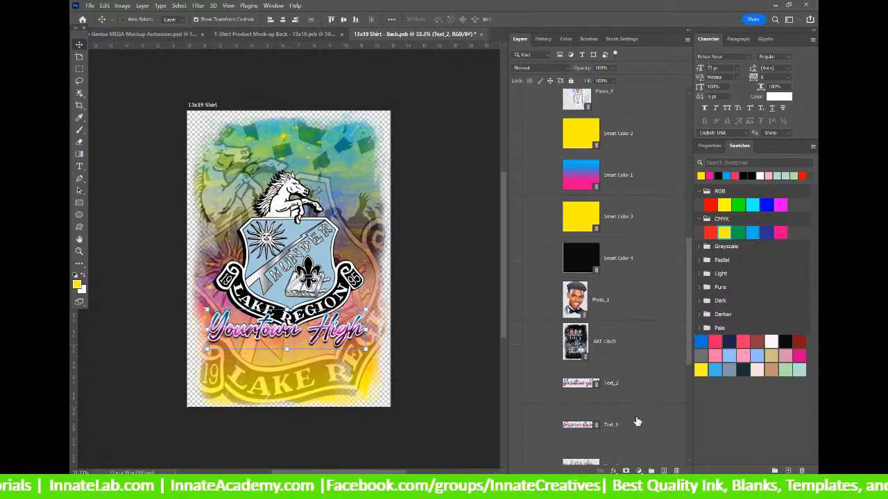
left_click(524, 433)
left_click(516, 426)
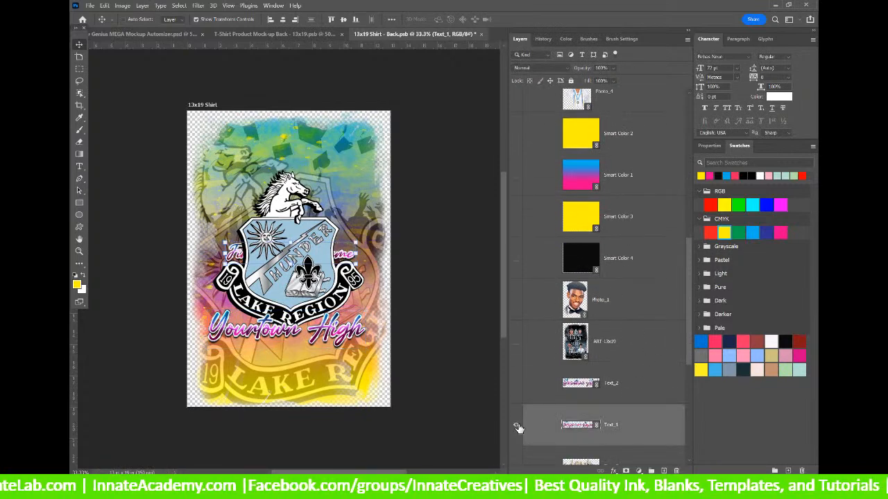
left_click_drag(622, 426, 590, 148)
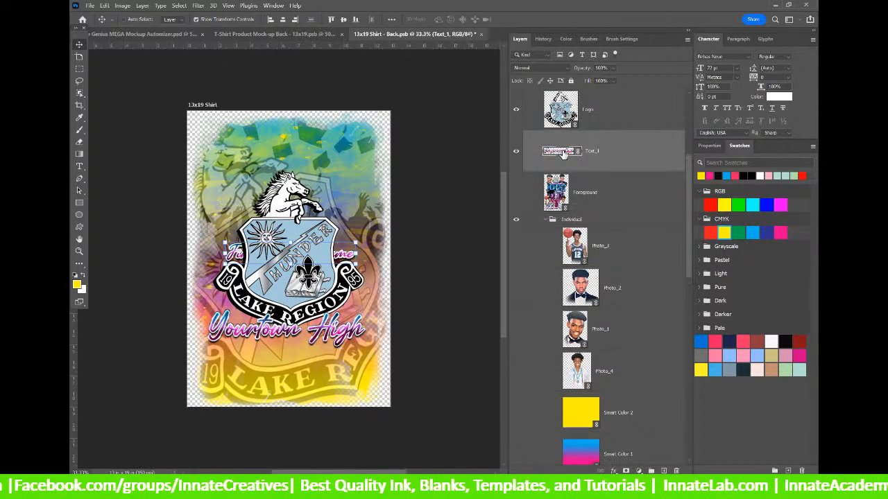
left_click_drag(292, 243, 292, 156)
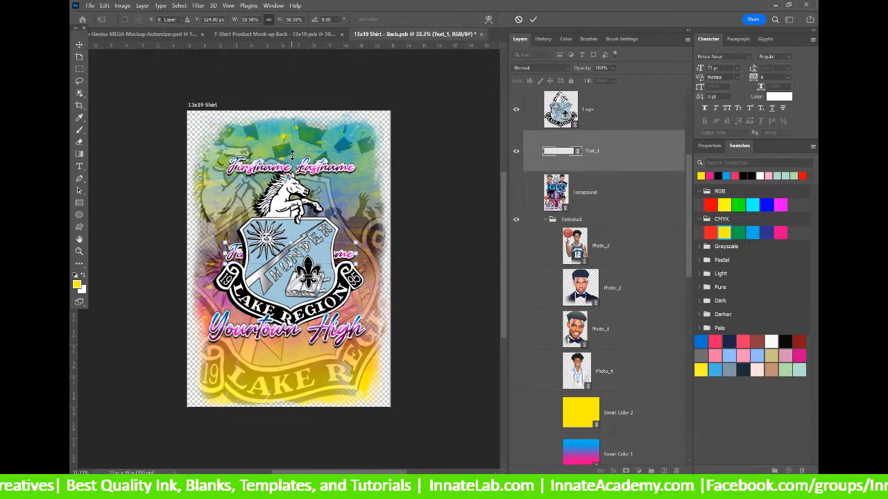
key("Return")
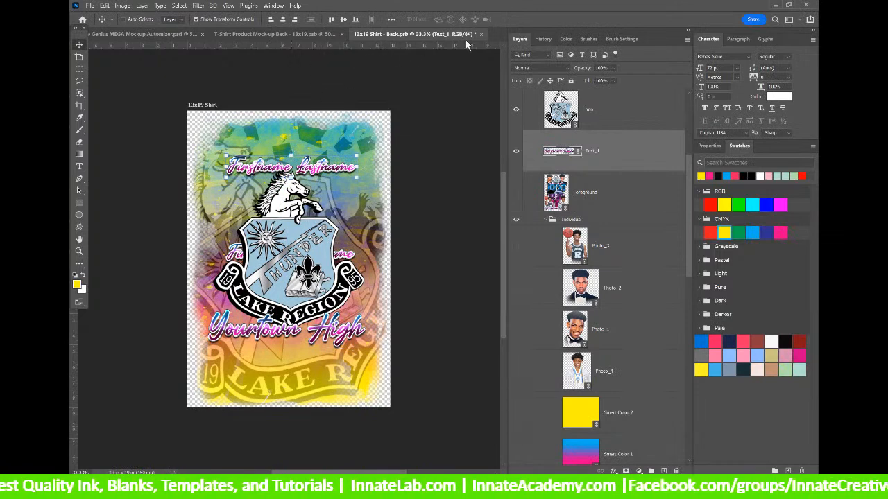
left_click(438, 188)
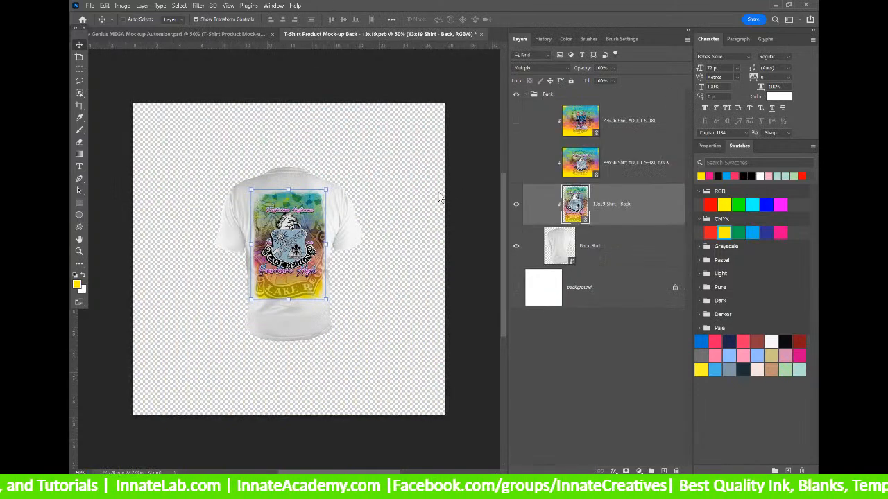
Close the T-Shirt Product Mock-up Back document, saving its changes.
left_click(480, 34)
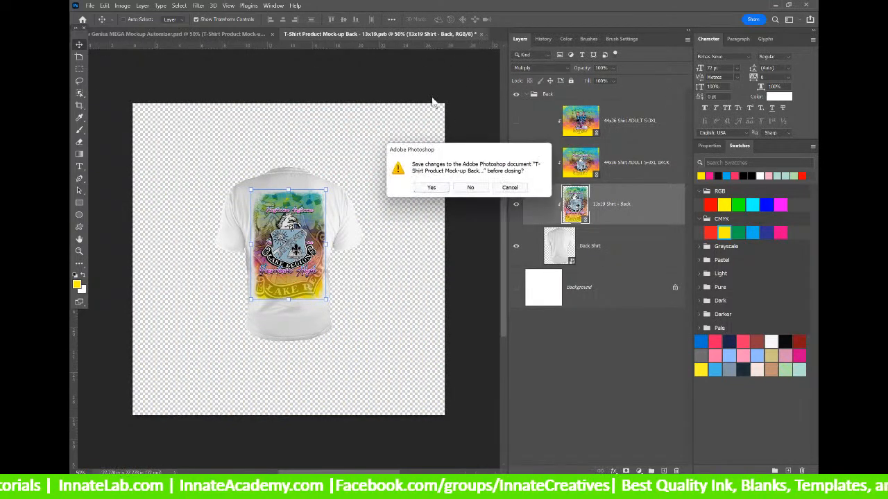
left_click(429, 188)
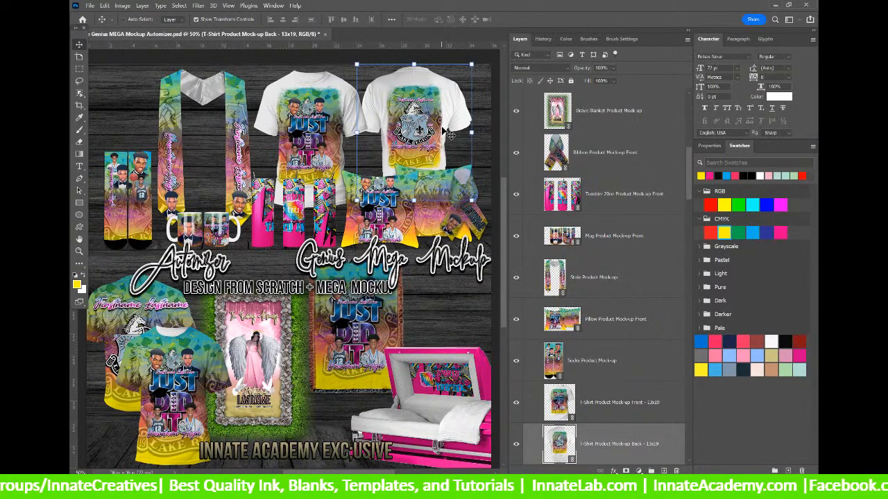
Update all modified content on the Tumbler 20oz mockup layer.
left_click(563, 206)
right_click(564, 207)
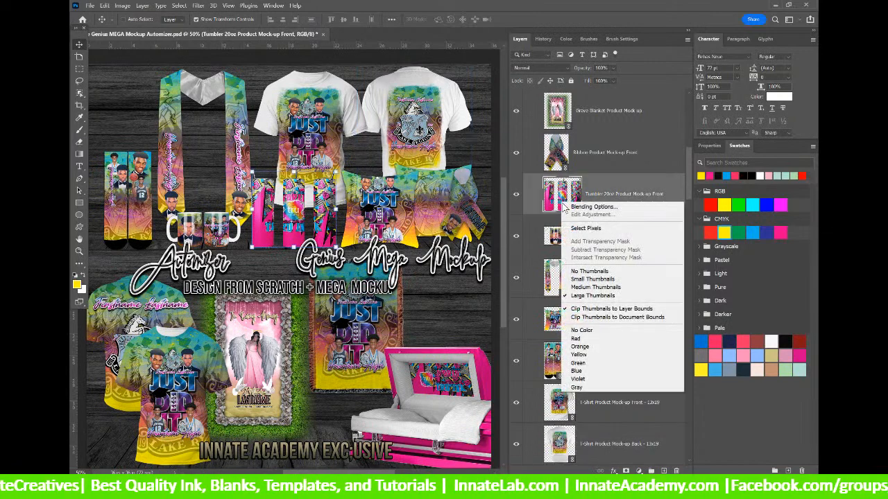
right_click(597, 186)
right_click(605, 206)
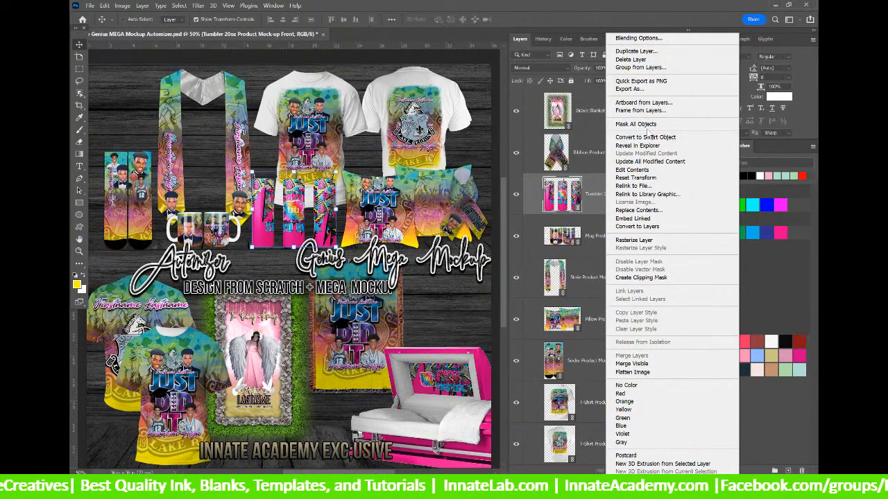
left_click(647, 161)
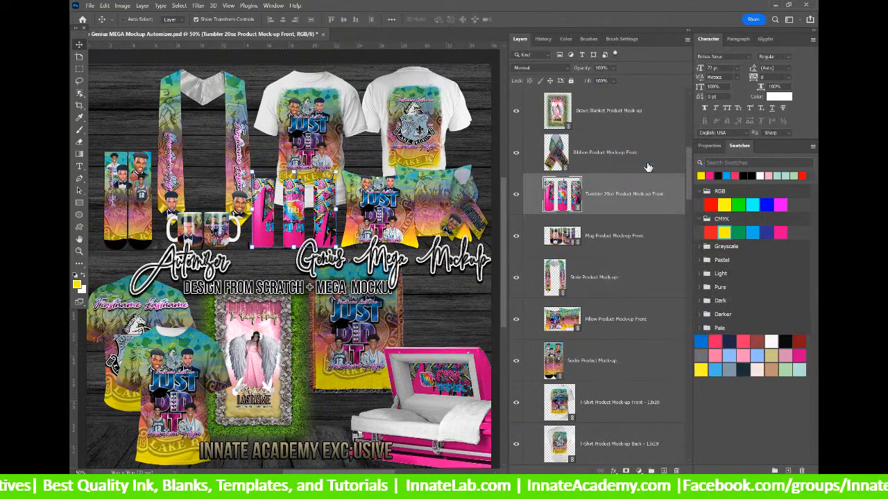
Open the tumbler mockup's right-side design and update its modified content.
double_click(566, 201)
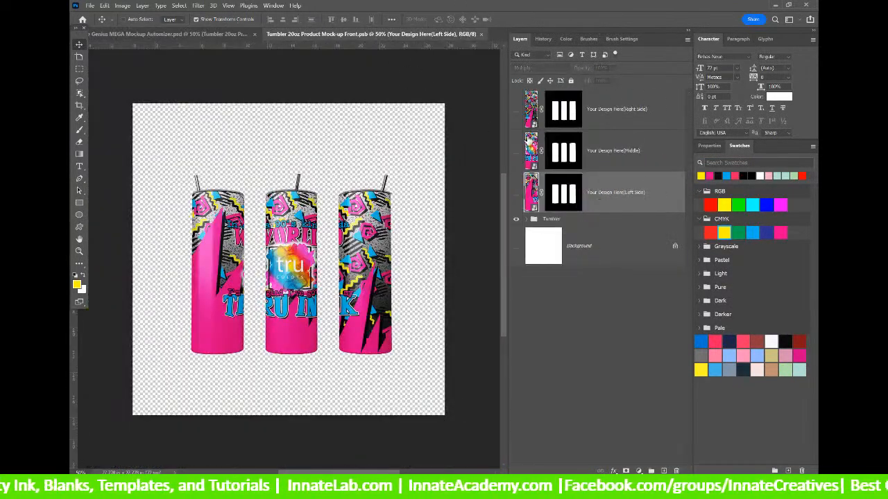
double_click(539, 107)
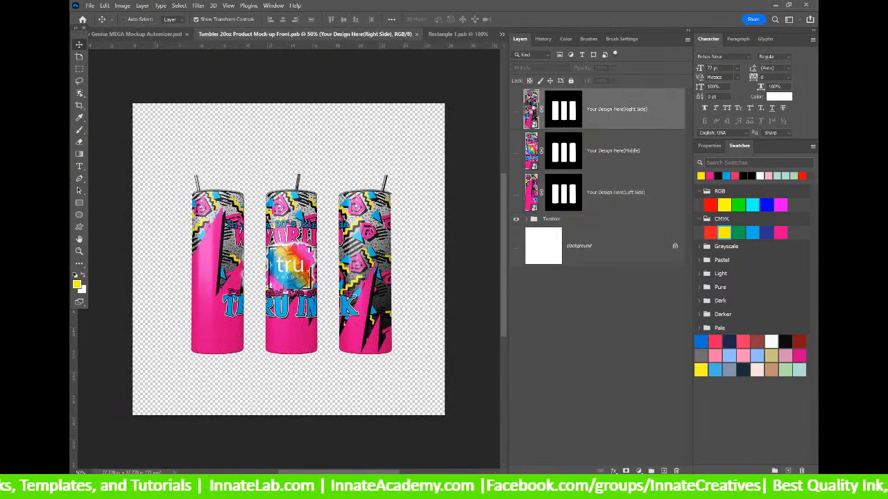
right_click(540, 113)
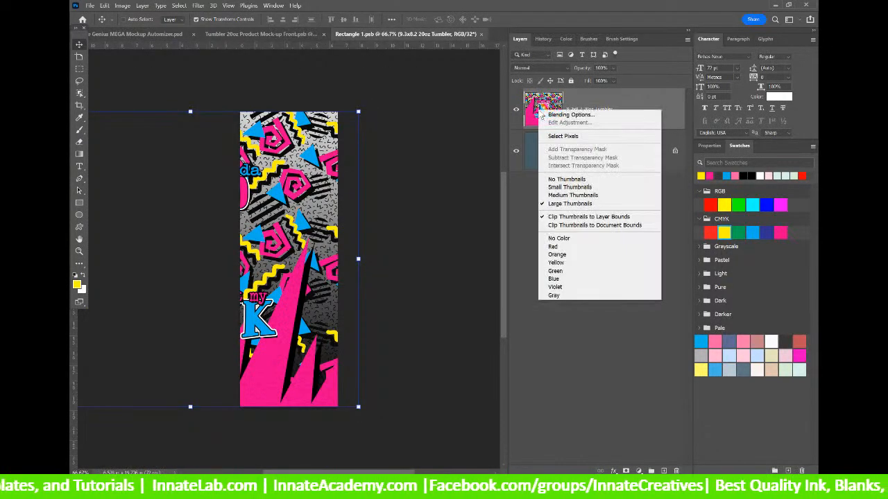
key("Escape")
right_click(582, 110)
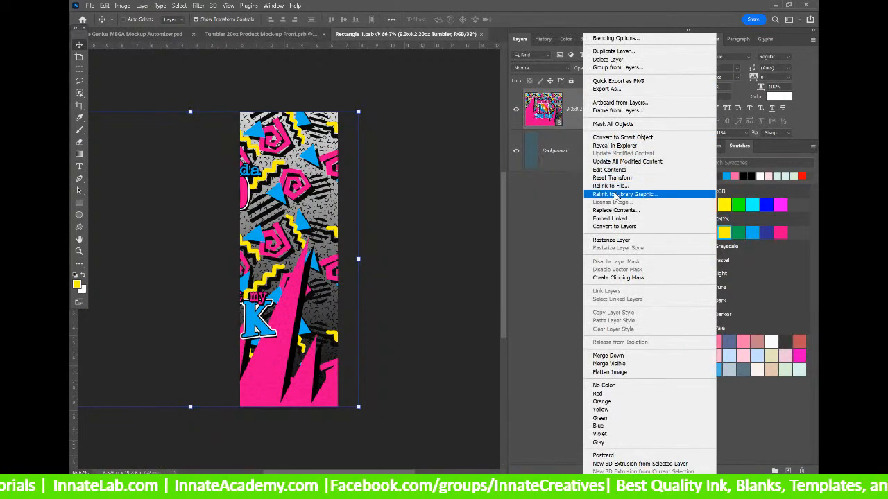
left_click(608, 161)
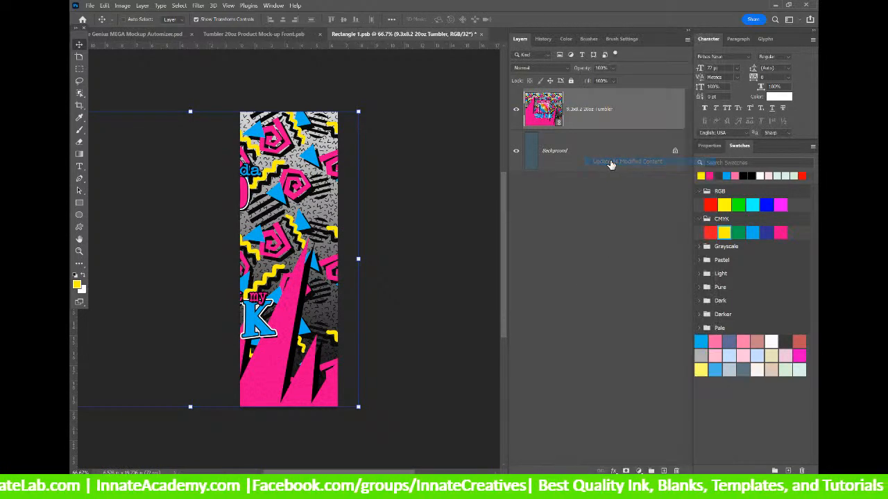
Update the 9.3x8.2 20oz Tumbler artwork with the graduation design, then save and close it and Rectangle 1.psb.
double_click(541, 113)
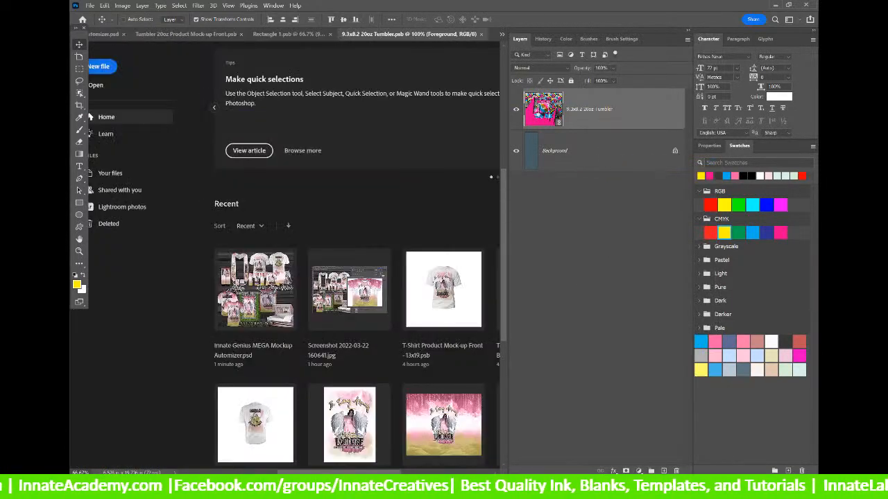
right_click(606, 127)
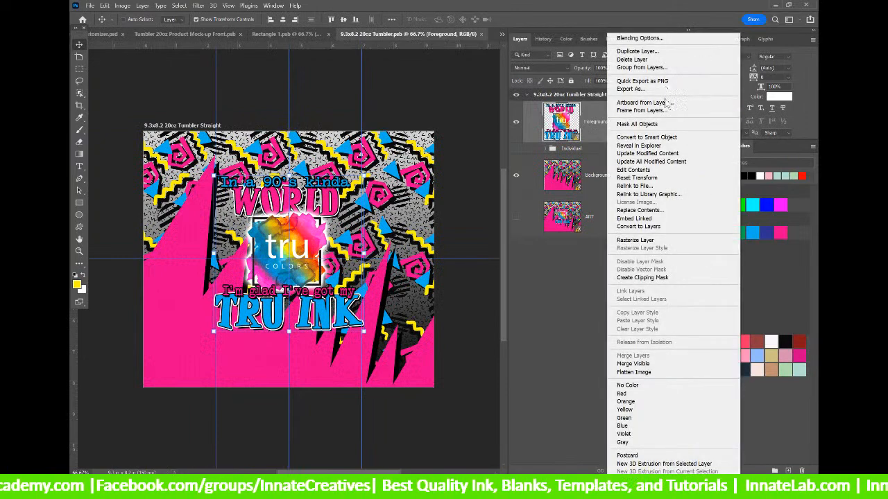
left_click(659, 155)
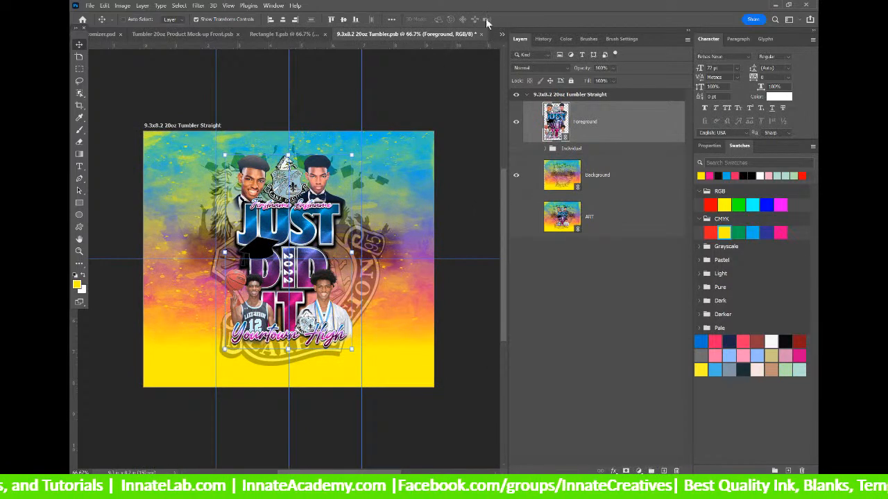
left_click(481, 36)
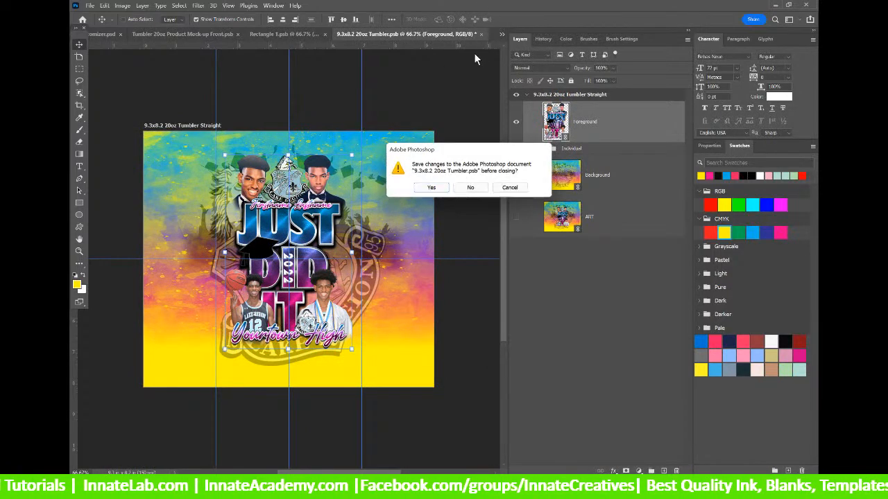
left_click(434, 189)
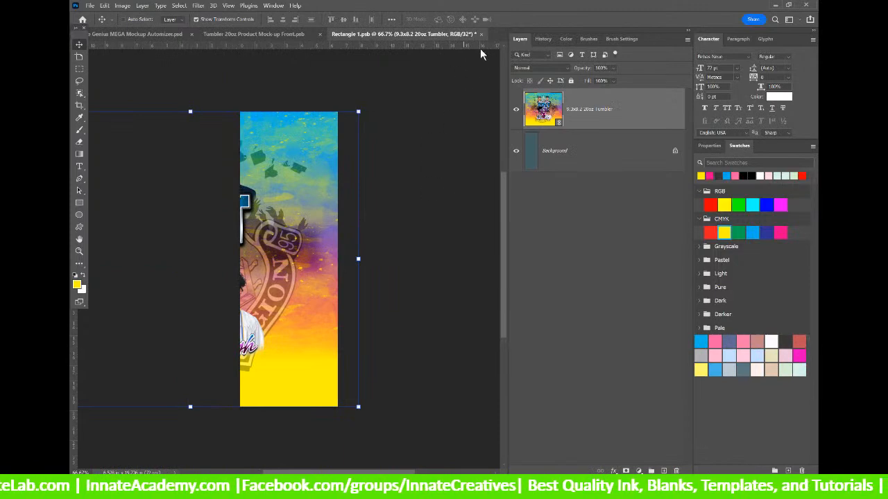
left_click(481, 36)
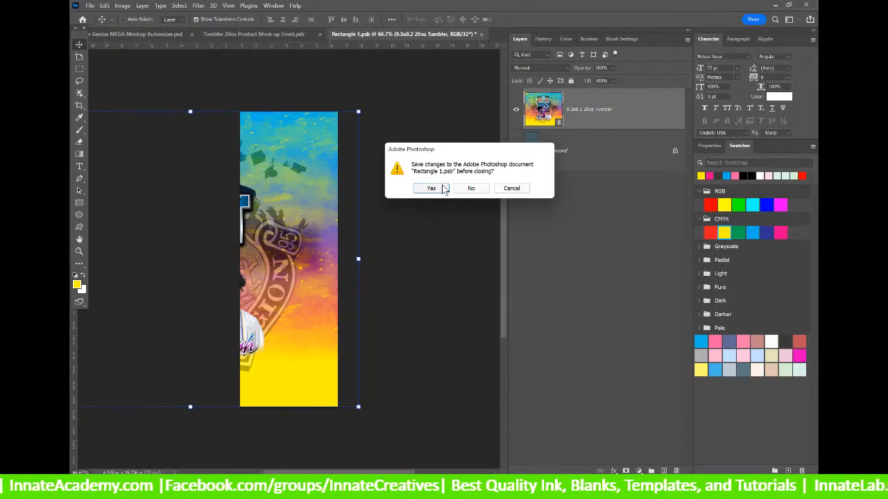
left_click(444, 189)
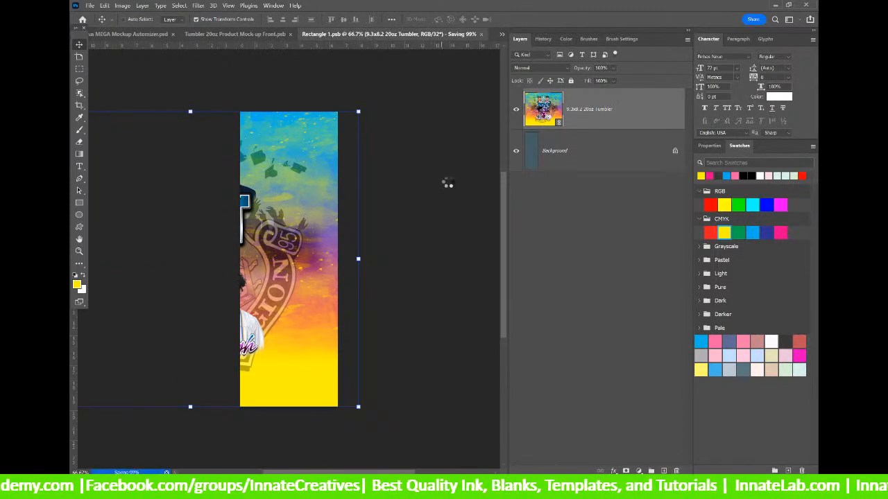
Refresh the middle tumbler design with the graduation artwork and save Rectangle 11.psb.
double_click(534, 165)
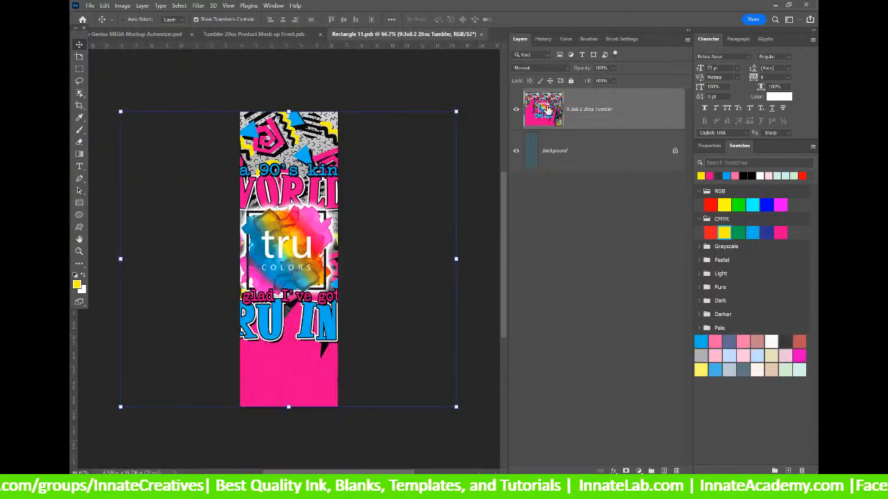
right_click(619, 119)
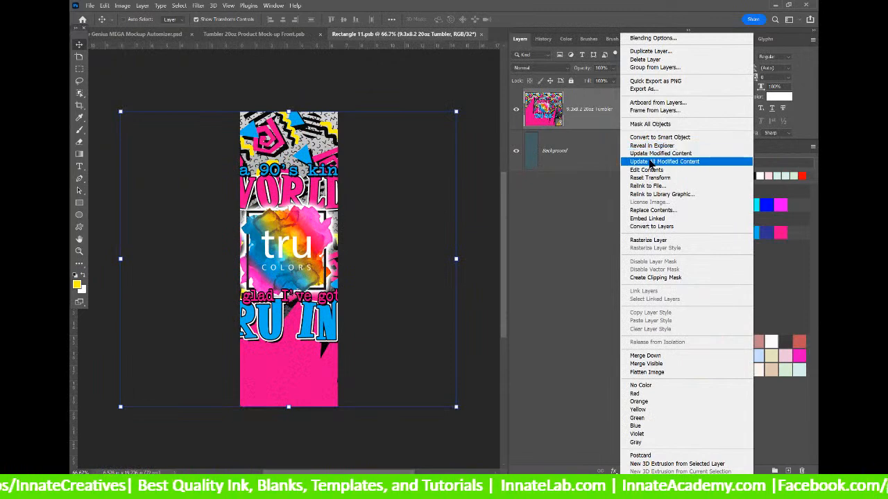
left_click(651, 162)
left_click(481, 34)
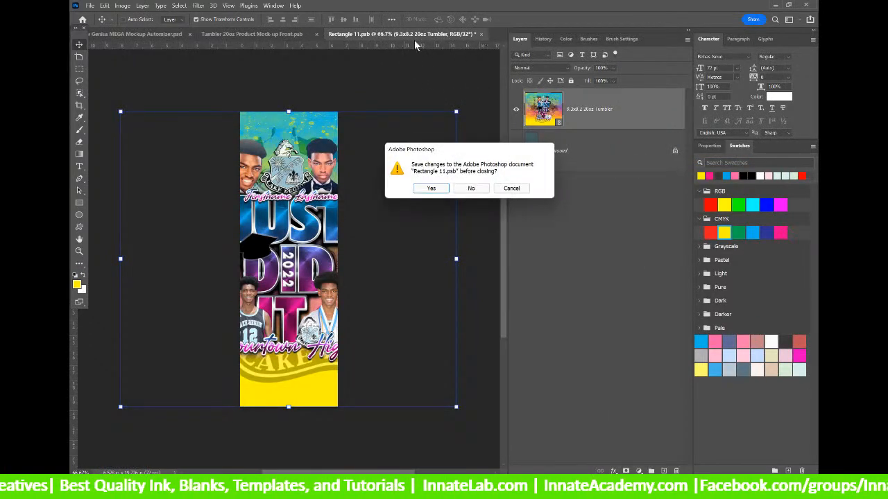
left_click(423, 188)
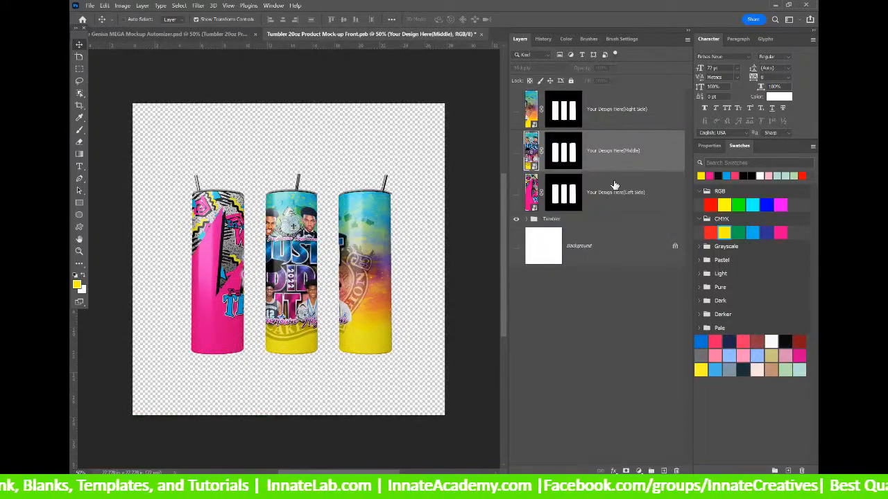
Save the left-side Rectangle 12.psb design, then save and close the tumbler mockup.
left_click(534, 199)
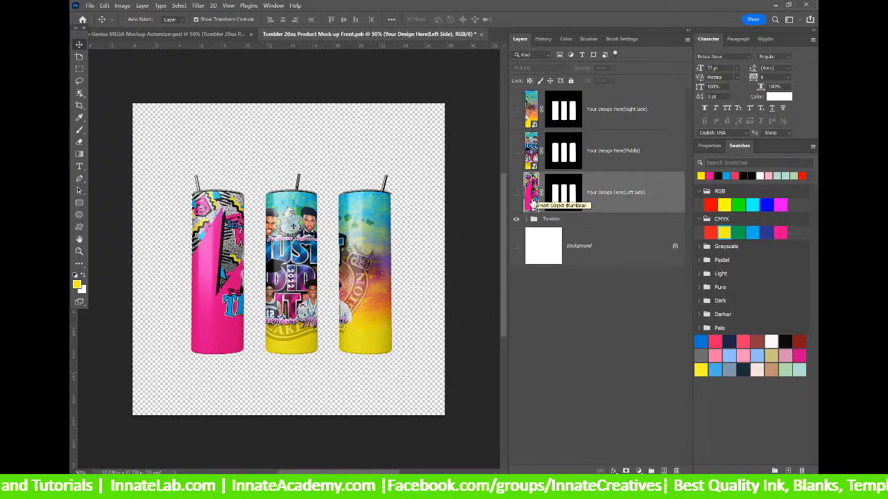
double_click(532, 199)
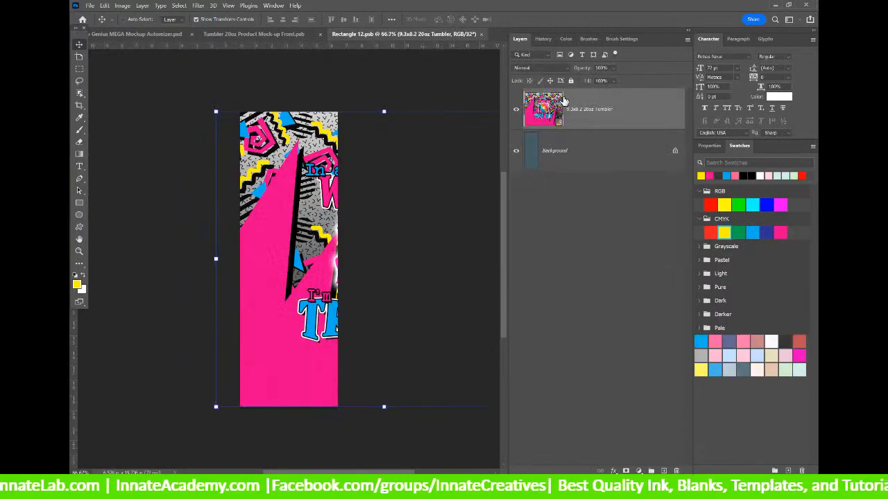
right_click(583, 106)
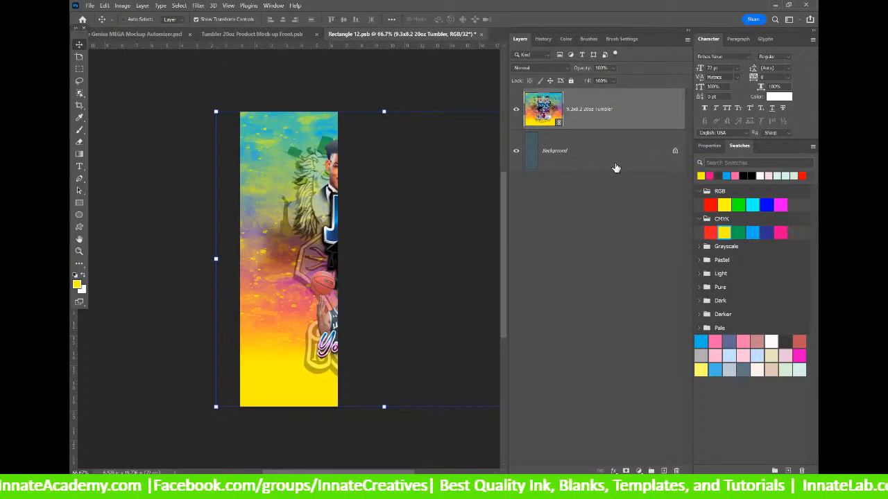
left_click(482, 34)
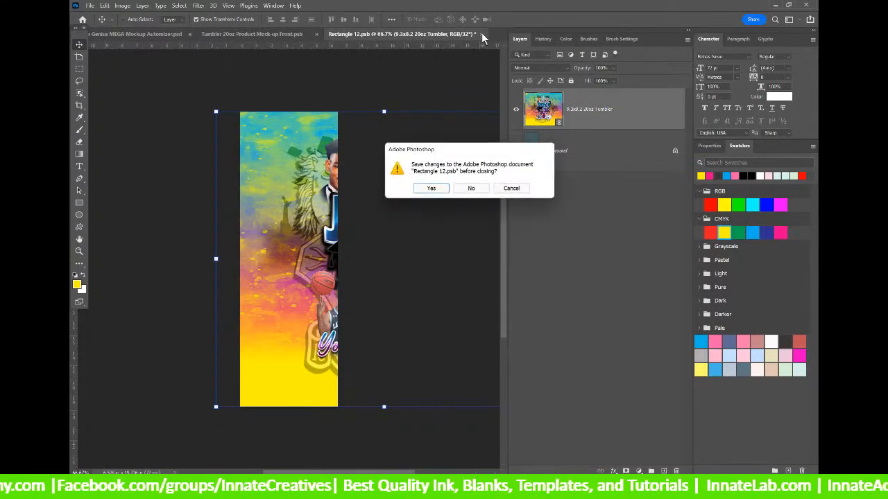
left_click(441, 188)
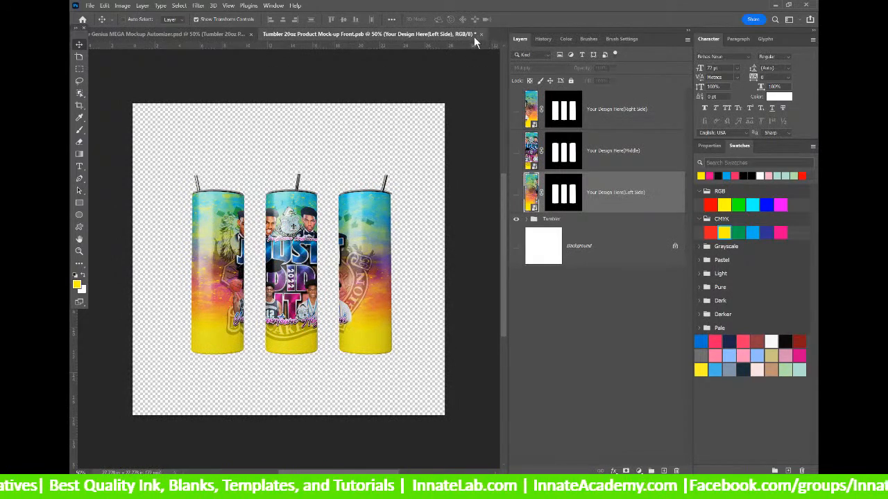
left_click(481, 35)
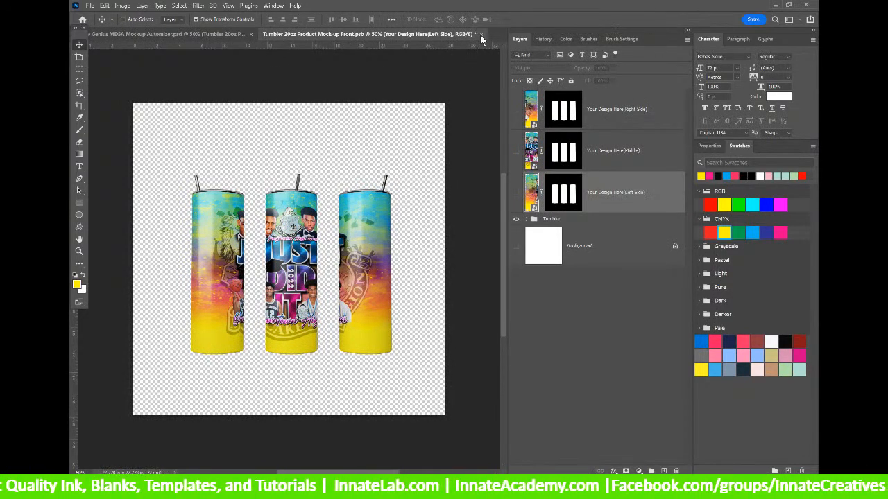
left_click(441, 189)
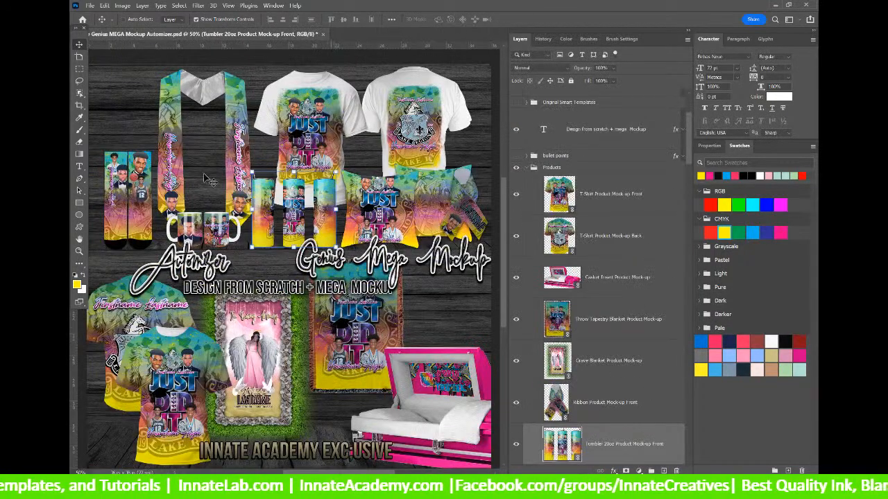
Open the Grave Blanket mock-up's 36x72 design and update the Foreground layer's modified content.
right_click(255, 348)
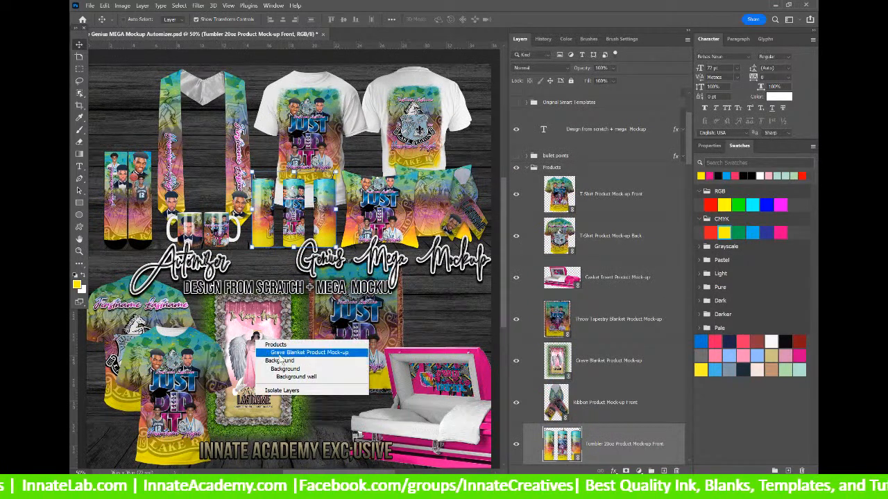
left_click(291, 350)
double_click(560, 359)
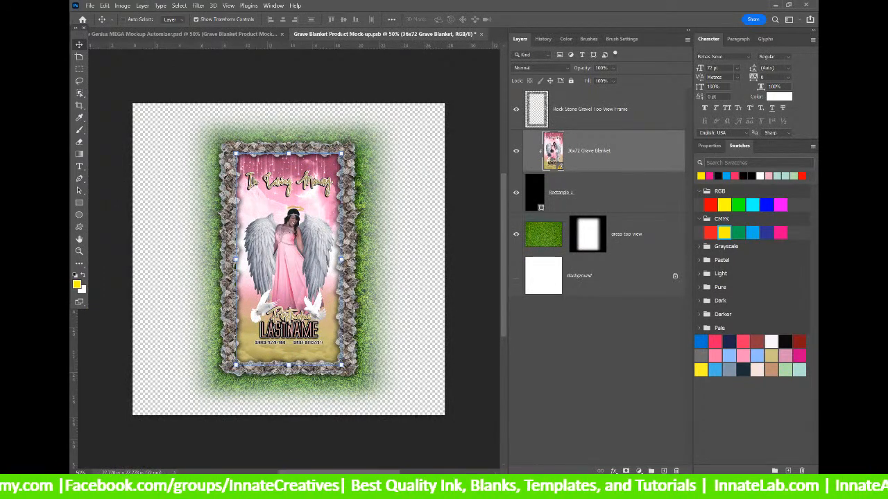
double_click(553, 152)
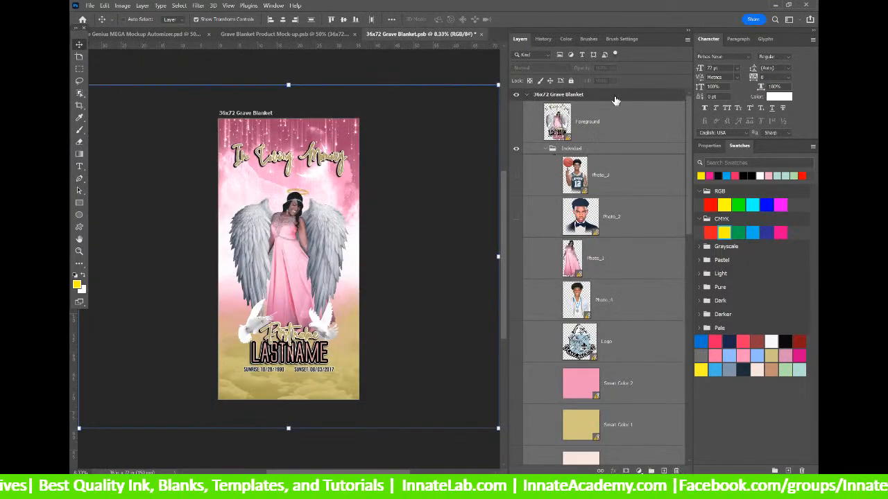
right_click(602, 131)
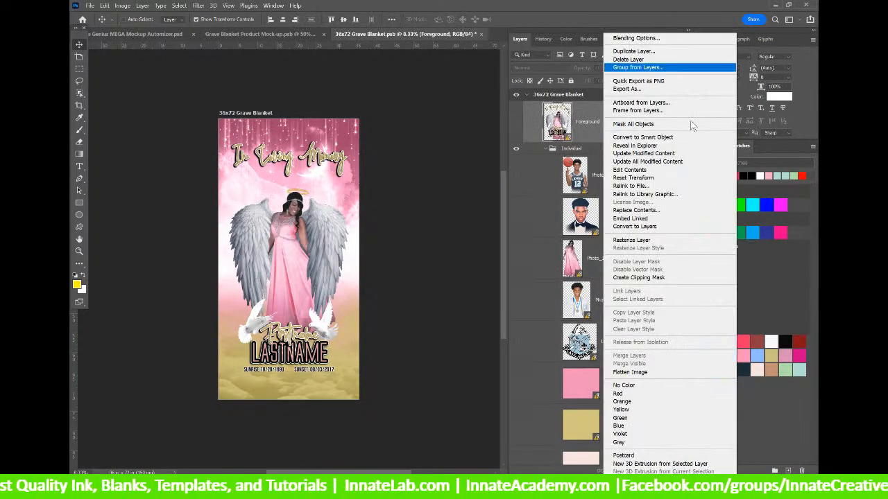
left_click(647, 161)
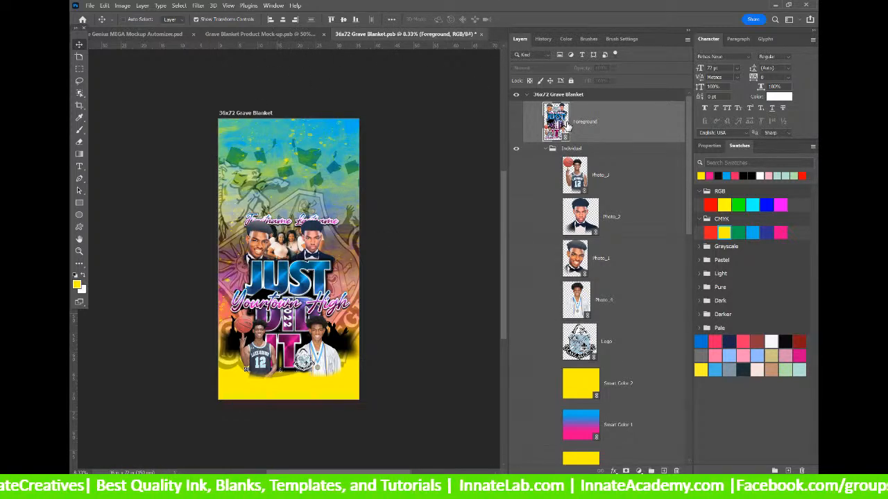
left_click(593, 150)
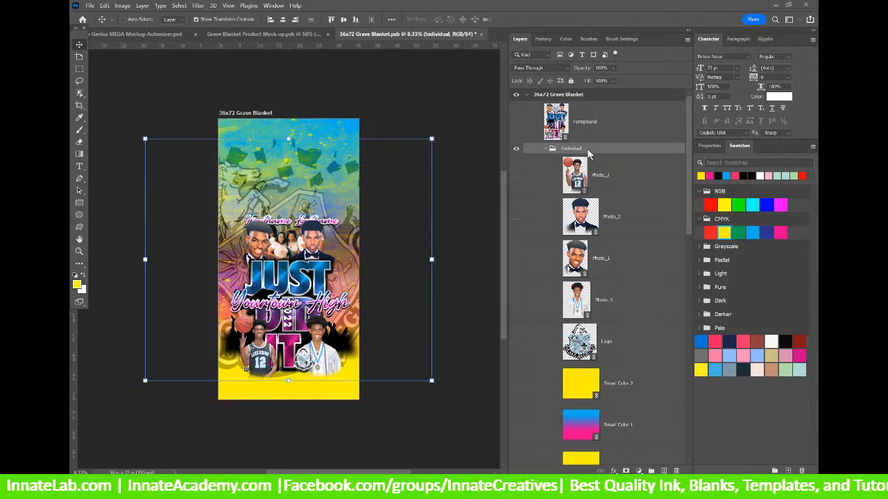
Hide the Text_3 artwork and the group Photo layer on the blanket design.
scroll(557, 301, "down", 1)
right_click(299, 283)
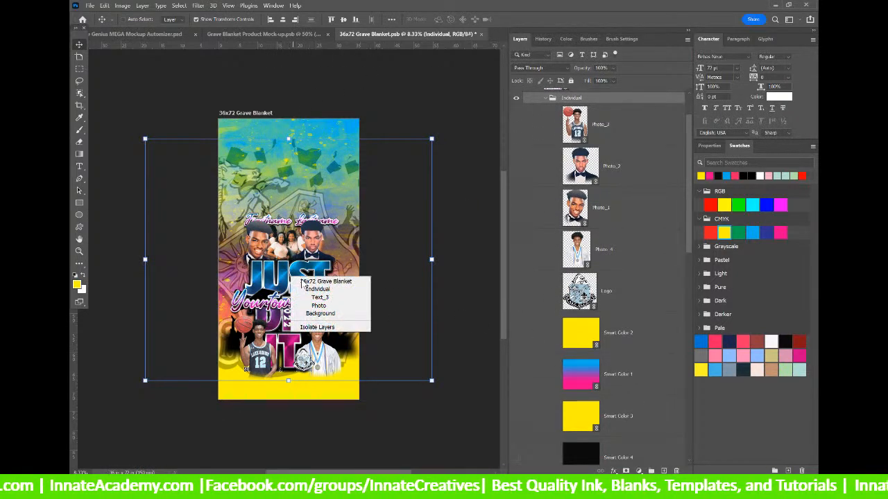
left_click(310, 298)
scroll(519, 347, "down", 2)
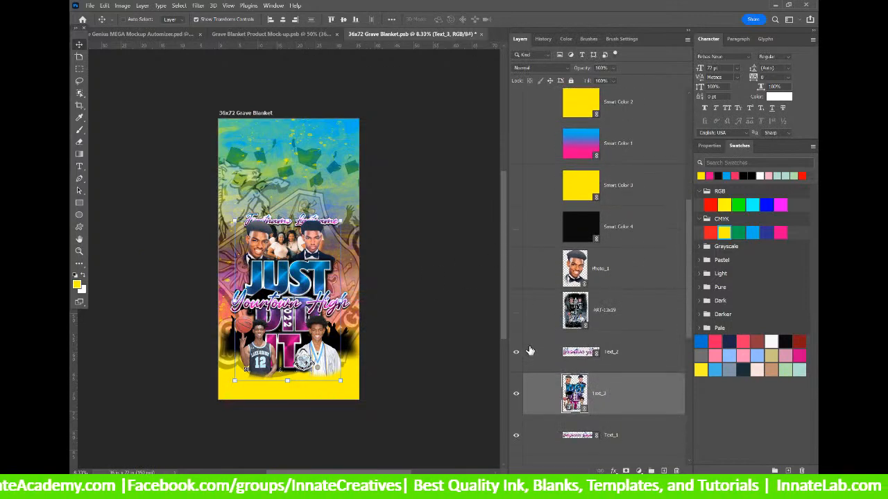
left_click(516, 358)
left_click(516, 358)
left_click(517, 358)
scroll(592, 290, "down", 2)
scroll(592, 290, "down", 6)
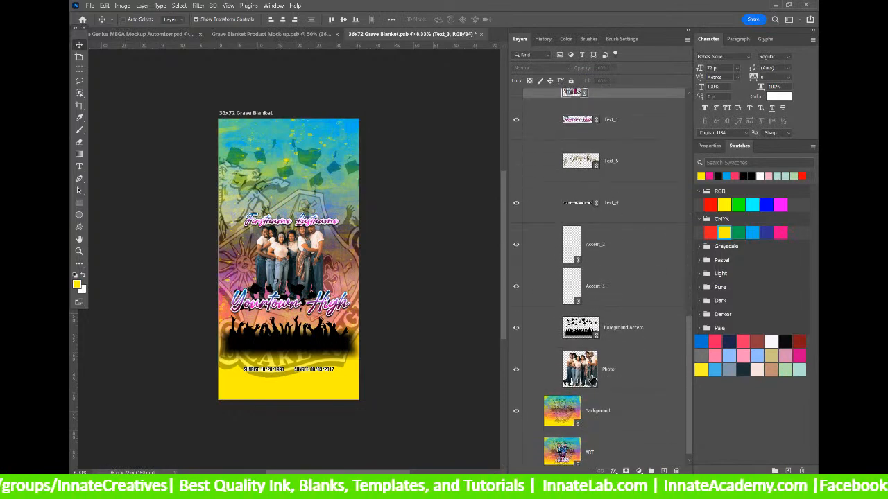
left_click(593, 380)
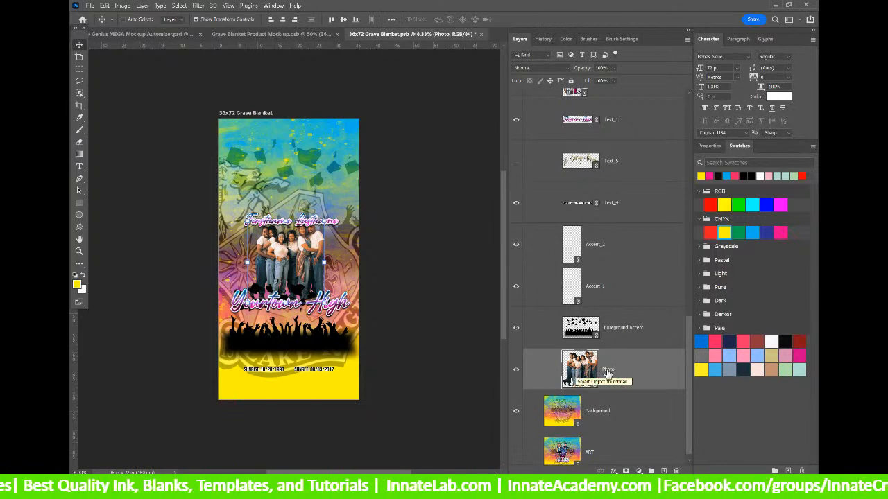
scroll(613, 378, "down", 1)
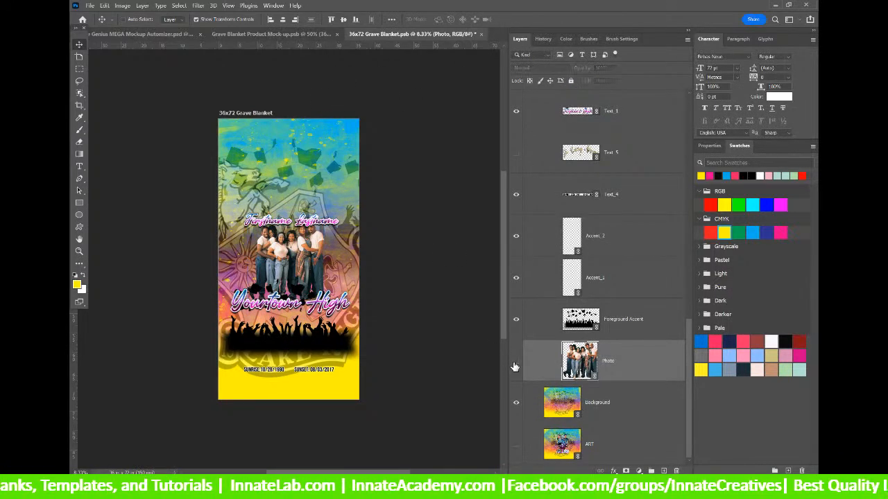
left_click(515, 364)
Show the Photo 1 portrait, then close the 36x72 design without saving.
scroll(516, 366, "up", 3)
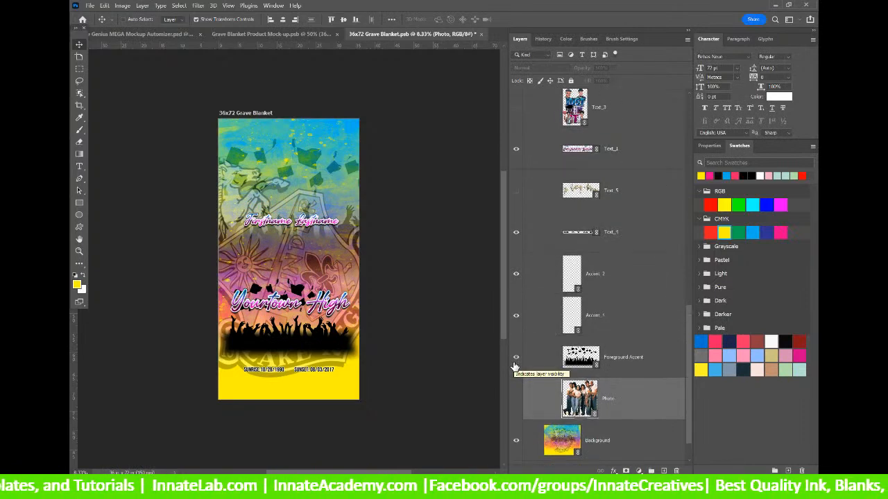
scroll(579, 432, "up", 4)
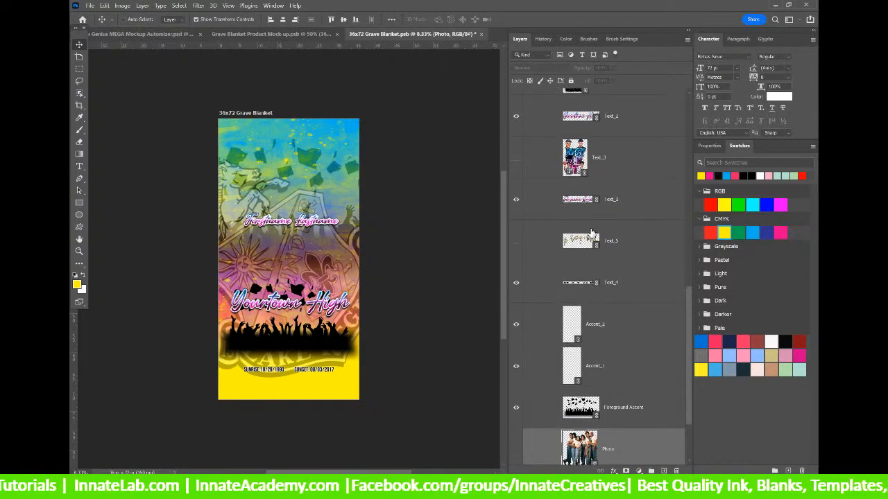
scroll(584, 437, "up", 5)
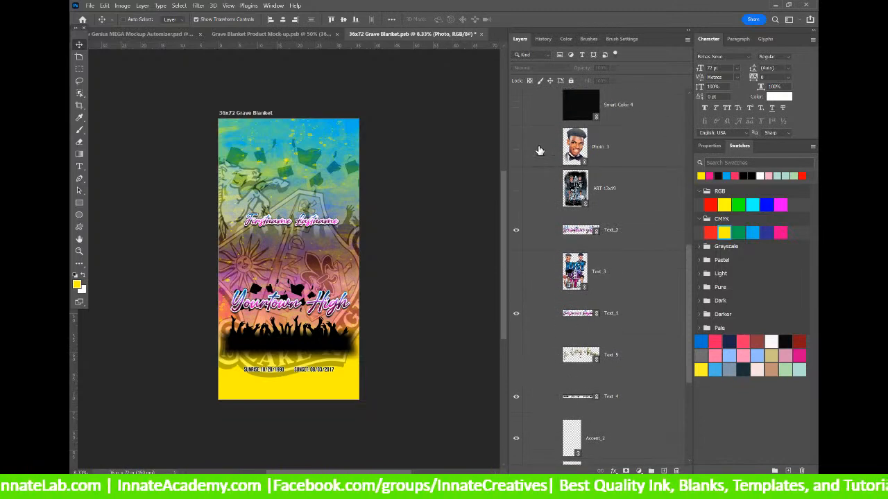
left_click(515, 149)
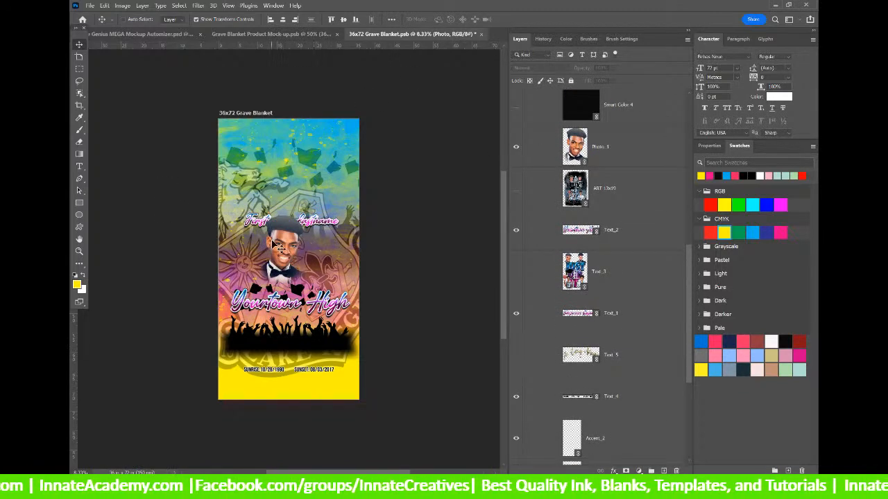
left_click(621, 164)
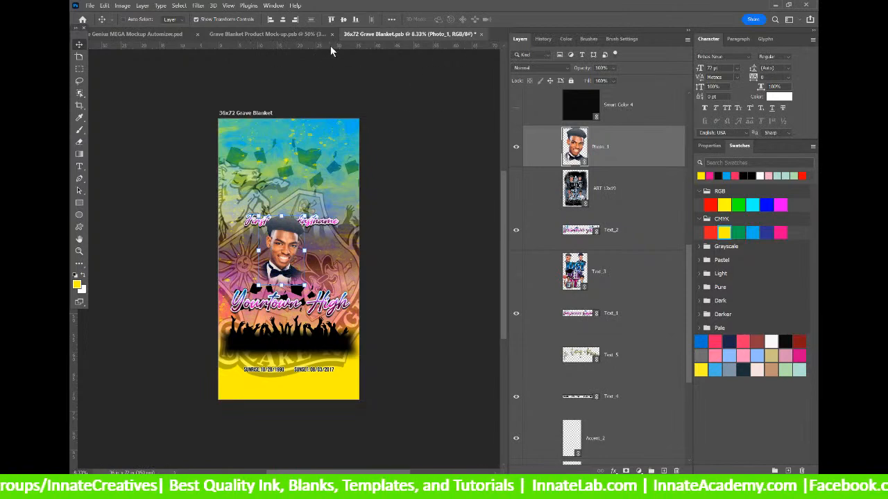
left_click(482, 34)
left_click(469, 187)
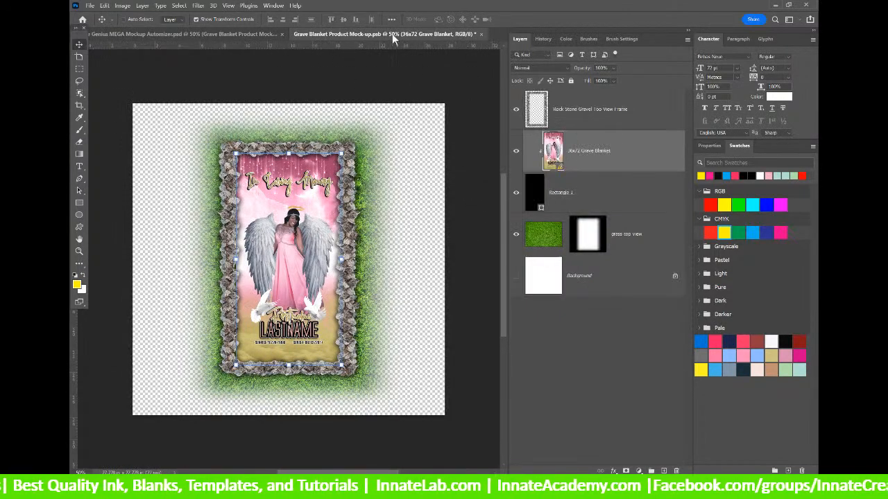
Close the grave blanket mock-up and hide the grave blanket on the board.
left_click(481, 34)
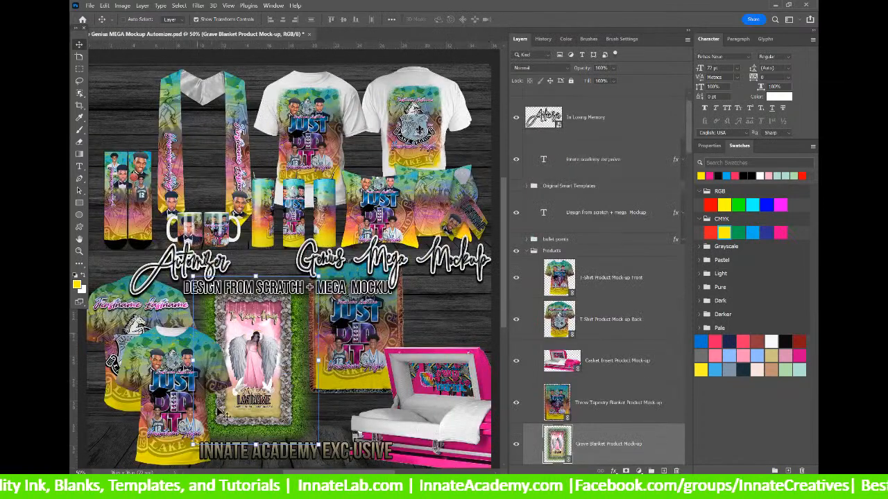
scroll(518, 284, "down", 3)
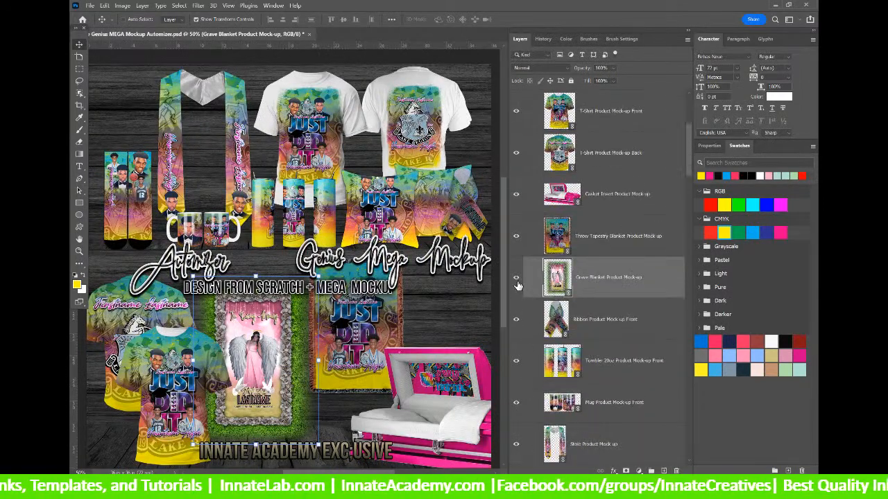
left_click(515, 278)
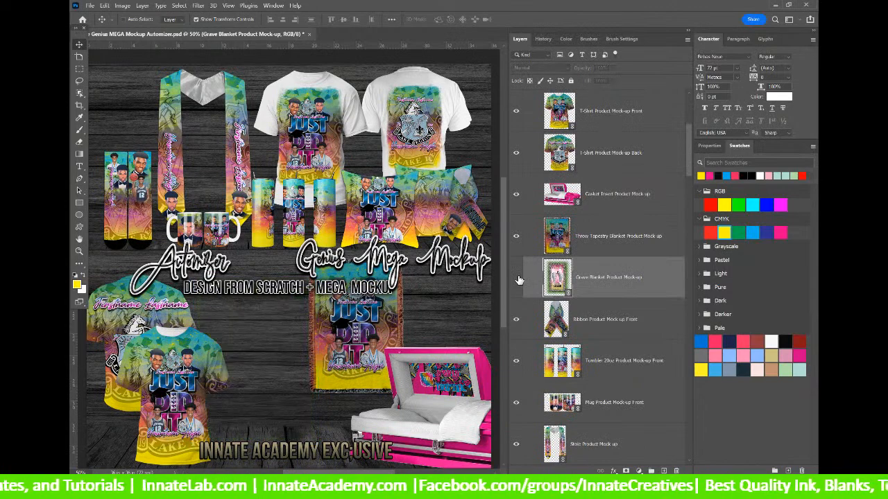
right_click(357, 324)
left_click(337, 326)
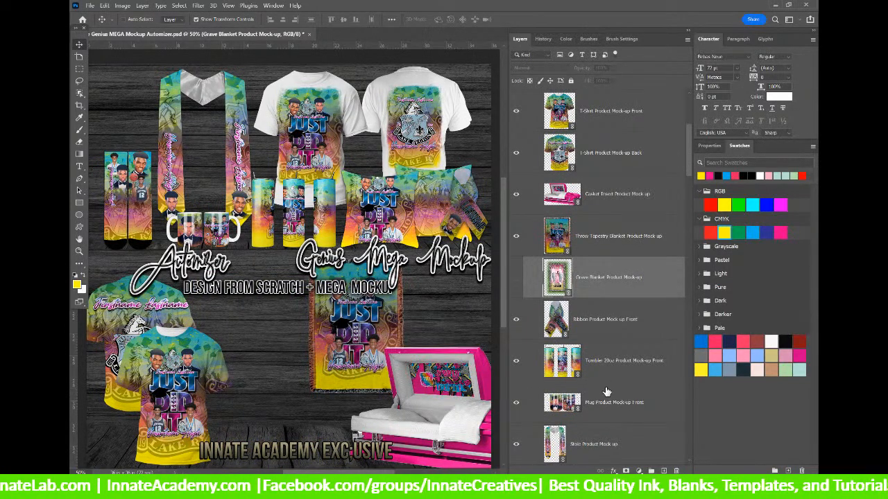
Hide the Casket Insert mock-up and select the Throw Tapestry Blanket layer.
scroll(603, 393, "down", 5)
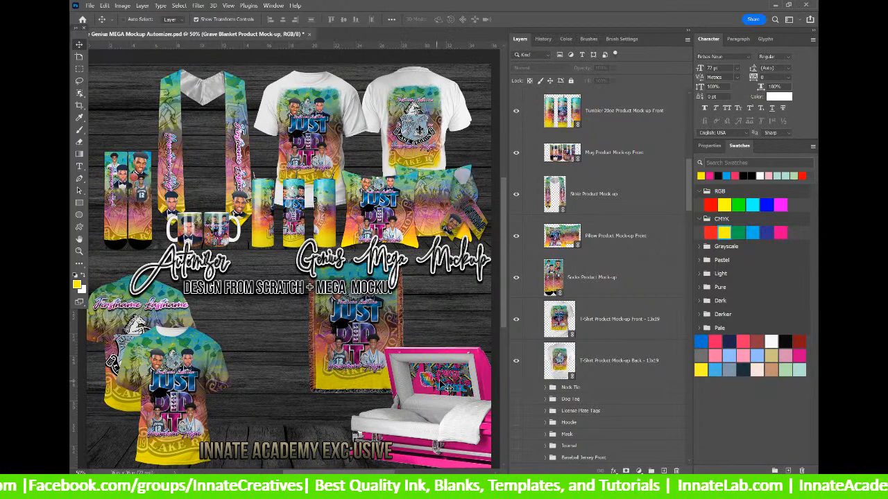
right_click(438, 381)
left_click(459, 393)
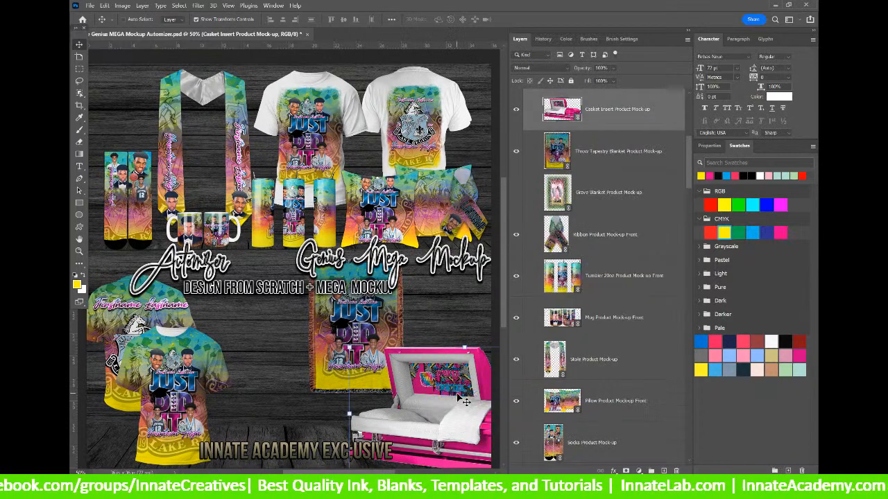
left_click(516, 111)
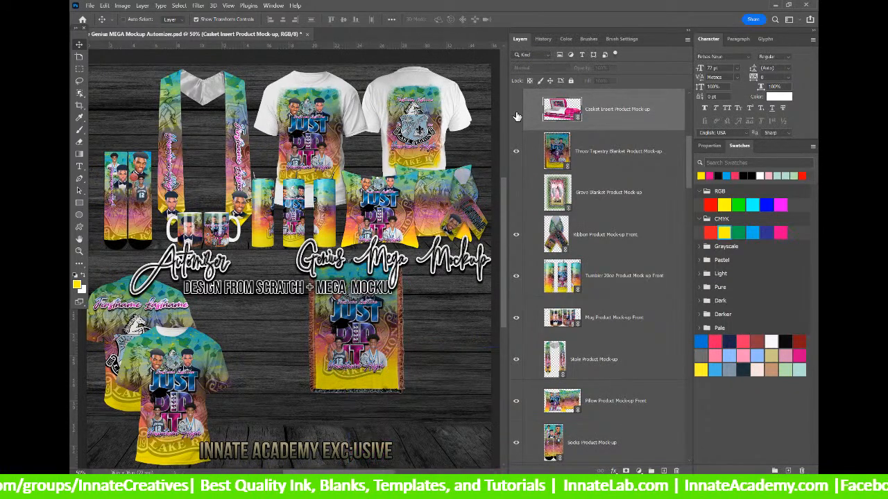
right_click(356, 338)
left_click(375, 348)
Move the throw blanket to the lower right and shift the front T-shirt right.
left_click_drag(365, 347, 442, 361)
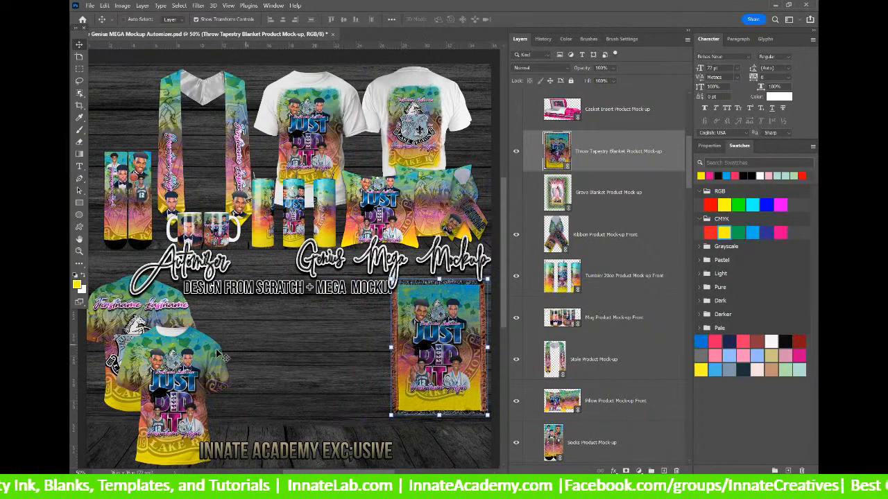
right_click(201, 357)
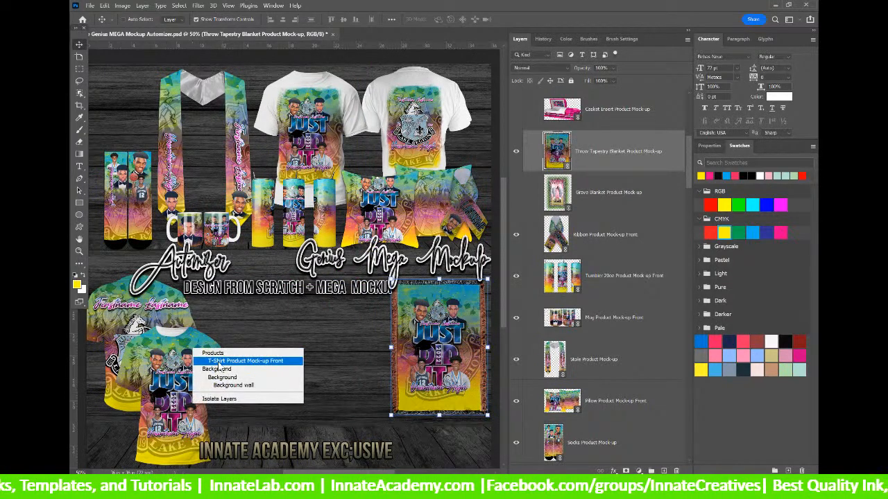
left_click(229, 362)
left_click_drag(174, 357, 229, 341)
Move the Ribbon Product Mock-up Front down beside the front T-shirt.
left_click(624, 150, "shift")
left_click(611, 124)
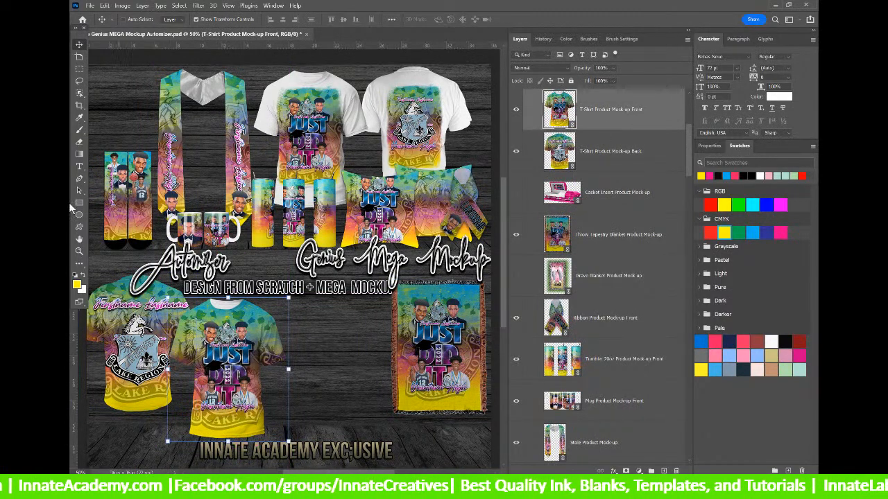
mouse_move(686, 155)
left_mouse_down()
mouse_move(690, 131)
mouse_move(692, 140)
left_mouse_up()
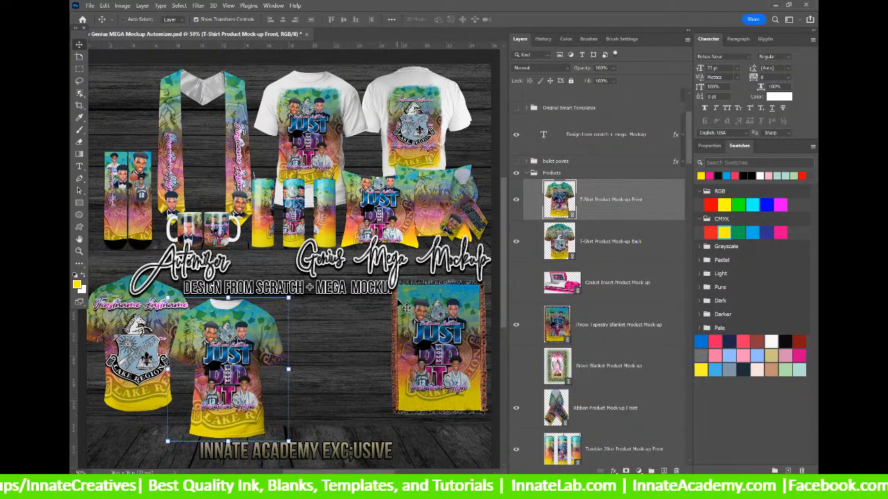
right_click(466, 208)
left_click(527, 216)
left_click_drag(478, 211, 303, 401)
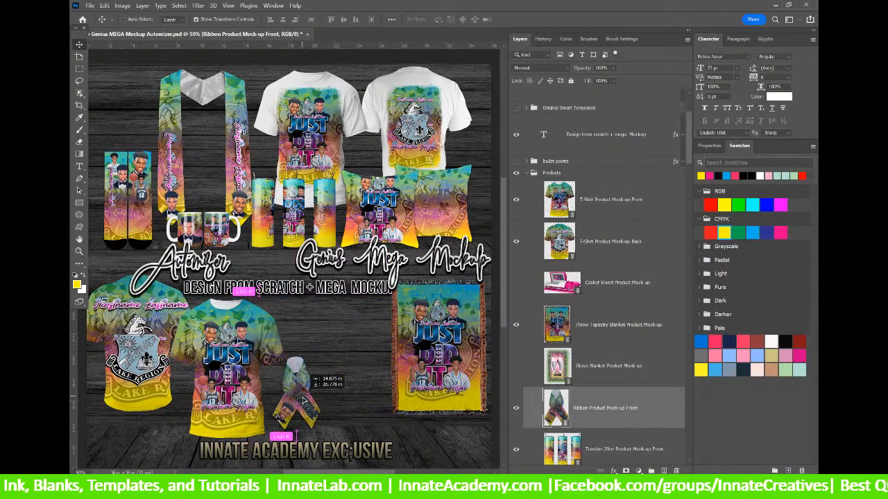